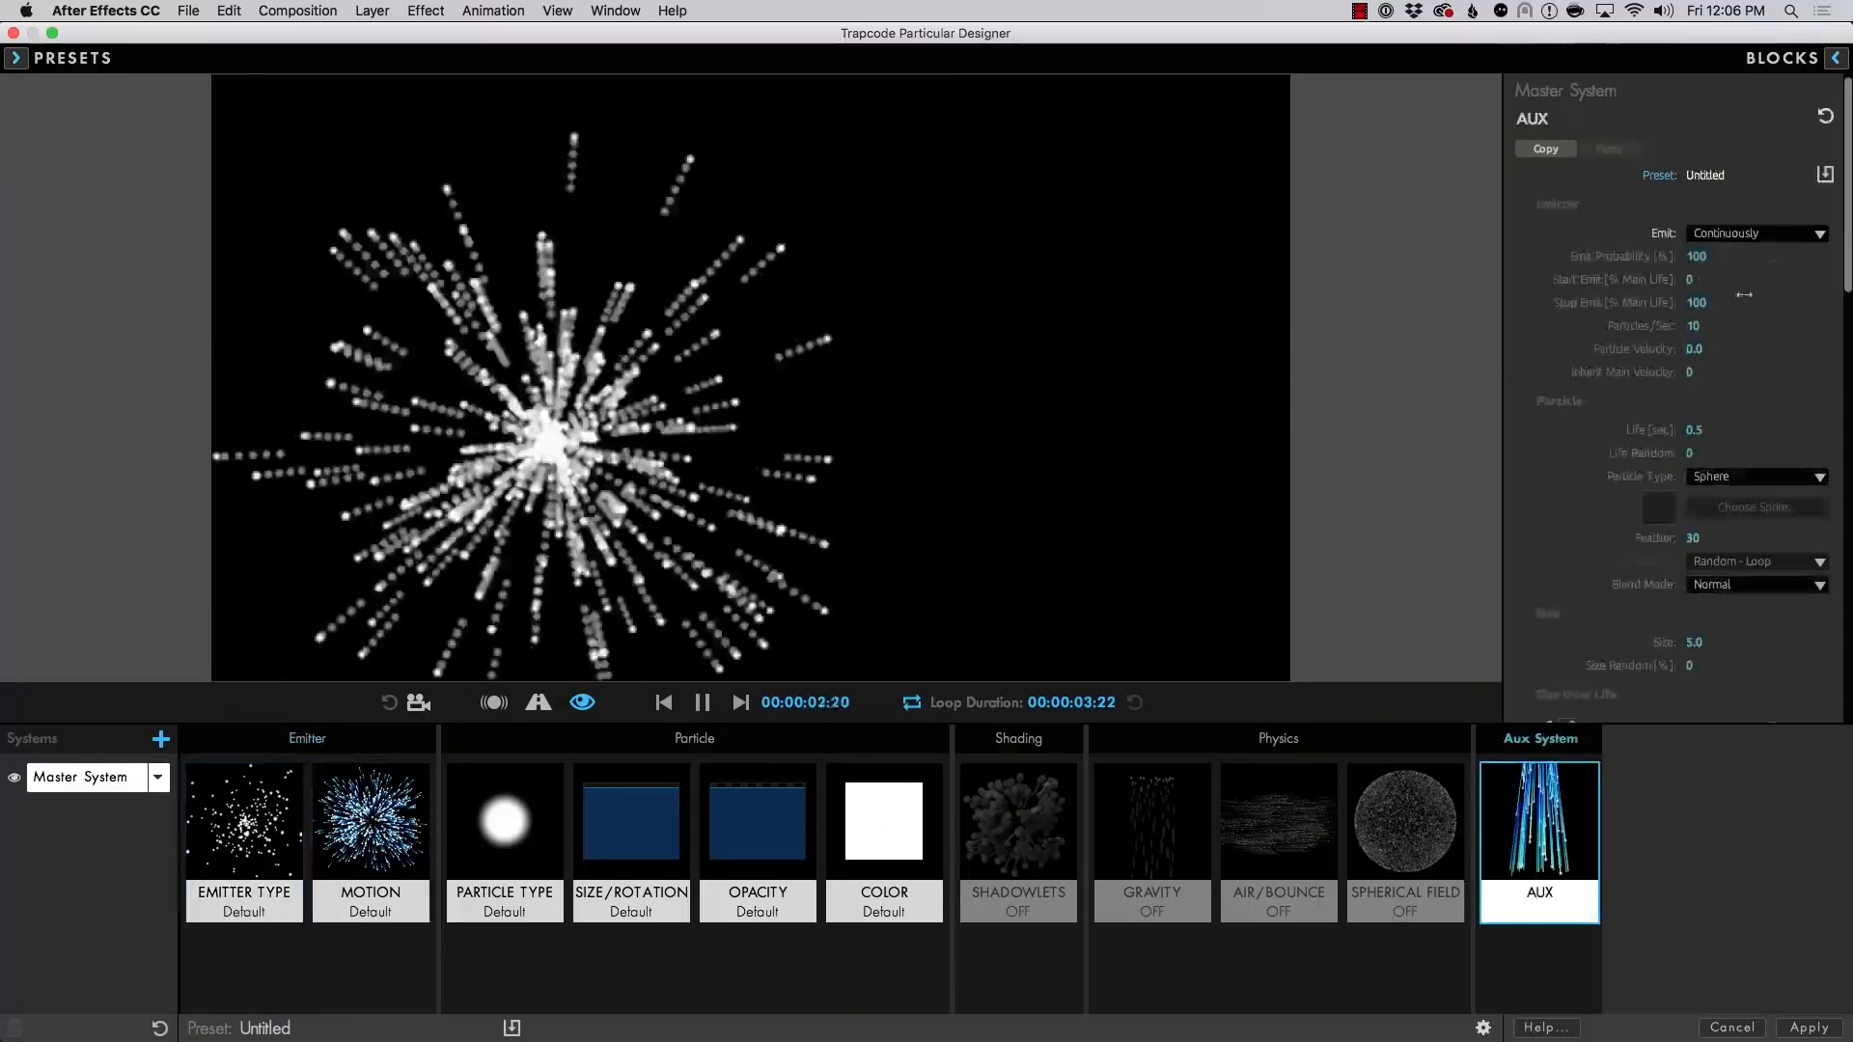
Move from the Aux block to the Master System's Motion settings in the Designer
mouse_move(1846, 159)
left_mouse_down()
mouse_move(1824, 481)
mouse_move(1848, 164)
left_mouse_up()
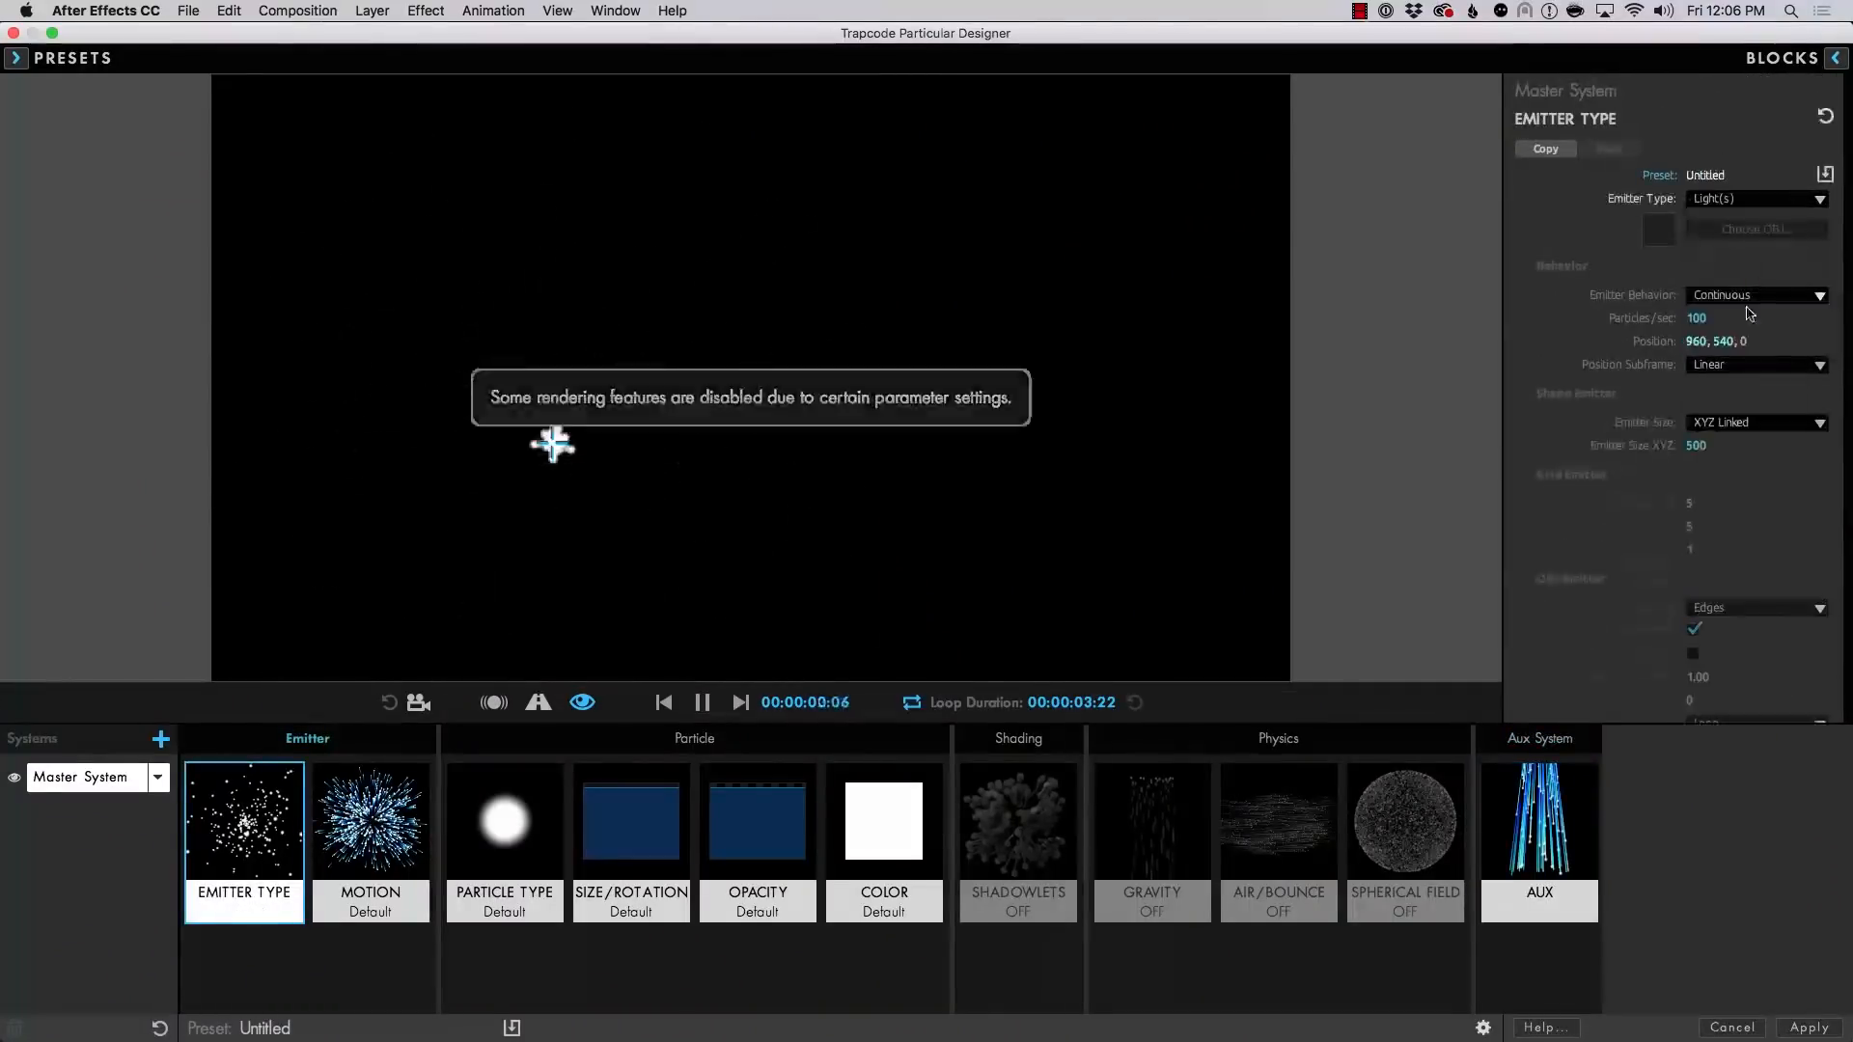
left_click(406, 804)
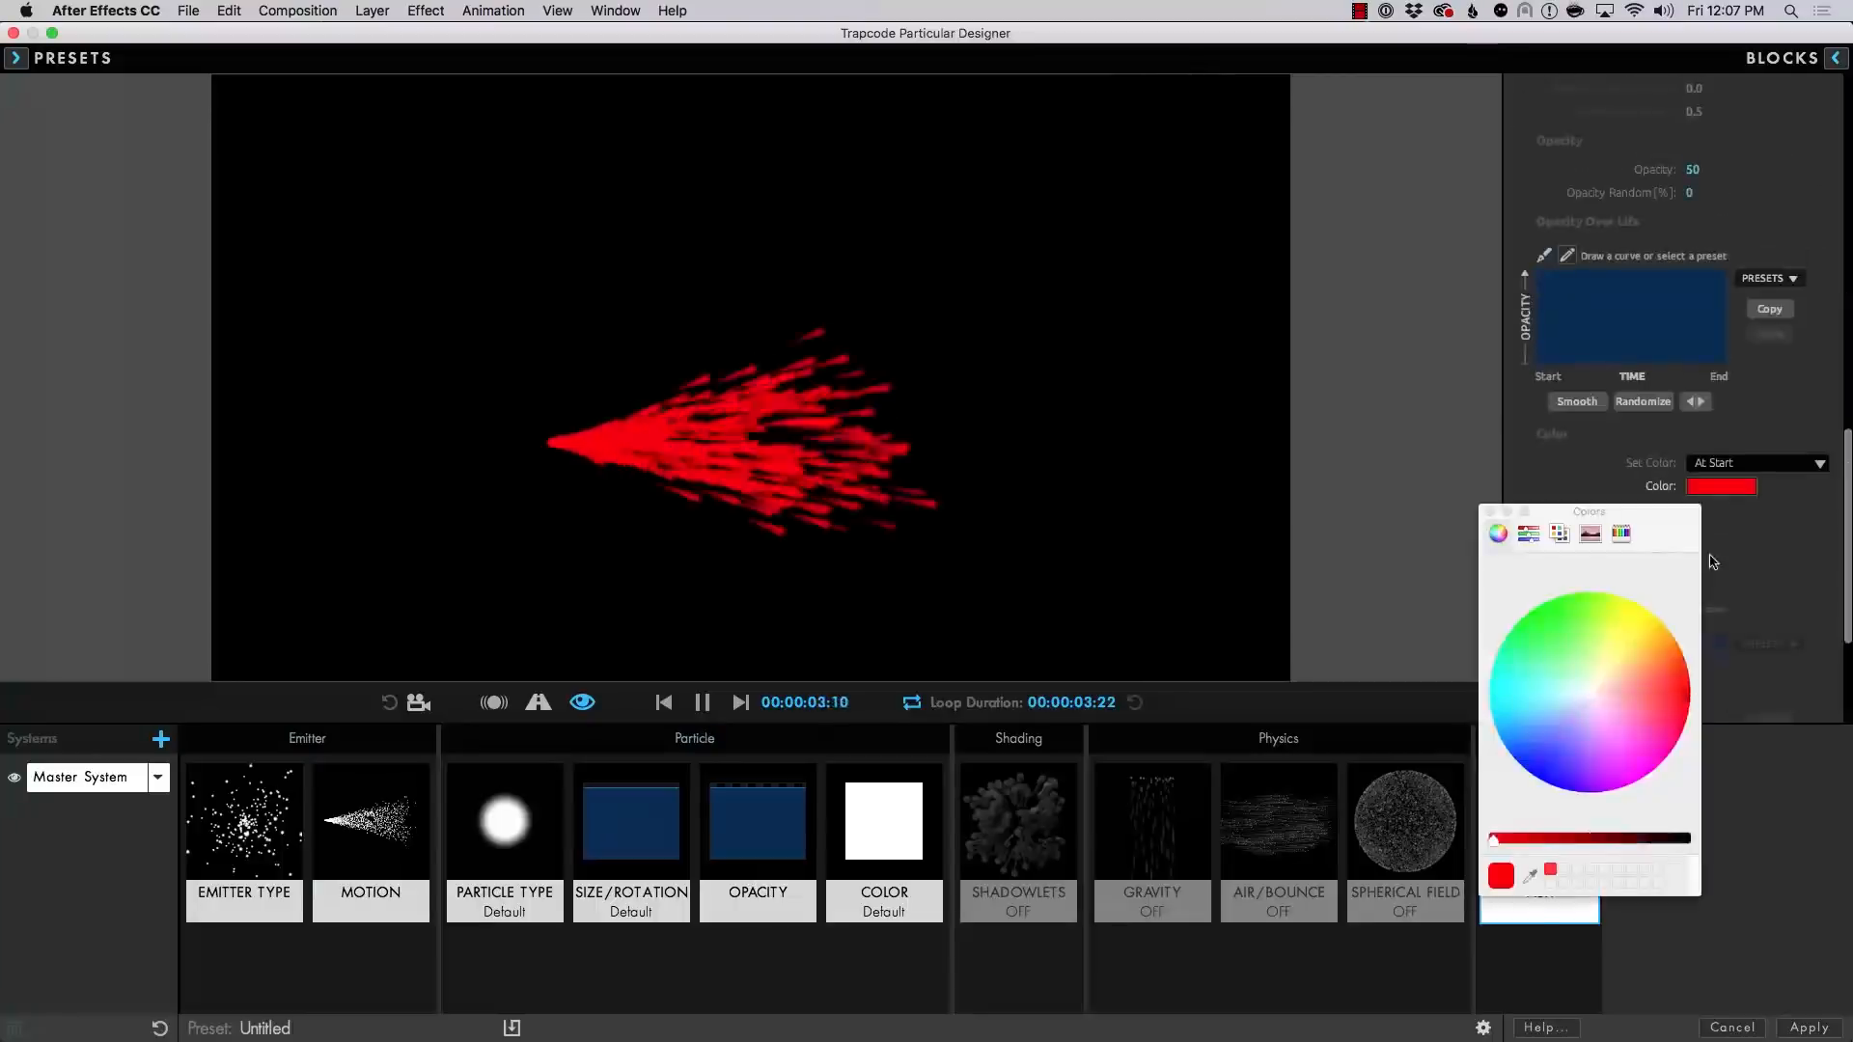
Close the color picker and set the Aux particles' blend mode to Screen
left_click(1491, 513)
left_click_drag(1846, 454, 1845, 190)
left_click(1737, 329)
left_click(1728, 377)
scroll(1553, 589, "down", 3)
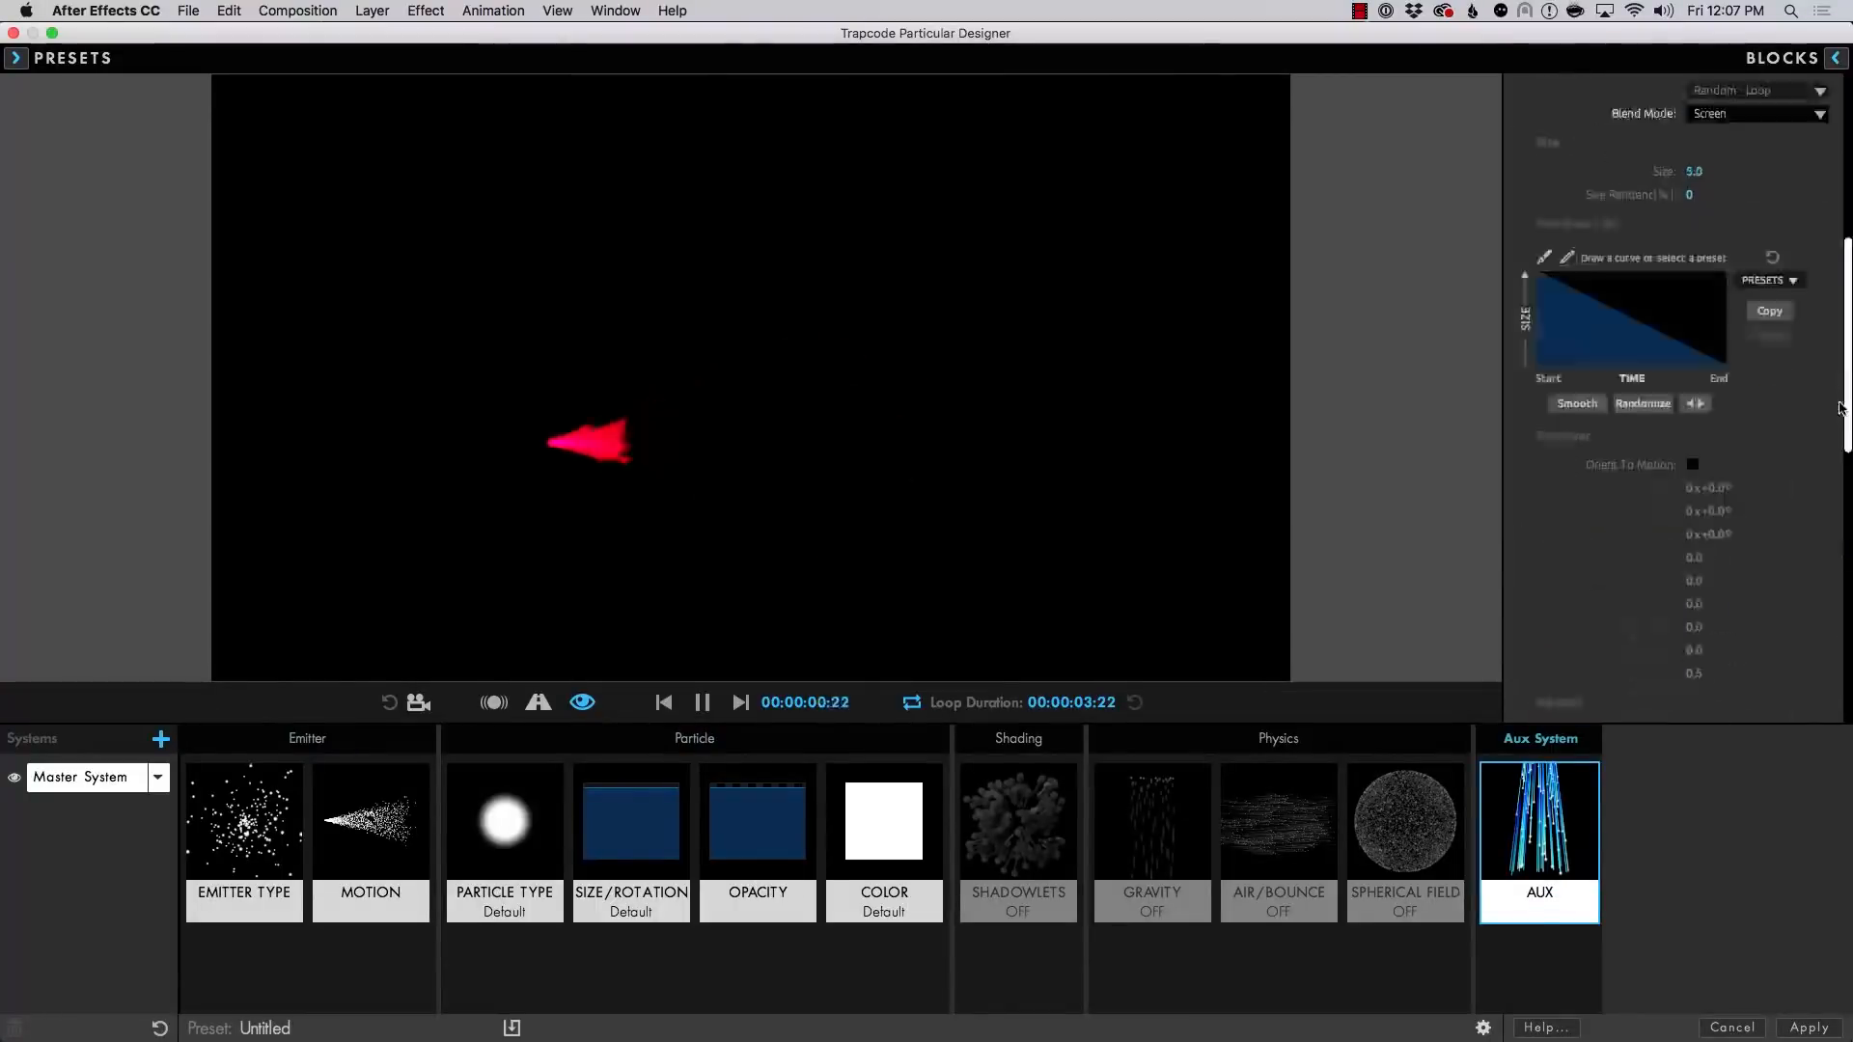
left_click(1814, 476)
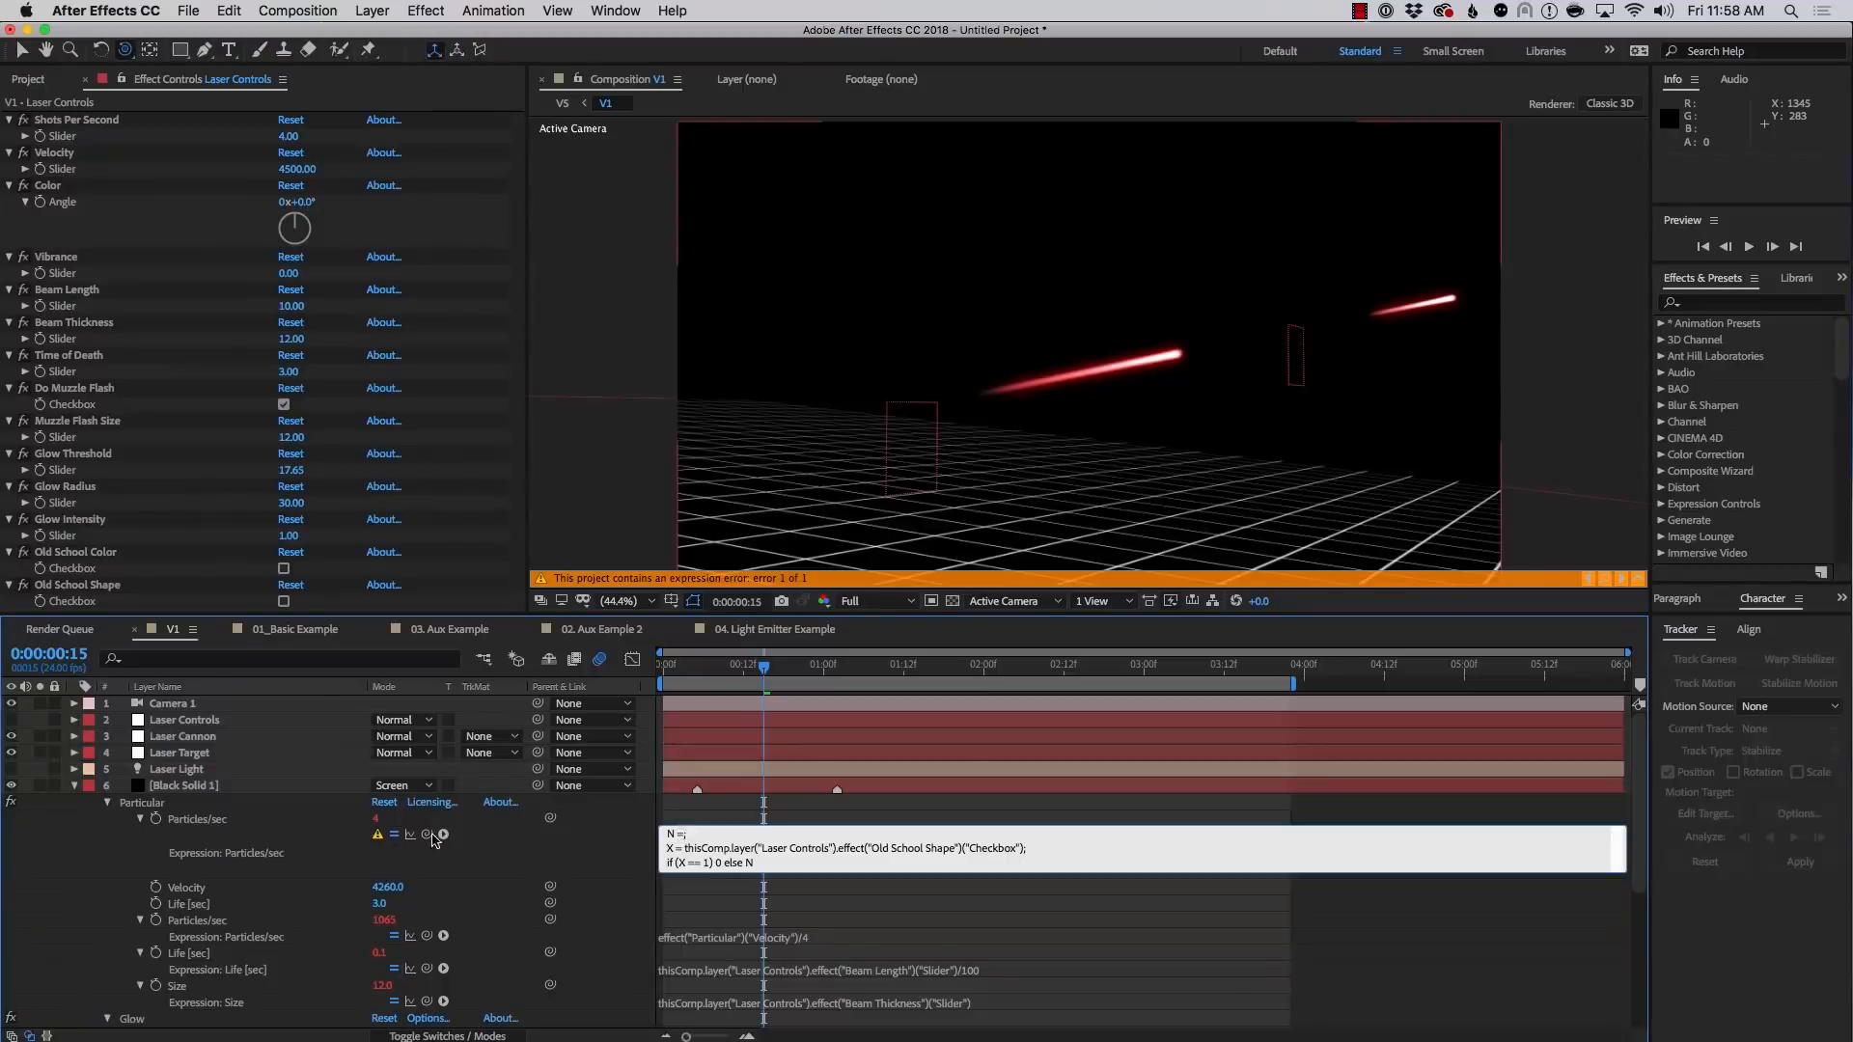
Link Particular's Particles/sec expression to the Laser Controls' Shots Per Second slider and its Velocity to the Velocity slider
left_click_drag(428, 836, 68, 136)
left_click(156, 887, "alt")
left_click_drag(428, 903, 327, 867)
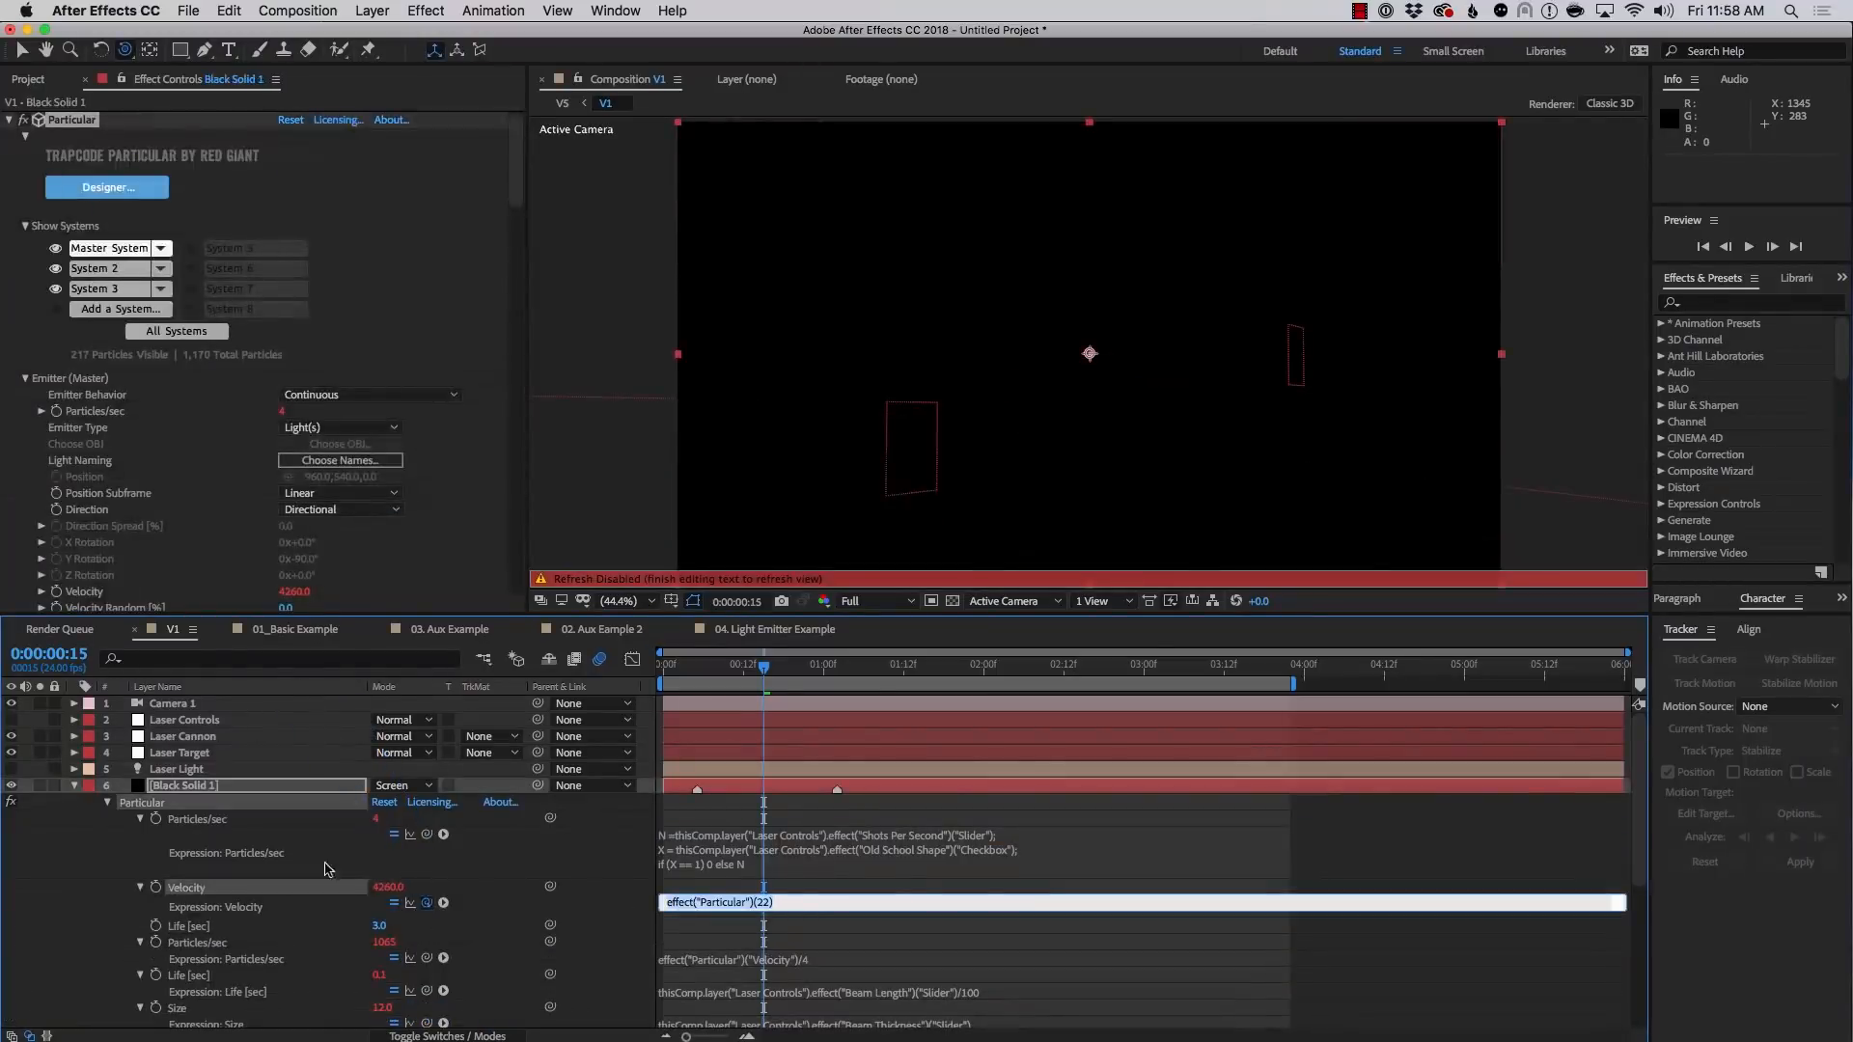
left_click(183, 720)
left_click(671, 905)
left_click_drag(428, 903, 64, 169)
left_click(683, 950)
Add an expression to Particular's main Life [sec] property and link it to the Laser Controls layer
left_click(155, 926, "alt")
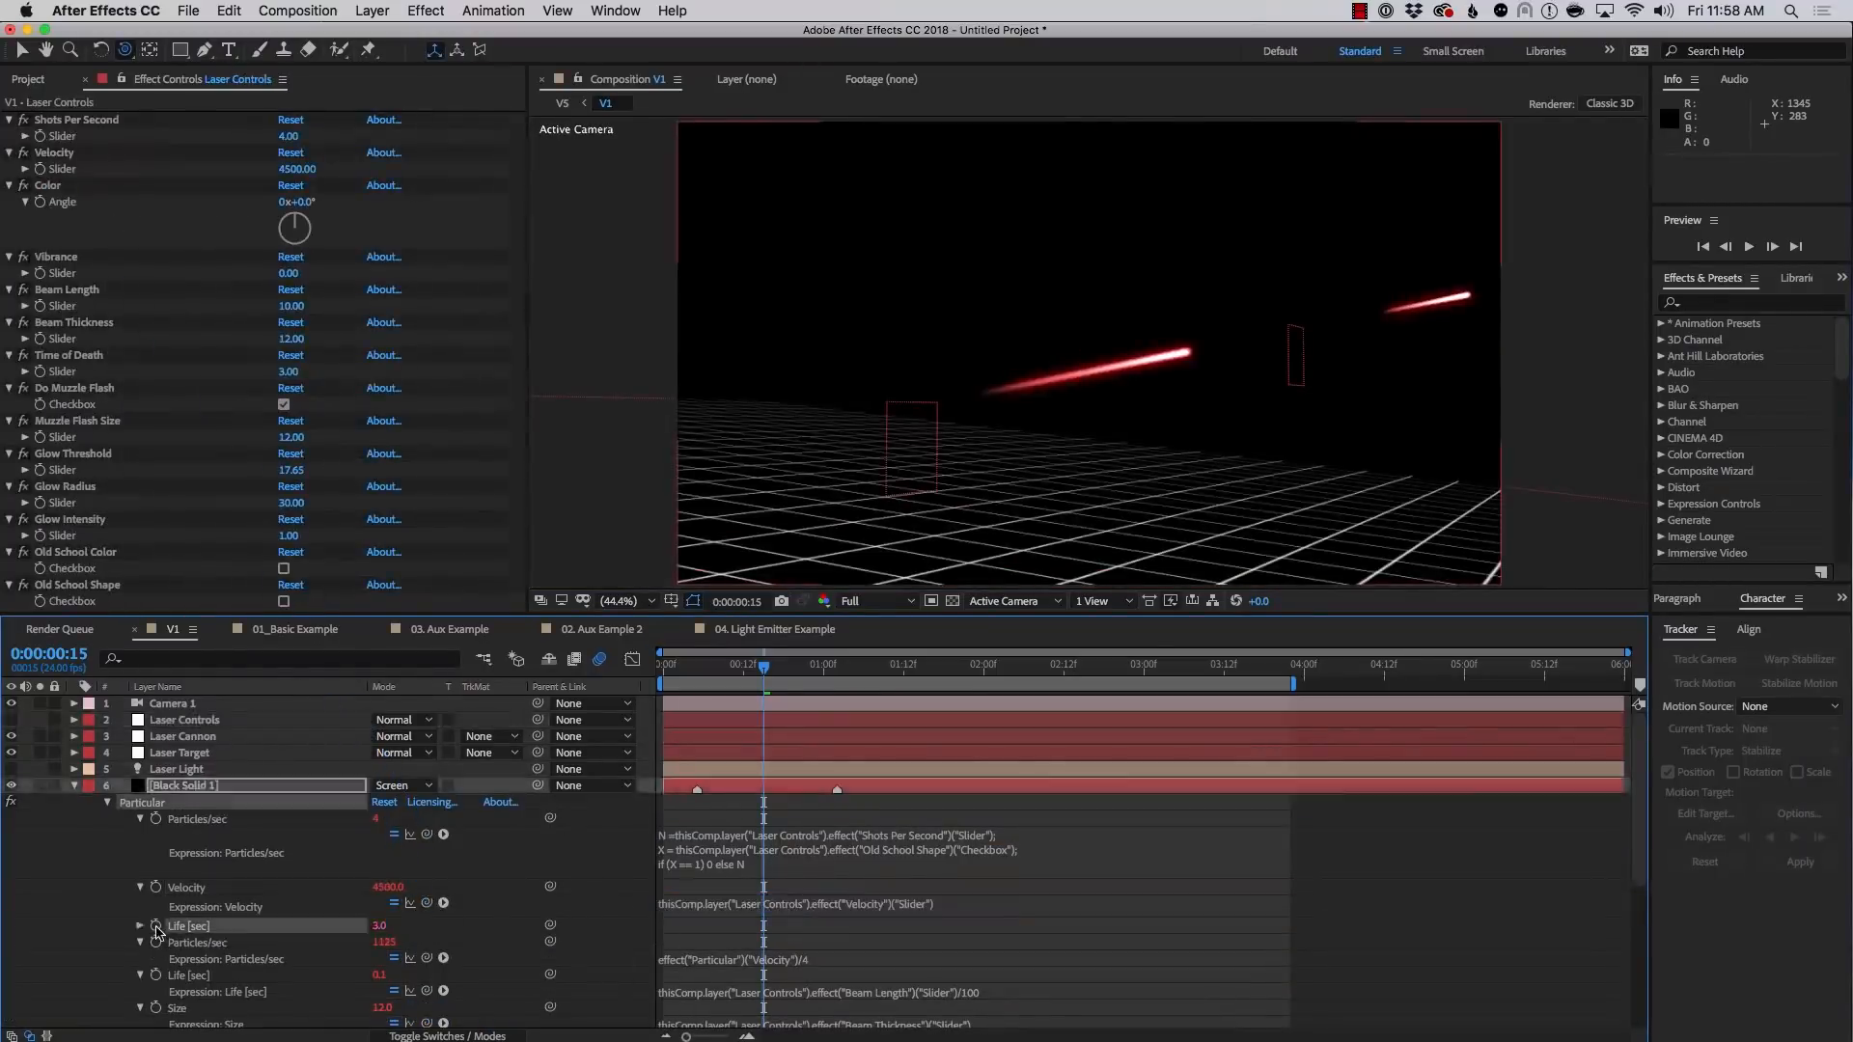
left_click(184, 720)
left_click(675, 943)
left_click_drag(426, 941, 221, 590)
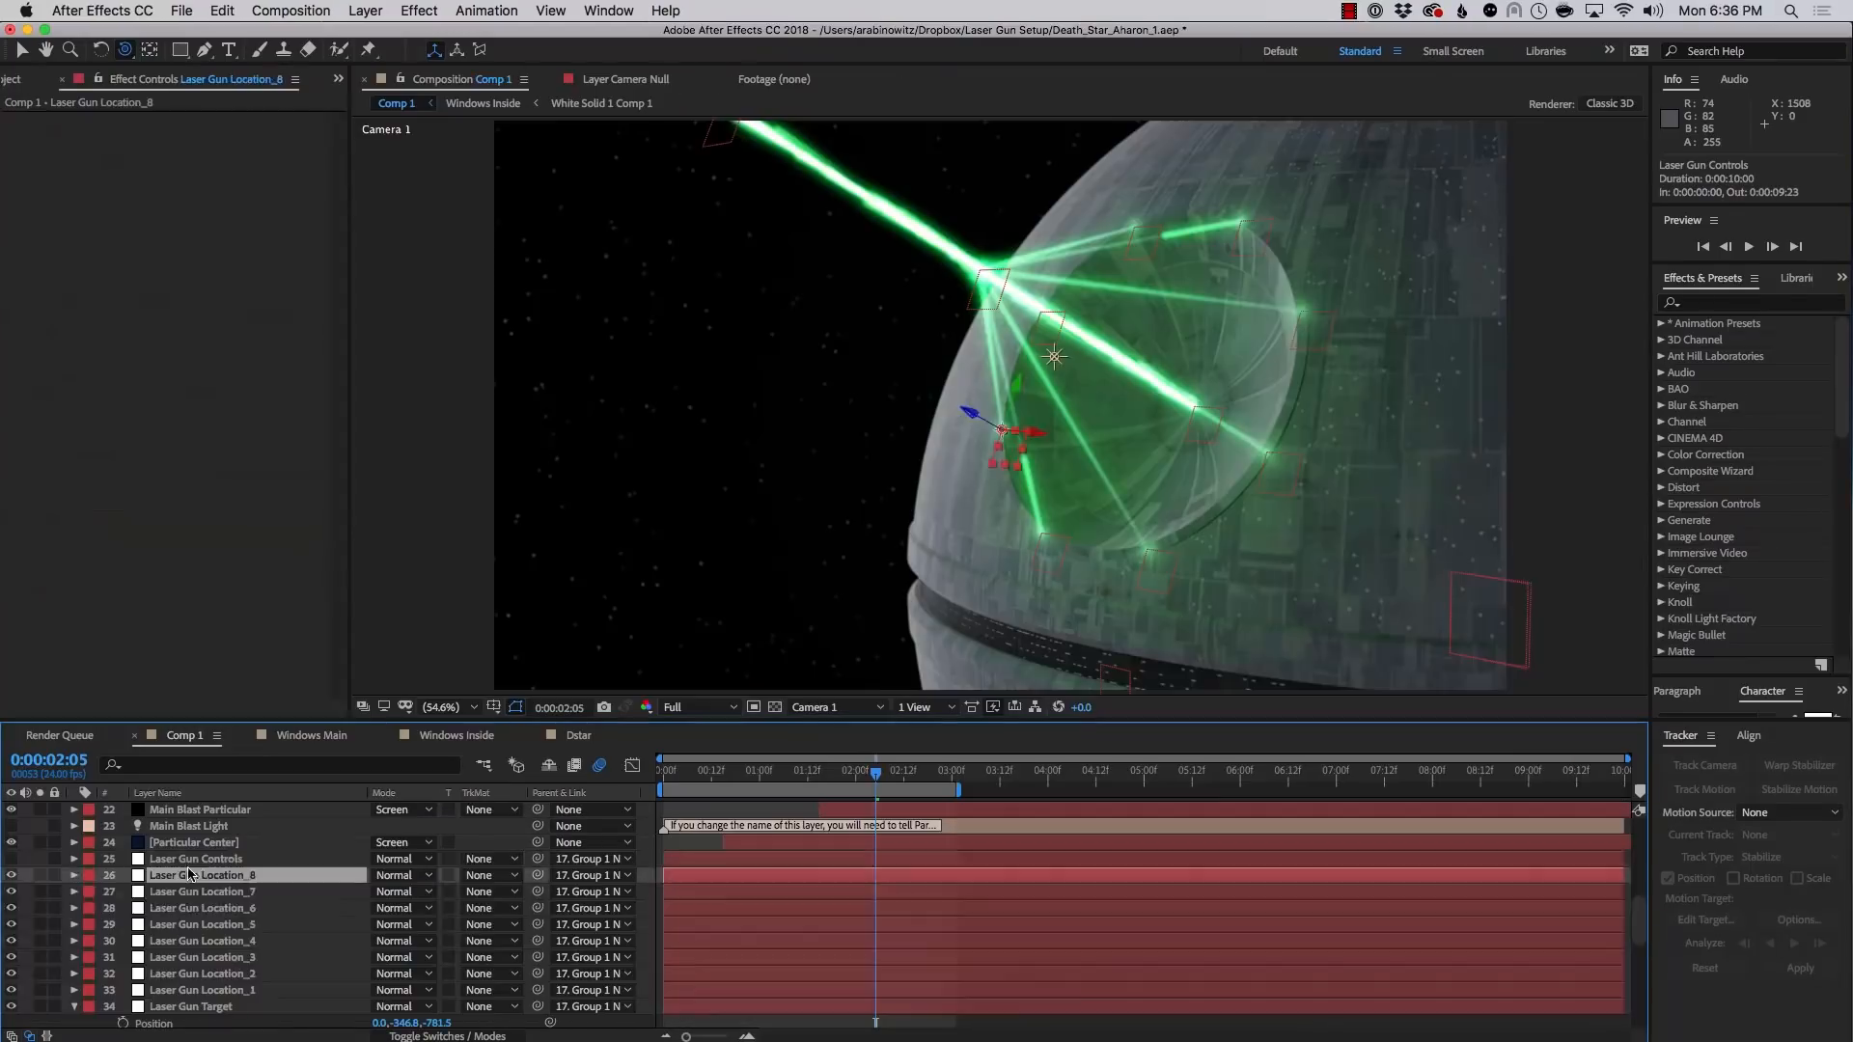
Step the layer selection down through the Laser Gun Location layers to Laser Gun Target
key("ctrl+Down")
key("ctrl+Down")
key("ctrl+Down")
key("ctrl+Down")
key("ctrl+Down")
key("ctrl+Down")
key("ctrl+Down")
key("super+Down")
key("super+Down")
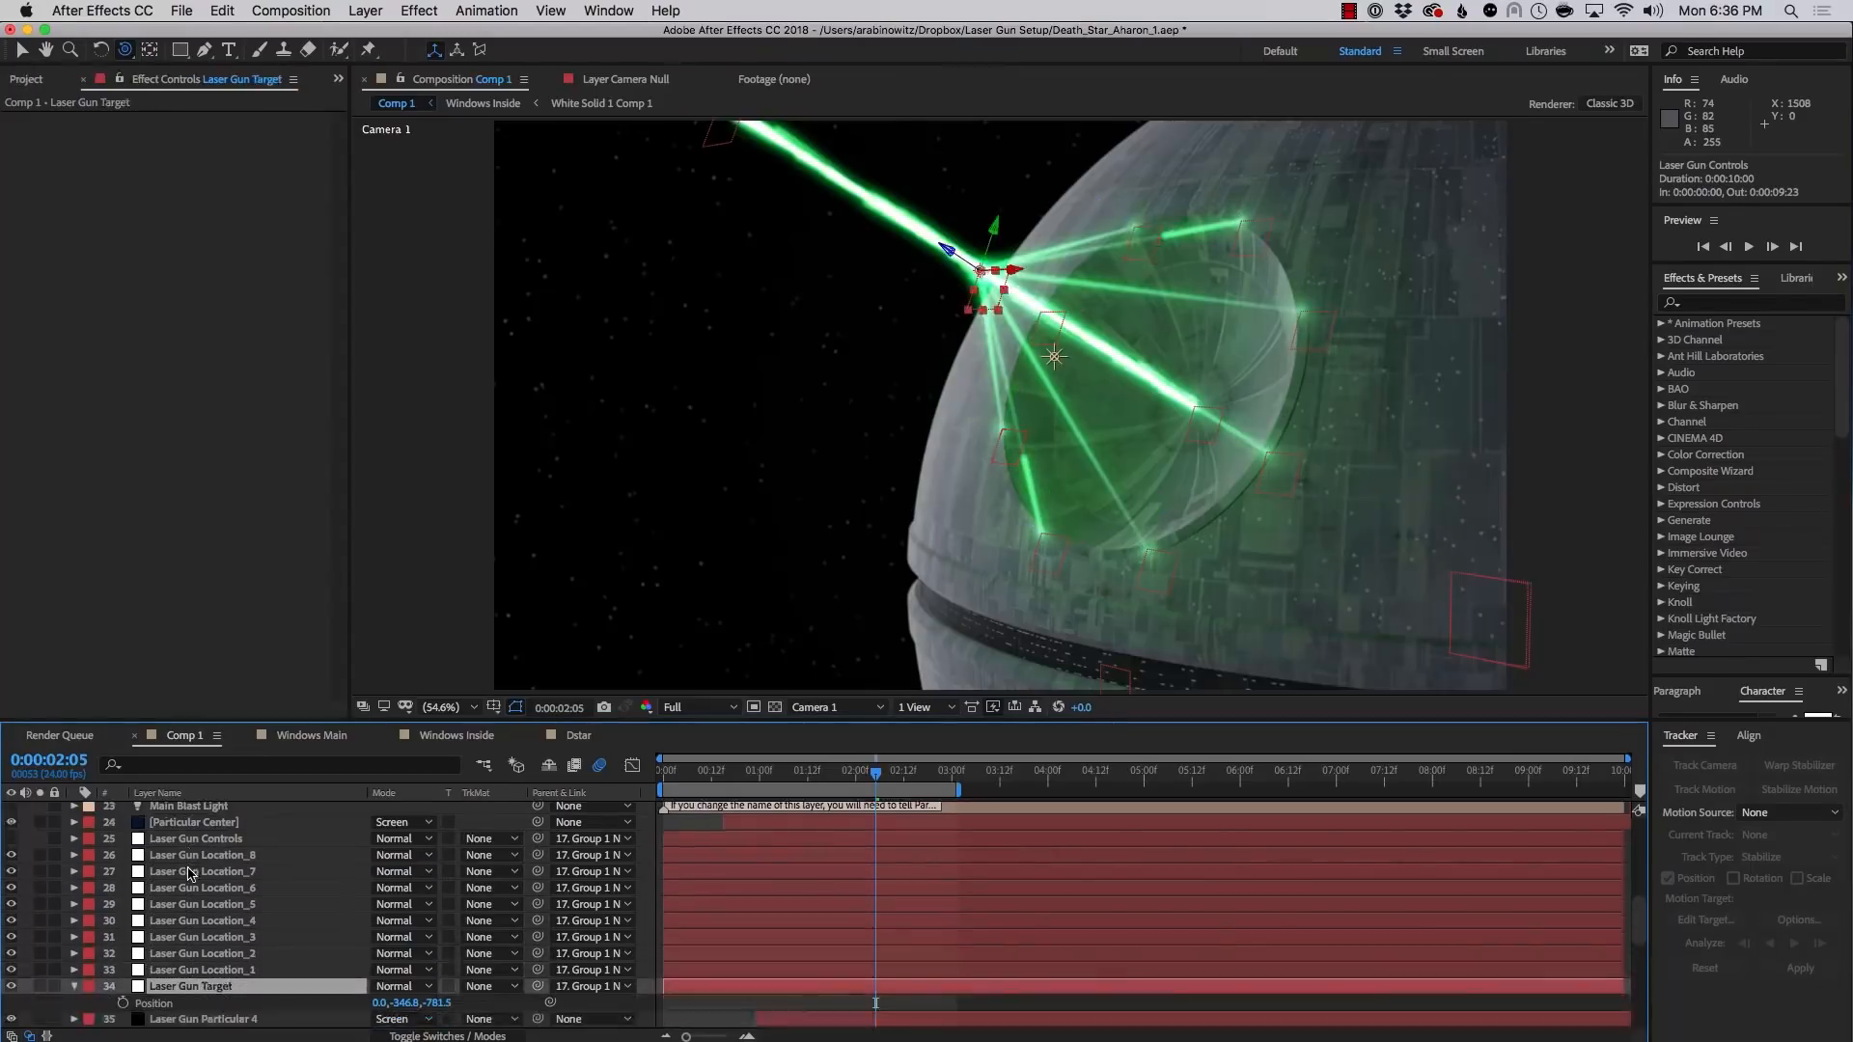
Maximize the timeline, select all layers and reveal their effects and expressions
key("grave")
key("super+a")
key("e")
key("e")
key("e")
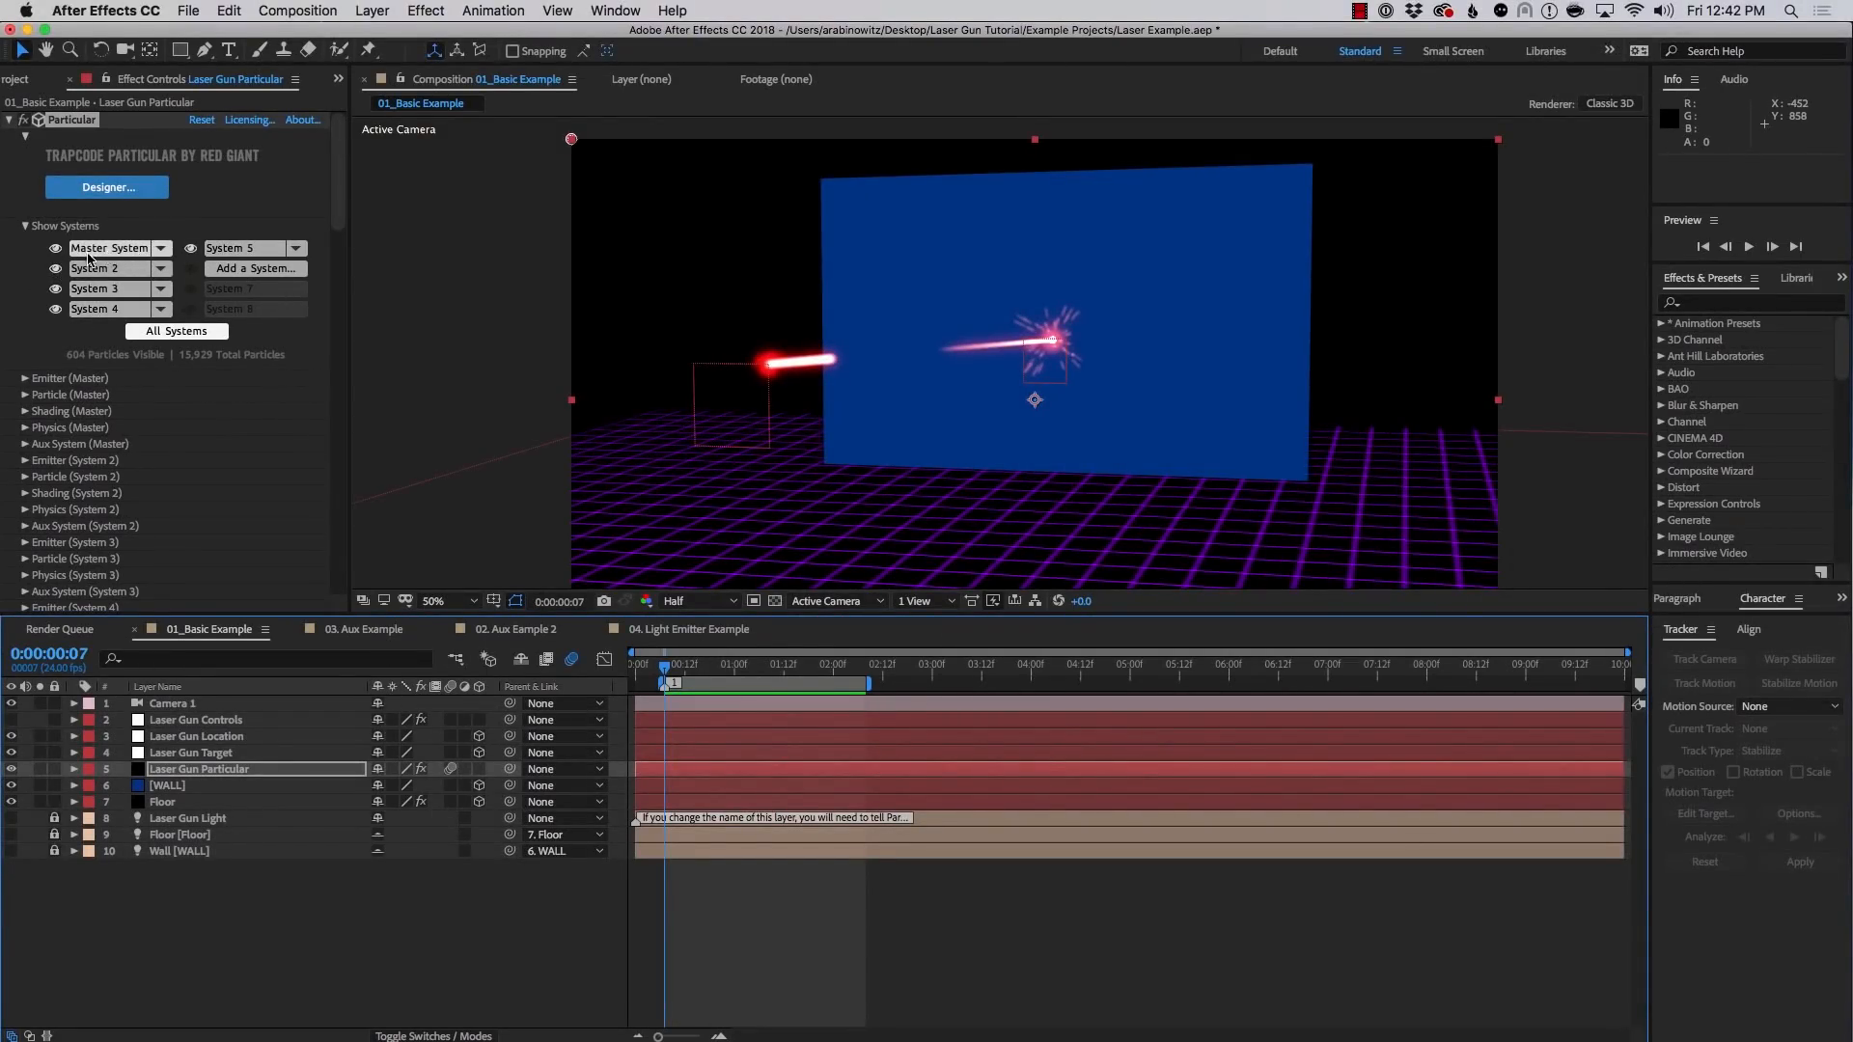
Toggle the visibility of Particular's Master System, System 4 and System 5 on the Laser Gun Particular layer
left_click(57, 250)
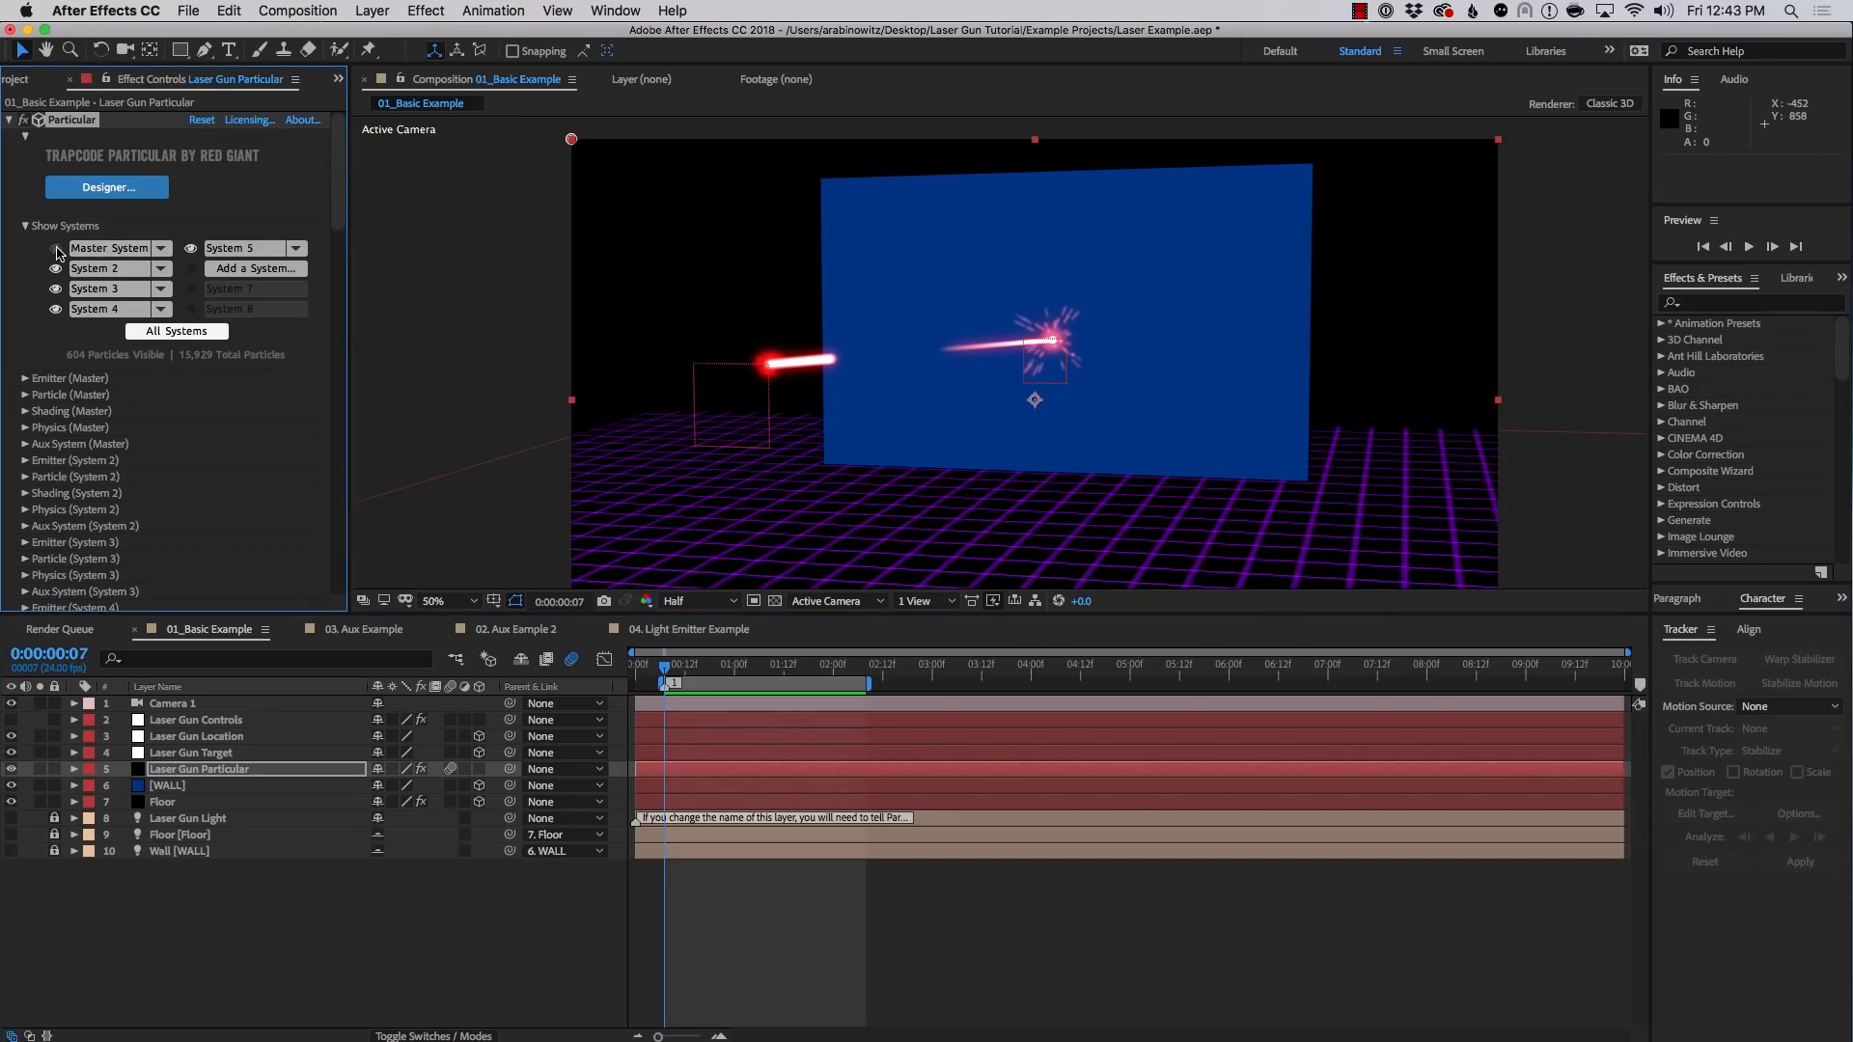
left_click(57, 250)
left_click(55, 309)
left_click(191, 249)
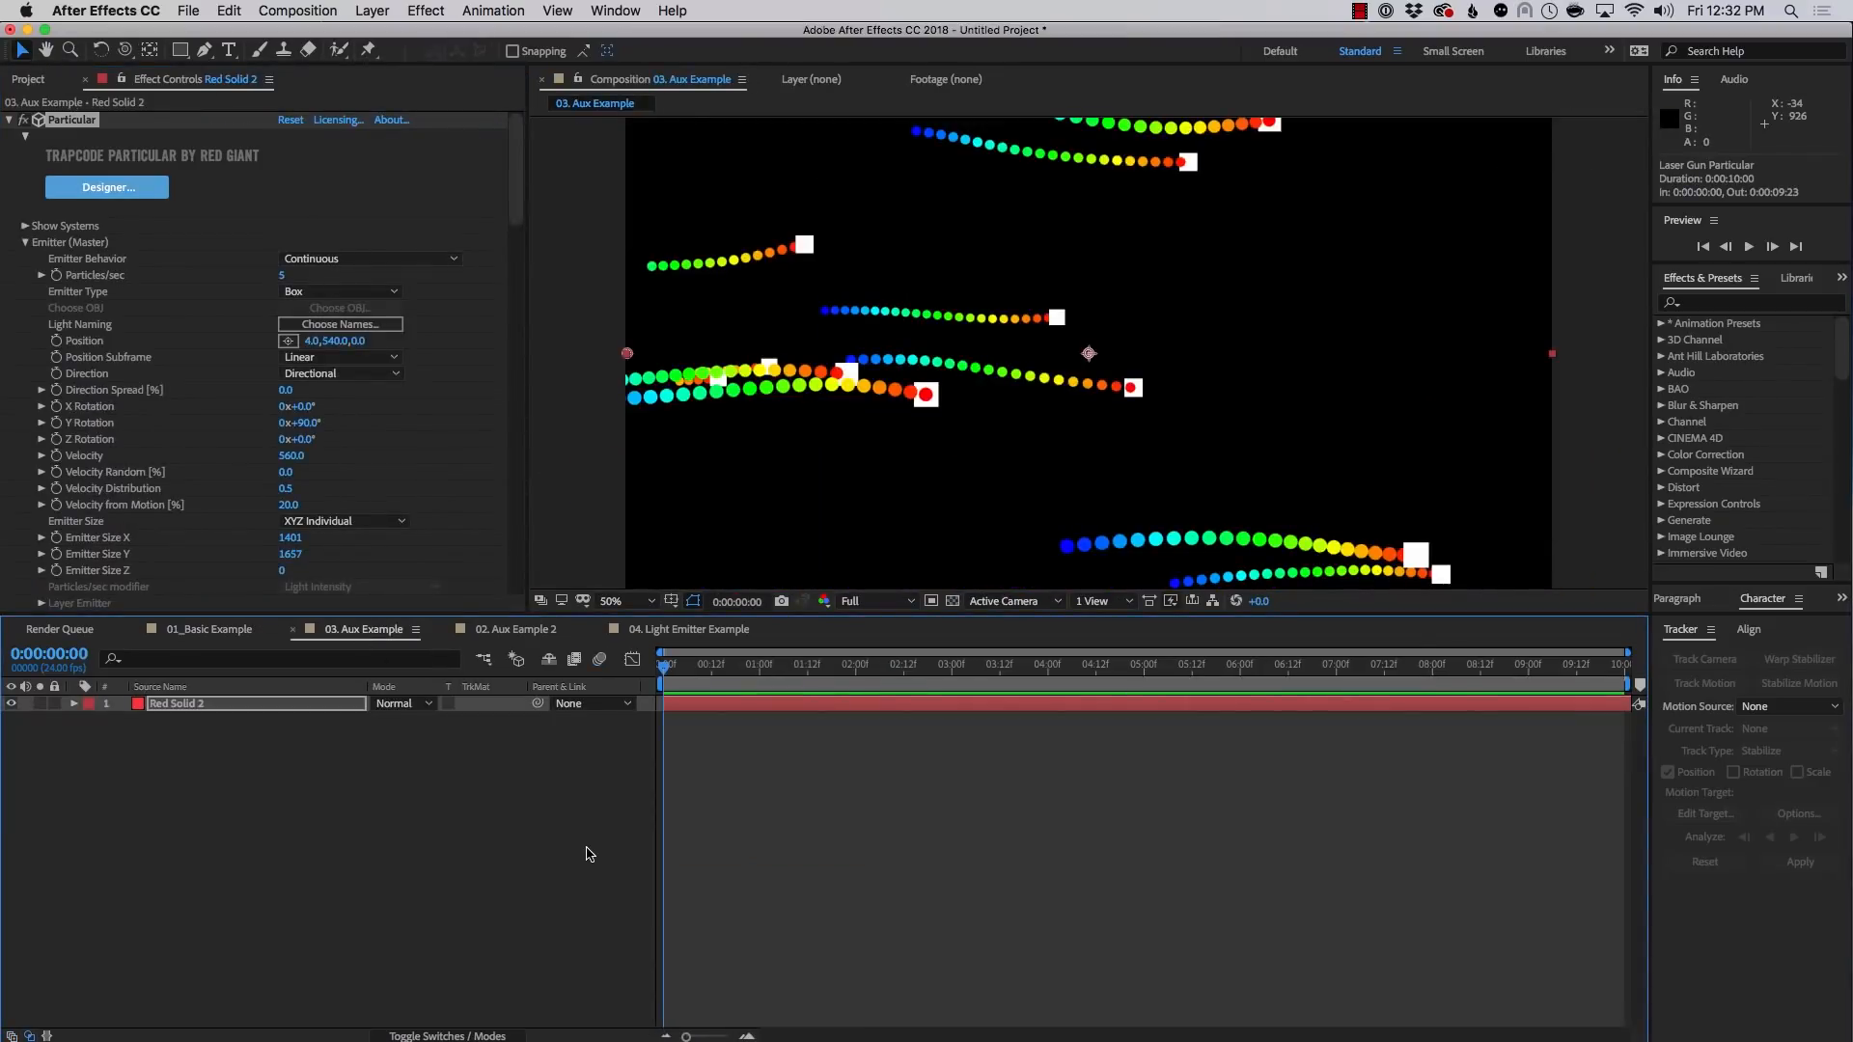
Preview the particle trail animation in the 03. Aux Example composition
key("space")
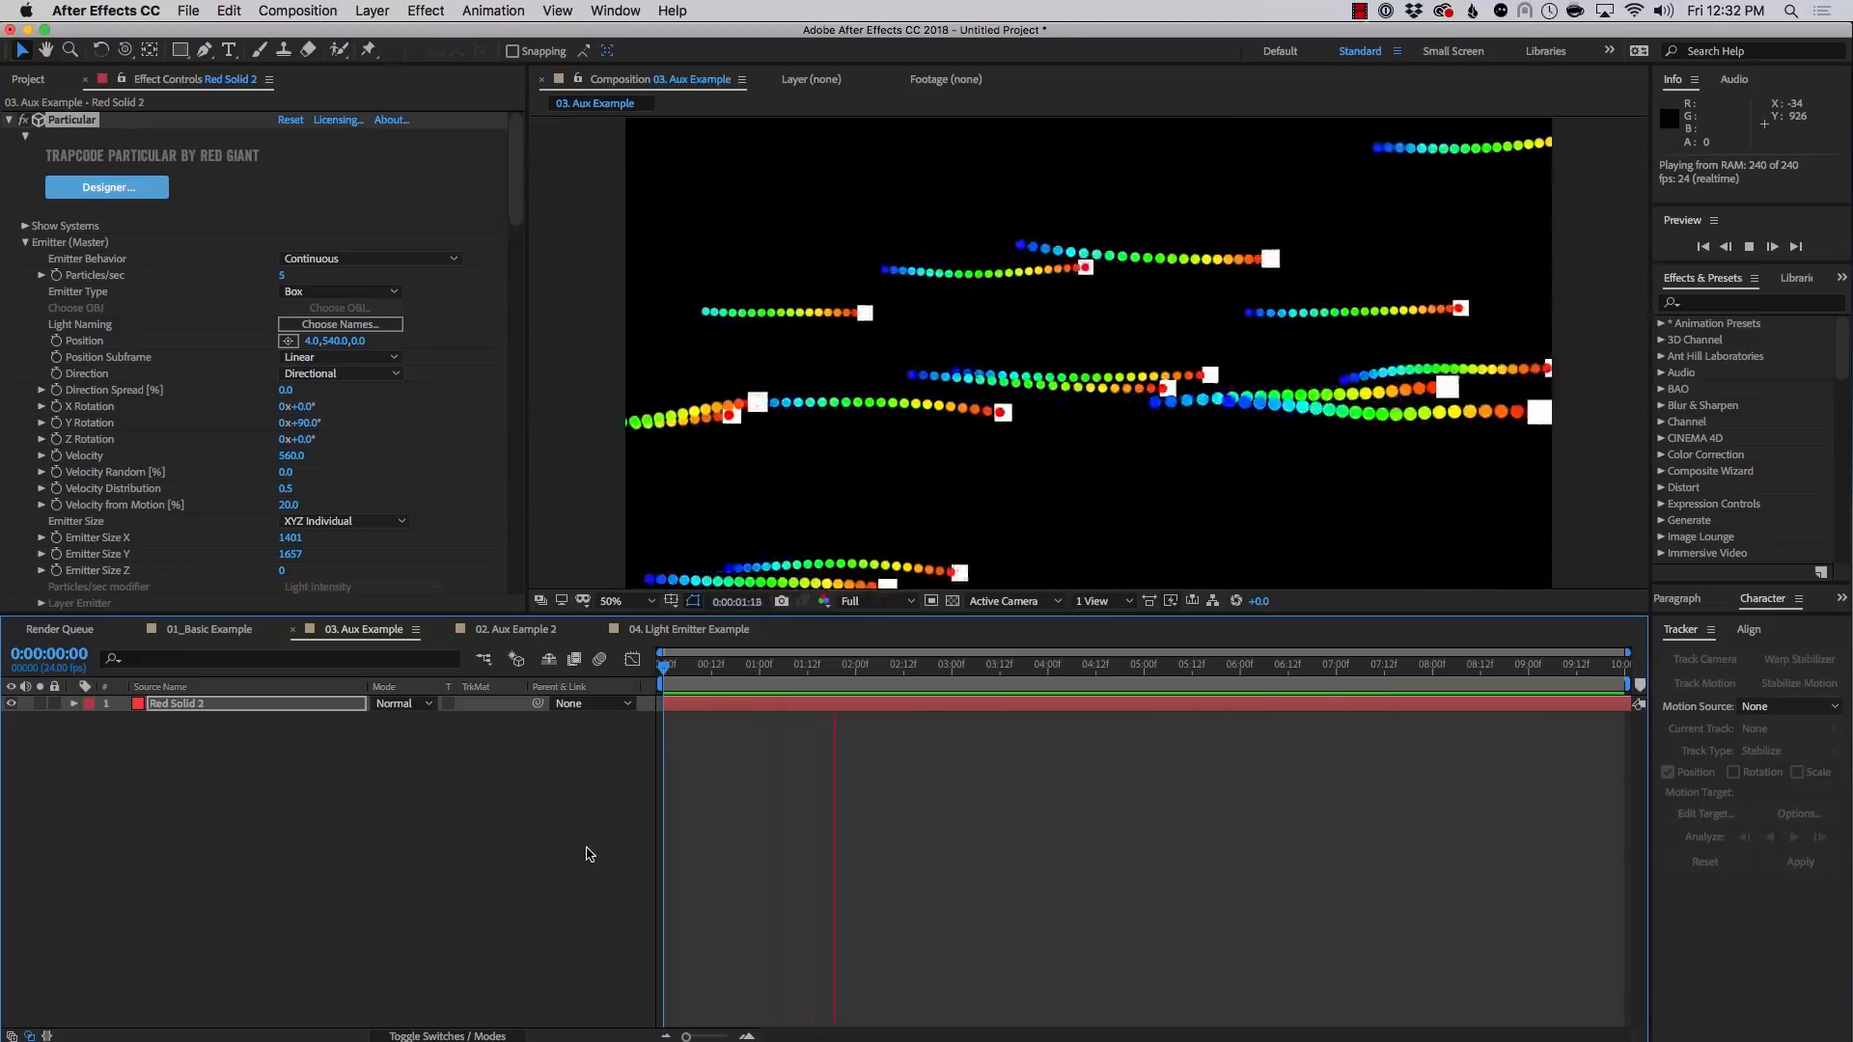
key("space")
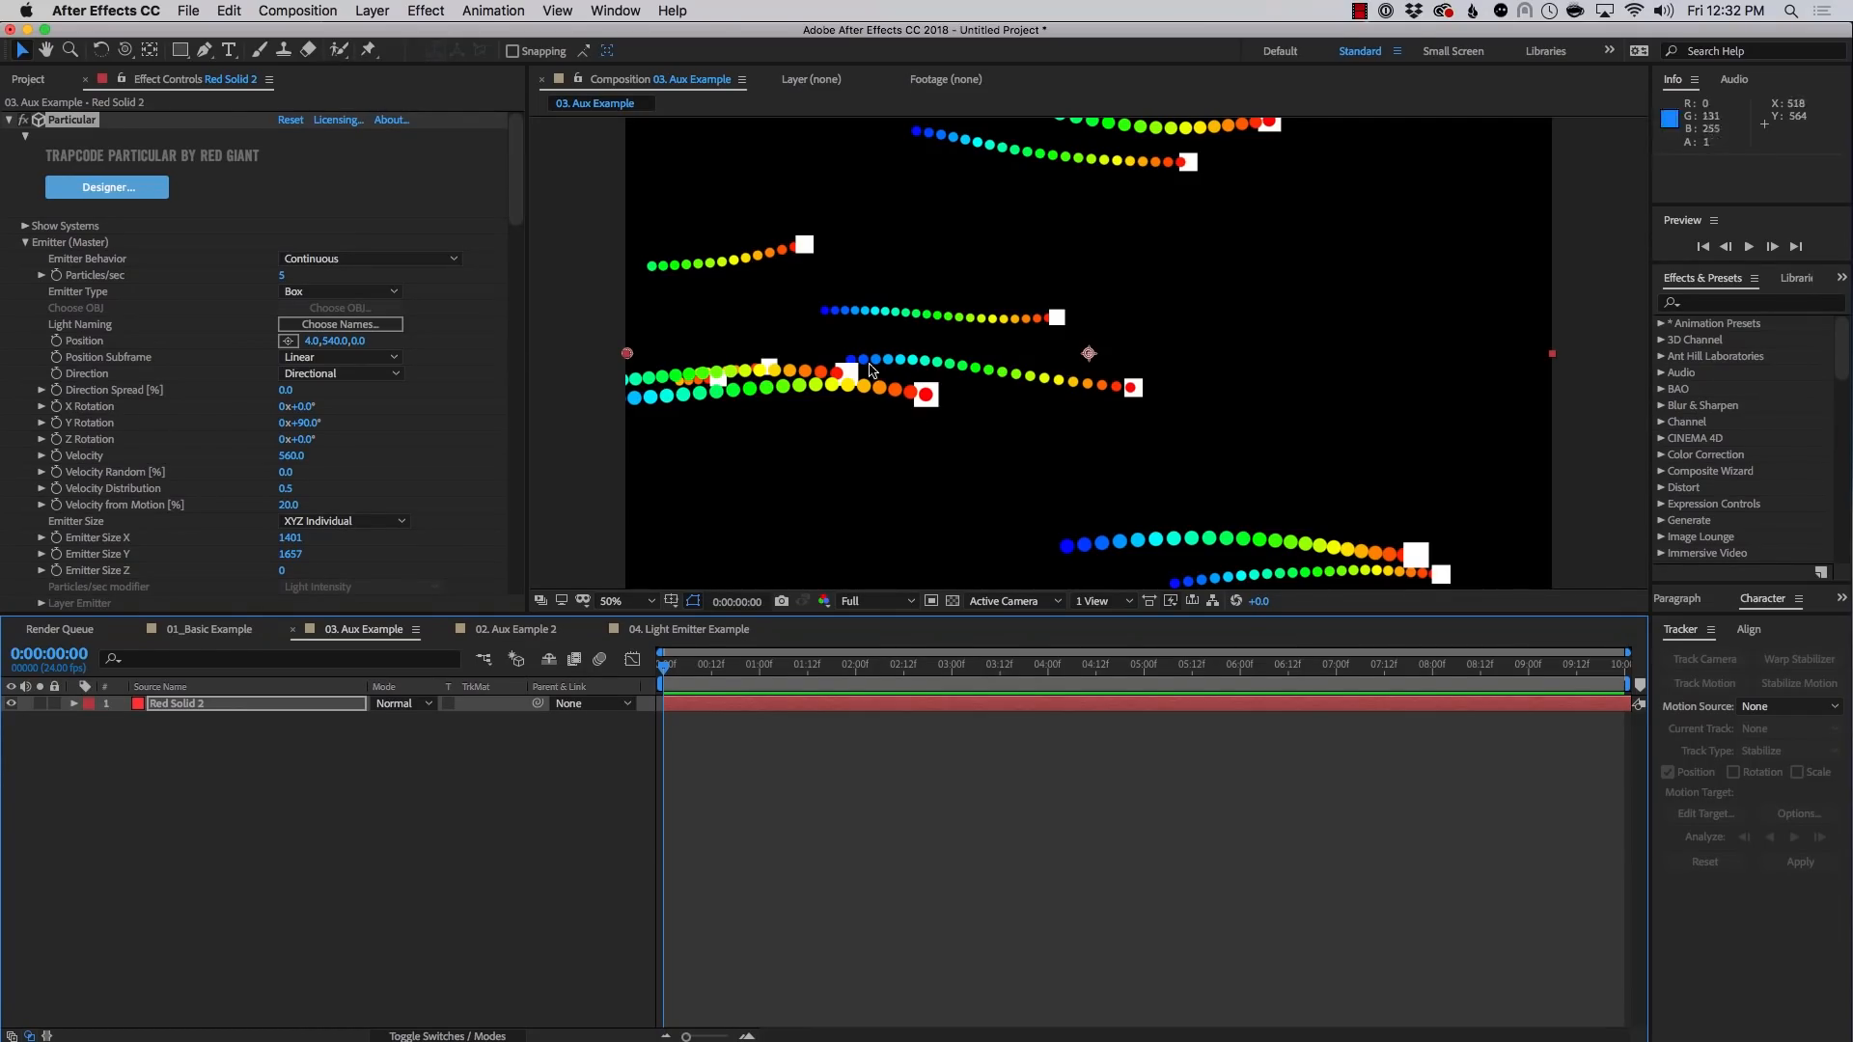
key("space")
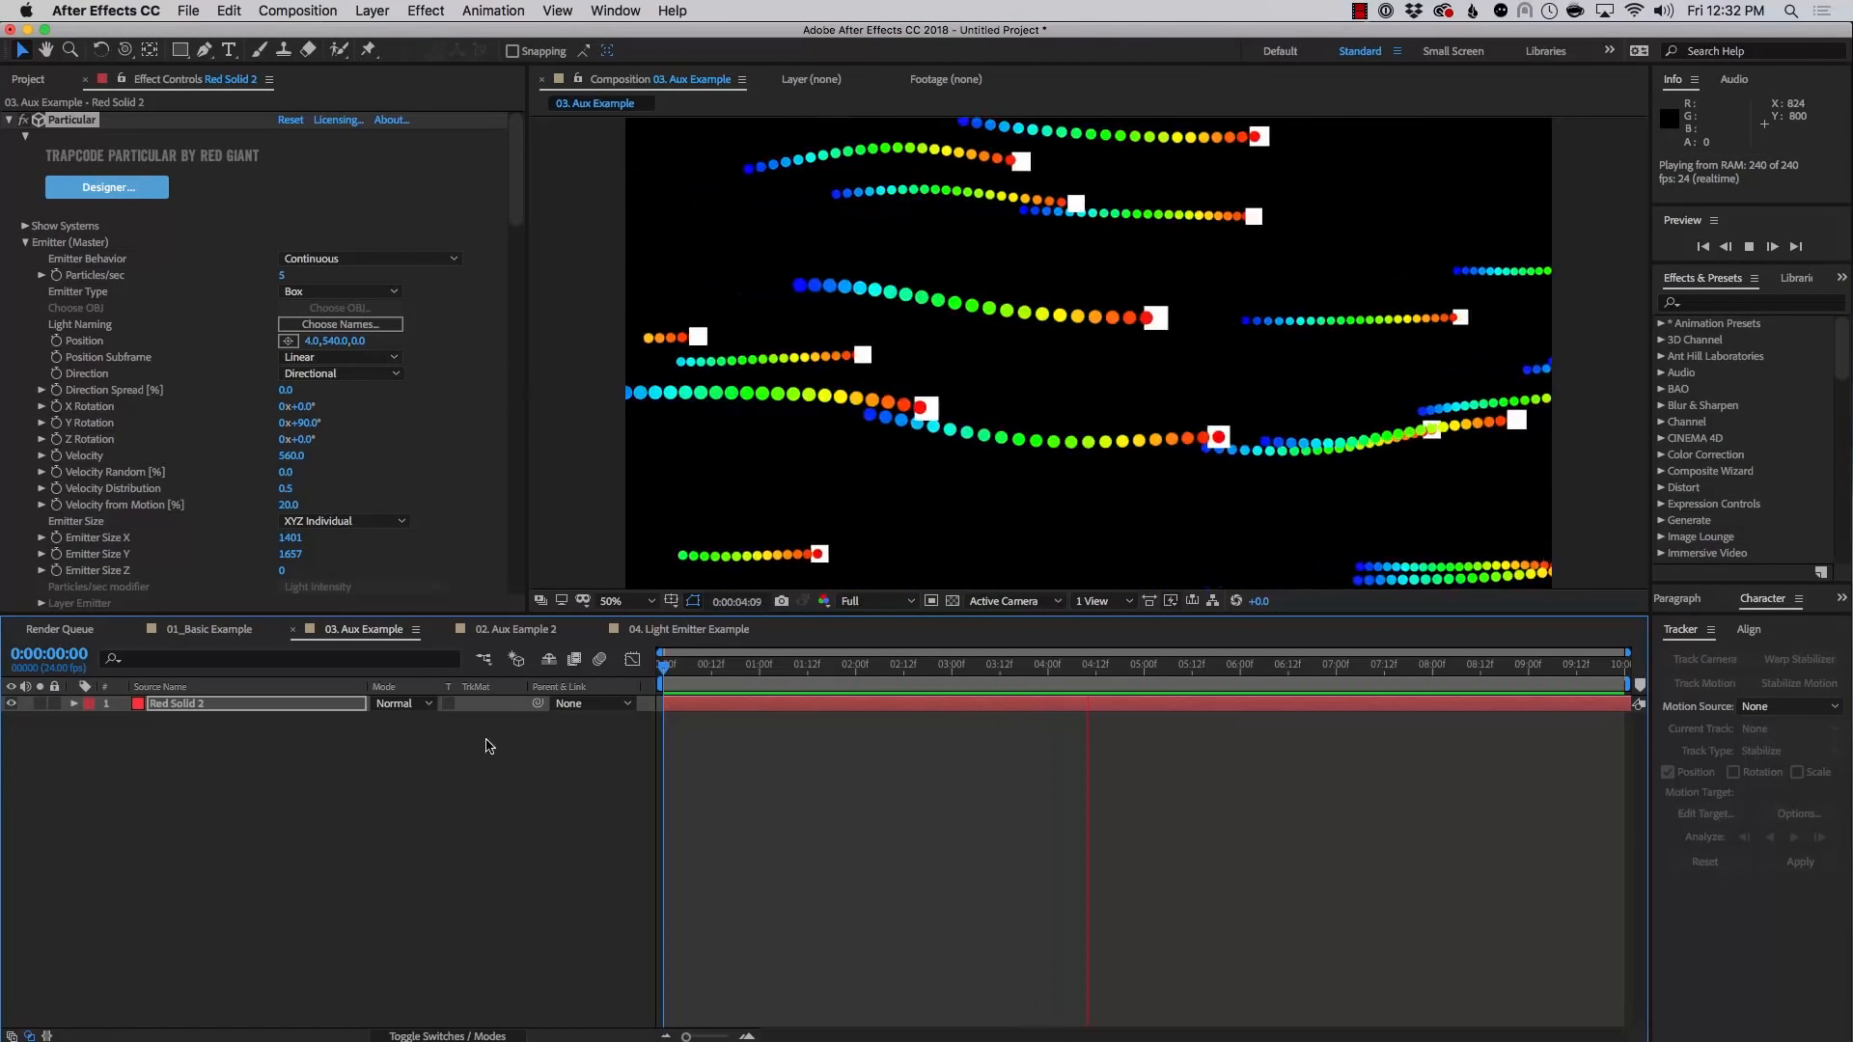
Open the second Aux example composition and preview its bouncing particle animation
left_click(517, 629)
key("space")
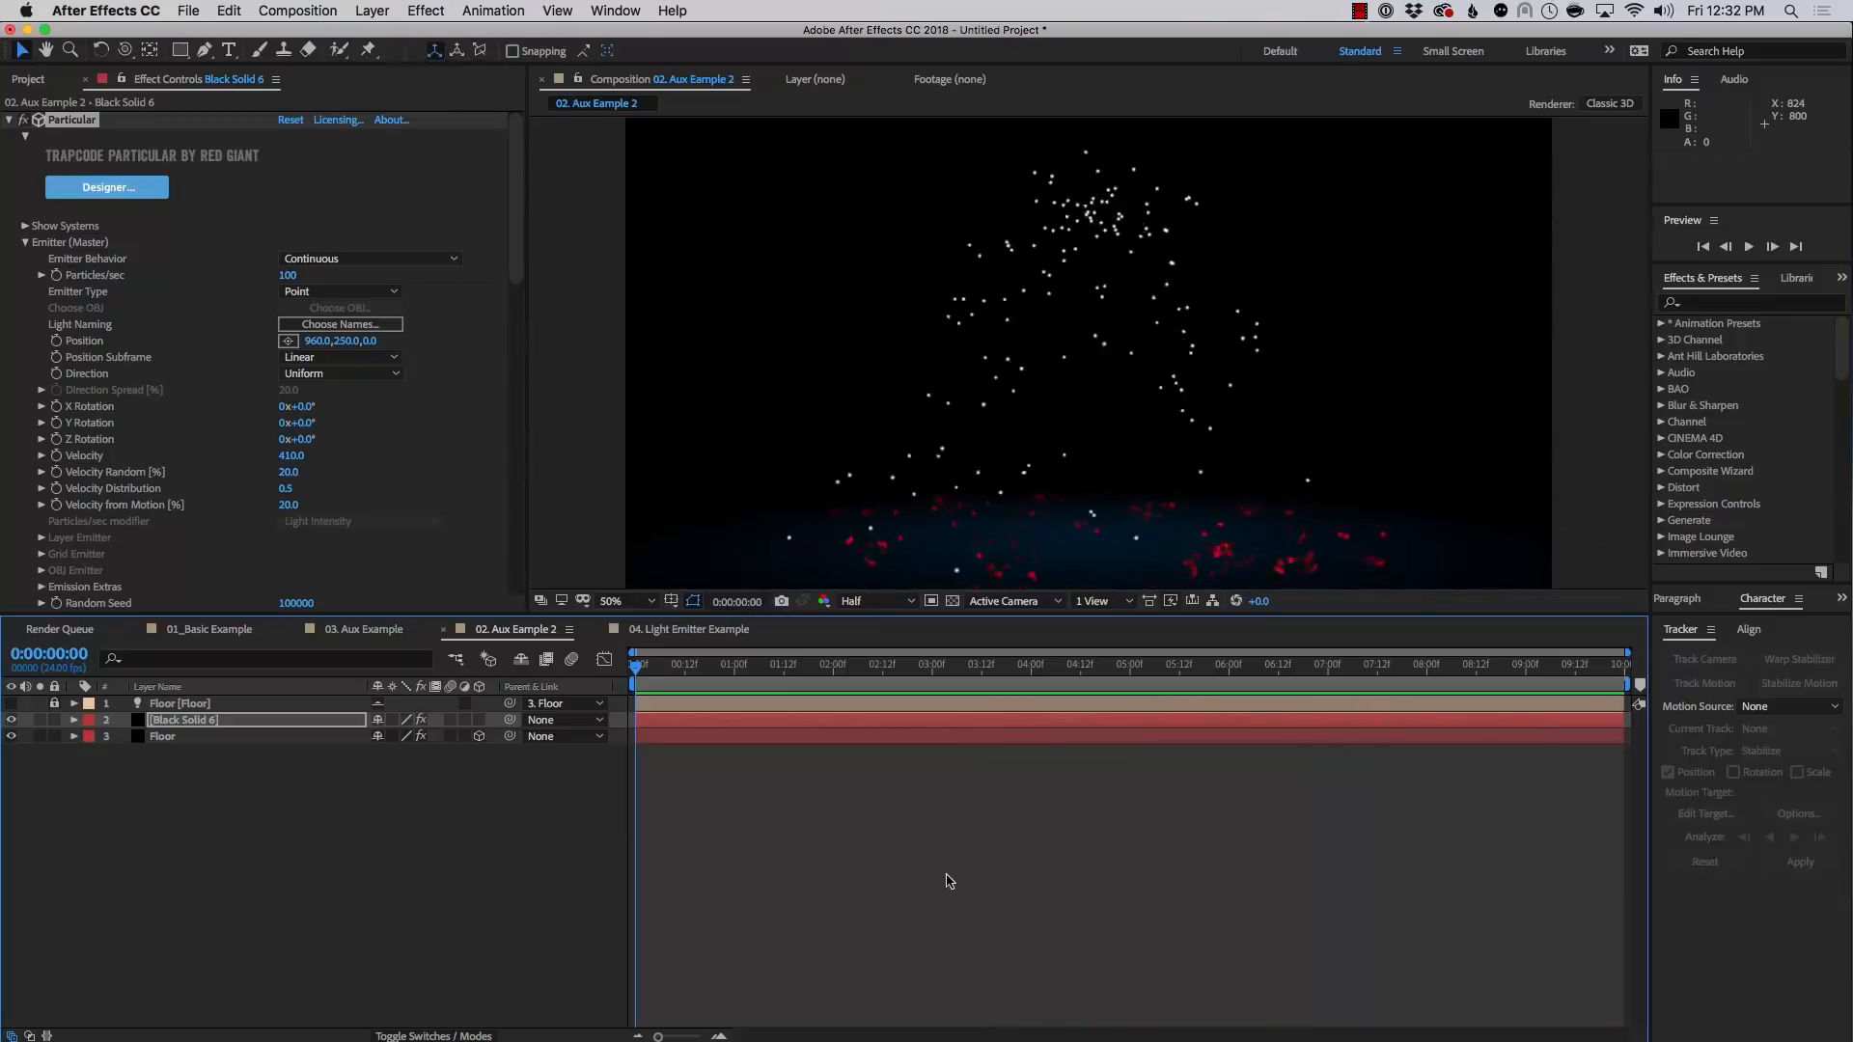
key("space")
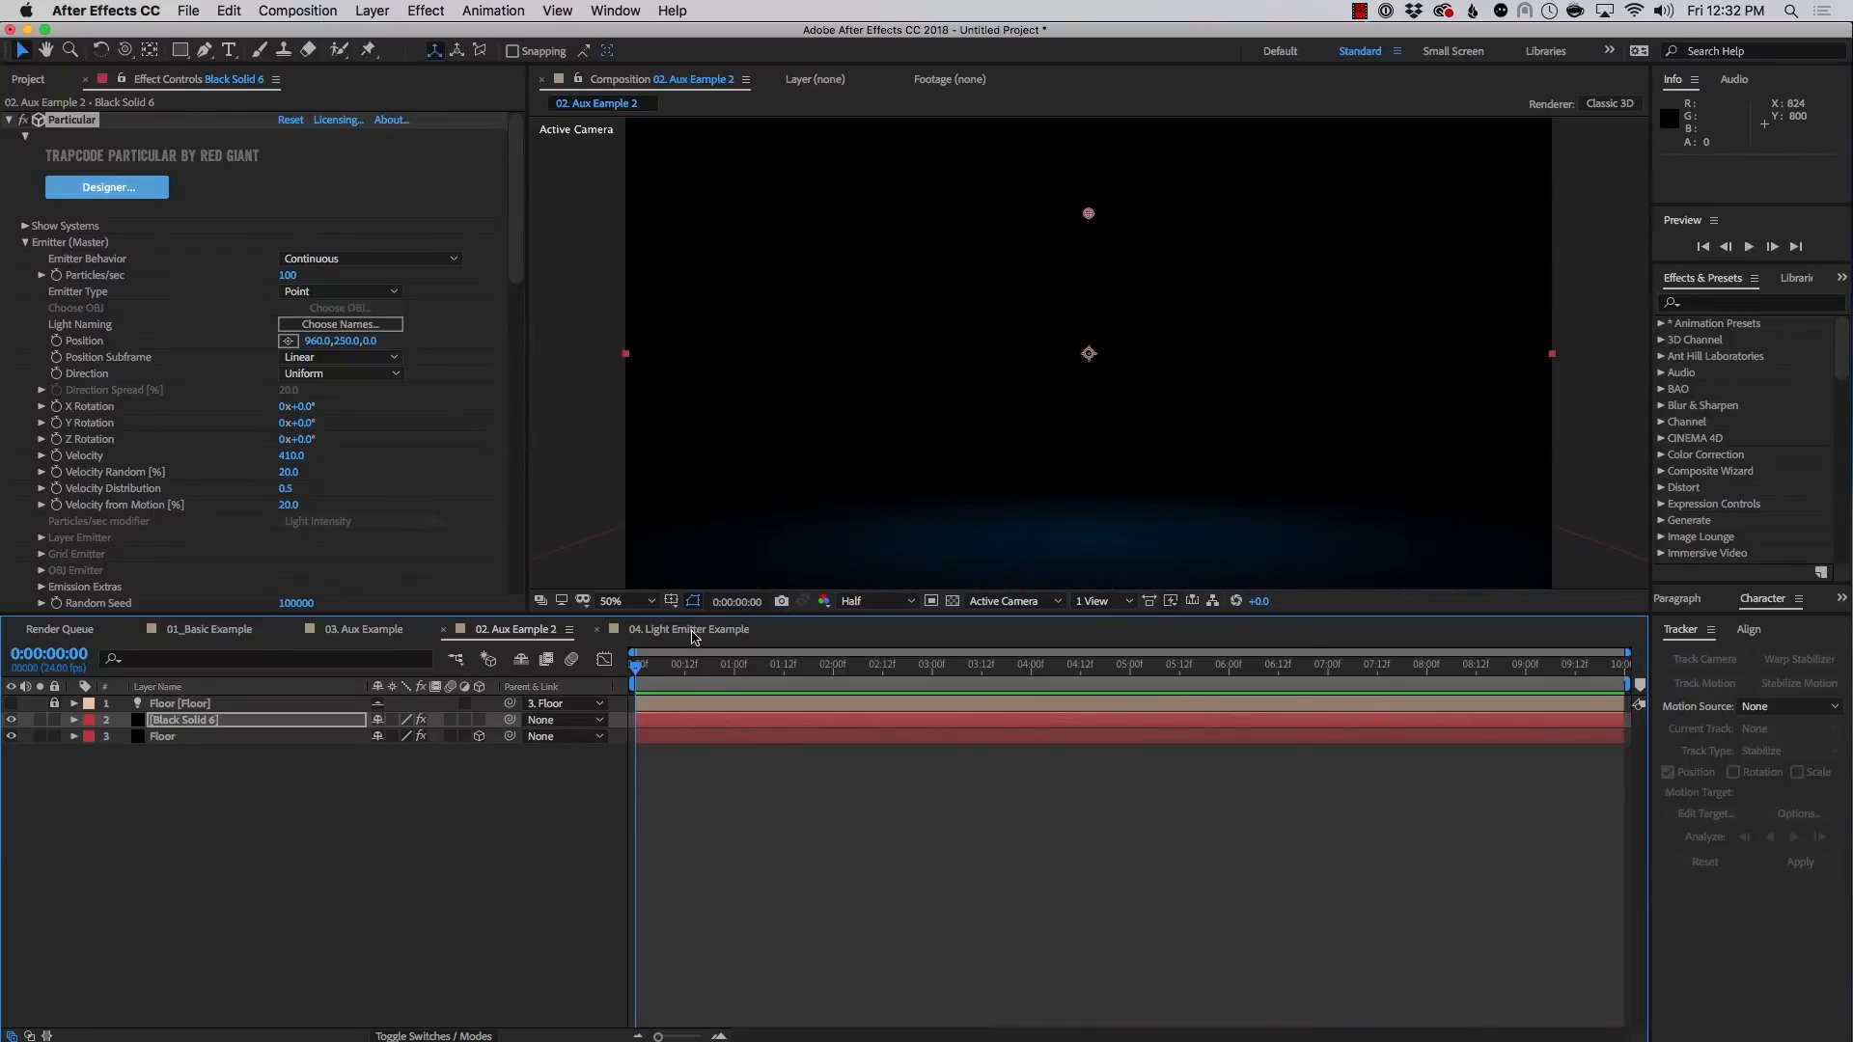
In the 04. Light Emitter Example composition, set Emitter Light 1's cone angle to 51° and its color to red (FF0000)
left_click(691, 629)
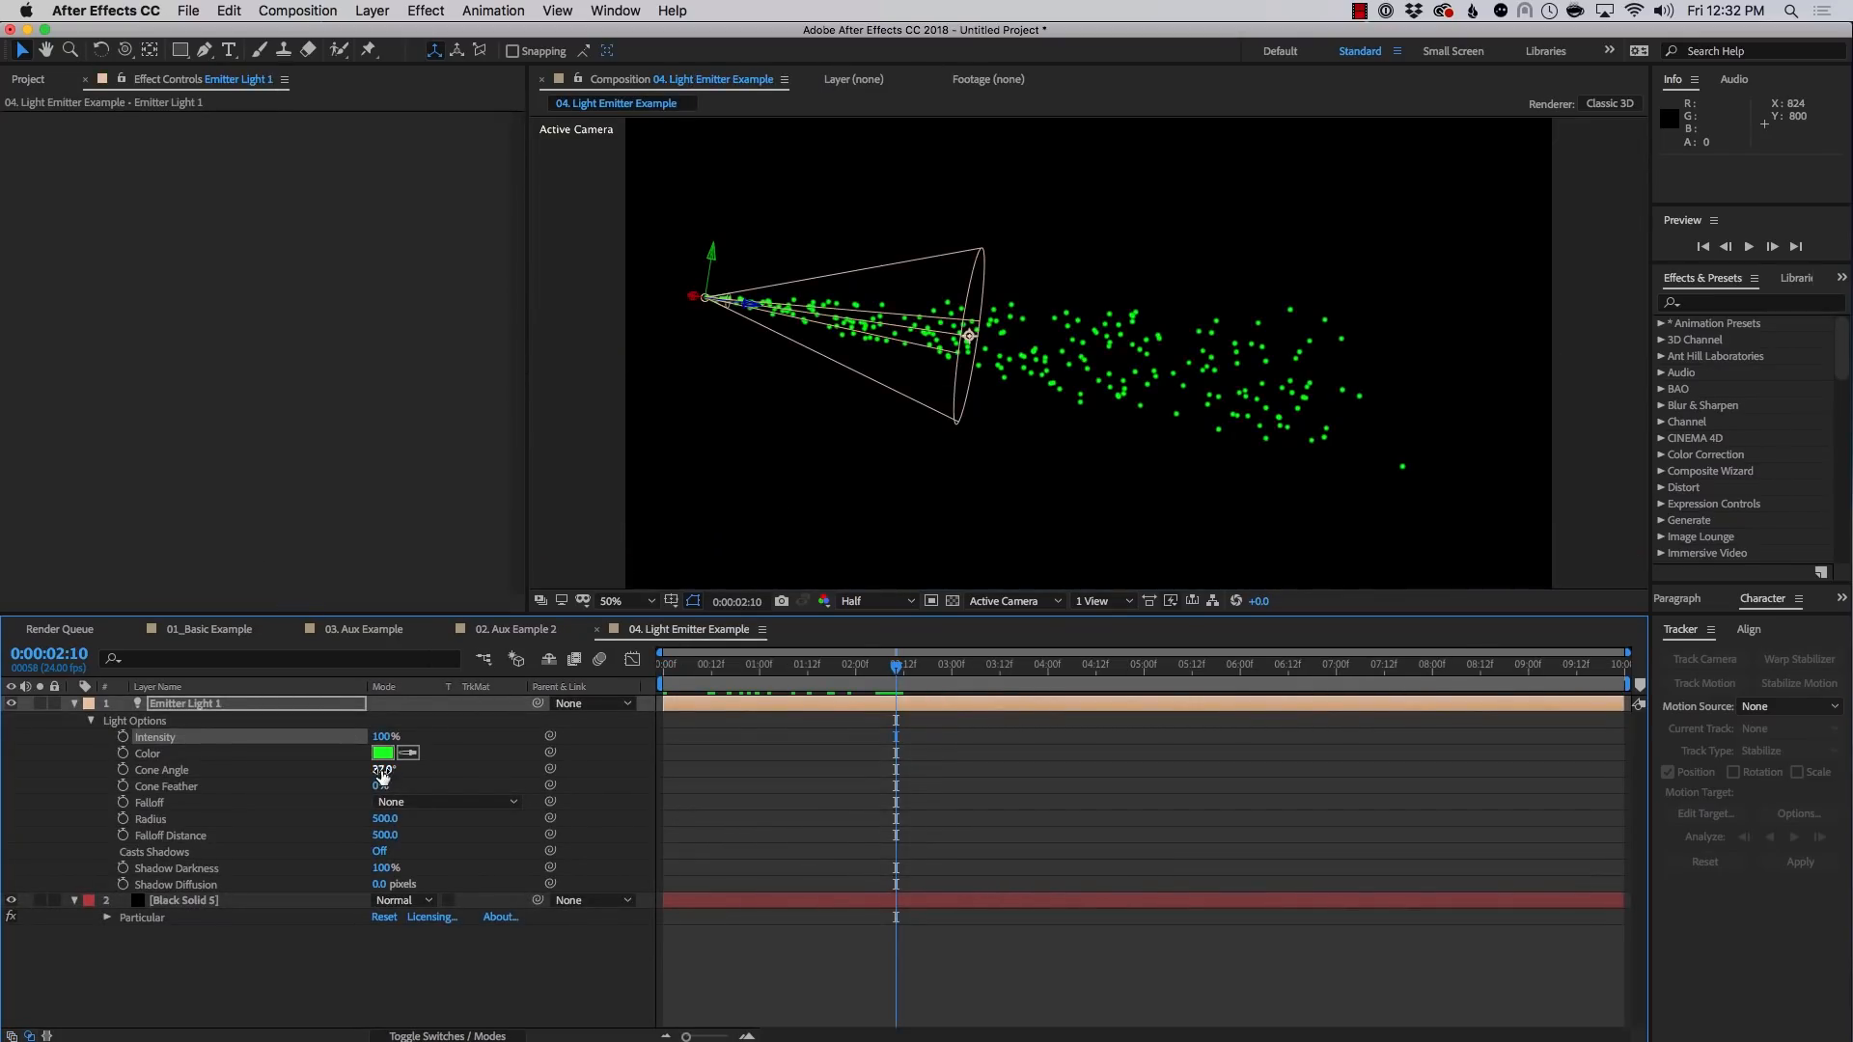
left_click_drag(383, 769, 399, 774)
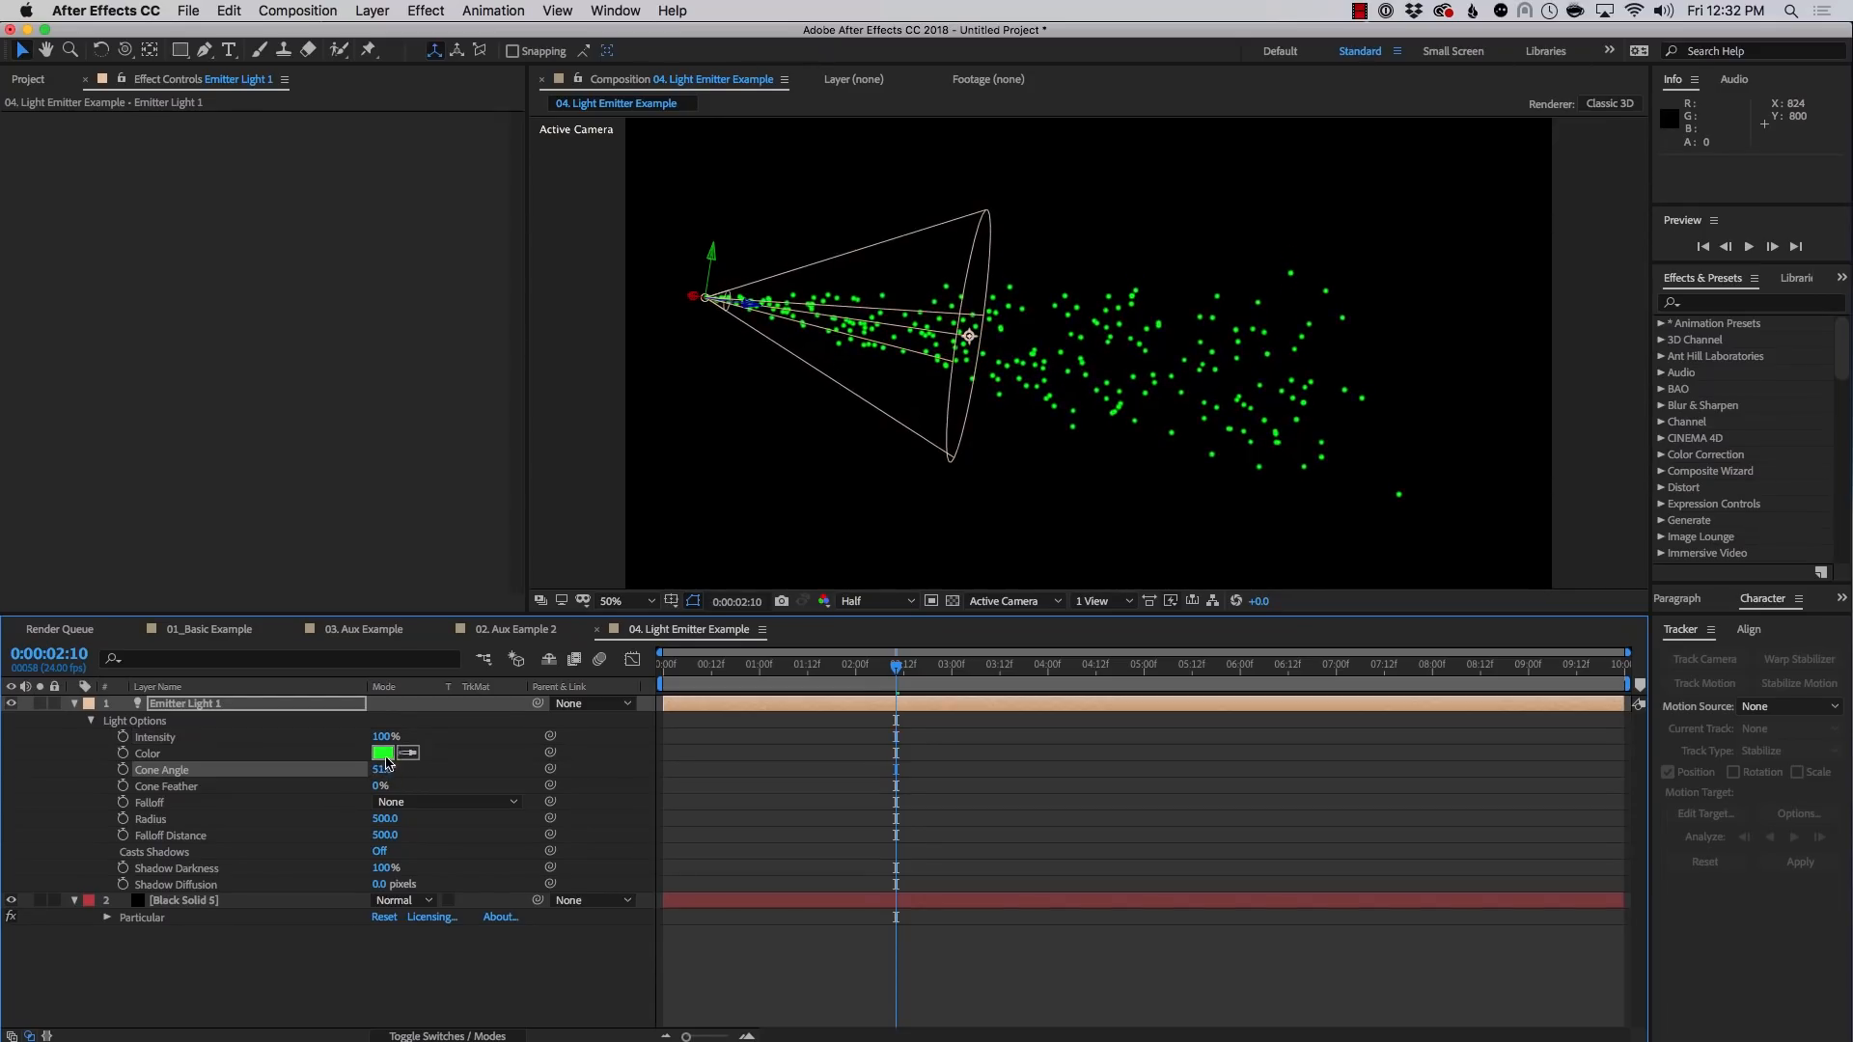
left_click(384, 753)
left_click_drag(722, 584, 715, 537)
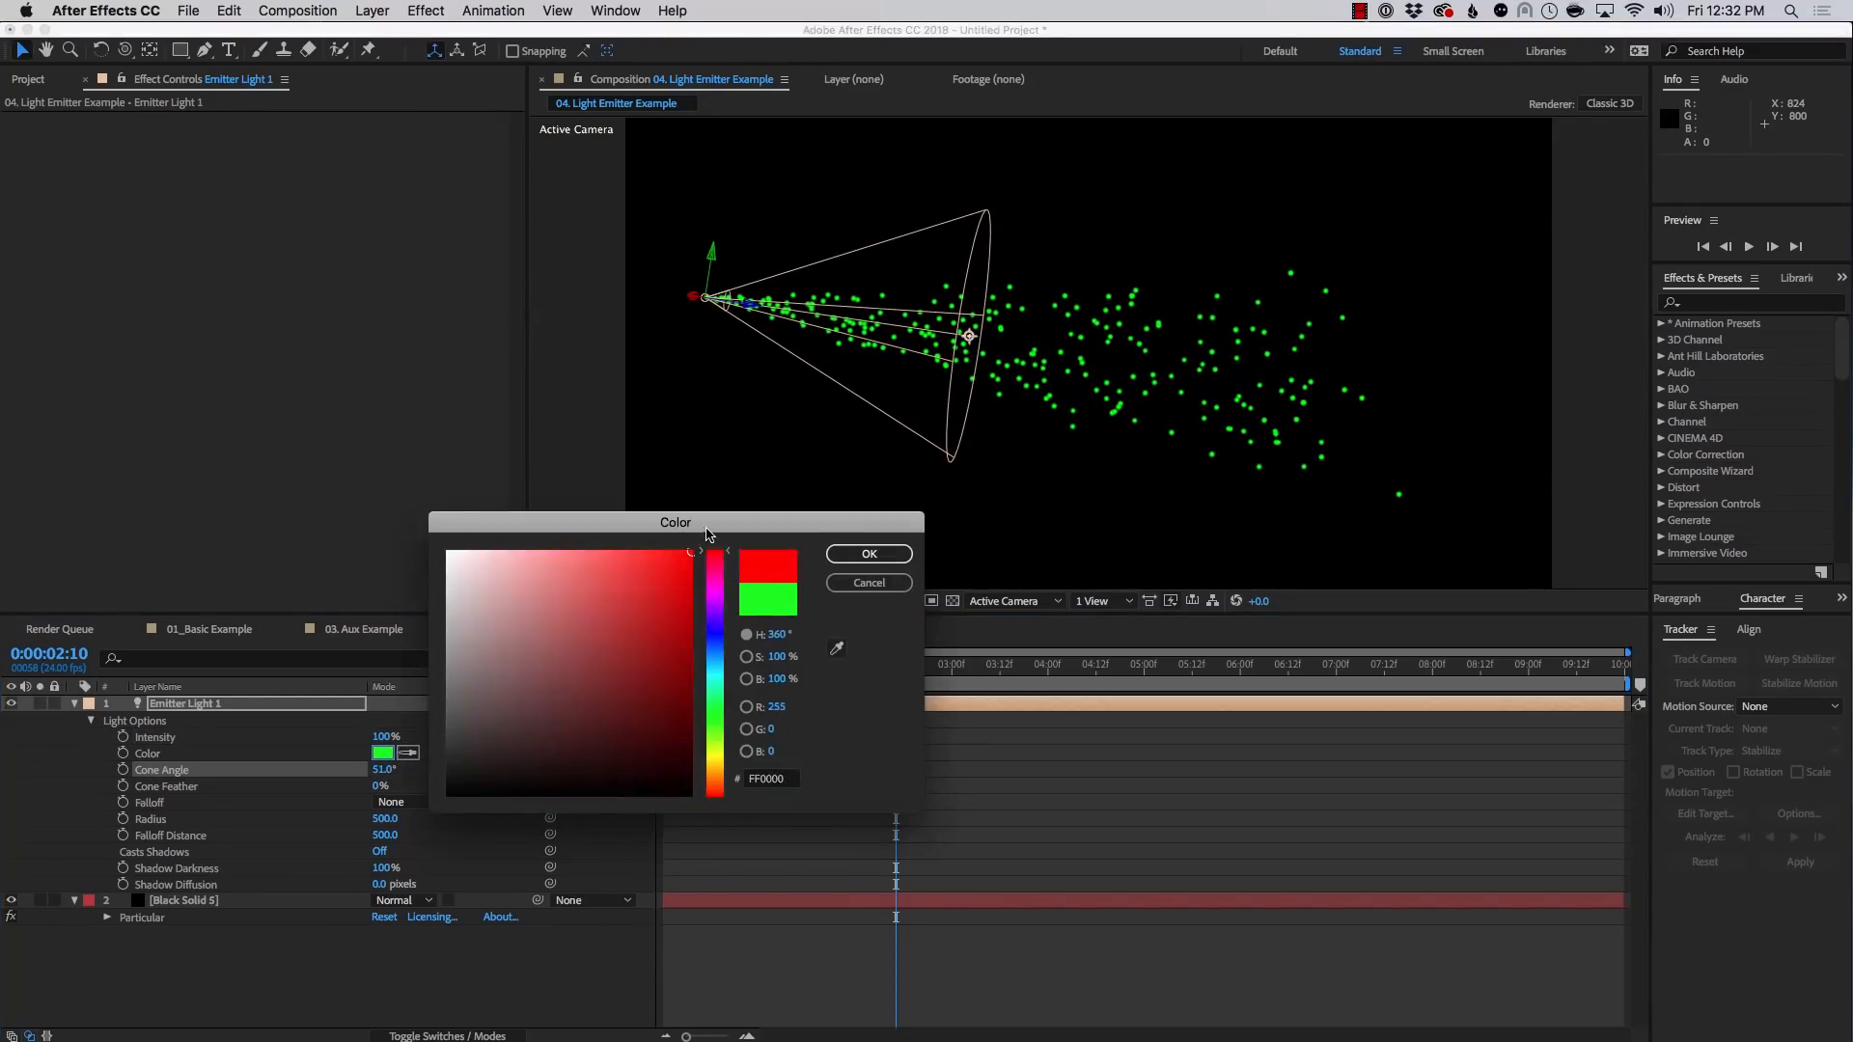
left_click(844, 557)
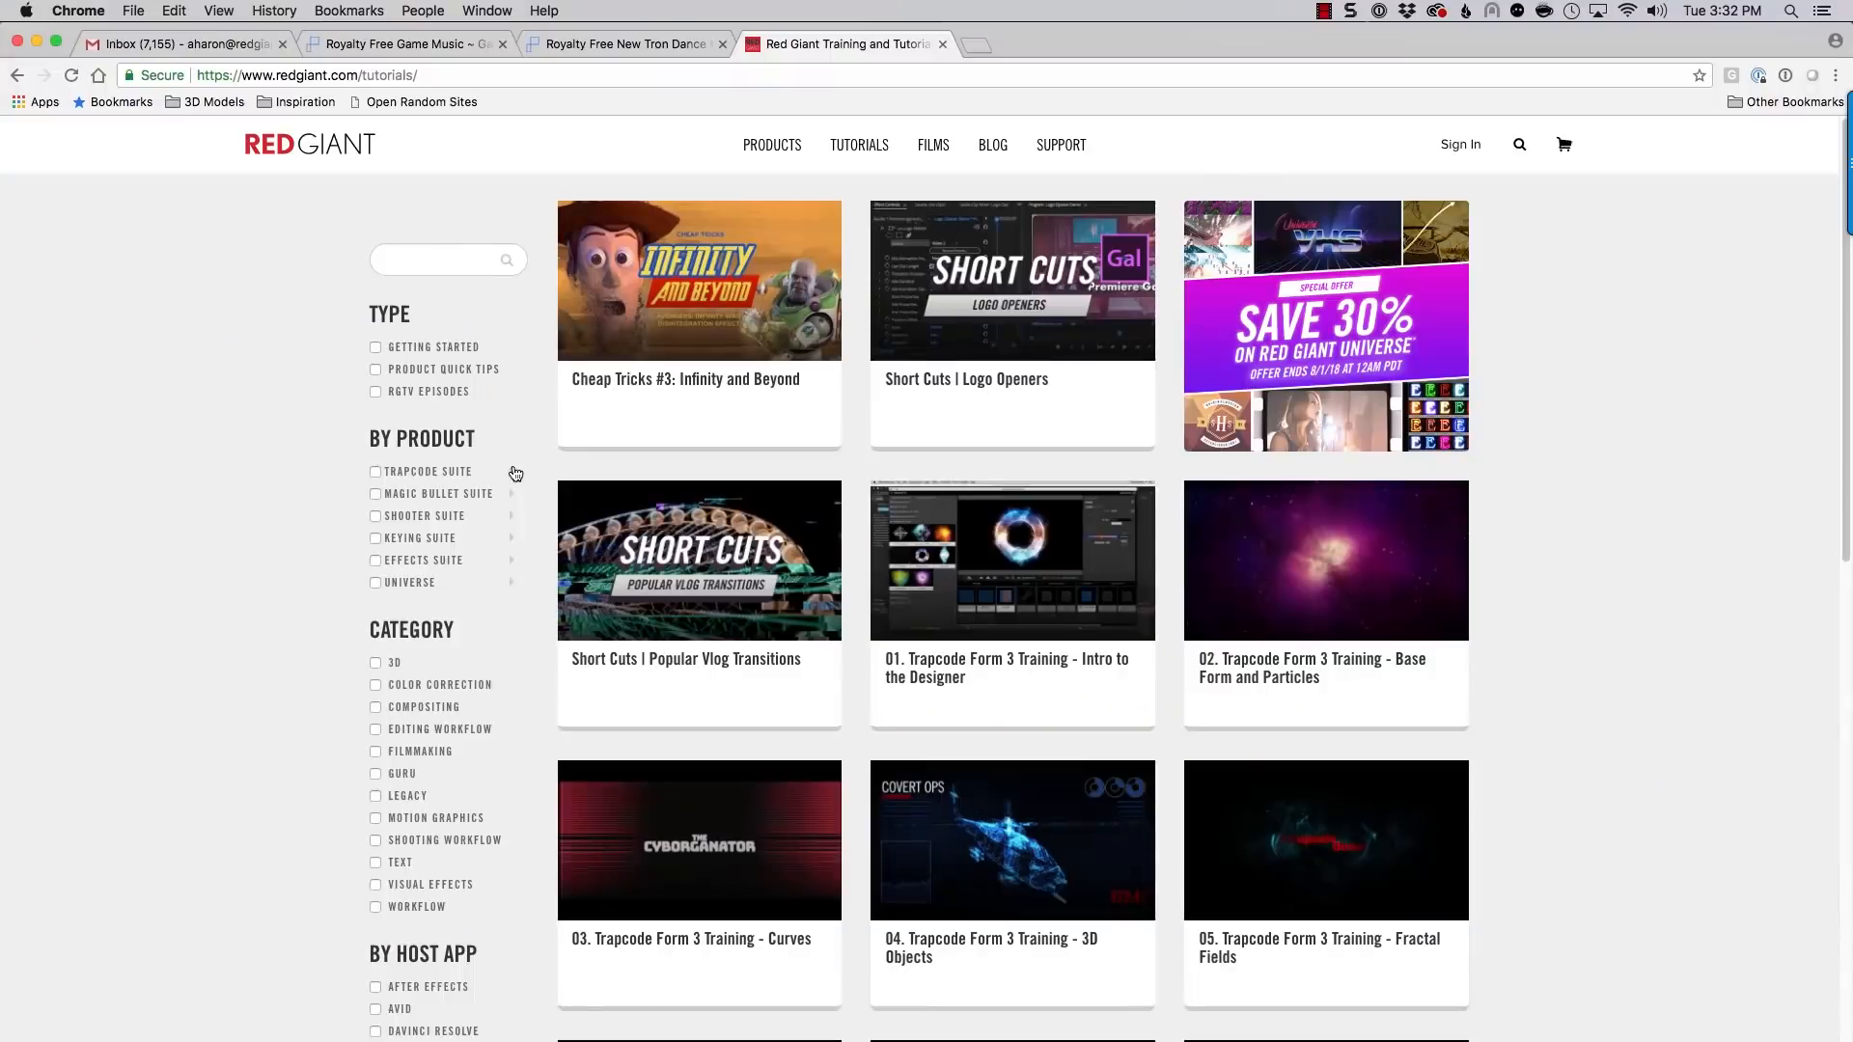
On the Red Giant tutorials page in Chrome, filter by the Trapcode Suite product Particular and the Getting Started type
left_click(512, 472)
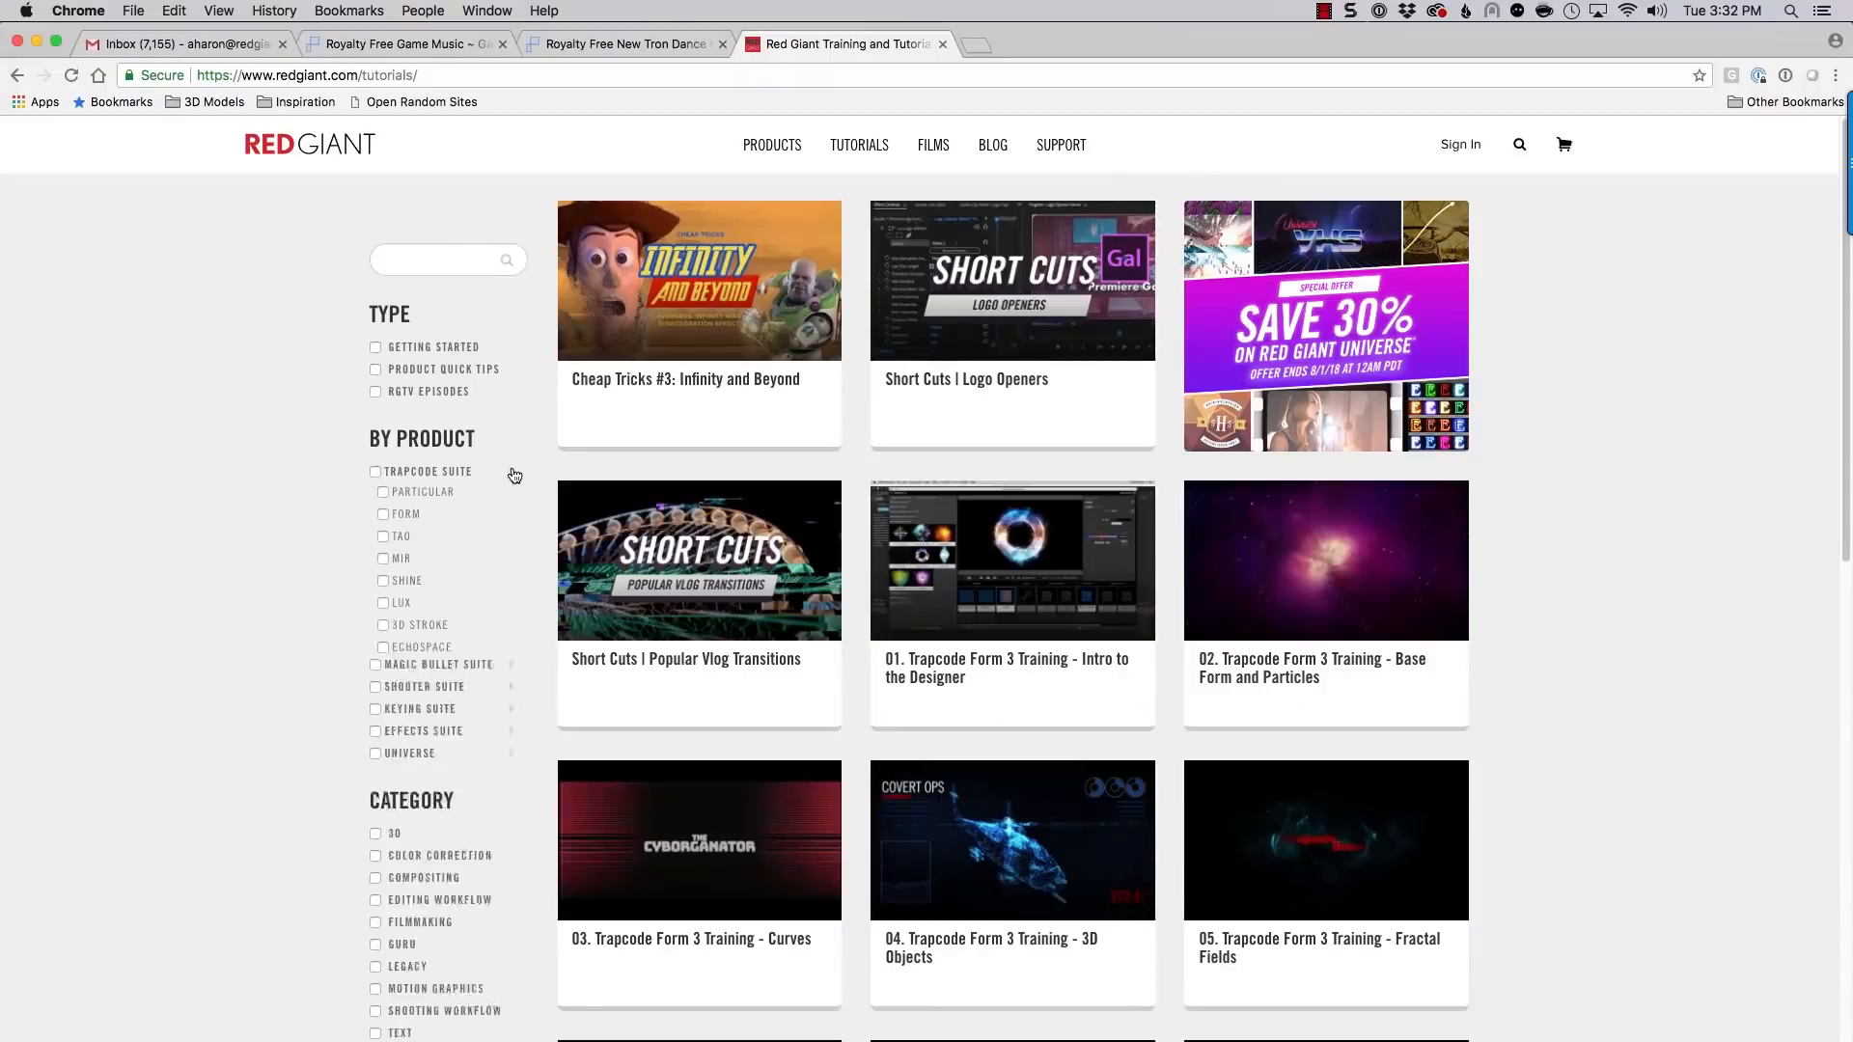
left_click(384, 493)
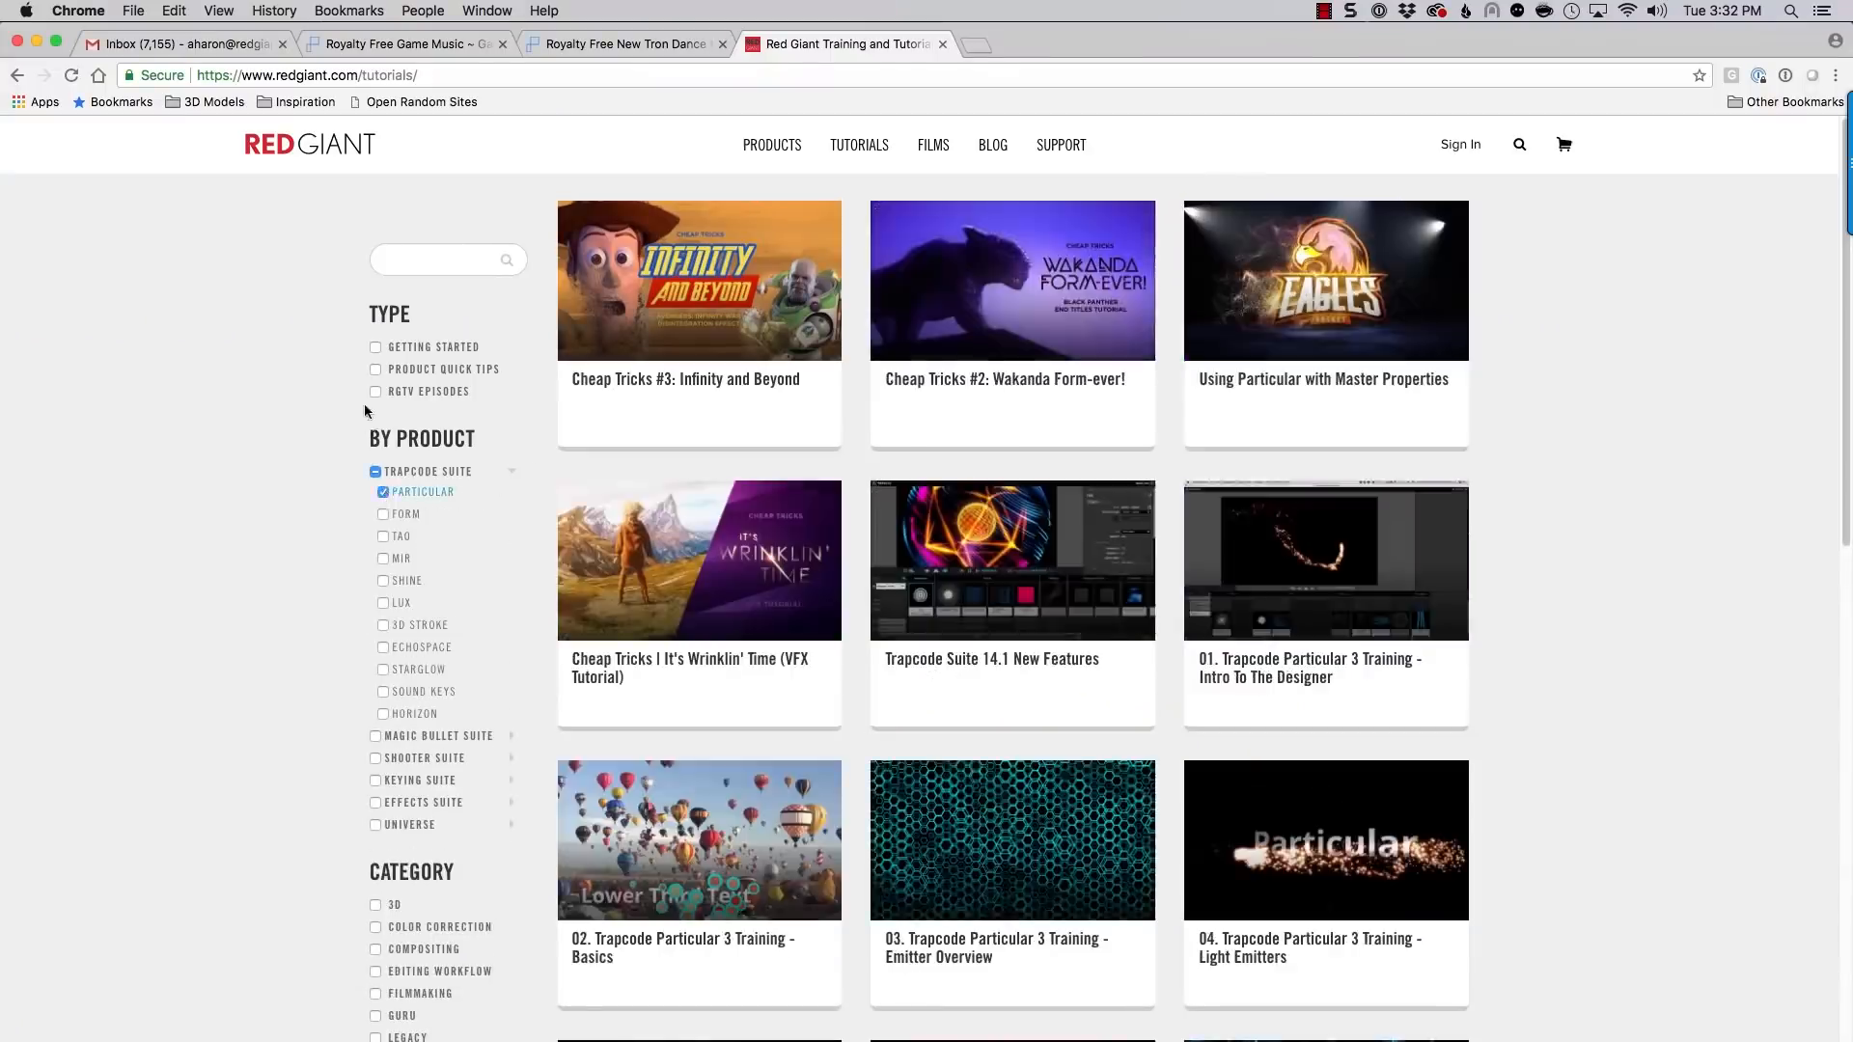
left_click(376, 347)
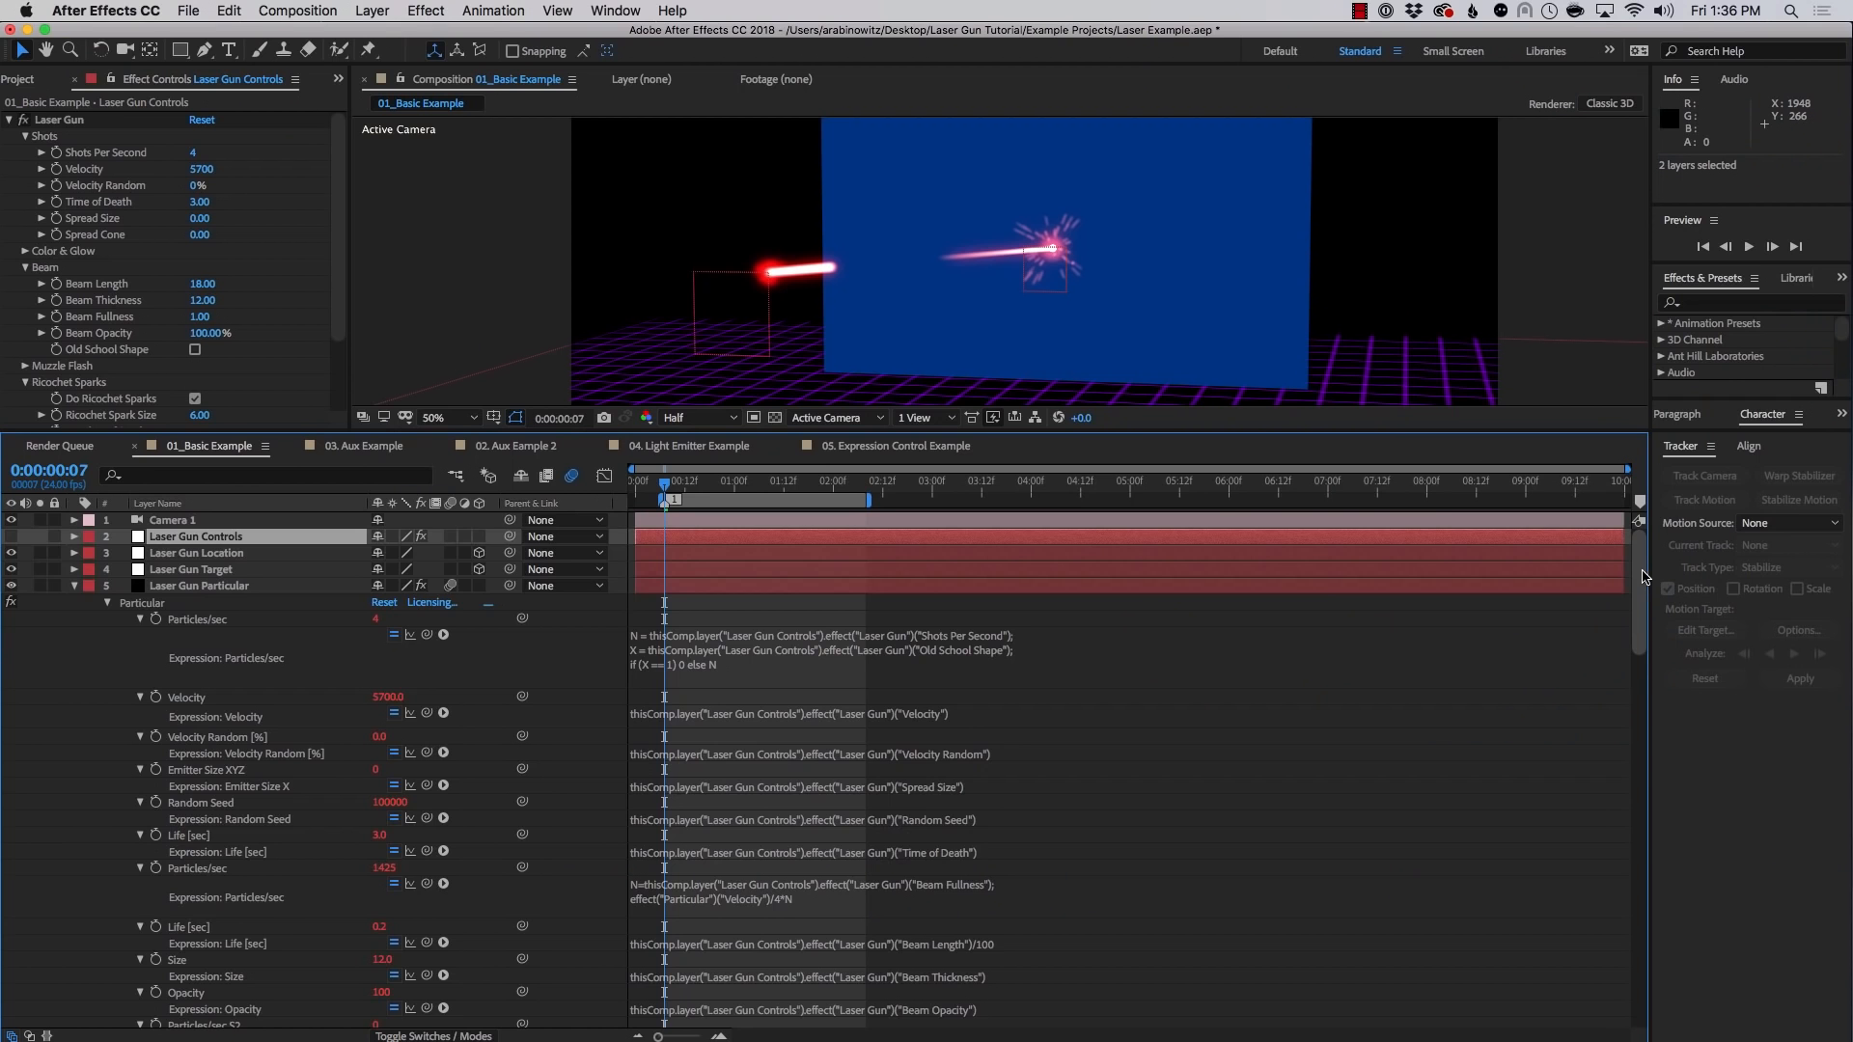
In the 05. Expression Control Example composition, link the Rectangle's rotation to the Star's rotation and rotate the Star to test it
left_click_drag(1643, 576, 1601, 805)
left_click(896, 446)
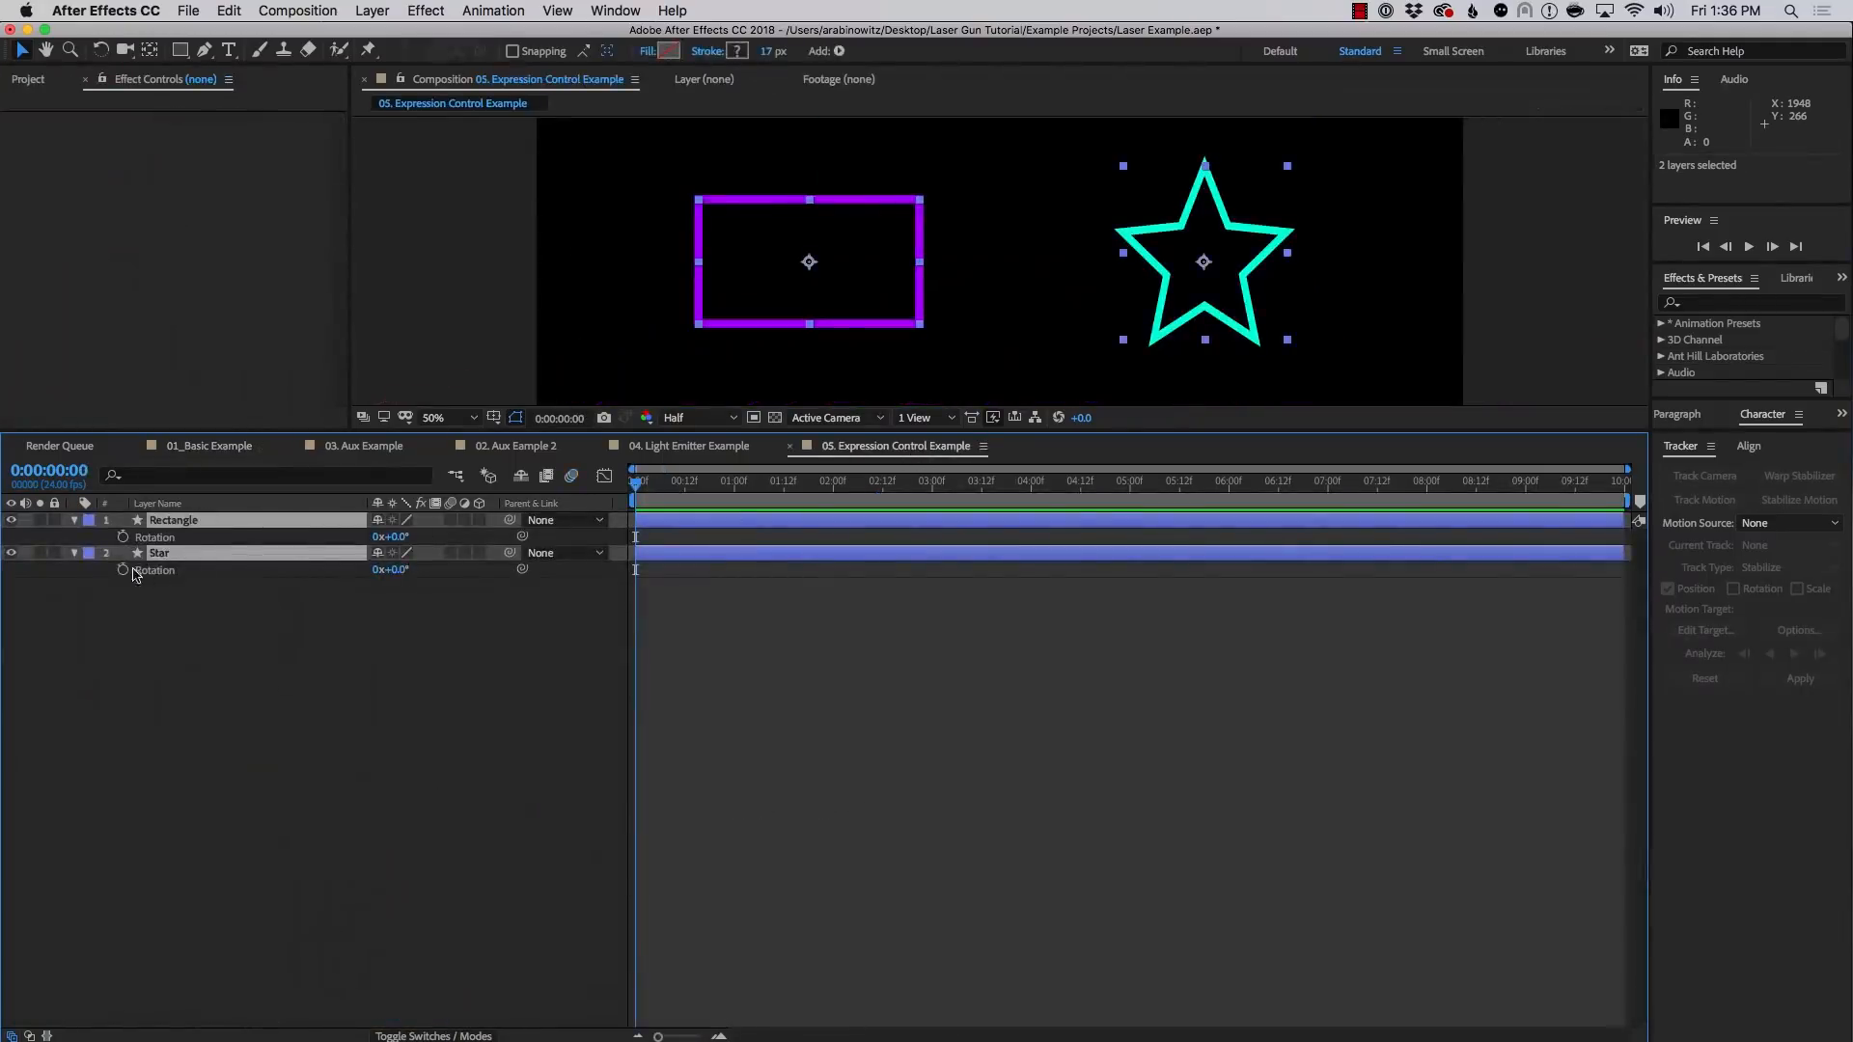
left_click(123, 537, "alt")
left_click_drag(427, 552, 191, 593)
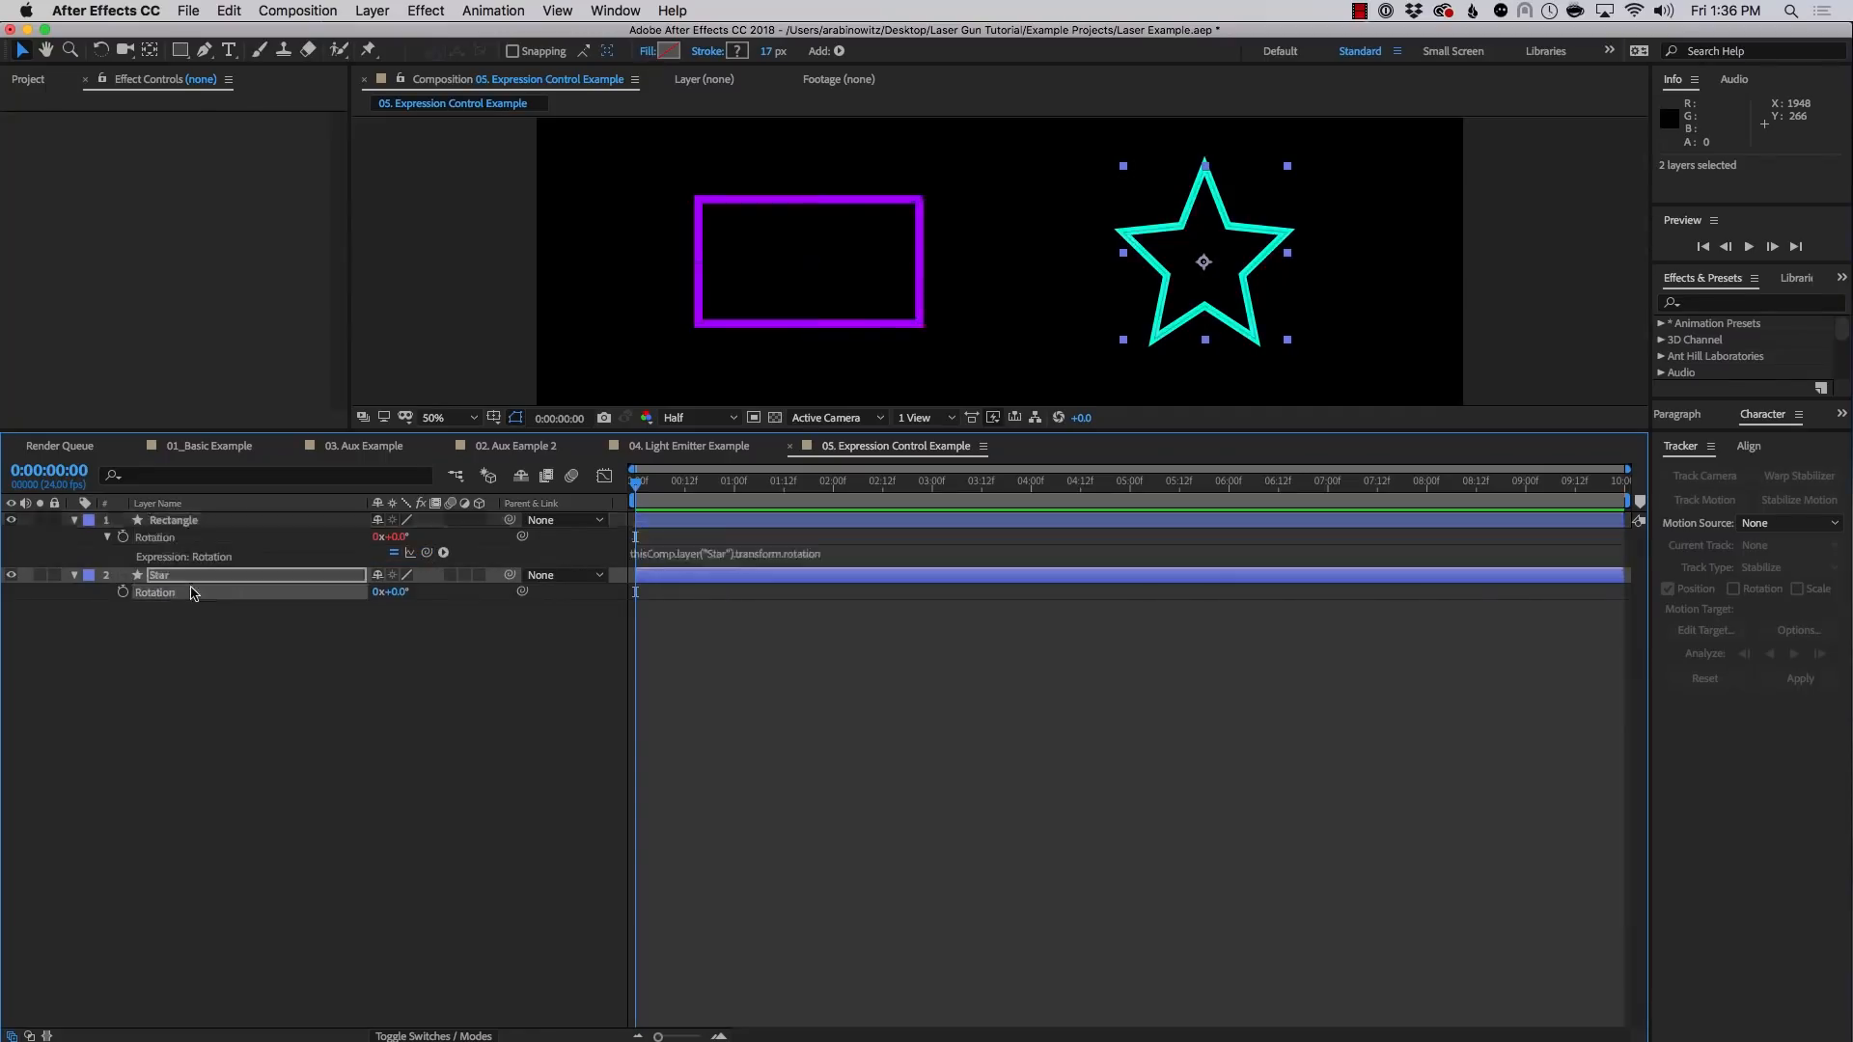
left_click_drag(405, 594, 454, 629)
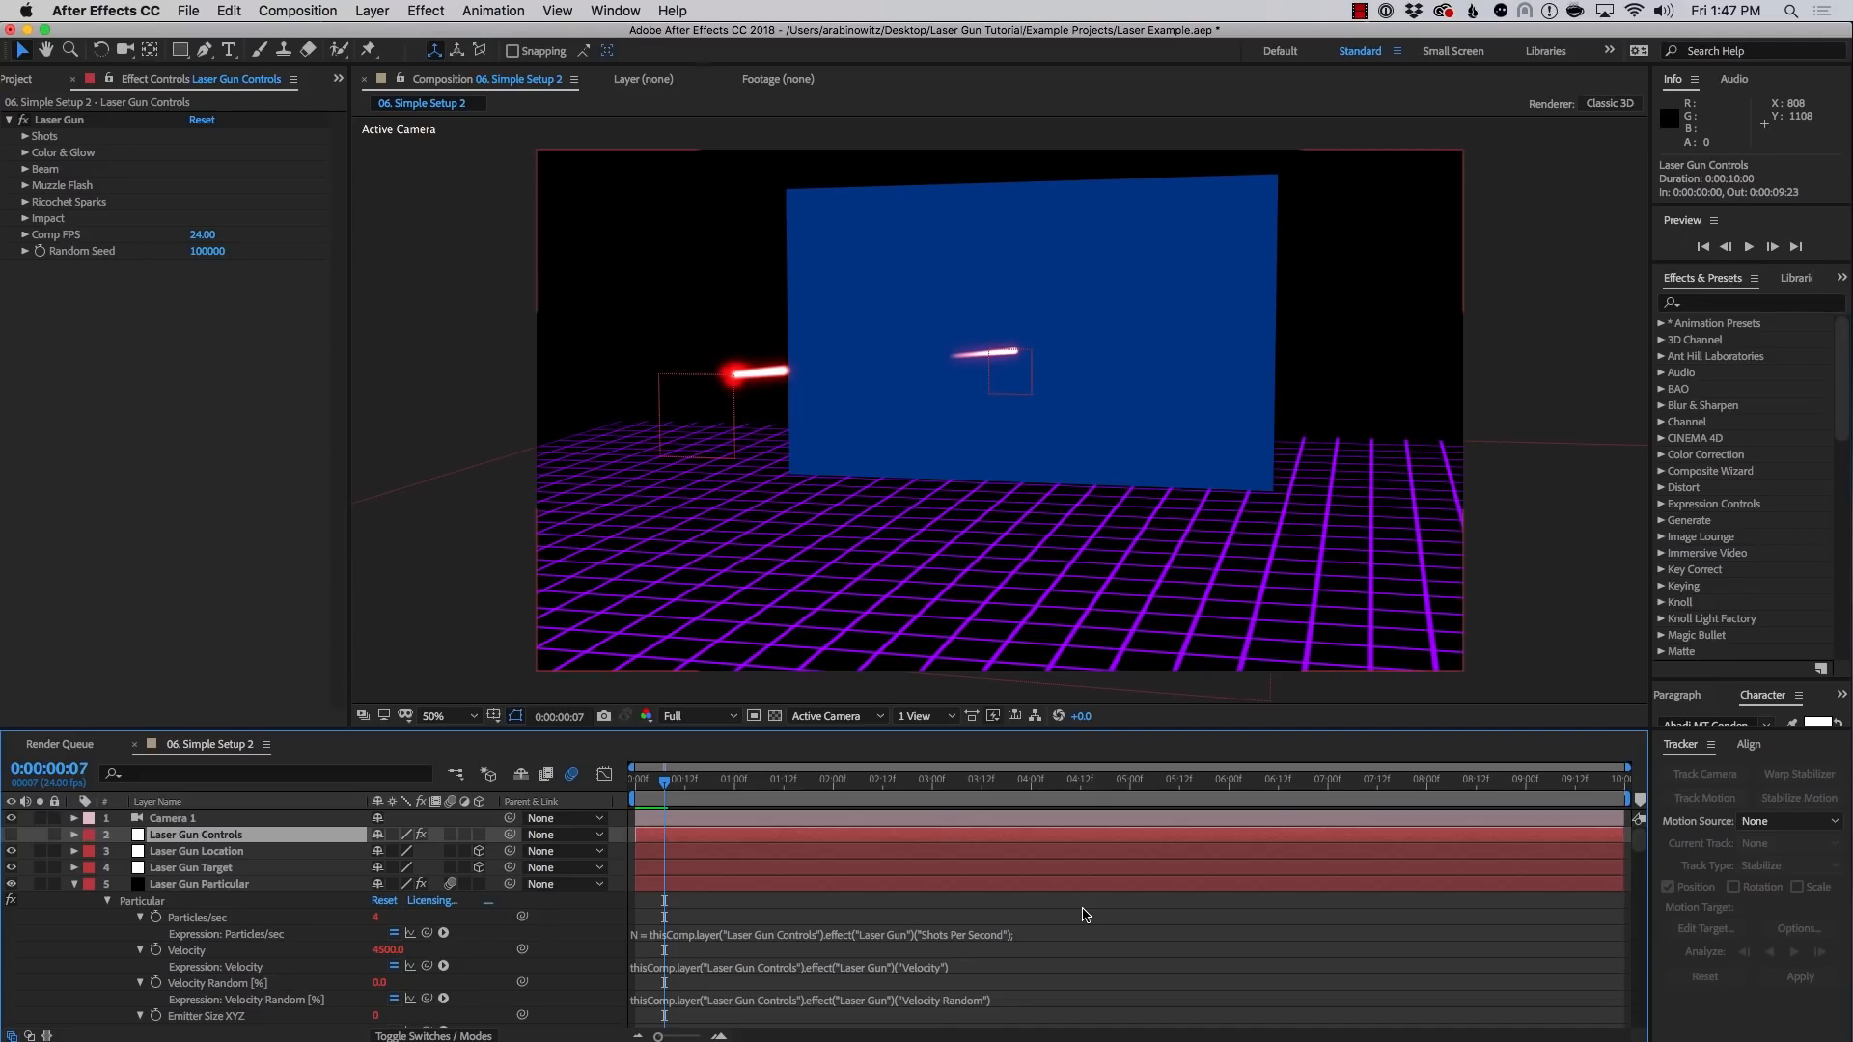
Open the Pseudo Effect Maker extension to view the Laser Gun effect's controls, and close it again
left_click(628, 14)
mouse_move(650, 111)
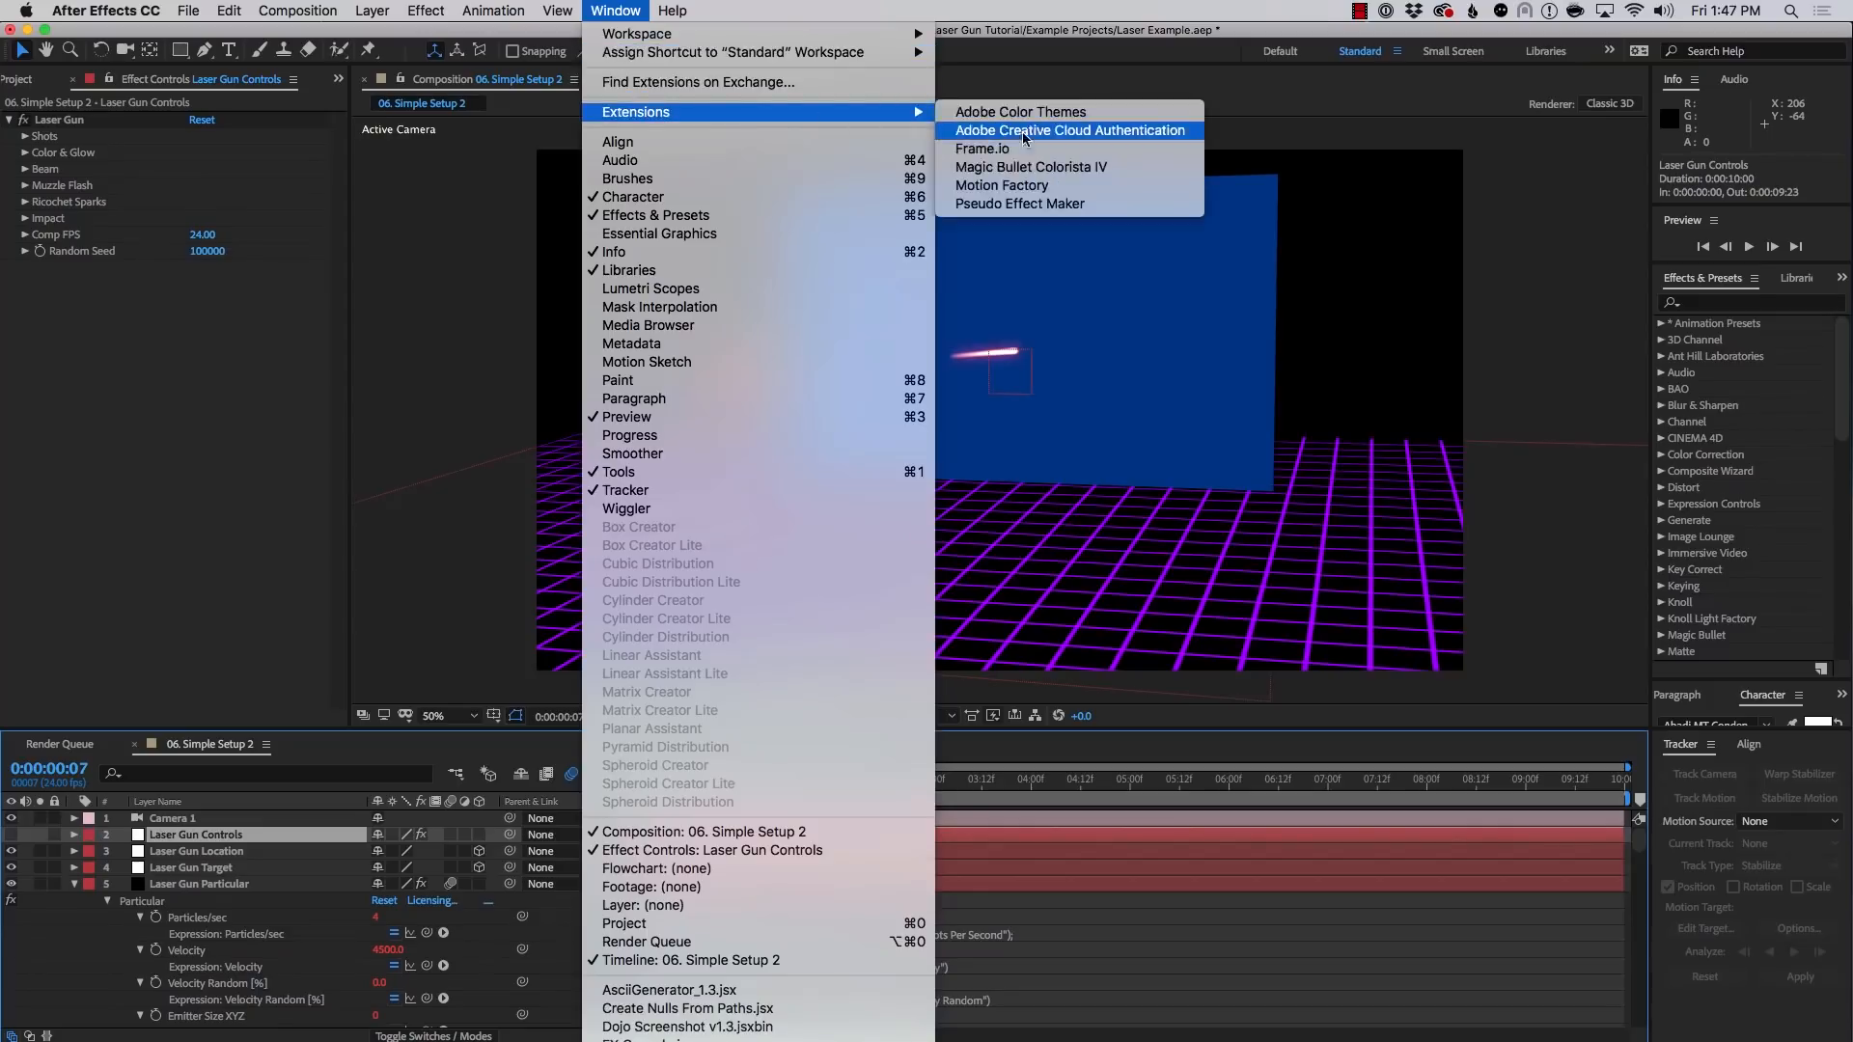
left_click(1025, 204)
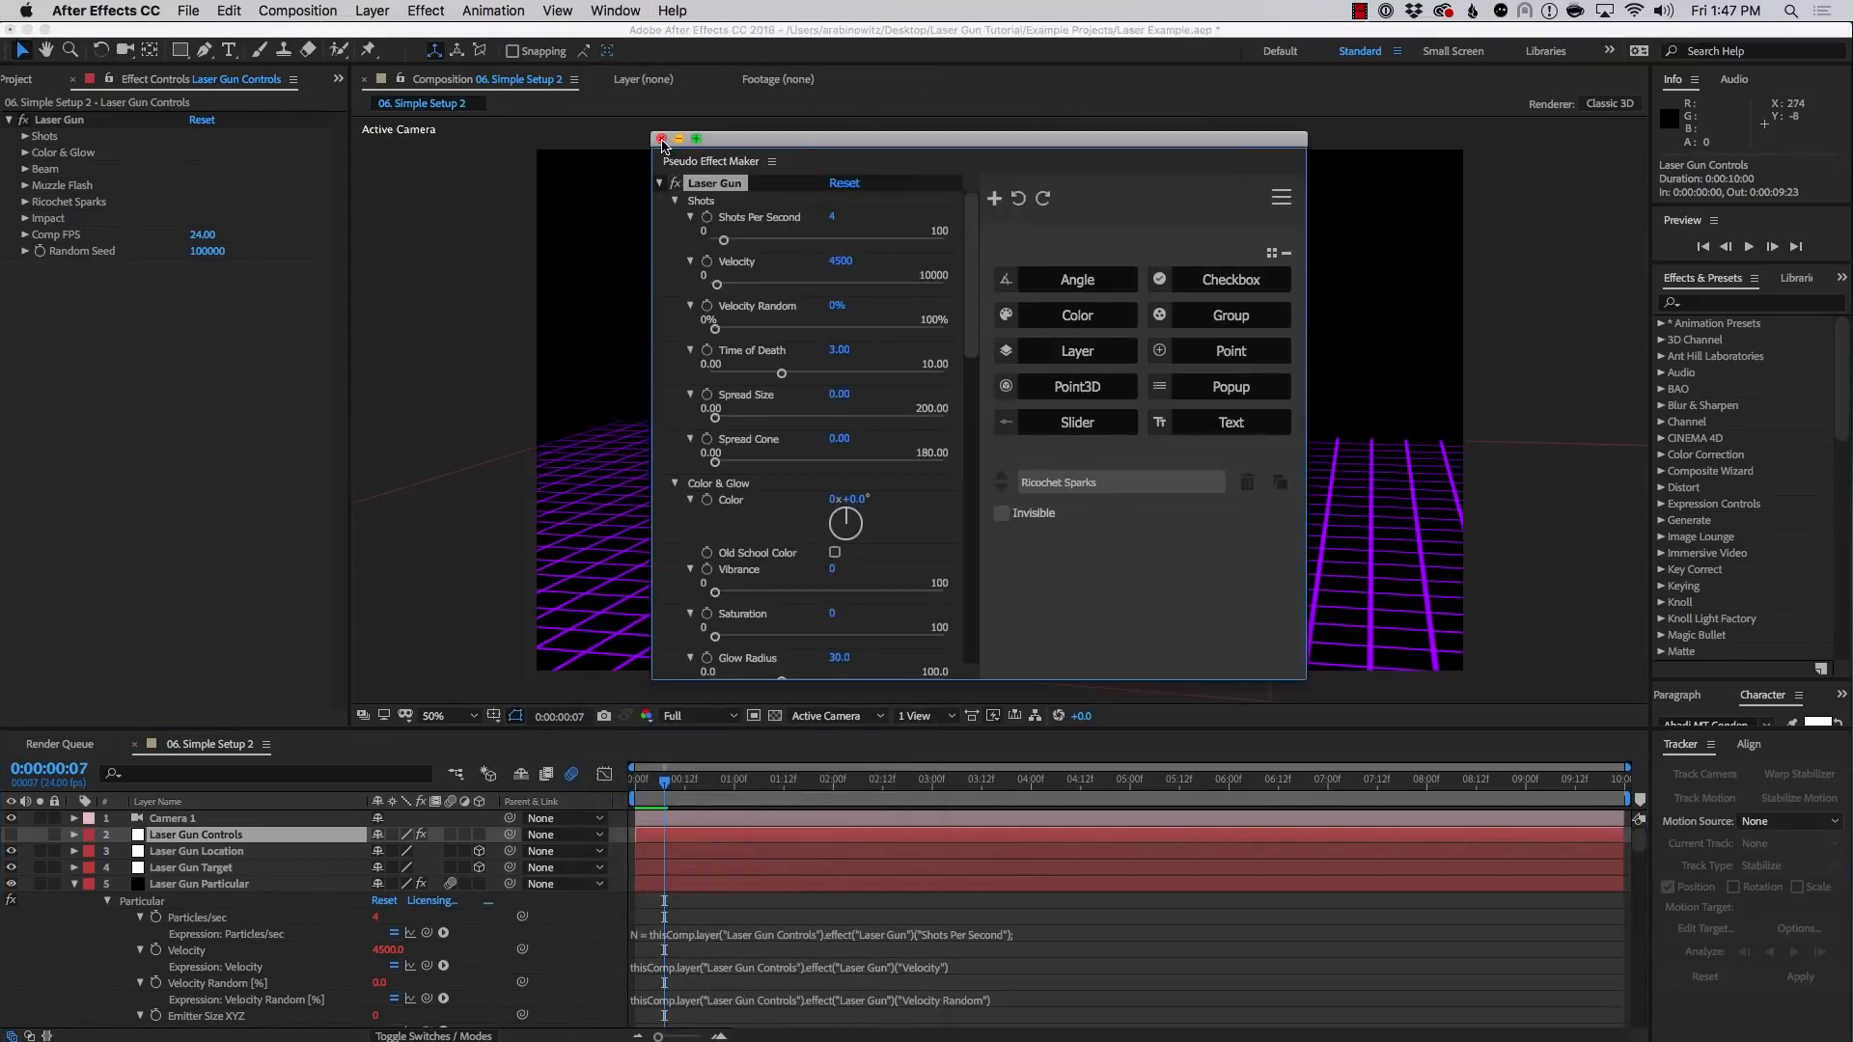
left_click(661, 140)
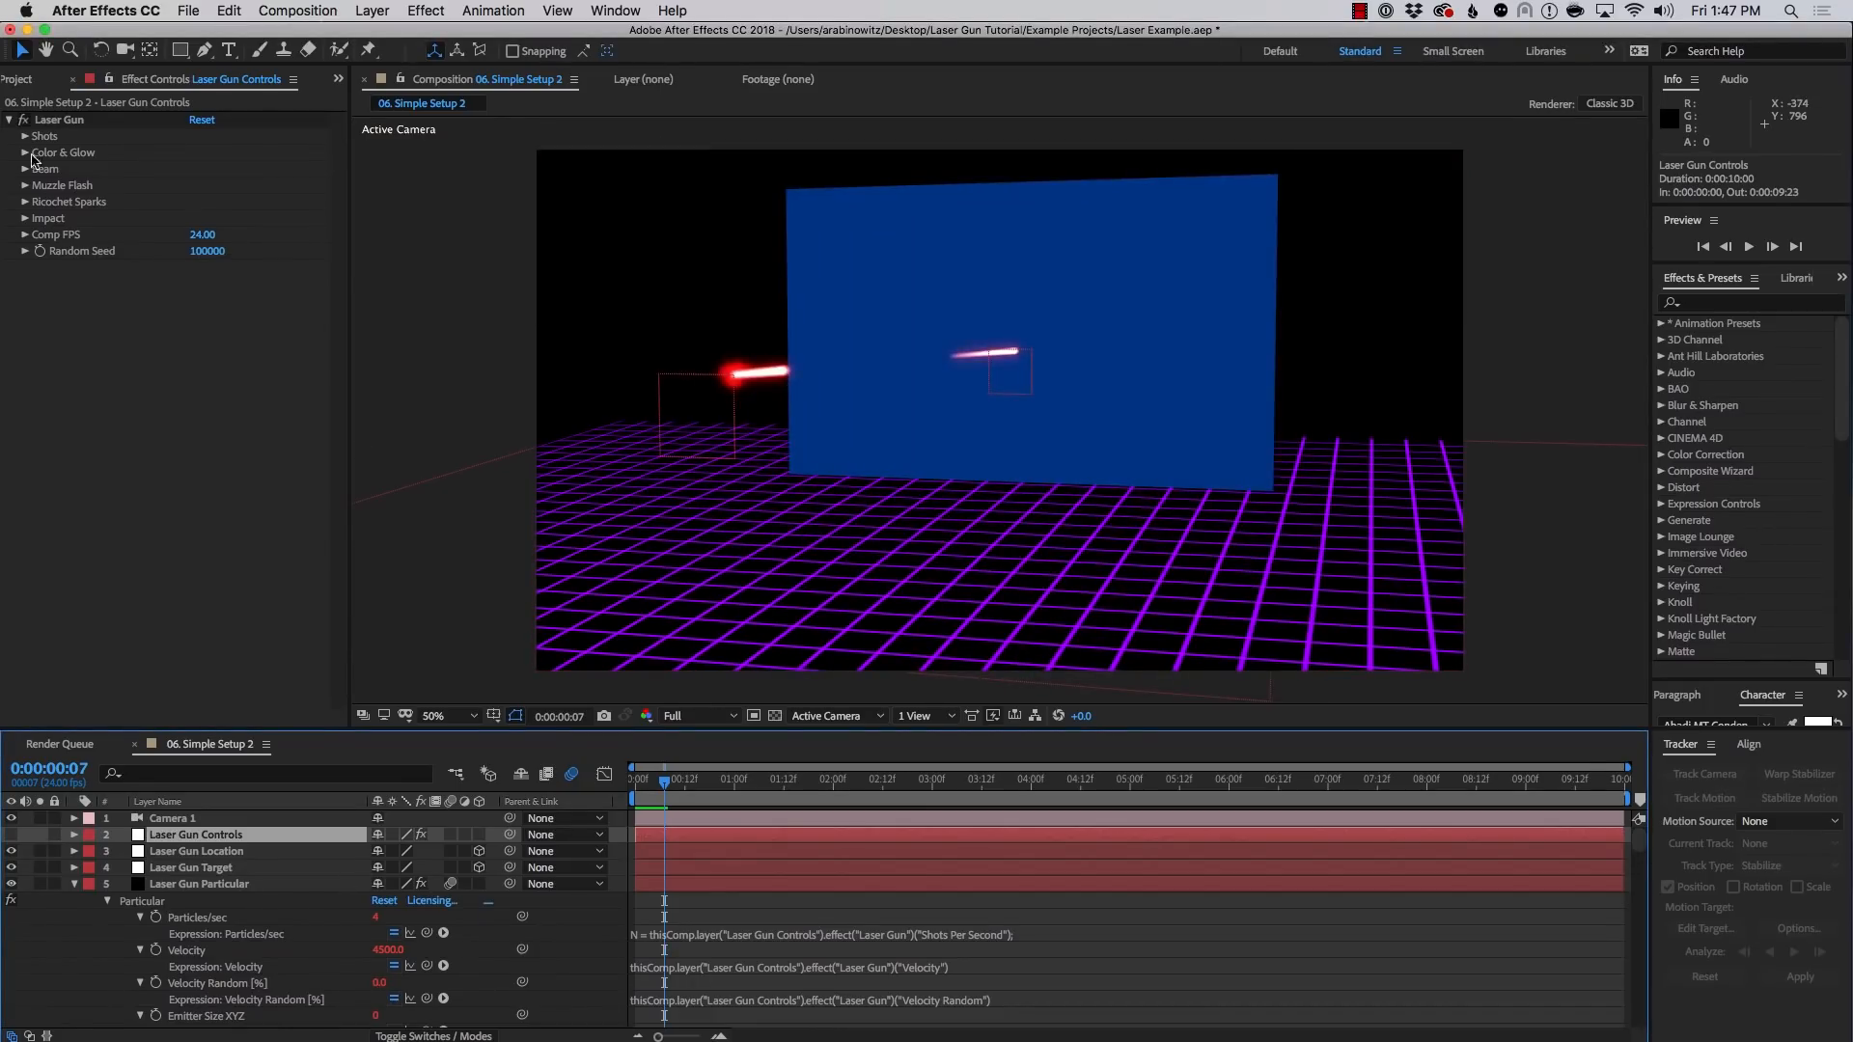
Expand the Laser Gun effect's Shots group and try adjusting its shot settings
left_click(27, 136)
left_click_drag(193, 159, 358, 470)
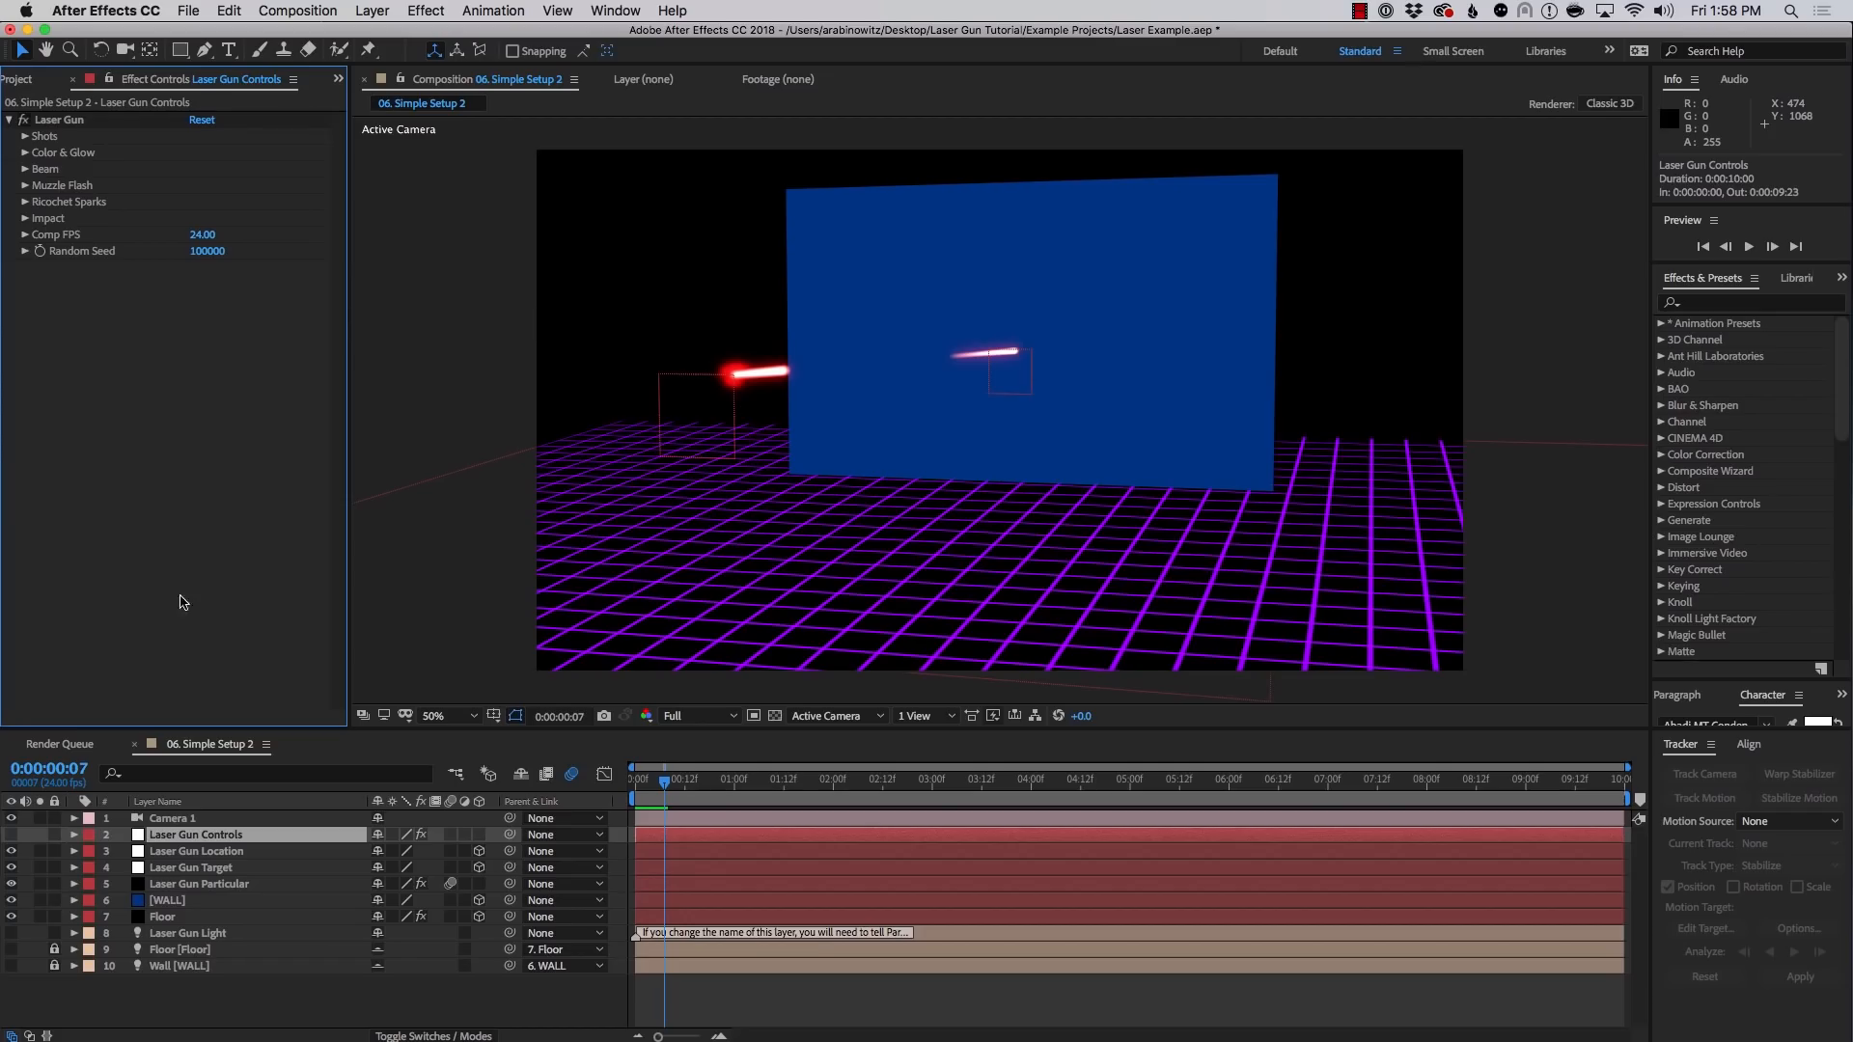
Turn on the Laser Gun Light layer's visibility to see its effect on the scene, and hide it again
left_click(189, 840)
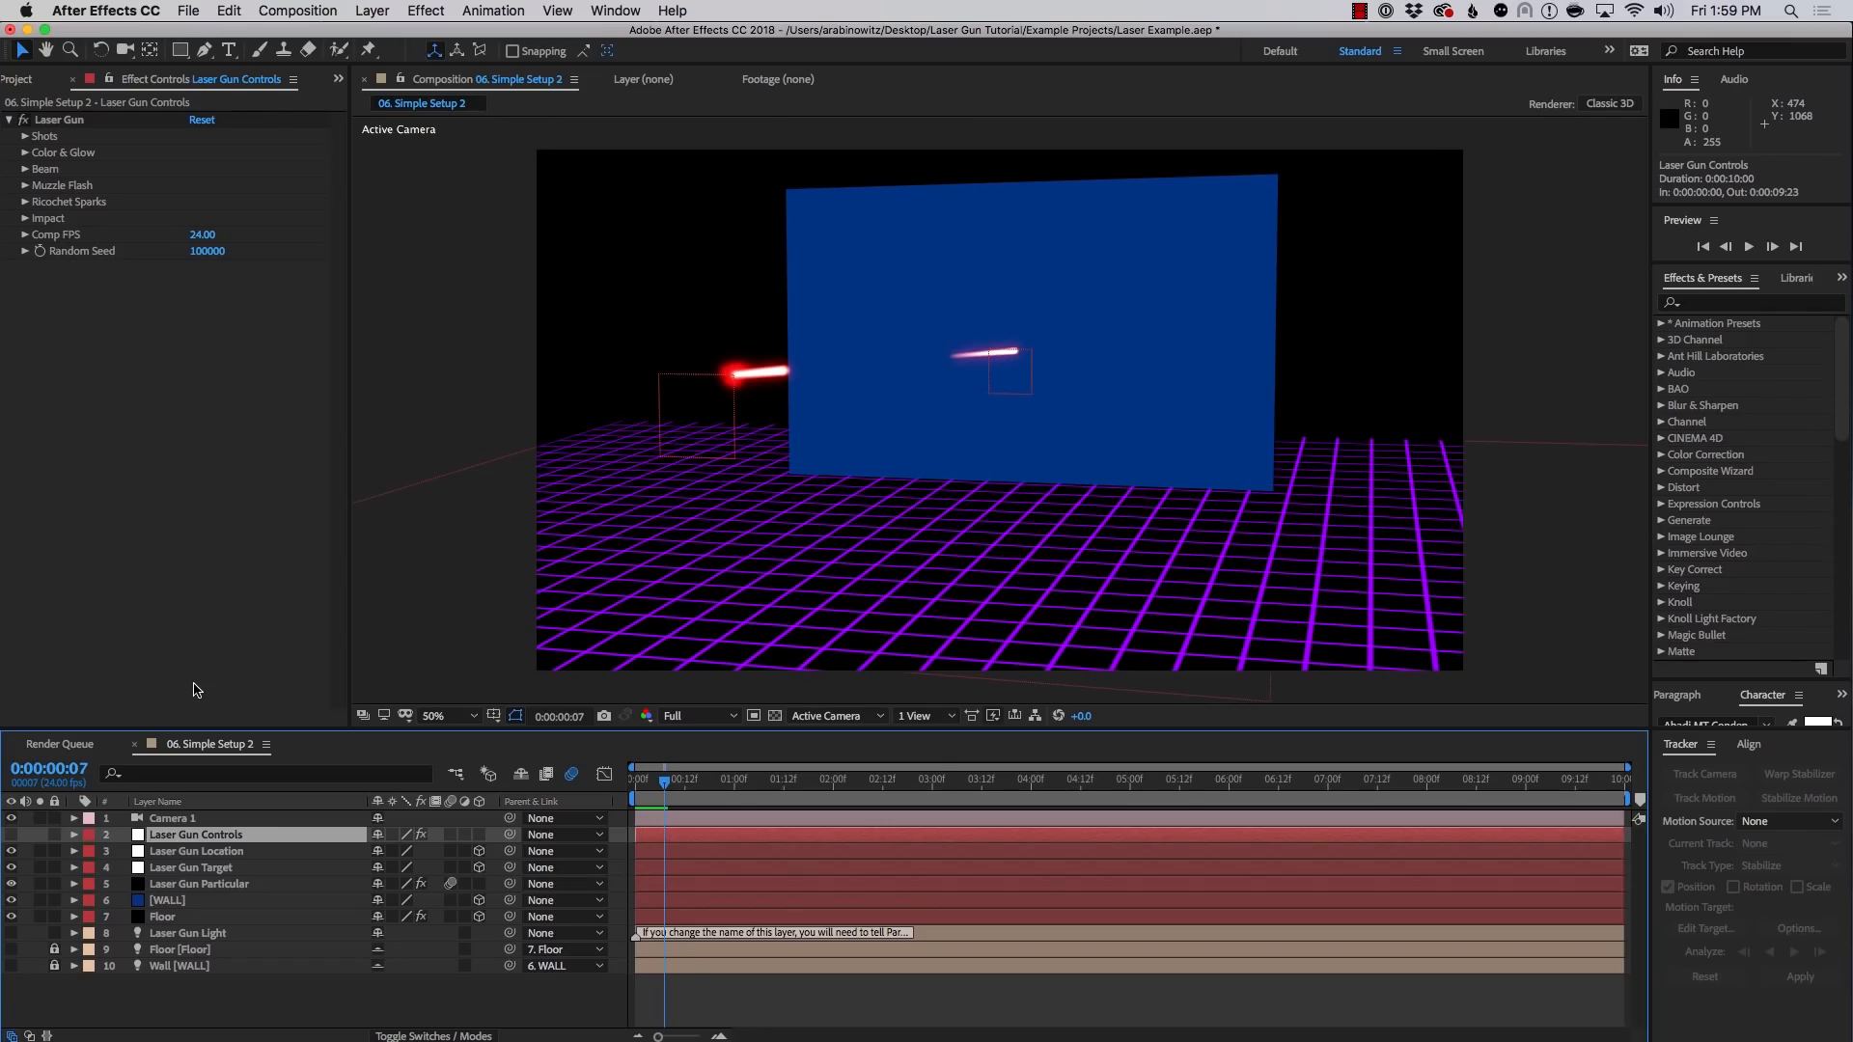
left_click(175, 934)
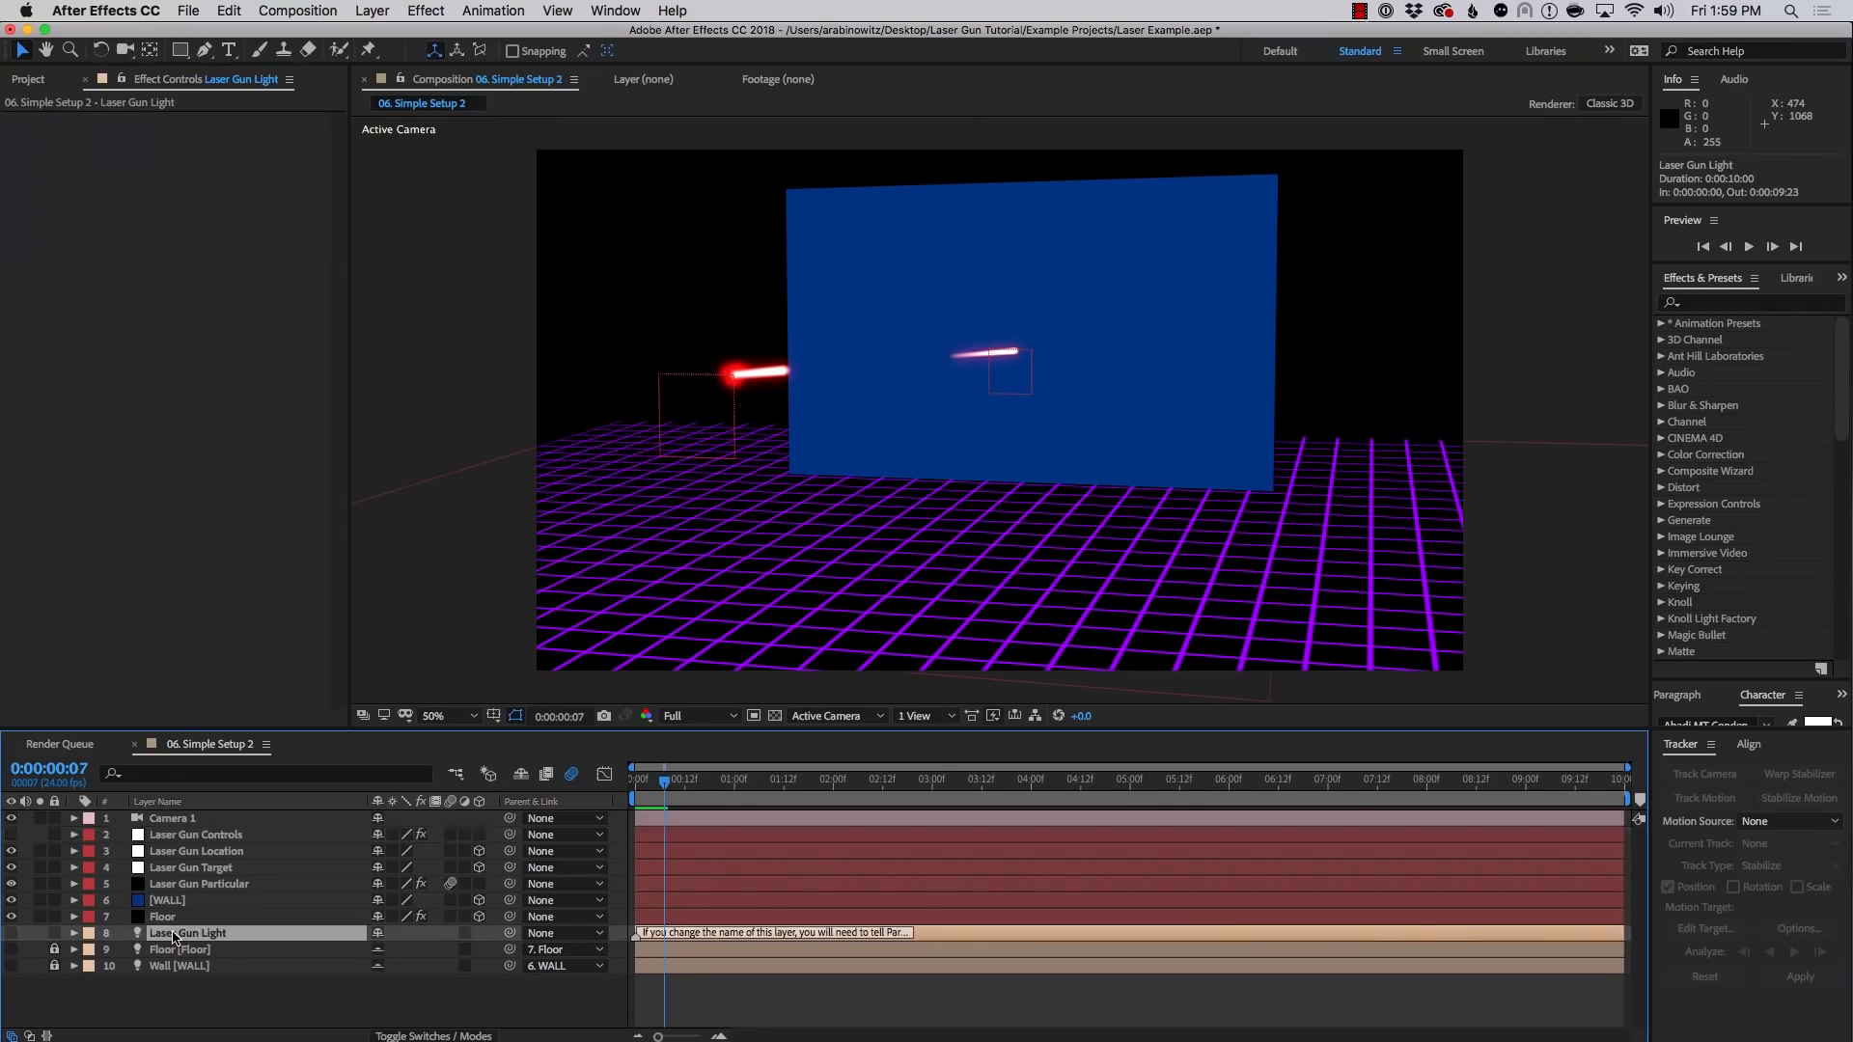
left_click(11, 933)
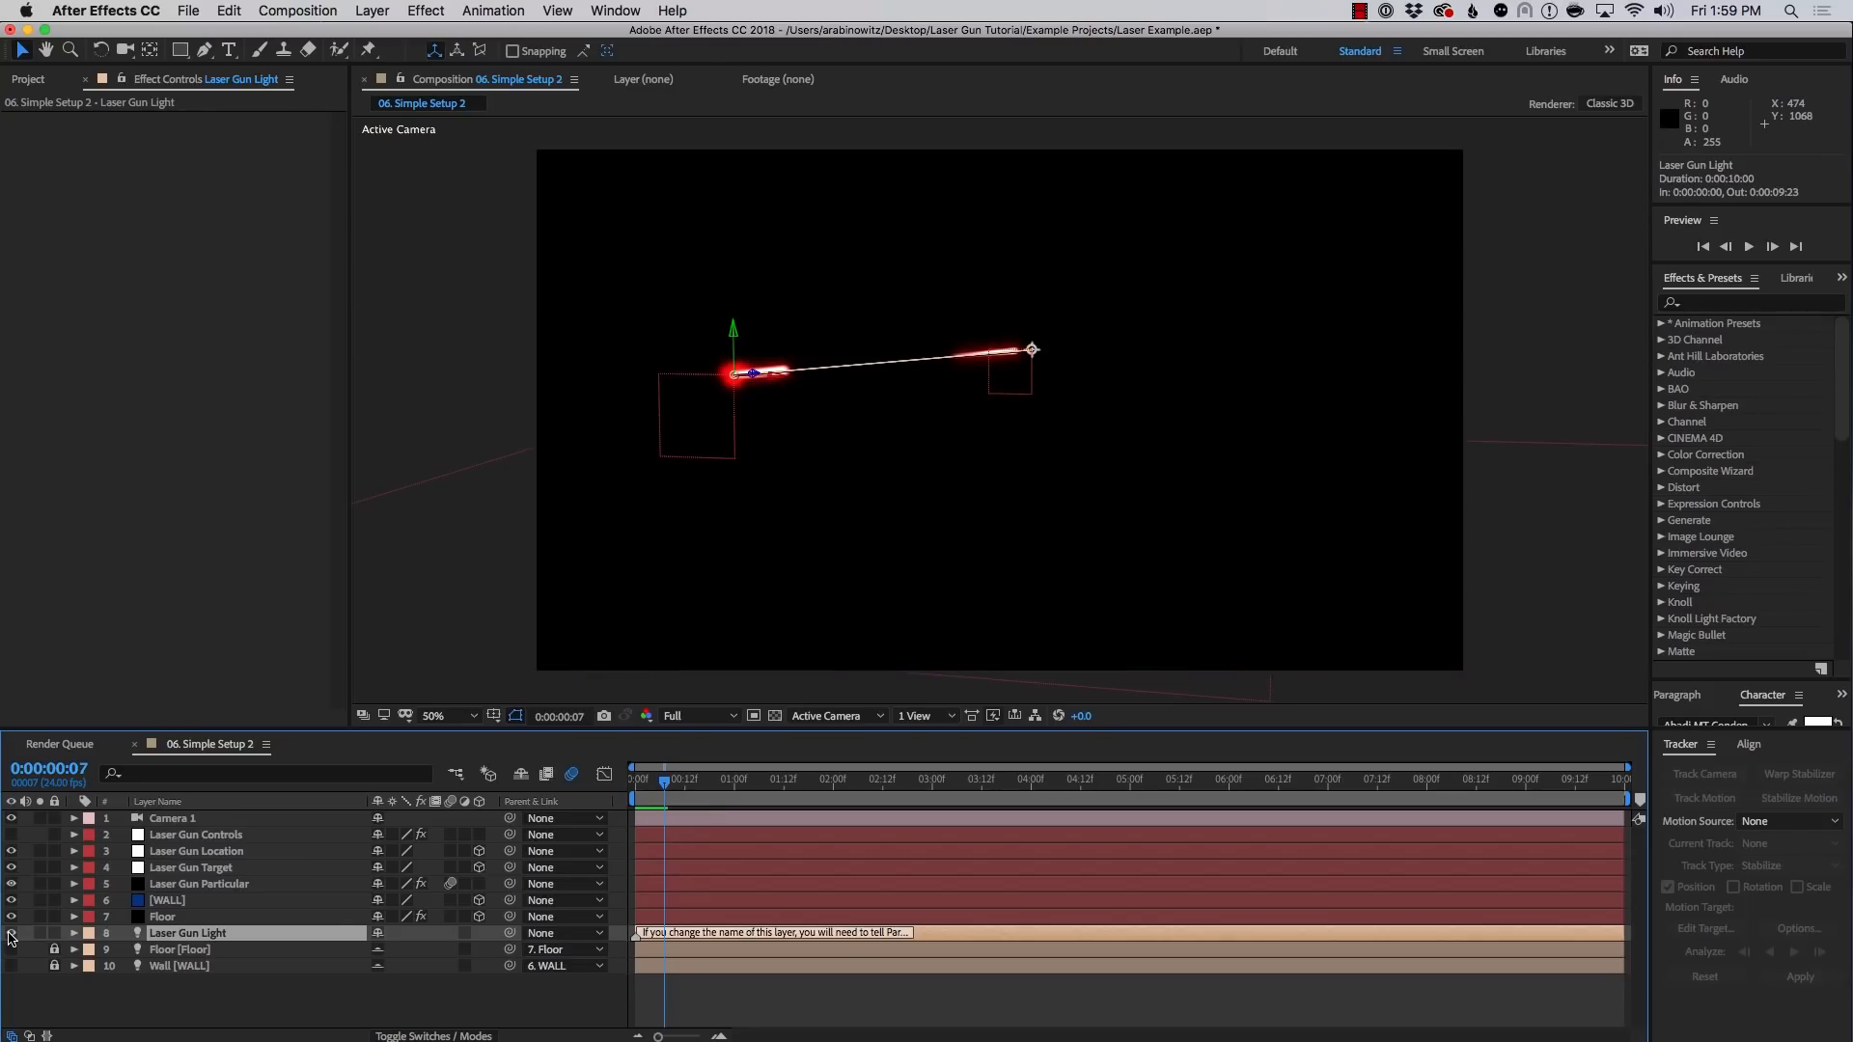
left_click(10, 934)
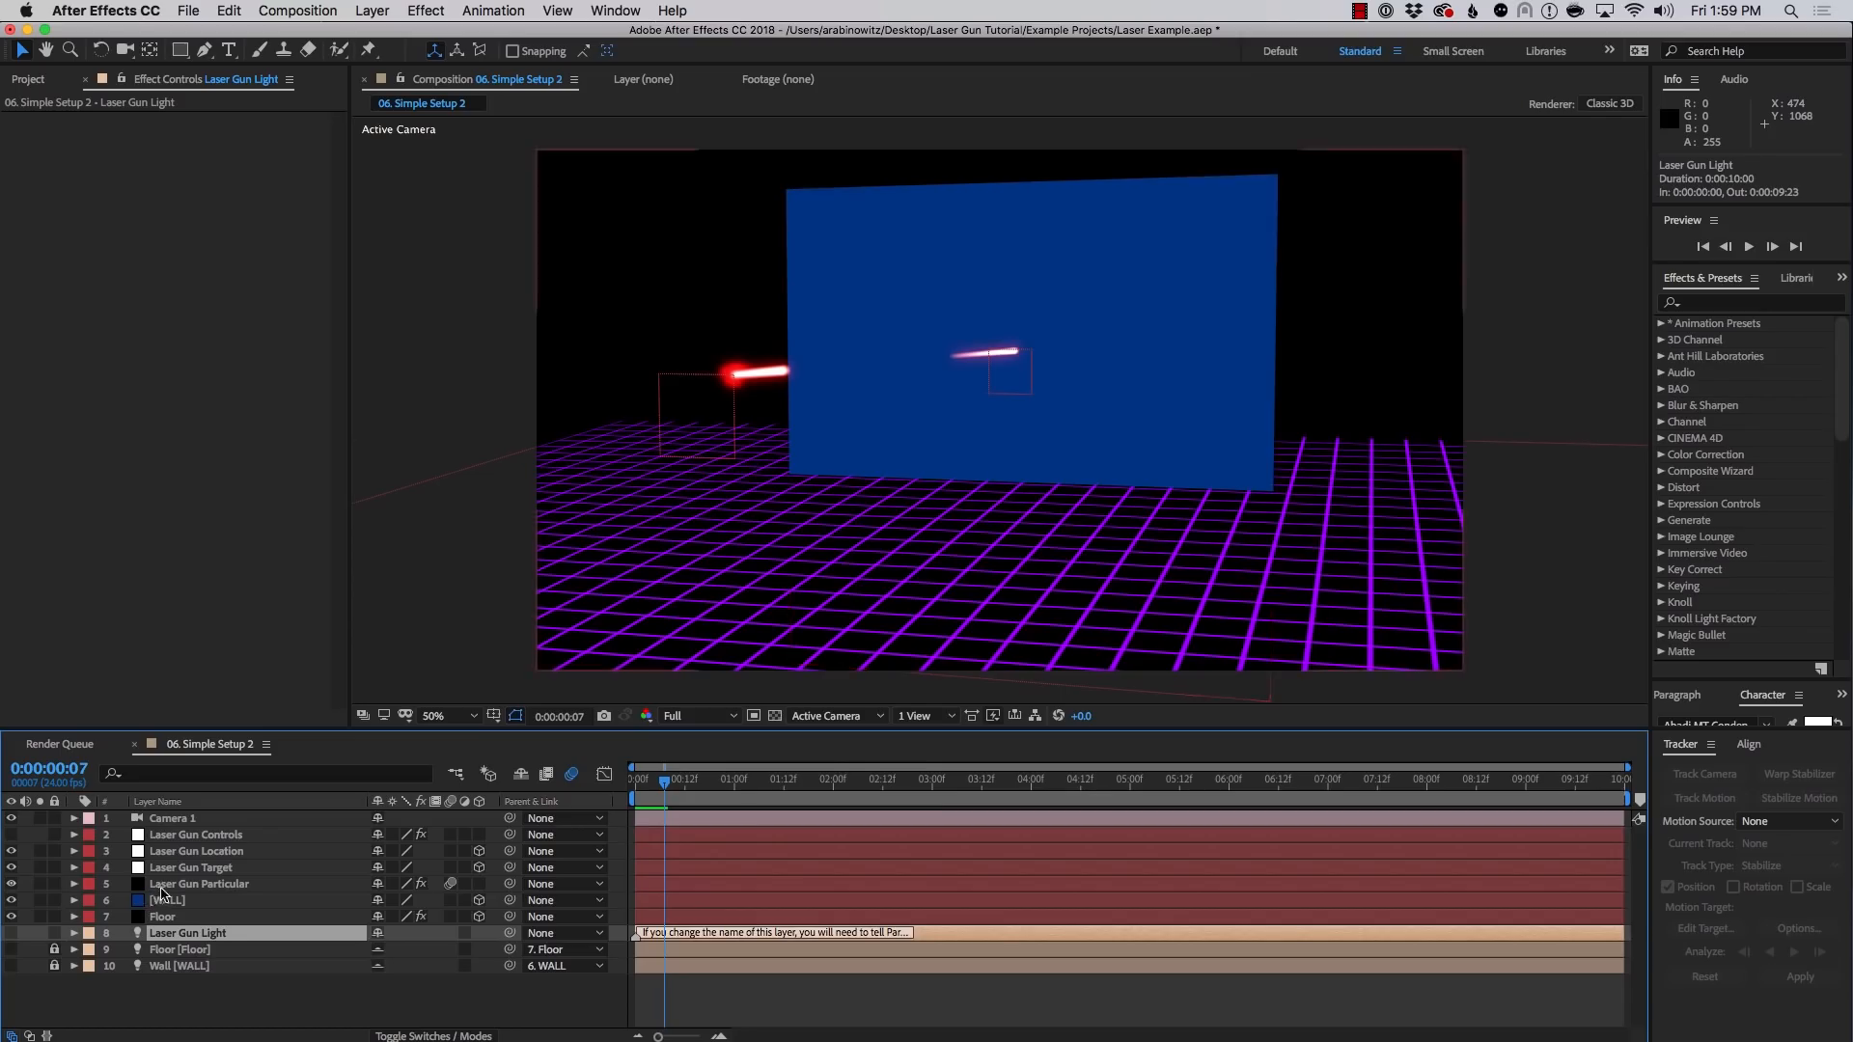
Shift the Laser Gun Location null to X 718, raise the Laser Gun Target null to Y 334, and preview the shots
left_click(209, 853)
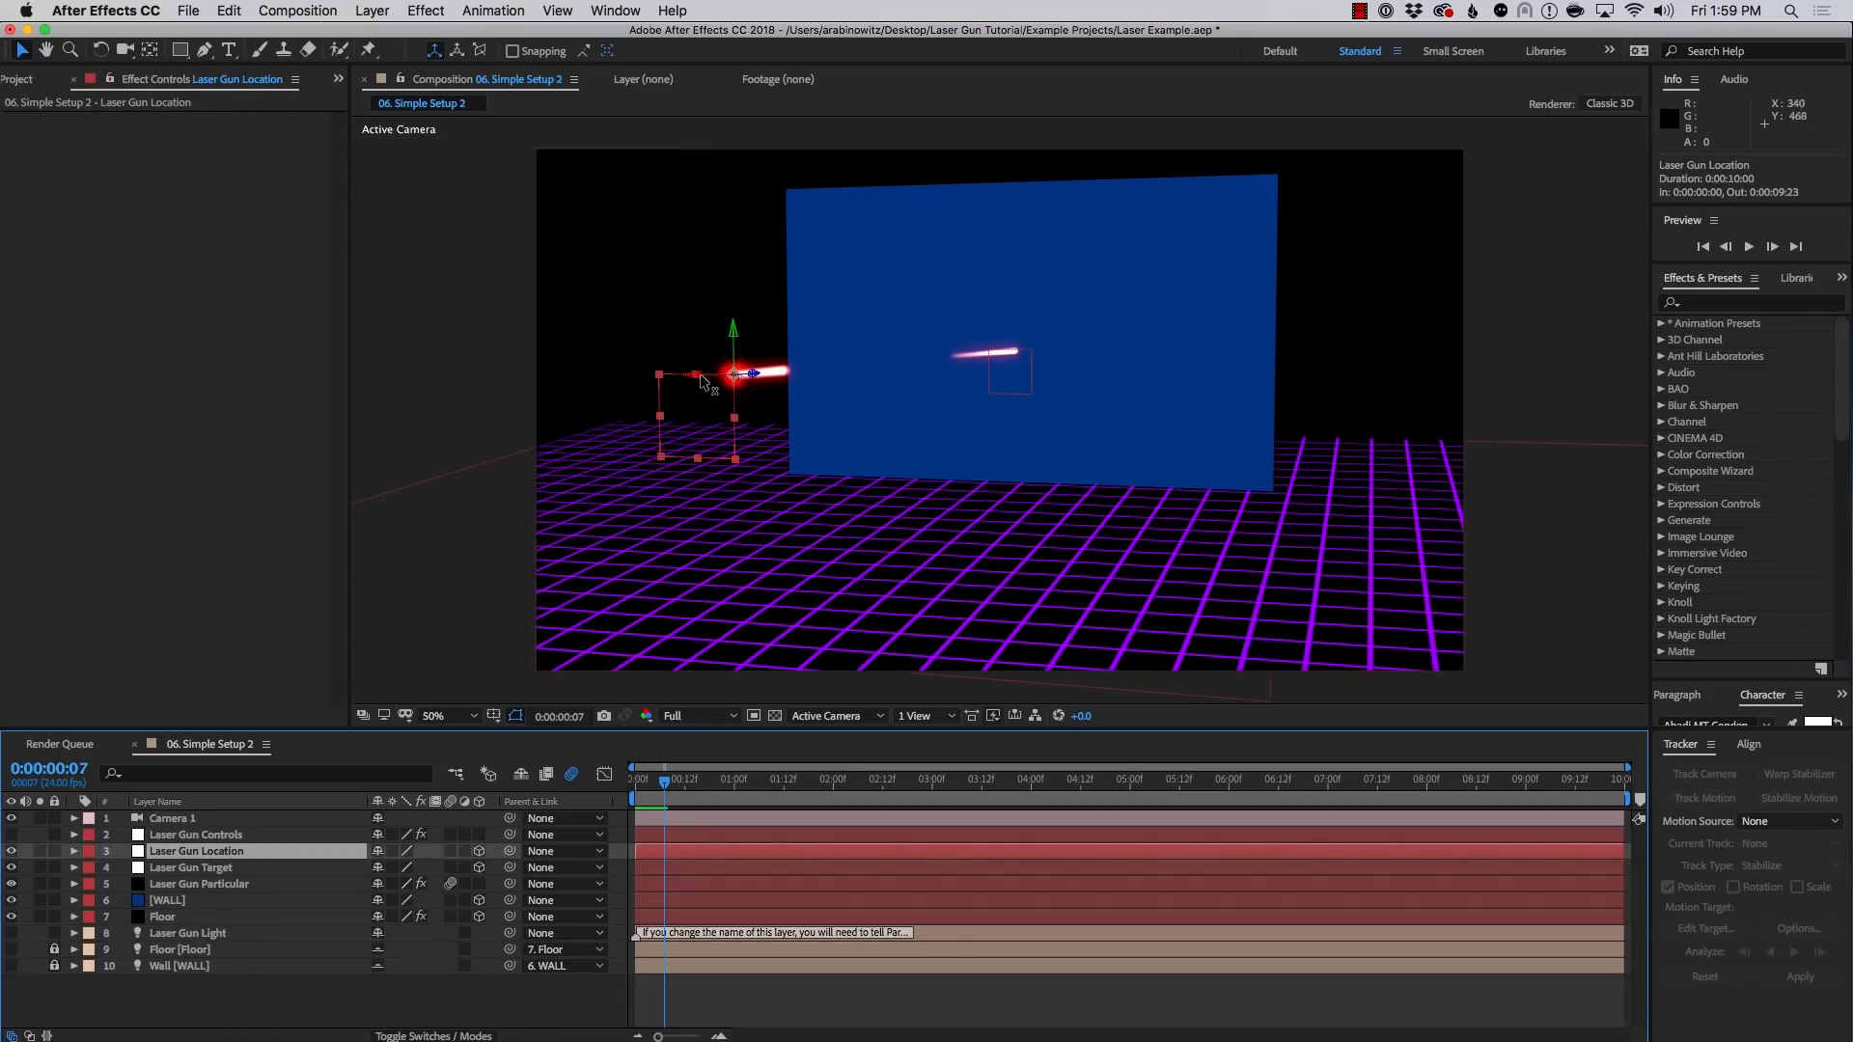
left_click_drag(705, 386, 921, 400)
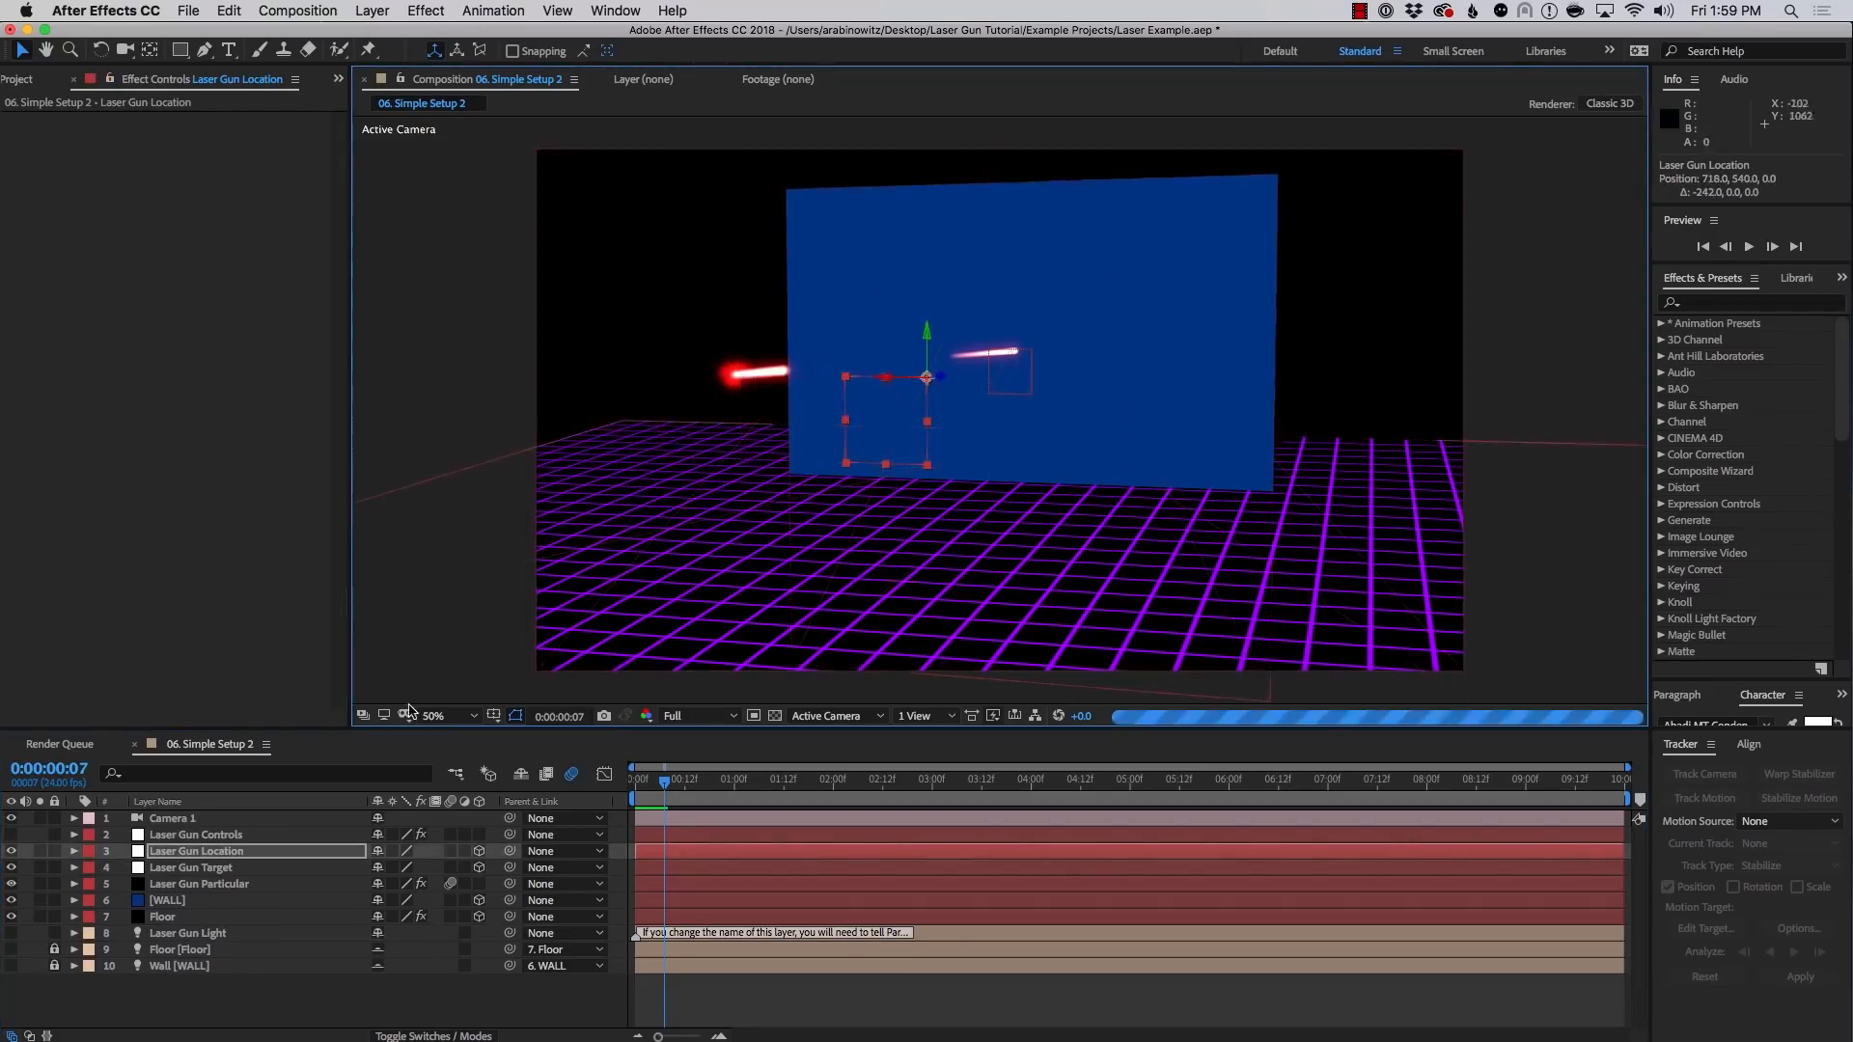
left_click(188, 869)
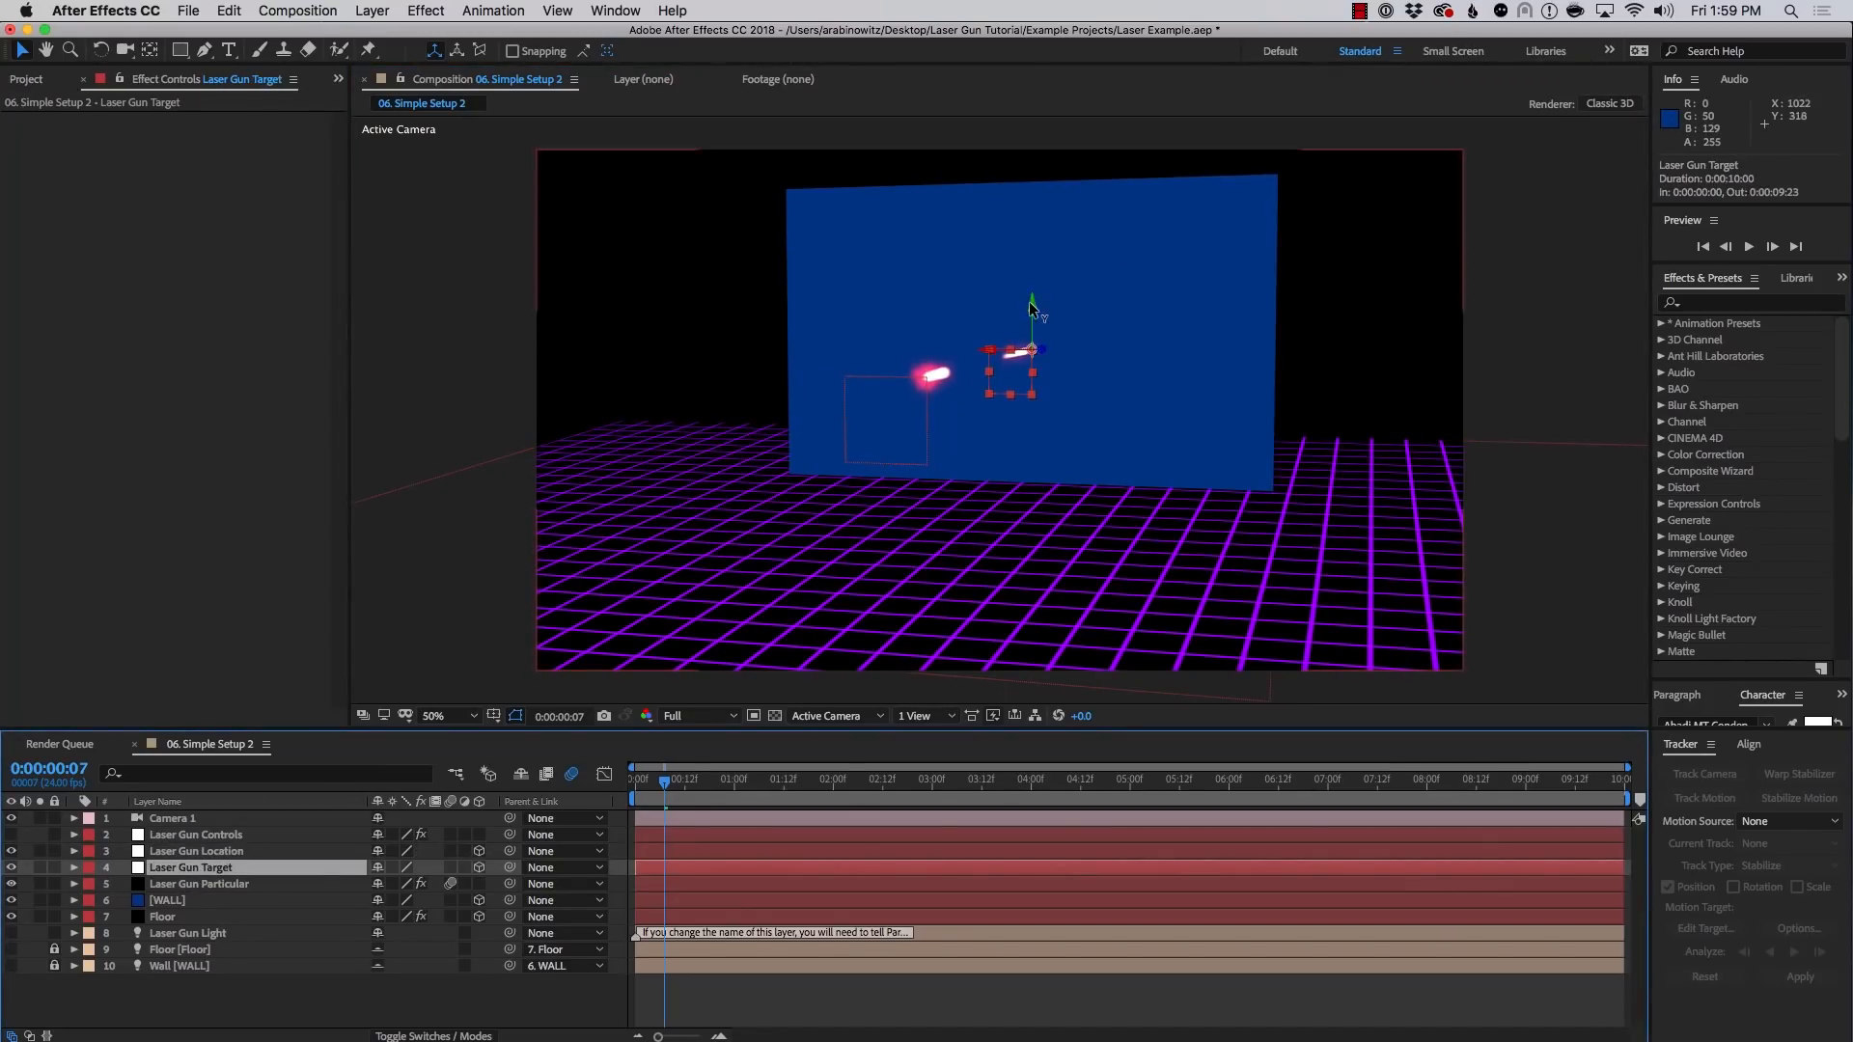
left_click_drag(1030, 308, 1049, 211)
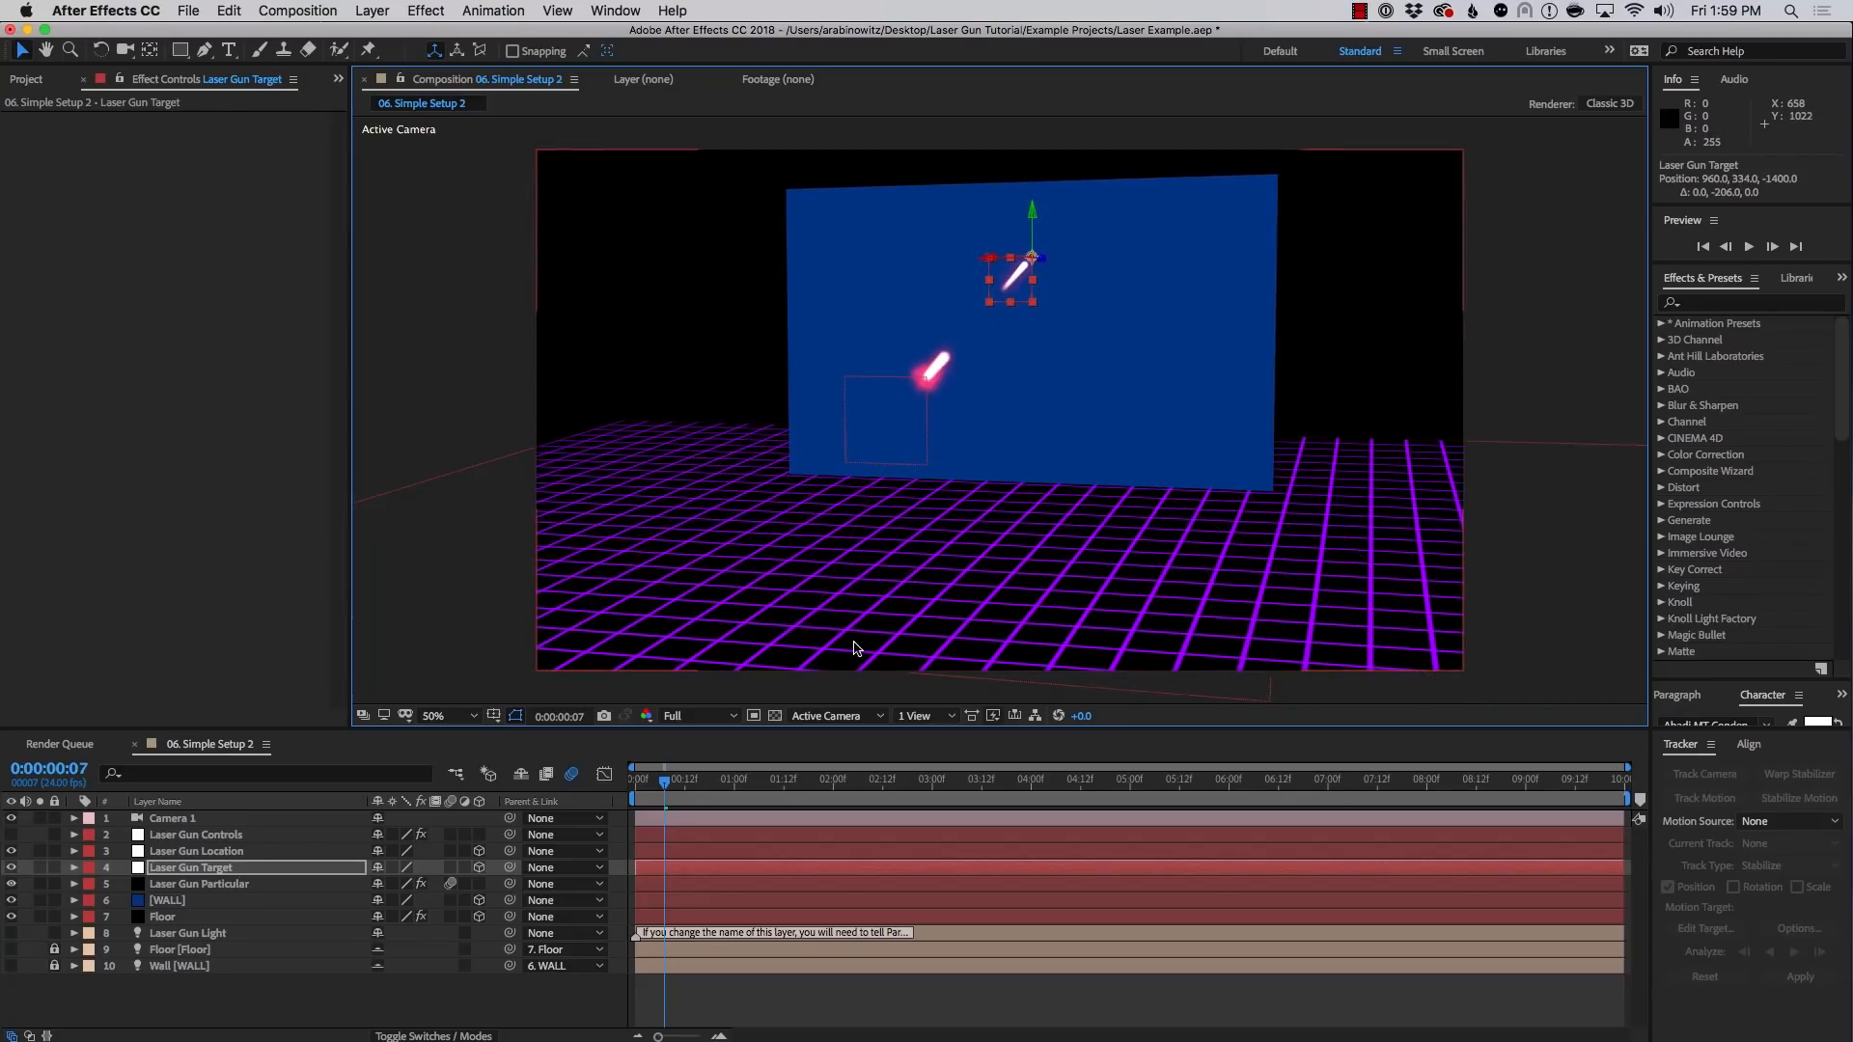
key("space")
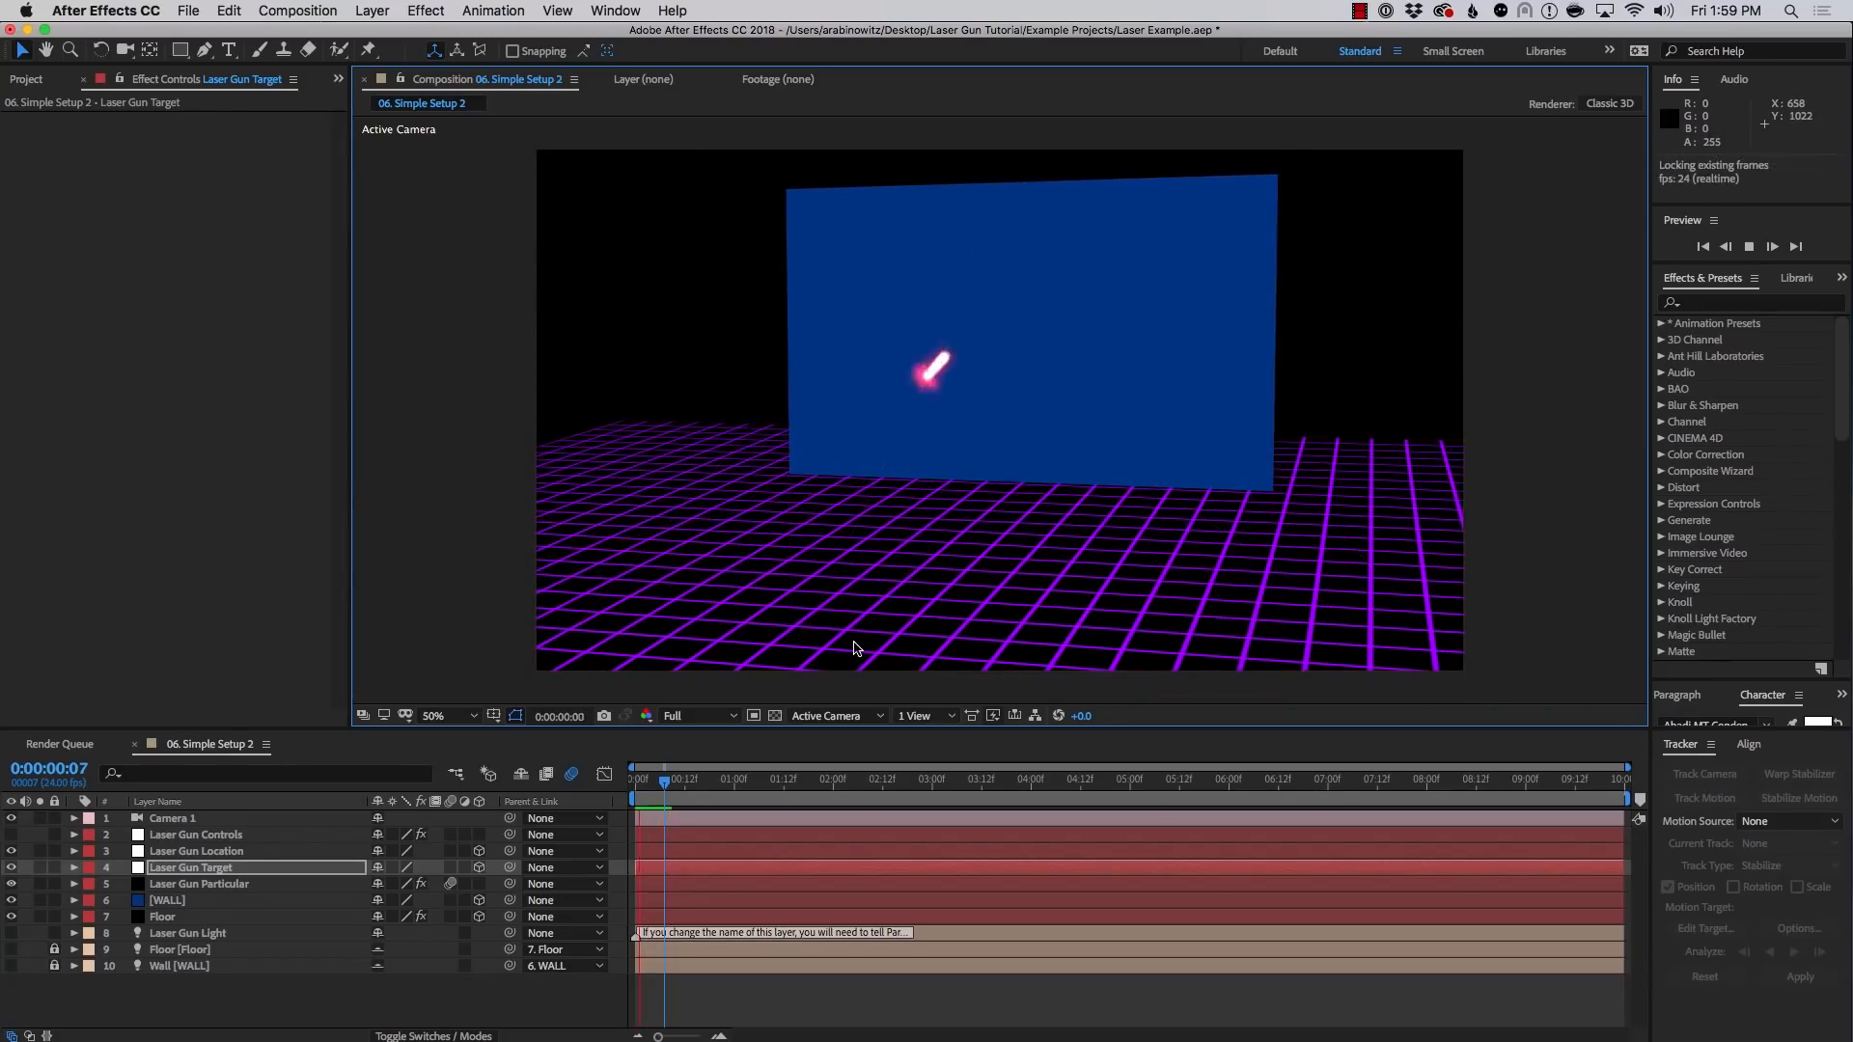
key("space")
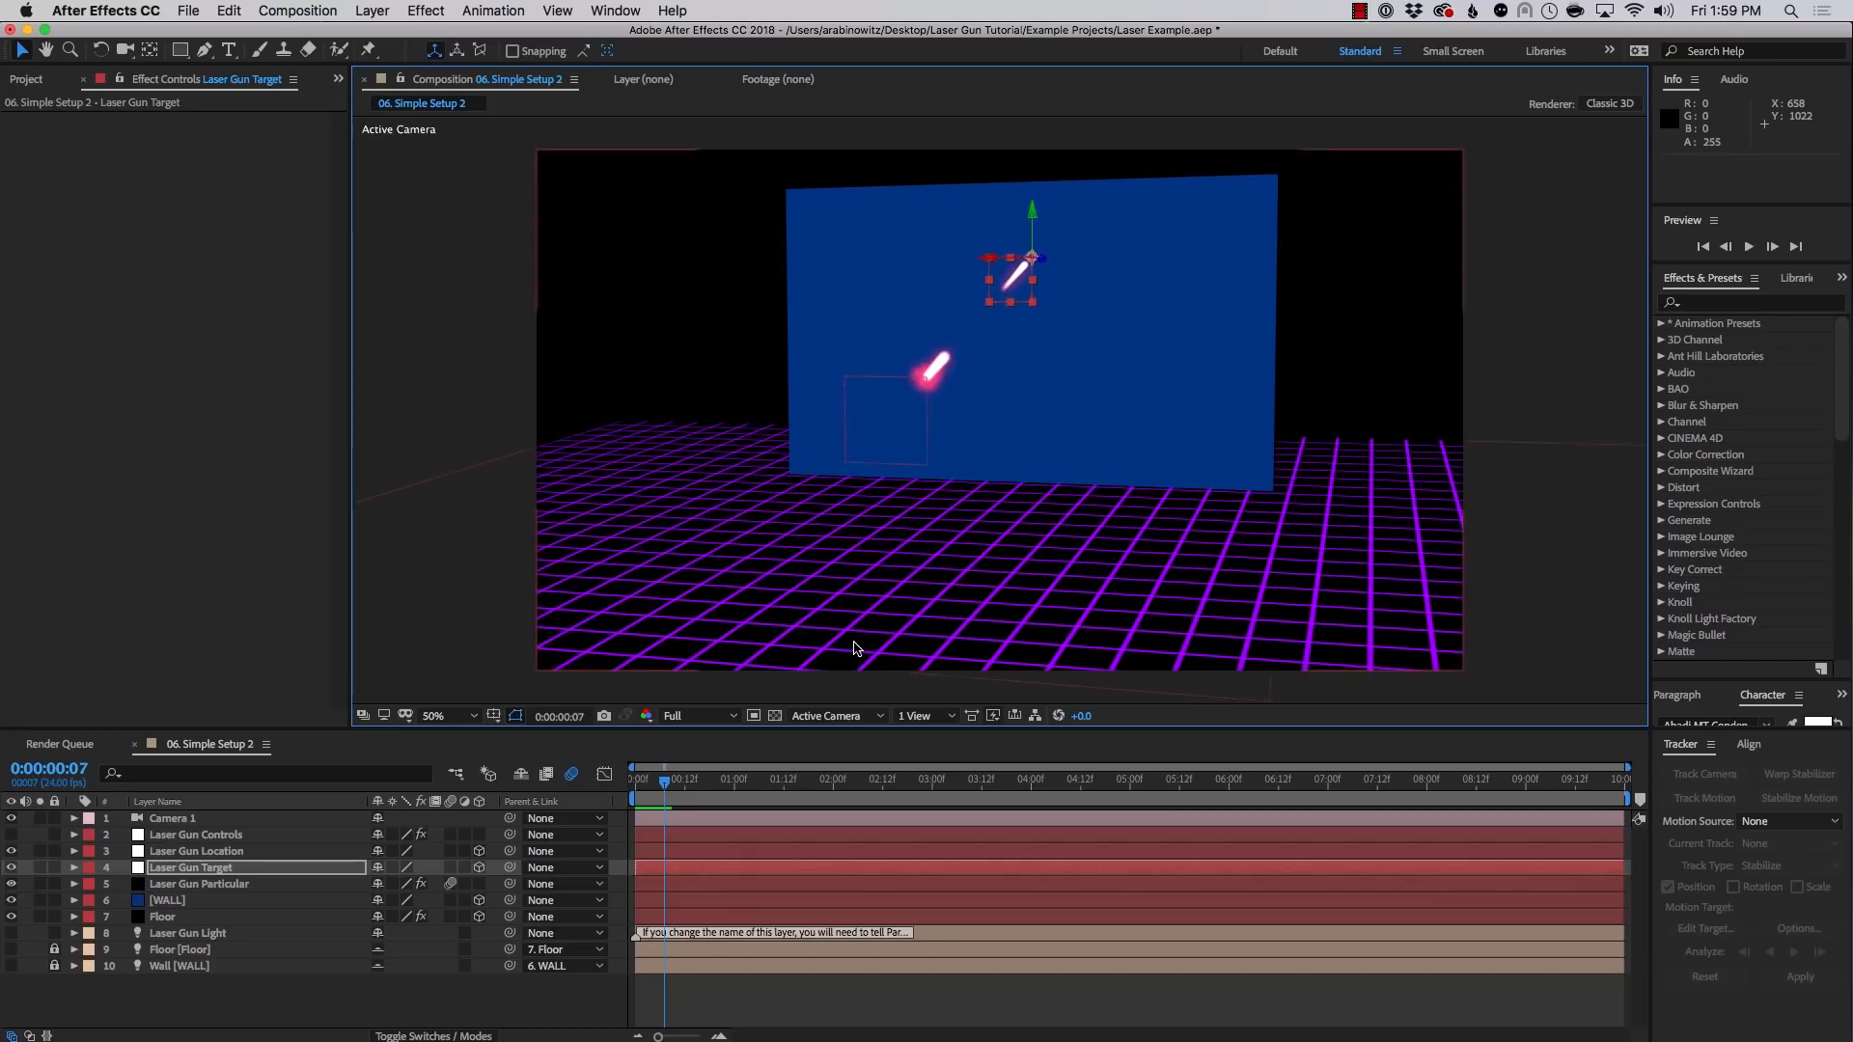
Reveal the particle systems in the Laser Gun Particular layer's Particular effect and display only the Master System's settings
left_click(210, 887)
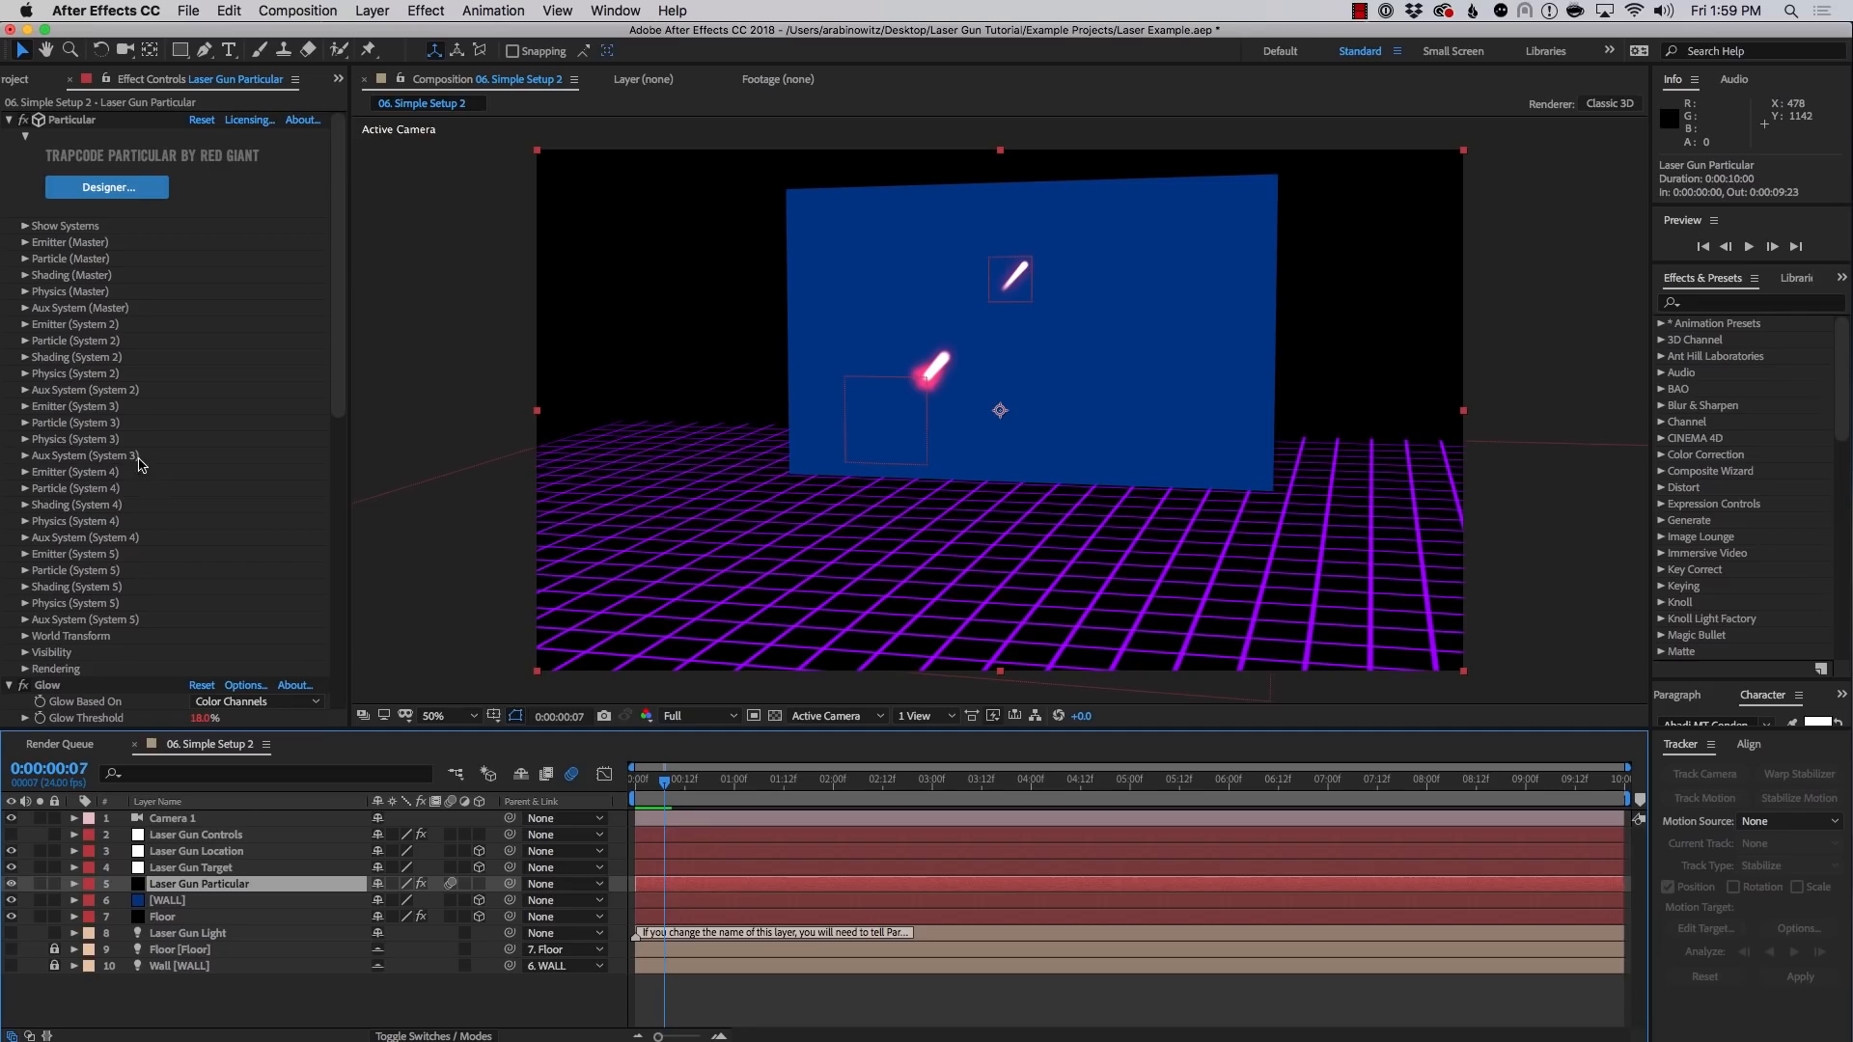
left_click(23, 228)
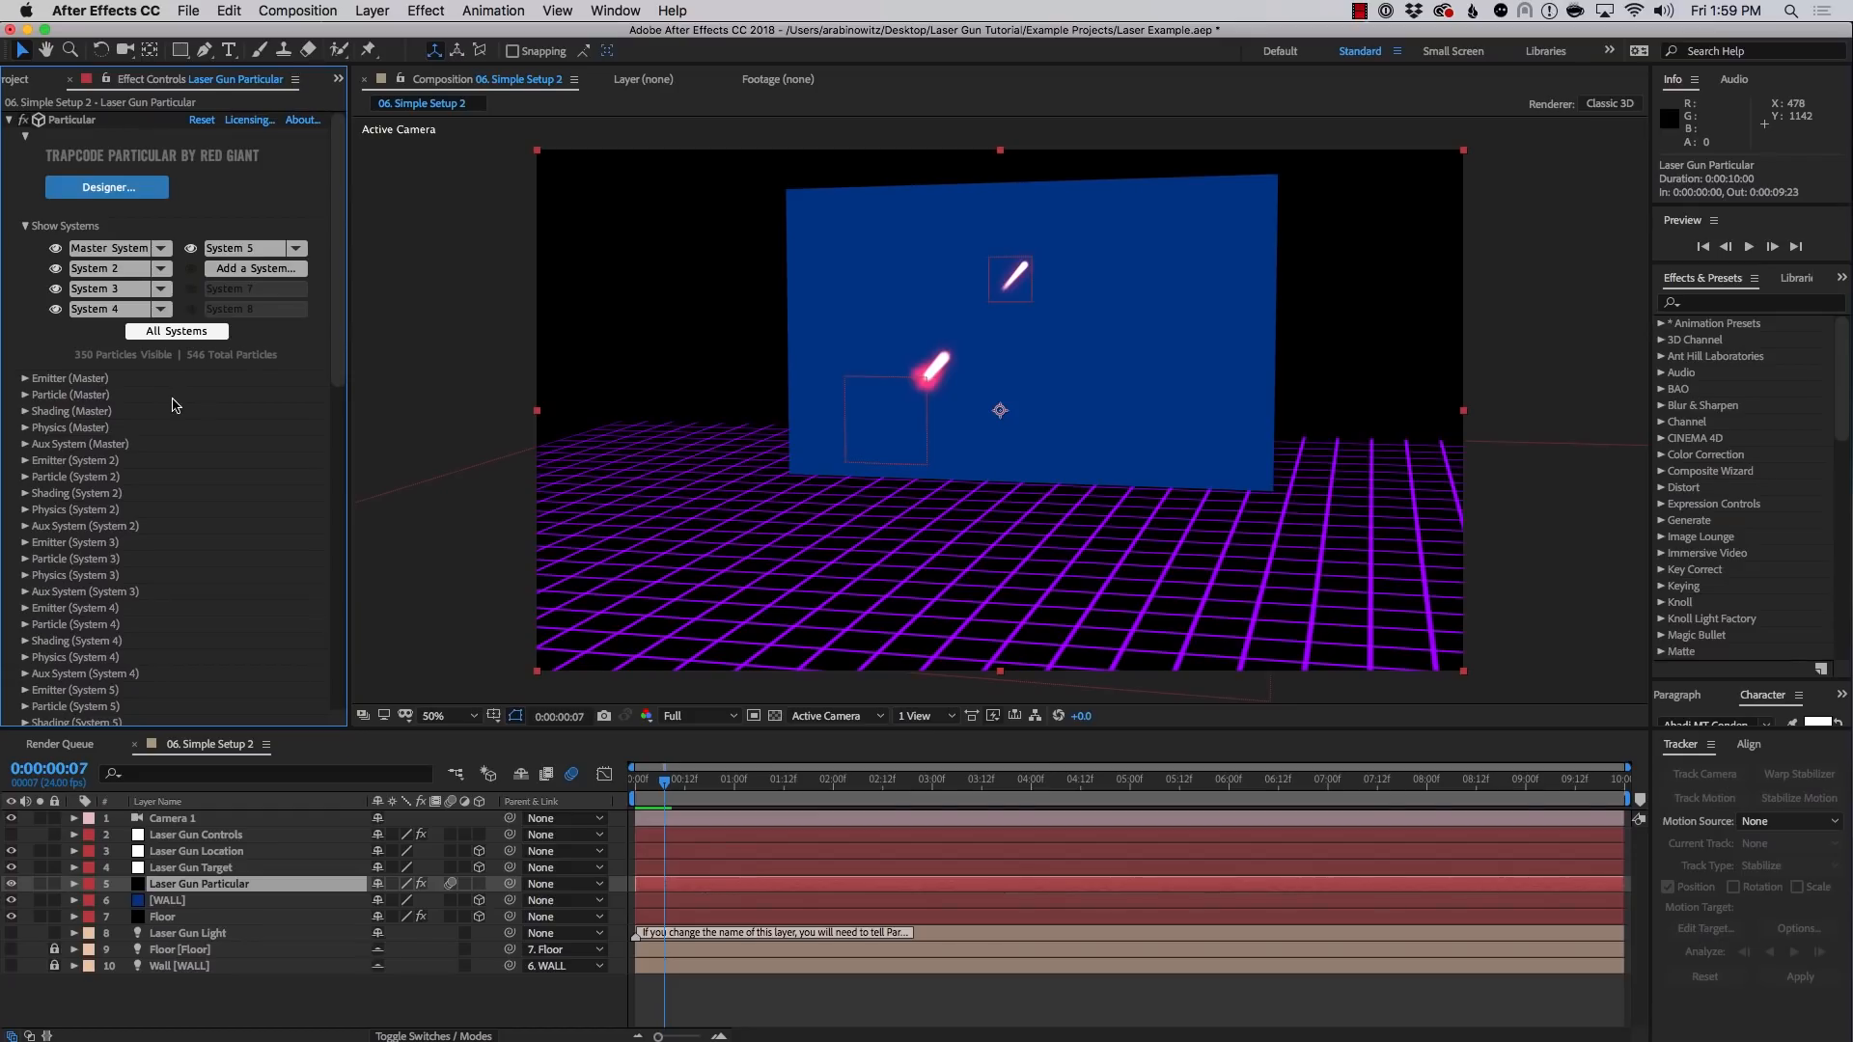
left_click(130, 253)
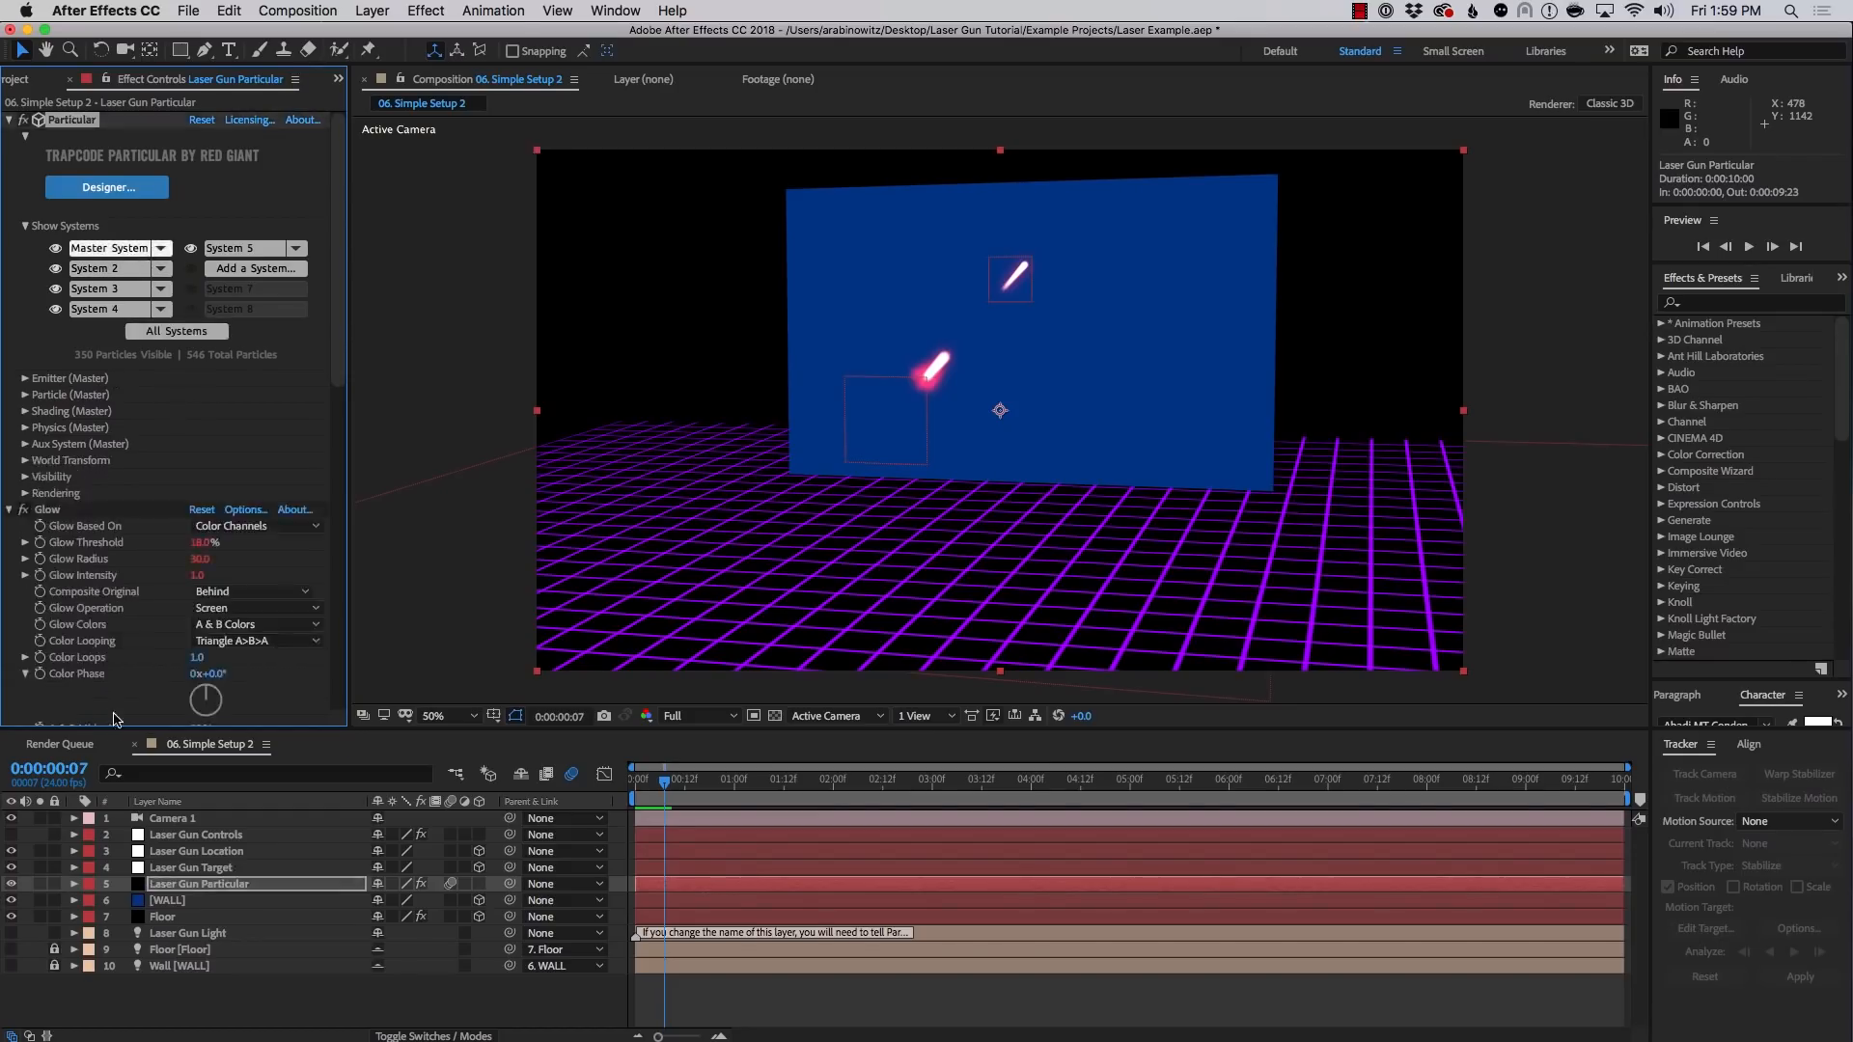
Turn off Do Muzzle Flash on the Laser Gun Controls layer and display all systems of the Laser Gun Particular layer
left_click(177, 838)
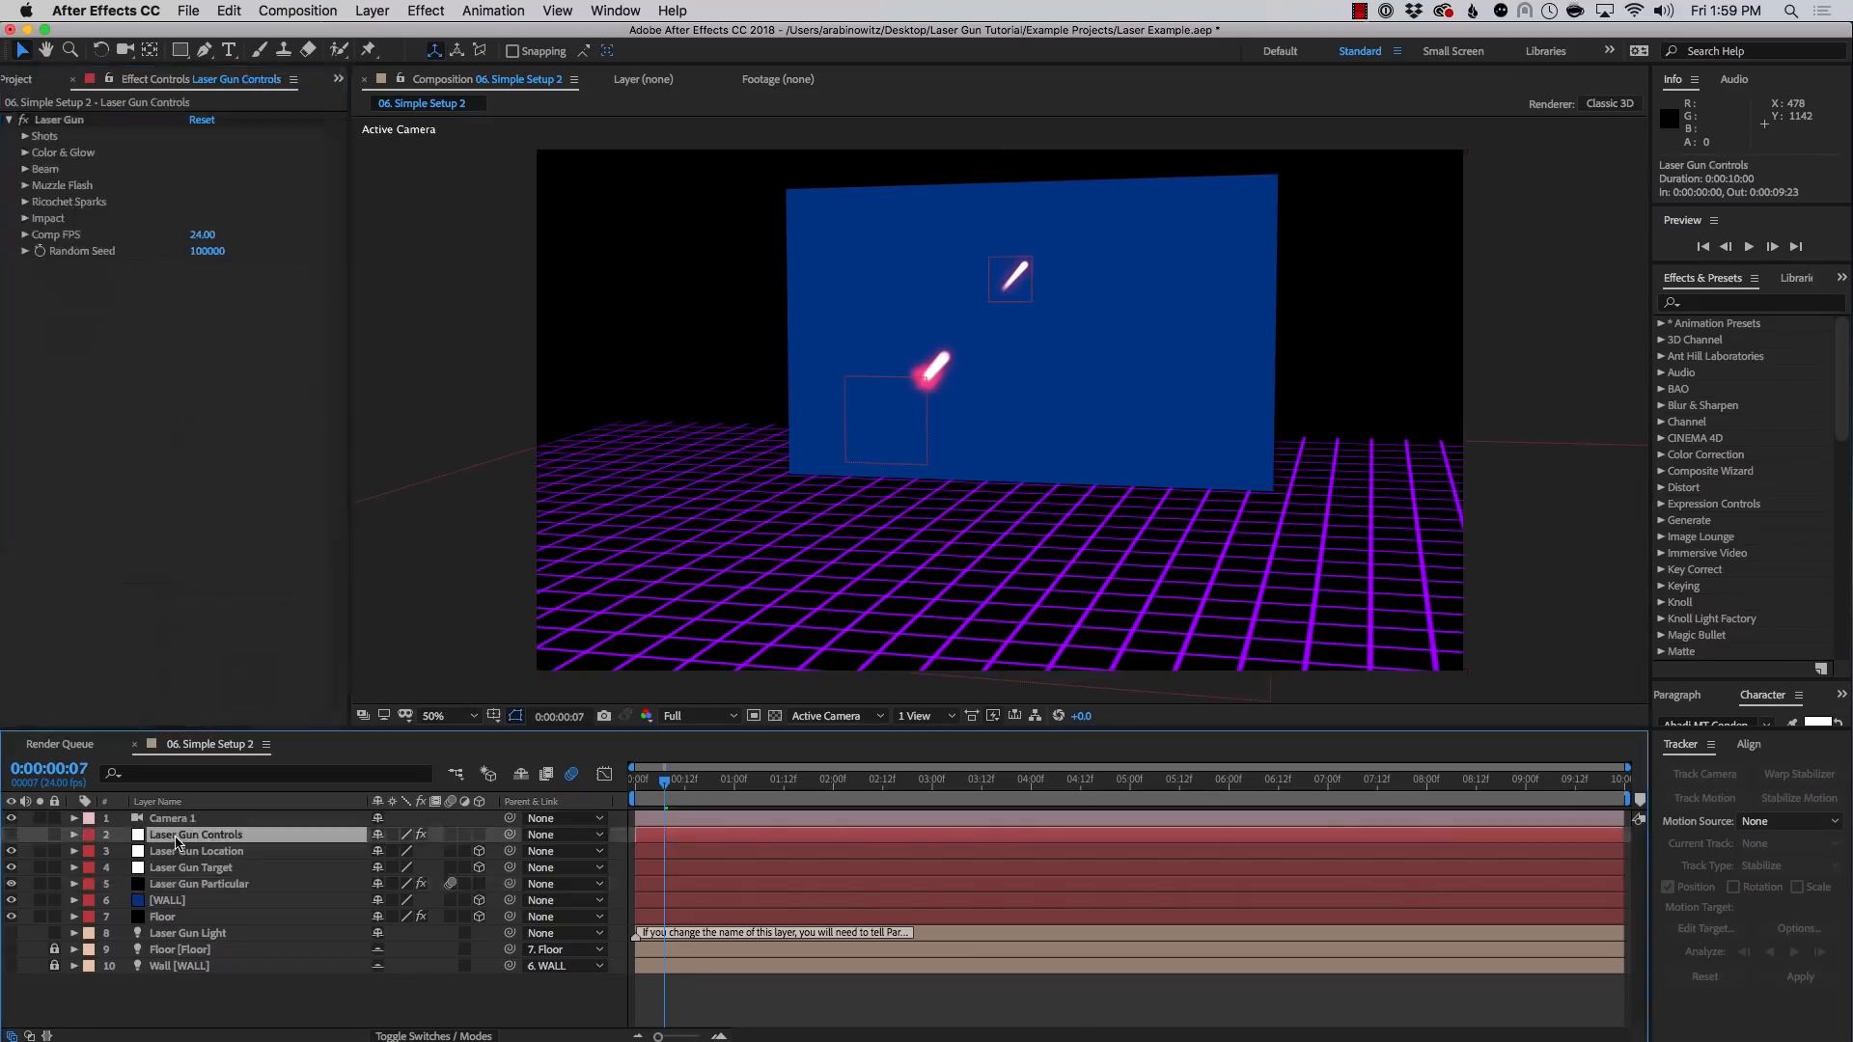
left_click(26, 185)
left_click(194, 203)
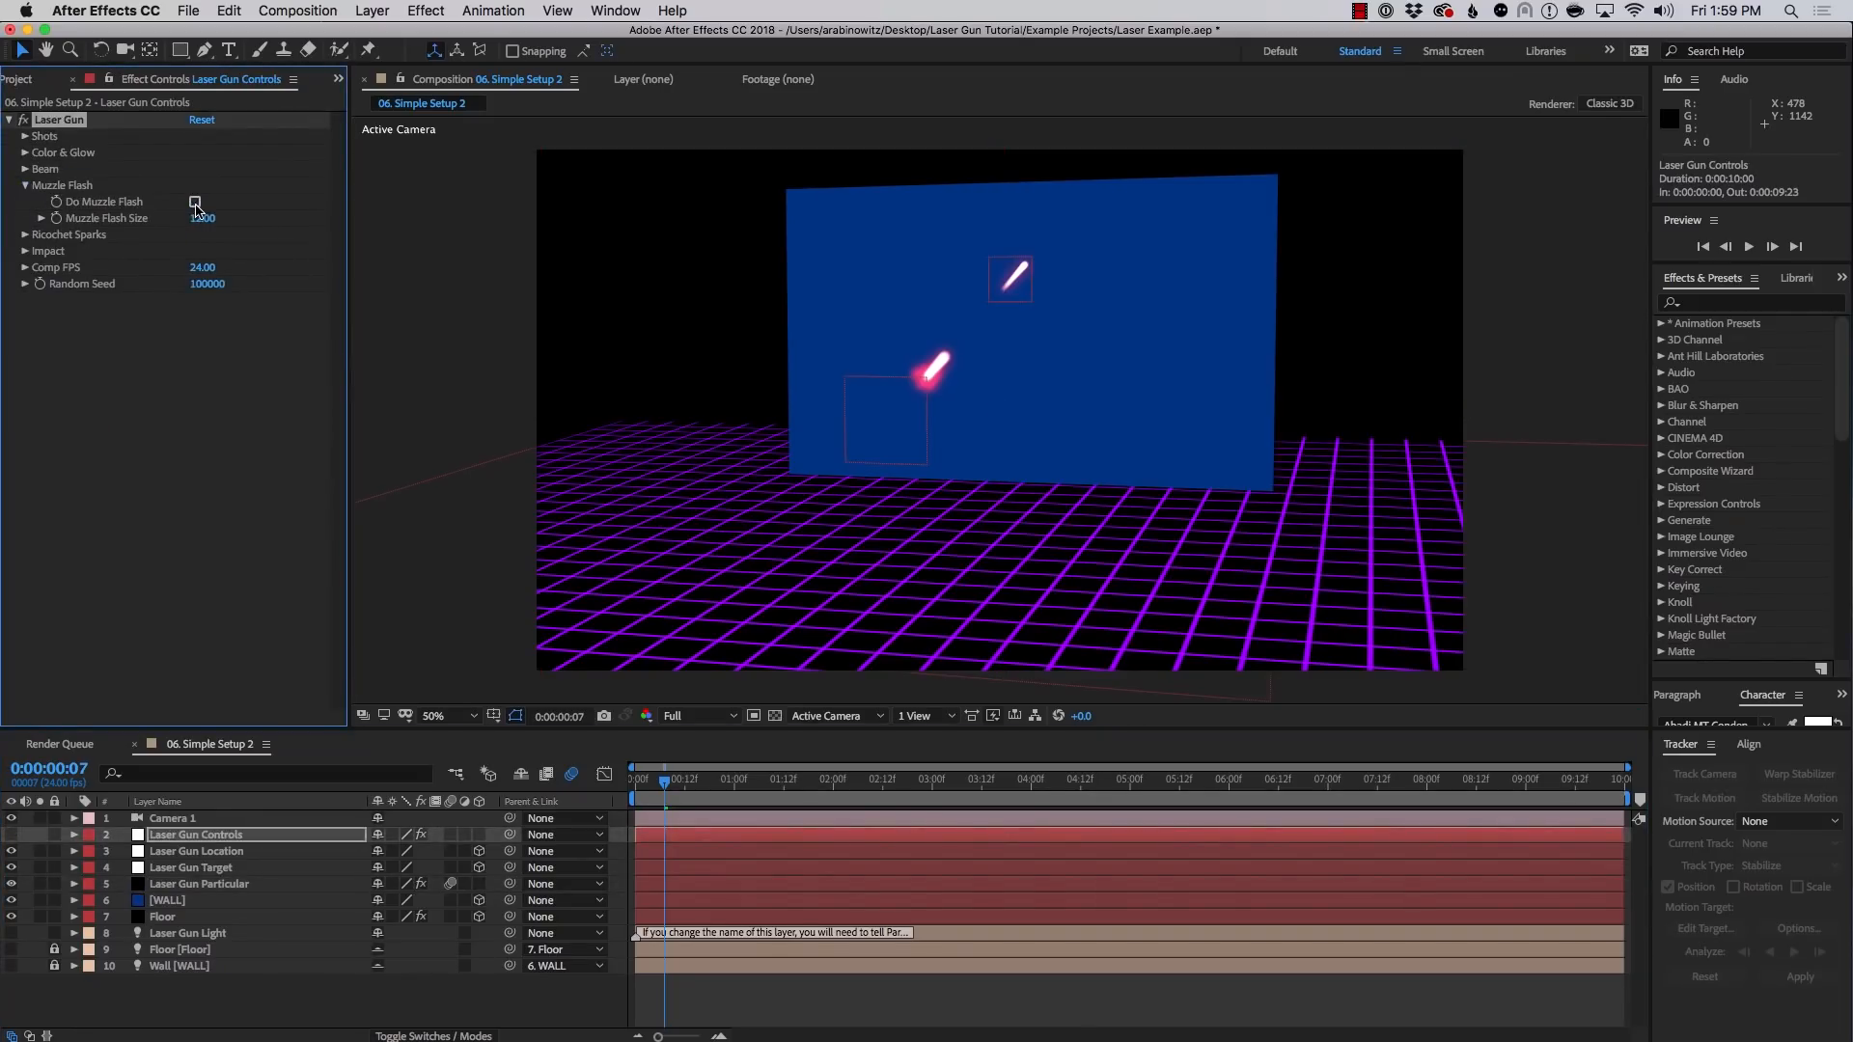
left_click(173, 888)
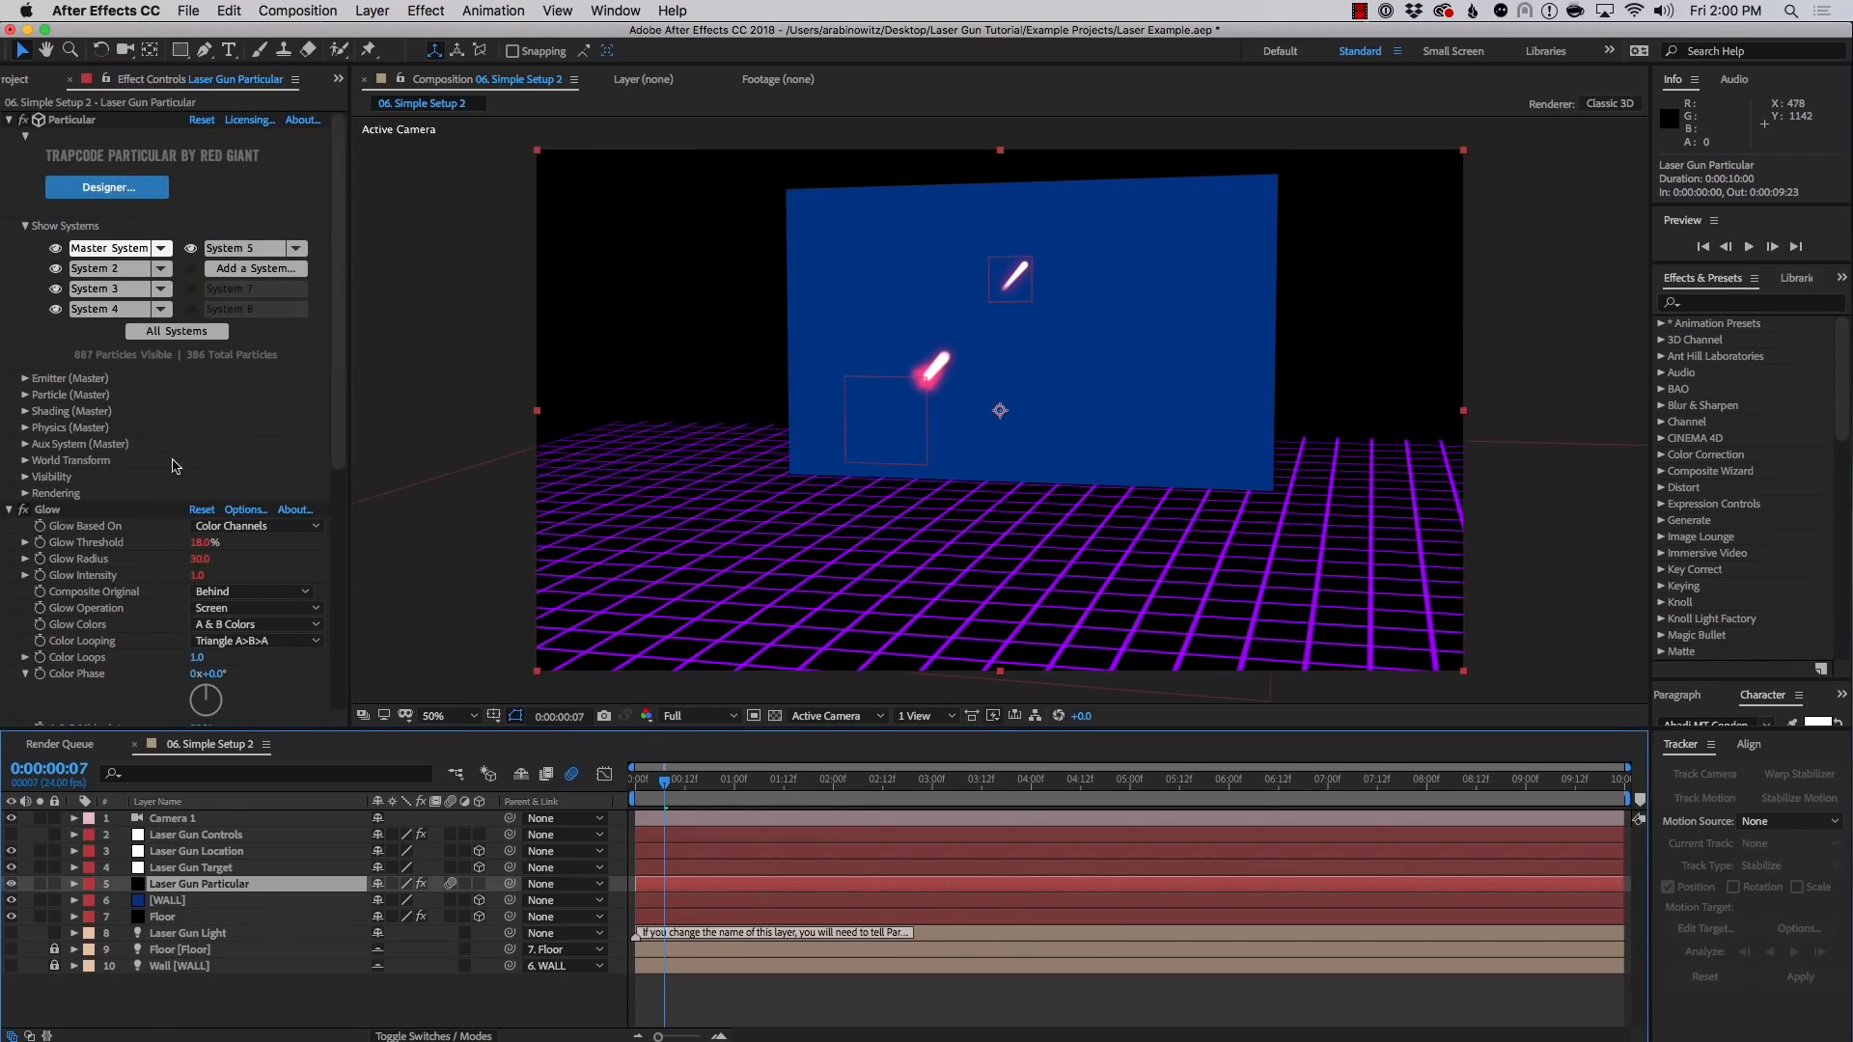
left_click(177, 332)
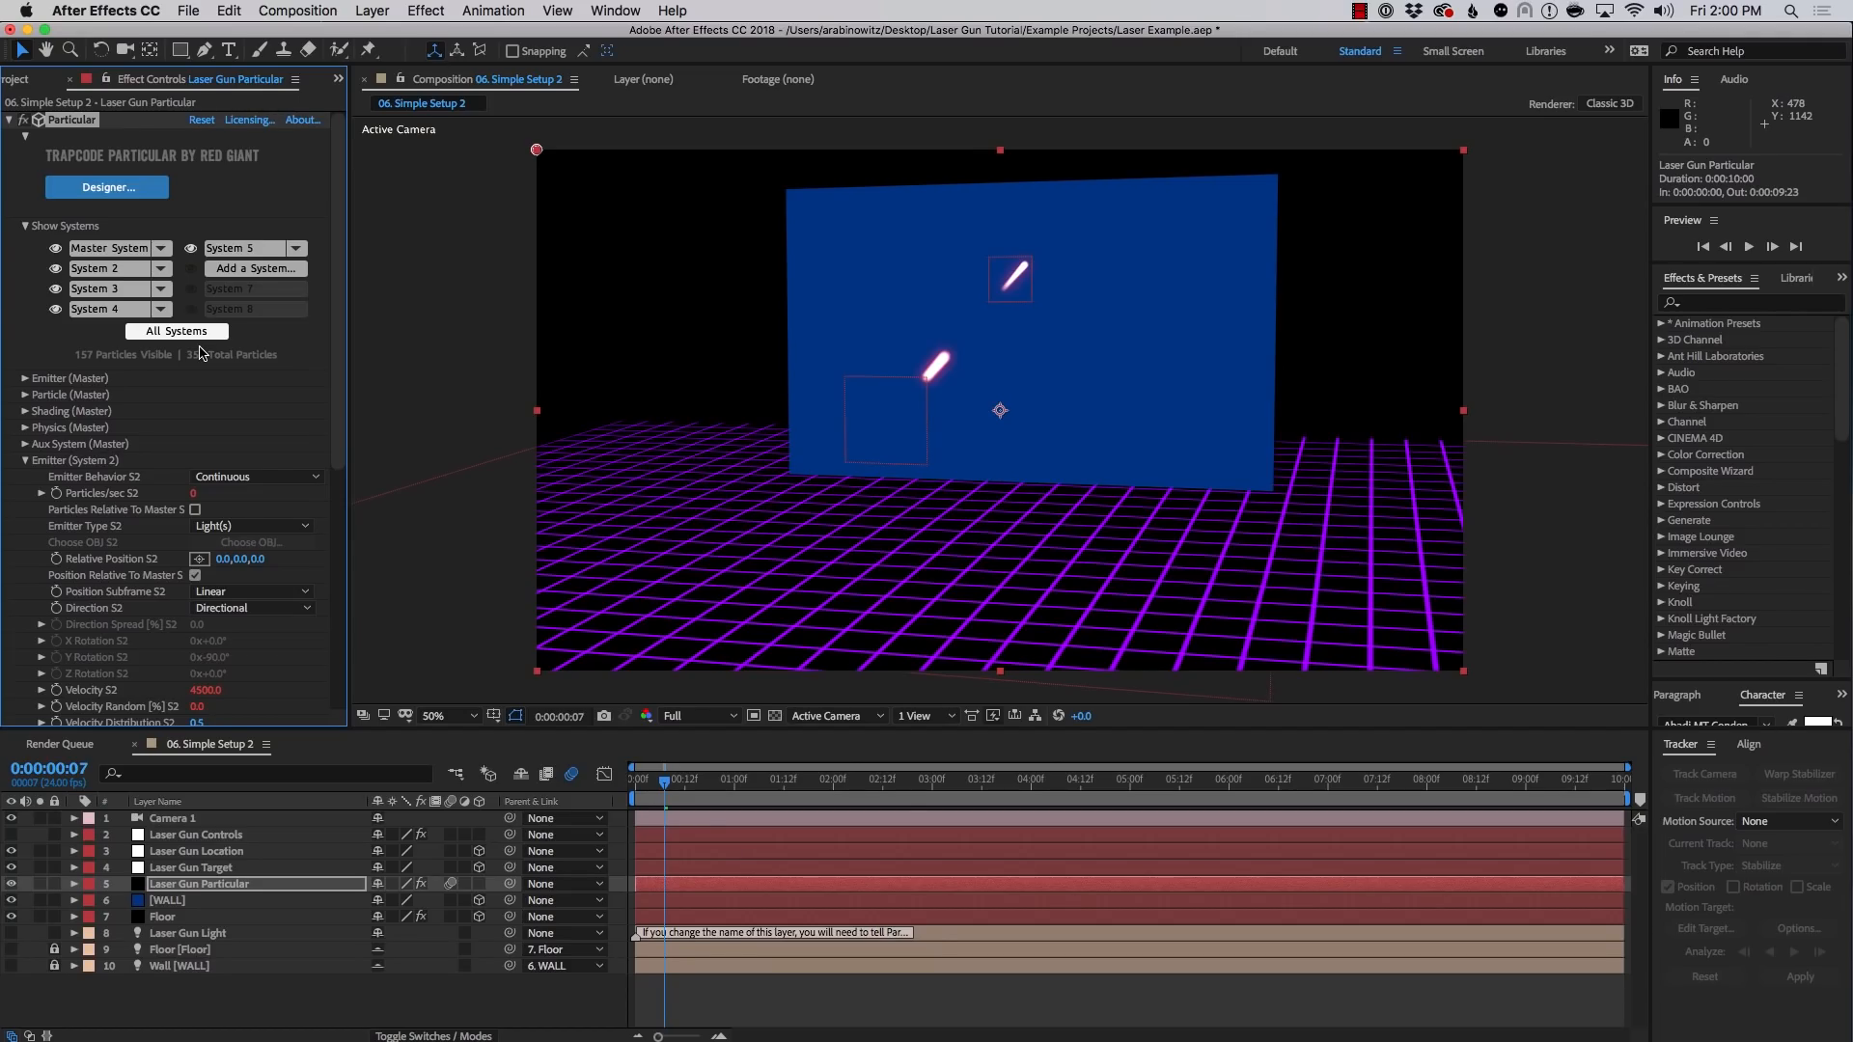
Examine the Floor and WALL layers together with the locked lights parented to them
left_click(162, 917)
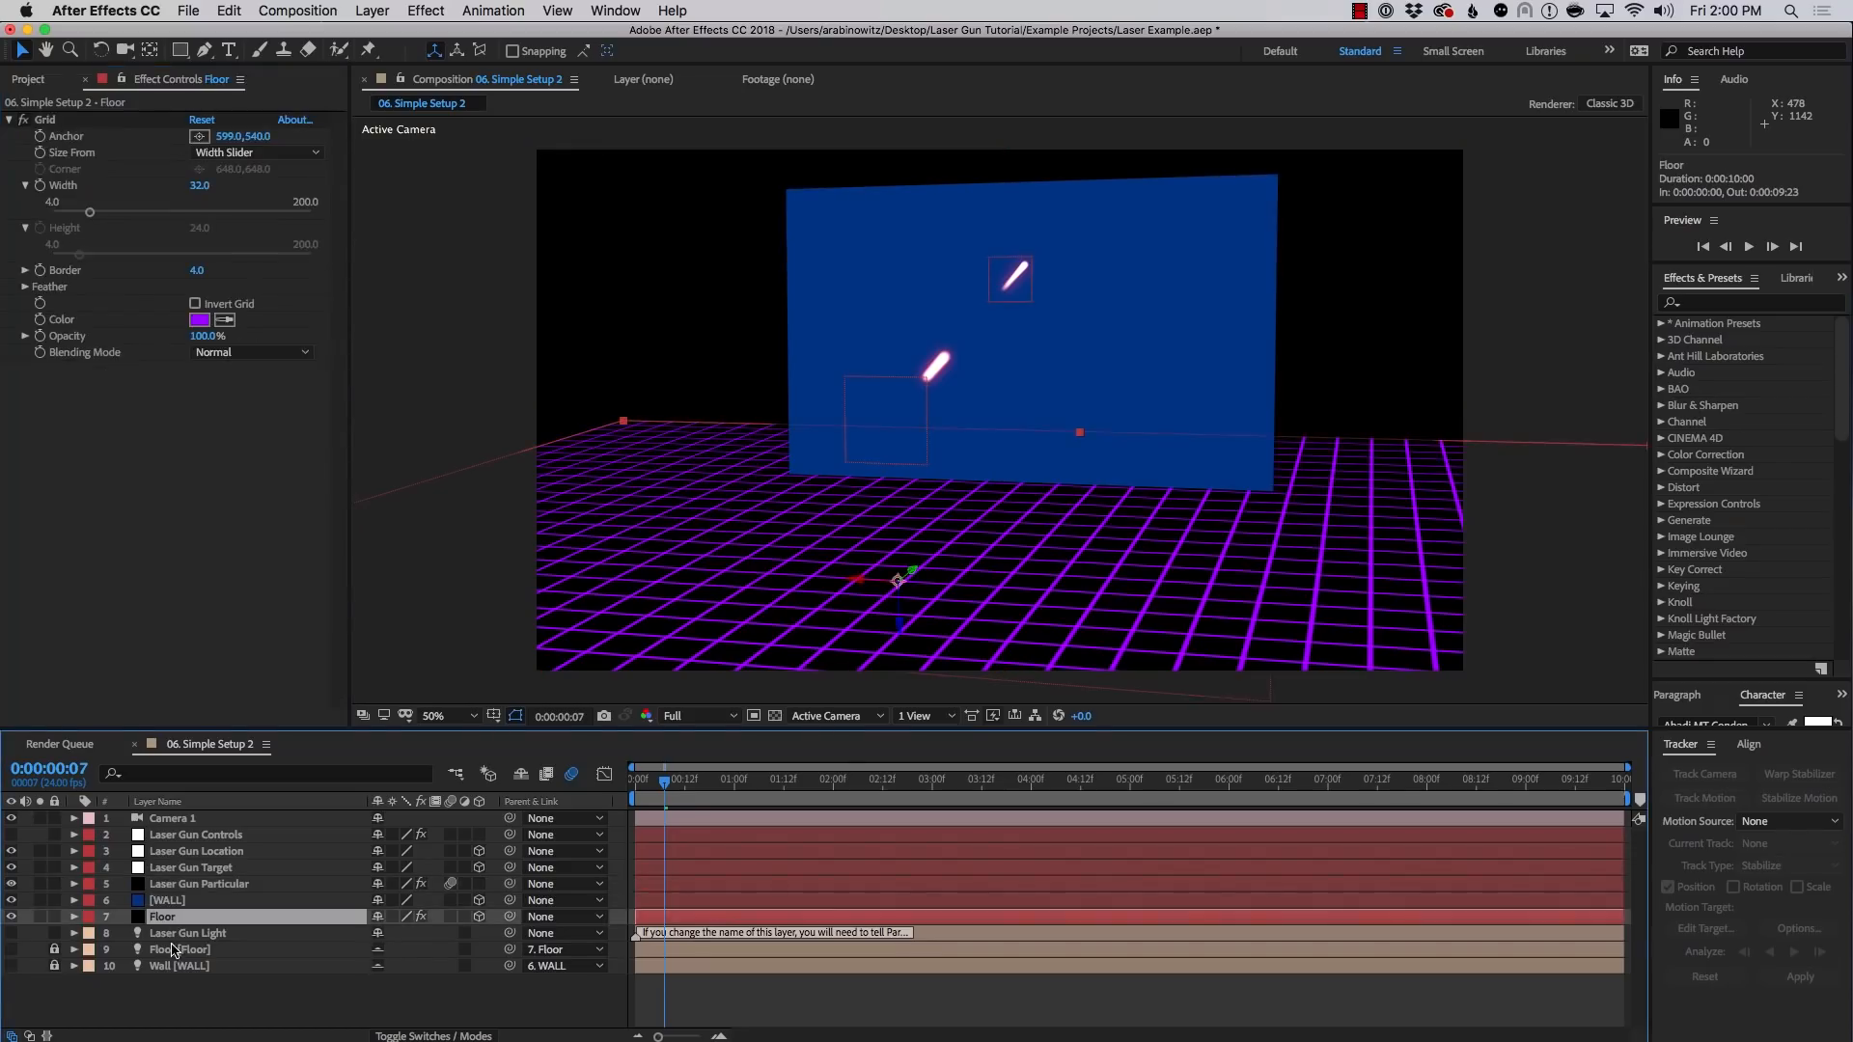
left_click(177, 968)
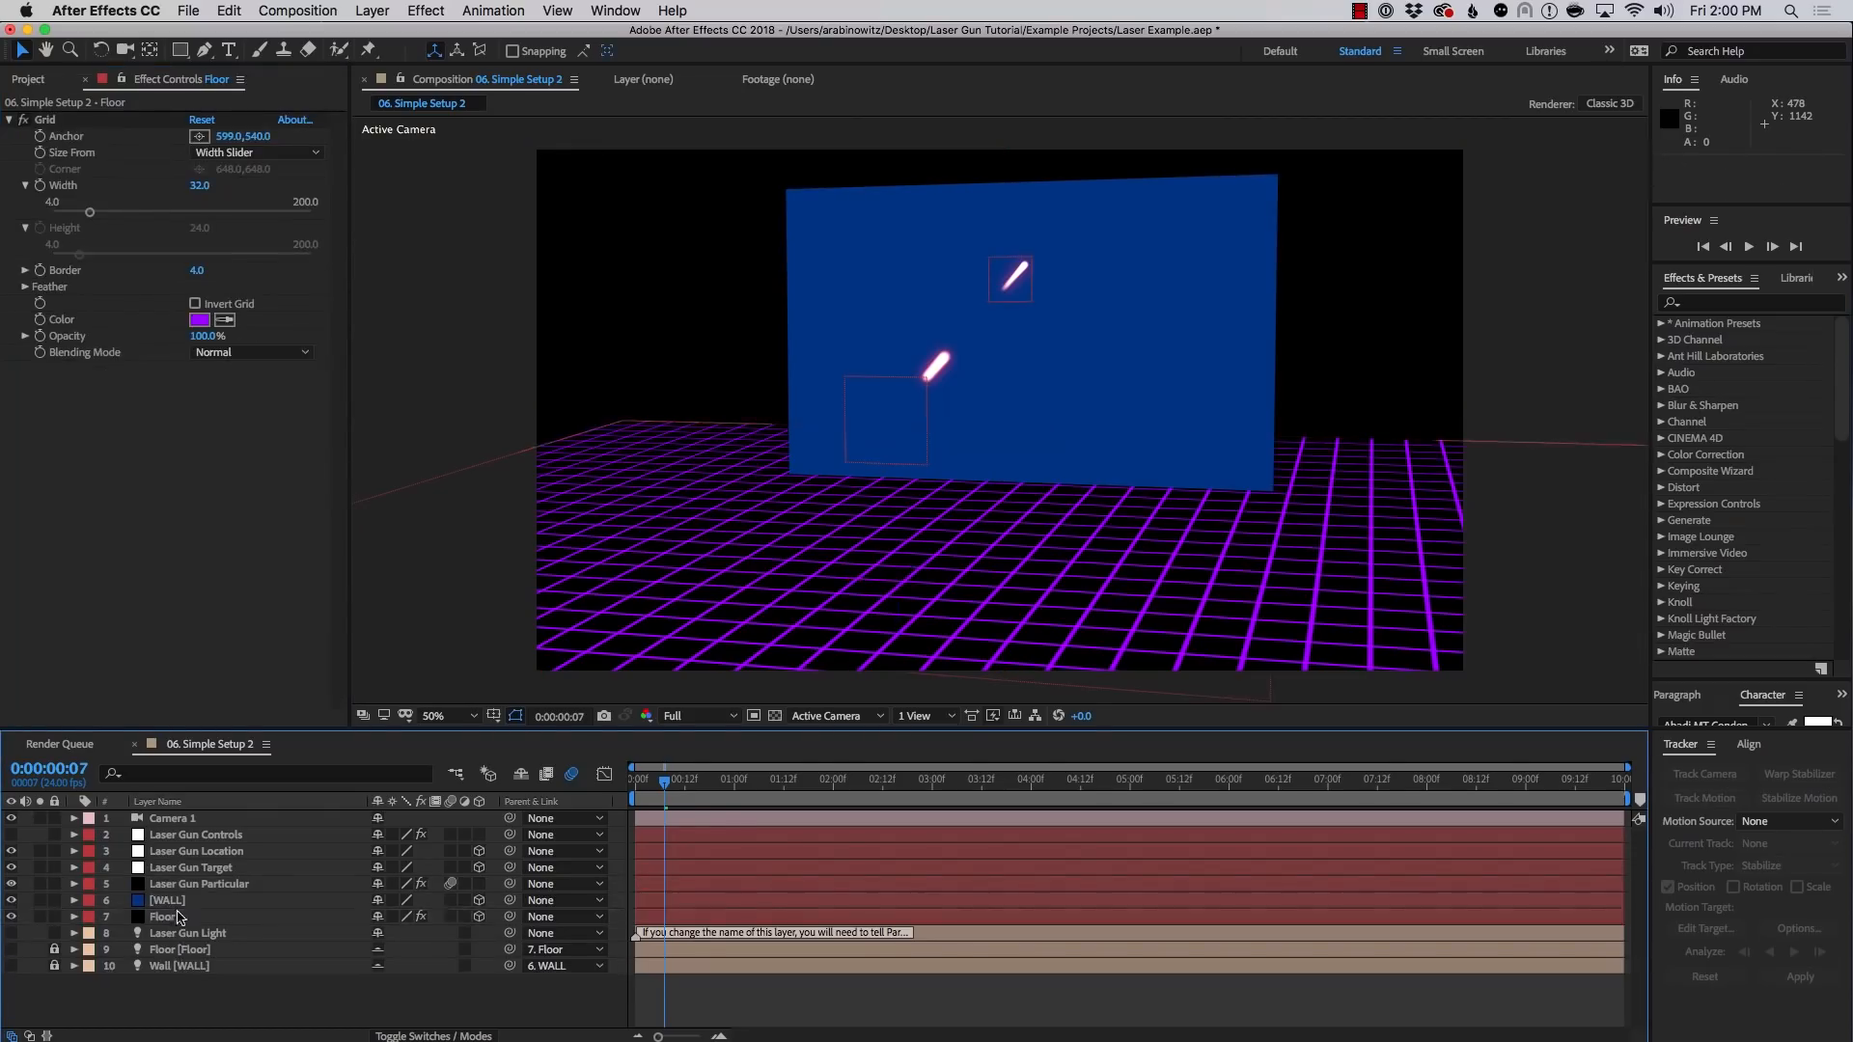
left_click(174, 901)
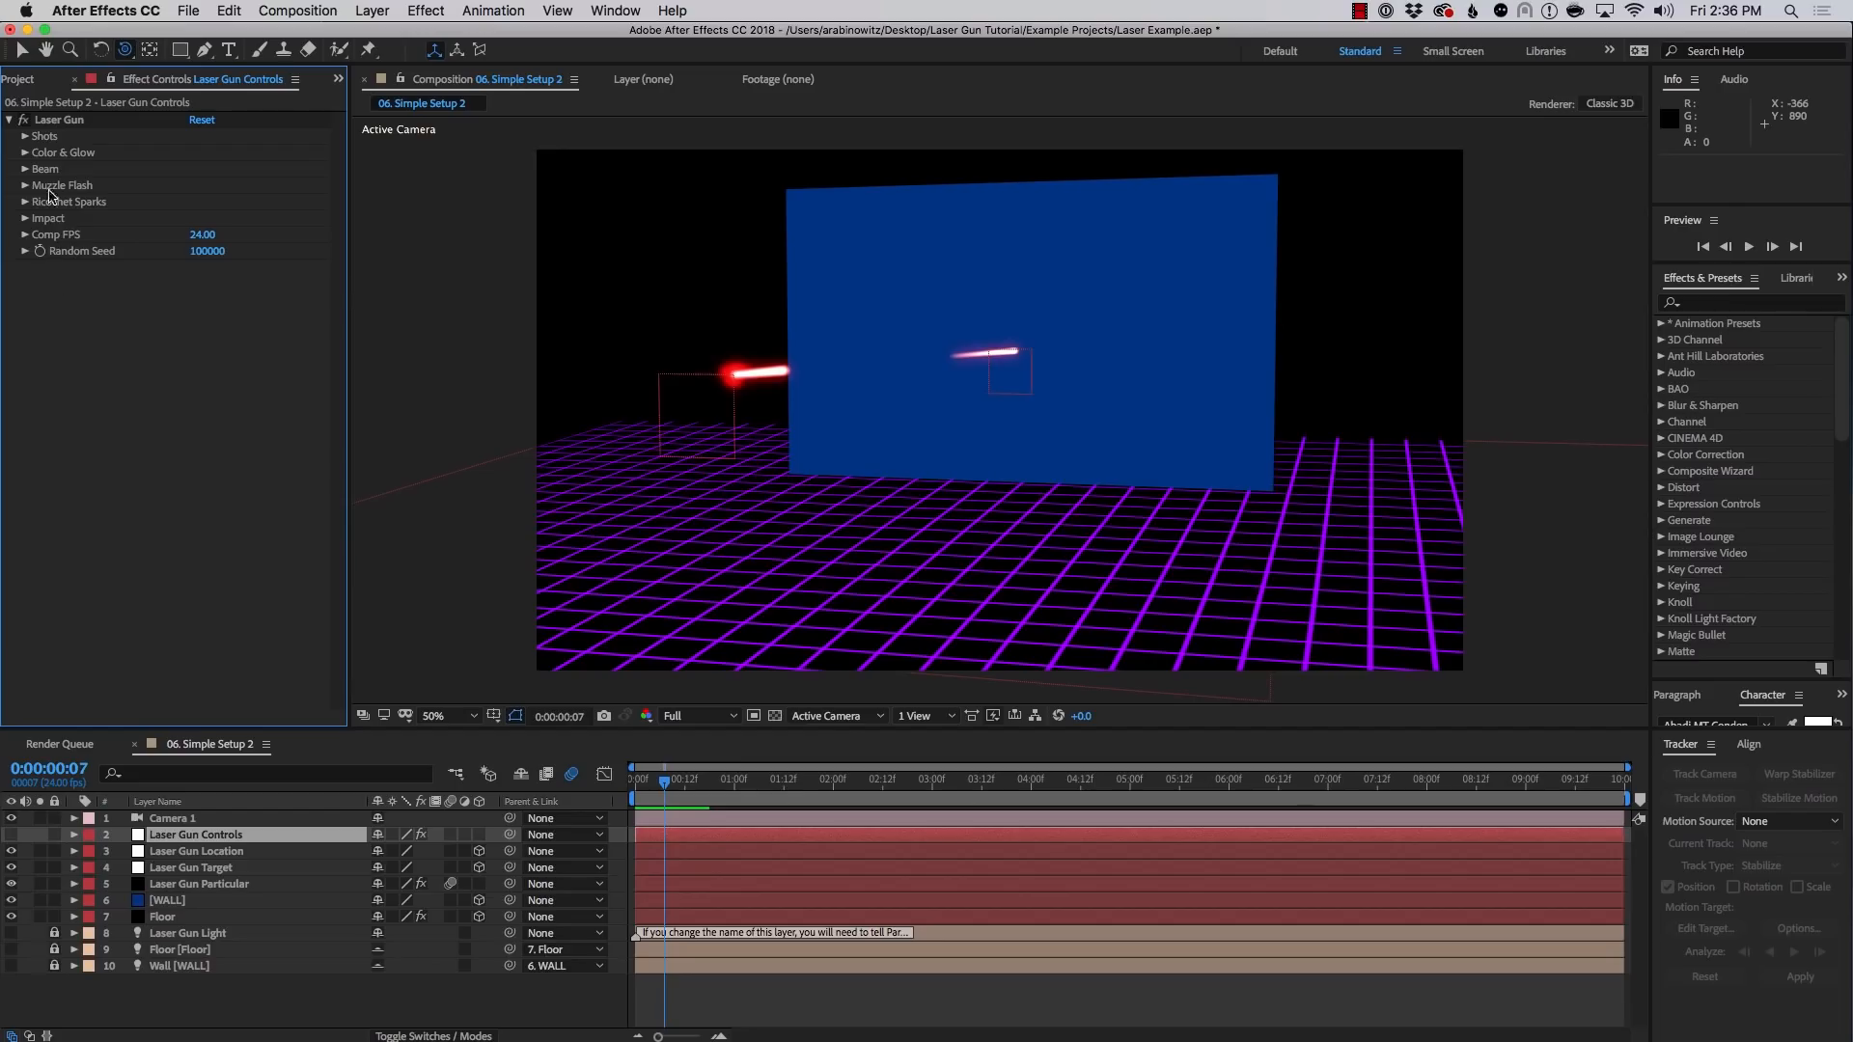
Expand the Laser Gun effect's Shots group and try Shots Per Second values of 8 and 24
left_click(26, 136)
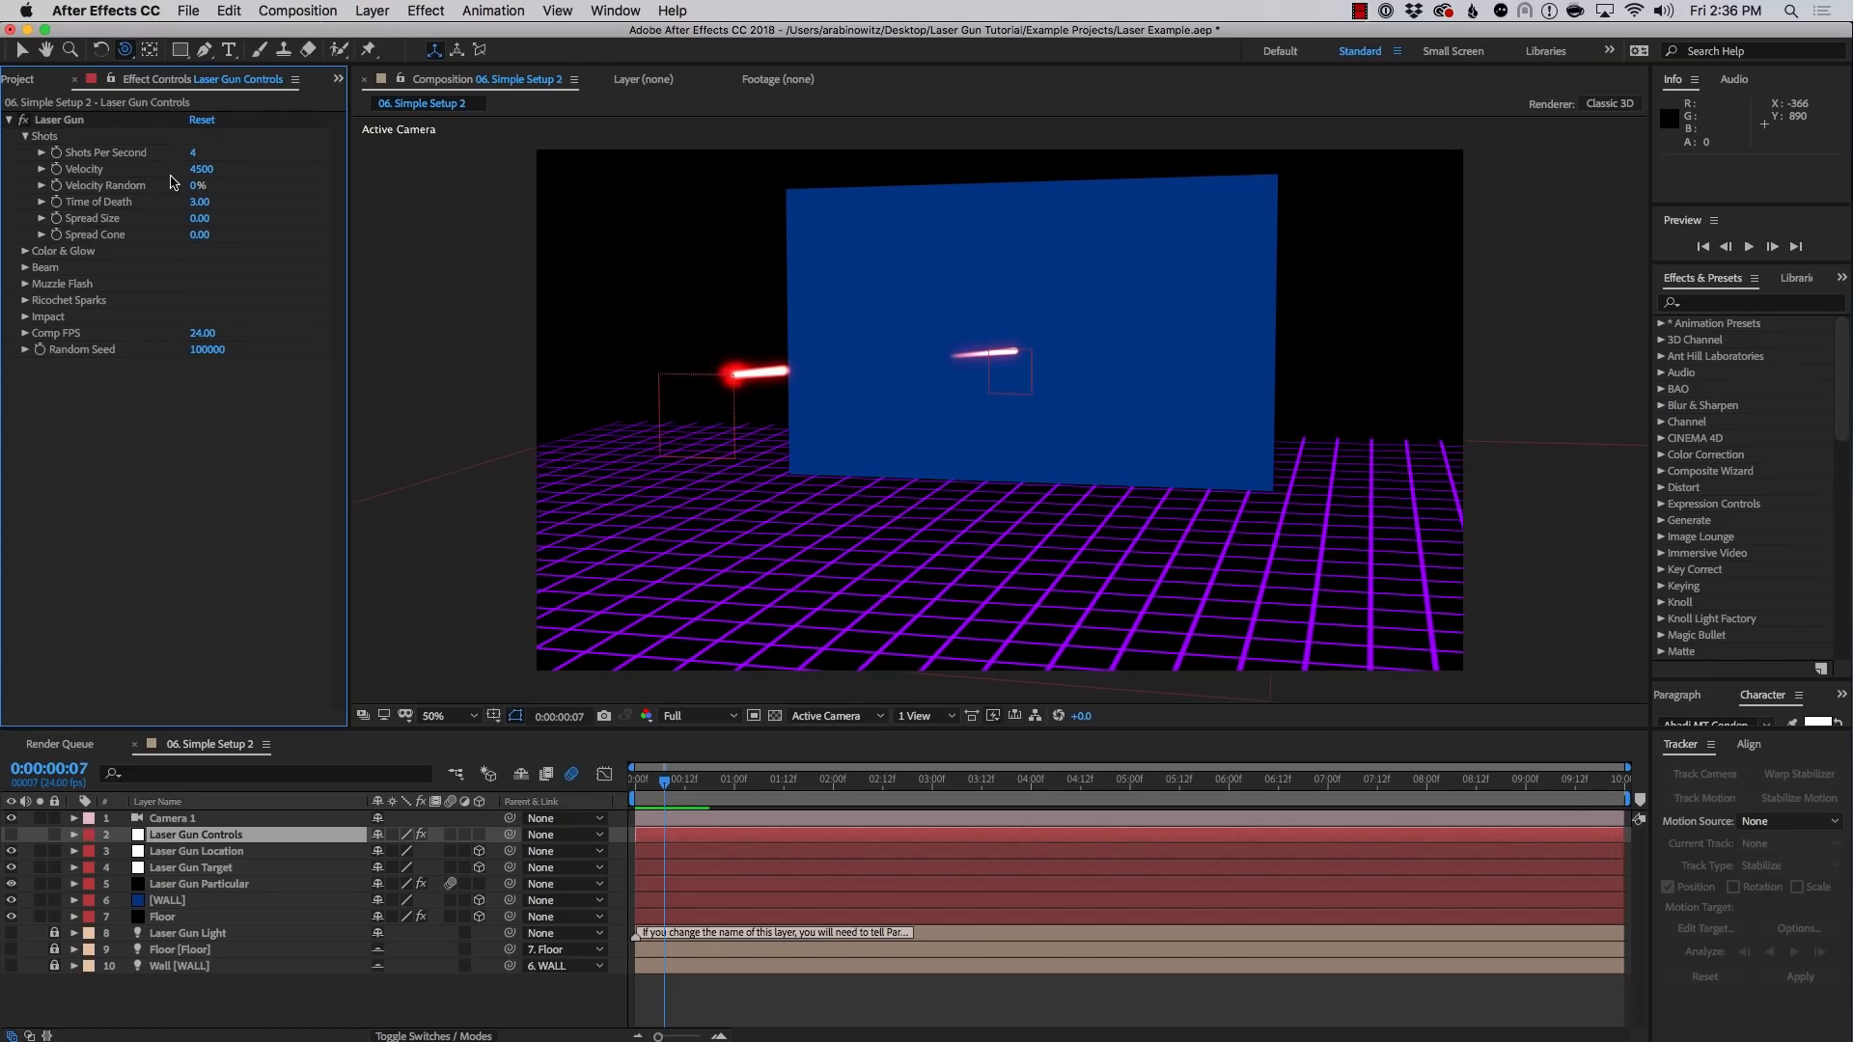
left_click(195, 153)
left_click(195, 152)
key("Return")
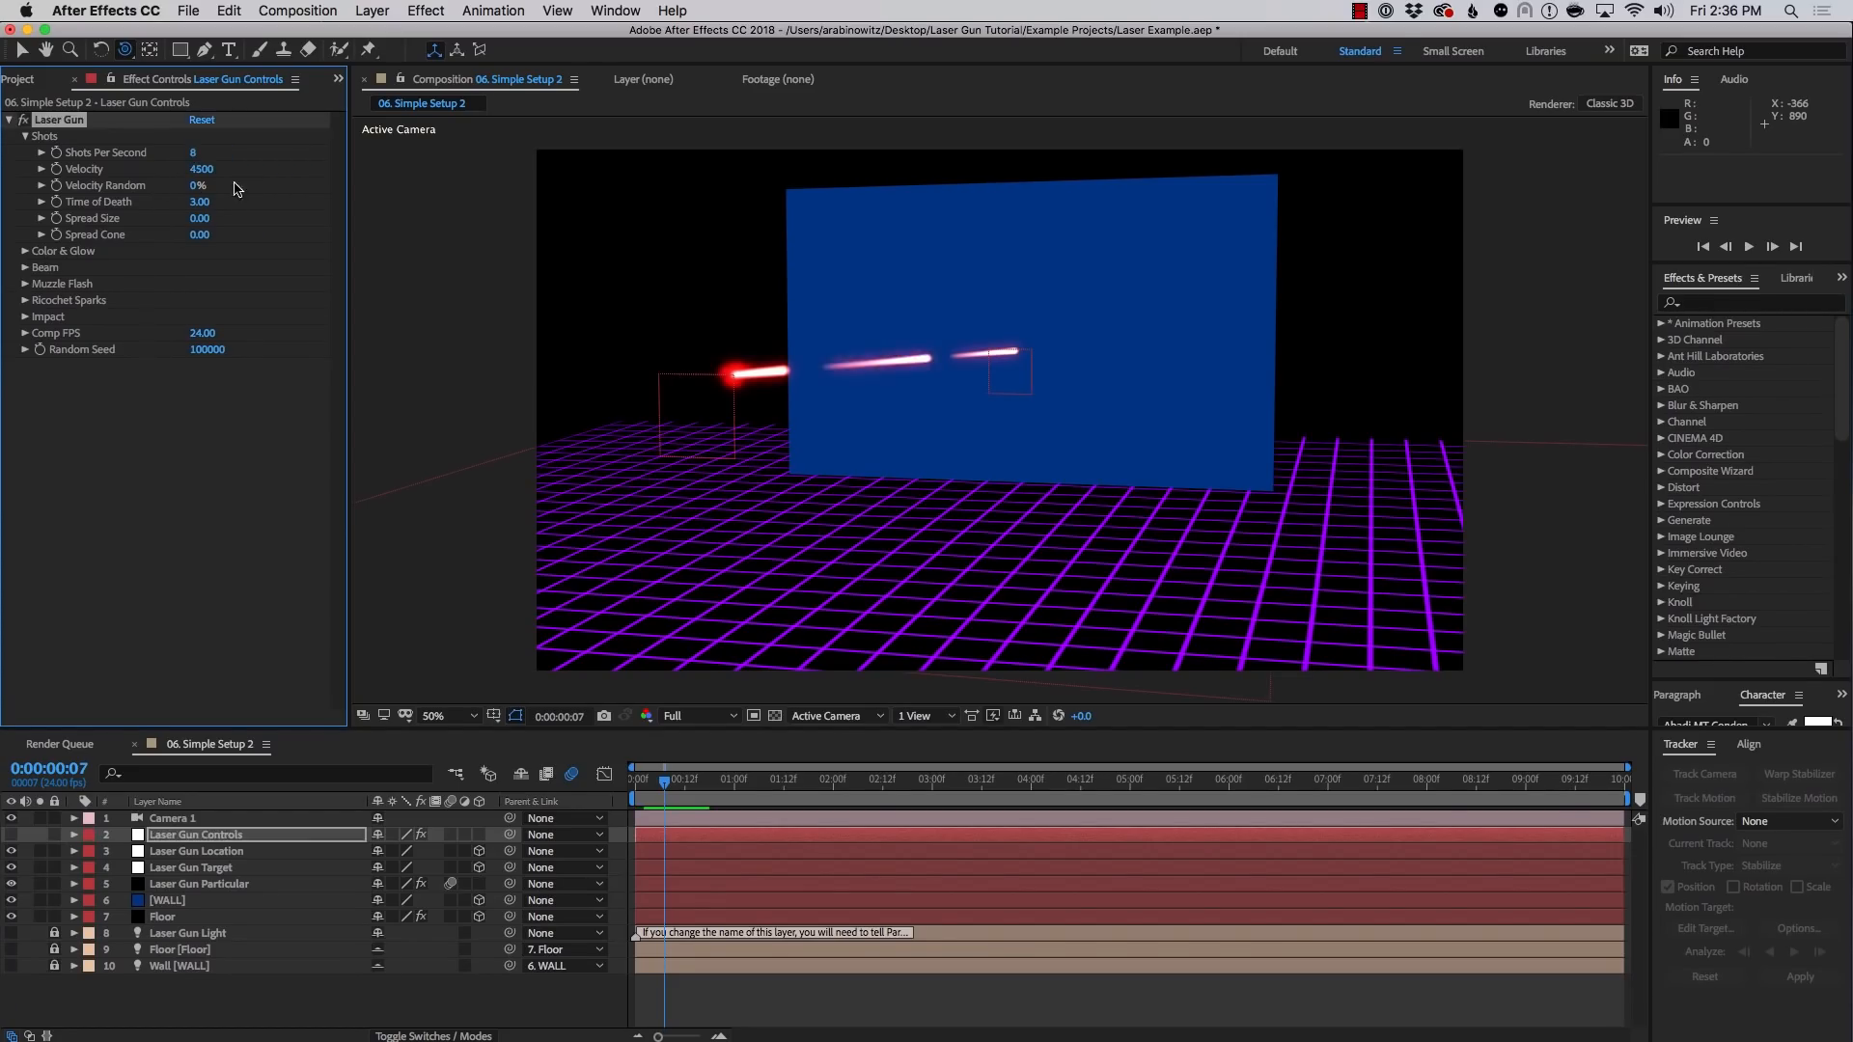
left_click(196, 152)
type("24")
key("Return")
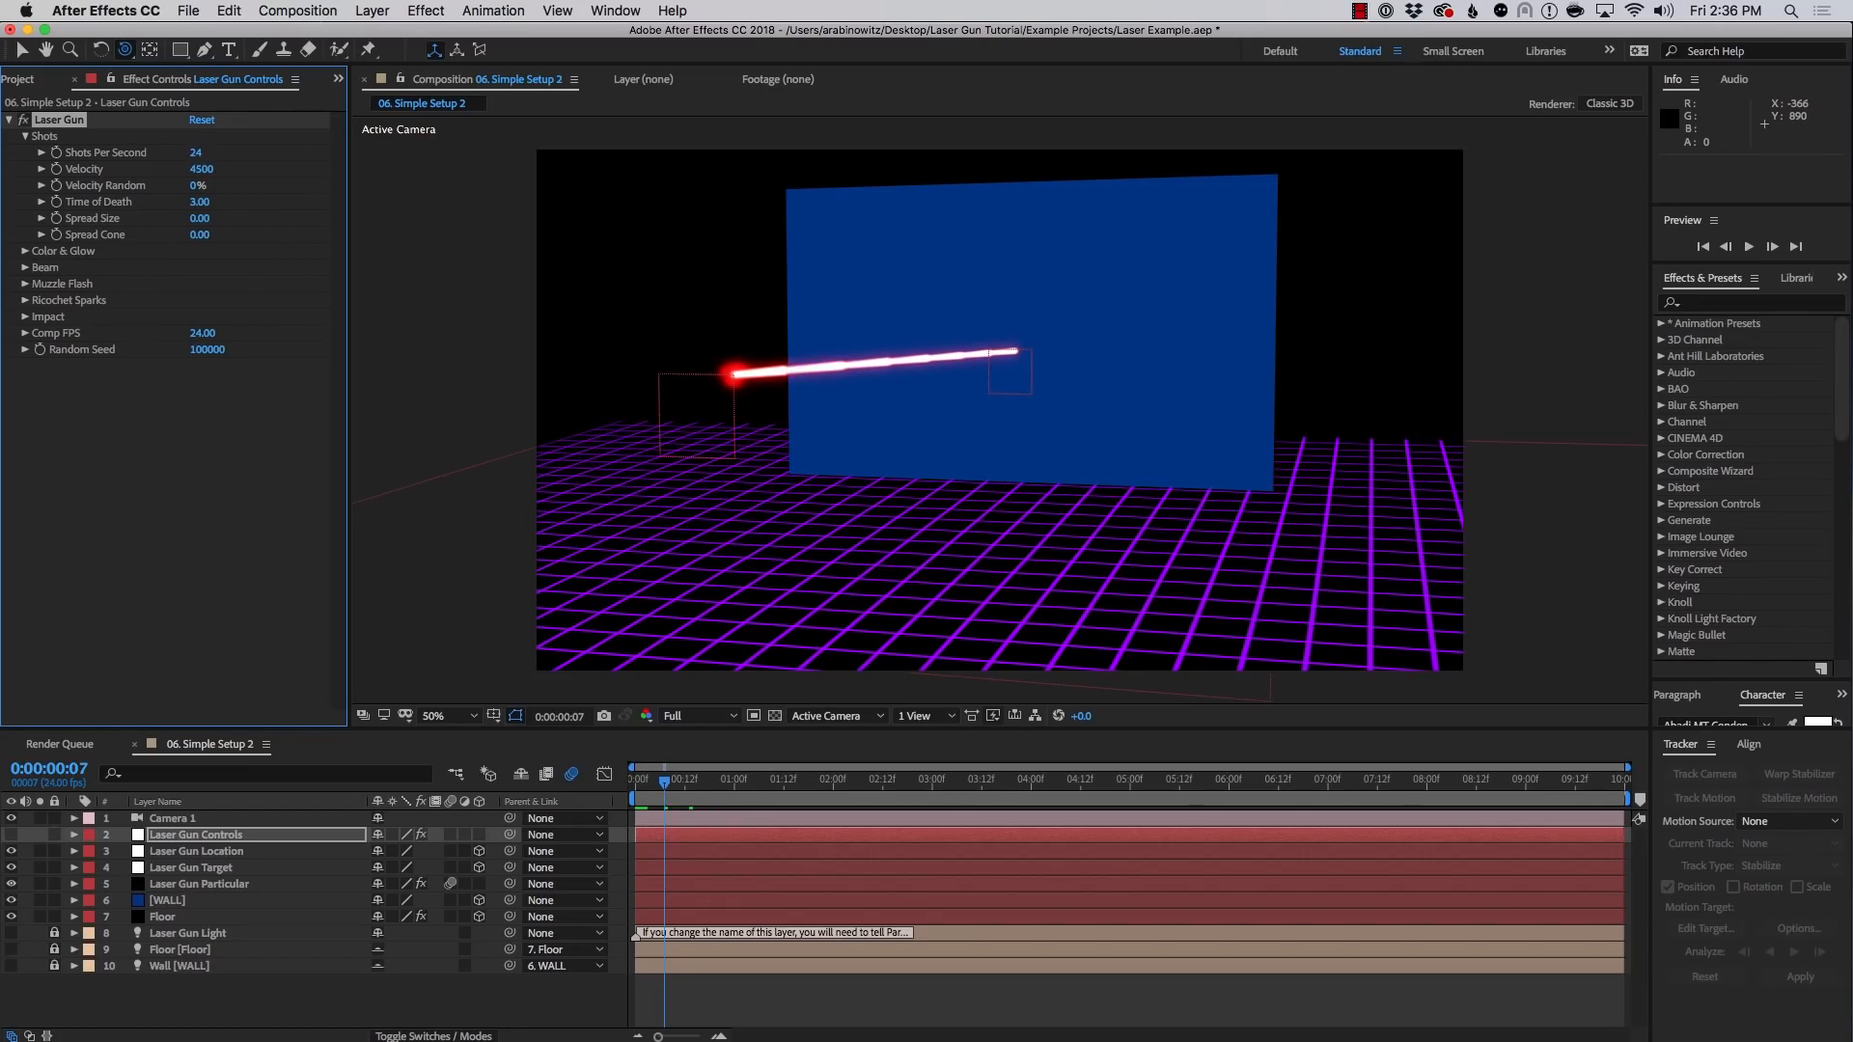
Try 12 Shots Per Second with Velocity 8300 and Velocity Random 98%, and reset the Laser Gun effect
left_click(196, 155)
type("12")
key("Return")
left_click_drag(227, 172, 323, 195)
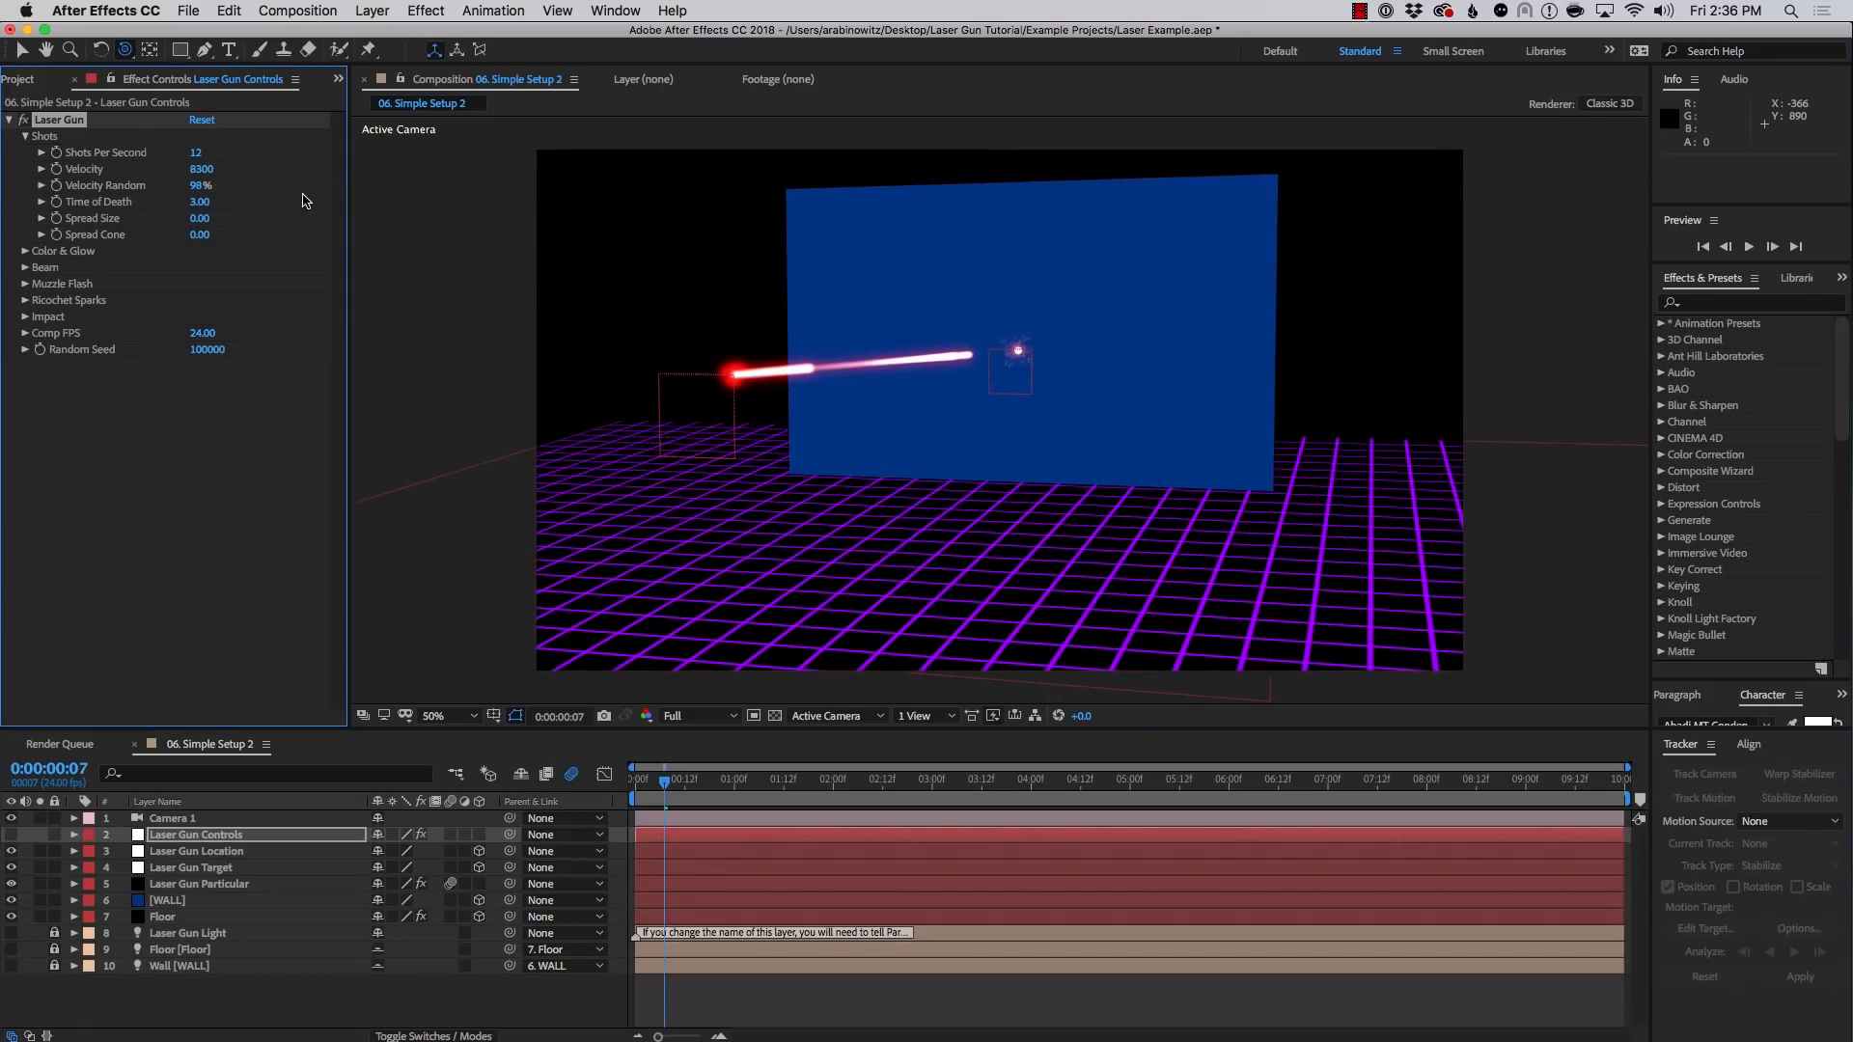
left_click(202, 120)
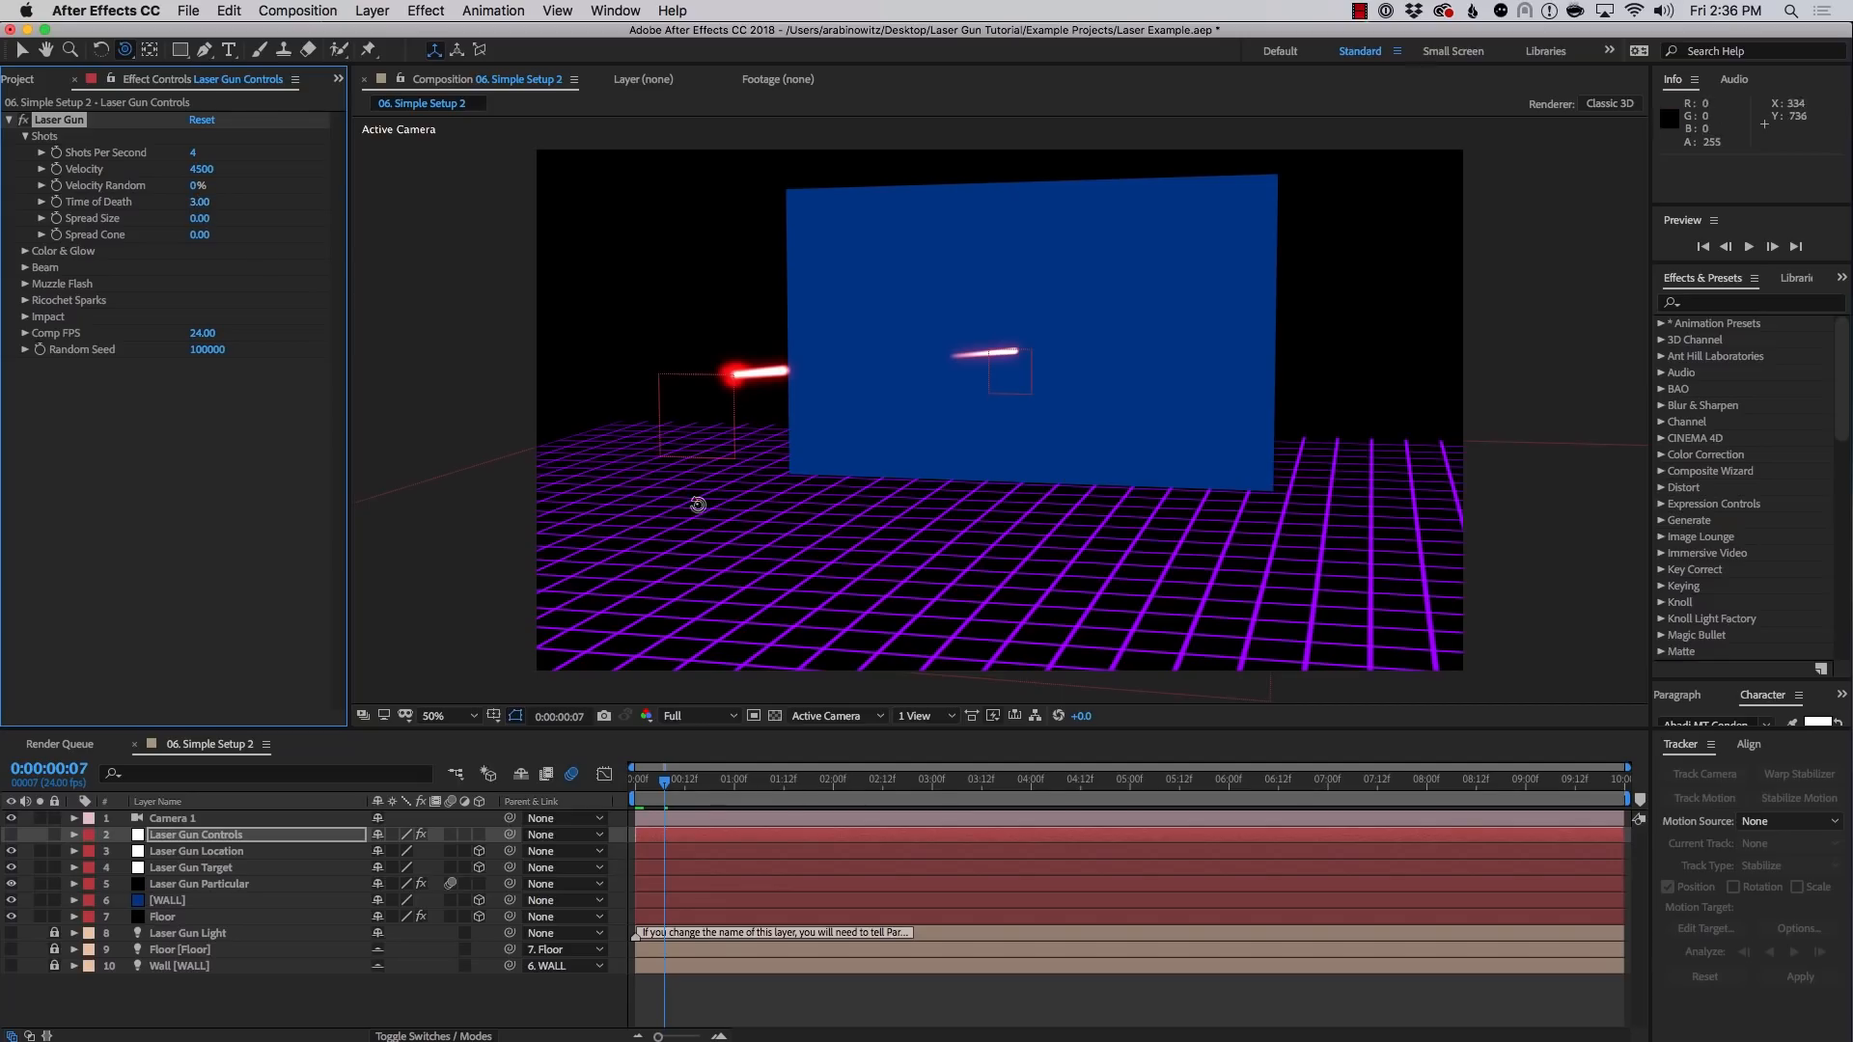
Orbit Camera 1 around the scene and preview the shots with Time of Death set to 0.06
mouse_move(699, 505)
left_mouse_down()
mouse_move(748, 505)
mouse_move(715, 512)
left_mouse_up()
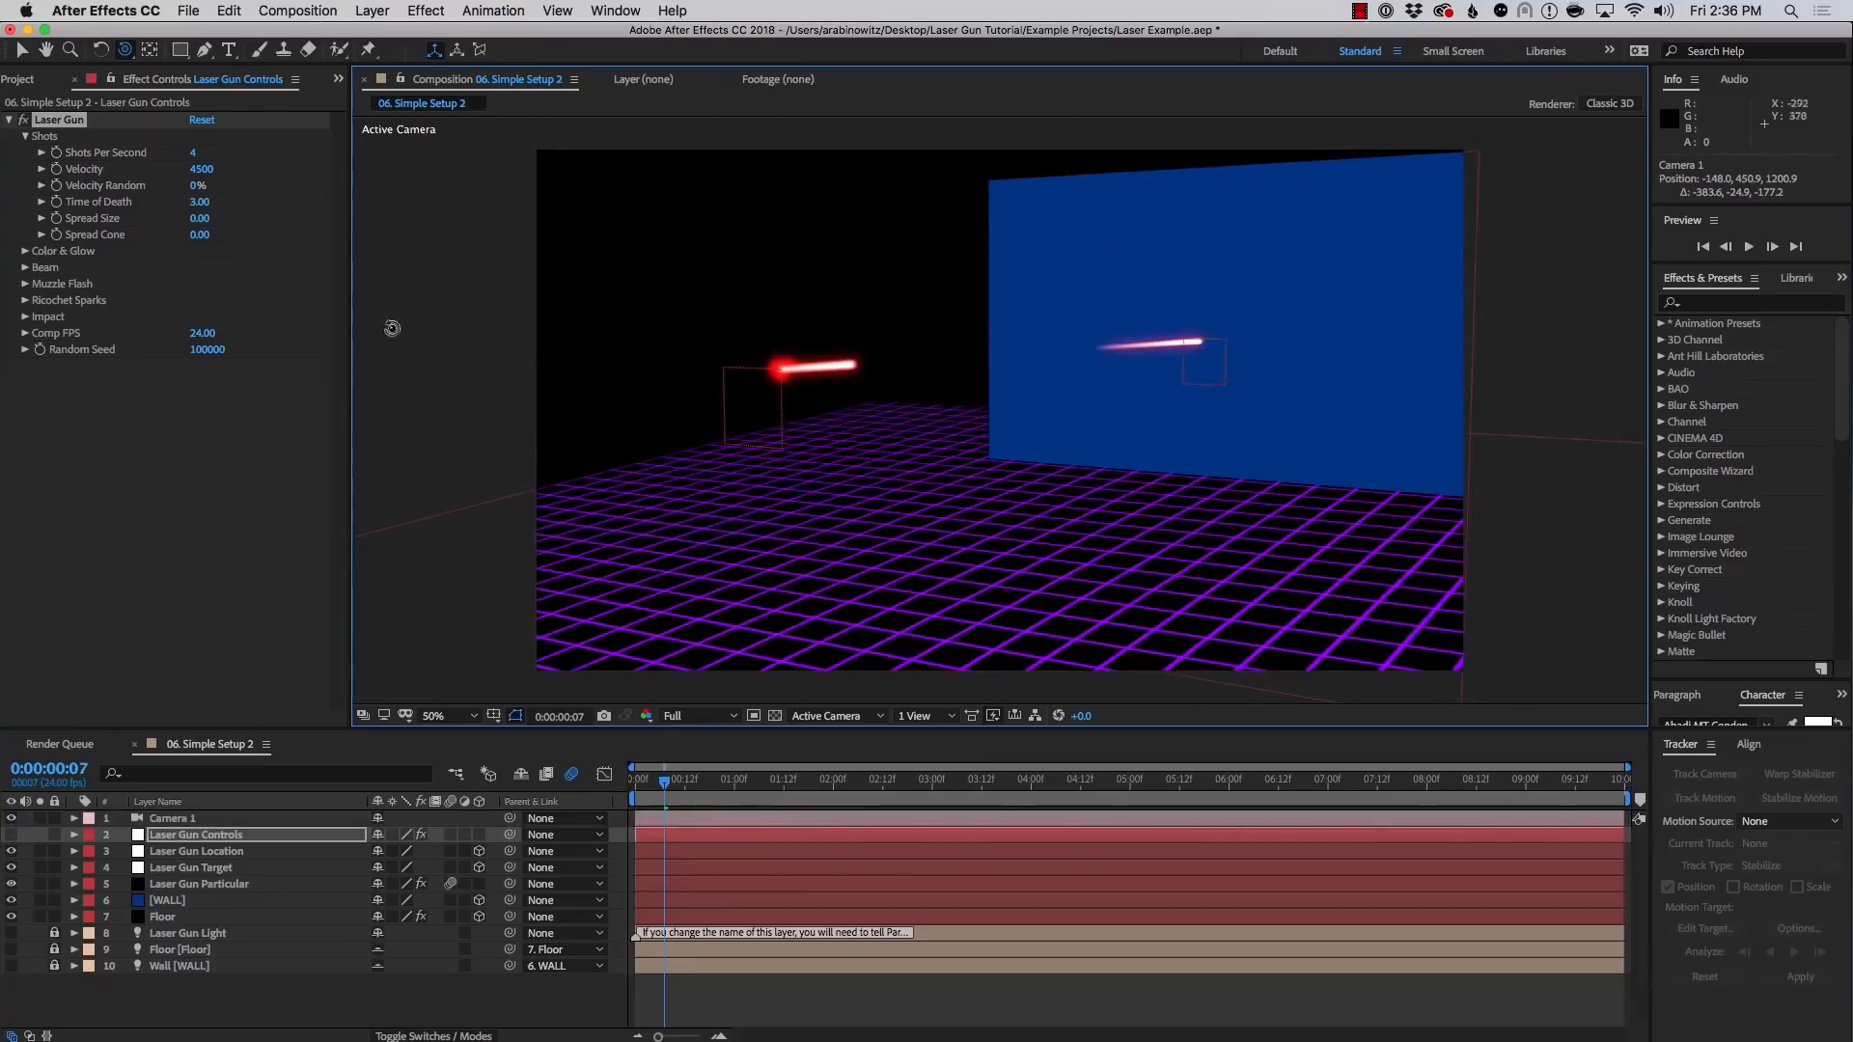
left_click(199, 202)
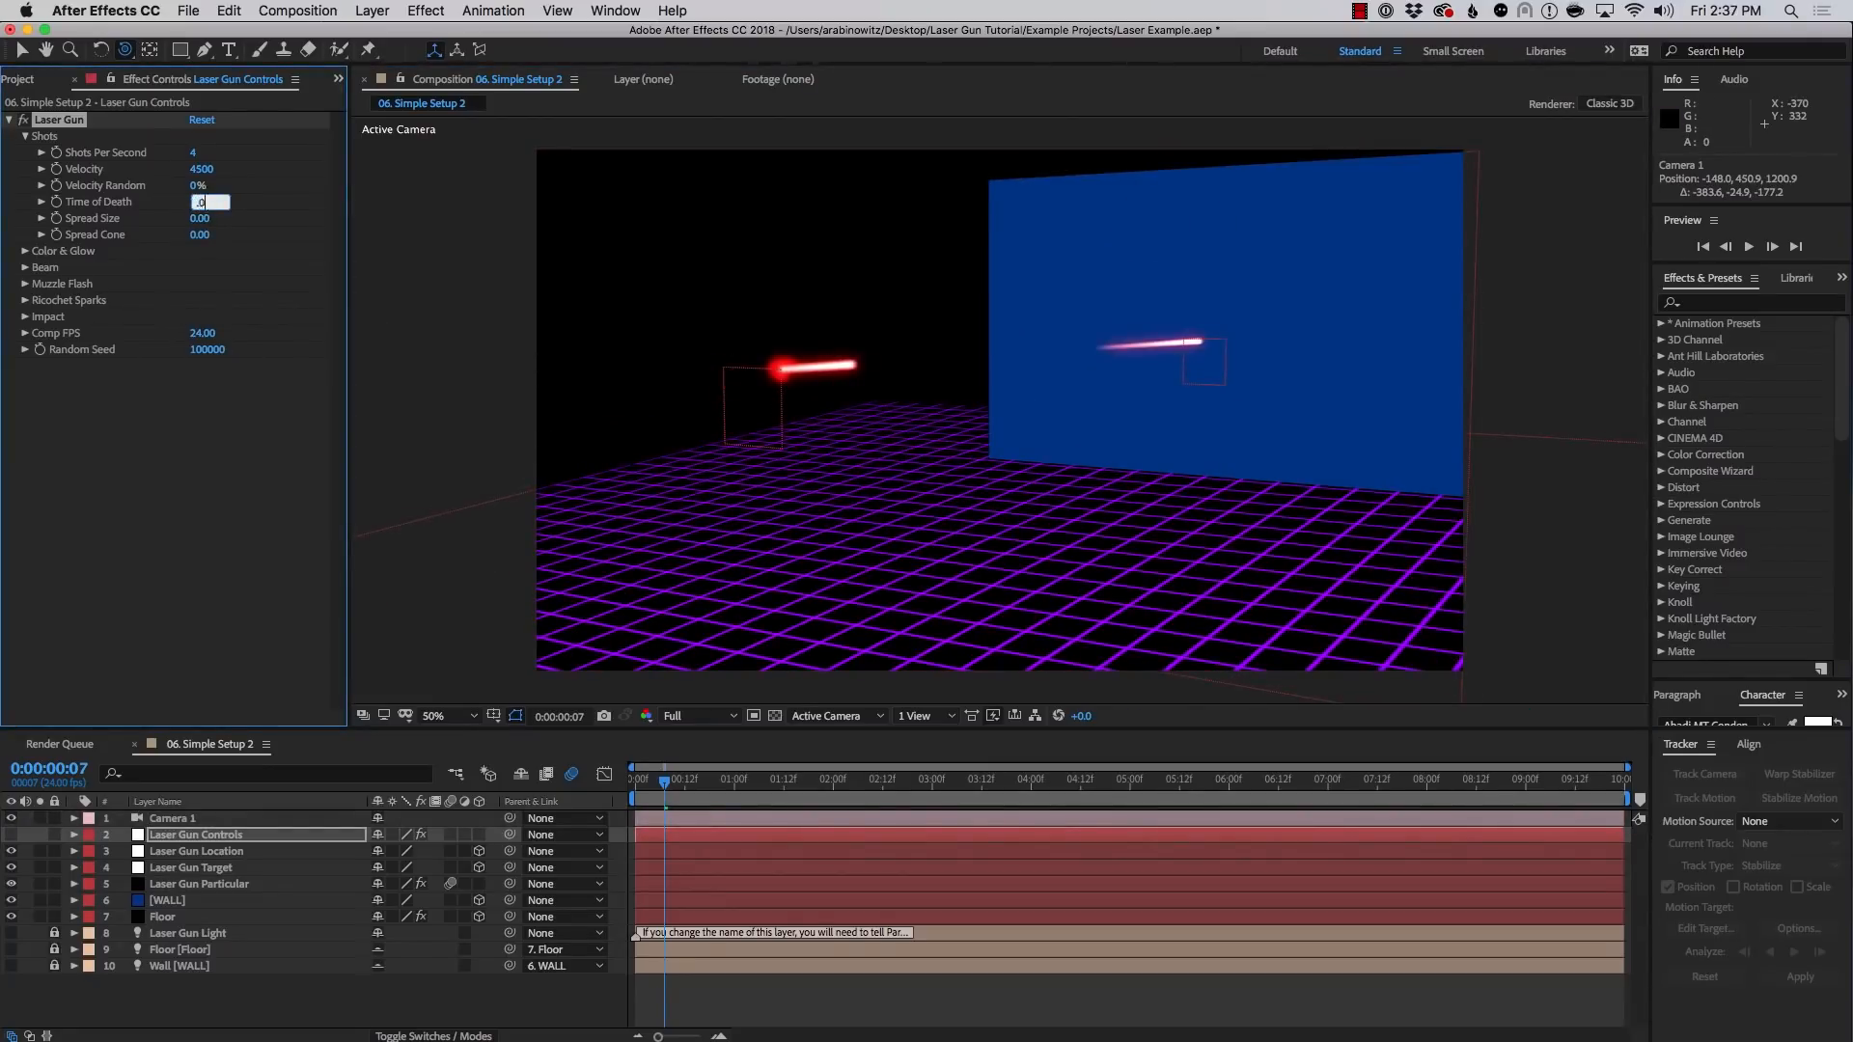
key("Return")
key("space")
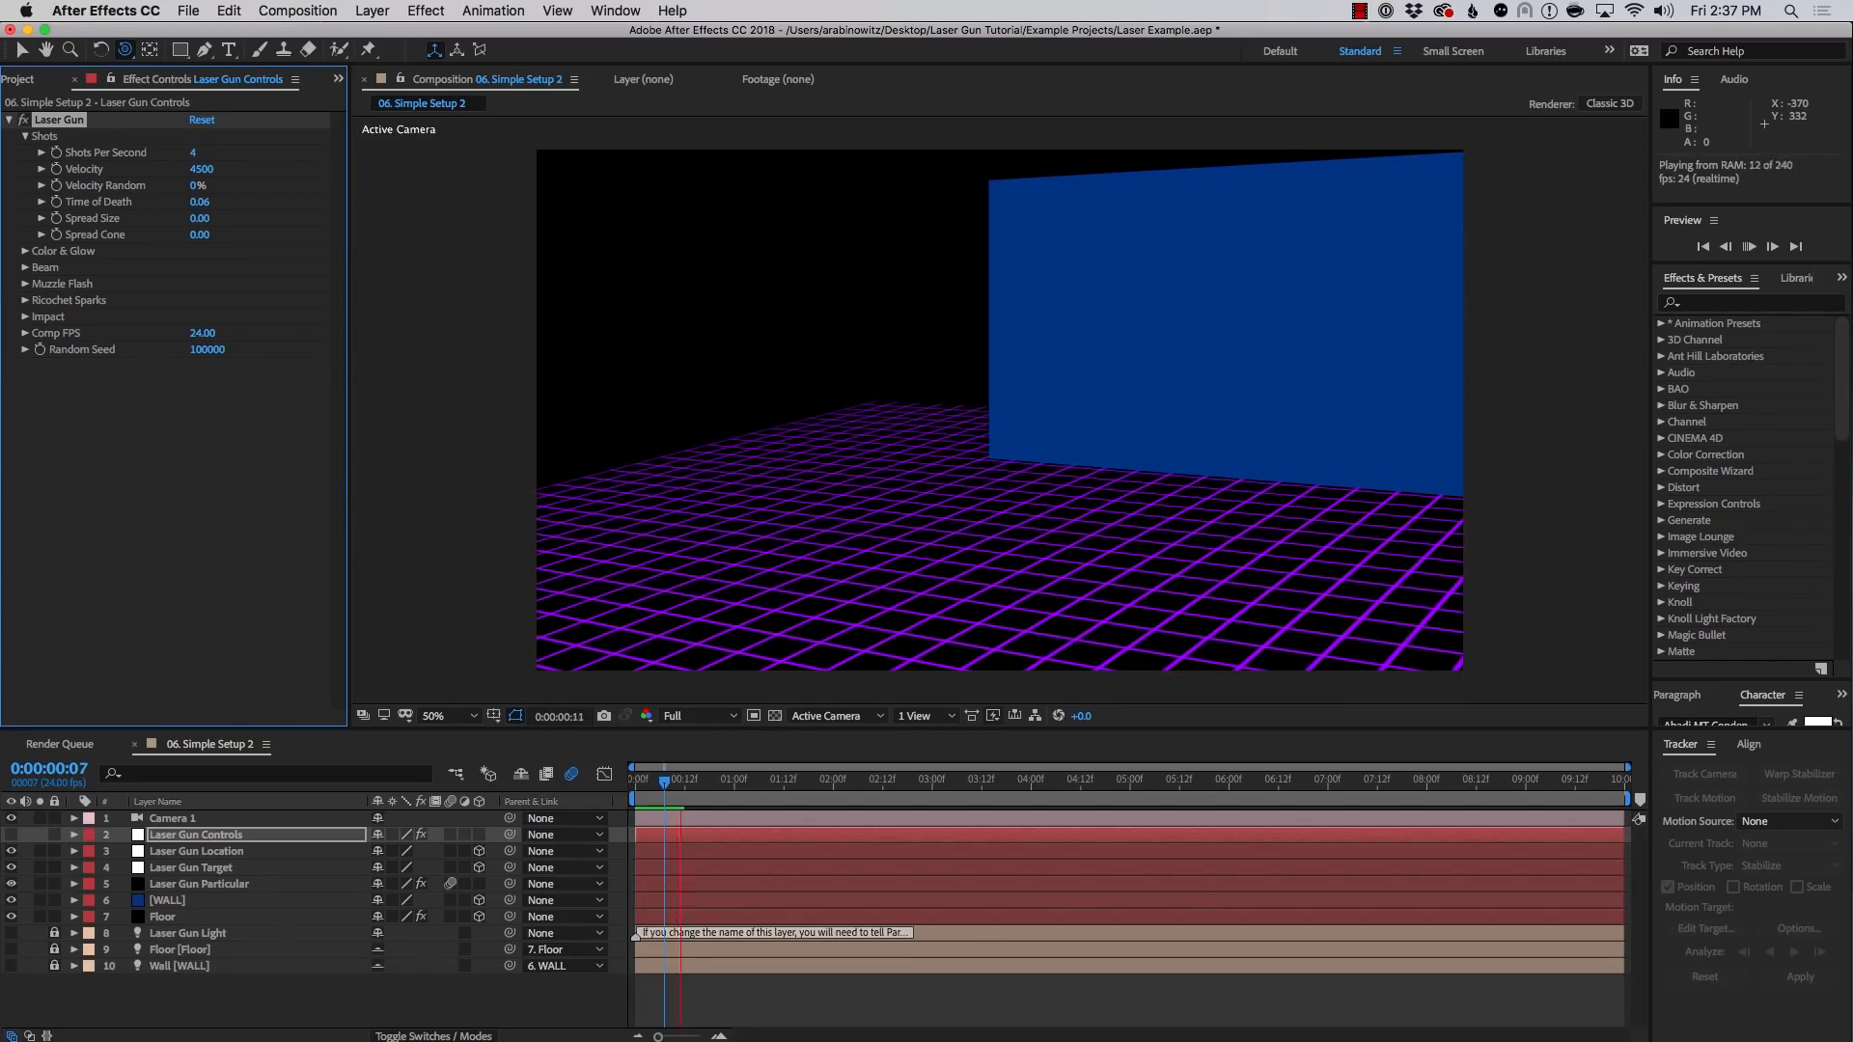
key("space")
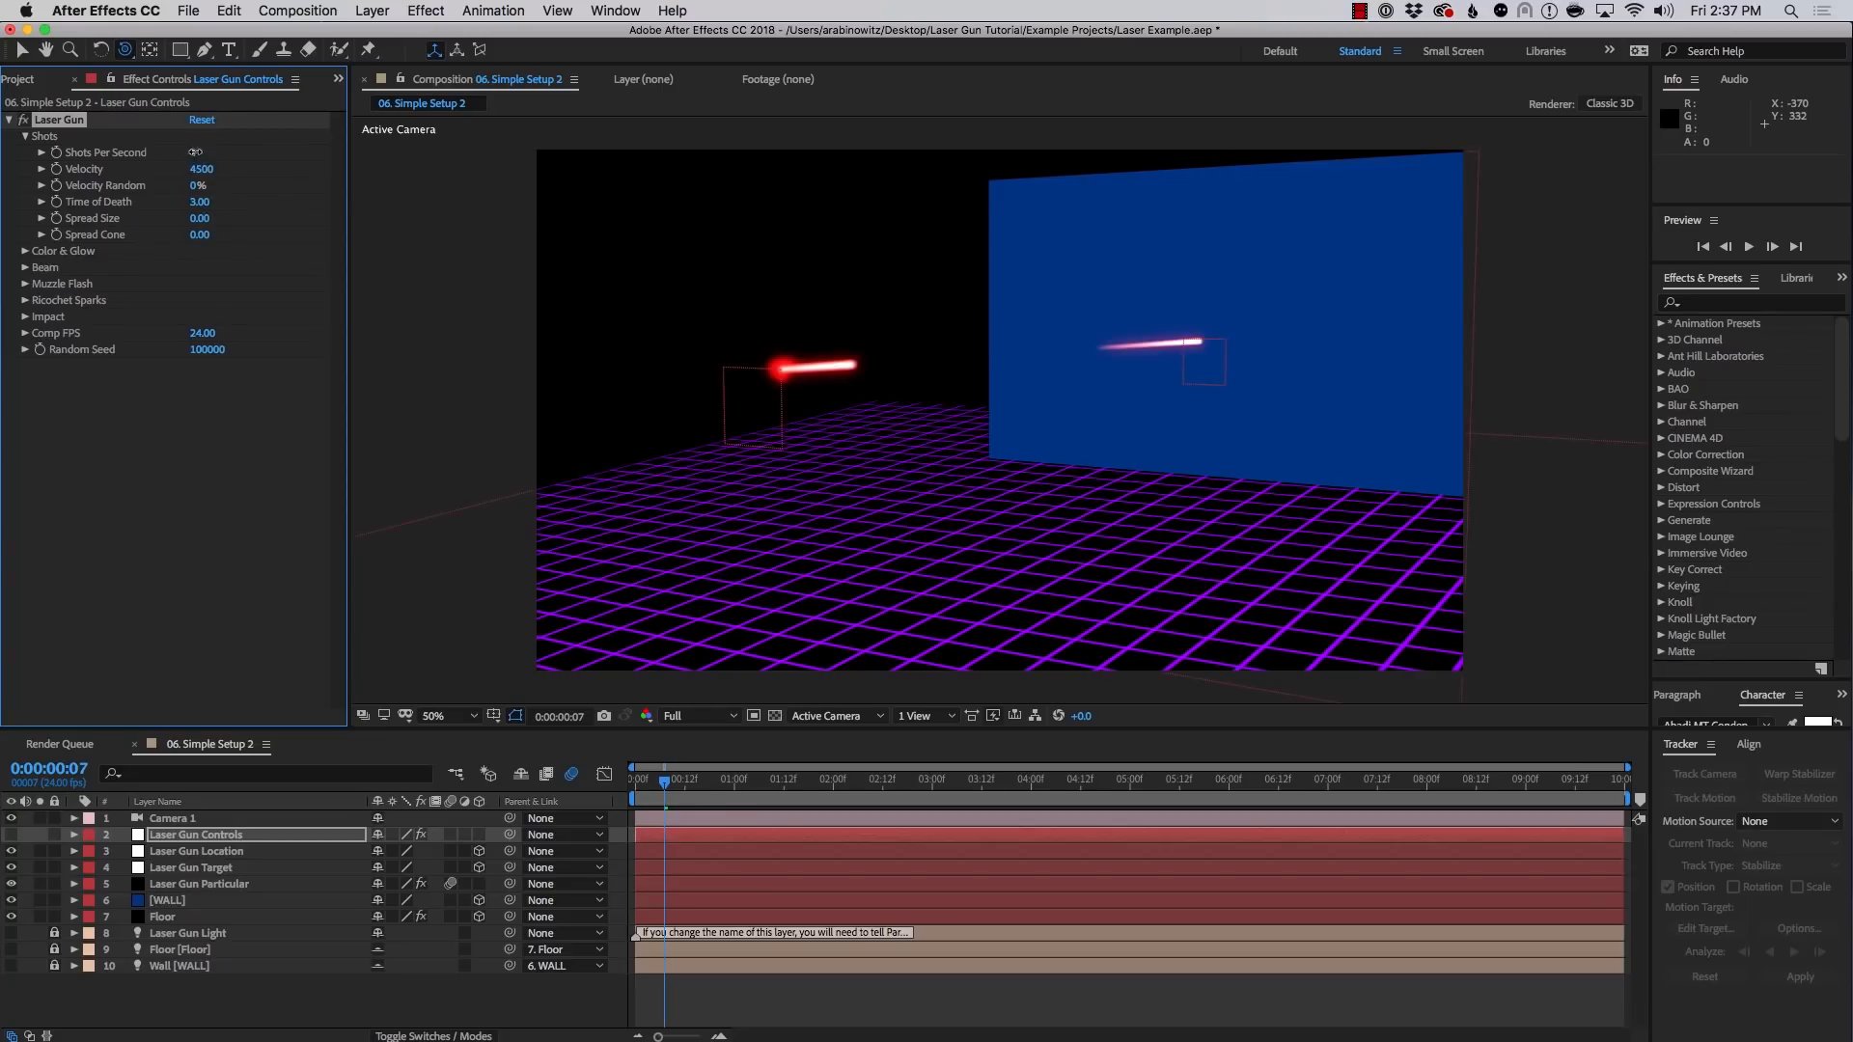
Raise Shots Per Second to 51 and Spread Size to 79, and preview the parallel shots
left_click_drag(195, 152, 241, 153)
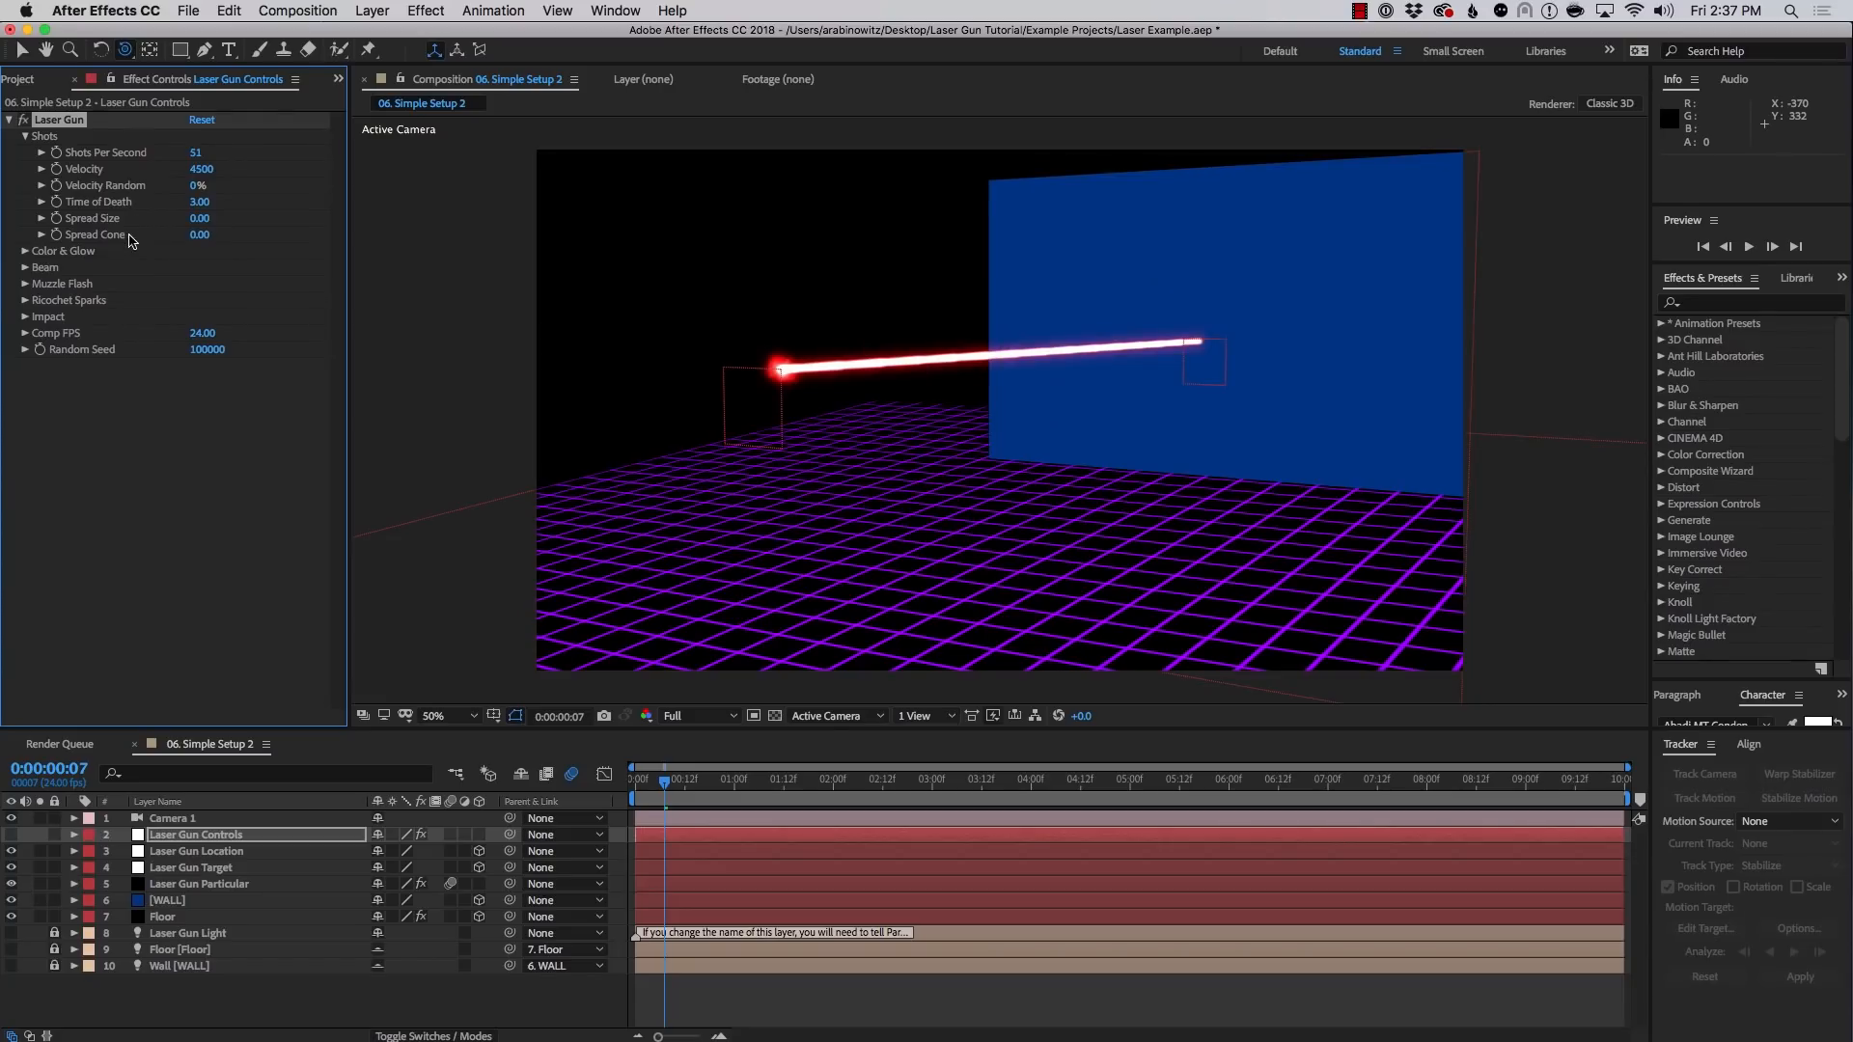
left_click_drag(198, 218, 277, 220)
key("space")
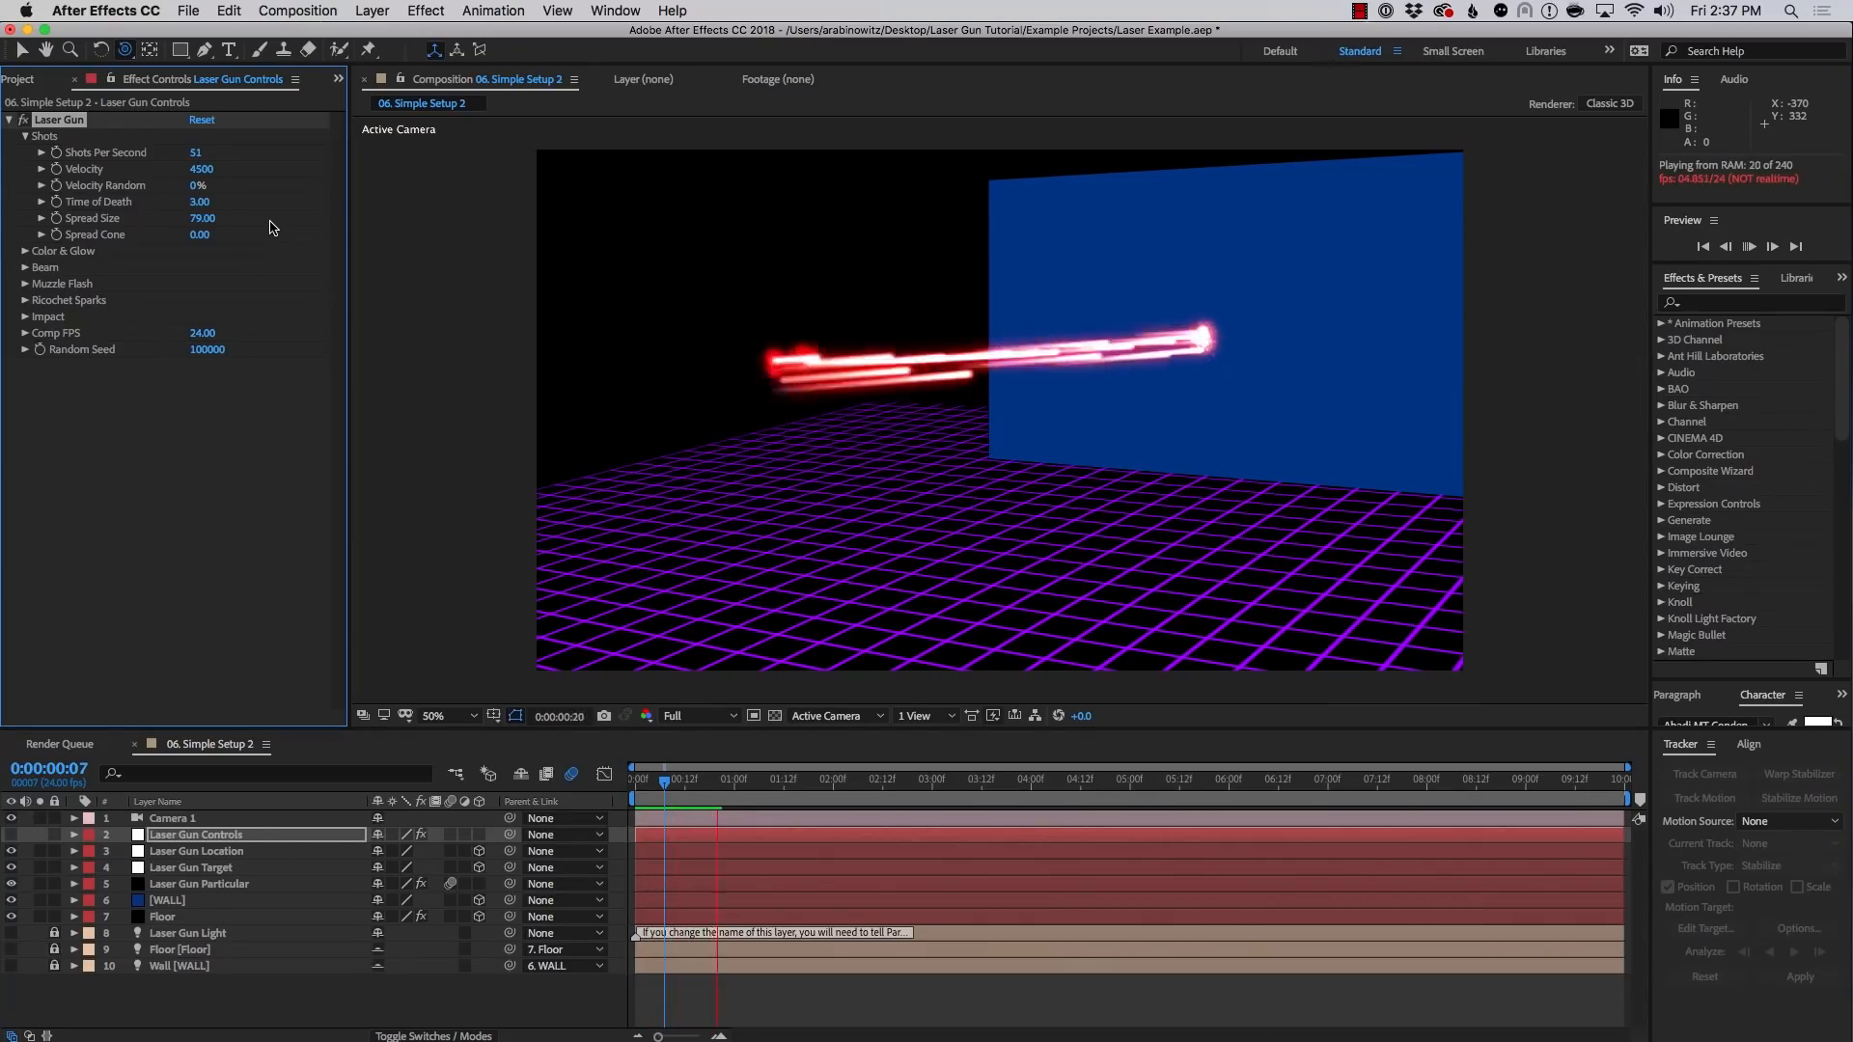
key("space")
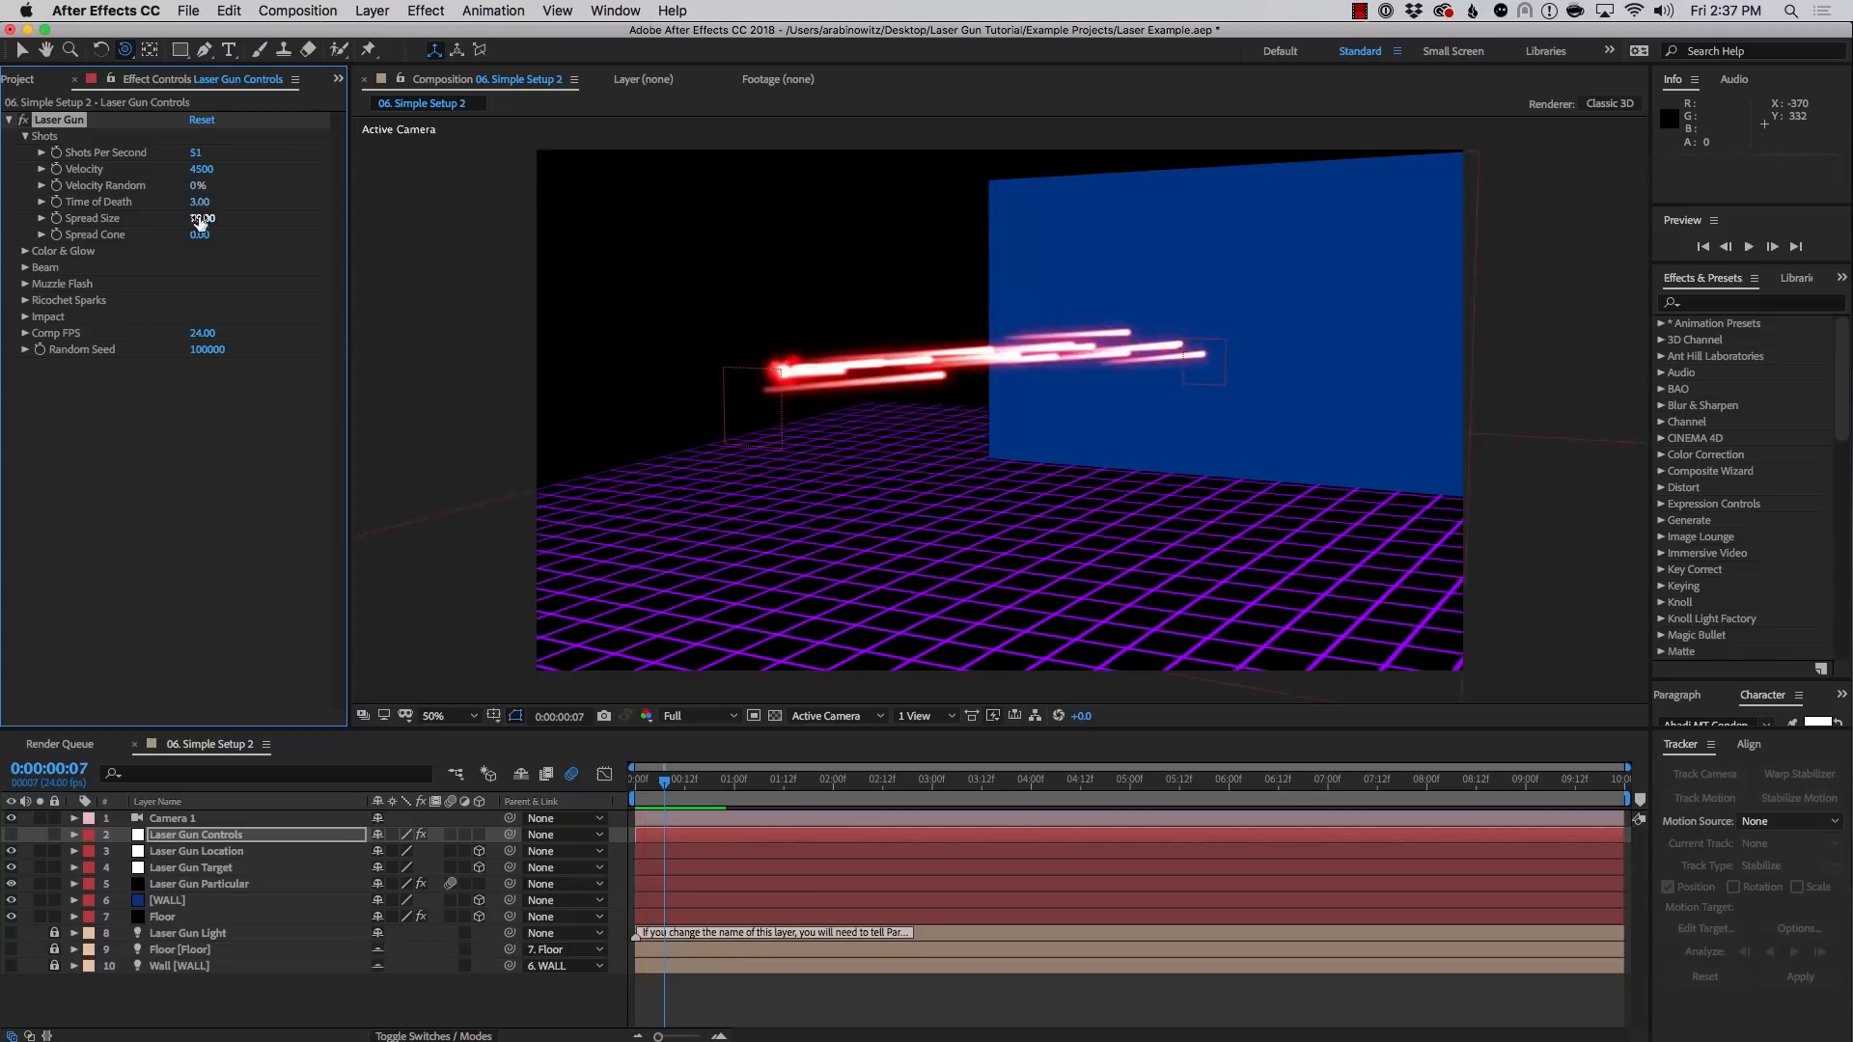
Set Spread Size to 0, preview the shots with Spread Cone at 29, and reset the Laser Gun effect
left_click(199, 218)
key("Return")
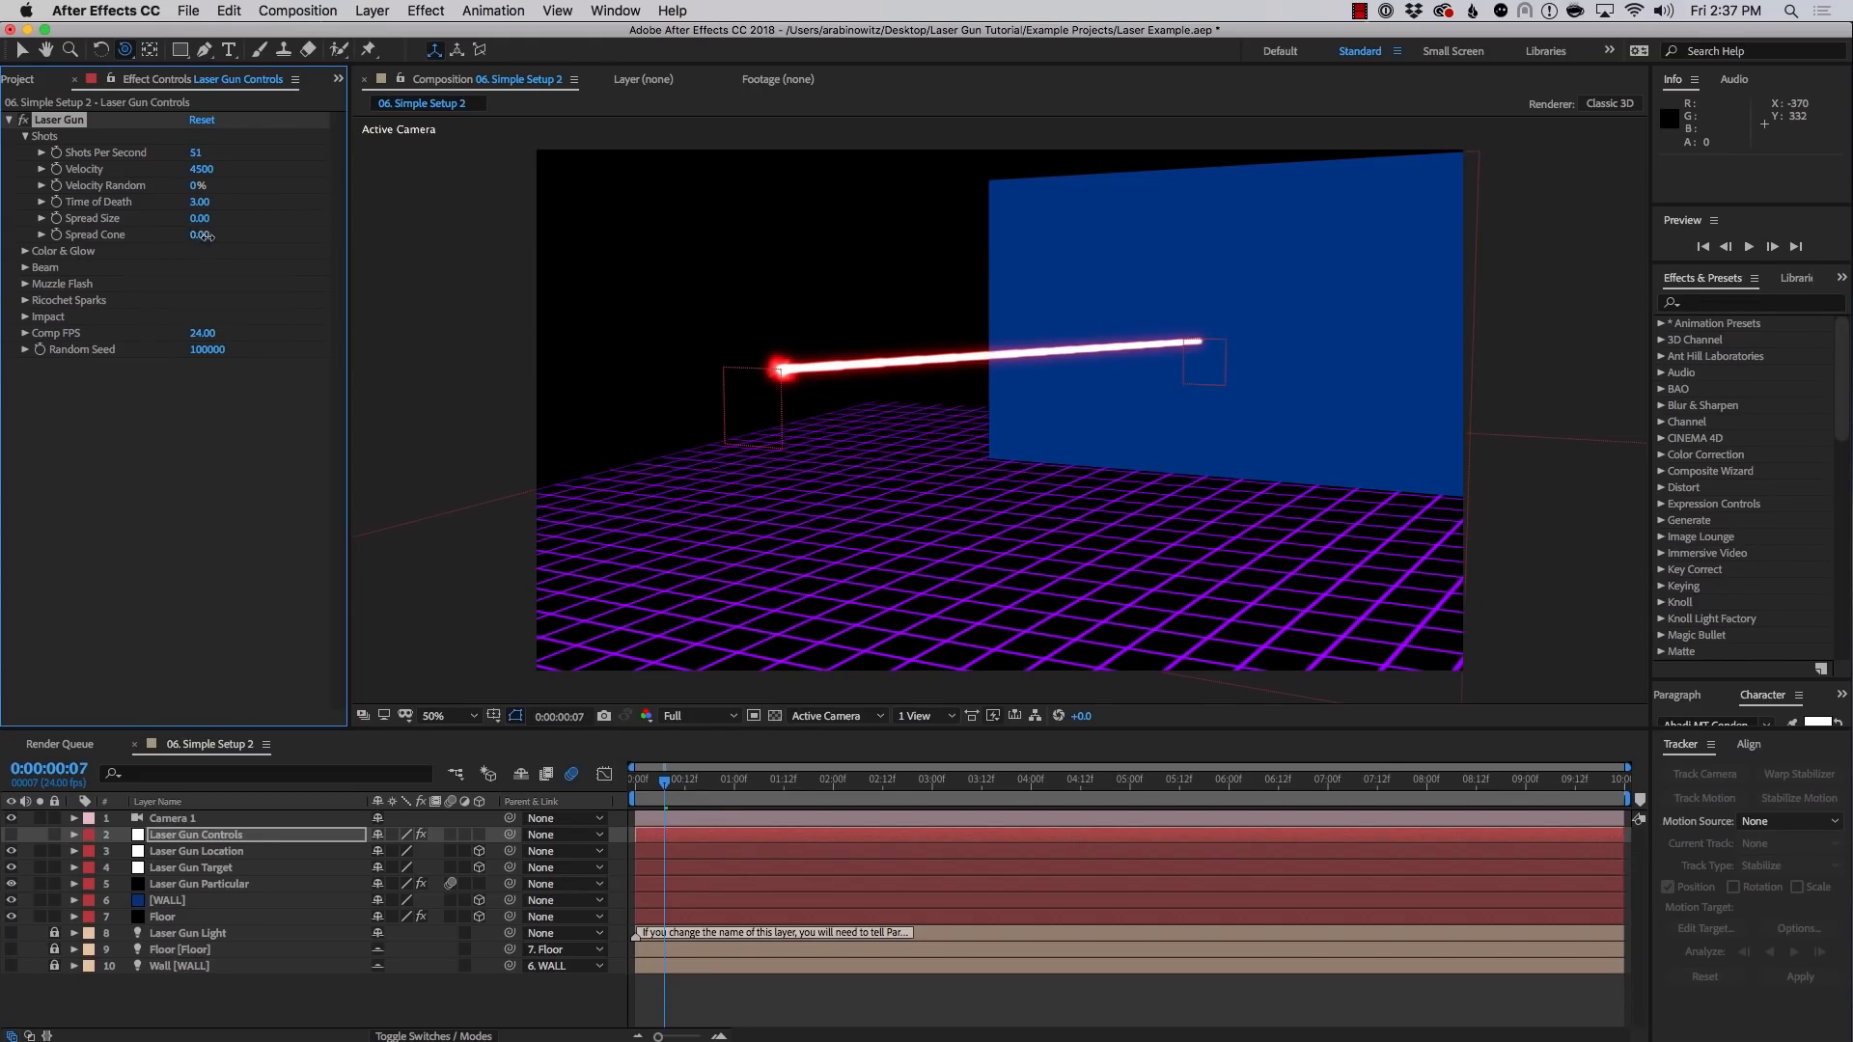
left_click_drag(204, 238, 236, 241)
key("space")
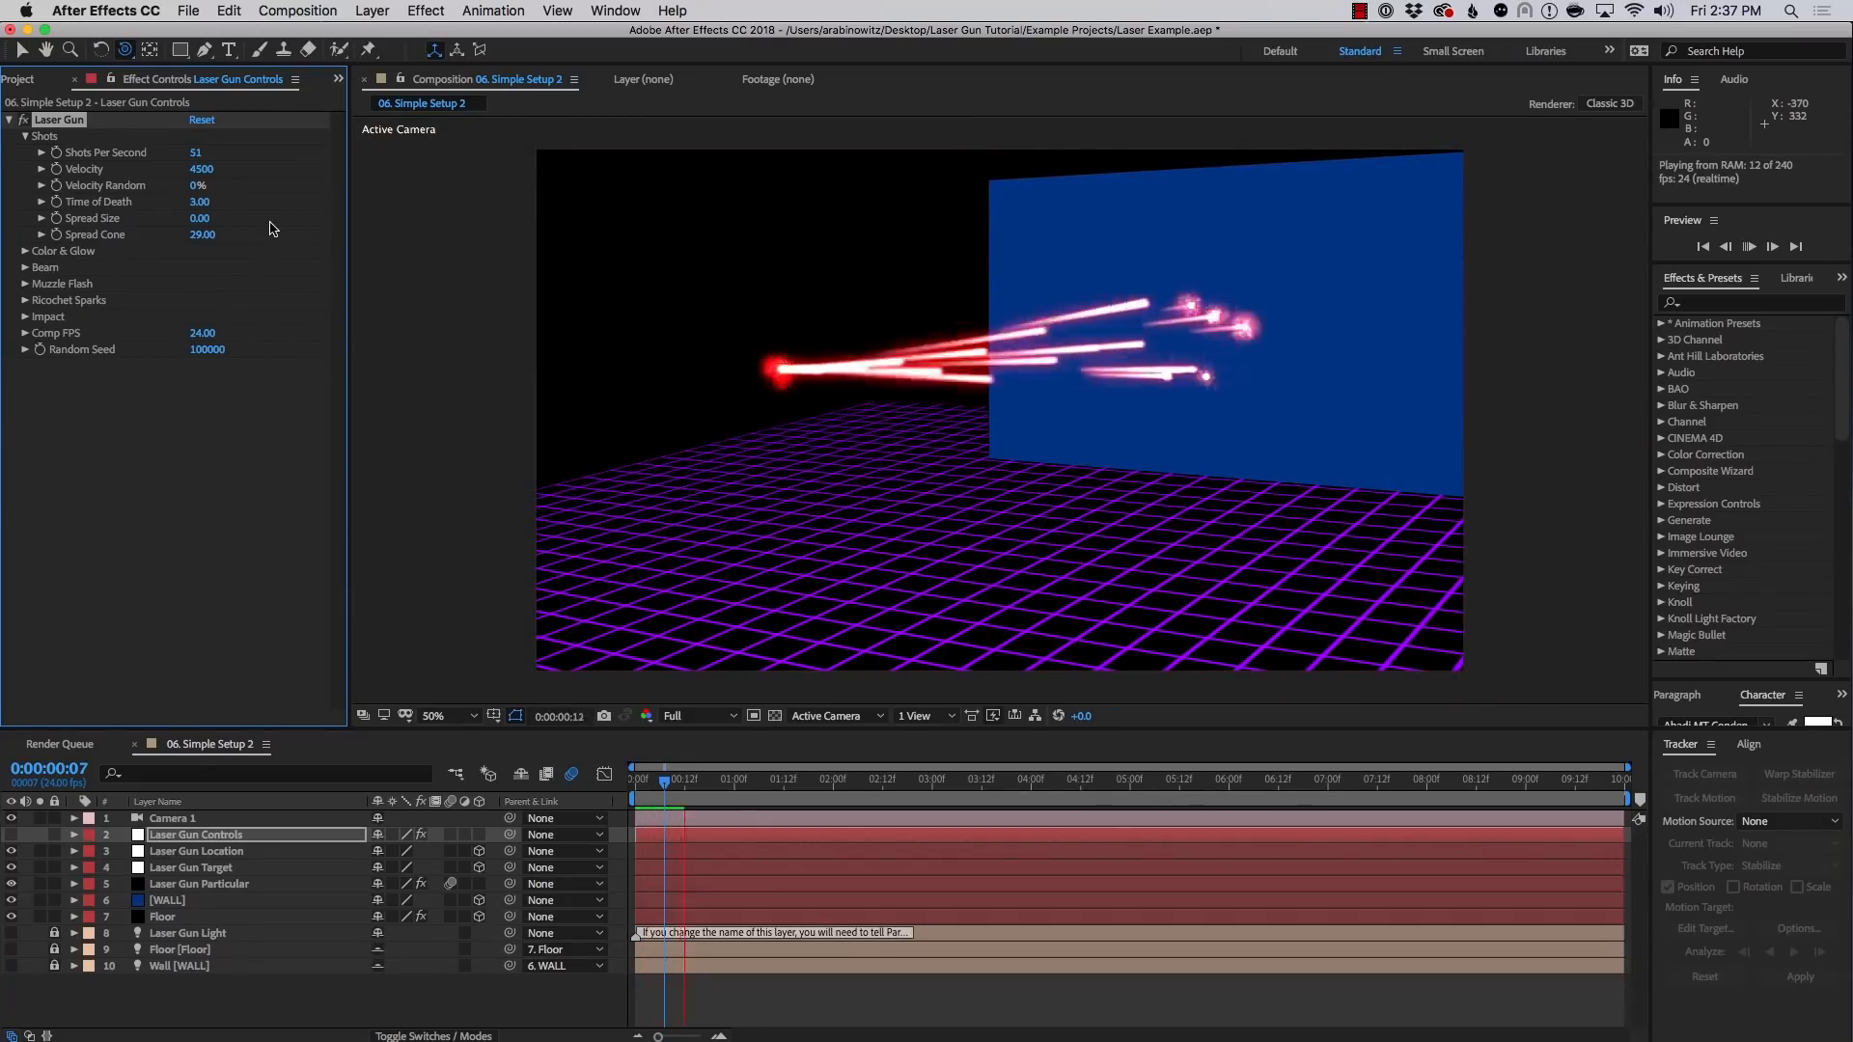
left_click(202, 120)
In the Color & Glow group, try a Color of 181°, enable Old School Color, and set Color to 0°
left_click(25, 252)
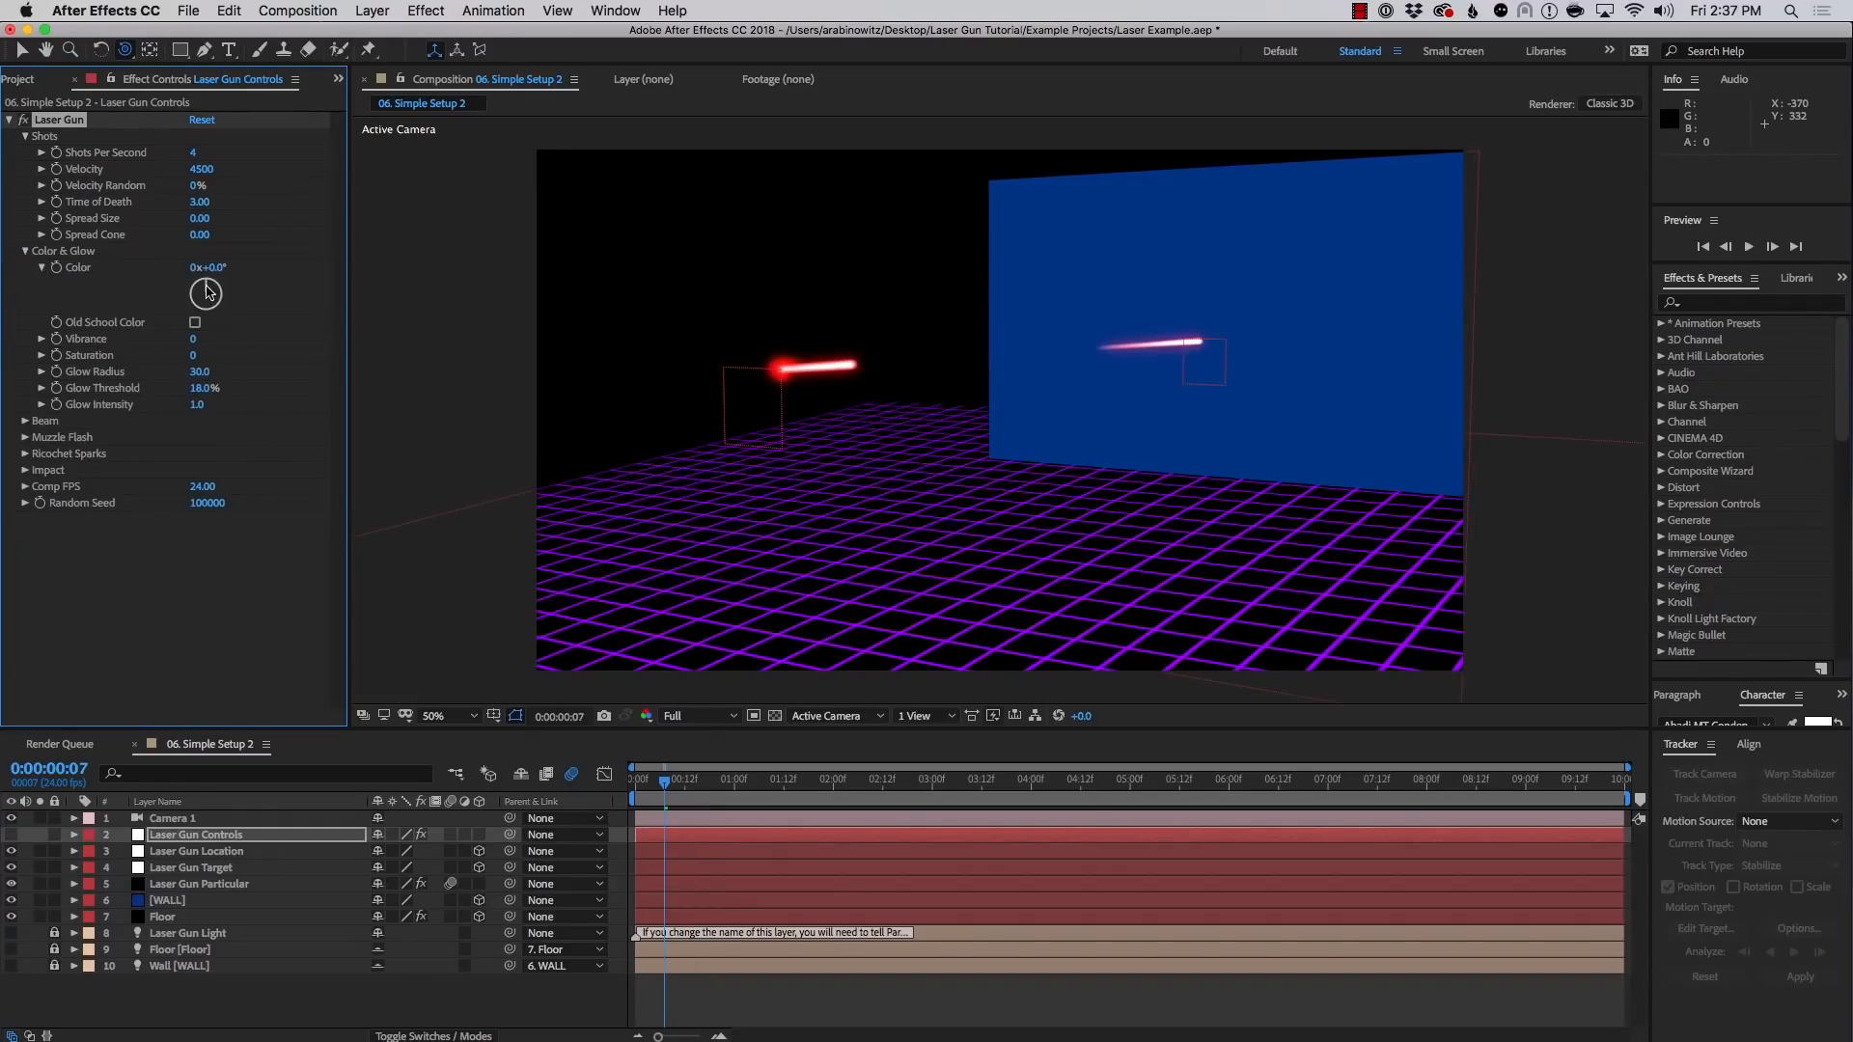
left_click_drag(206, 286, 208, 304)
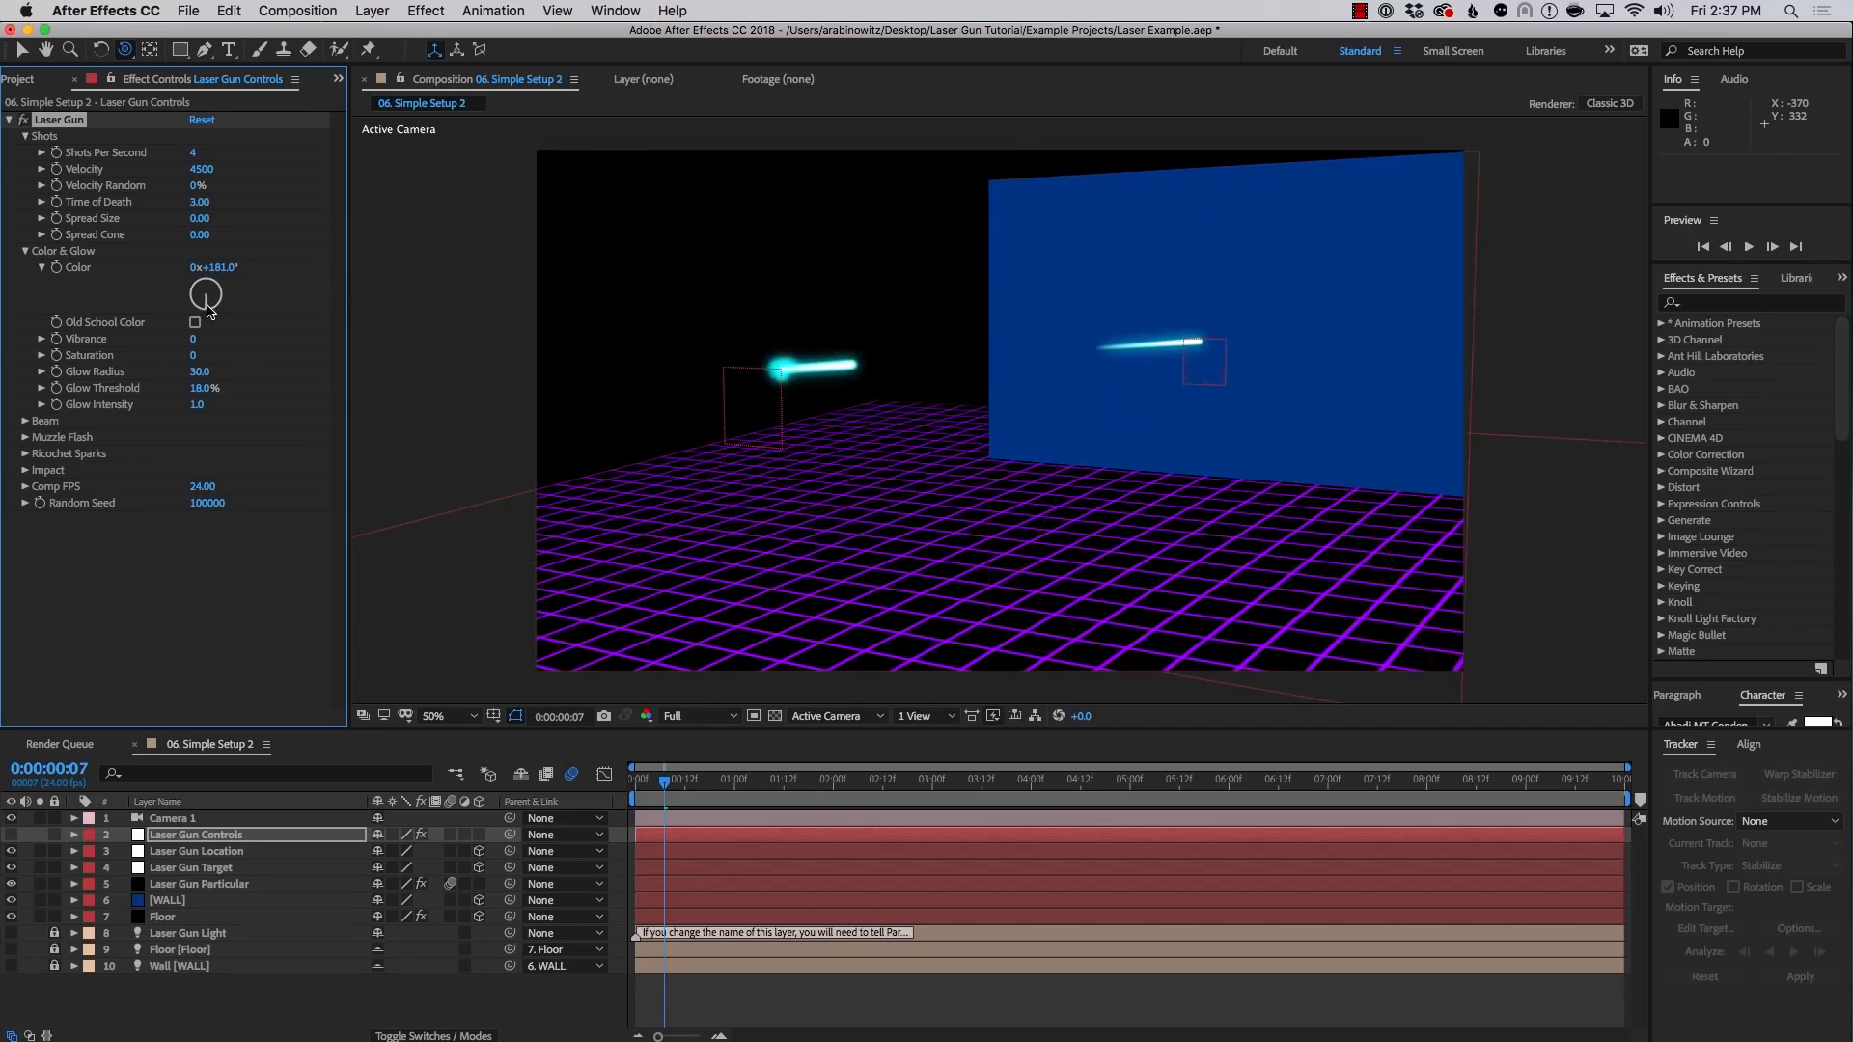
left_click(195, 323)
left_click(214, 268)
type("0")
key("Return")
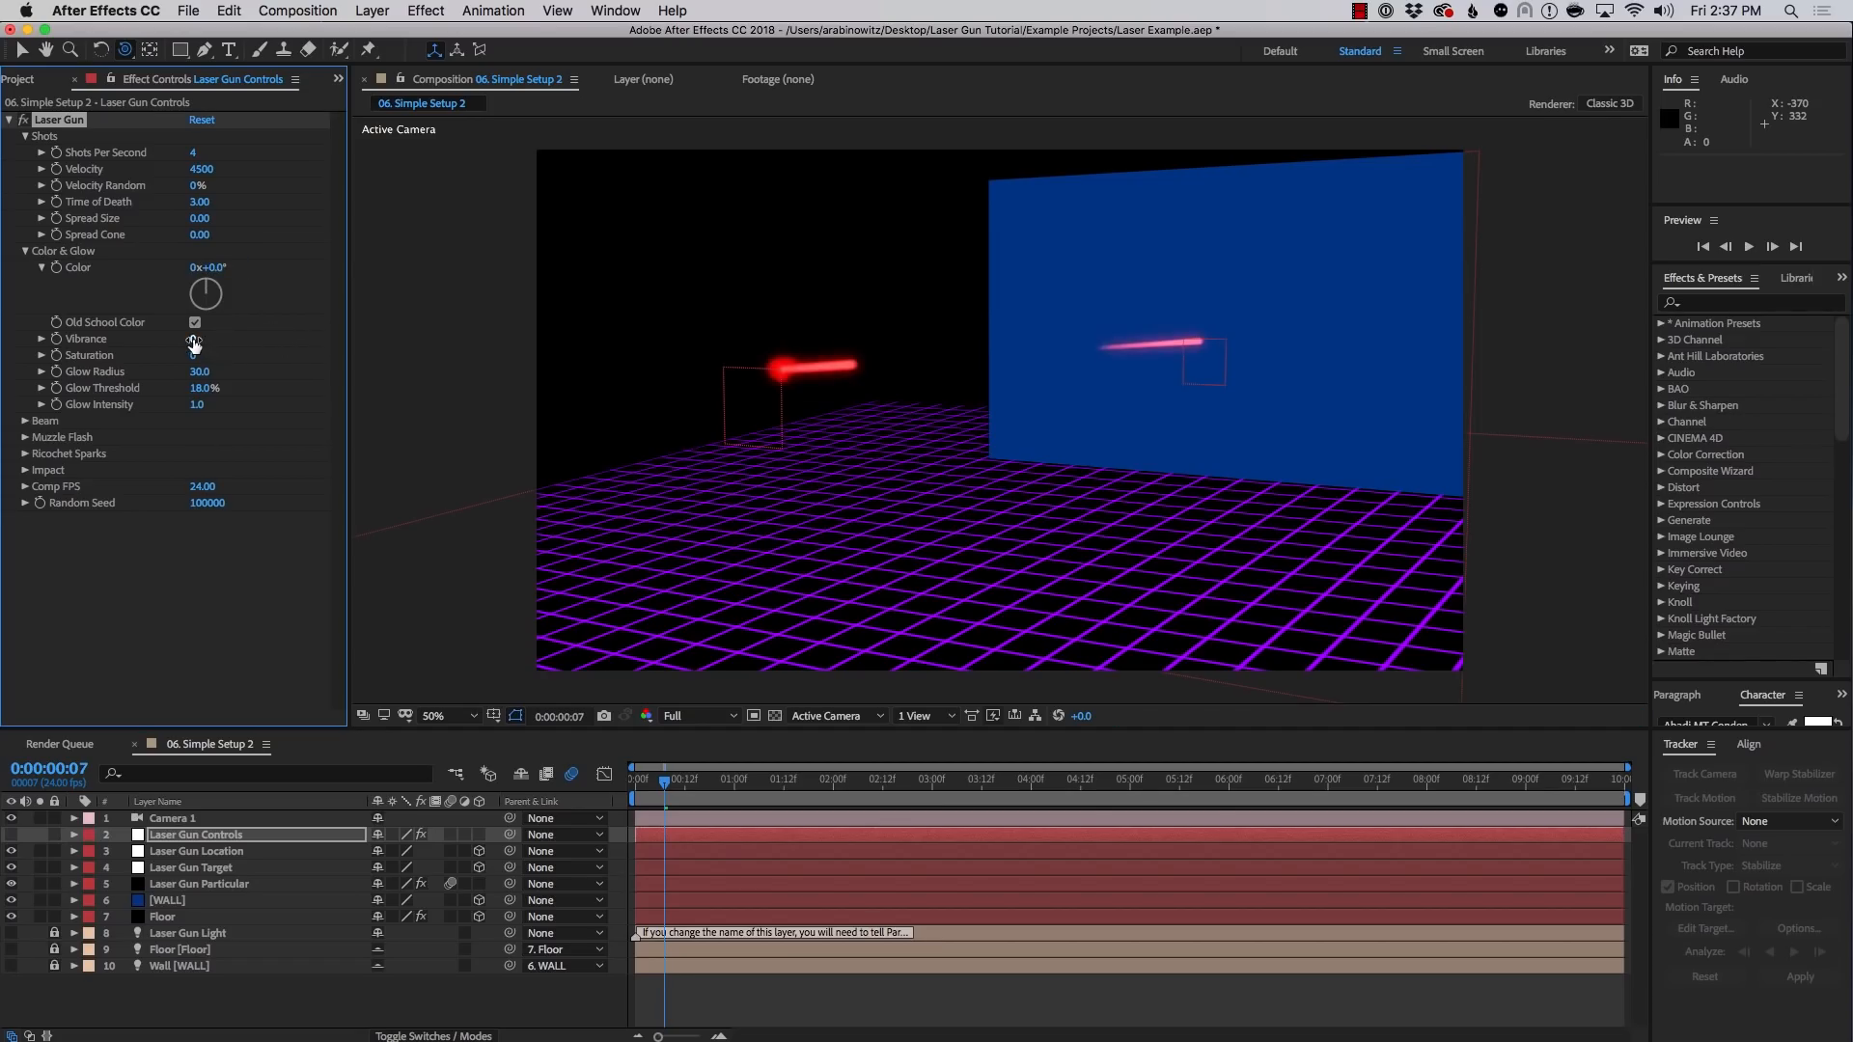
Try a higher Vibrance, reset the Laser Gun effect, and try adjusting the Glow Radius
left_click_drag(193, 342, 230, 361)
left_click(202, 120)
left_click_drag(229, 374, 303, 390)
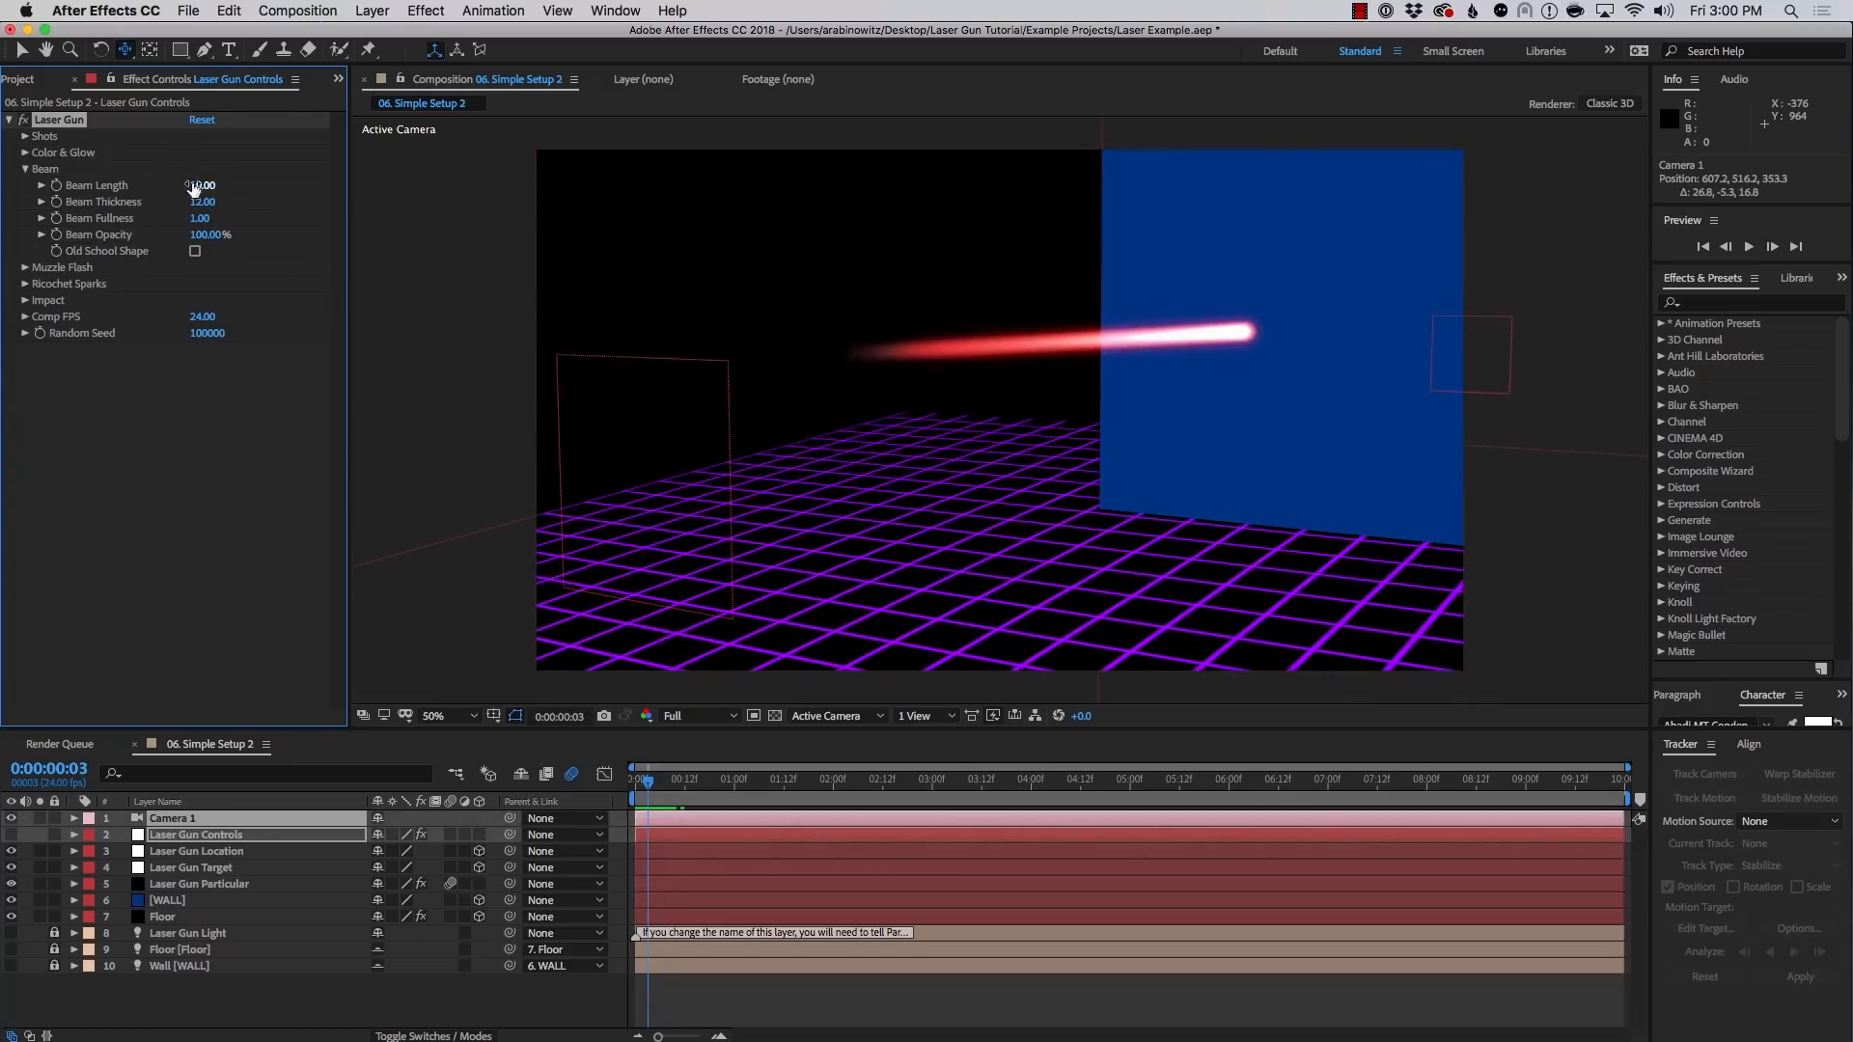
Set the laser's Beam Length to 20
left_click(203, 185)
type("20")
key("Return")
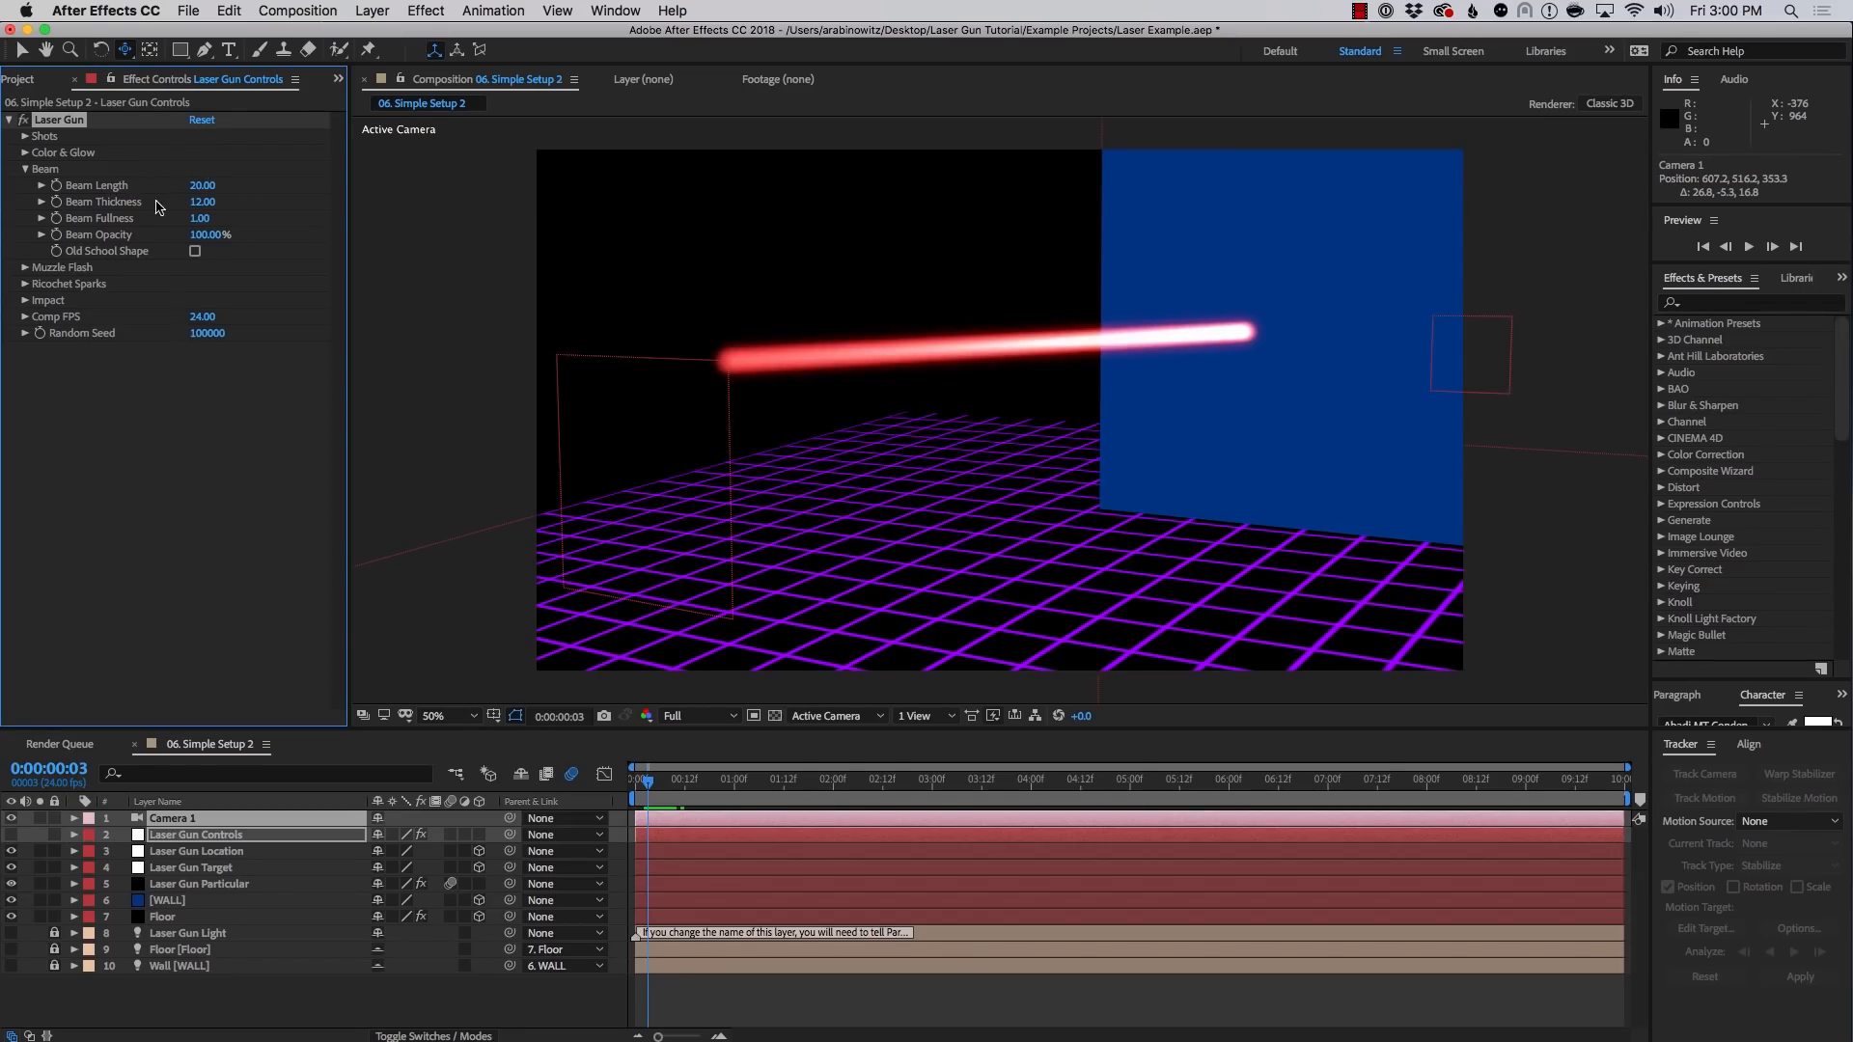
Set the laser's Beam Thickness to 4, and try Beam Fullness at about 2.09 and at 0.5
left_click(201, 202)
type("4")
key("Return")
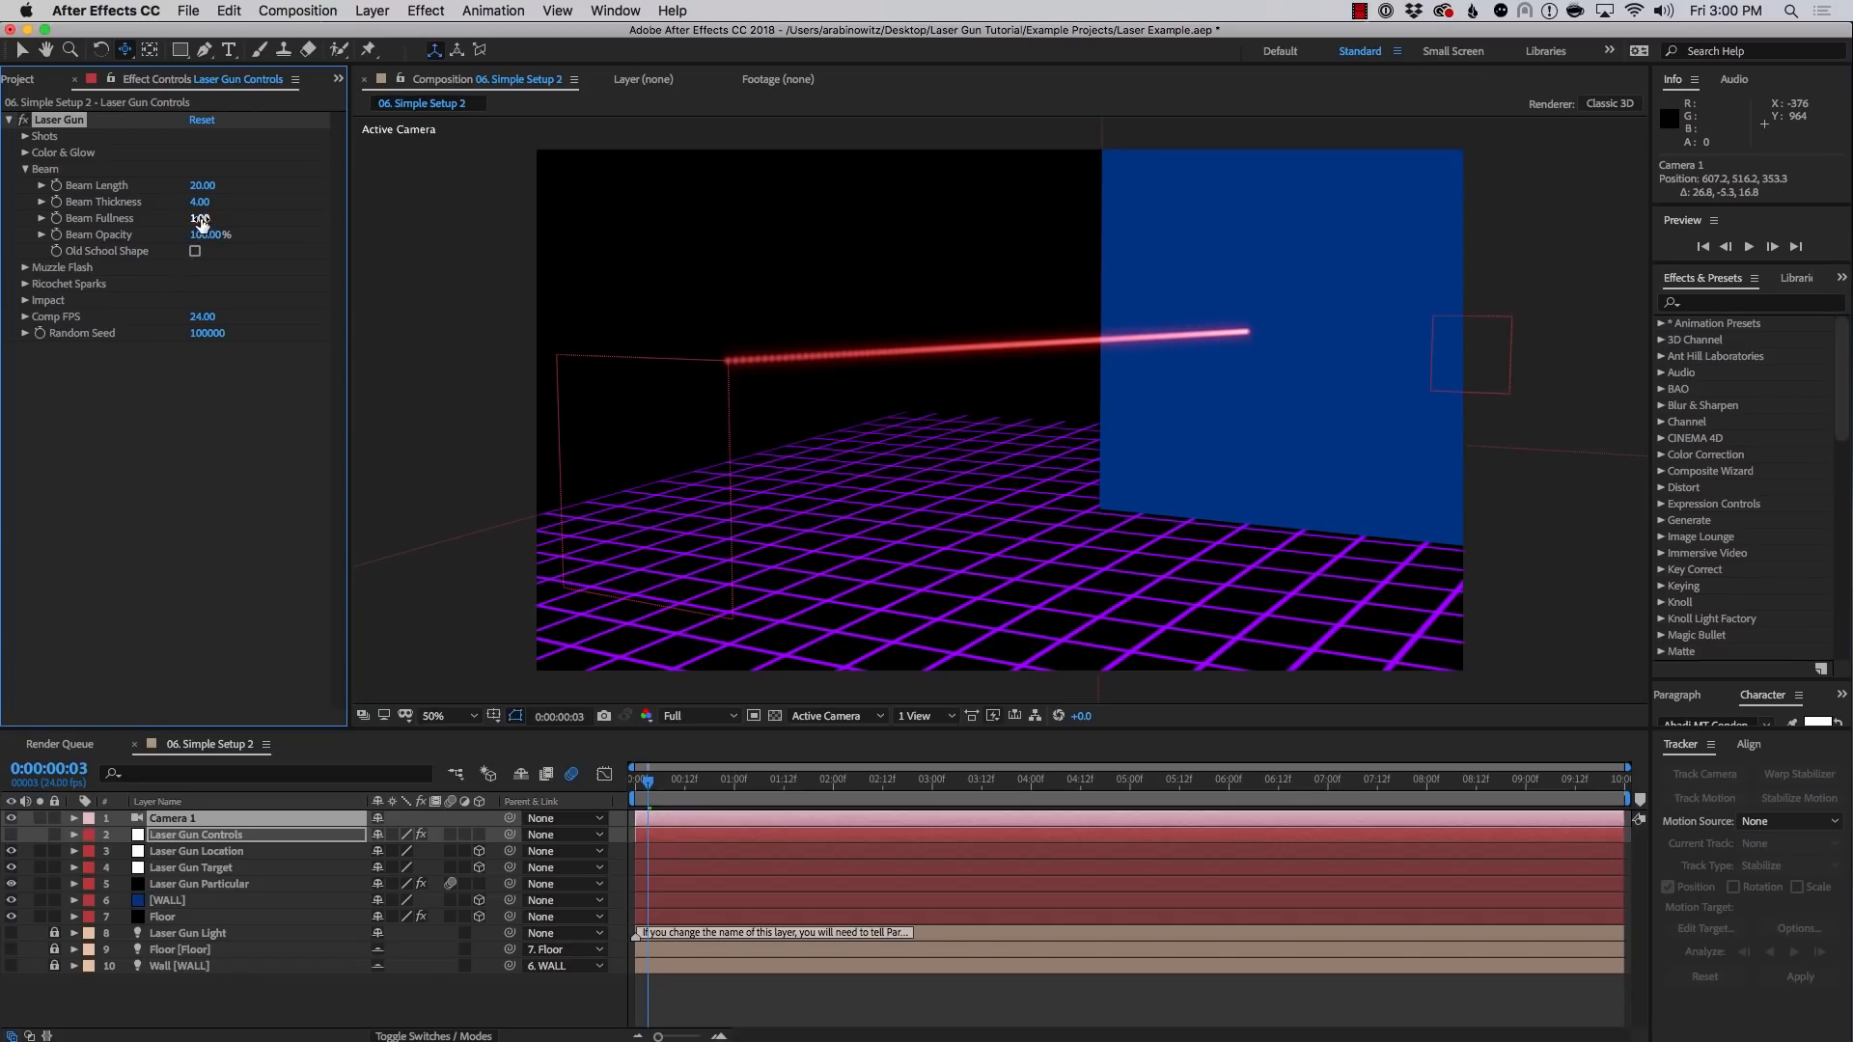
left_click_drag(200, 221, 315, 229)
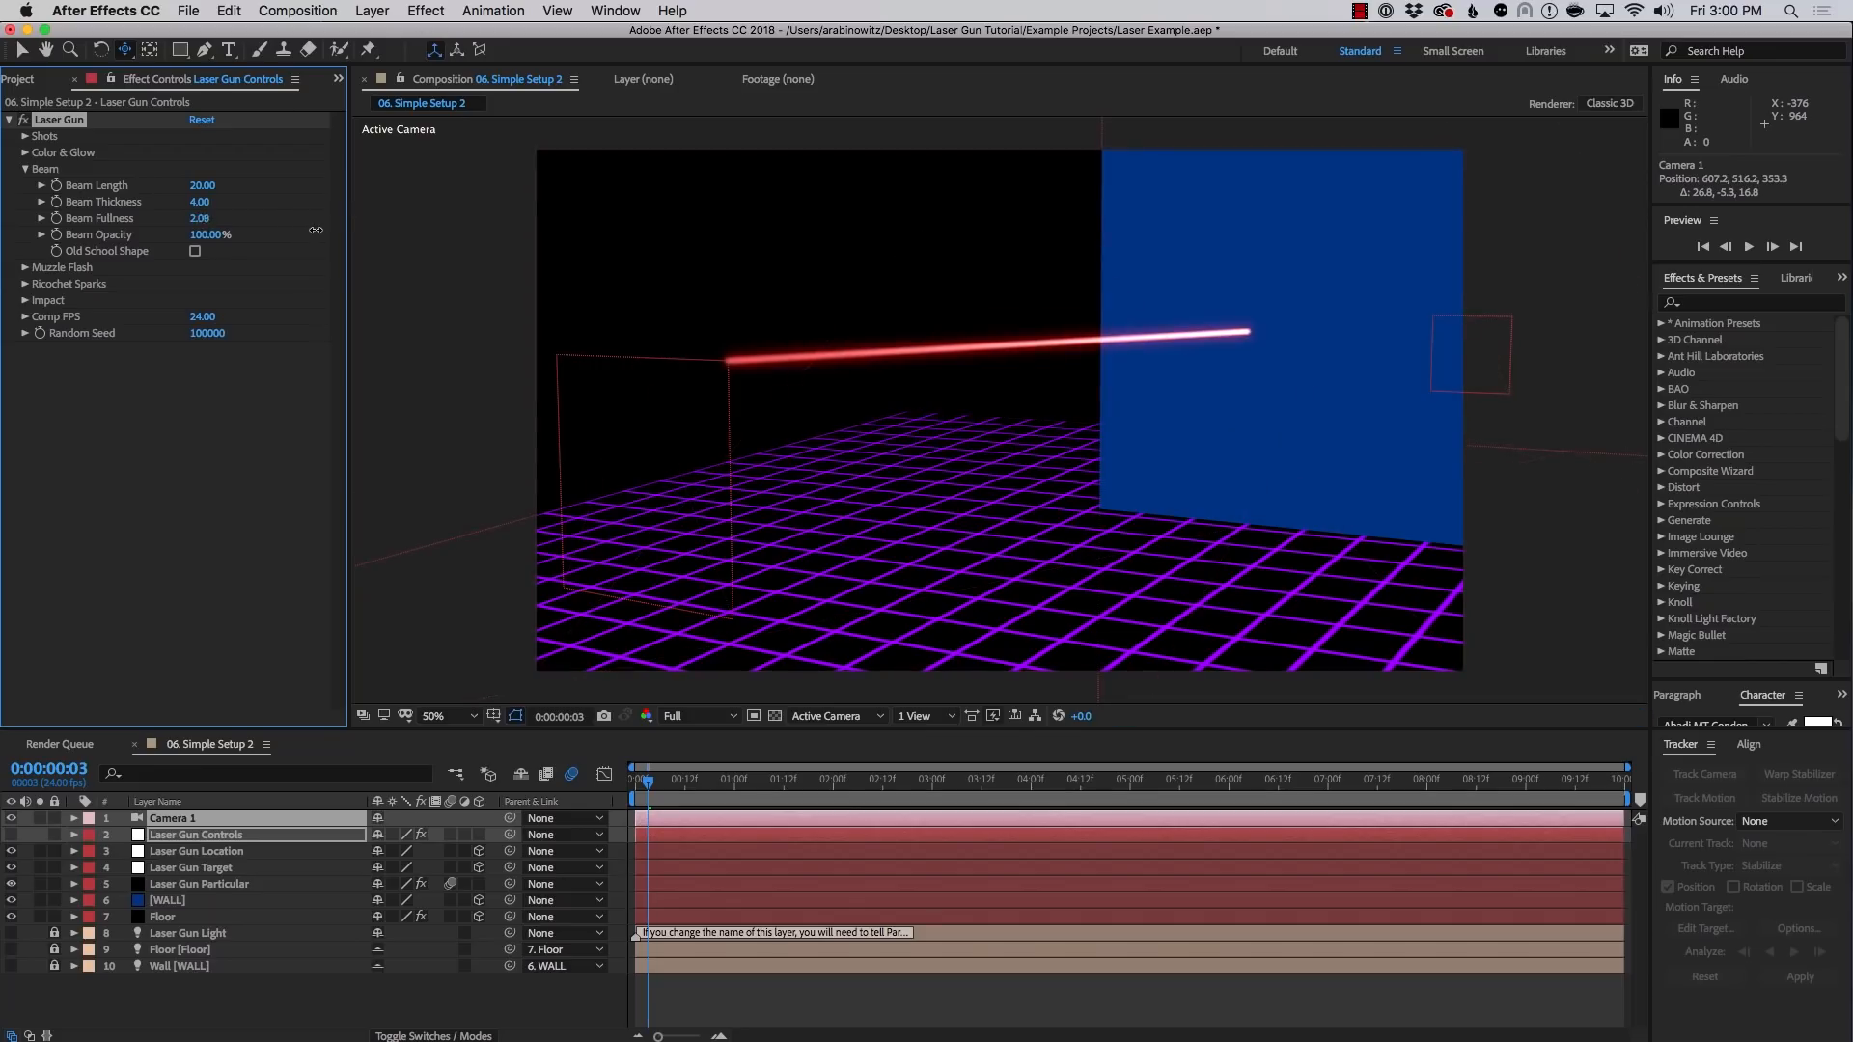
left_click(197, 222)
type(".5")
key("Return")
Reset the Laser Gun effect and try a lower Beam Opacity
left_click(201, 119)
left_click_drag(212, 240, 158, 250)
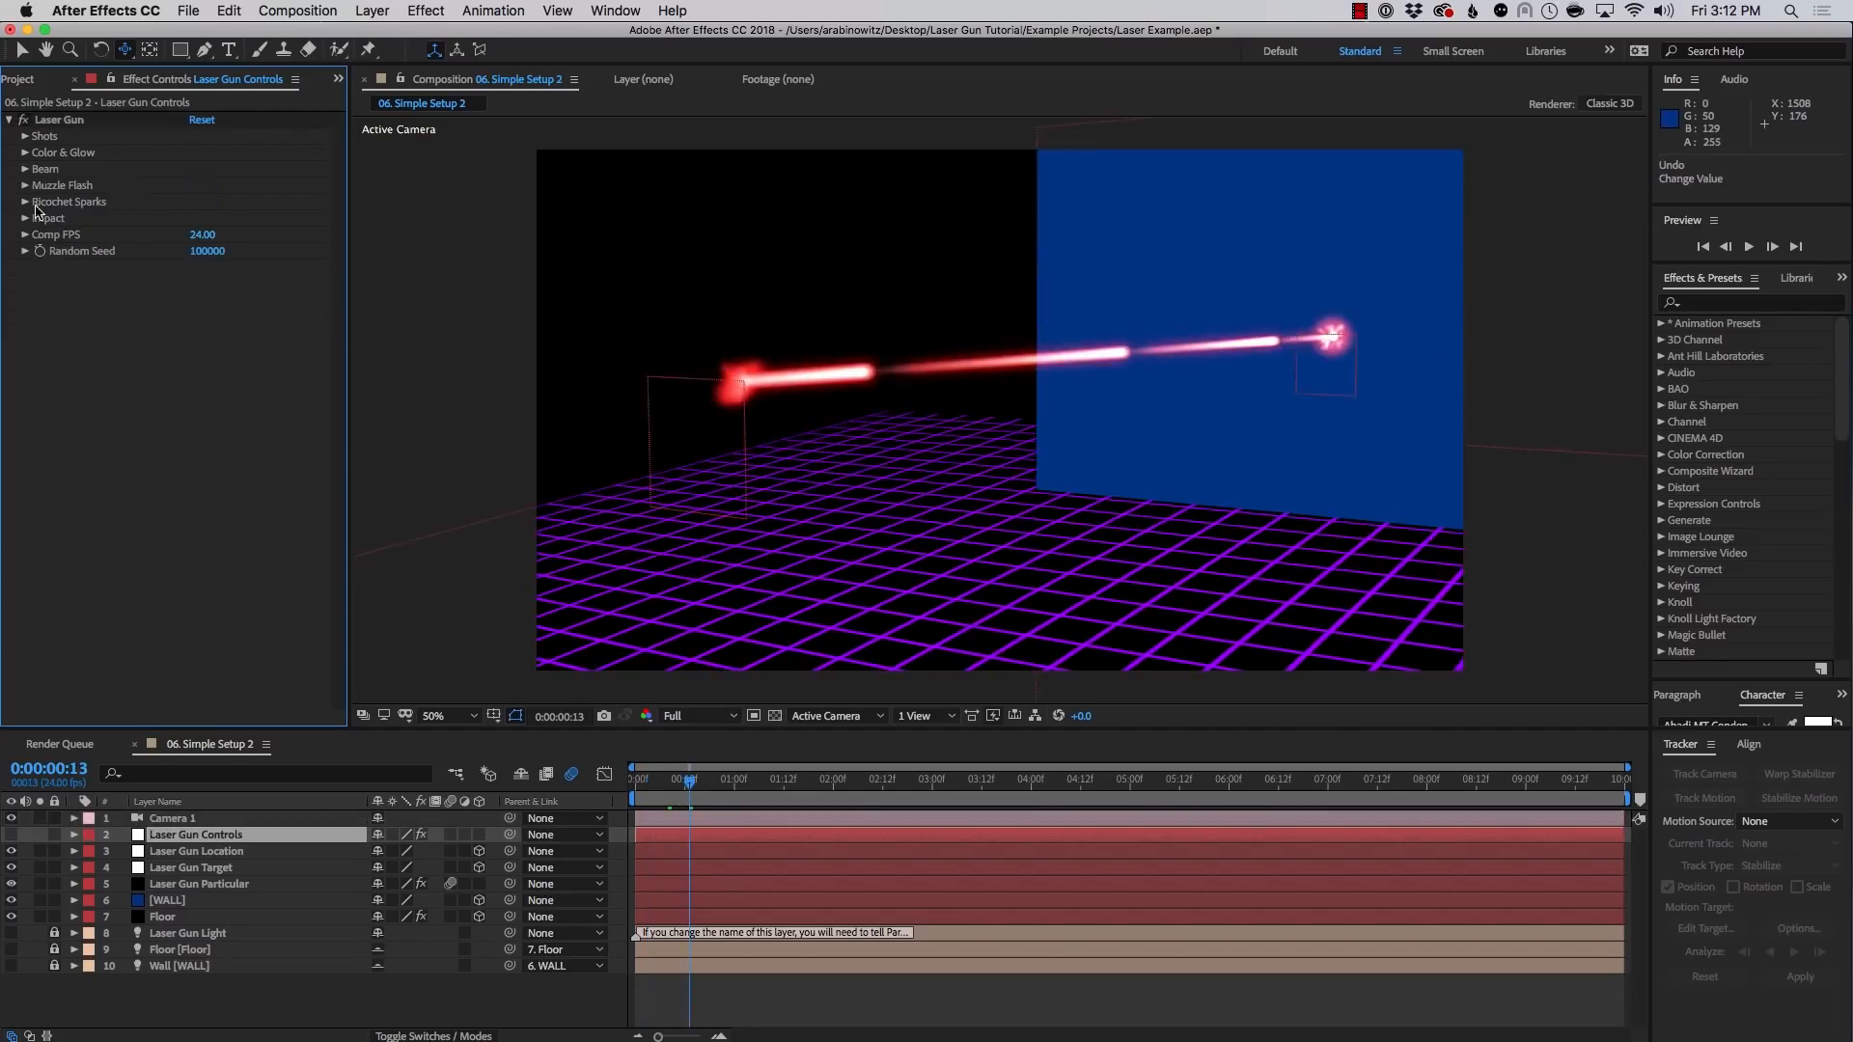
In the Muzzle Flash group, toggle Do Muzzle Flash and set Muzzle Flash Size to 38
left_click(25, 185)
left_click(195, 202)
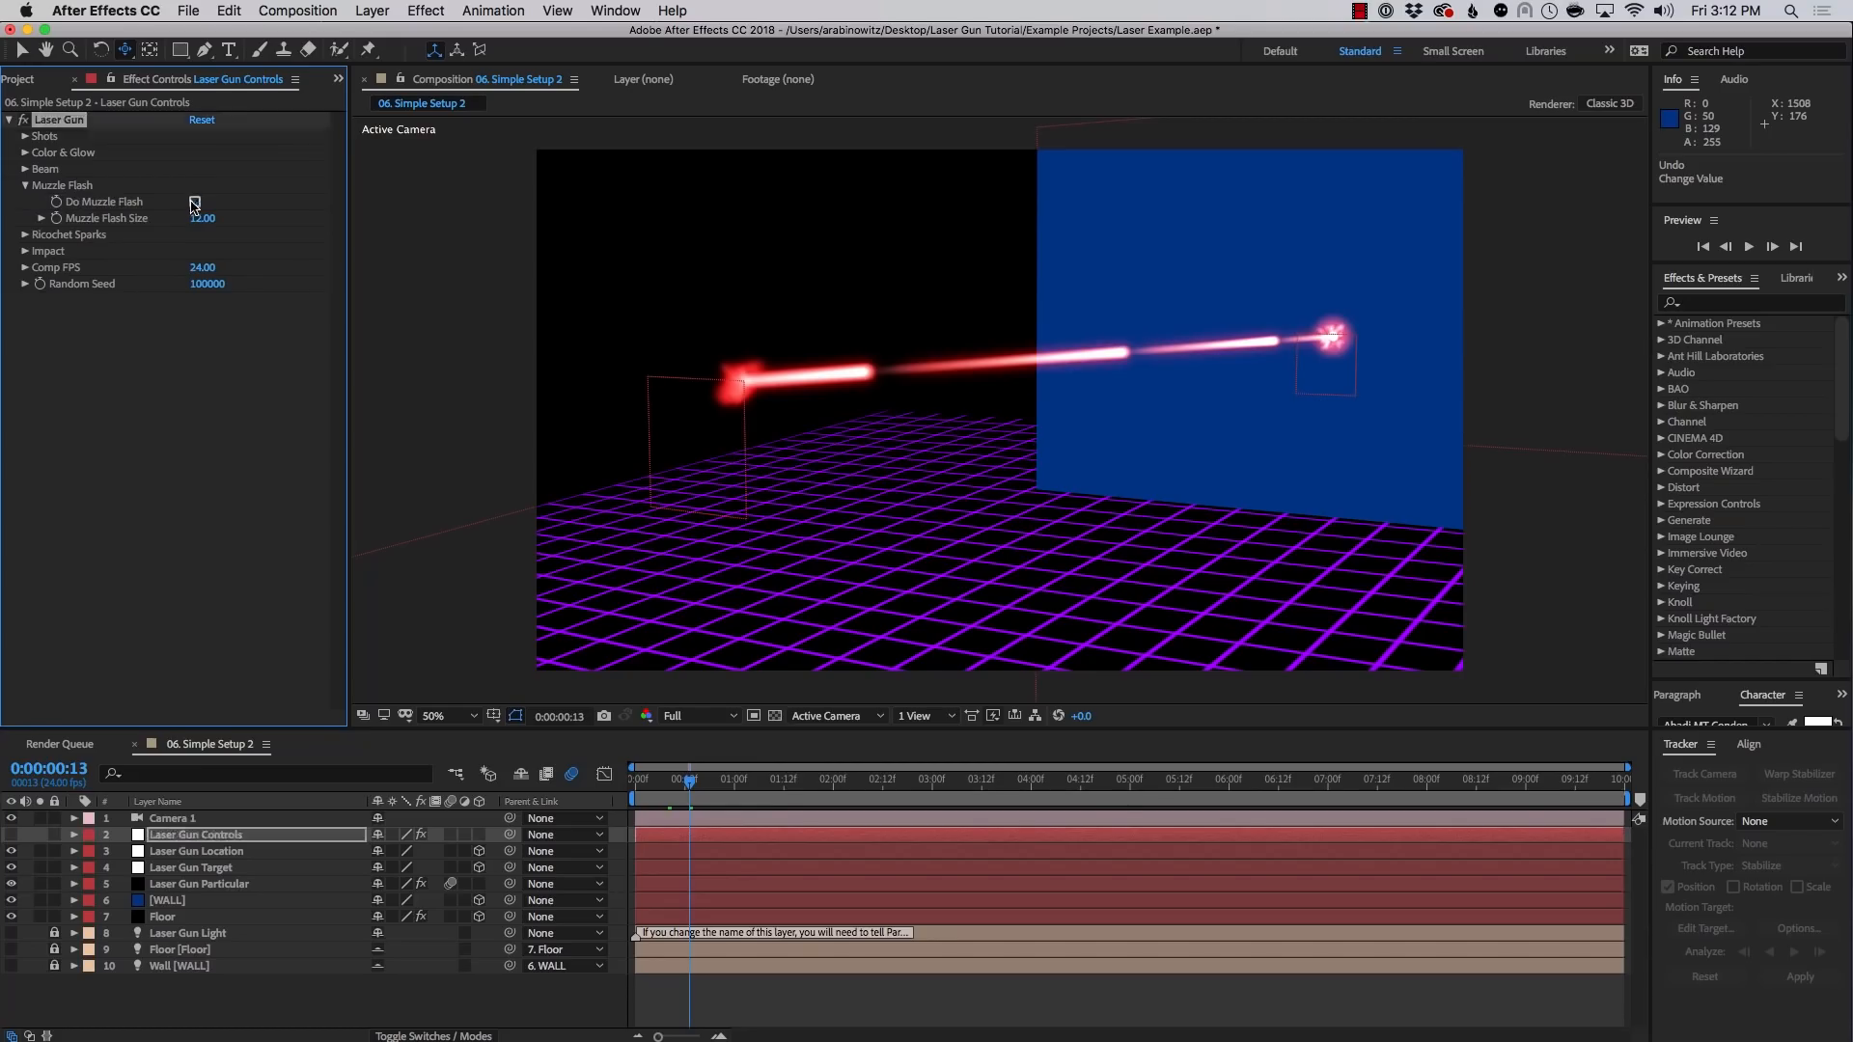
left_click_drag(201, 219, 227, 220)
In the Ricochet Sparks group, toggle the sparks off and on, and set Ricochet Spark Size to 38 and Number of Sparks to 96
left_click(25, 235)
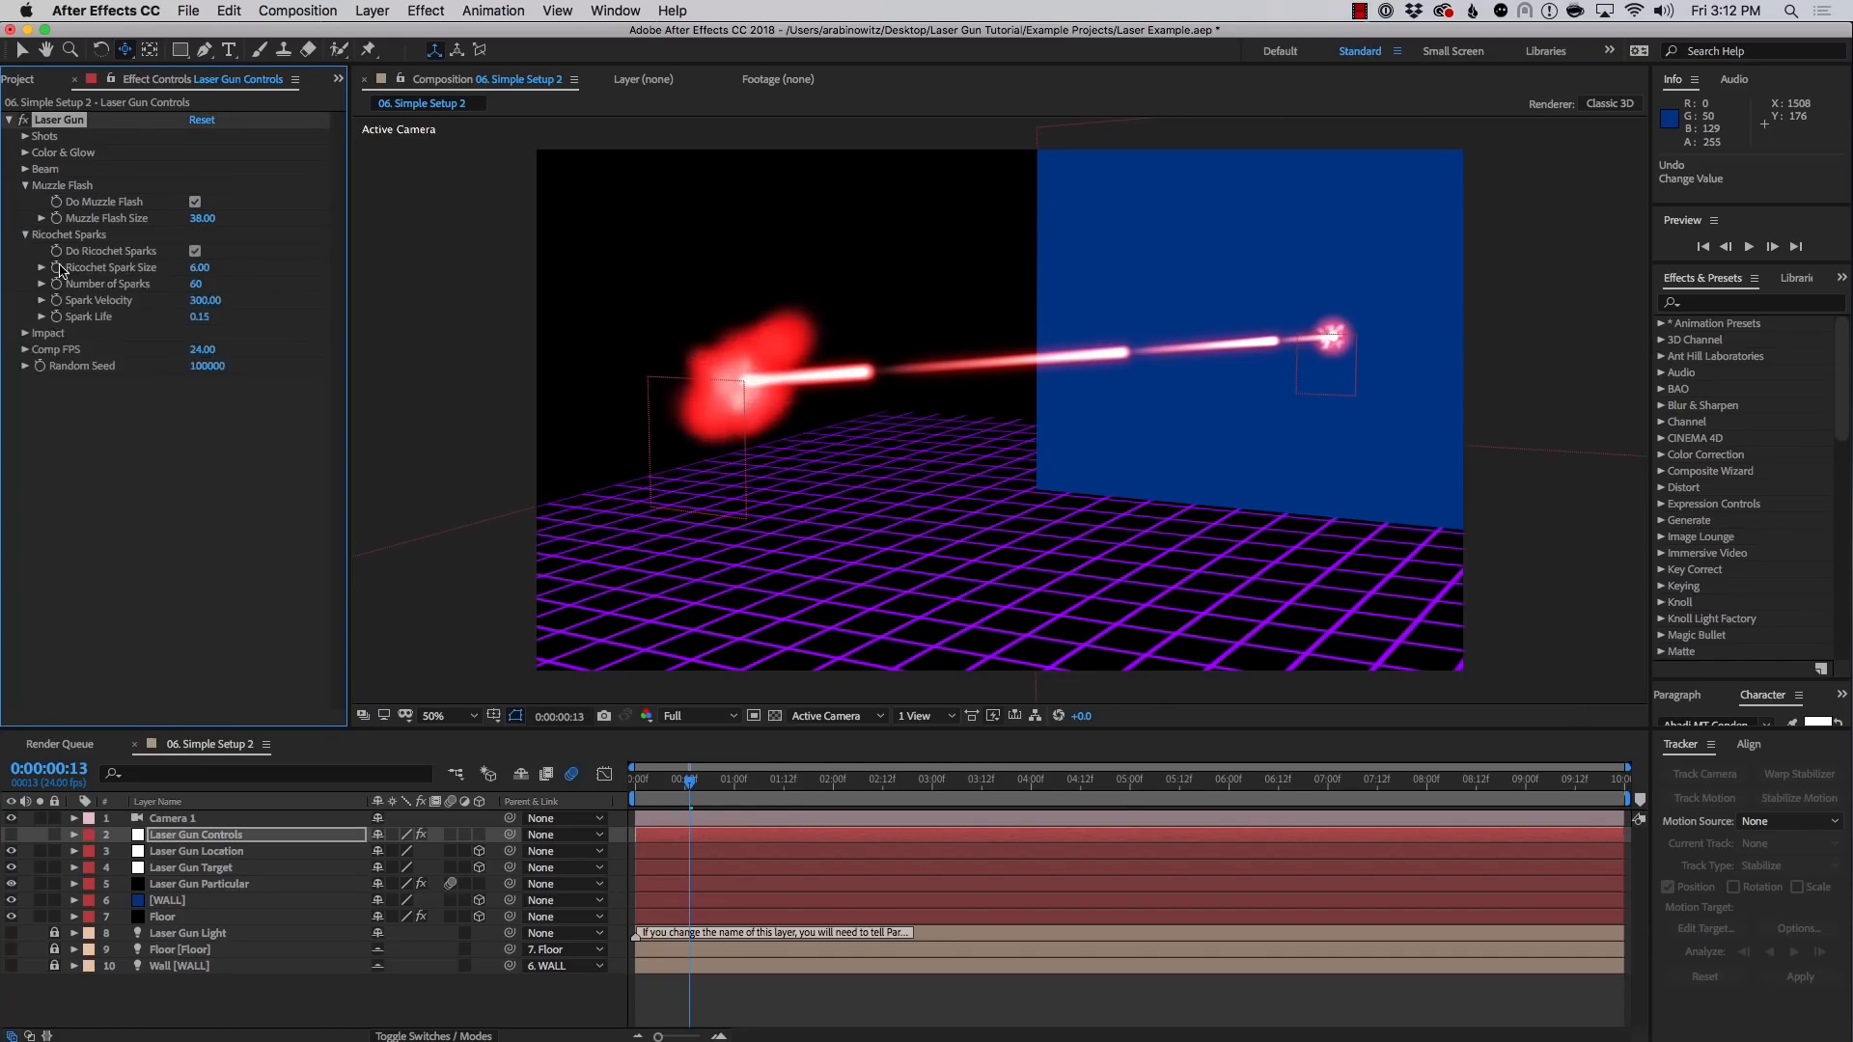
left_click(195, 252)
left_click(195, 252)
left_click_drag(196, 284, 222, 282)
Set the ricochet Spark Velocity to 999 and raise the Spark Life
left_click(205, 300)
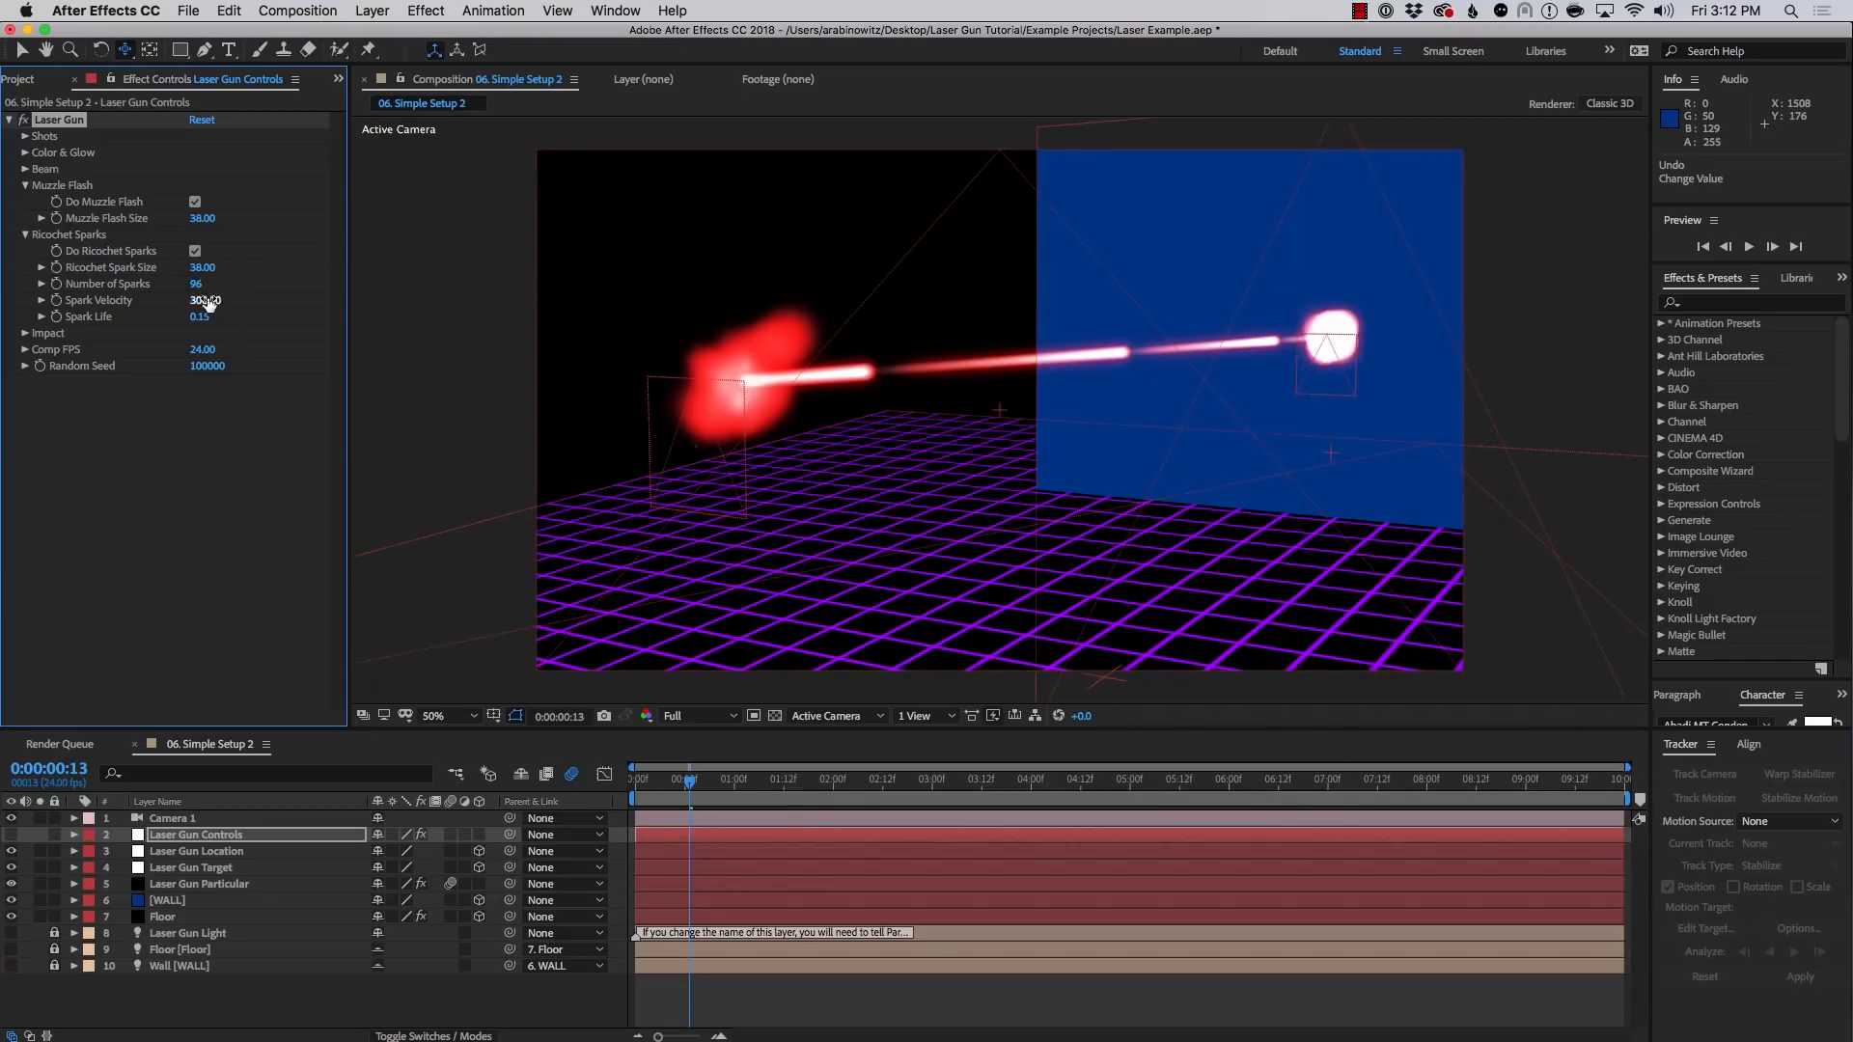
type("999")
key("Return")
left_click_drag(199, 316, 276, 331)
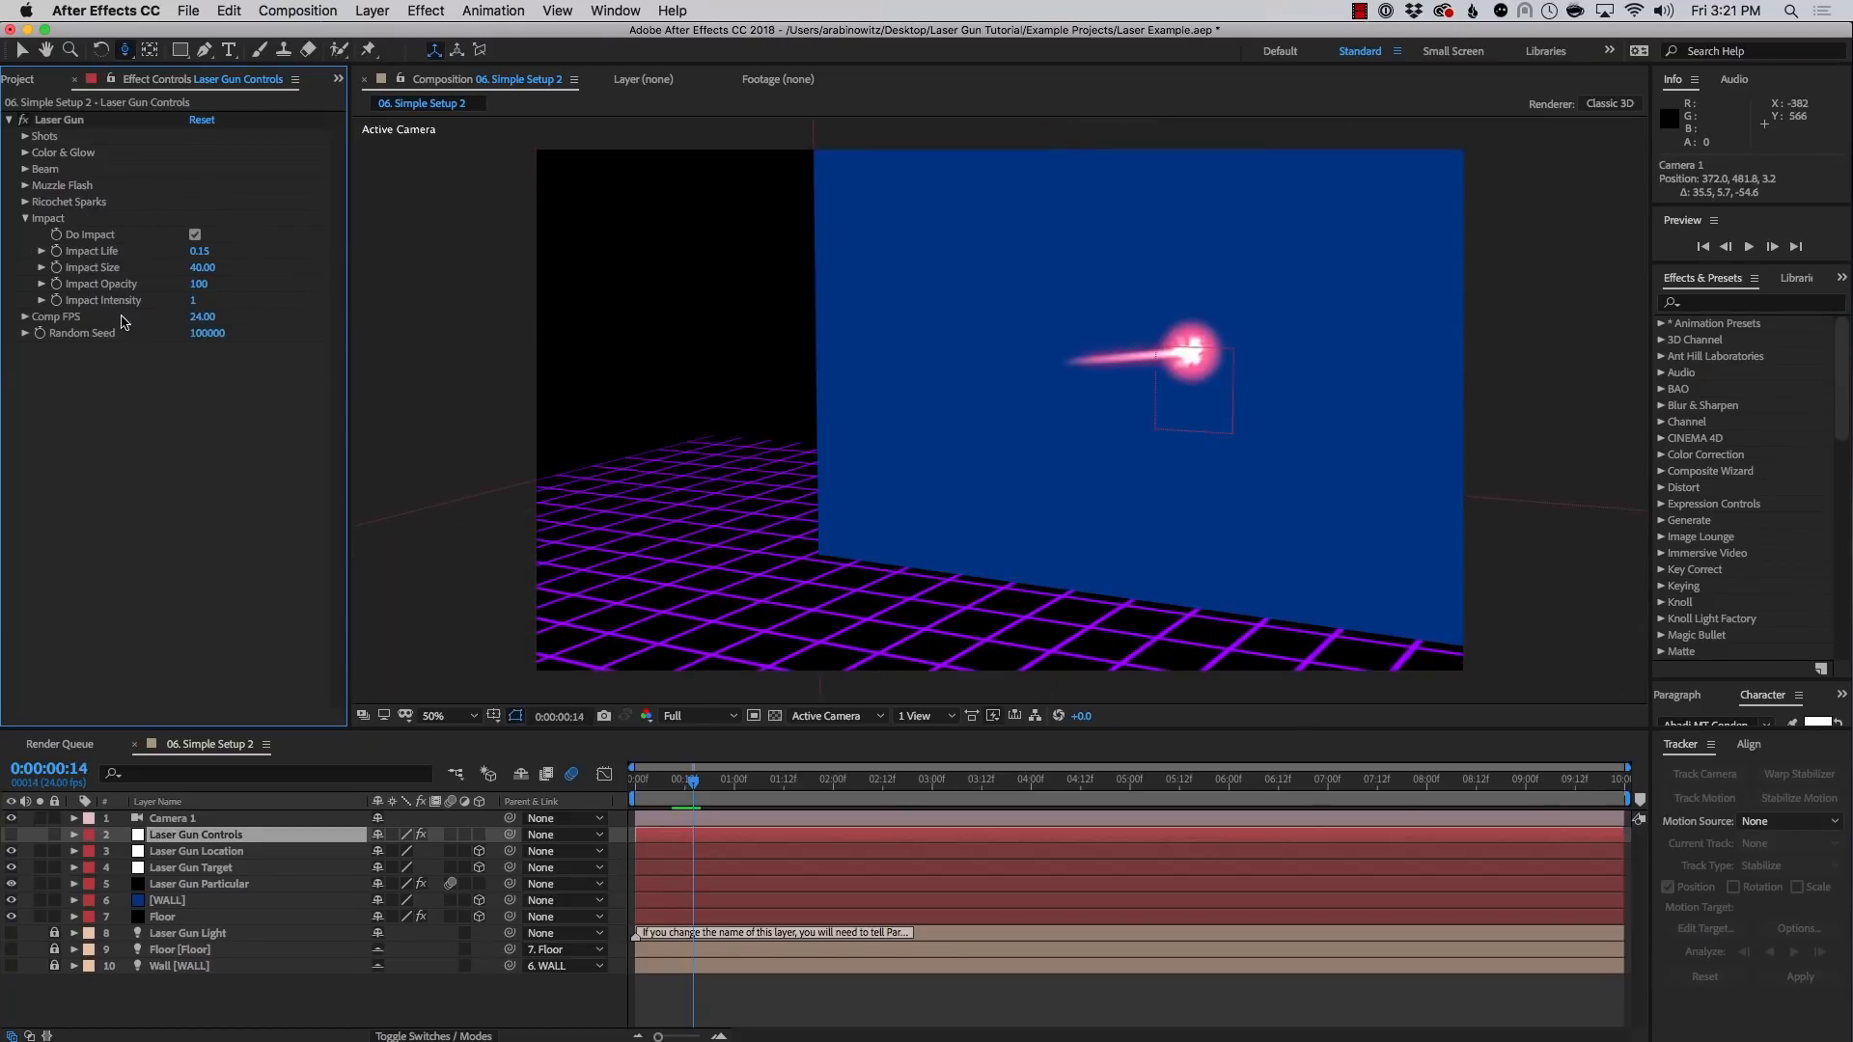
In the Impact group, toggle Do Impact off and on, and raise the Impact Life
left_click(195, 236)
left_click(195, 236)
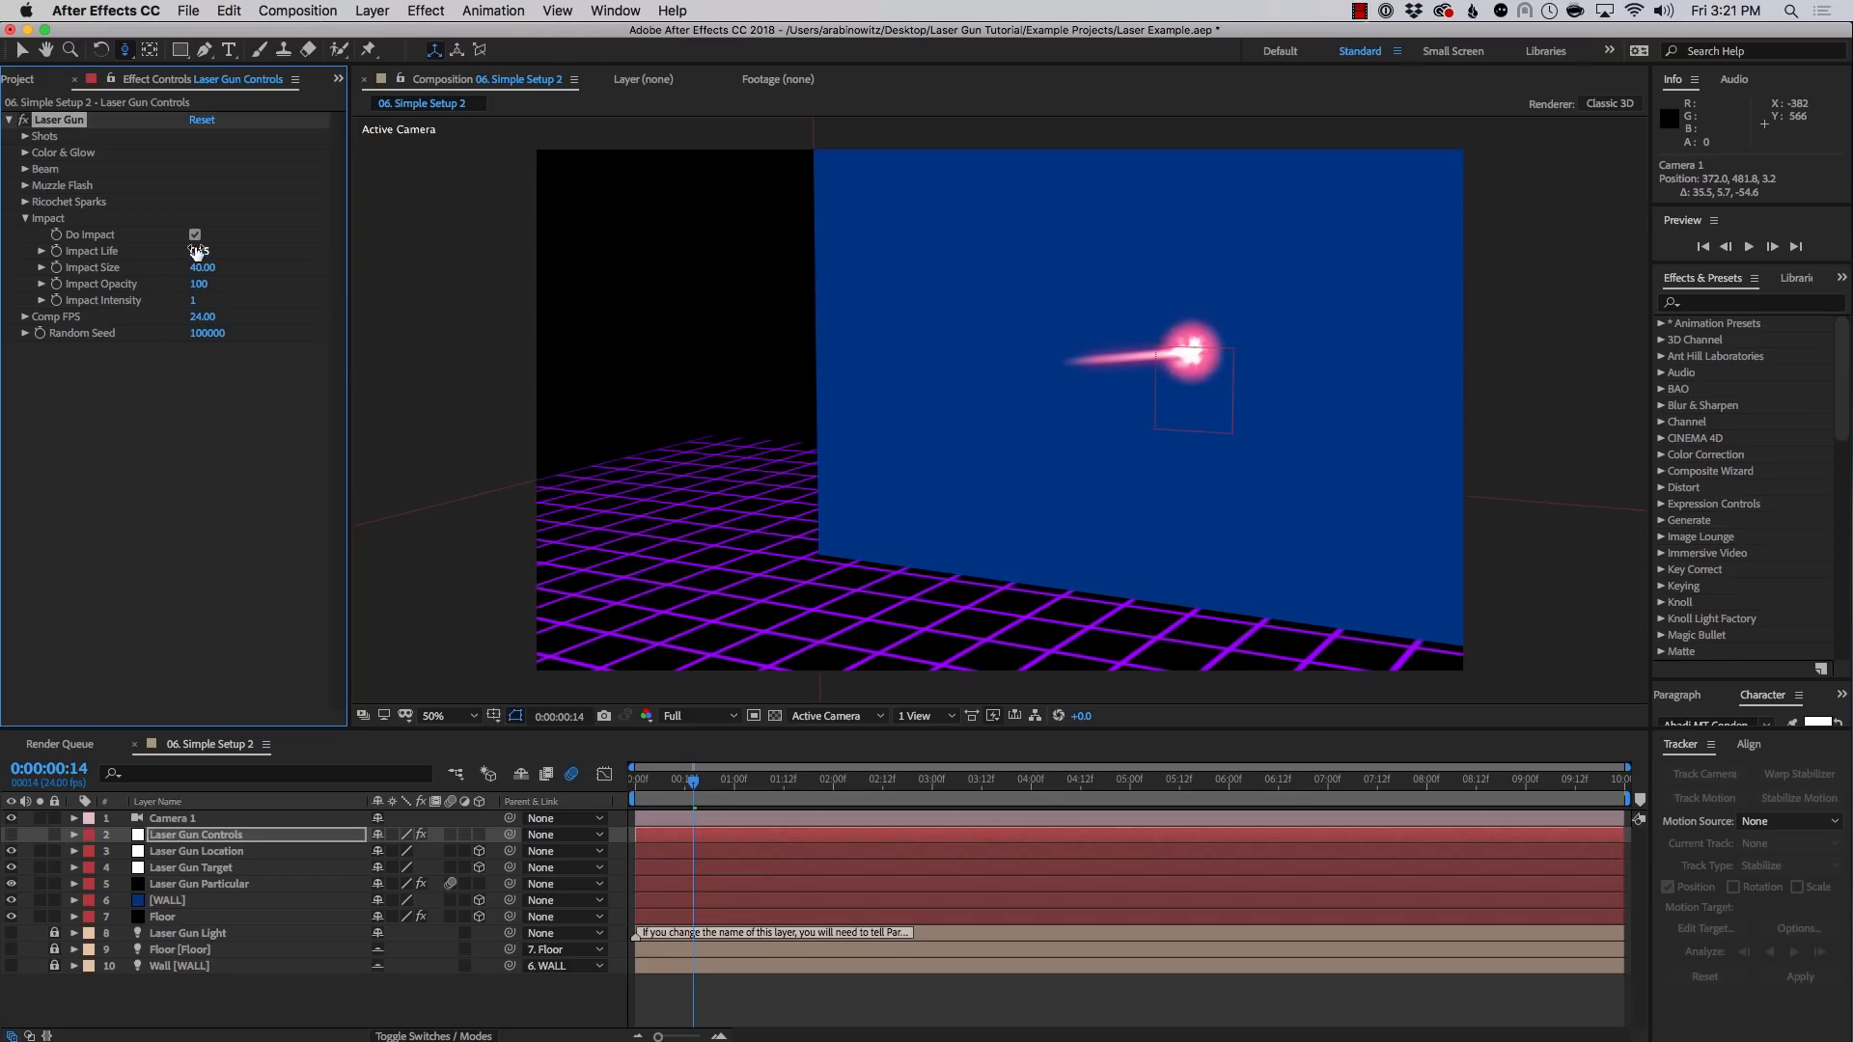
left_click_drag(200, 255, 301, 278)
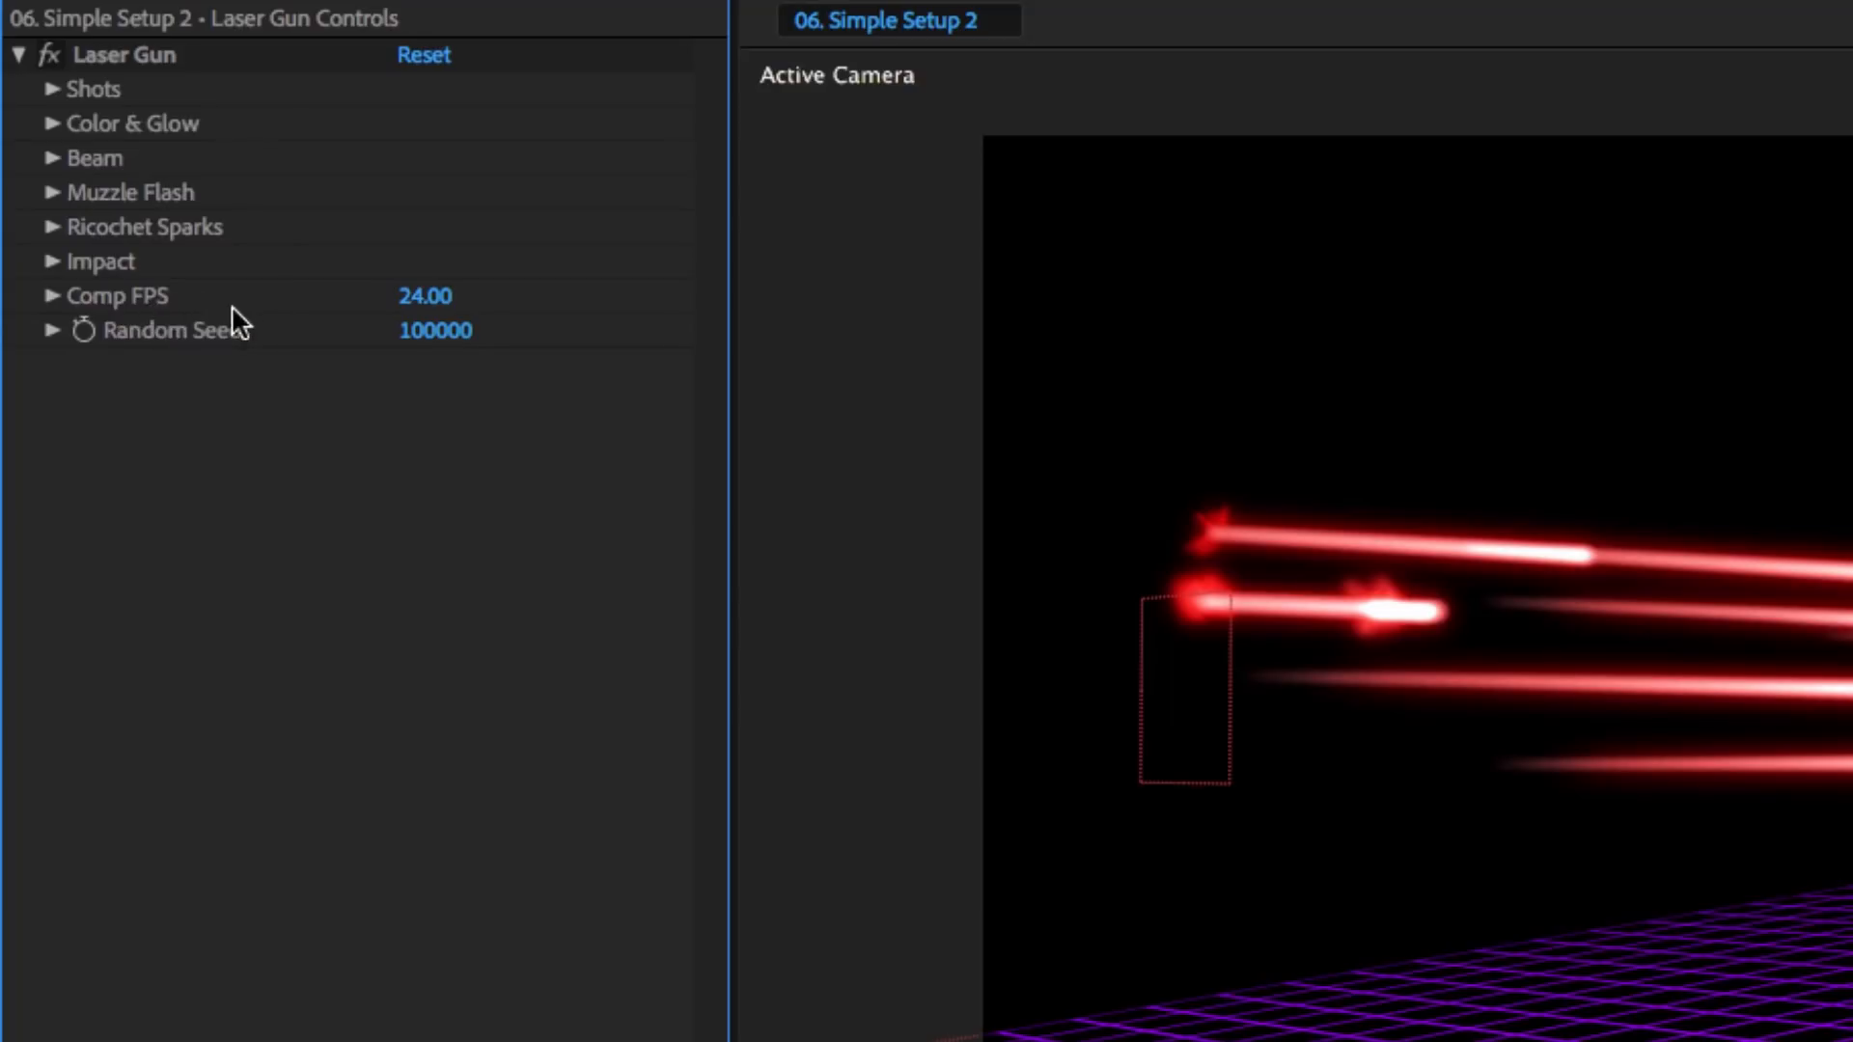
Open the Comp FPS value for editing, and increase the Random Seed of the Laser Gun effect
left_click(422, 296)
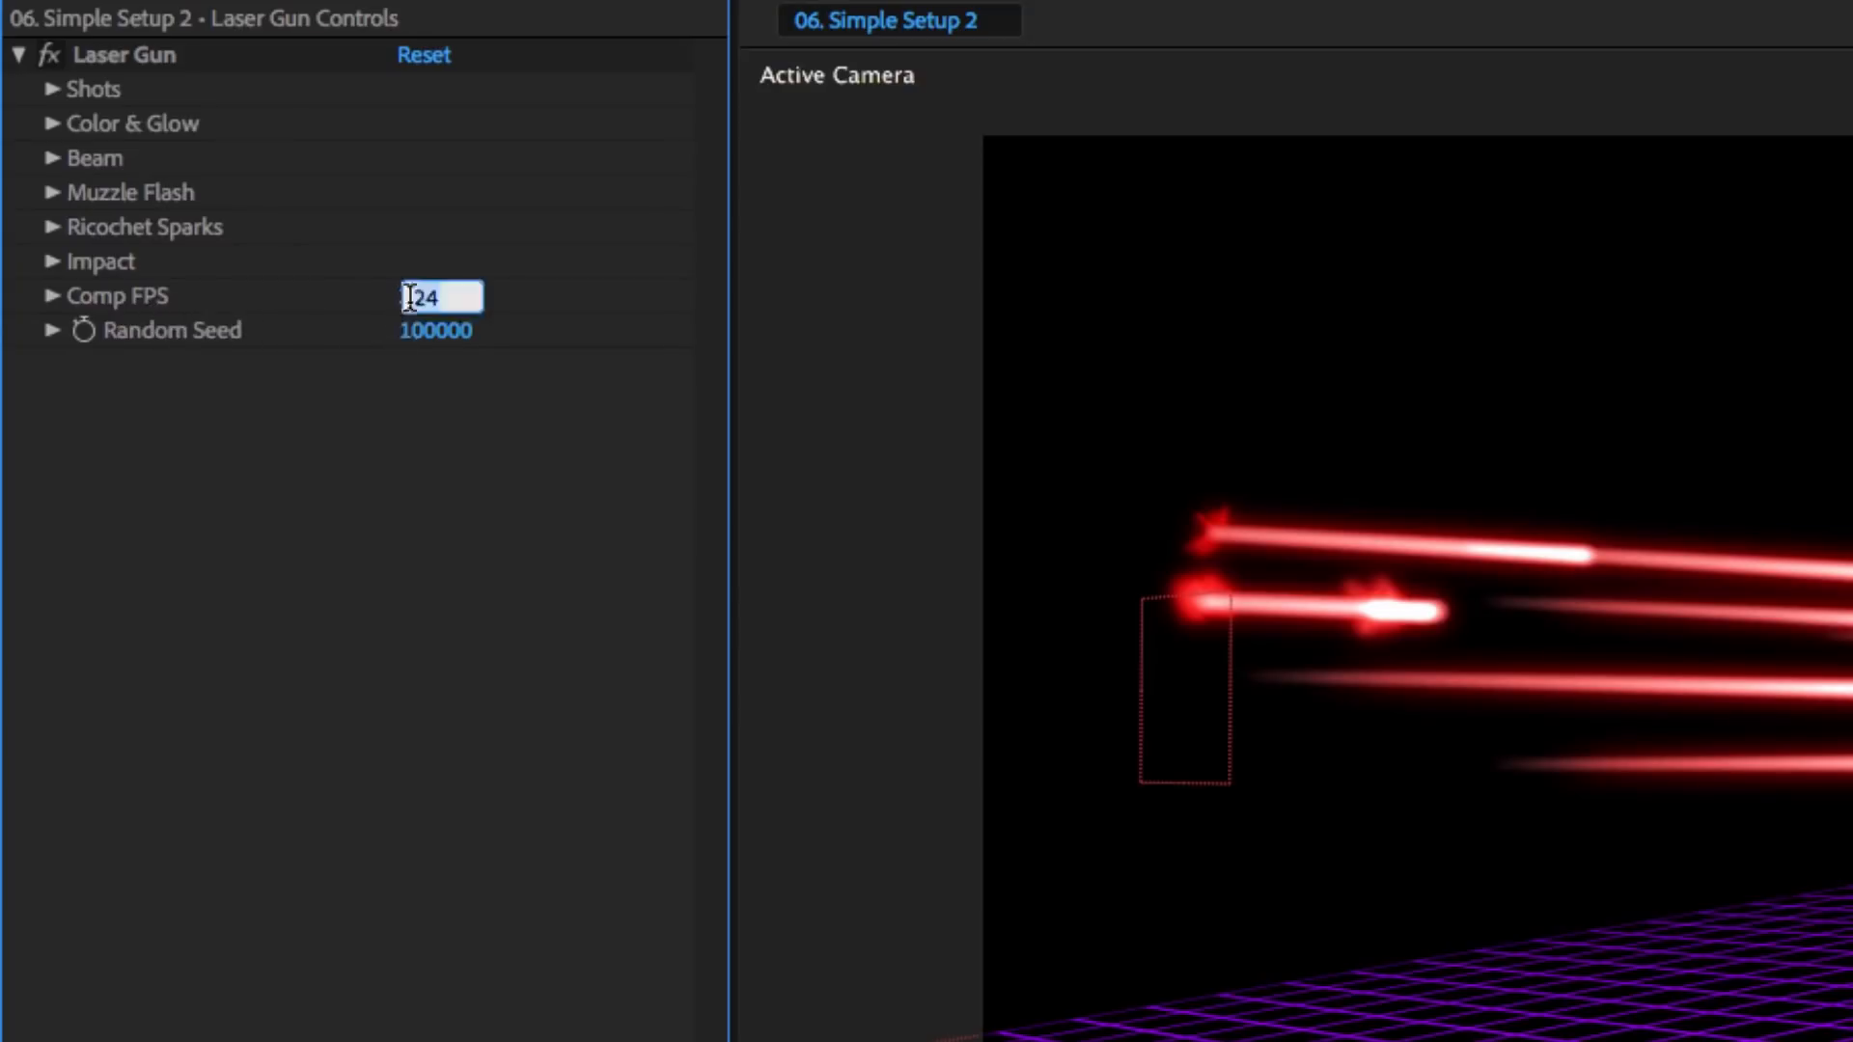
left_click(340, 507)
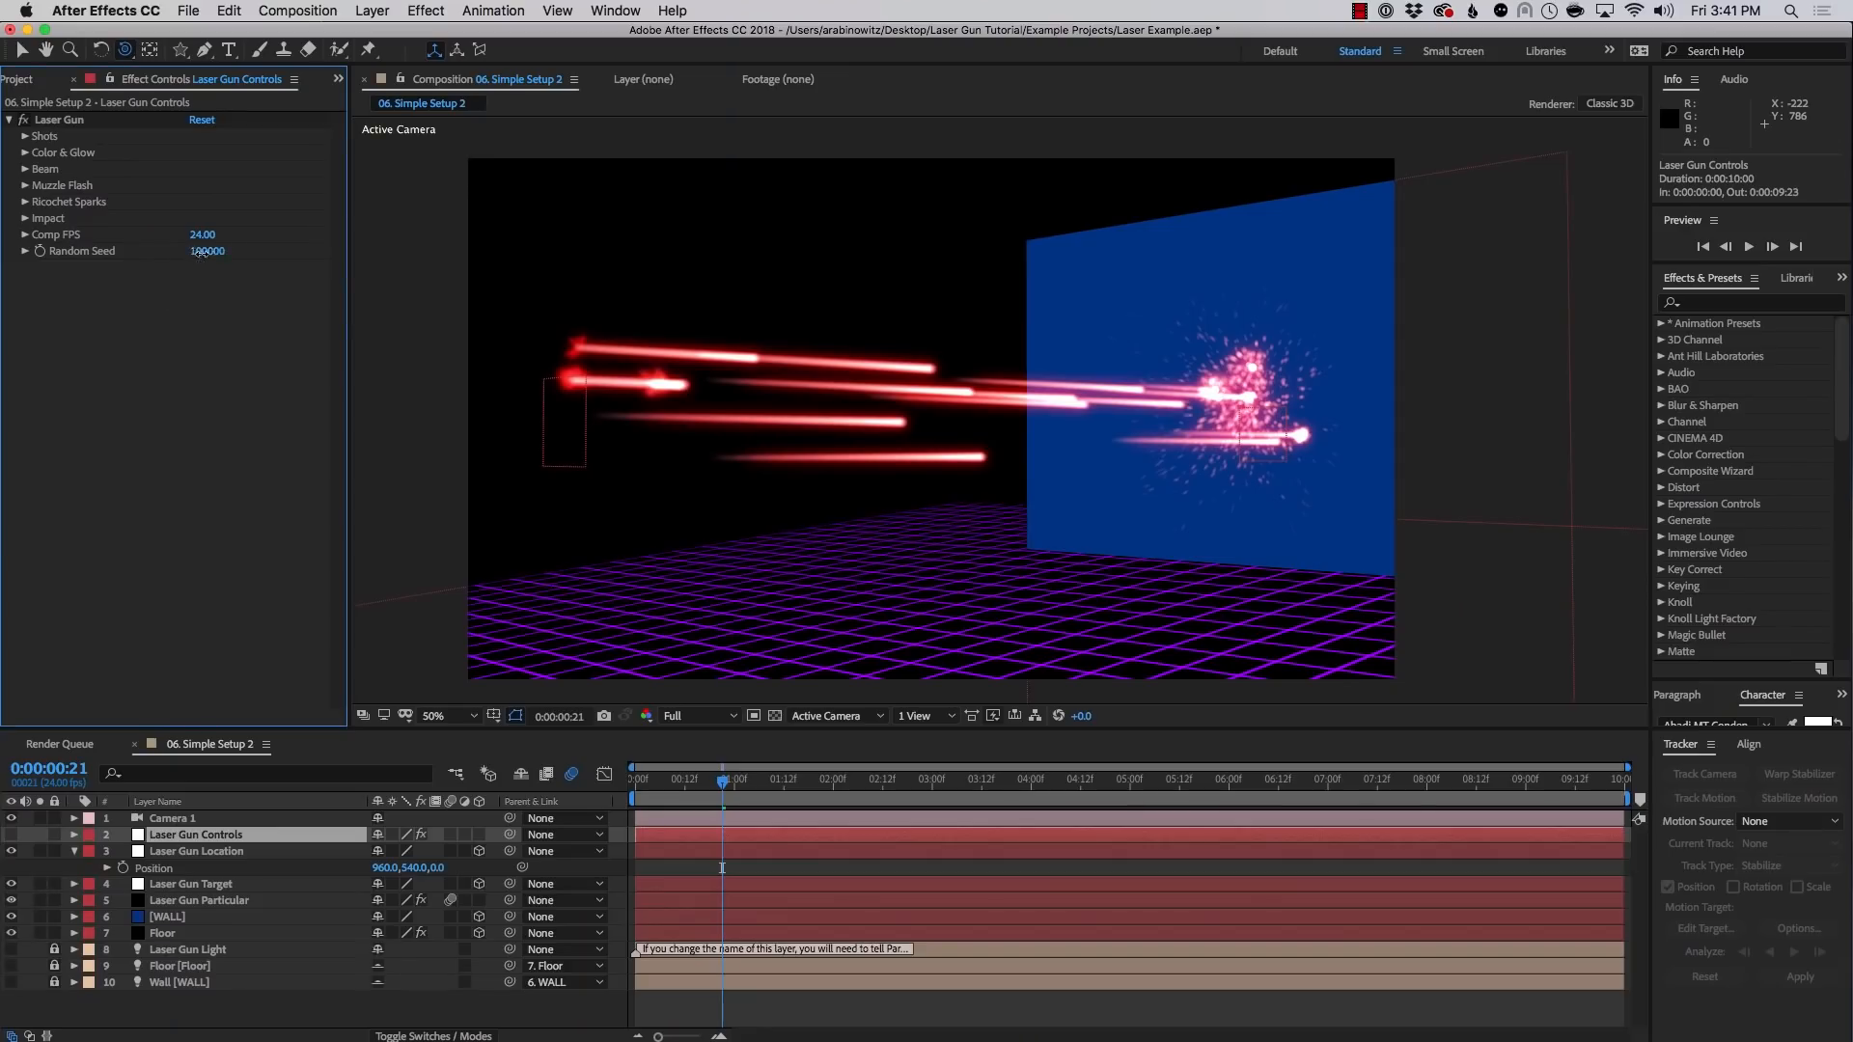
left_click_drag(199, 258, 231, 264)
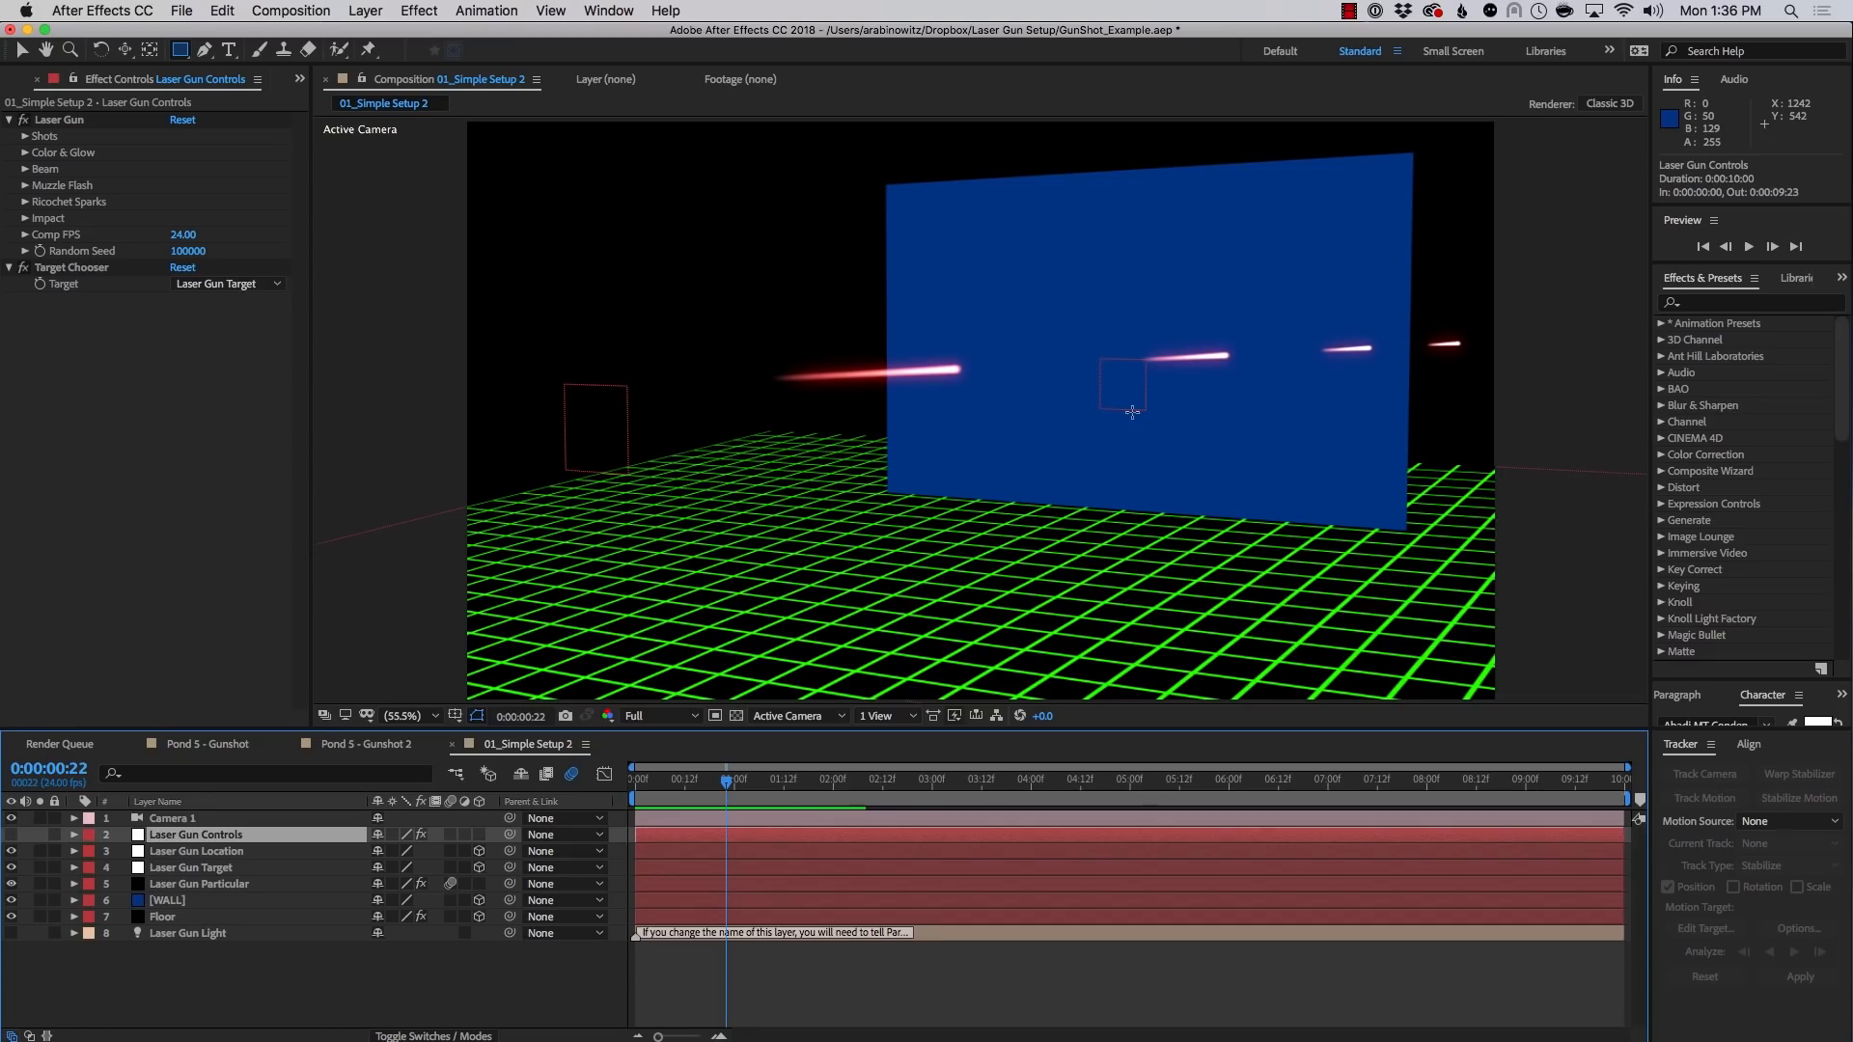
Preview the laser shots in the 01_Simple Setup 2 composition
key("space")
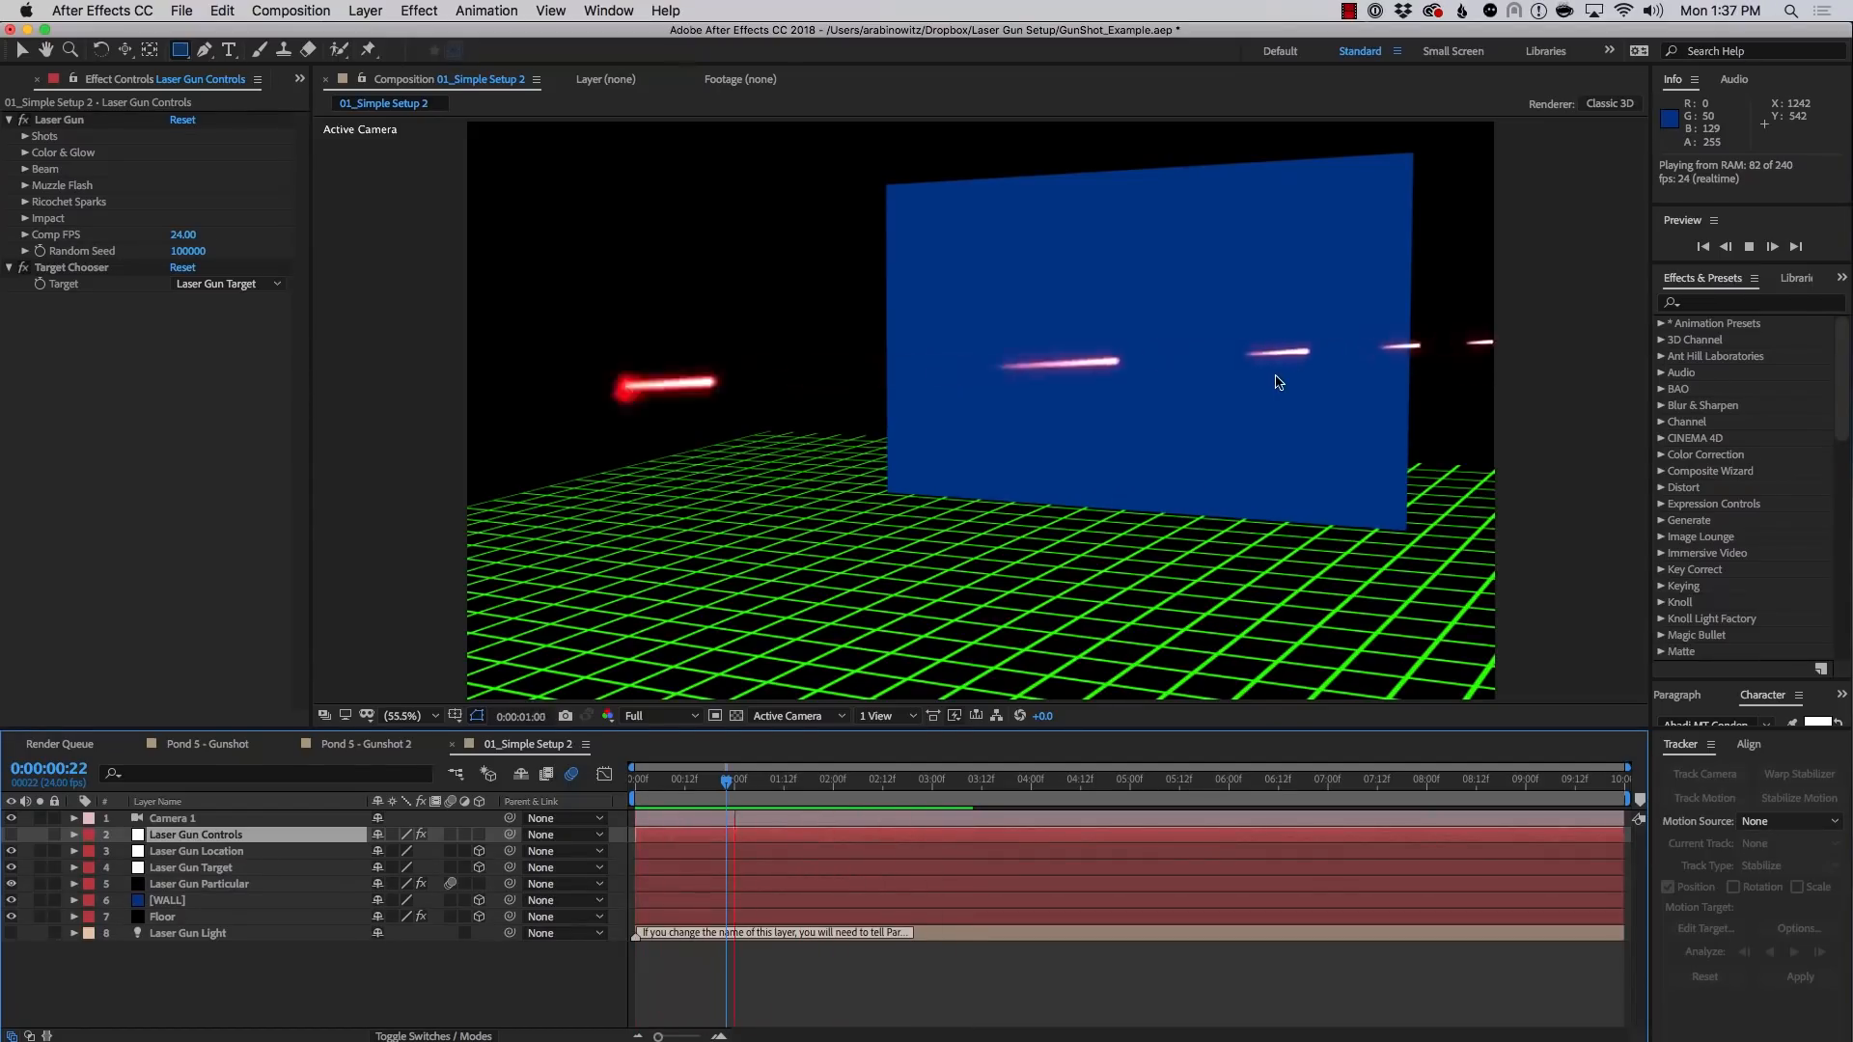
key("space")
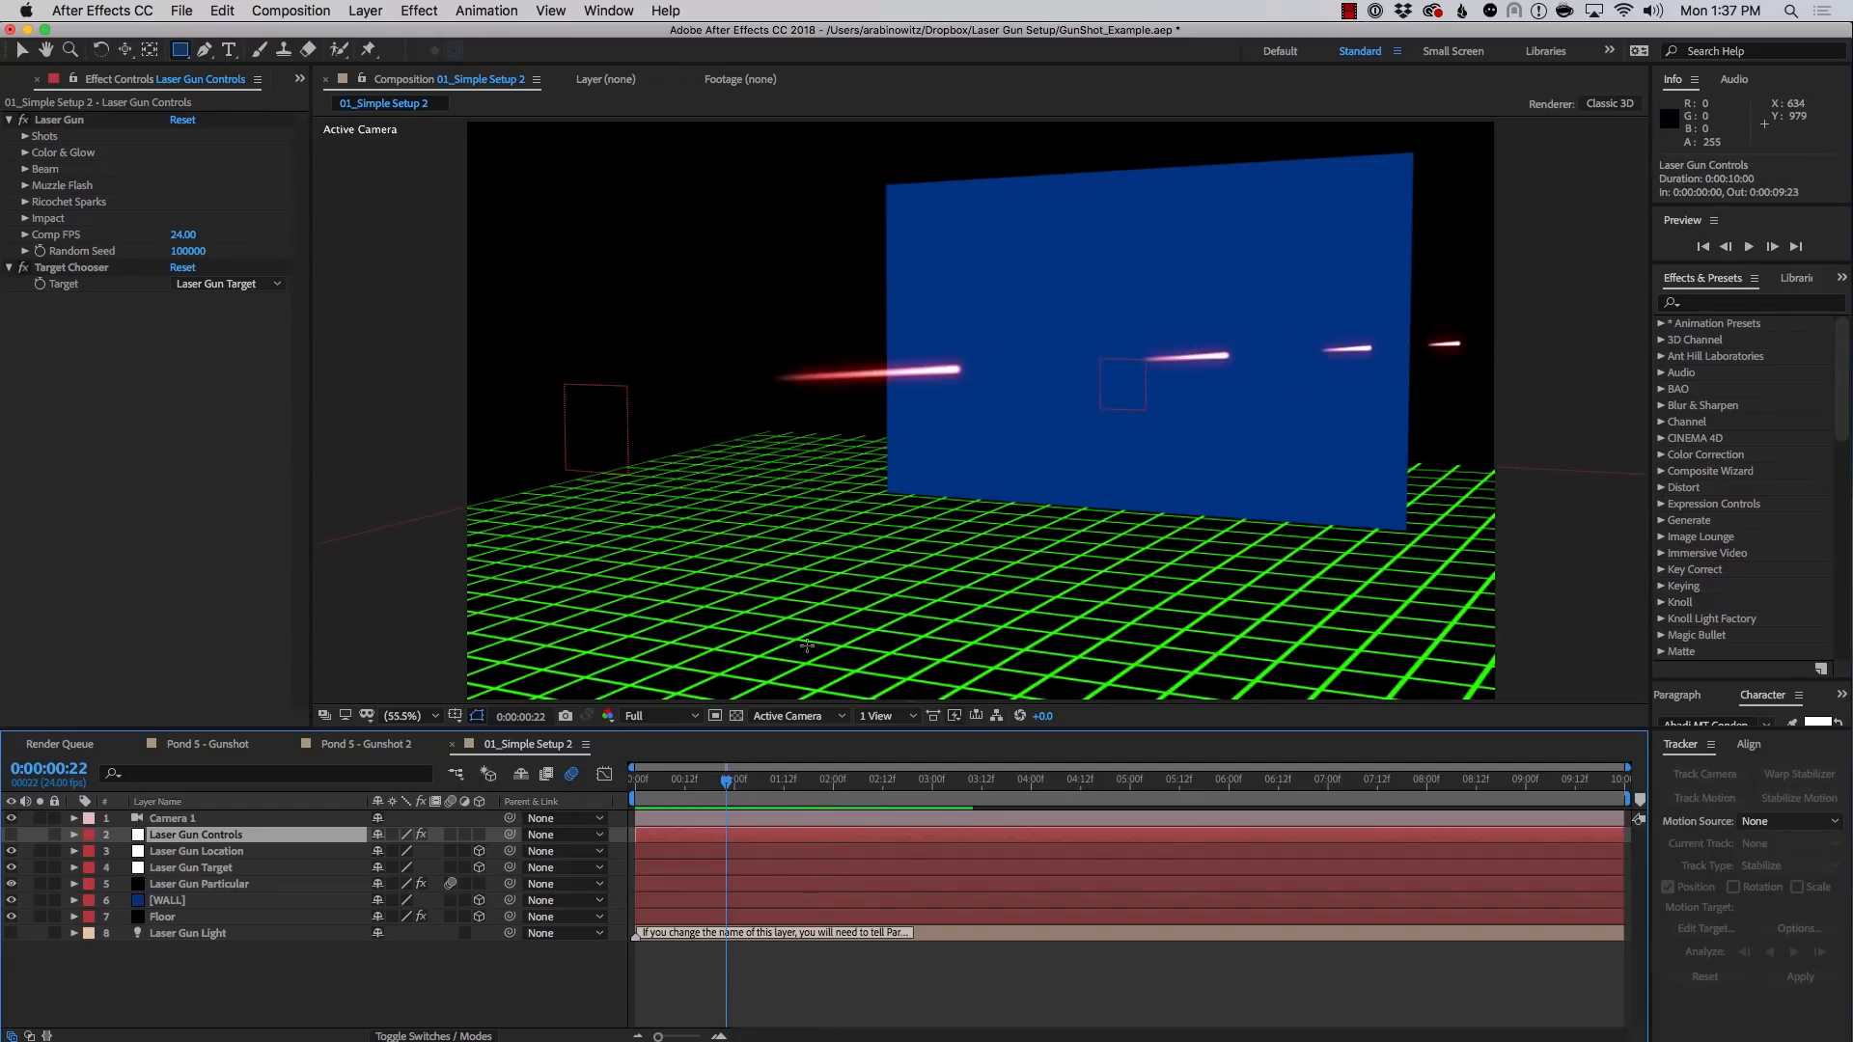
In the Laser Gun Particular layer's Physics (Master) Bounce settings, set Floor Layer to Floor and Wall Layer to WALL
left_click(232, 885)
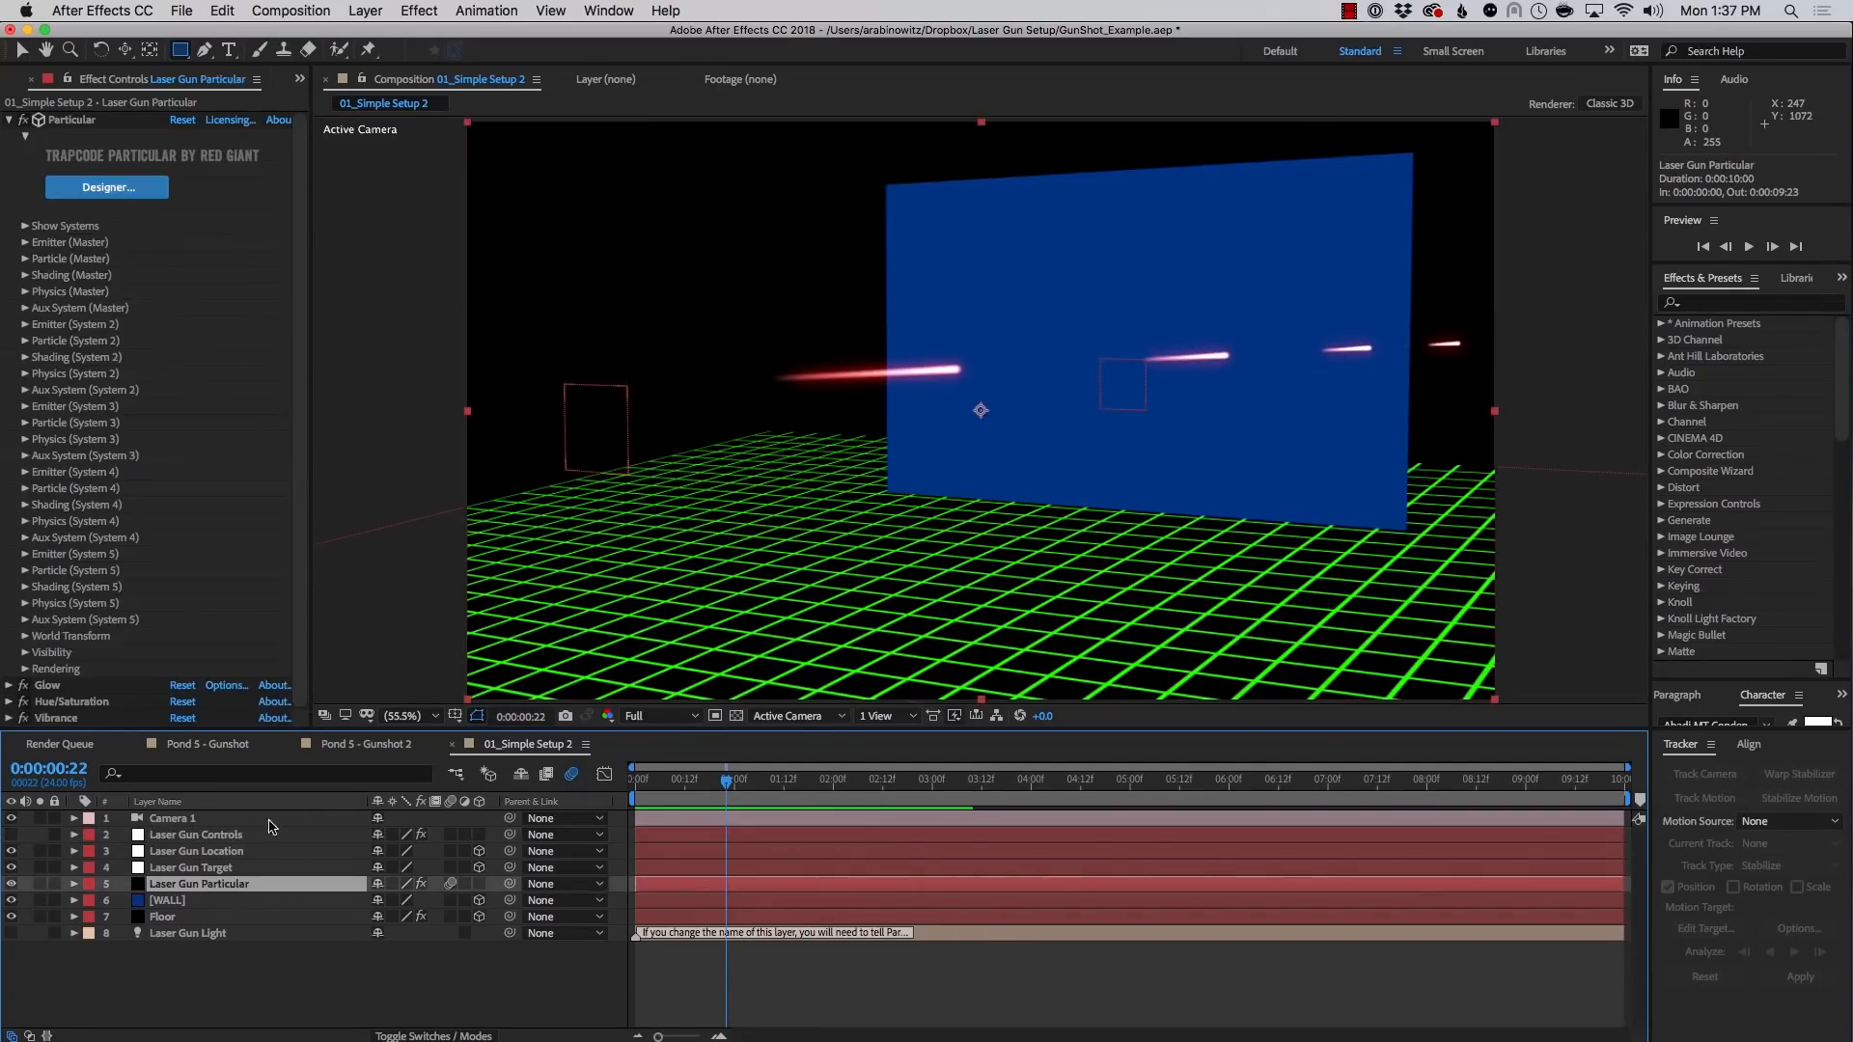
left_click(26, 293)
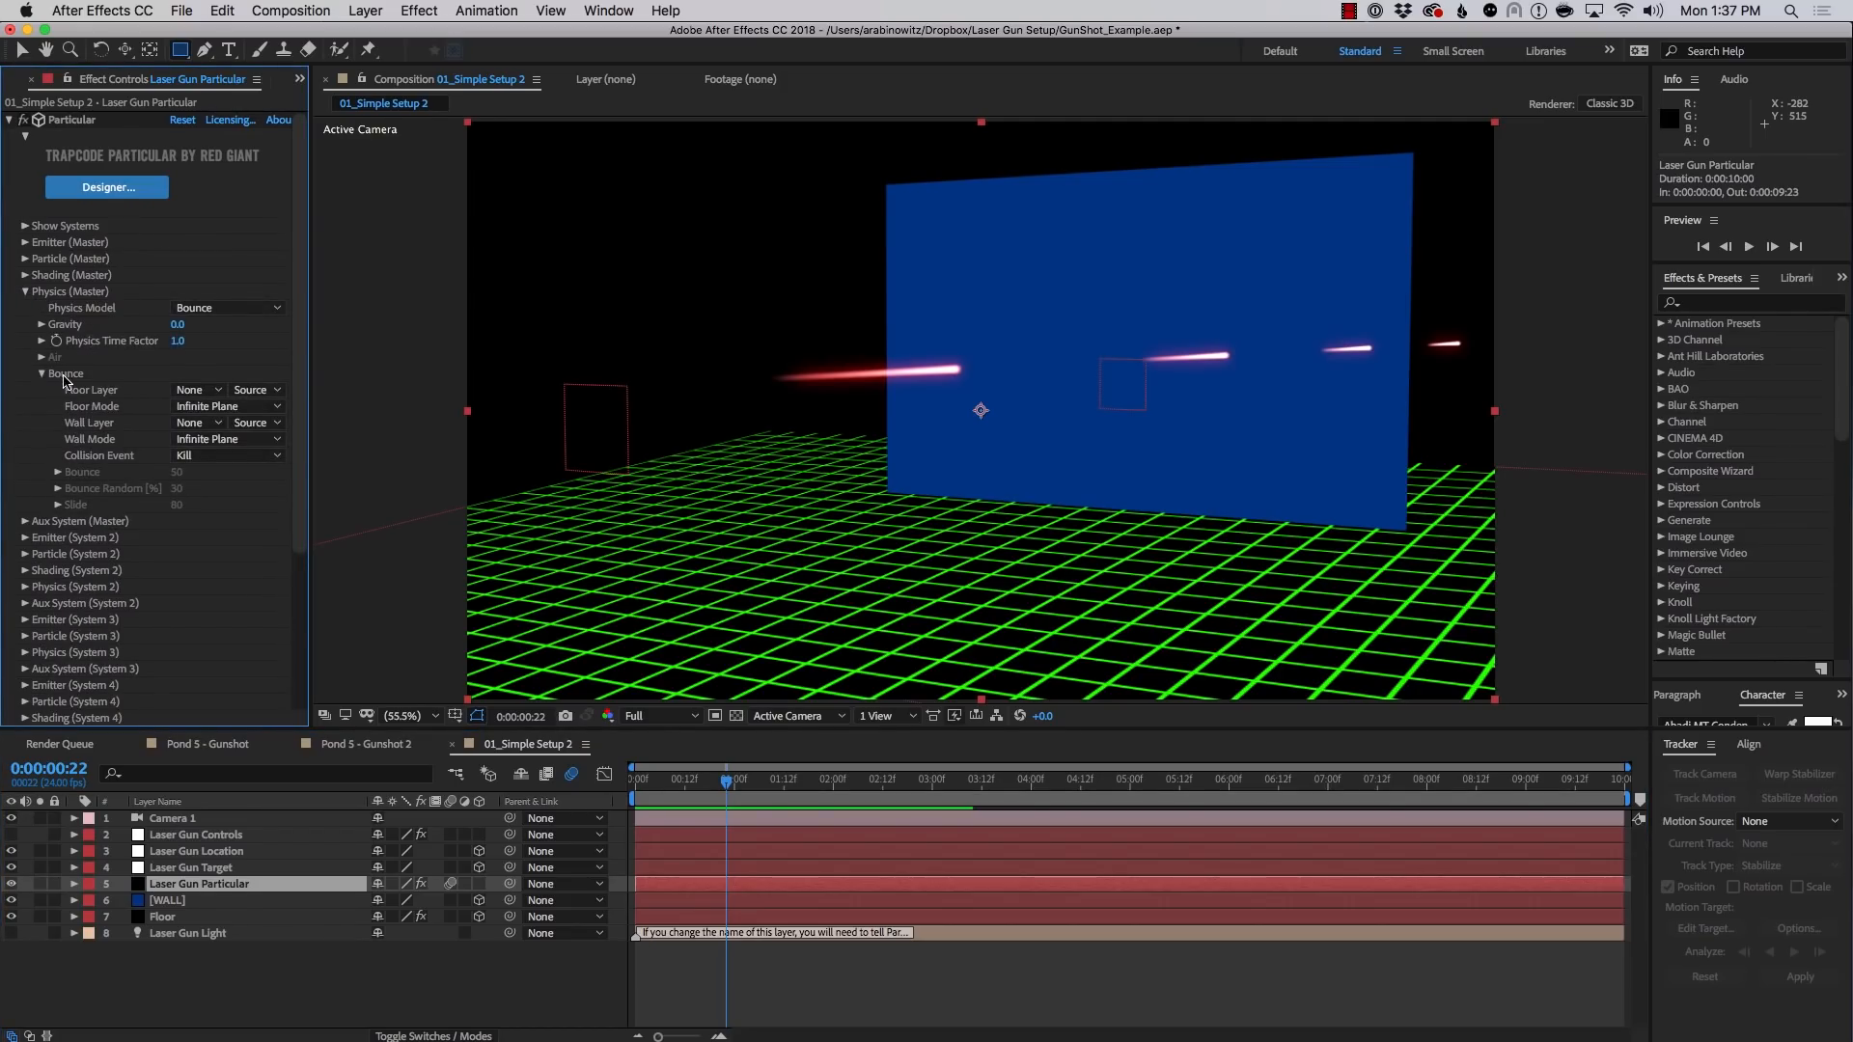
left_click(43, 374)
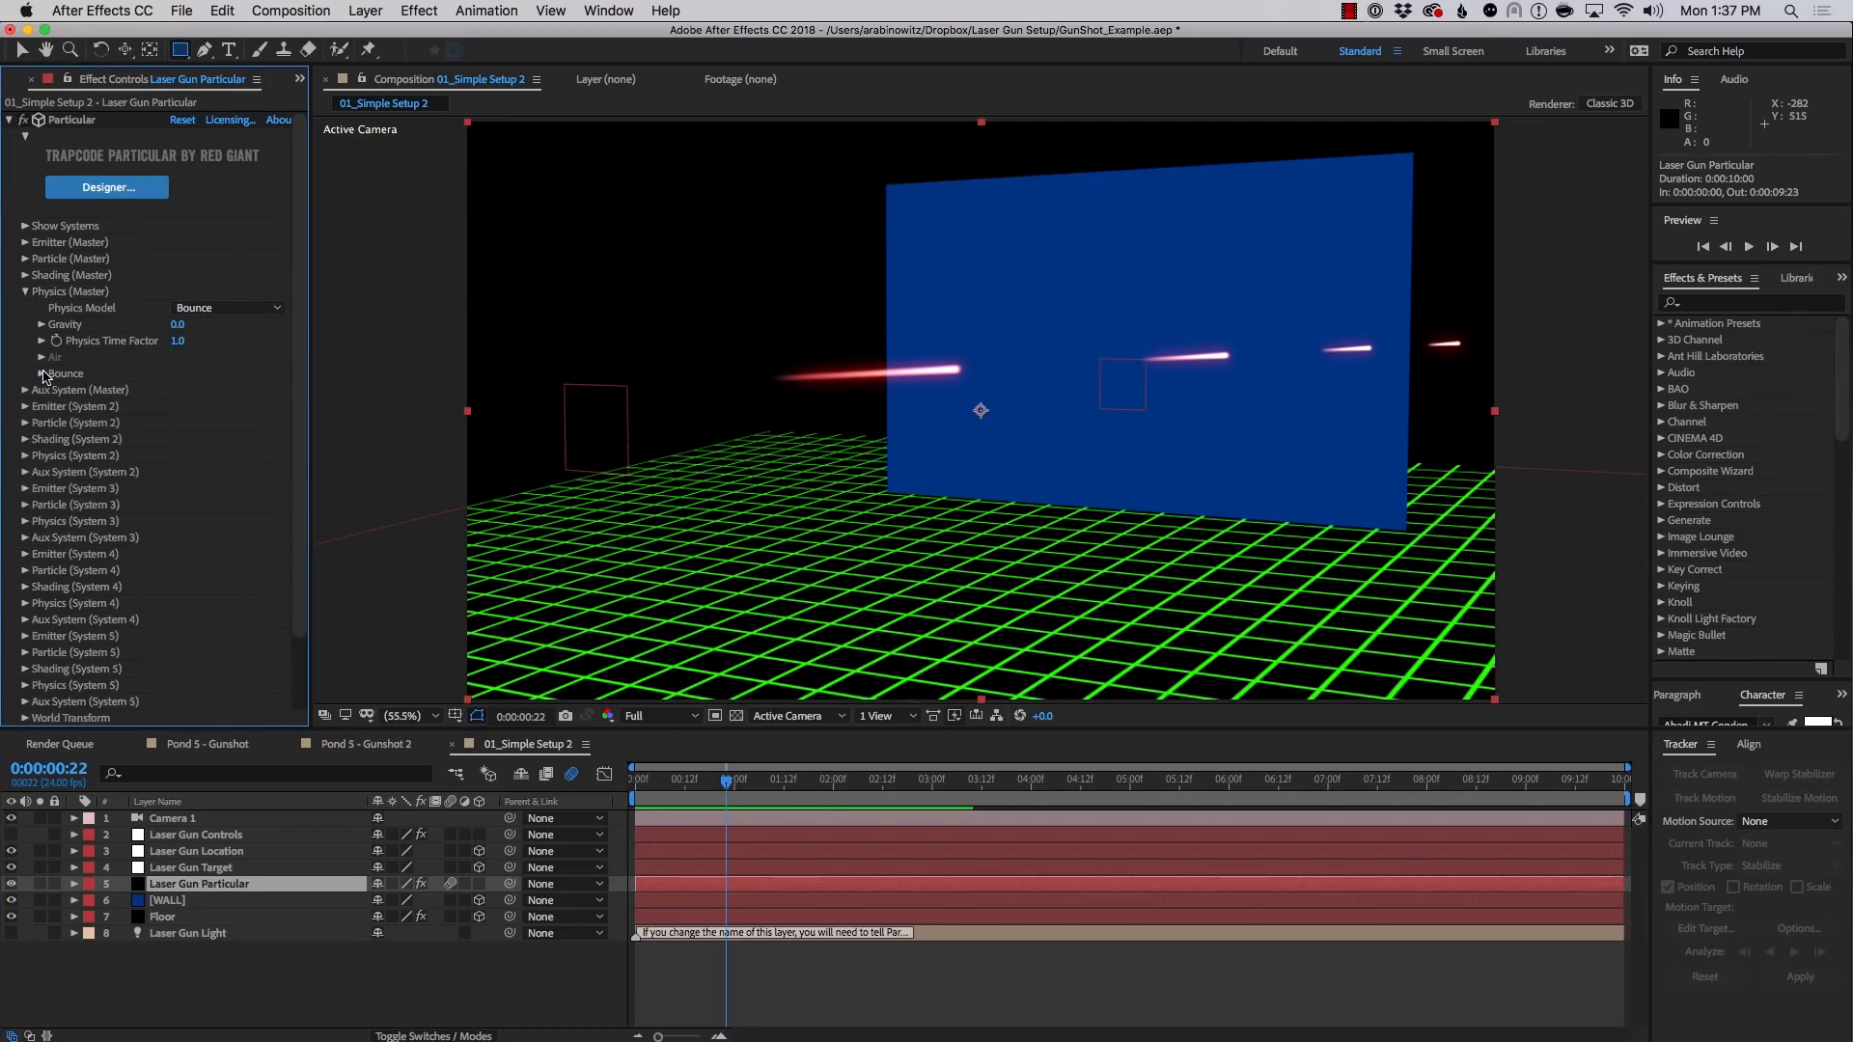
left_click(42, 374)
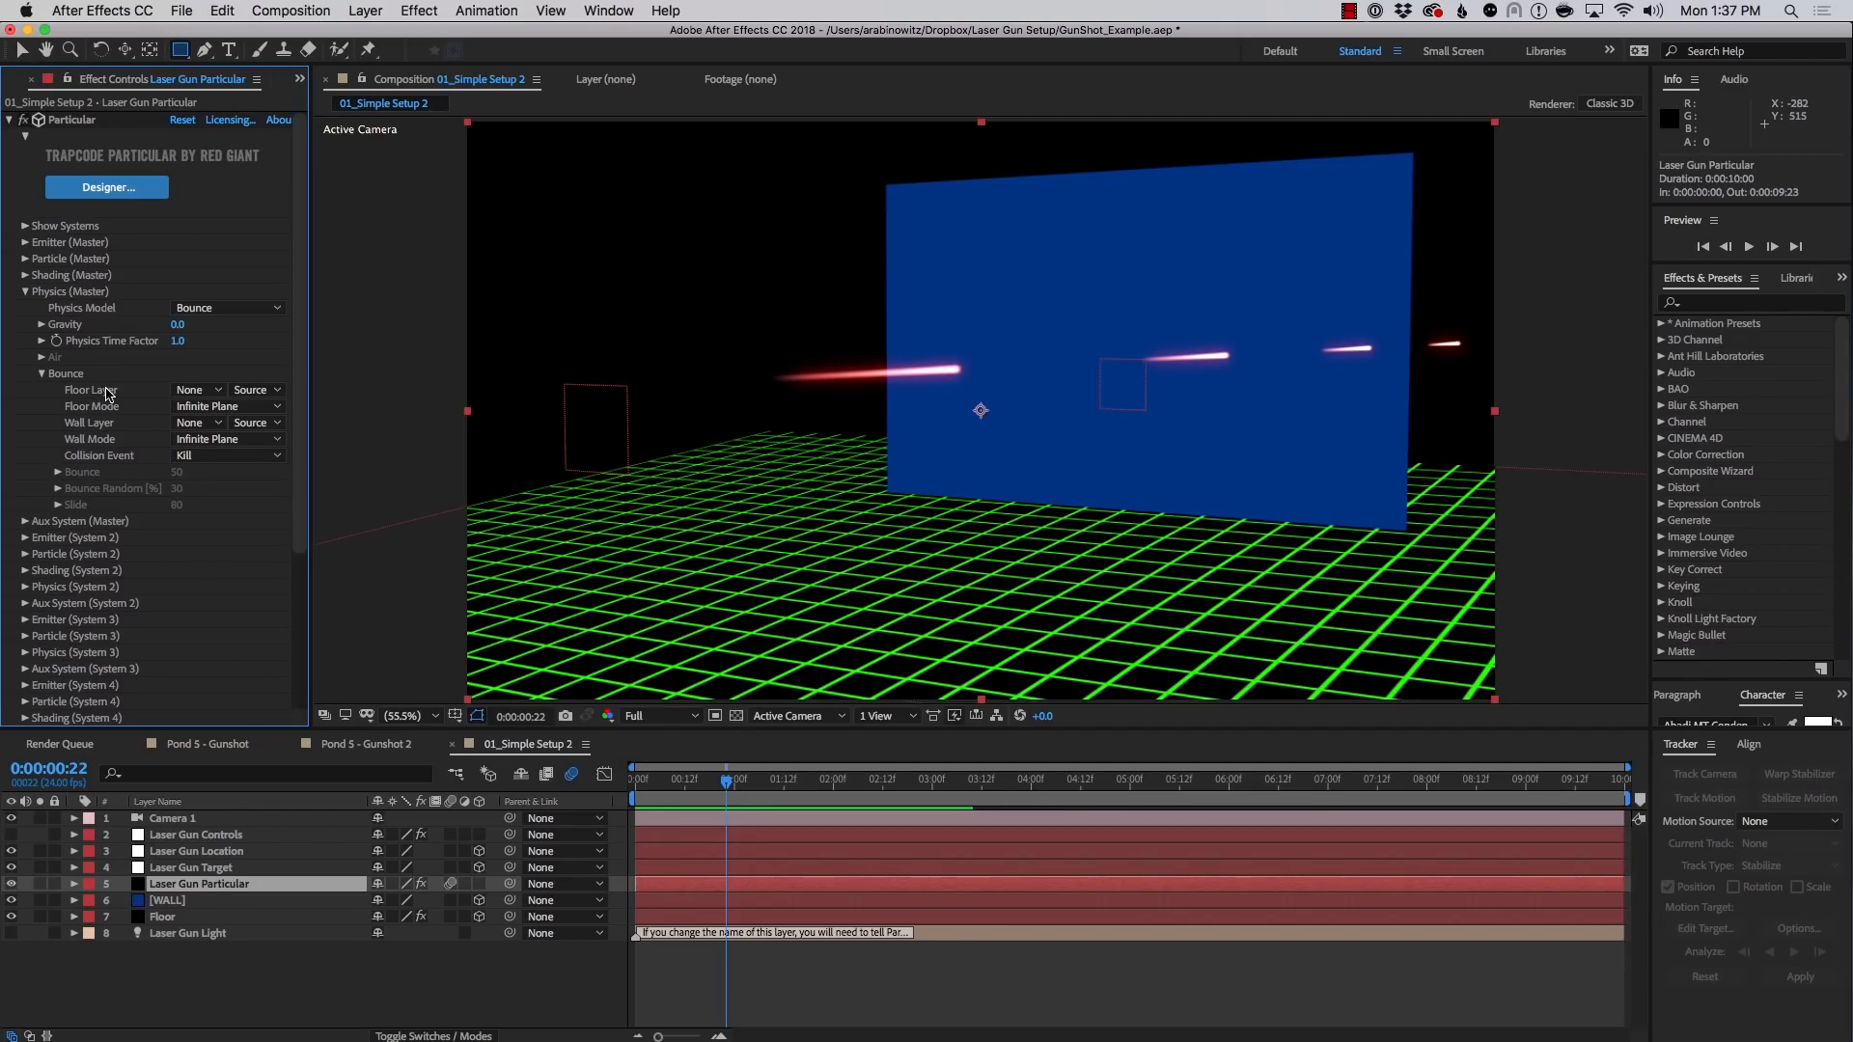
left_click(189, 391)
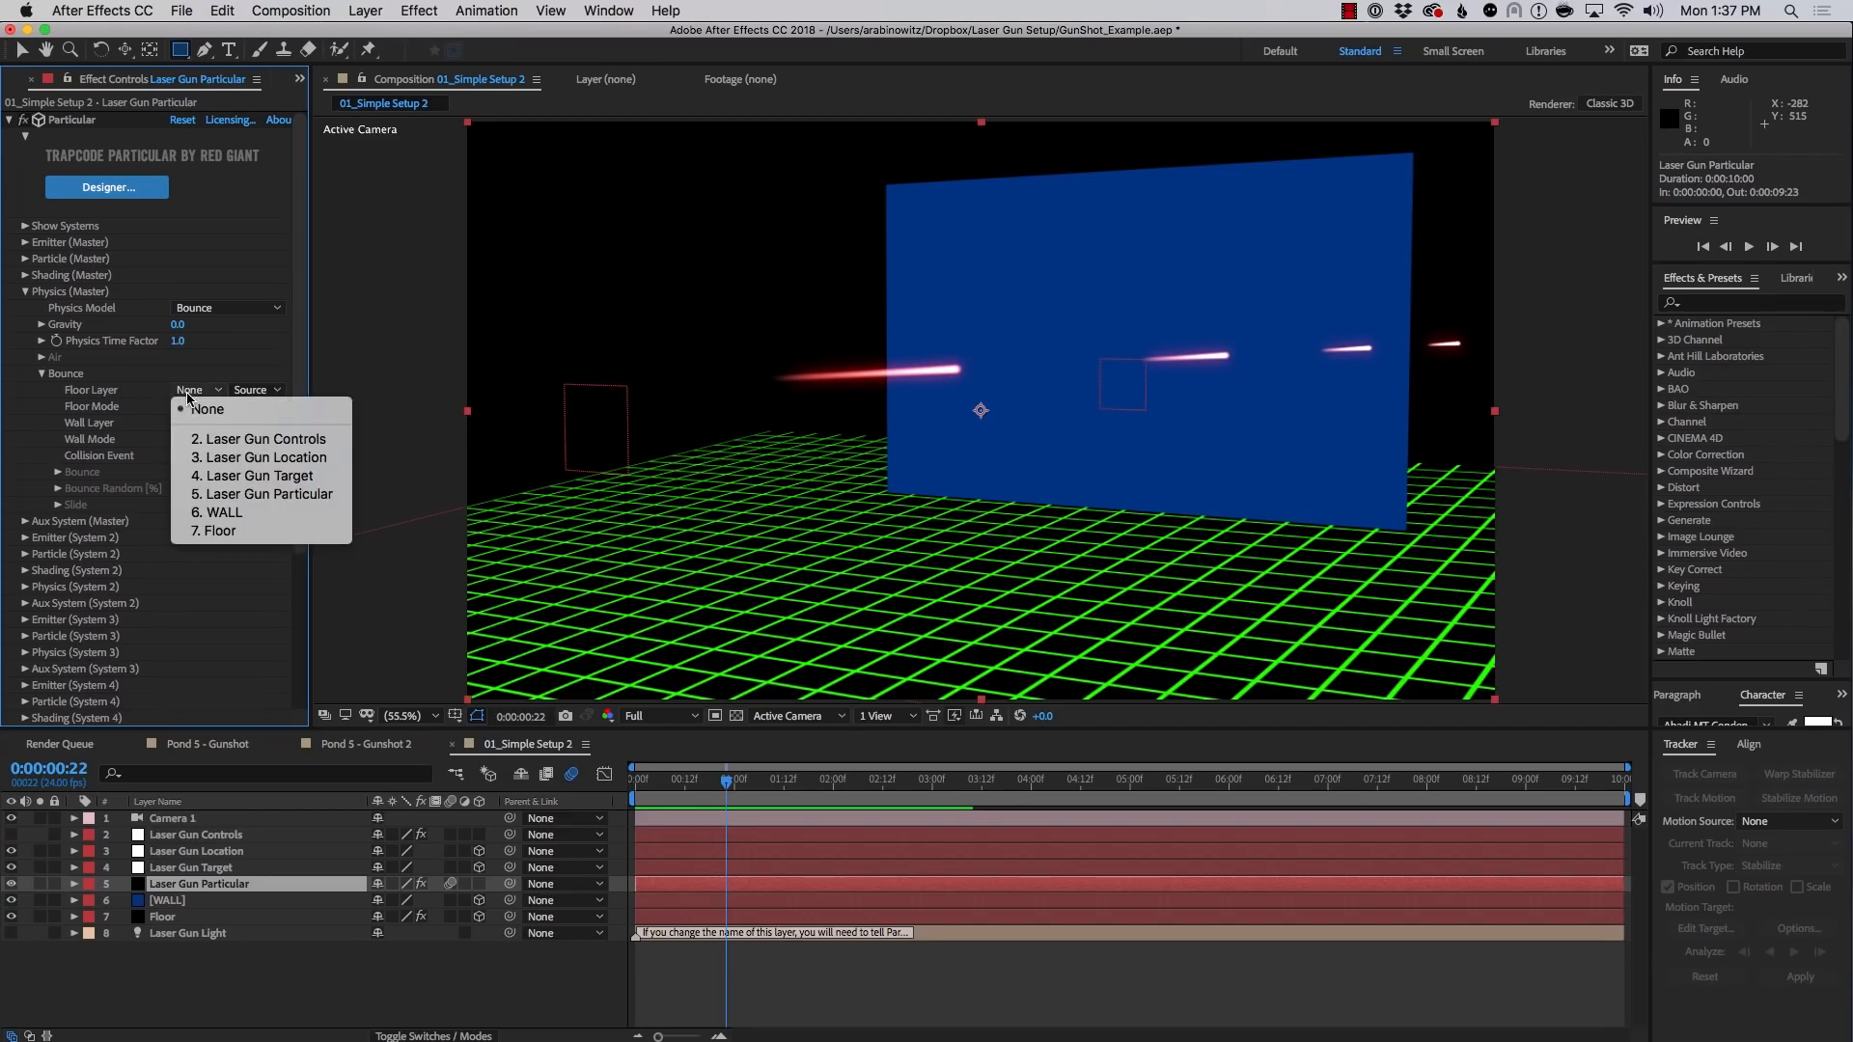
left_click(228, 533)
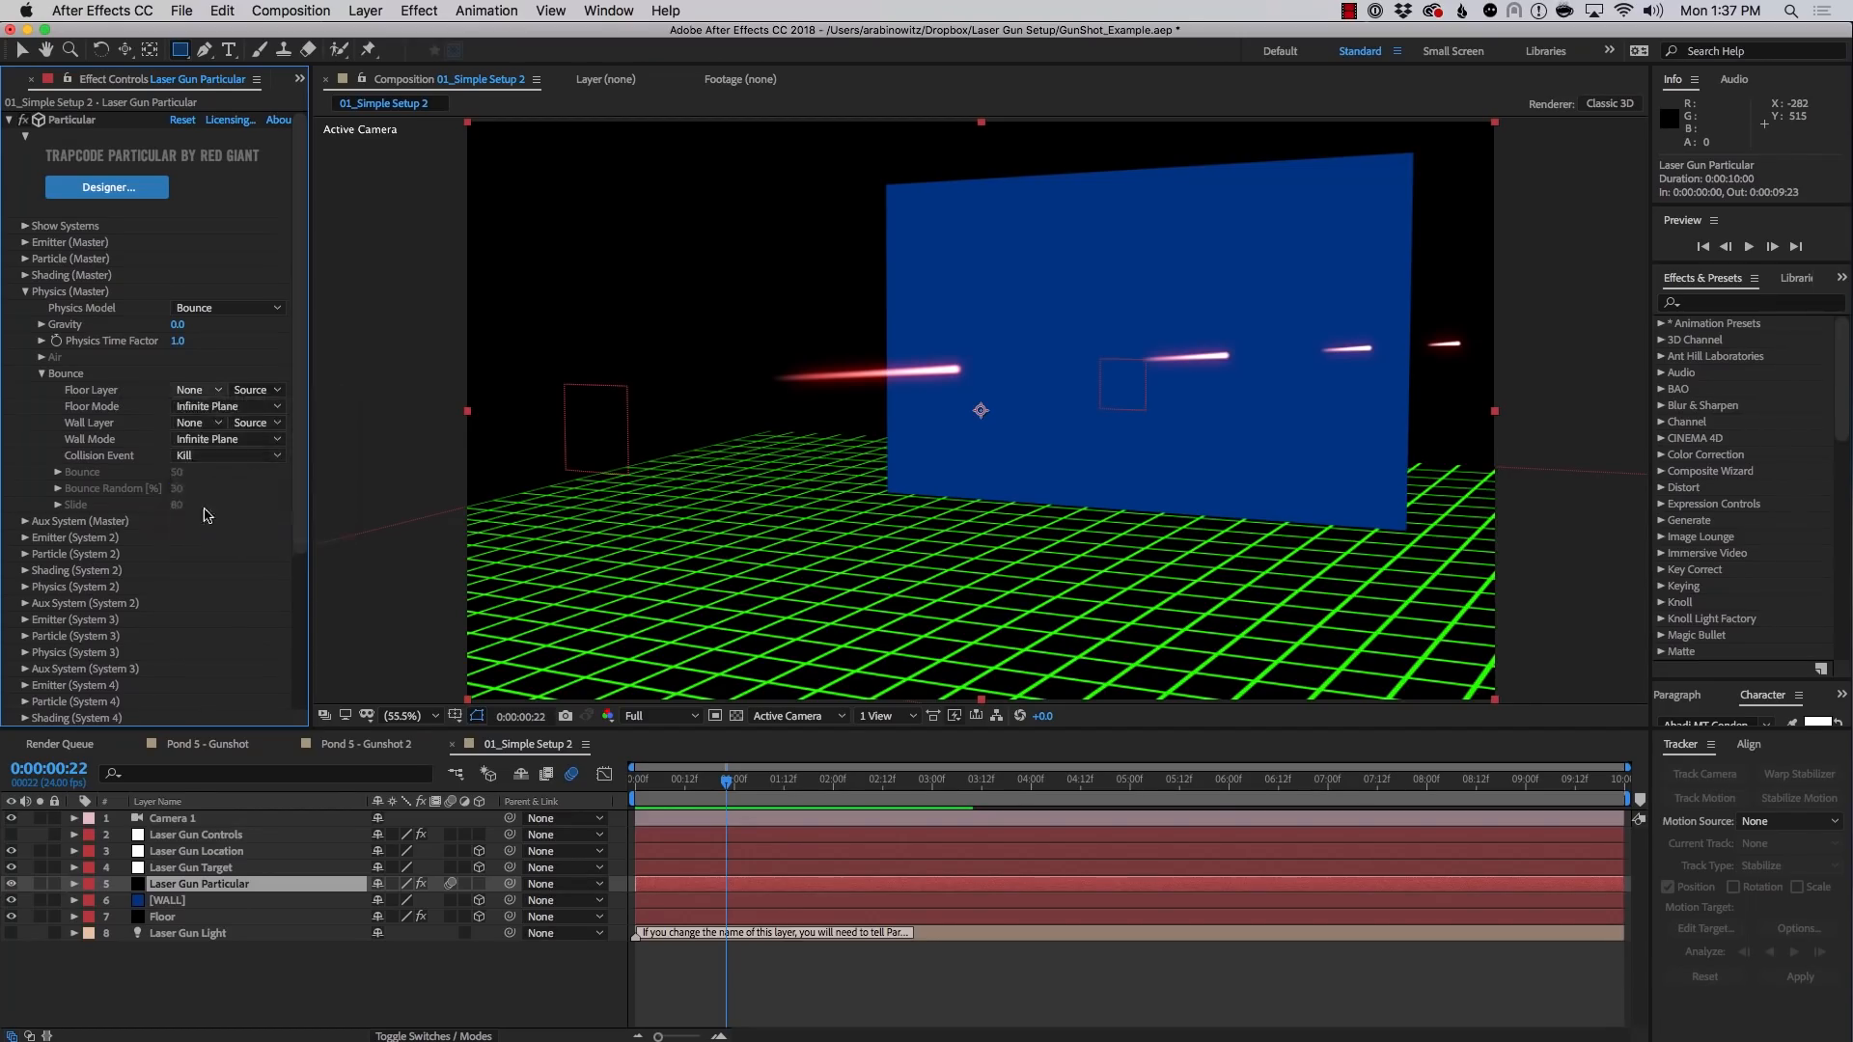
left_click(191, 424)
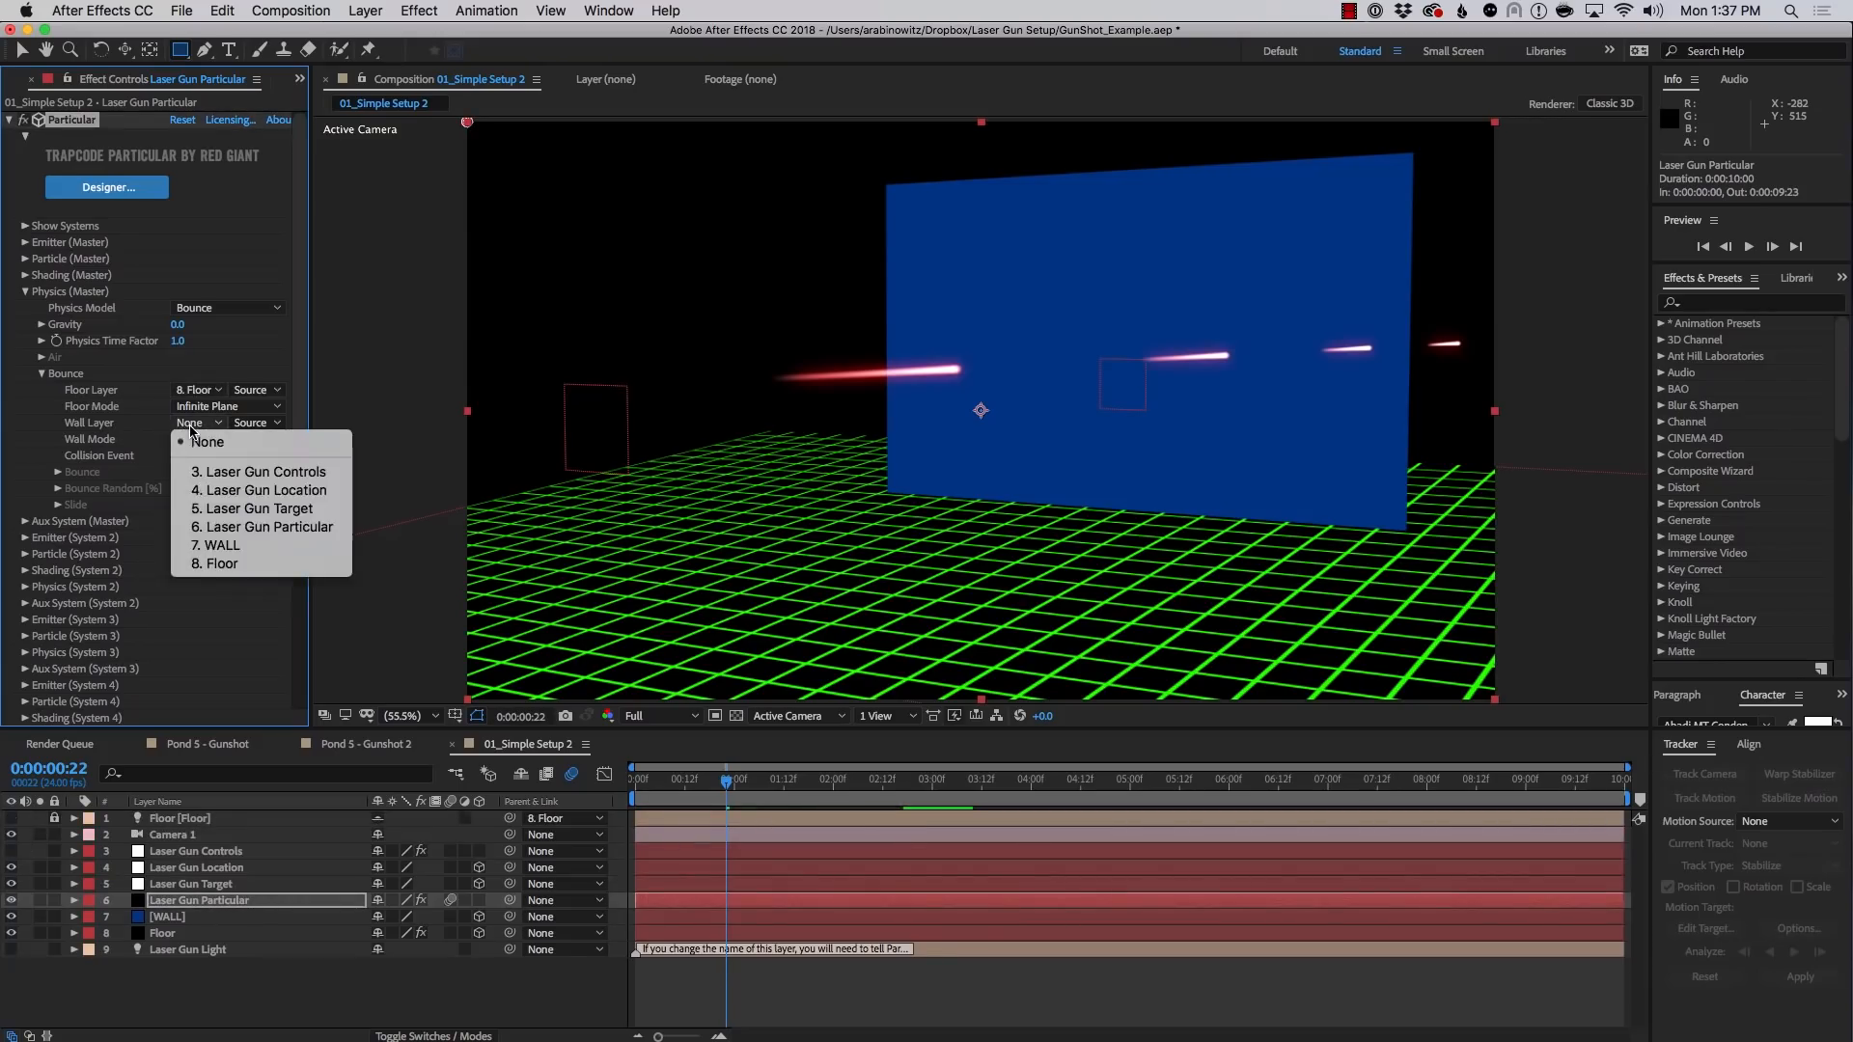
left_click(235, 546)
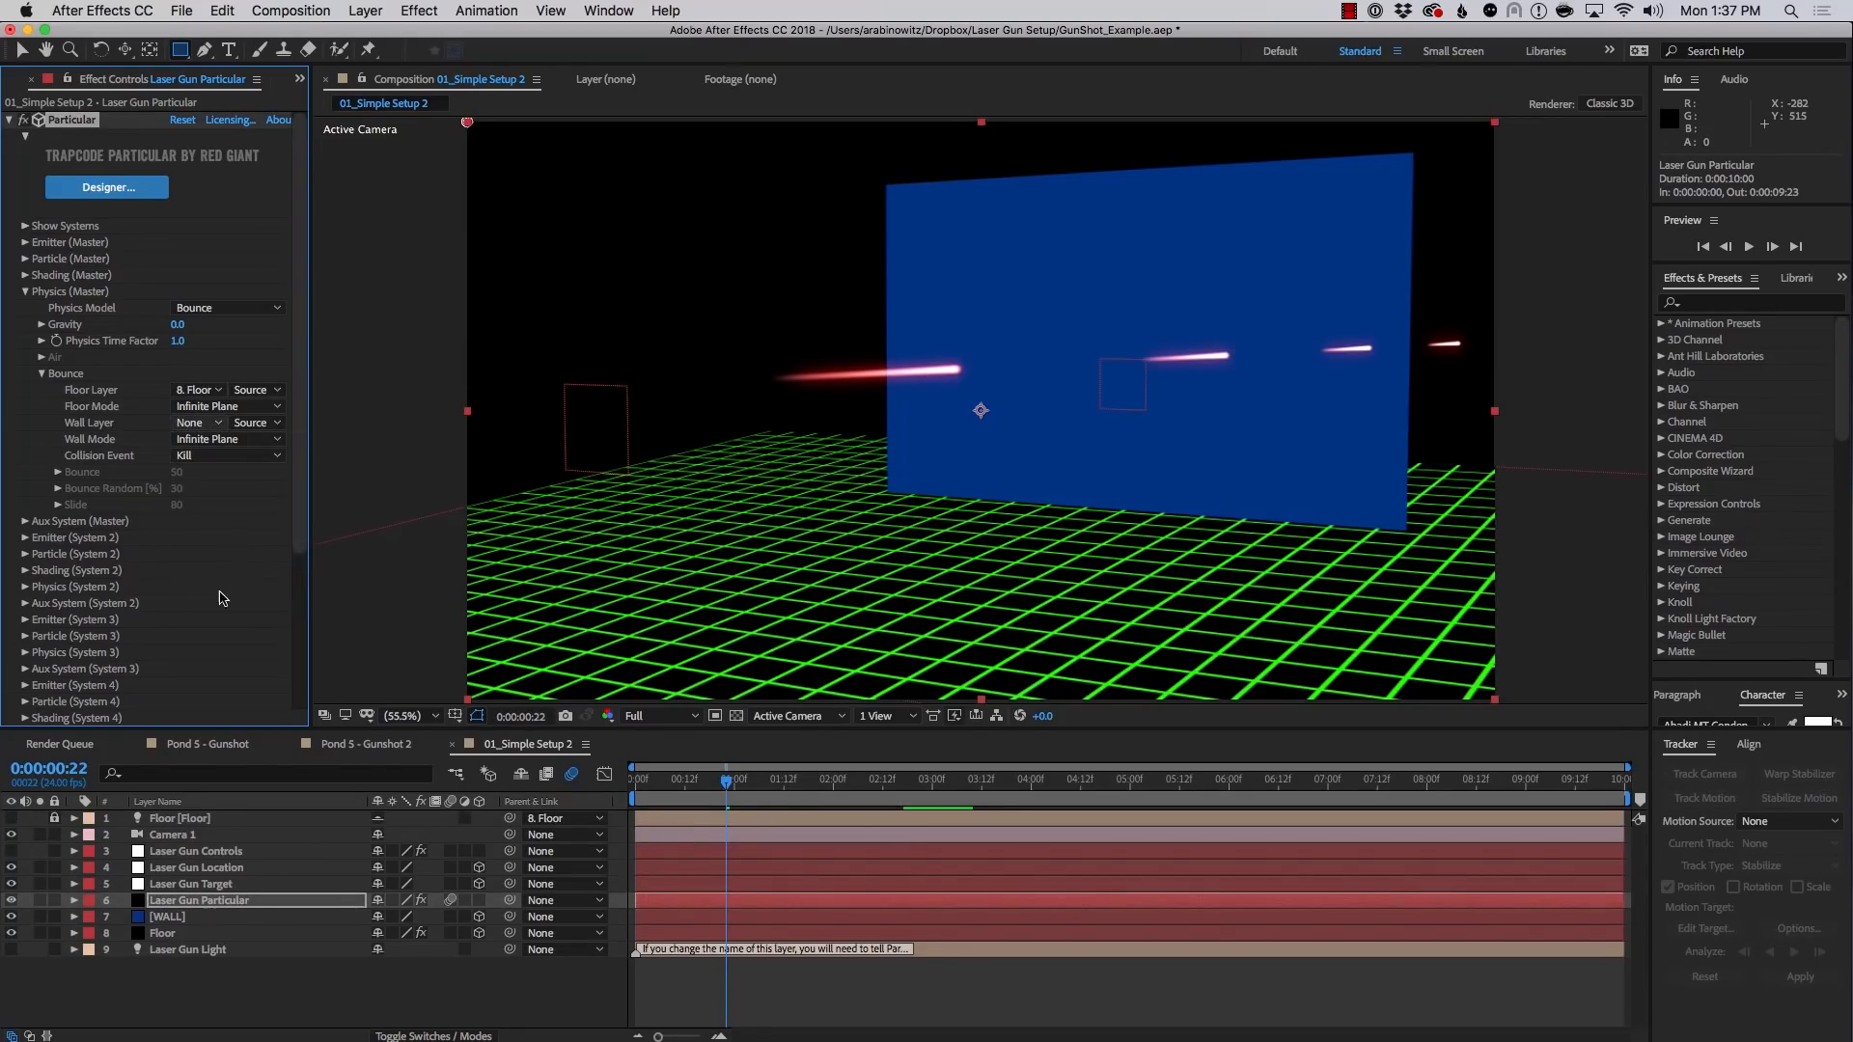
Preview the shots with the collision layers assigned, and look at the Floor Mode options
key("space")
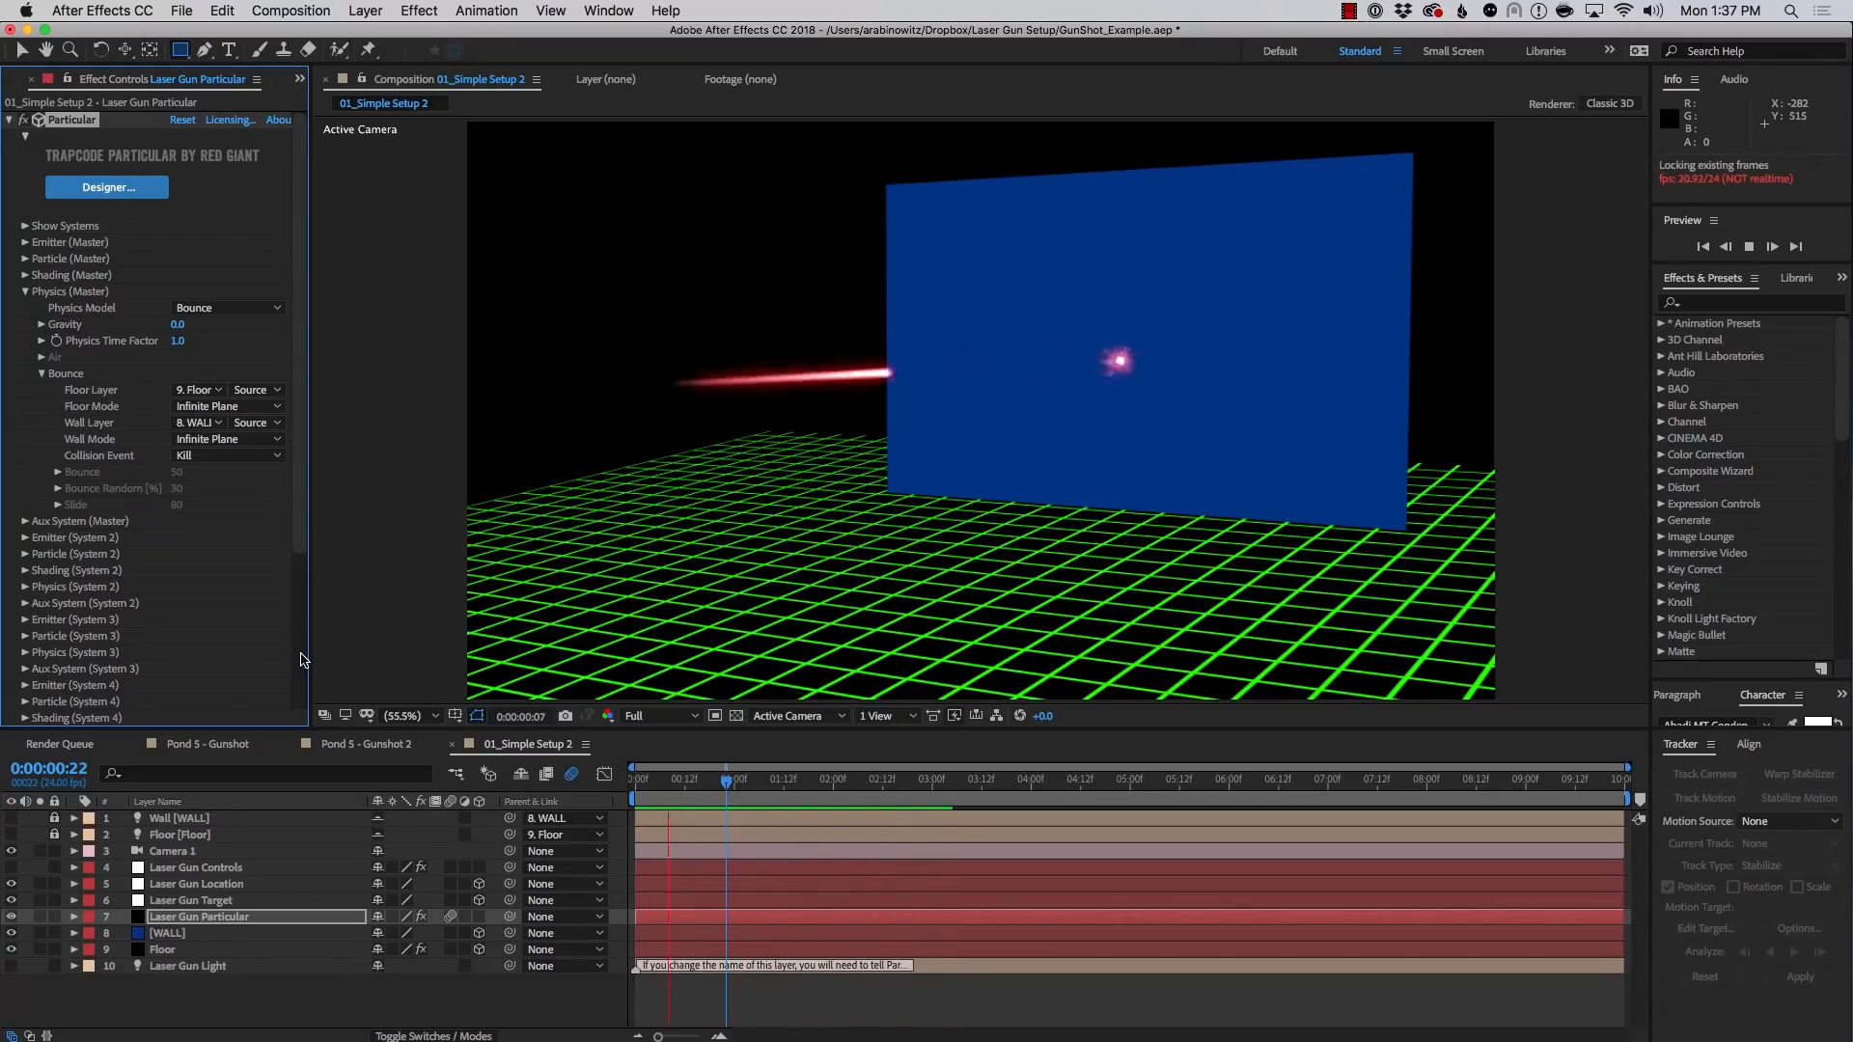
key("space")
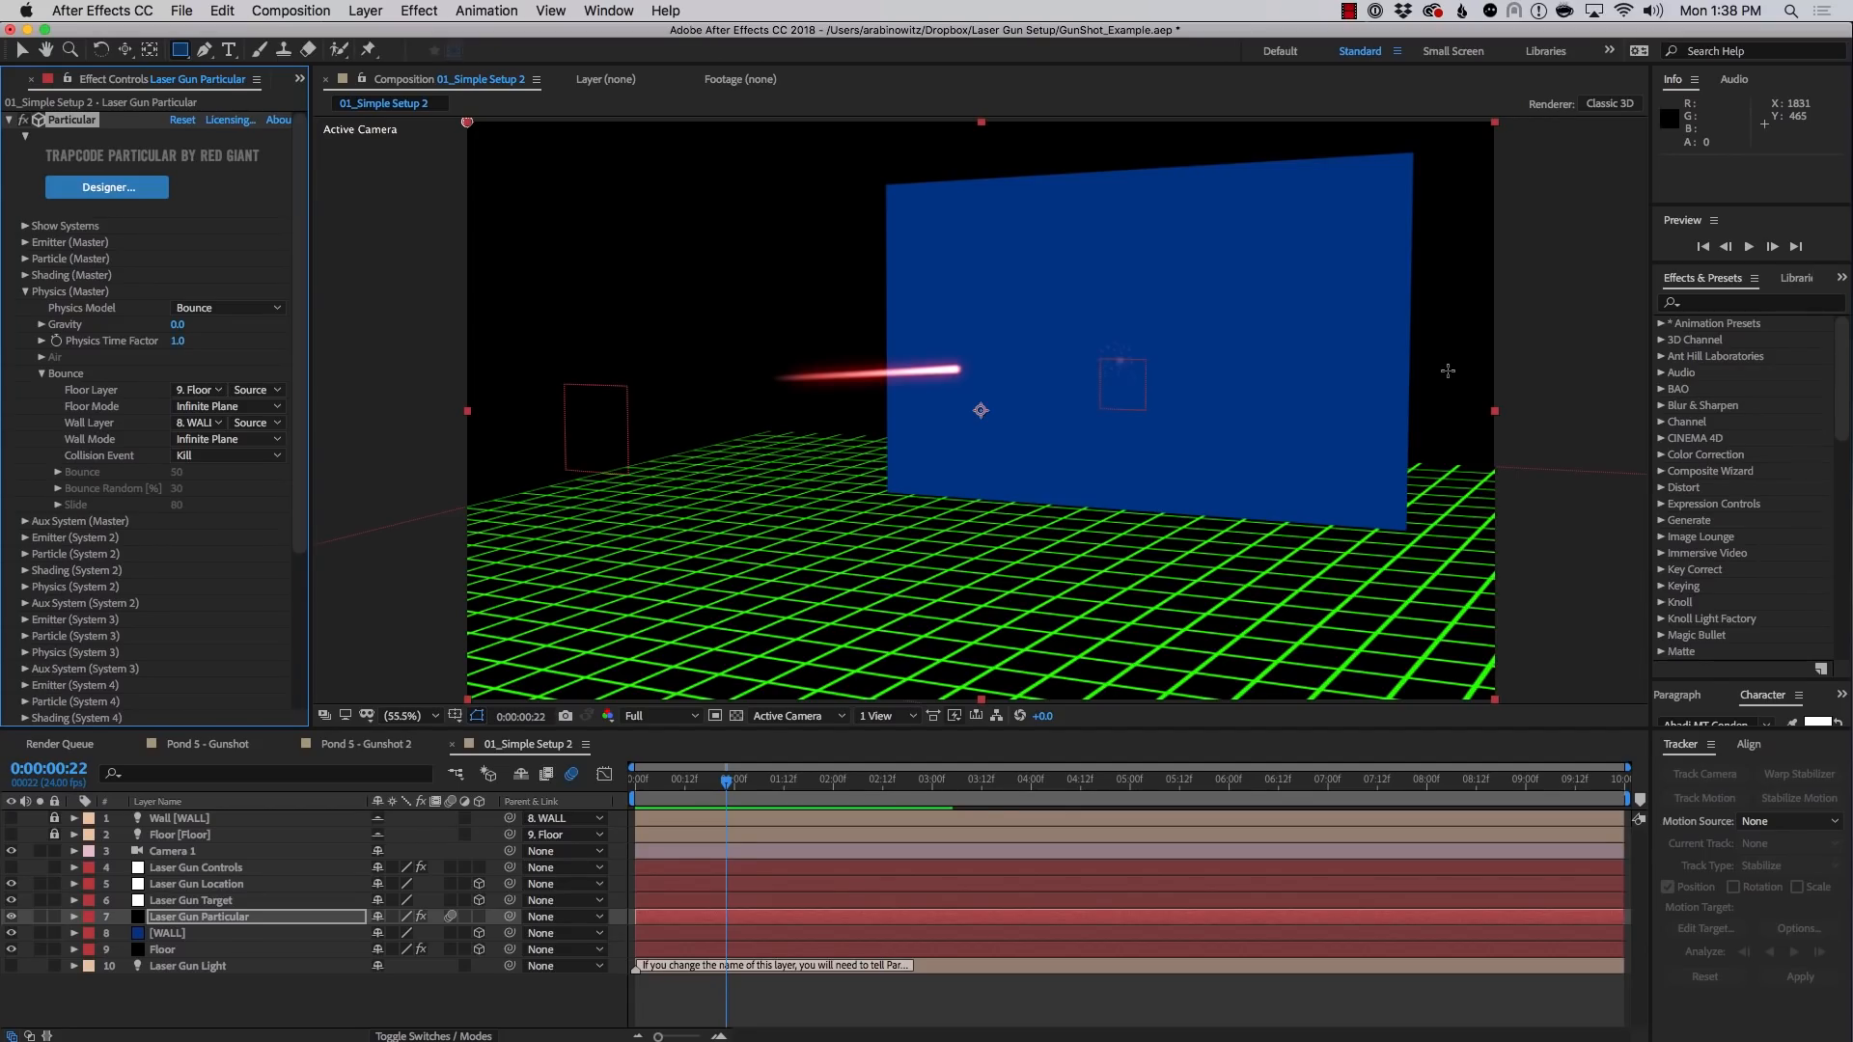
left_click(205, 406)
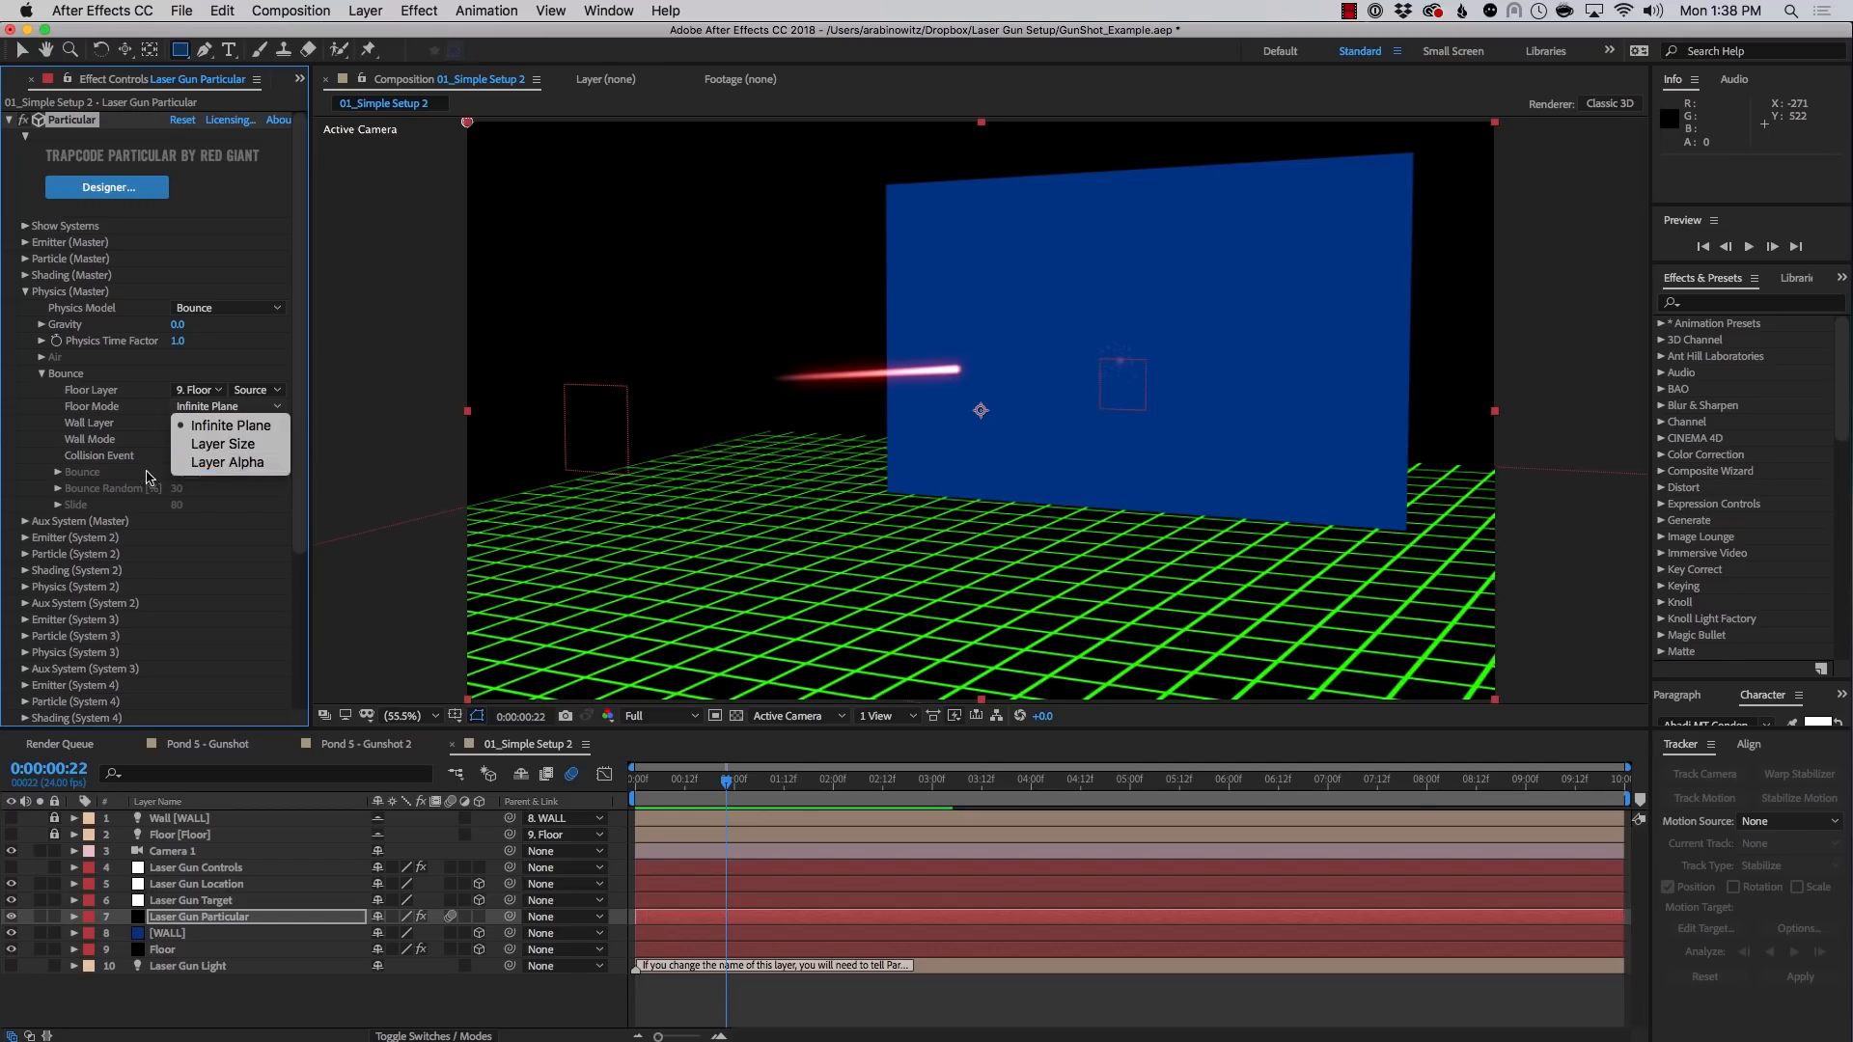
left_click(1195, 101)
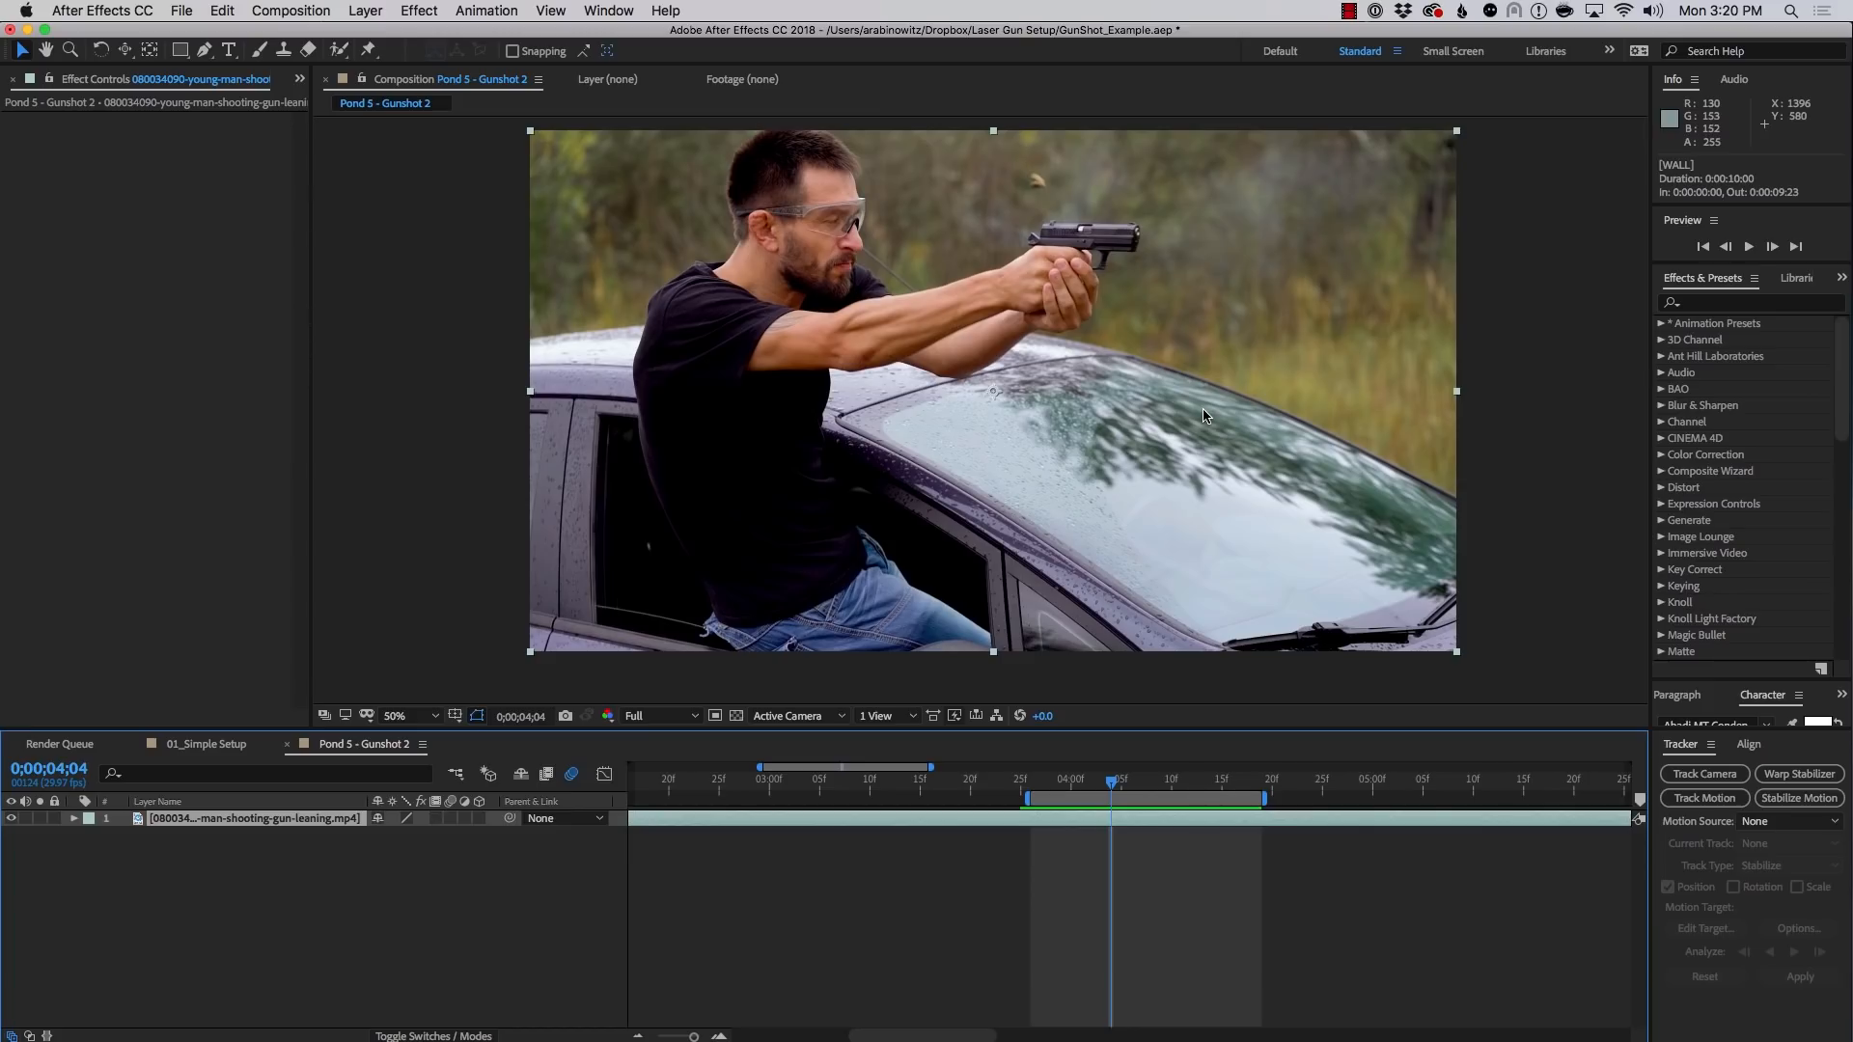
Preview the gunshot footage in Pond 5 - Gunshot 2 and park the playhead at 0;00;04;04
key("space")
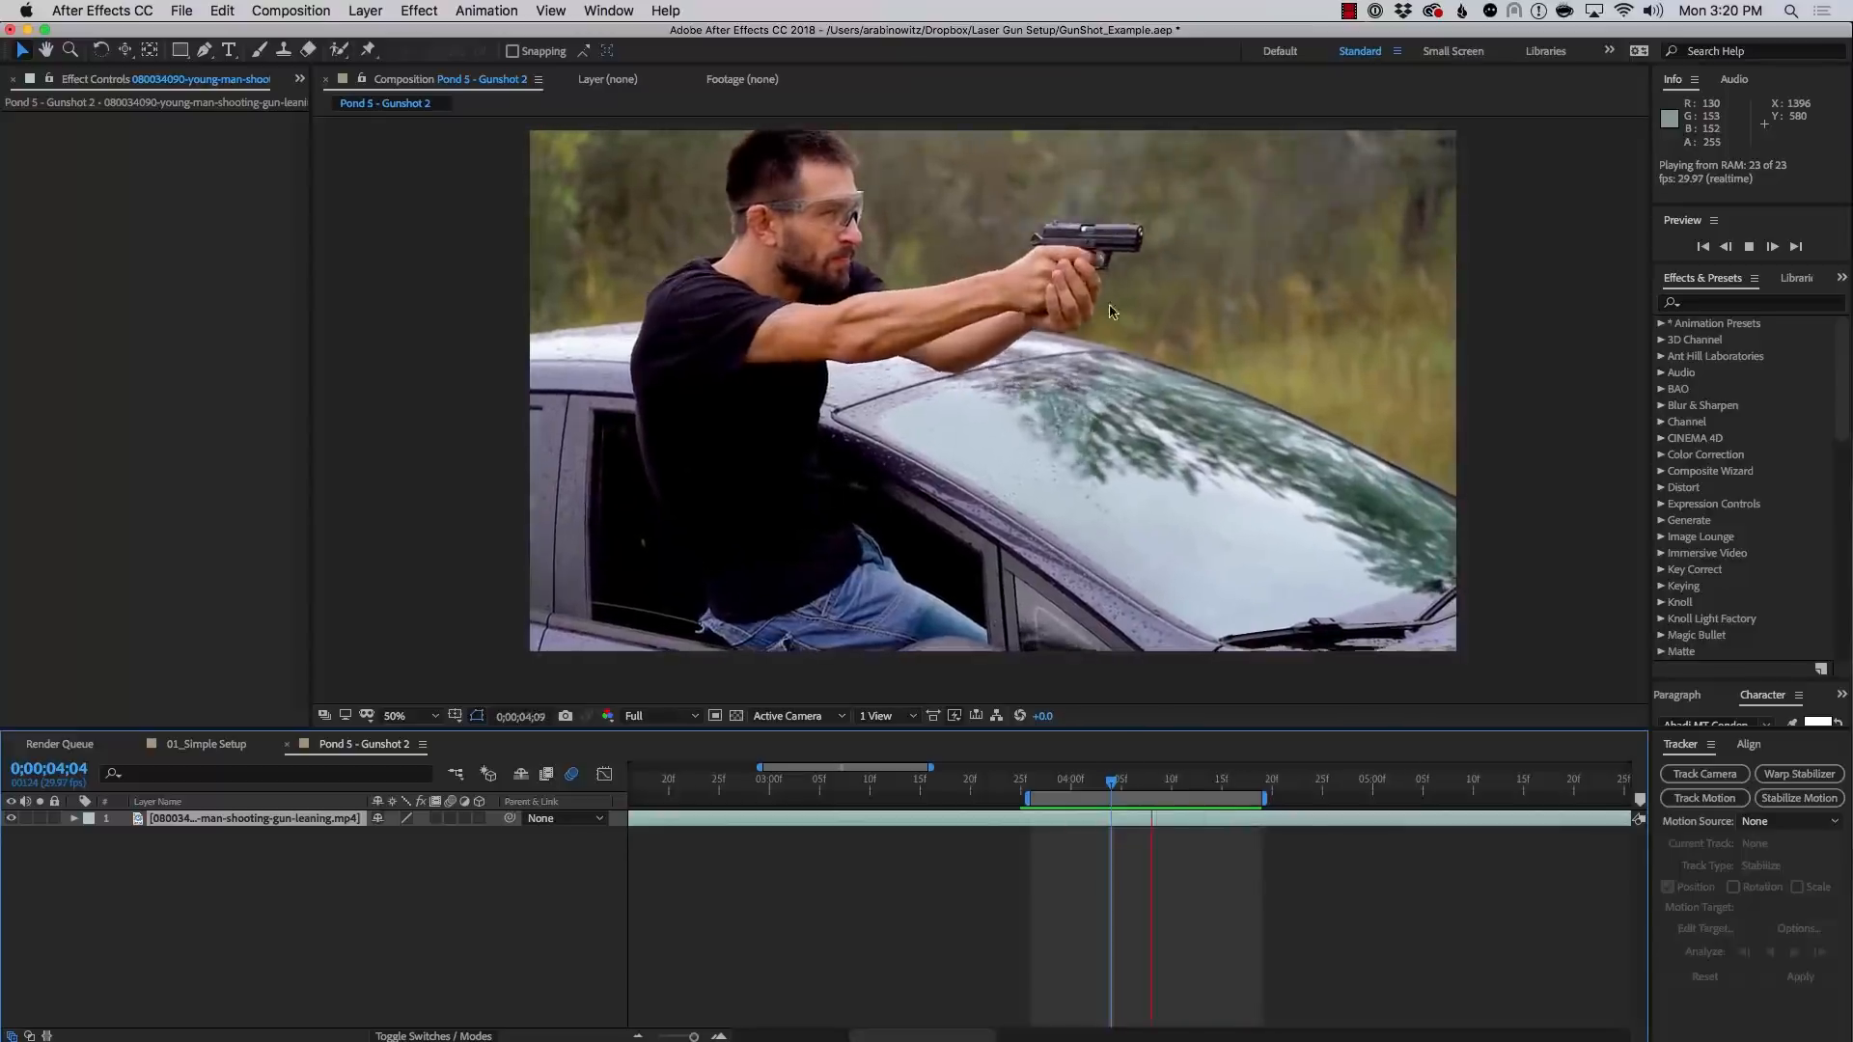
left_click(1123, 303)
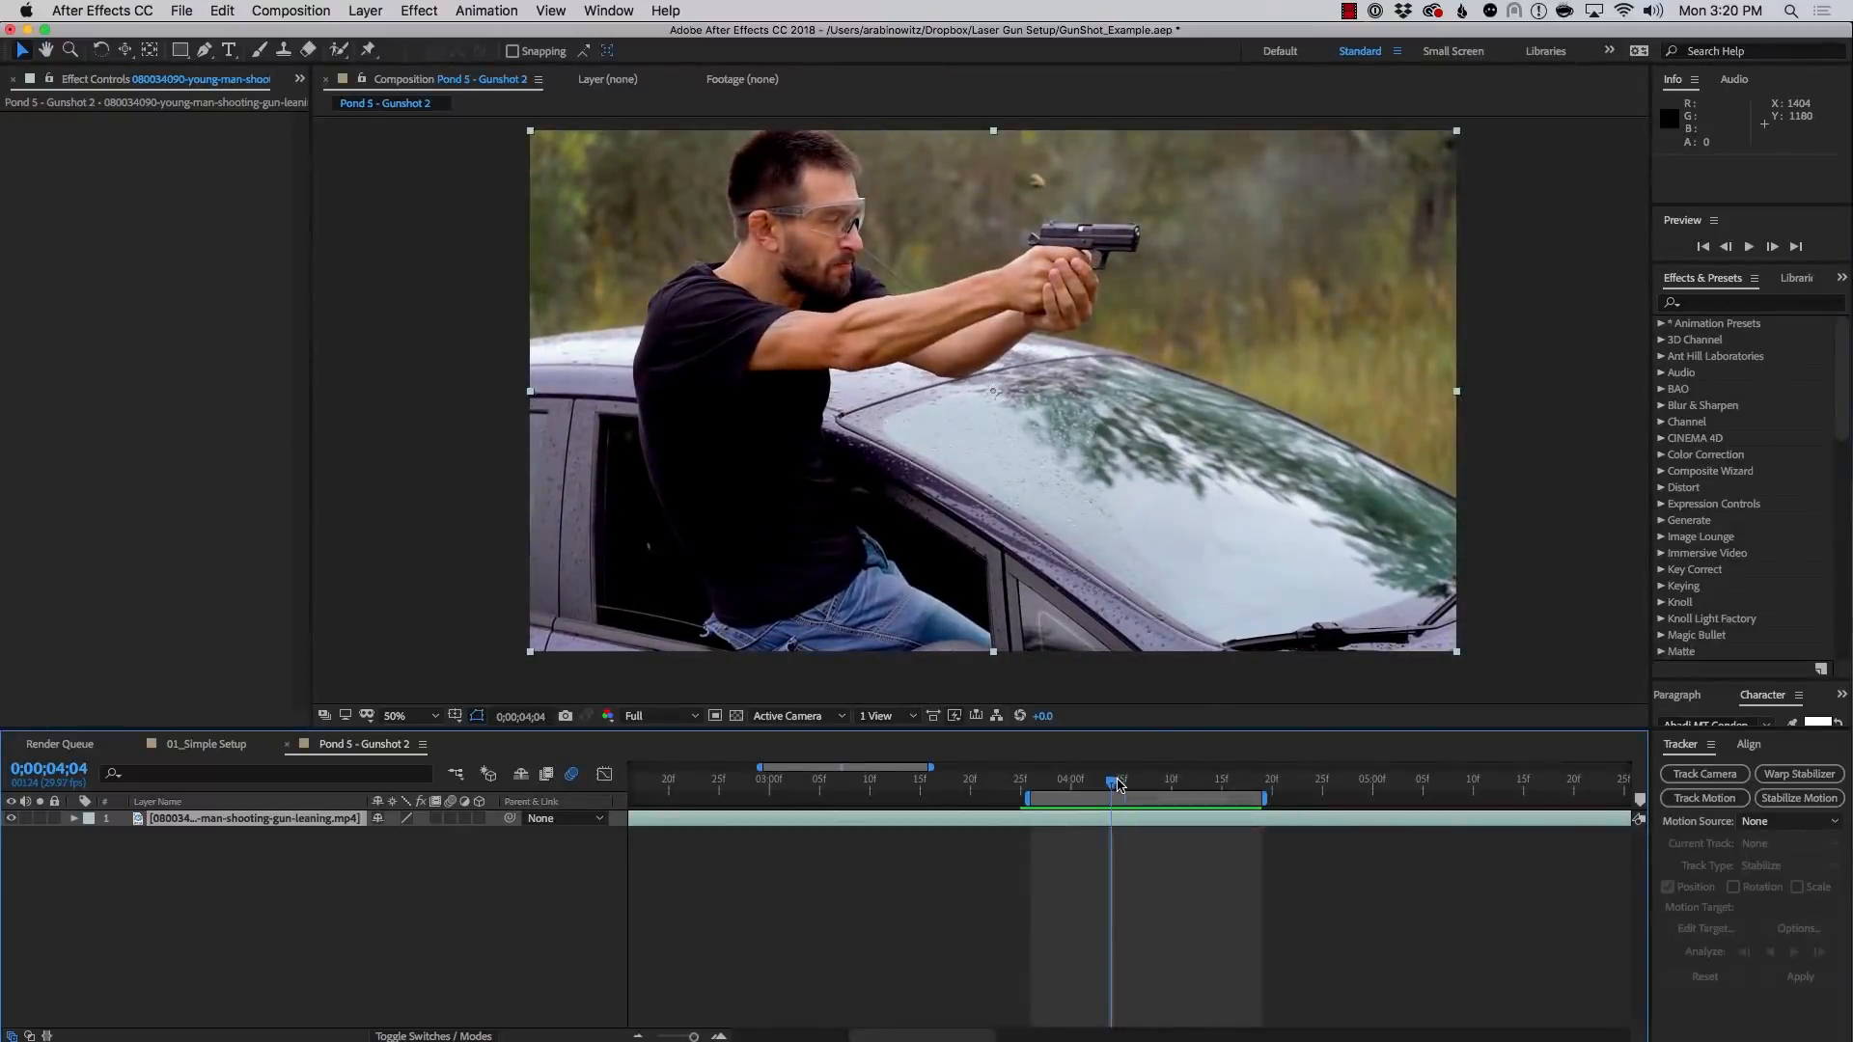
left_click_drag(1118, 784, 1114, 787)
Copy the Laser Gun Controls, Location, Target, Particular and Light layers from 01_Simple Setup, and return to the Pond 5 - Gunshot 2 composition
left_click(213, 751)
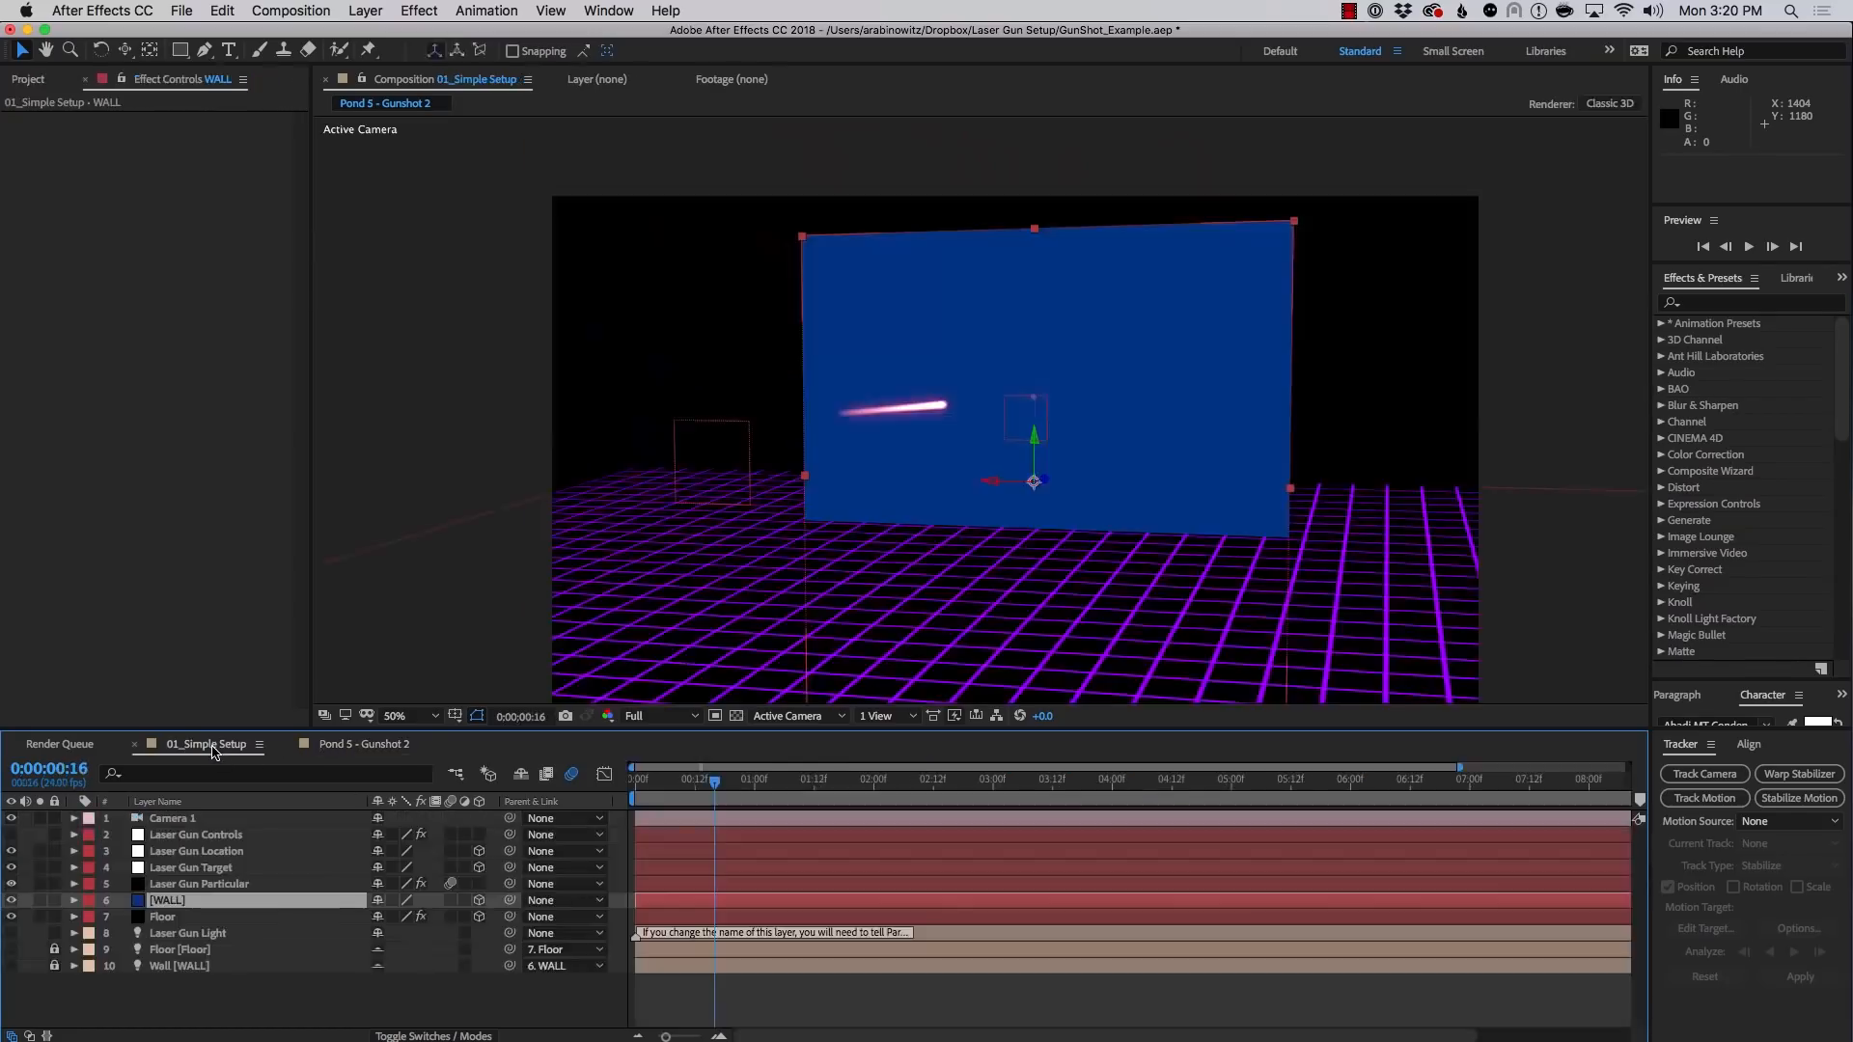
left_click(159, 837)
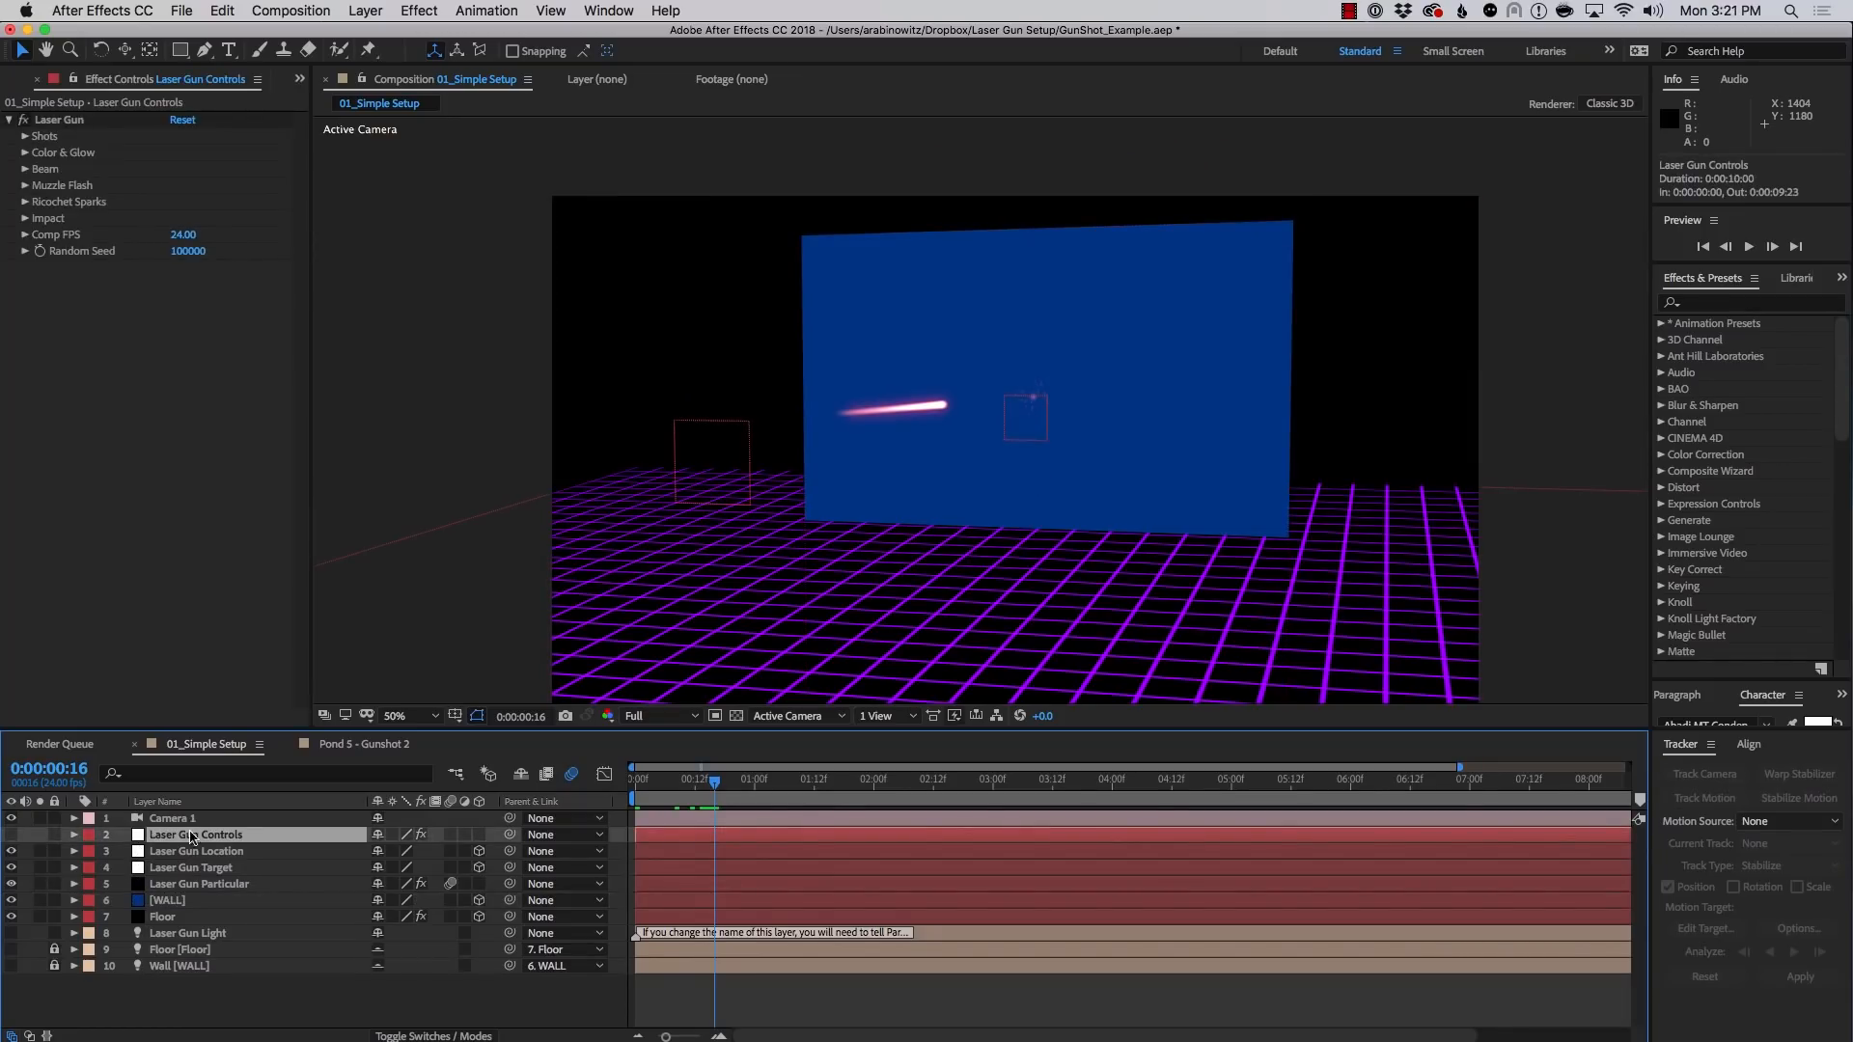
left_click(208, 852, "shift")
left_click(217, 868, "shift")
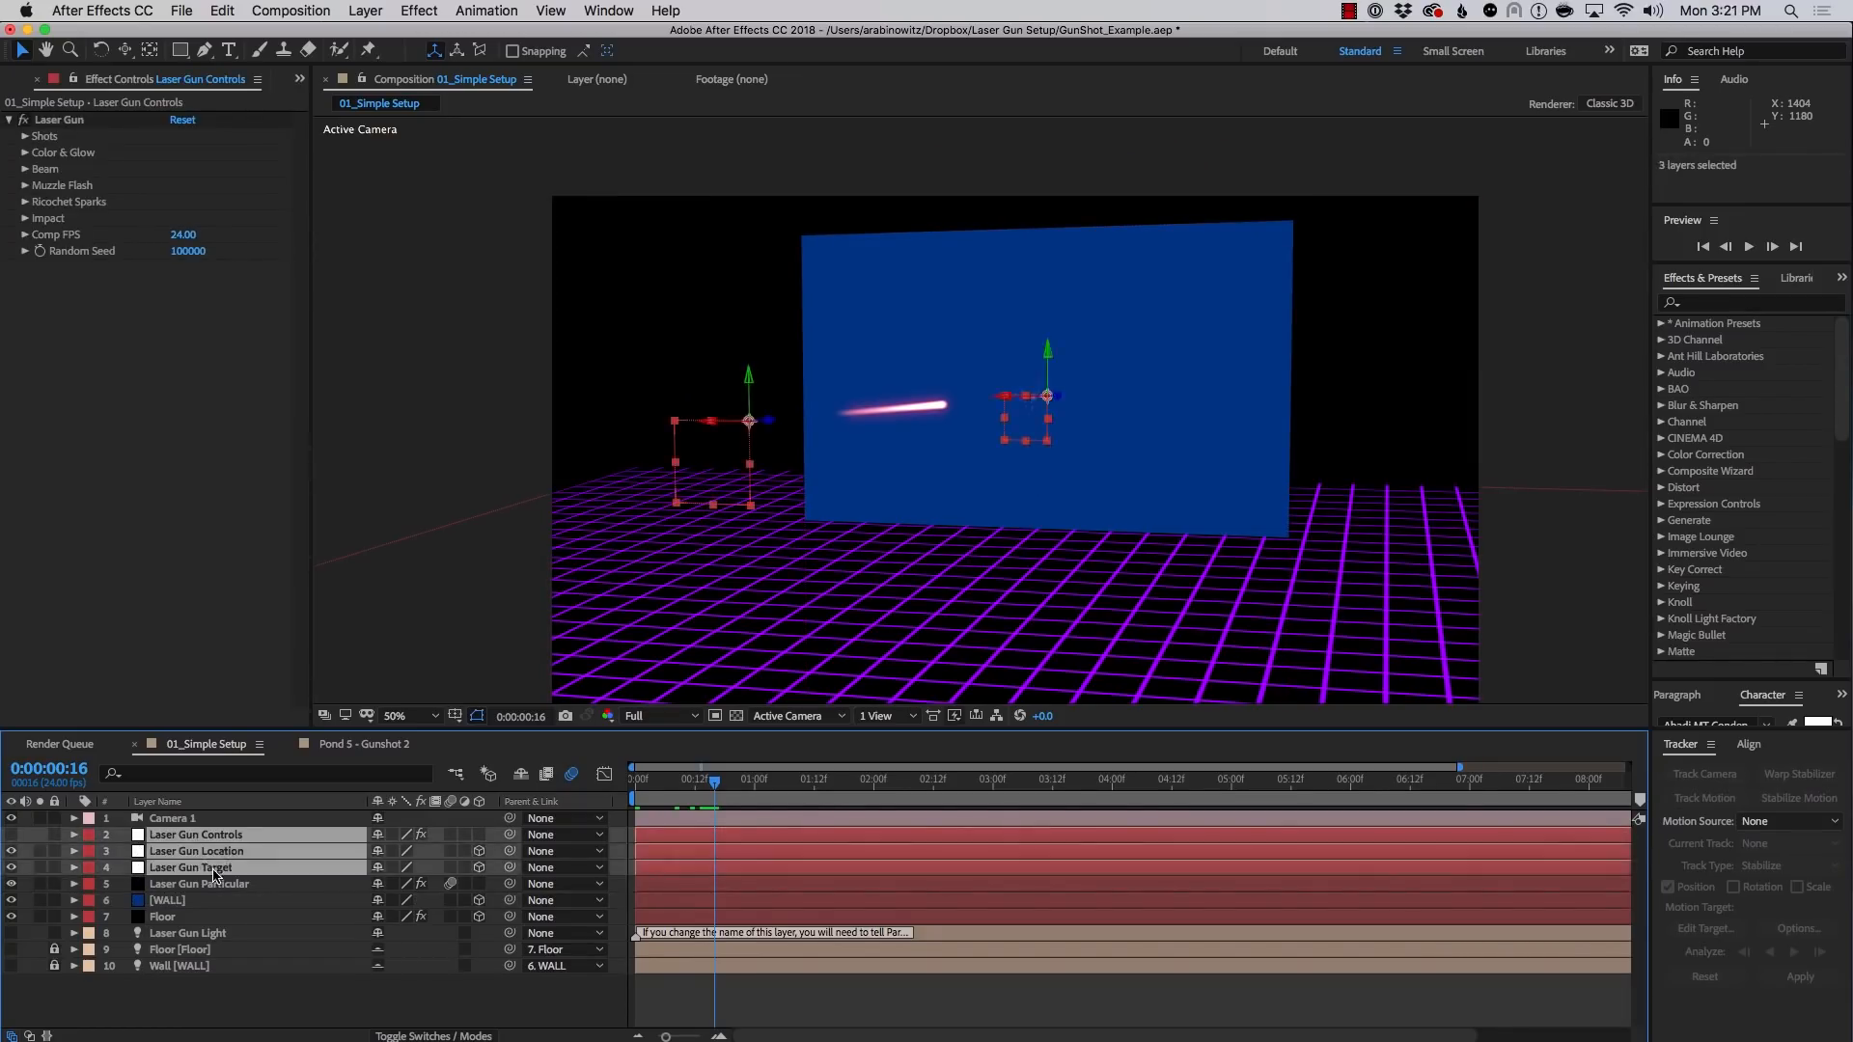
left_click(210, 886, "shift")
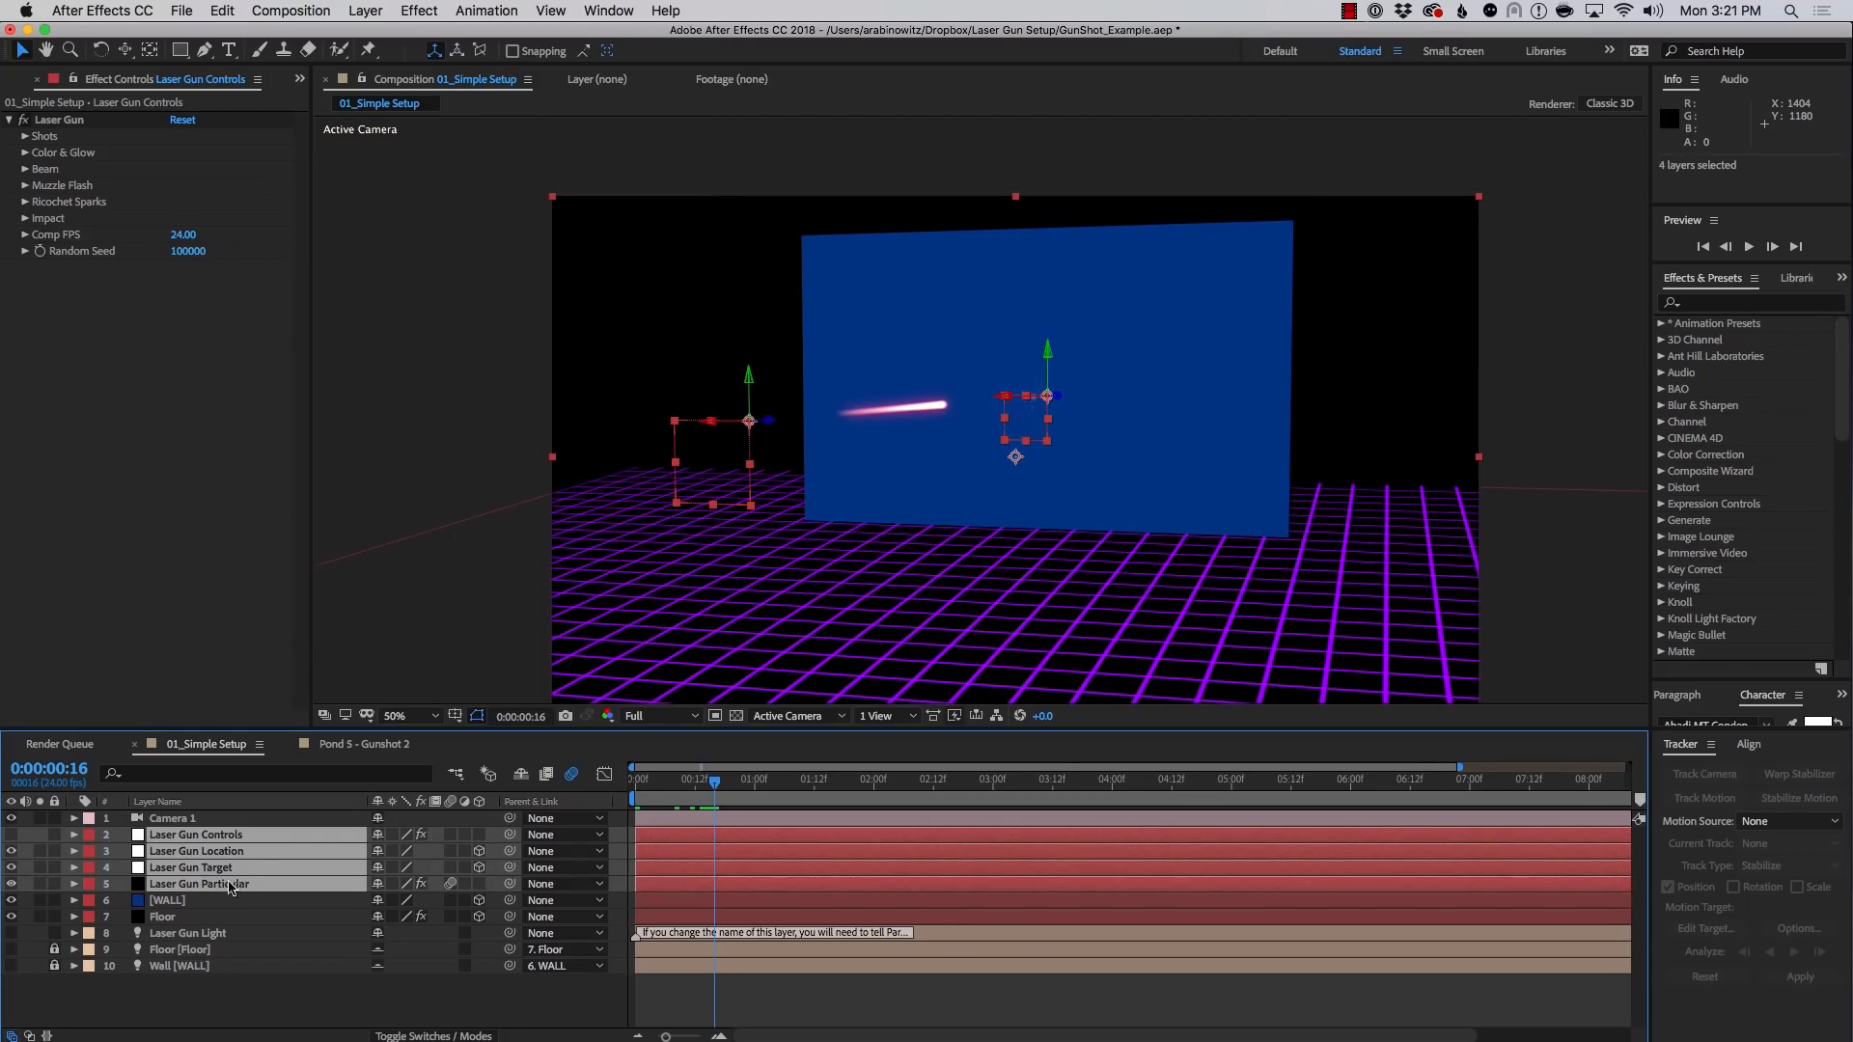
left_click(225, 933, "super")
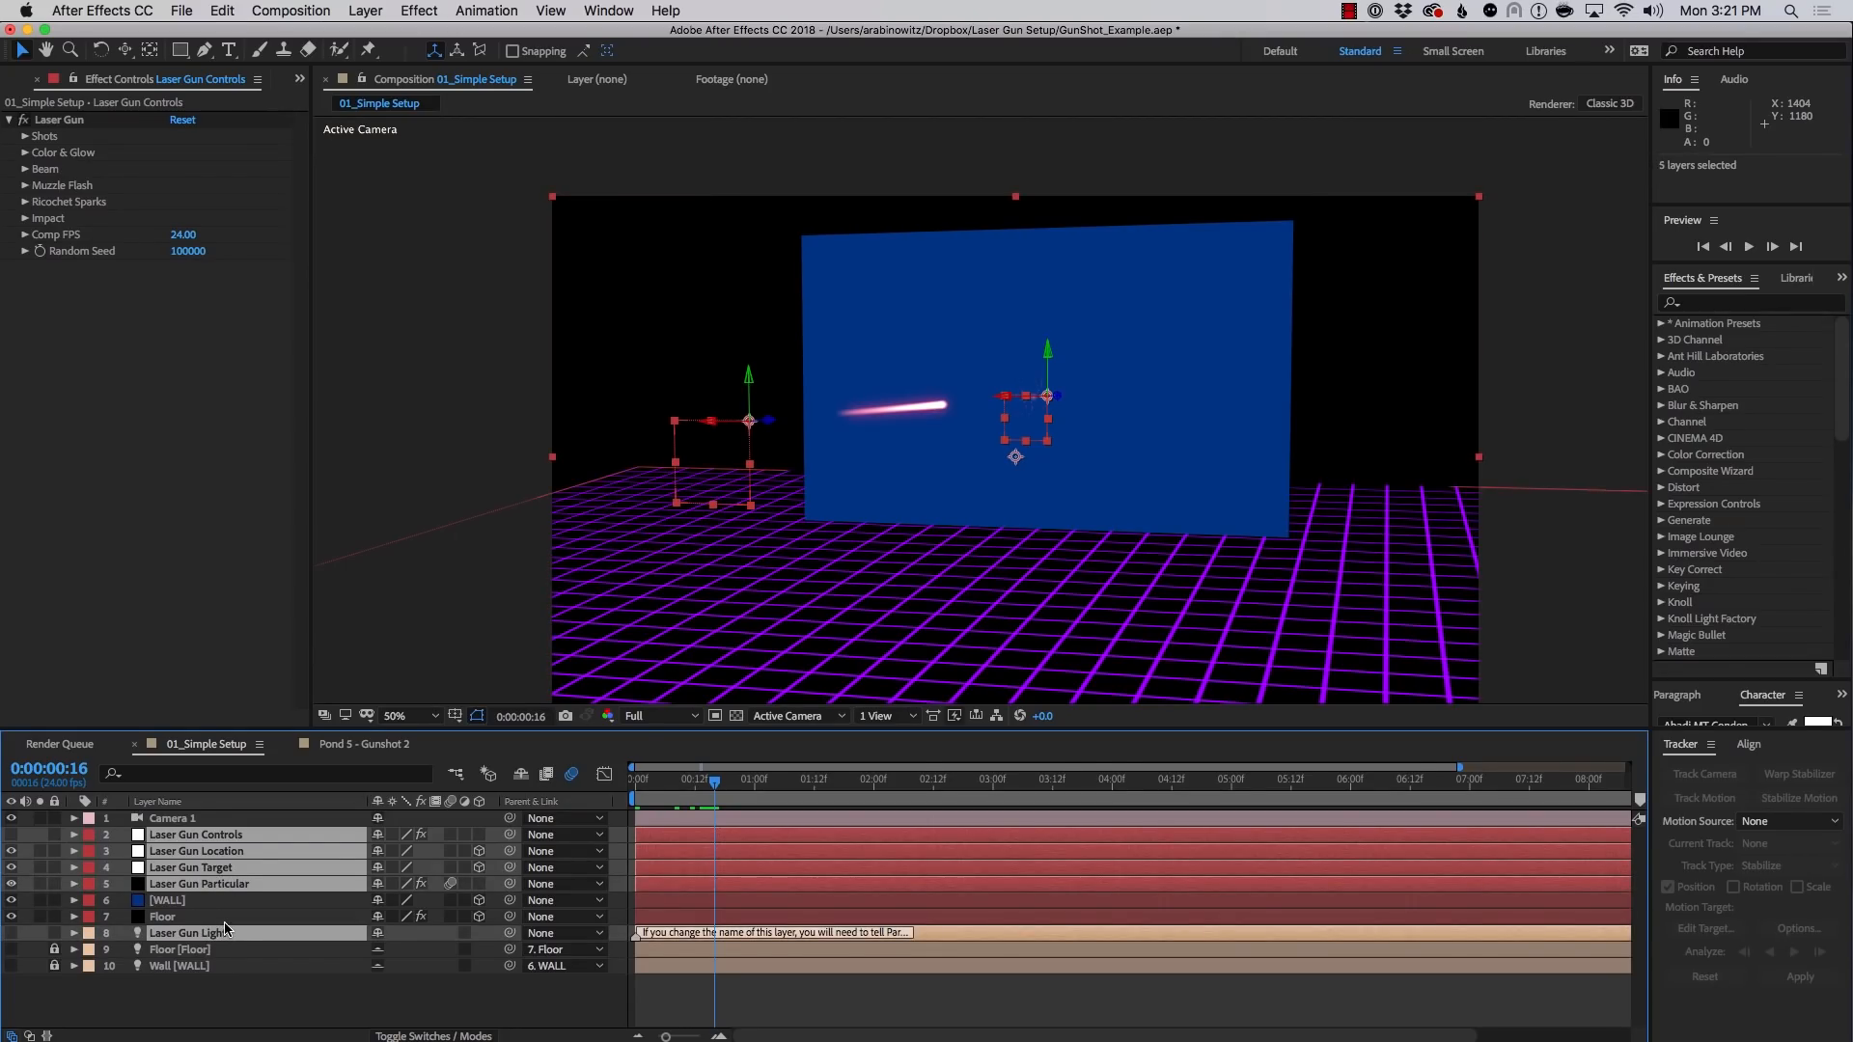
key("super+c")
left_click(223, 11)
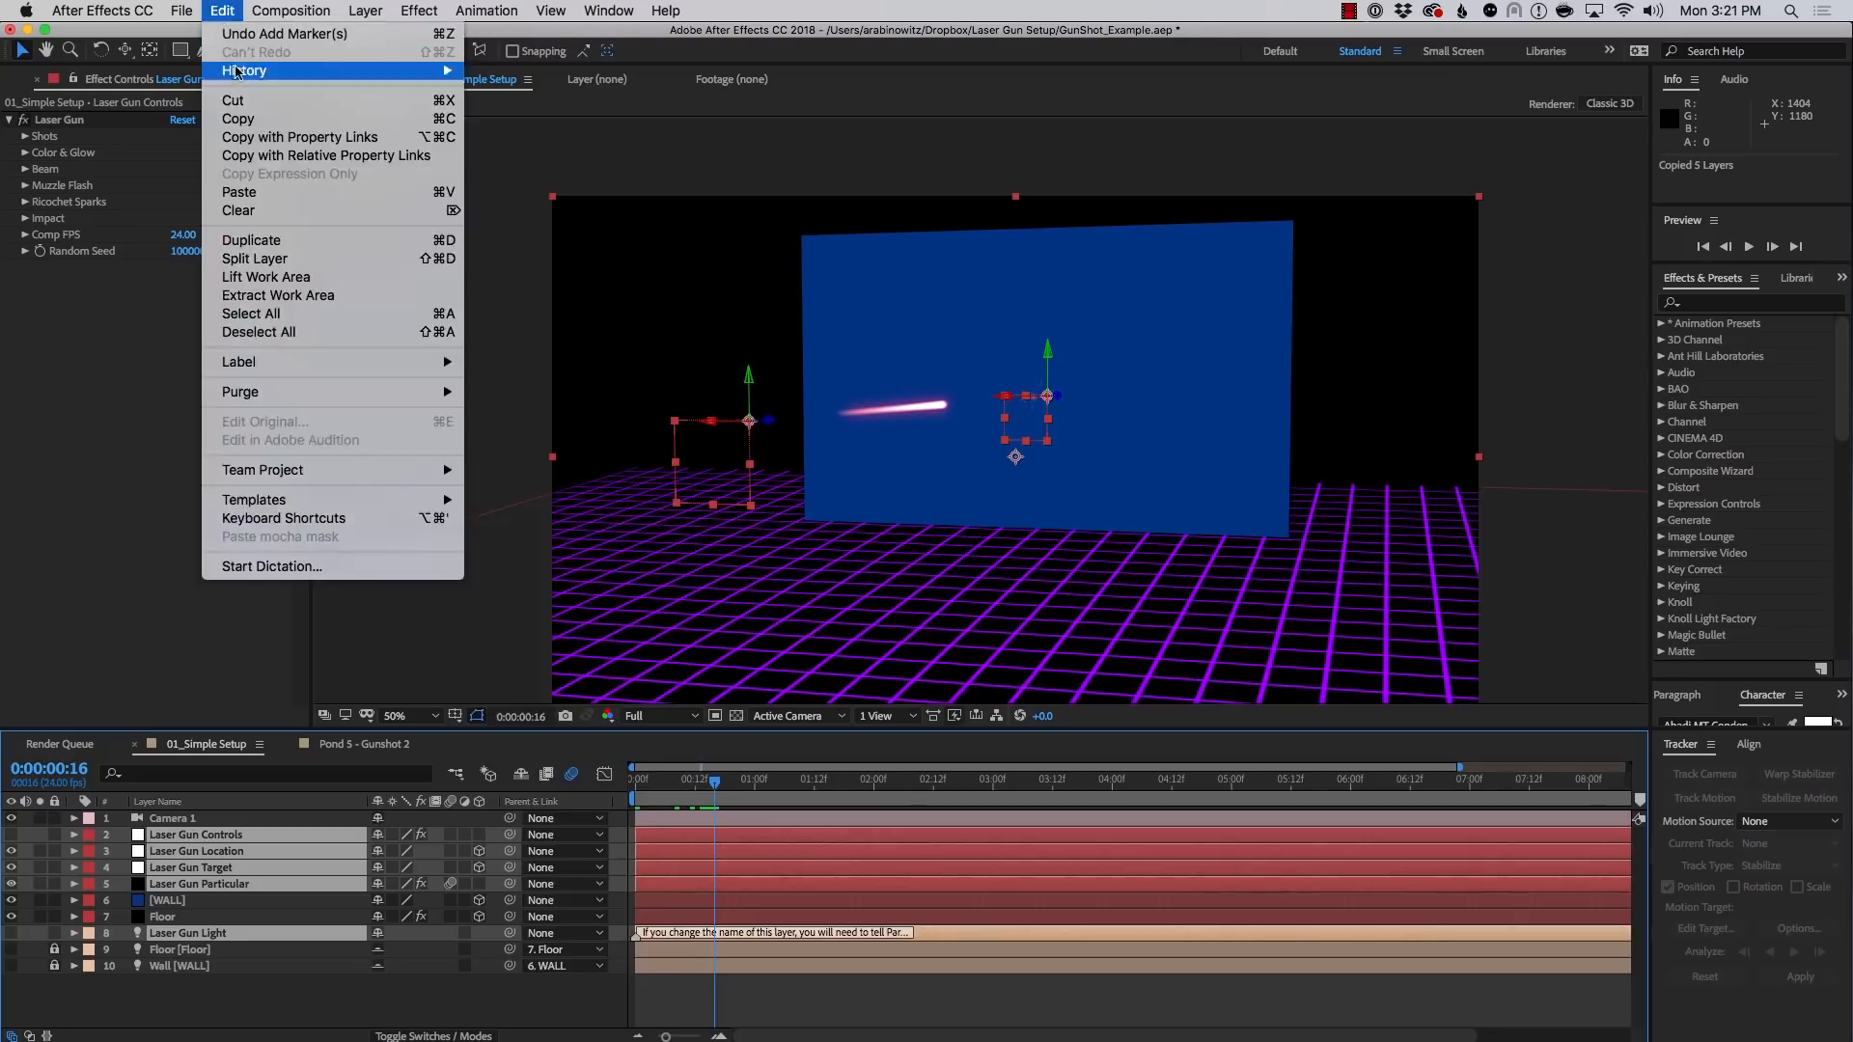
left_click(237, 119)
left_click(383, 745)
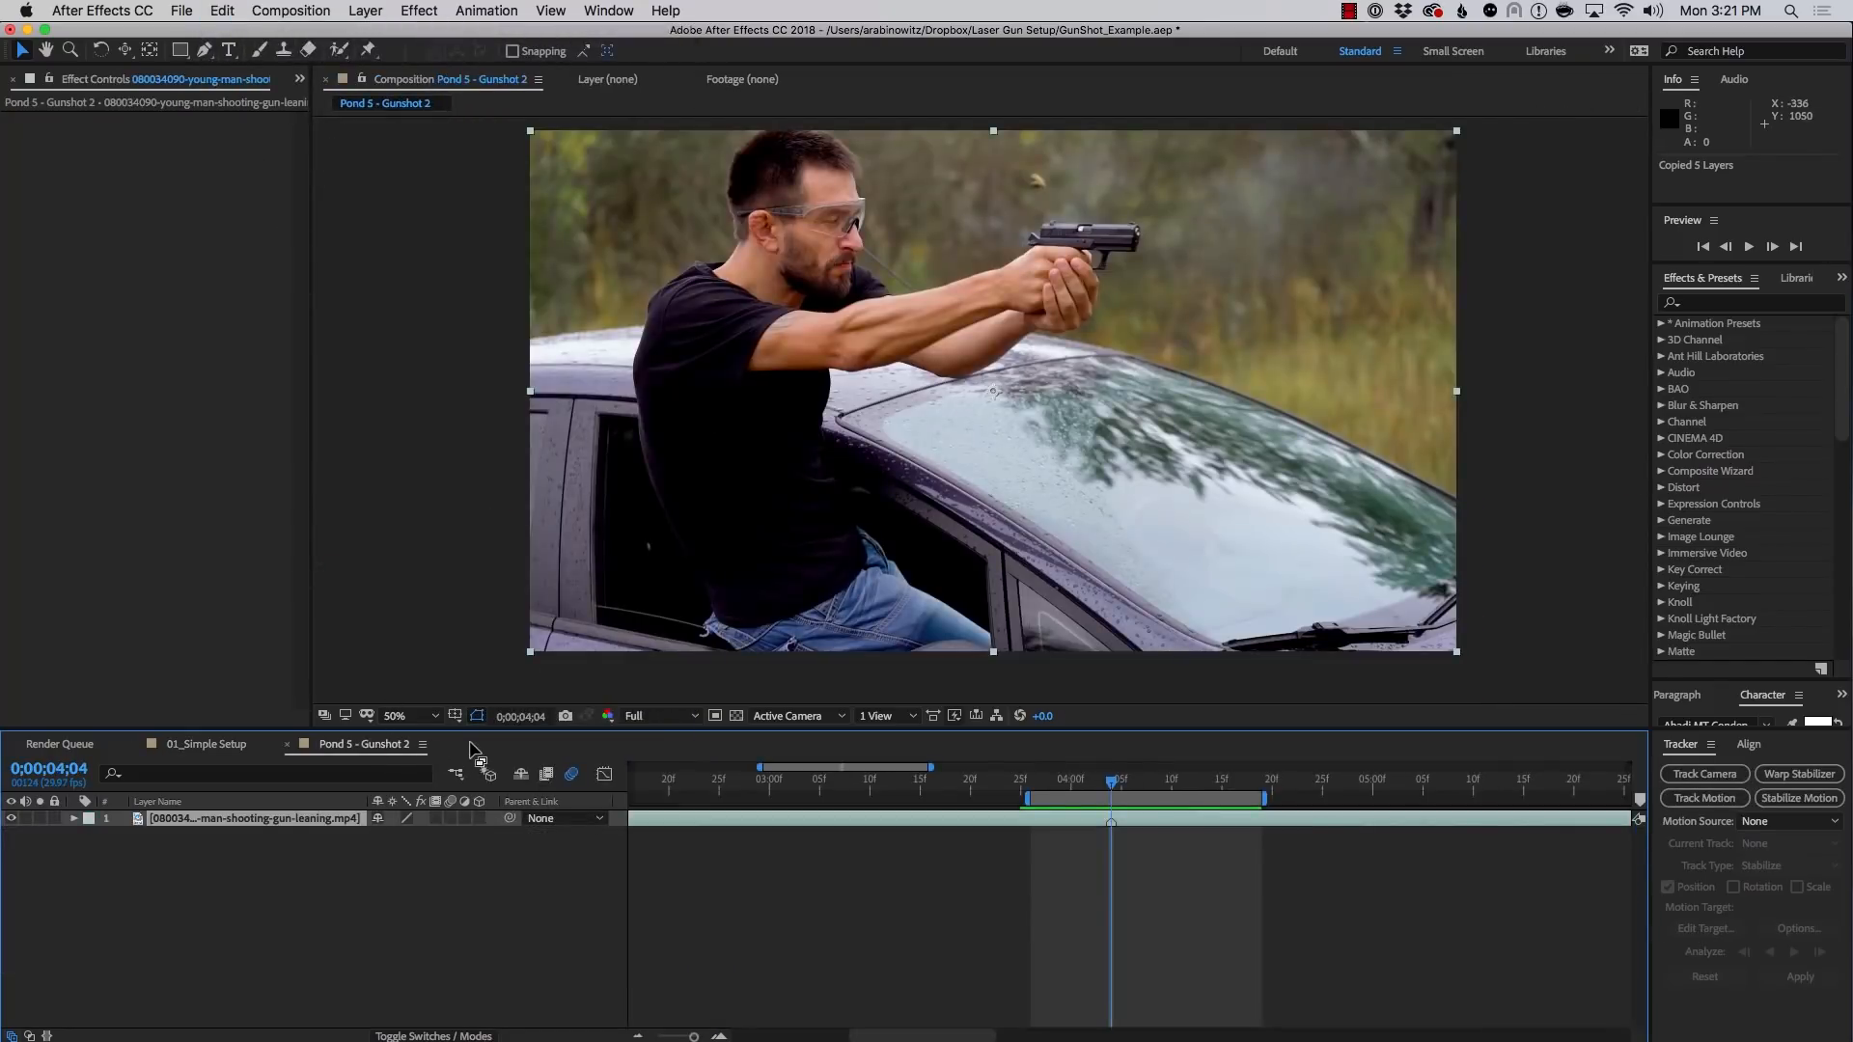
Paste the five copied Laser Gun layers into Pond 5 - Gunshot 2, compare with 01_Simple Setup, and deselect them
key("super+v")
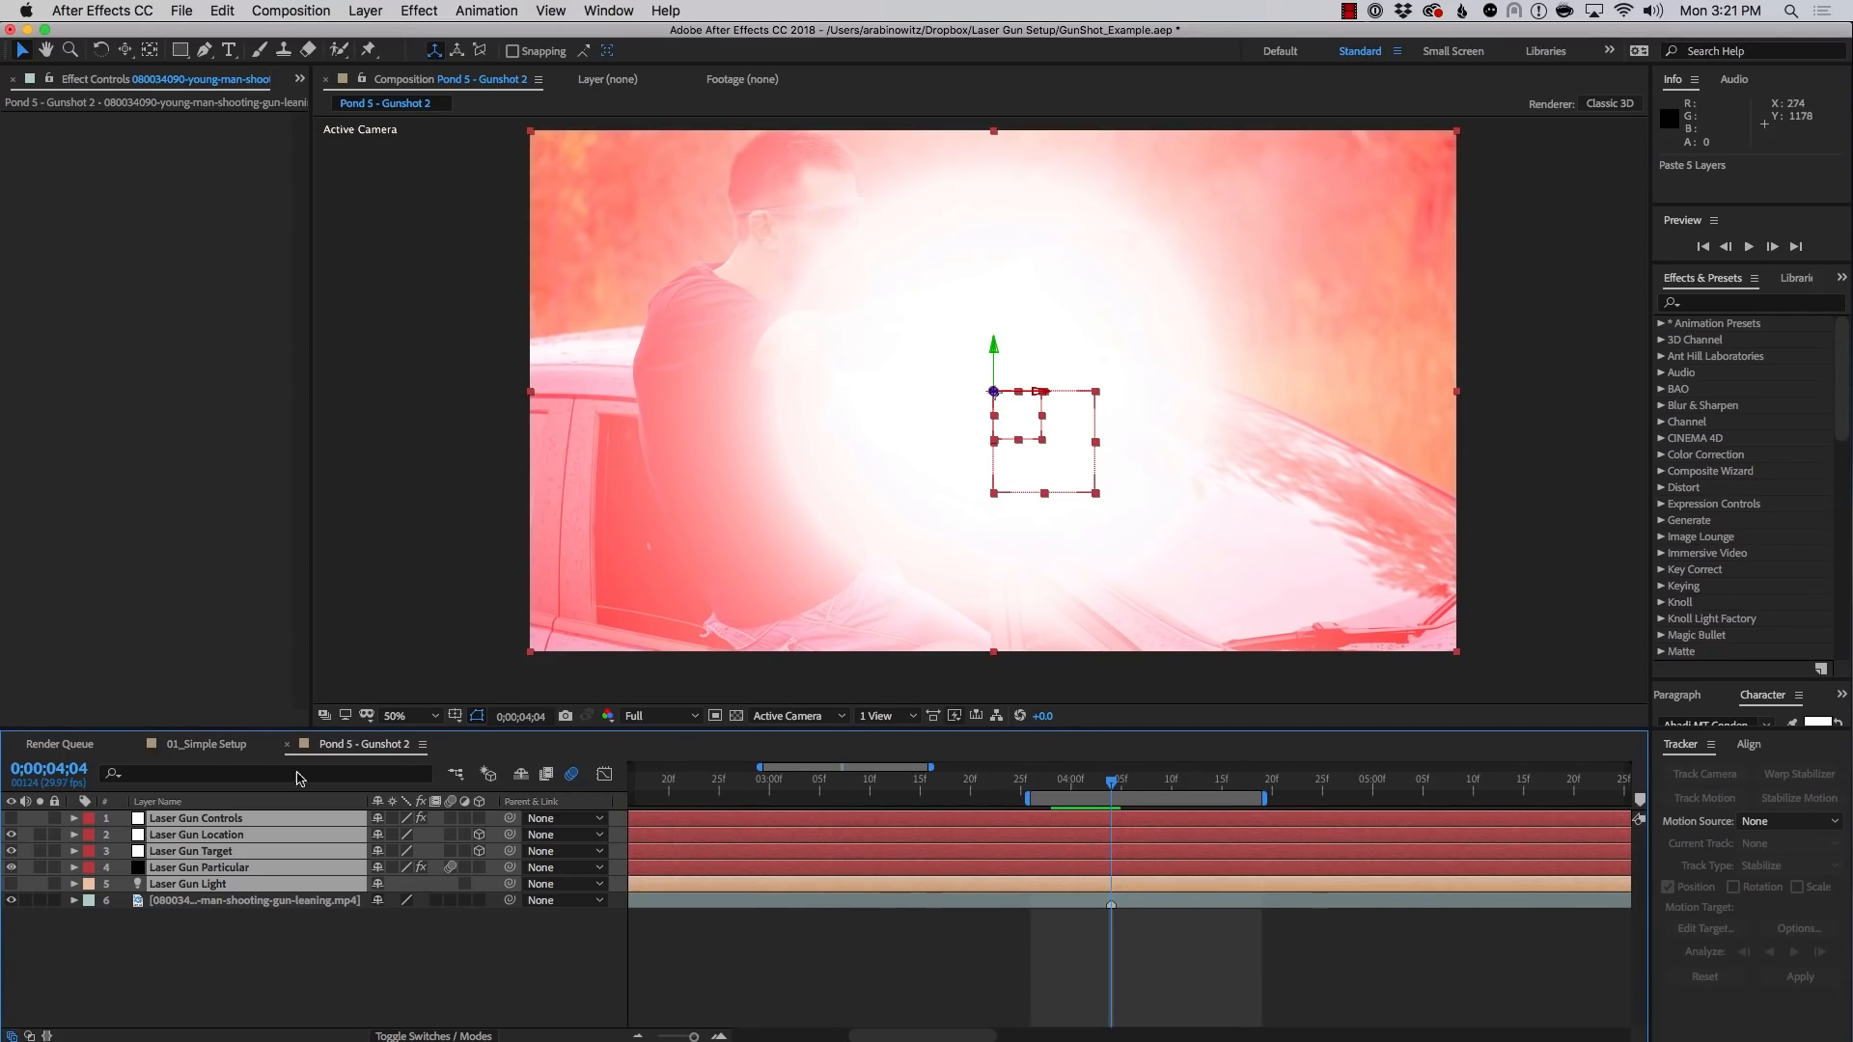
left_click(224, 748)
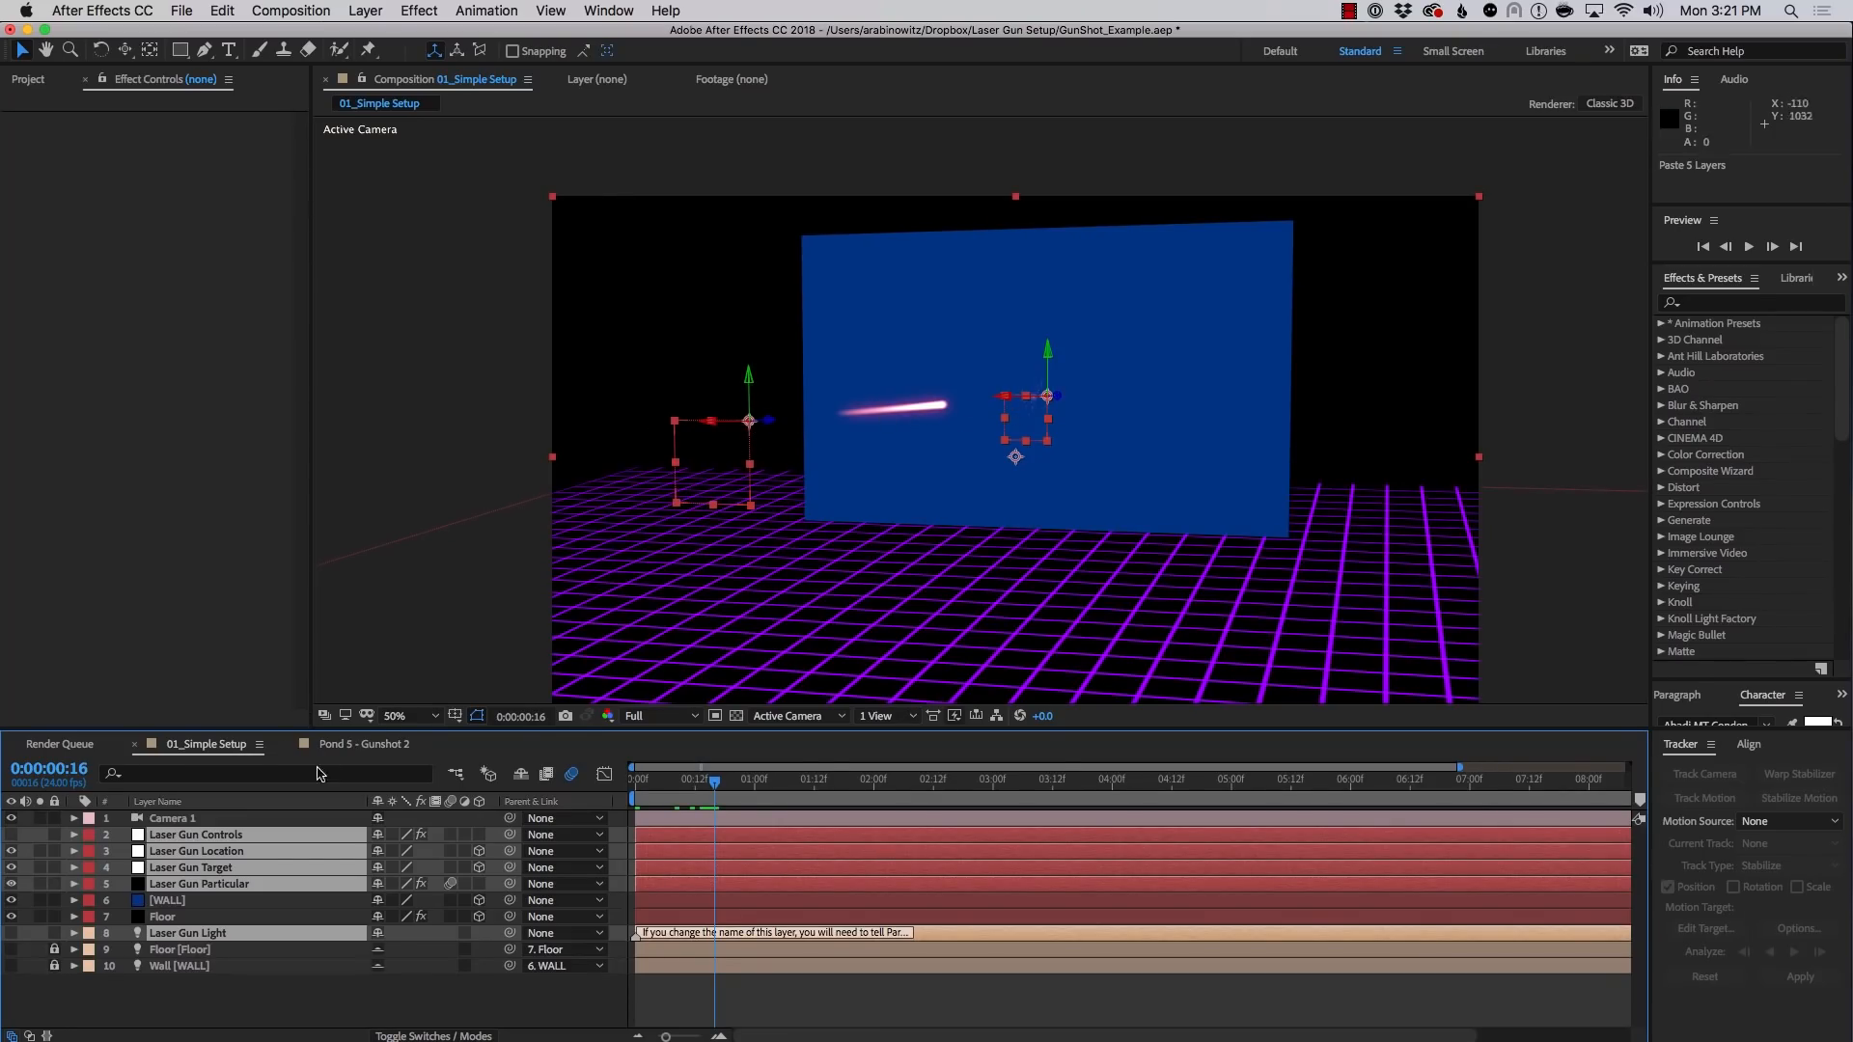
left_click(354, 748)
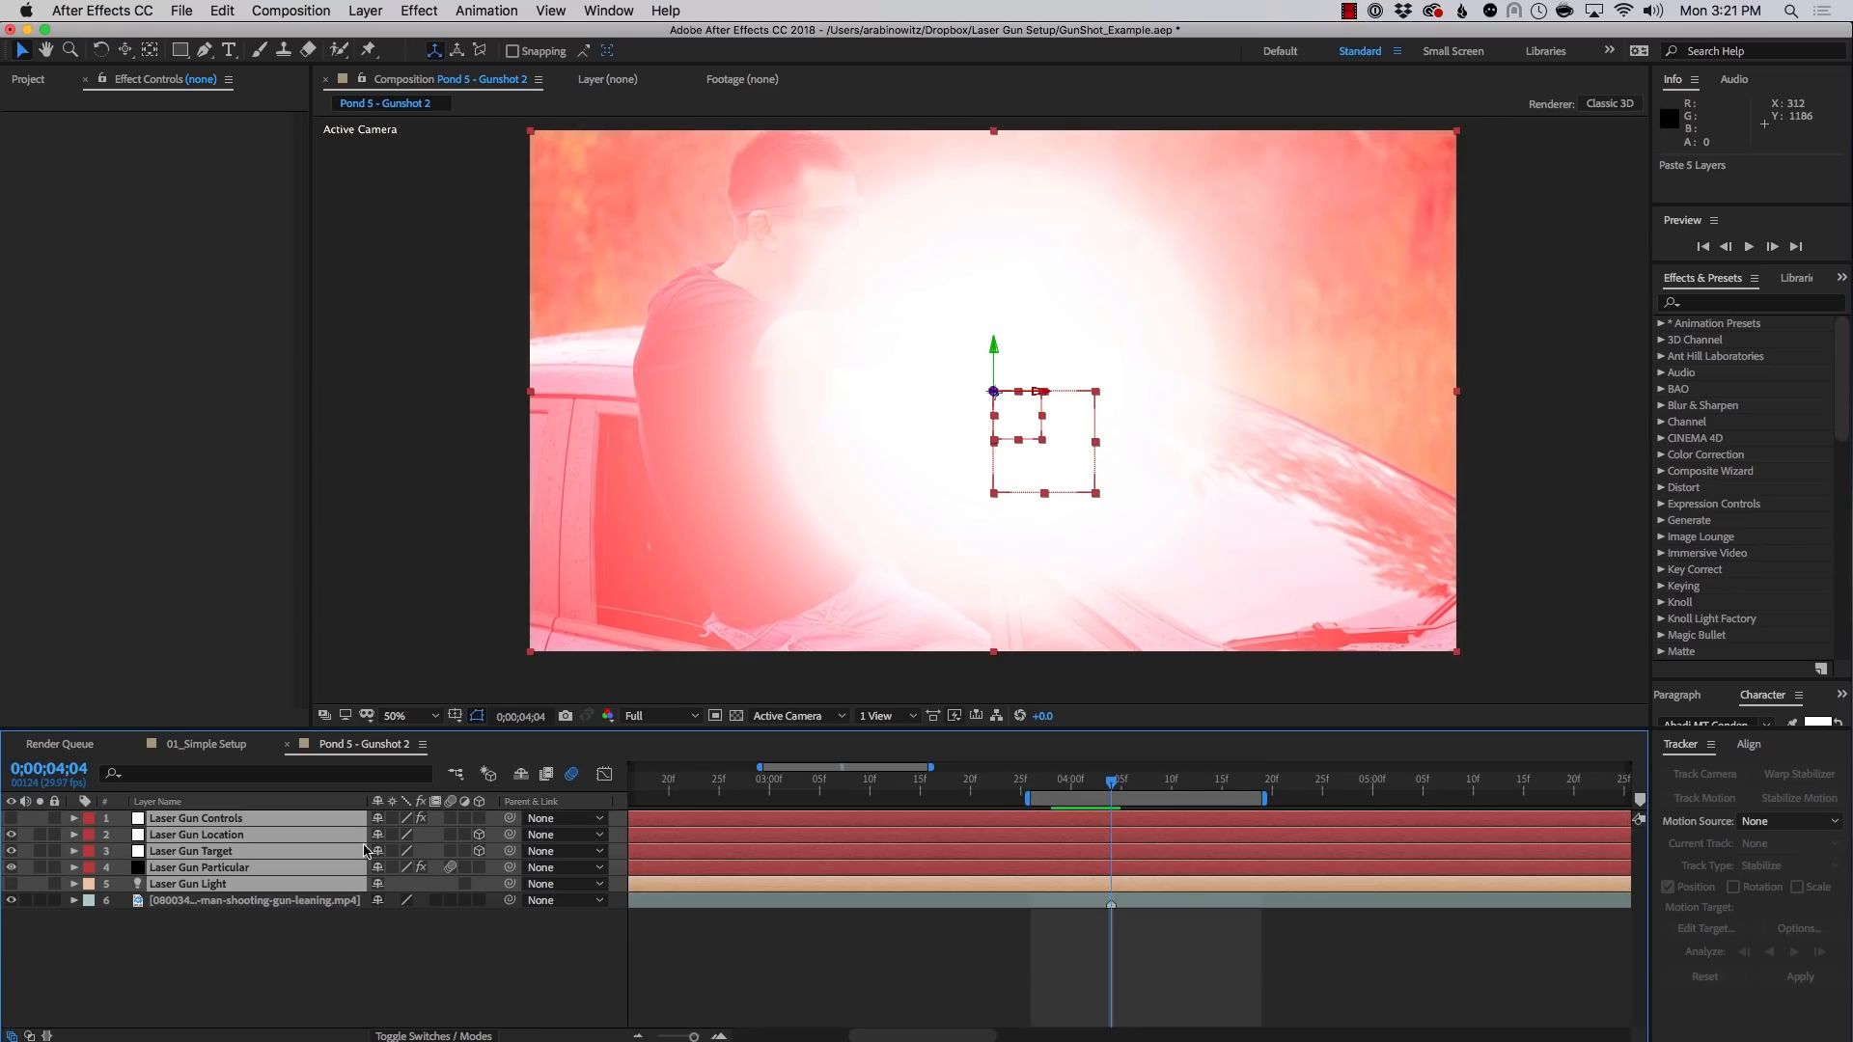
left_click(218, 943)
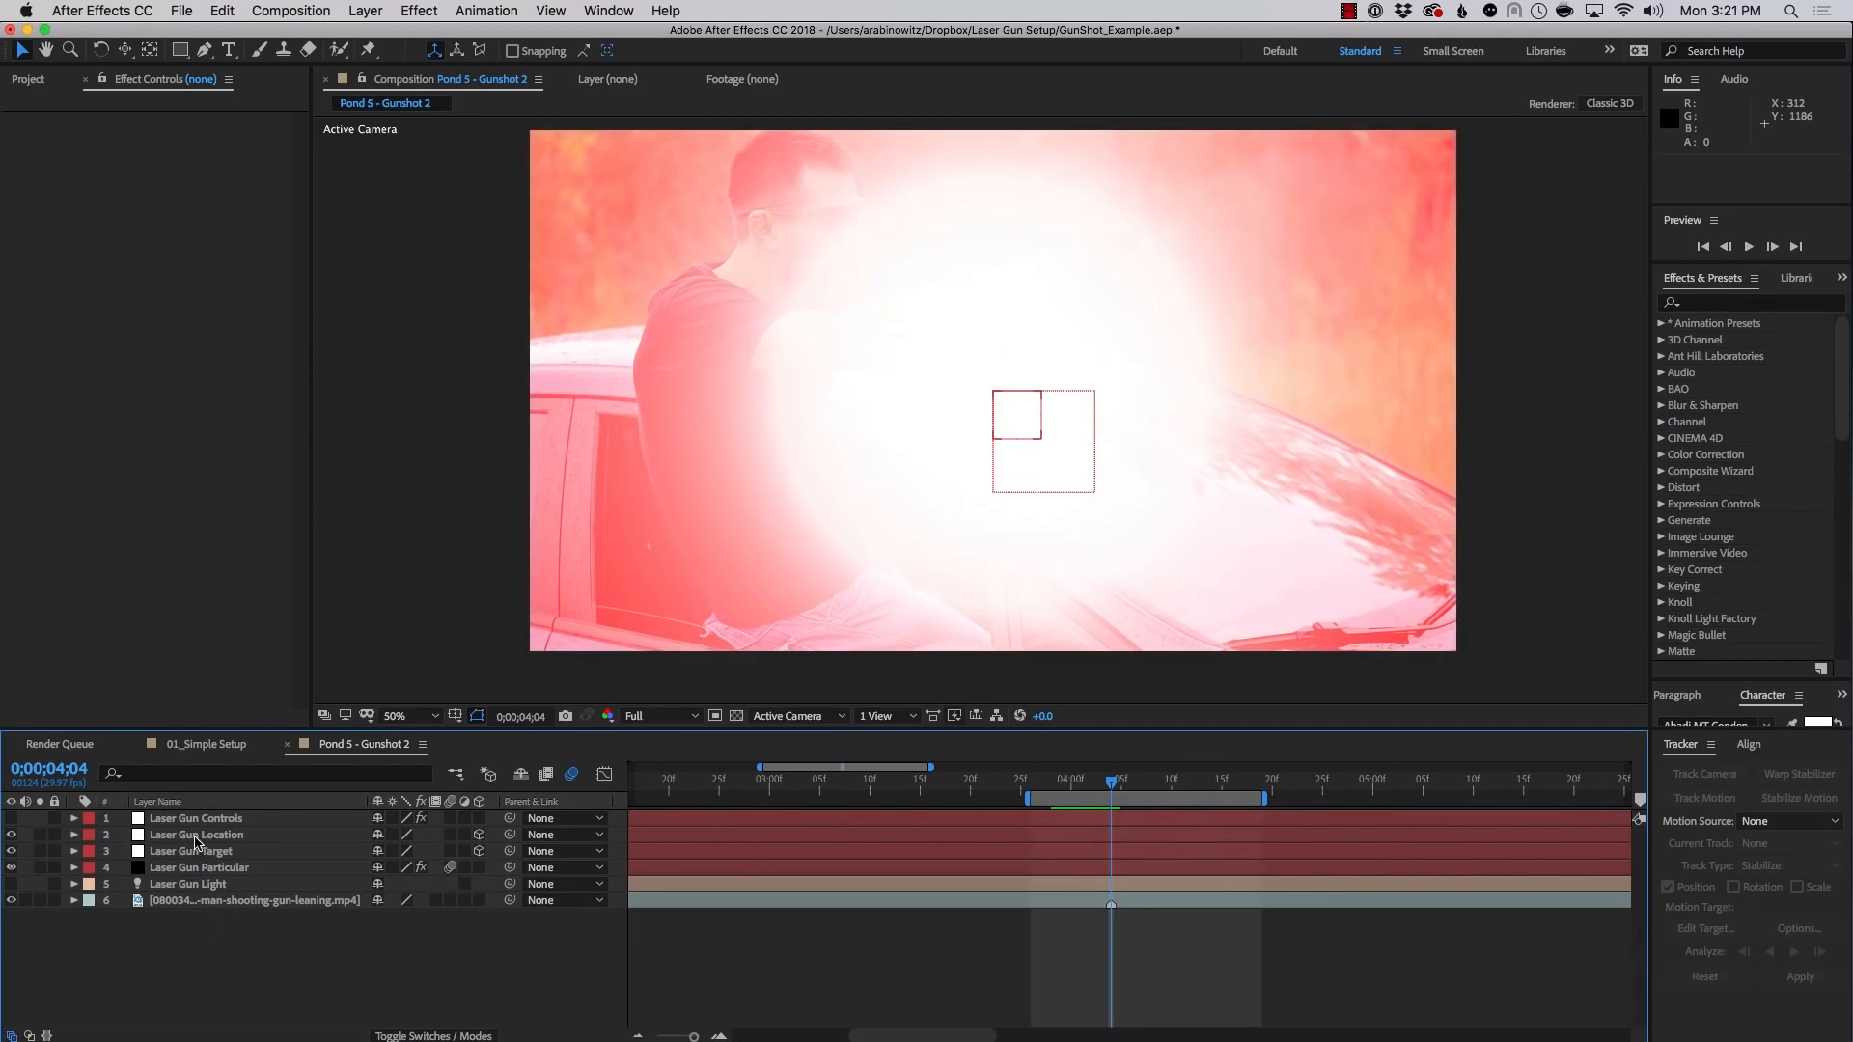
Reveal the Position of Laser Gun Location and Laser Gun Target, and set the Target's Z position to 0
left_click(195, 837)
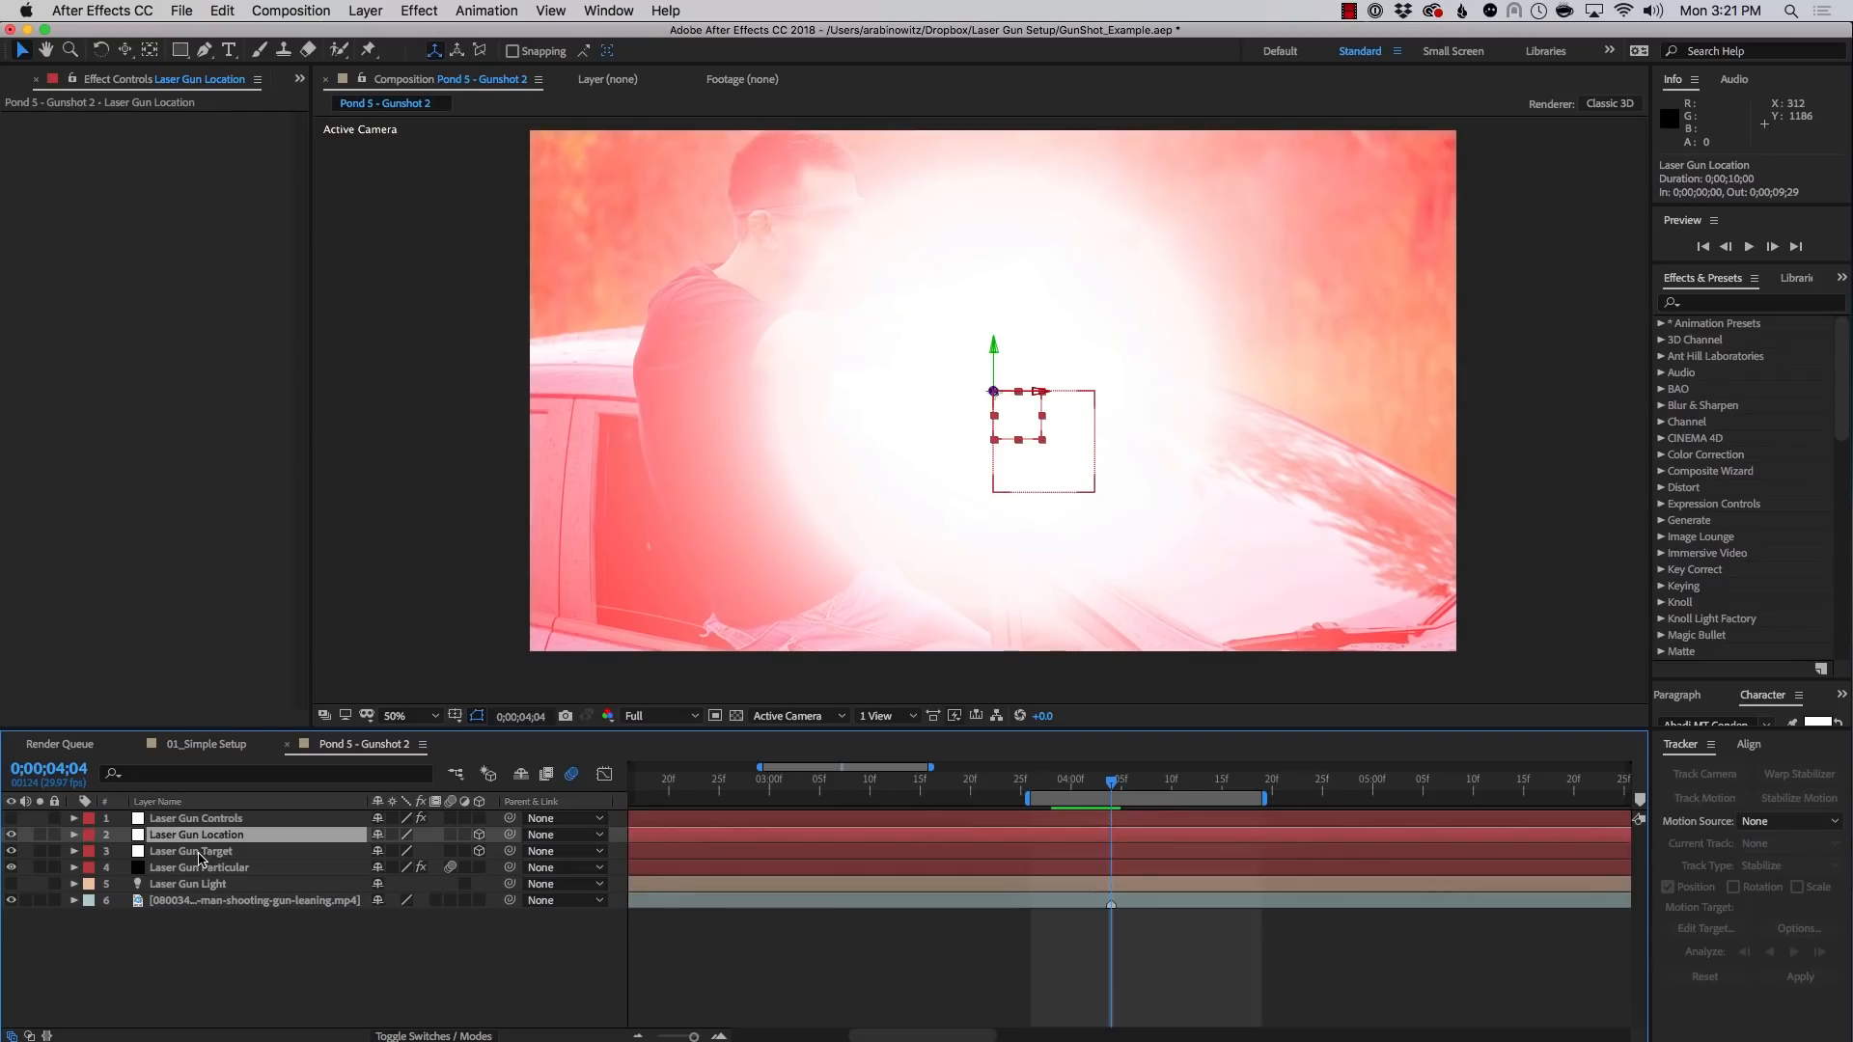
left_click(199, 853, "shift")
key("p")
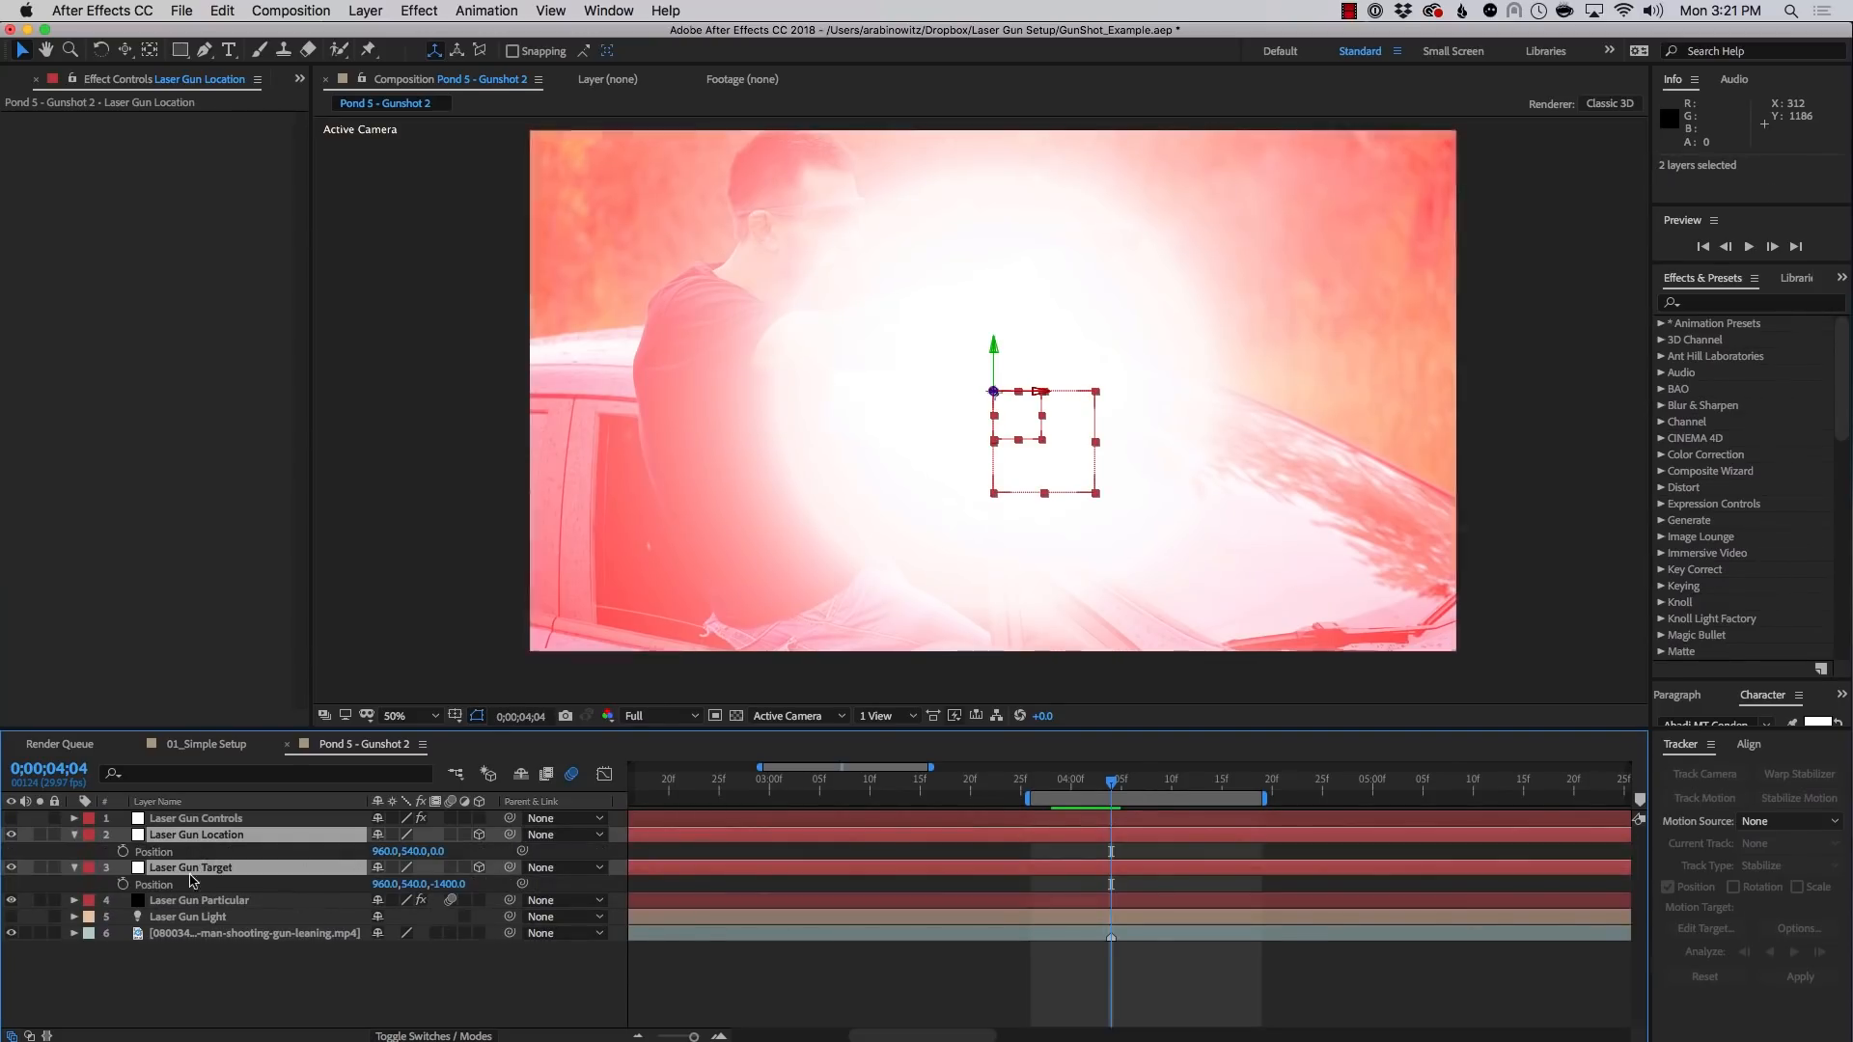
left_click(287, 994)
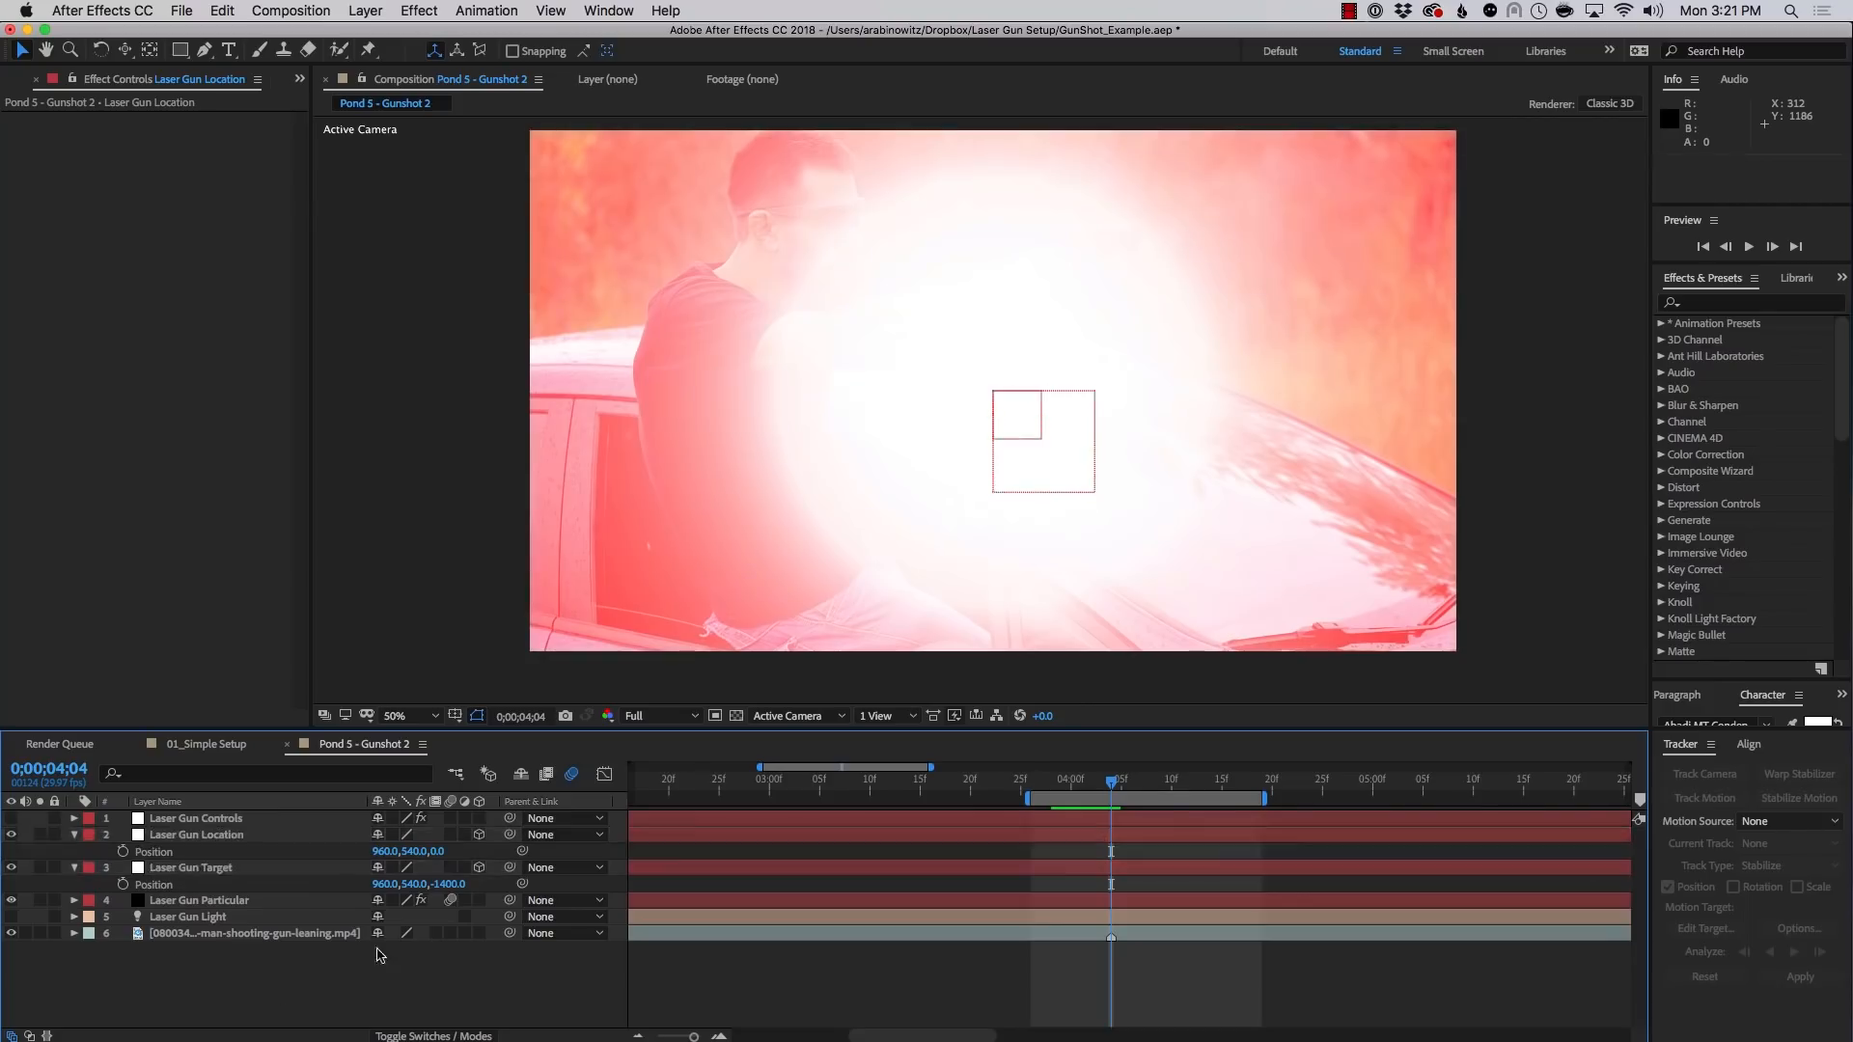
left_click(450, 884)
type("0")
key("Return")
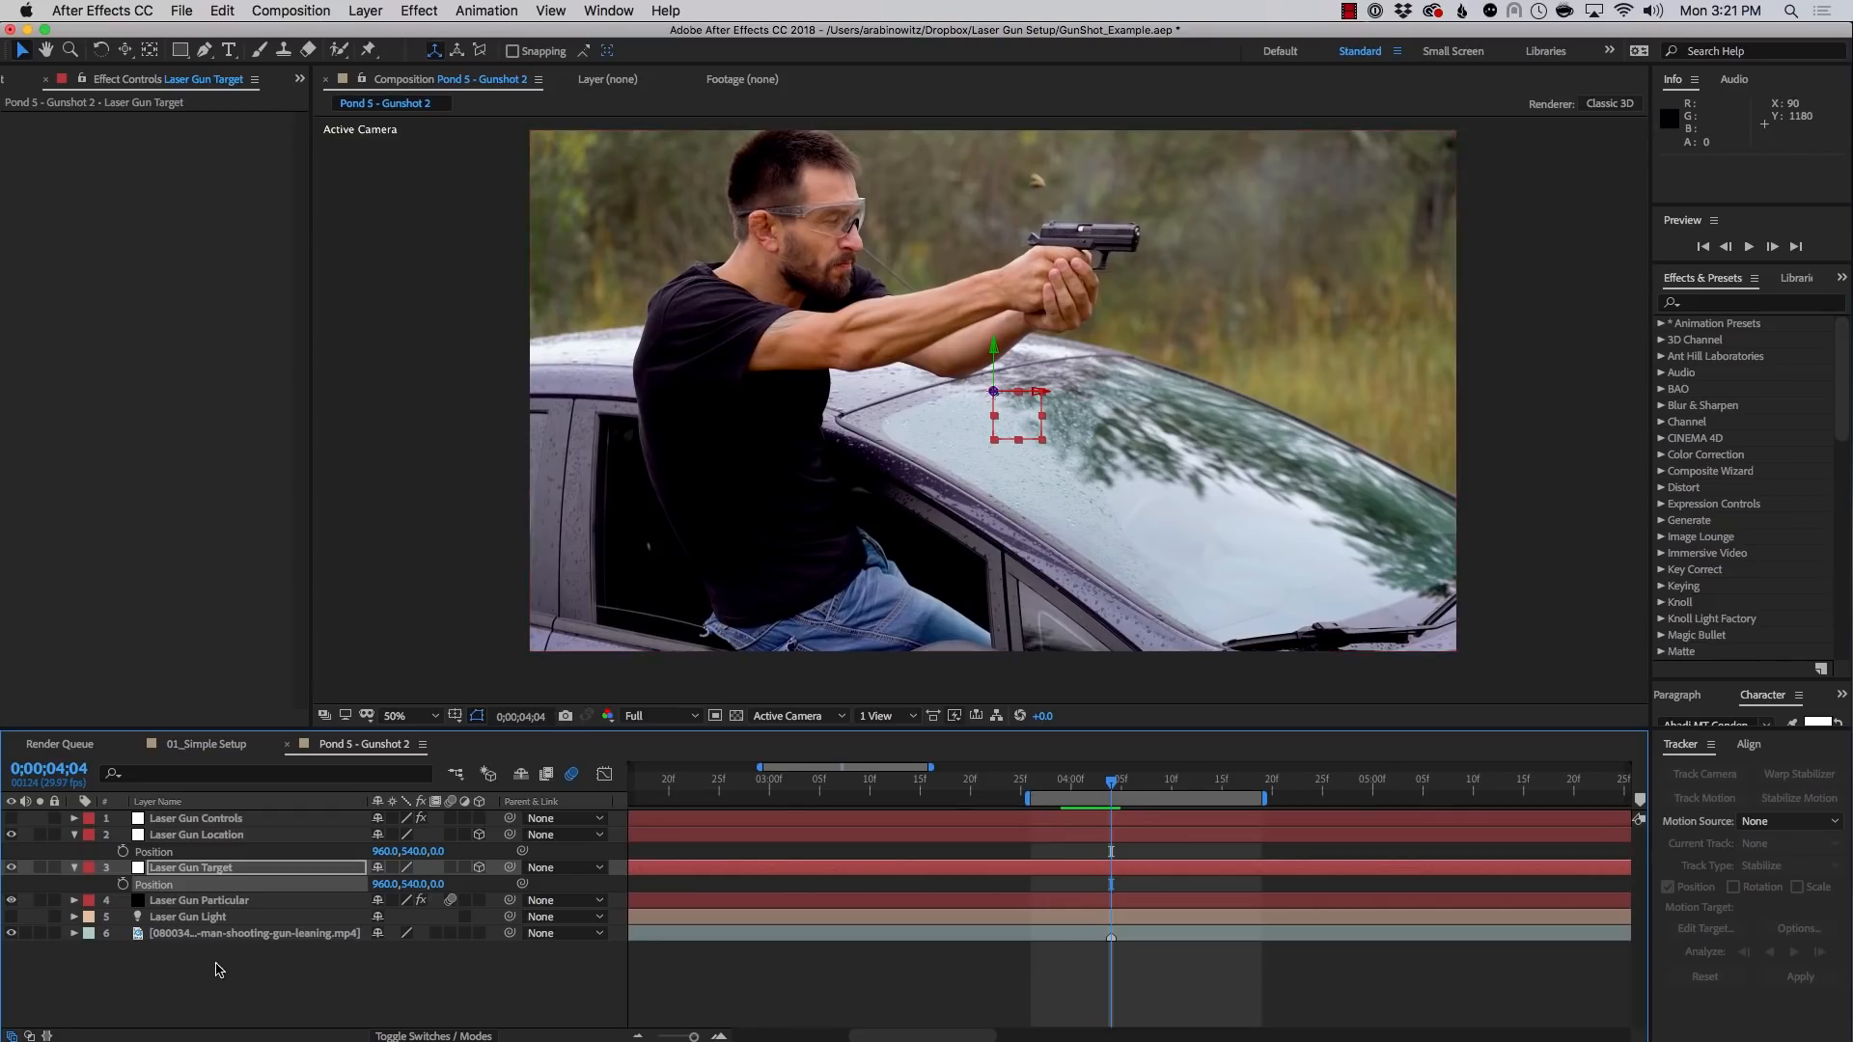
left_click(218, 970)
Move Laser Gun Location to the pistol's muzzle at about 1258, 210, 0 and Laser Gun Target ahead of it at about 1660, 216, 0
left_click(220, 838)
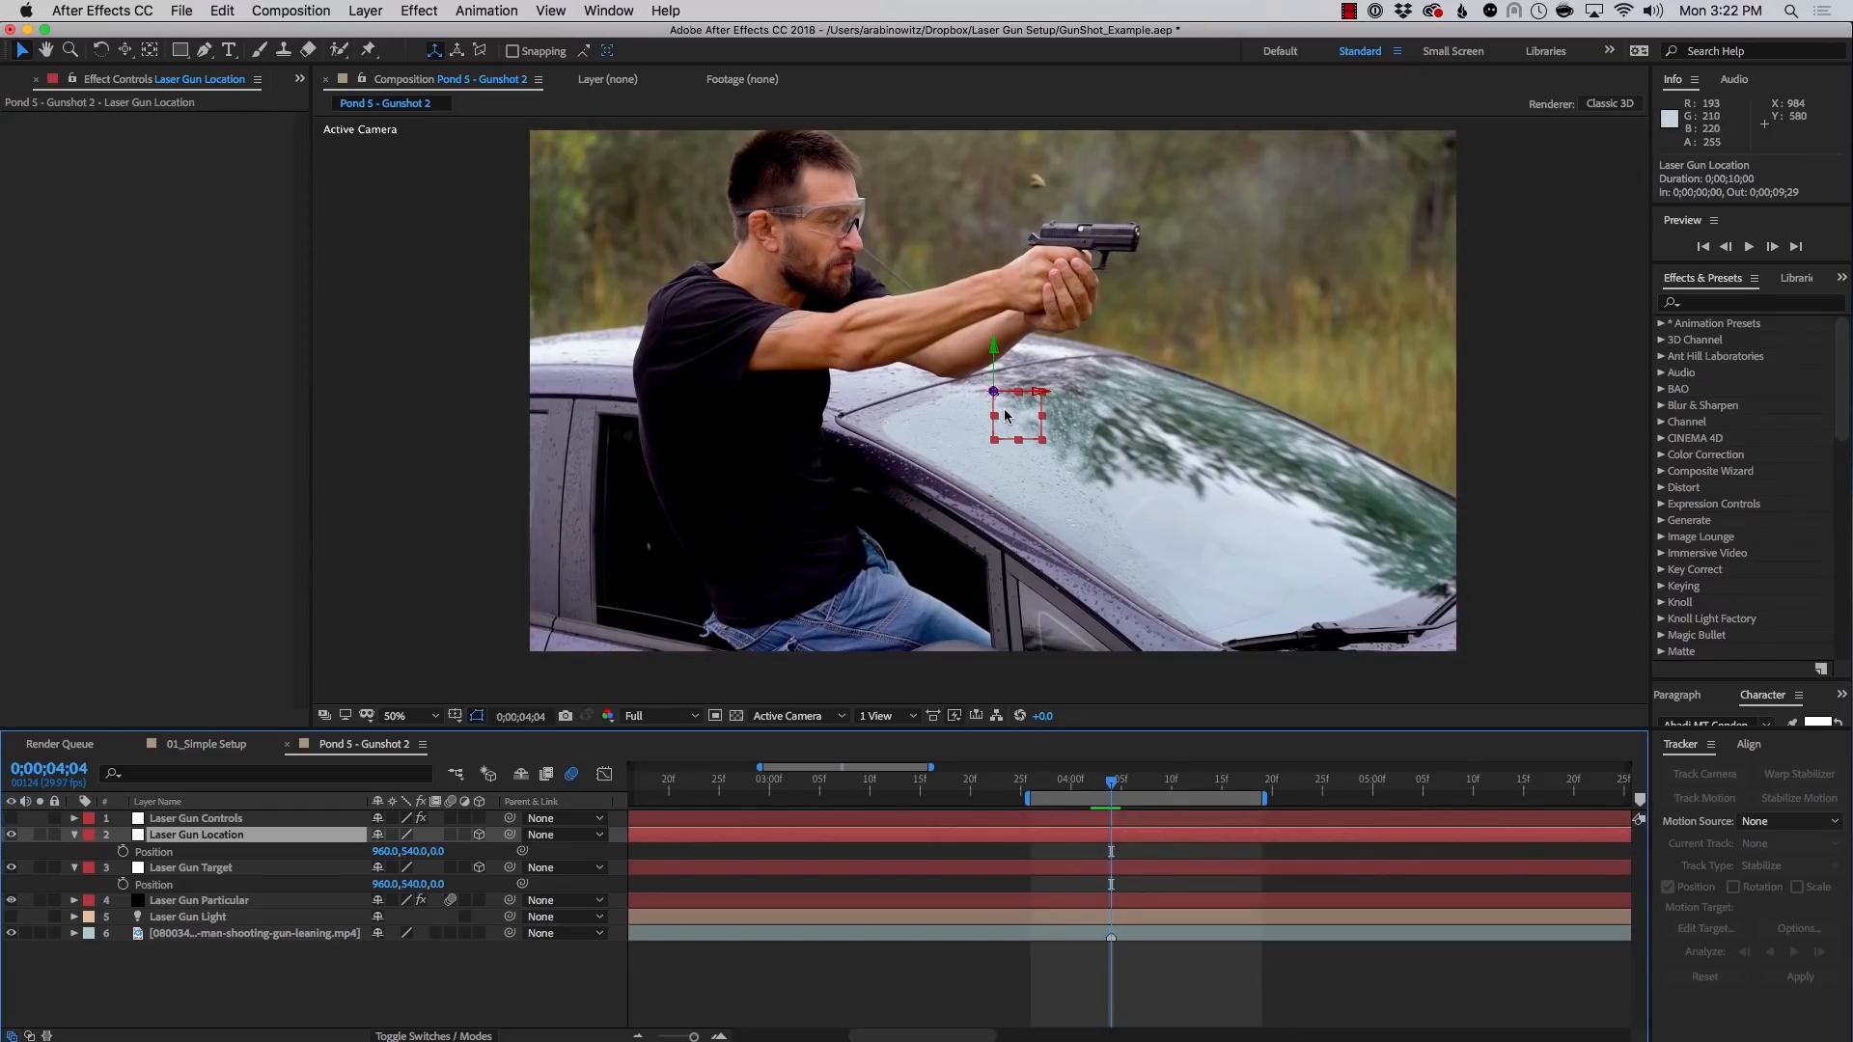
key("shift+Up")
key("shift+Up")
key("shift+Up")
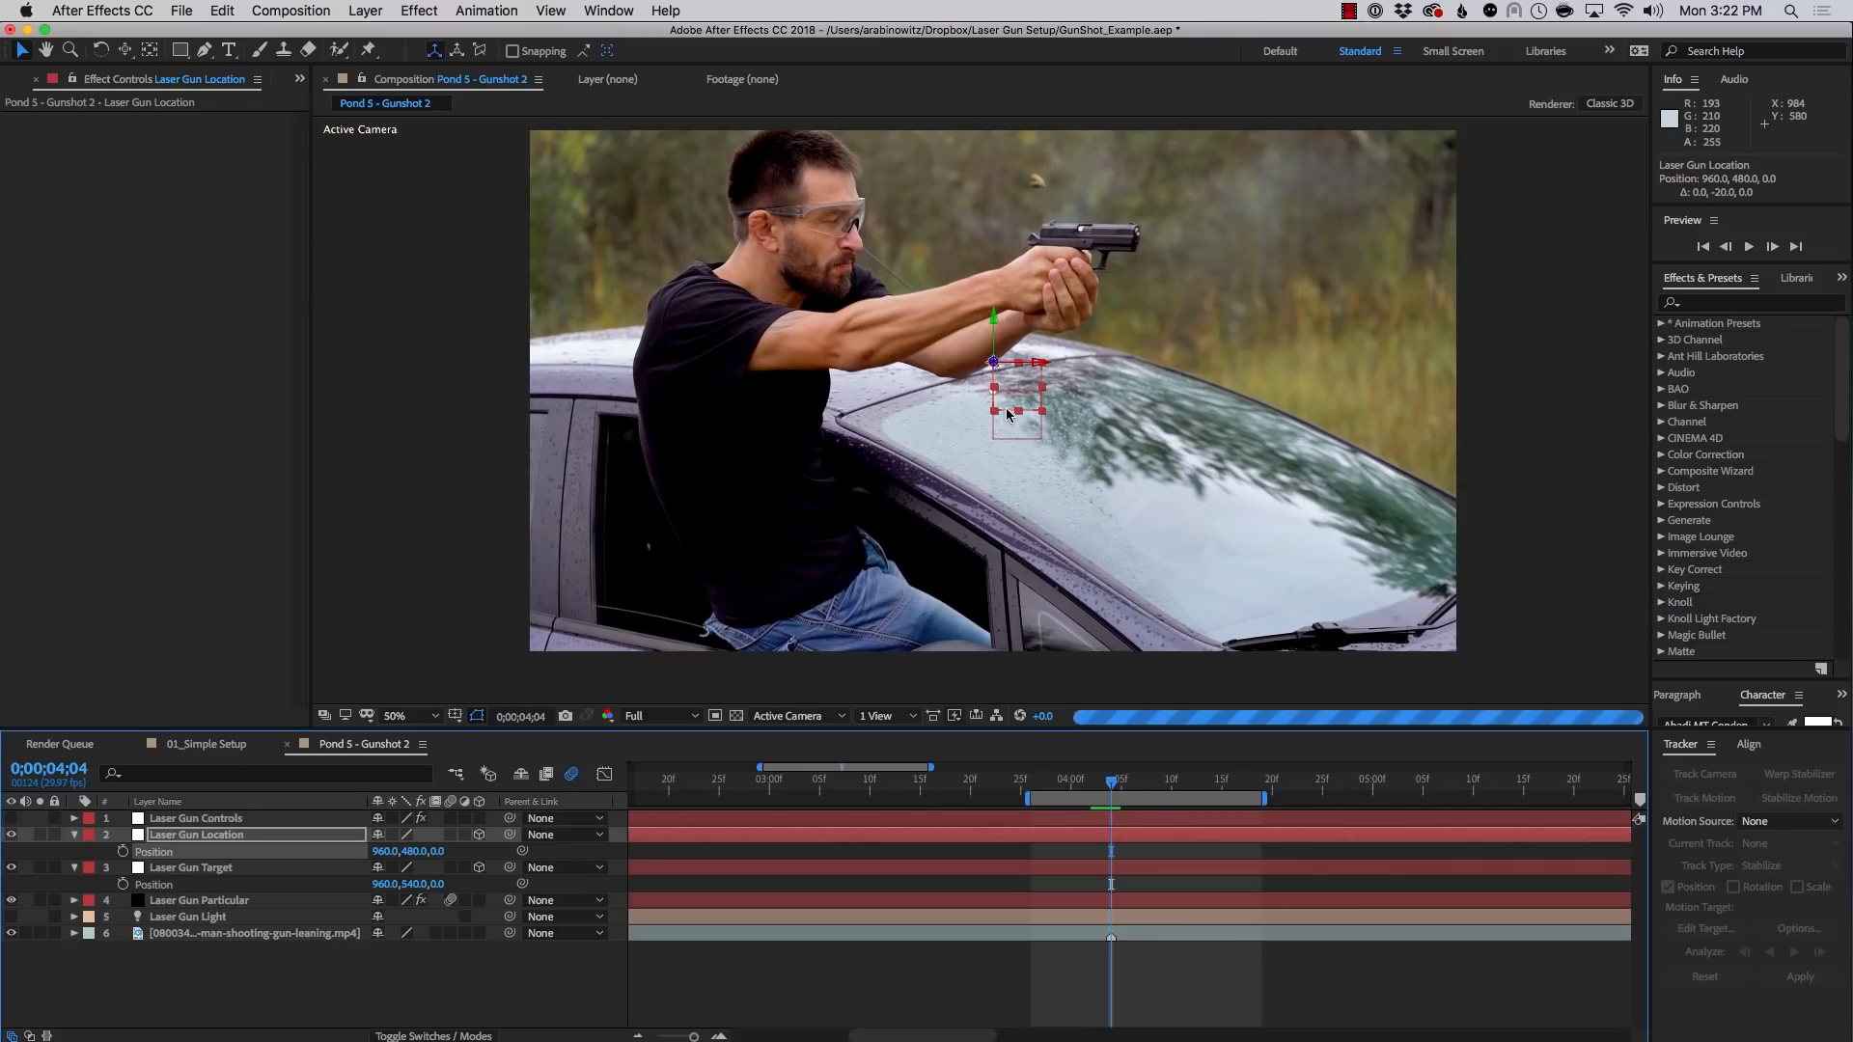
left_click_drag(1006, 415, 1155, 249)
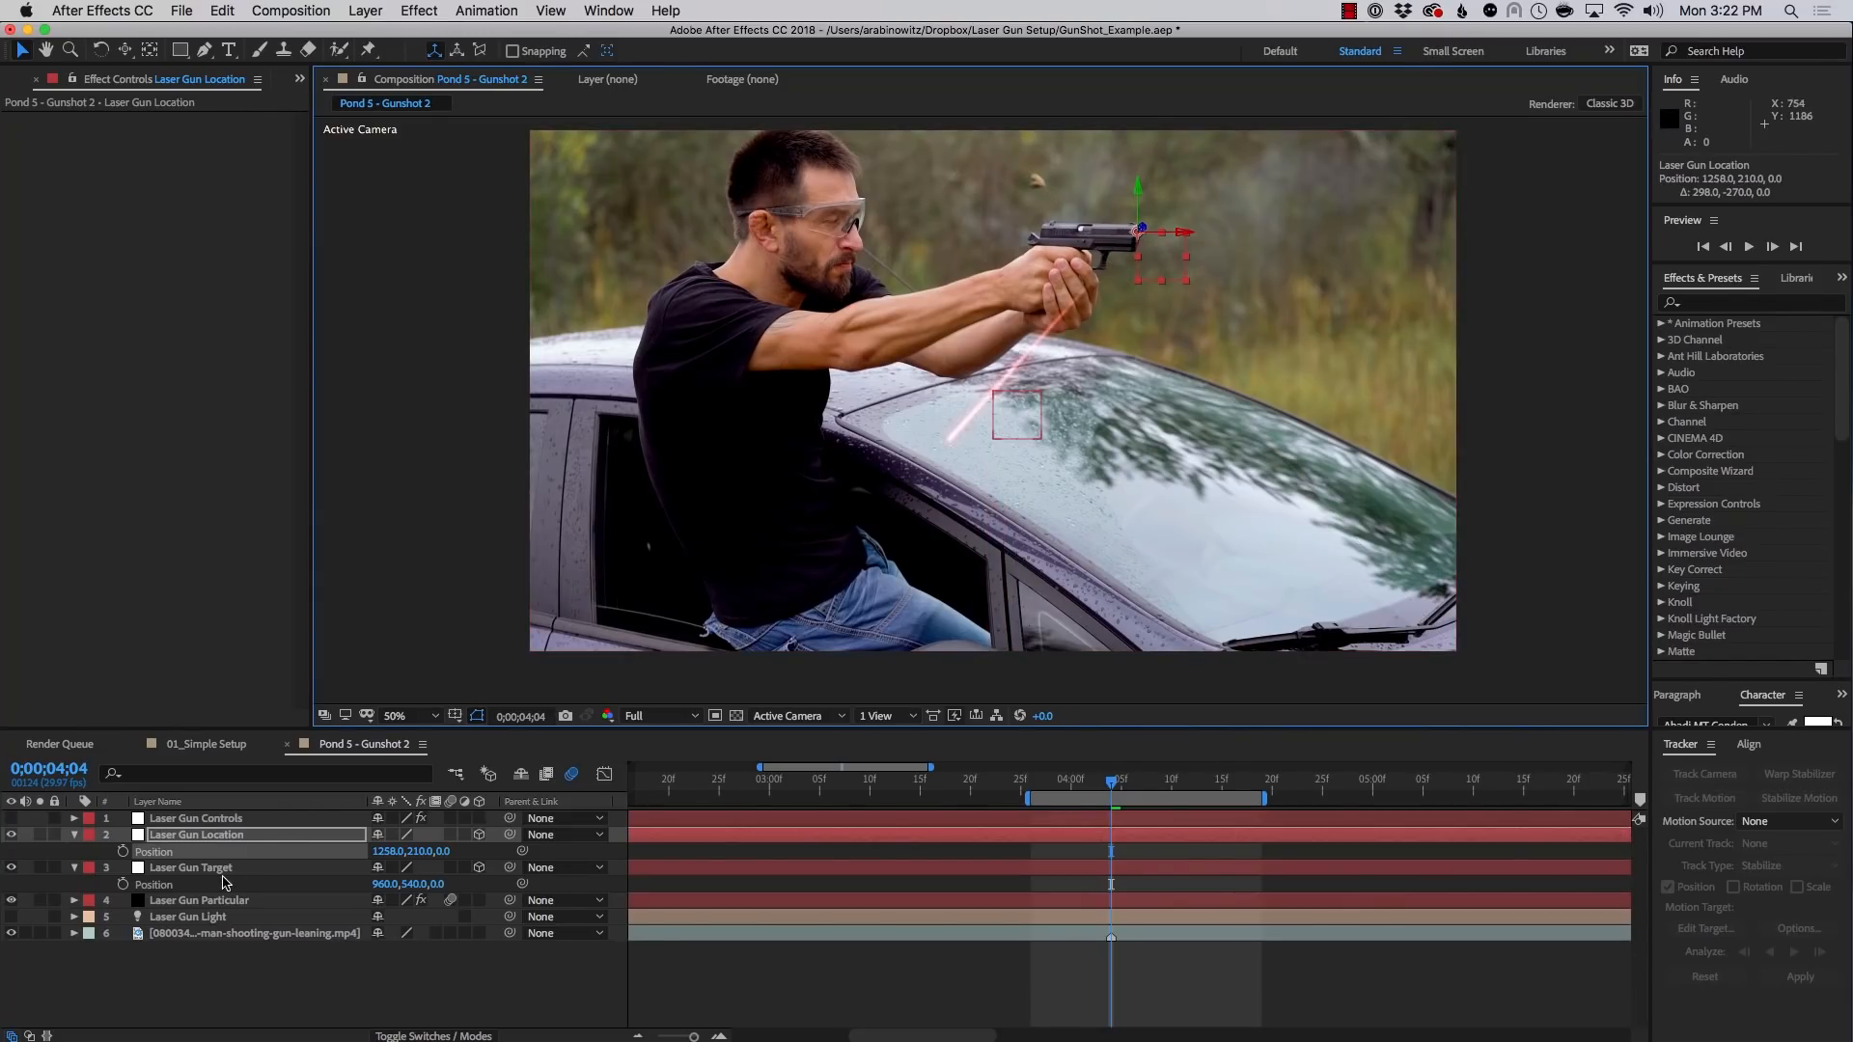
left_click(217, 869)
left_click_drag(1014, 419, 1342, 256)
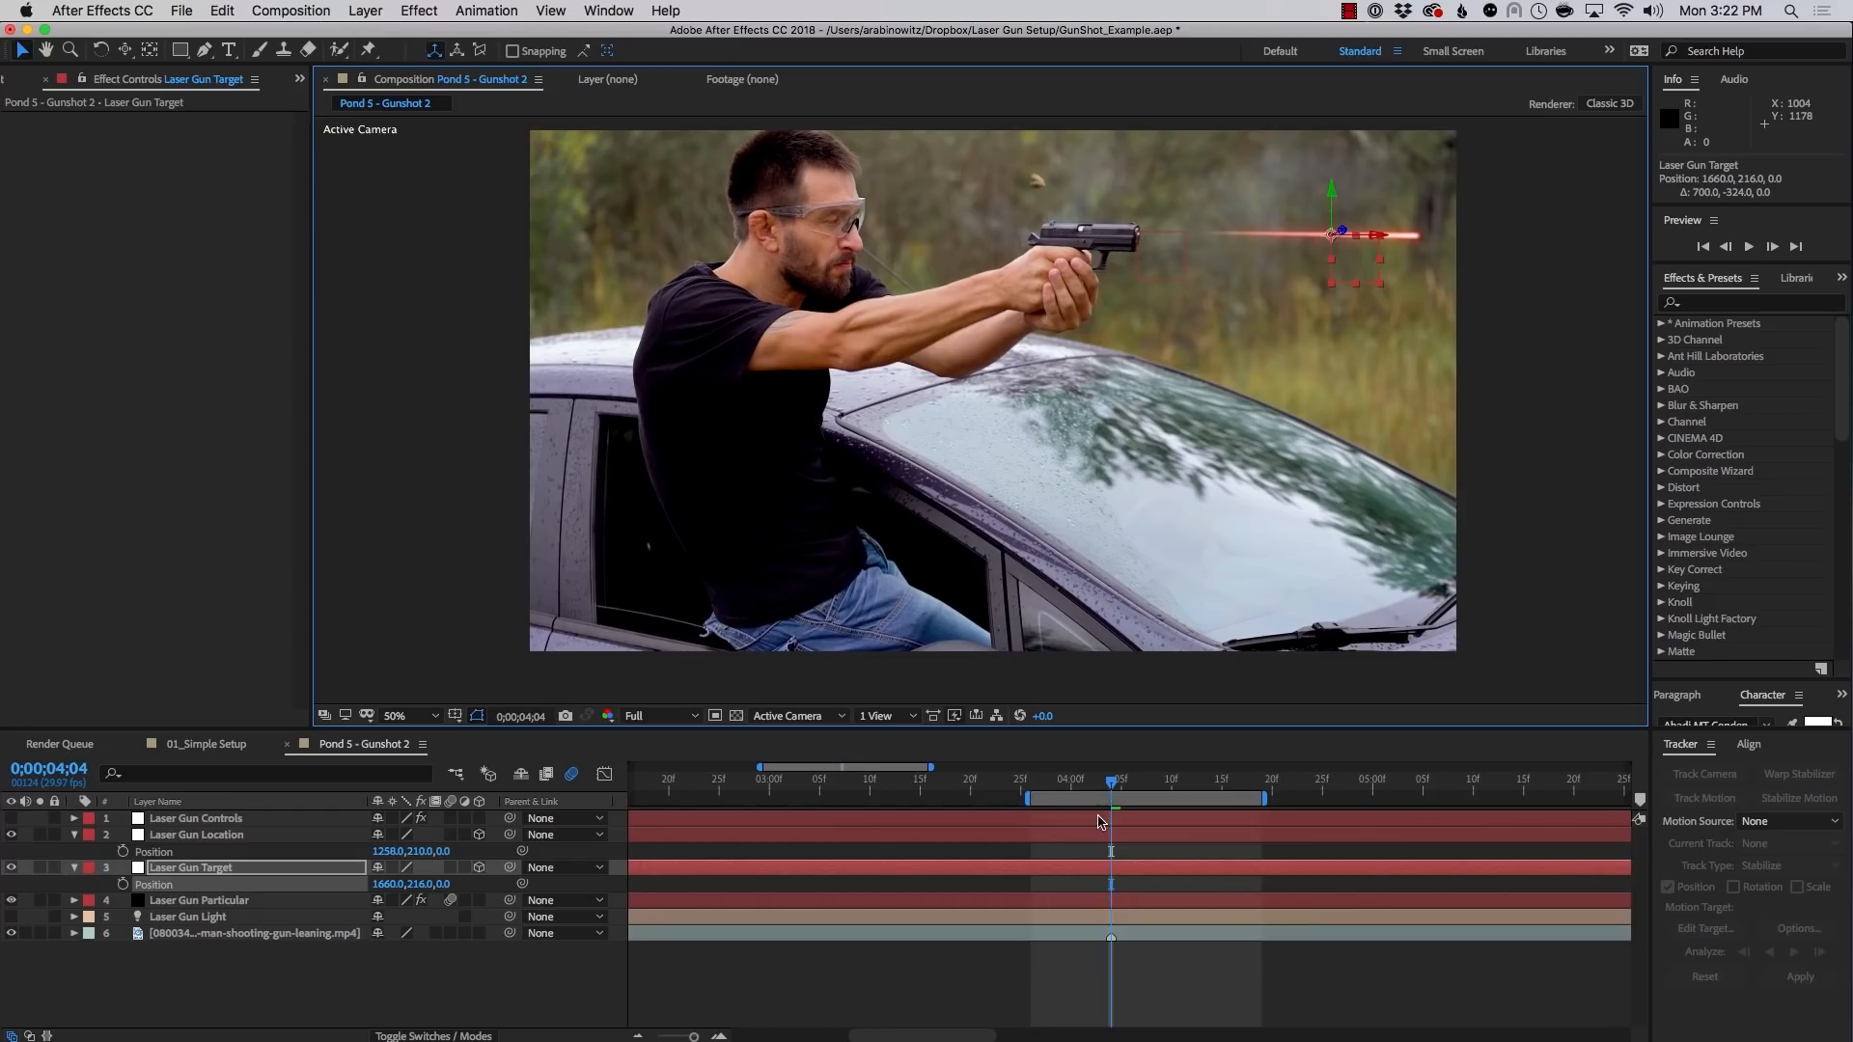
Trim the start of the Laser Gun Particular layer to 0;00;04;03, preview the shot, and park the playhead back on that frame
left_click(170, 901)
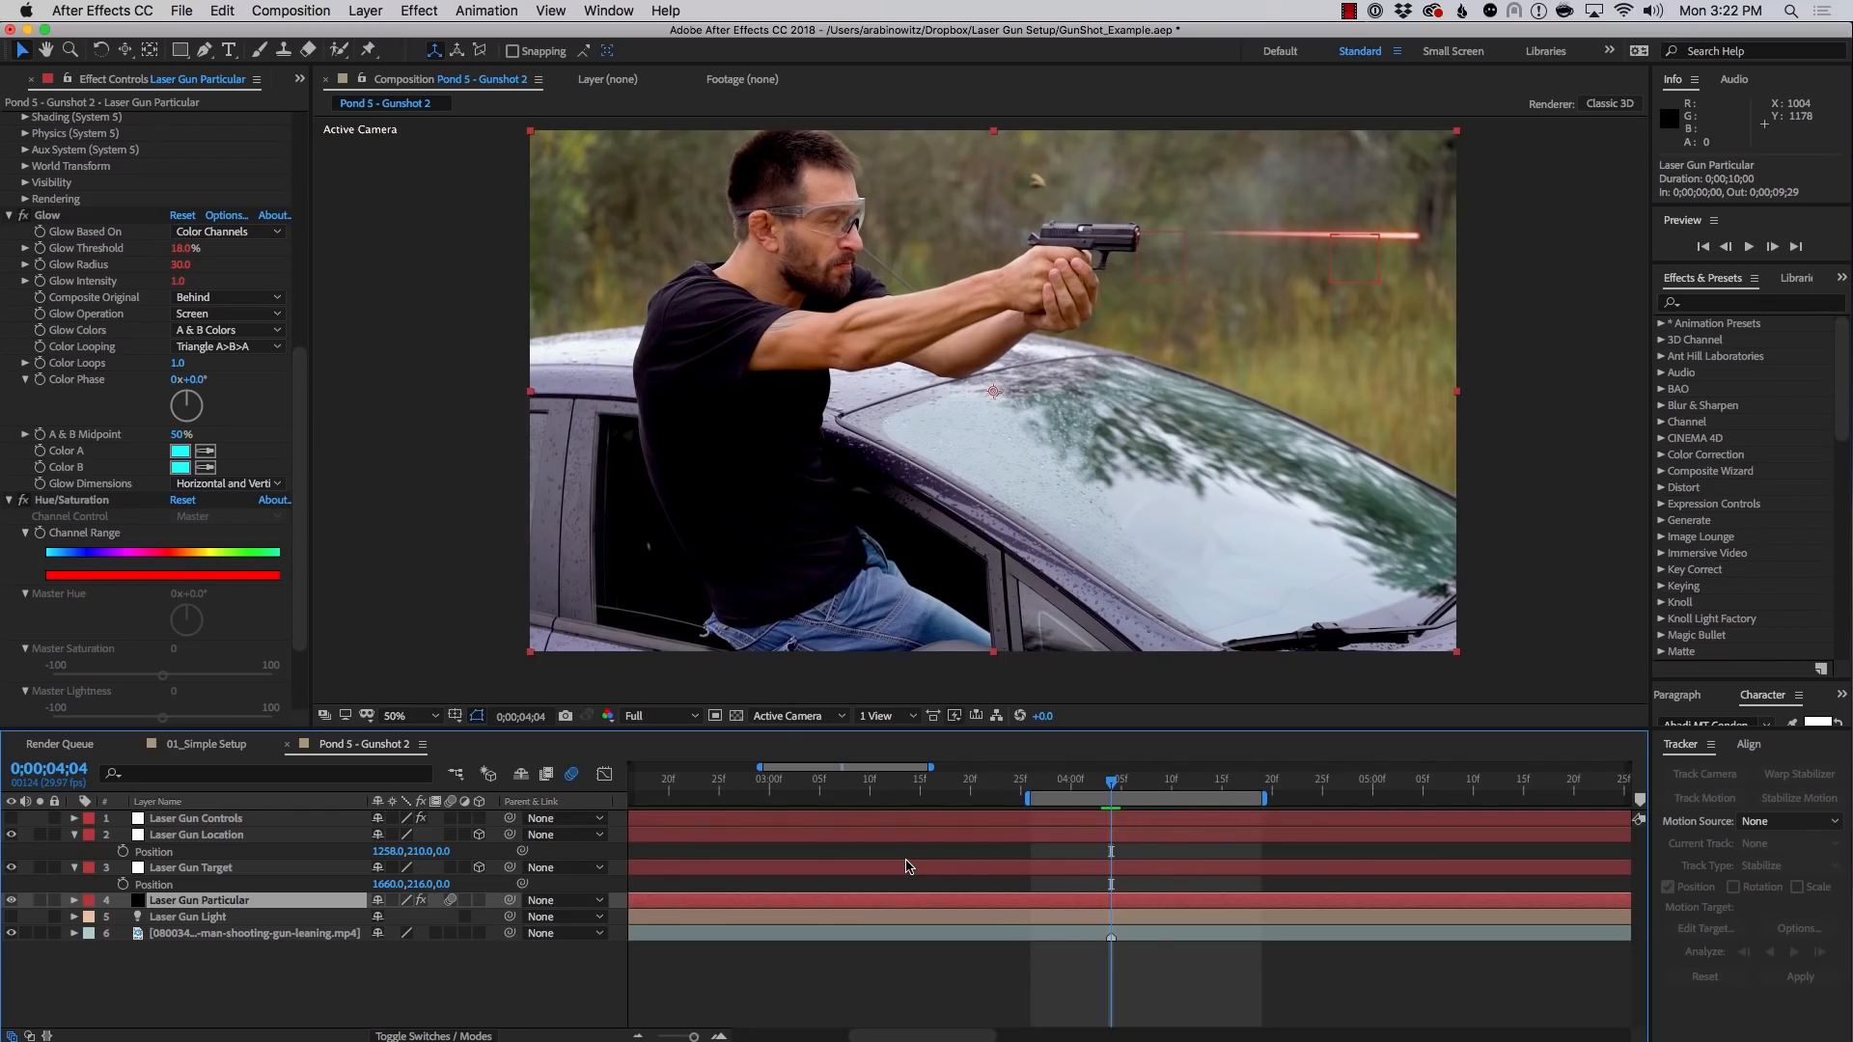
key("Page_Up")
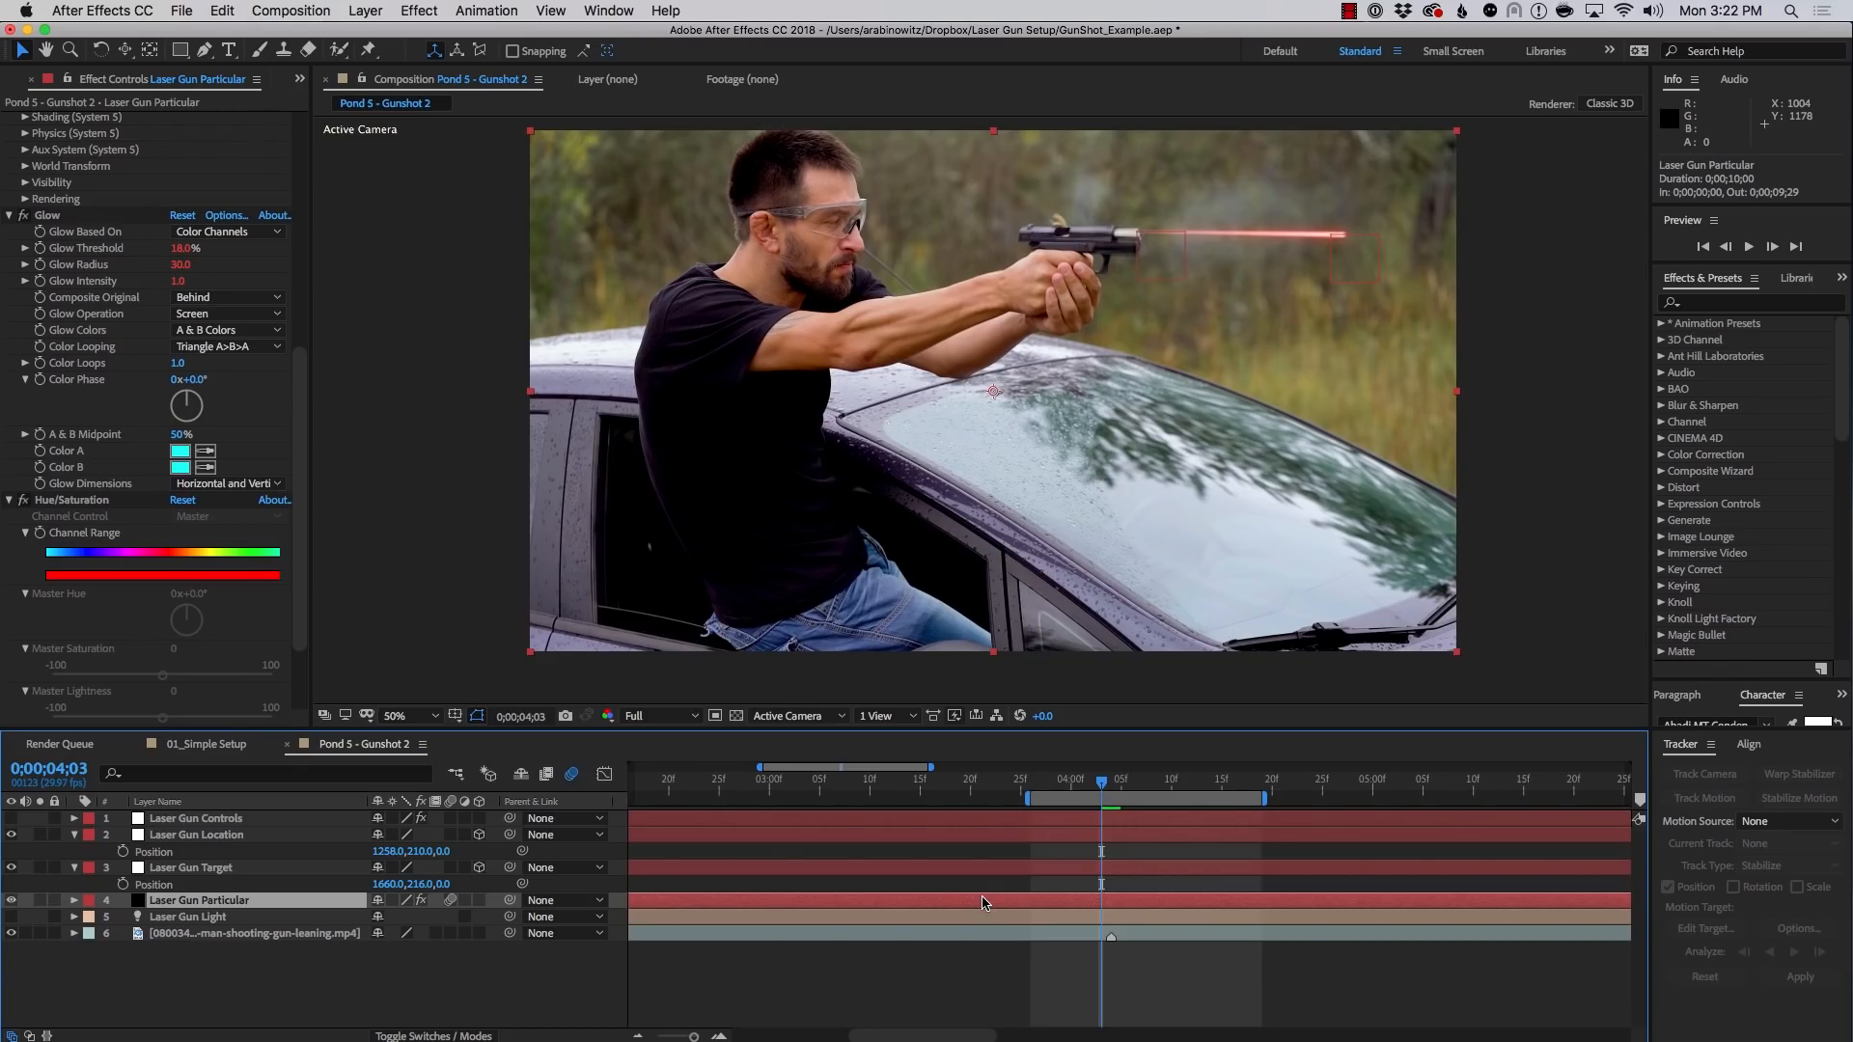
key("alt+bracketleft")
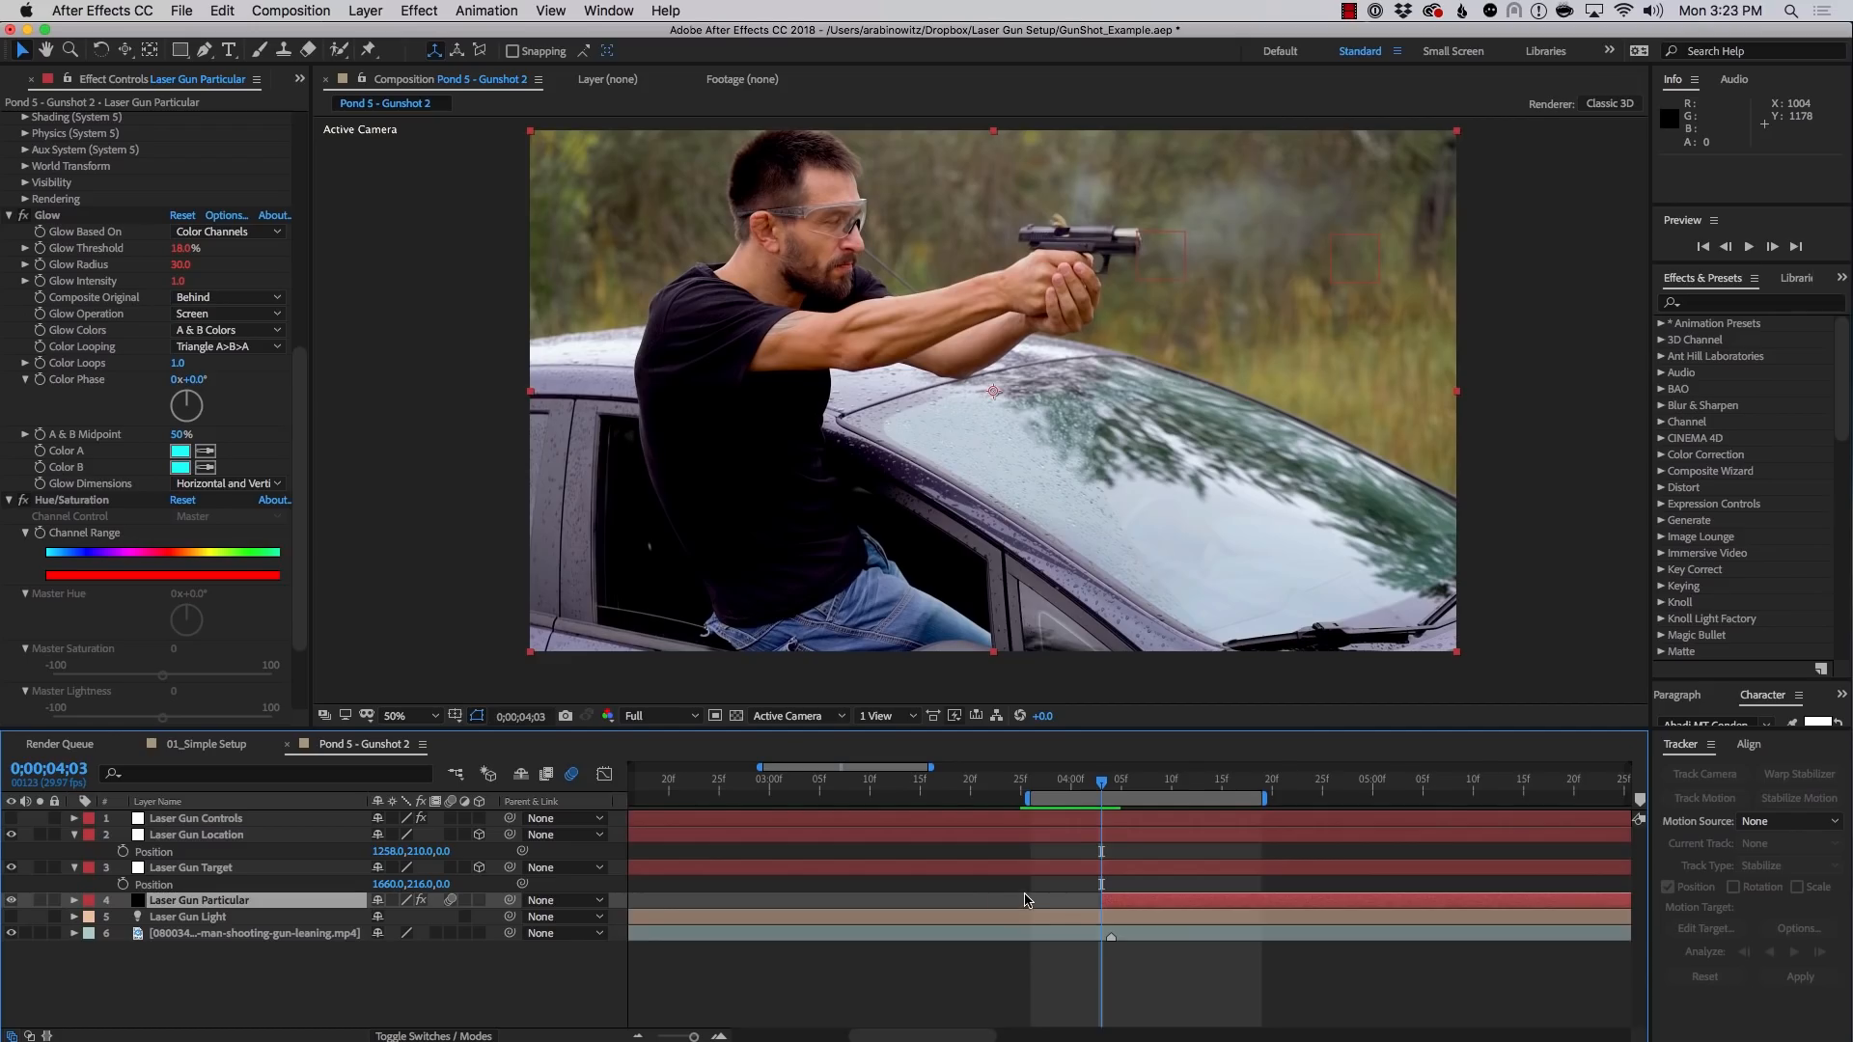
key("Page_Down")
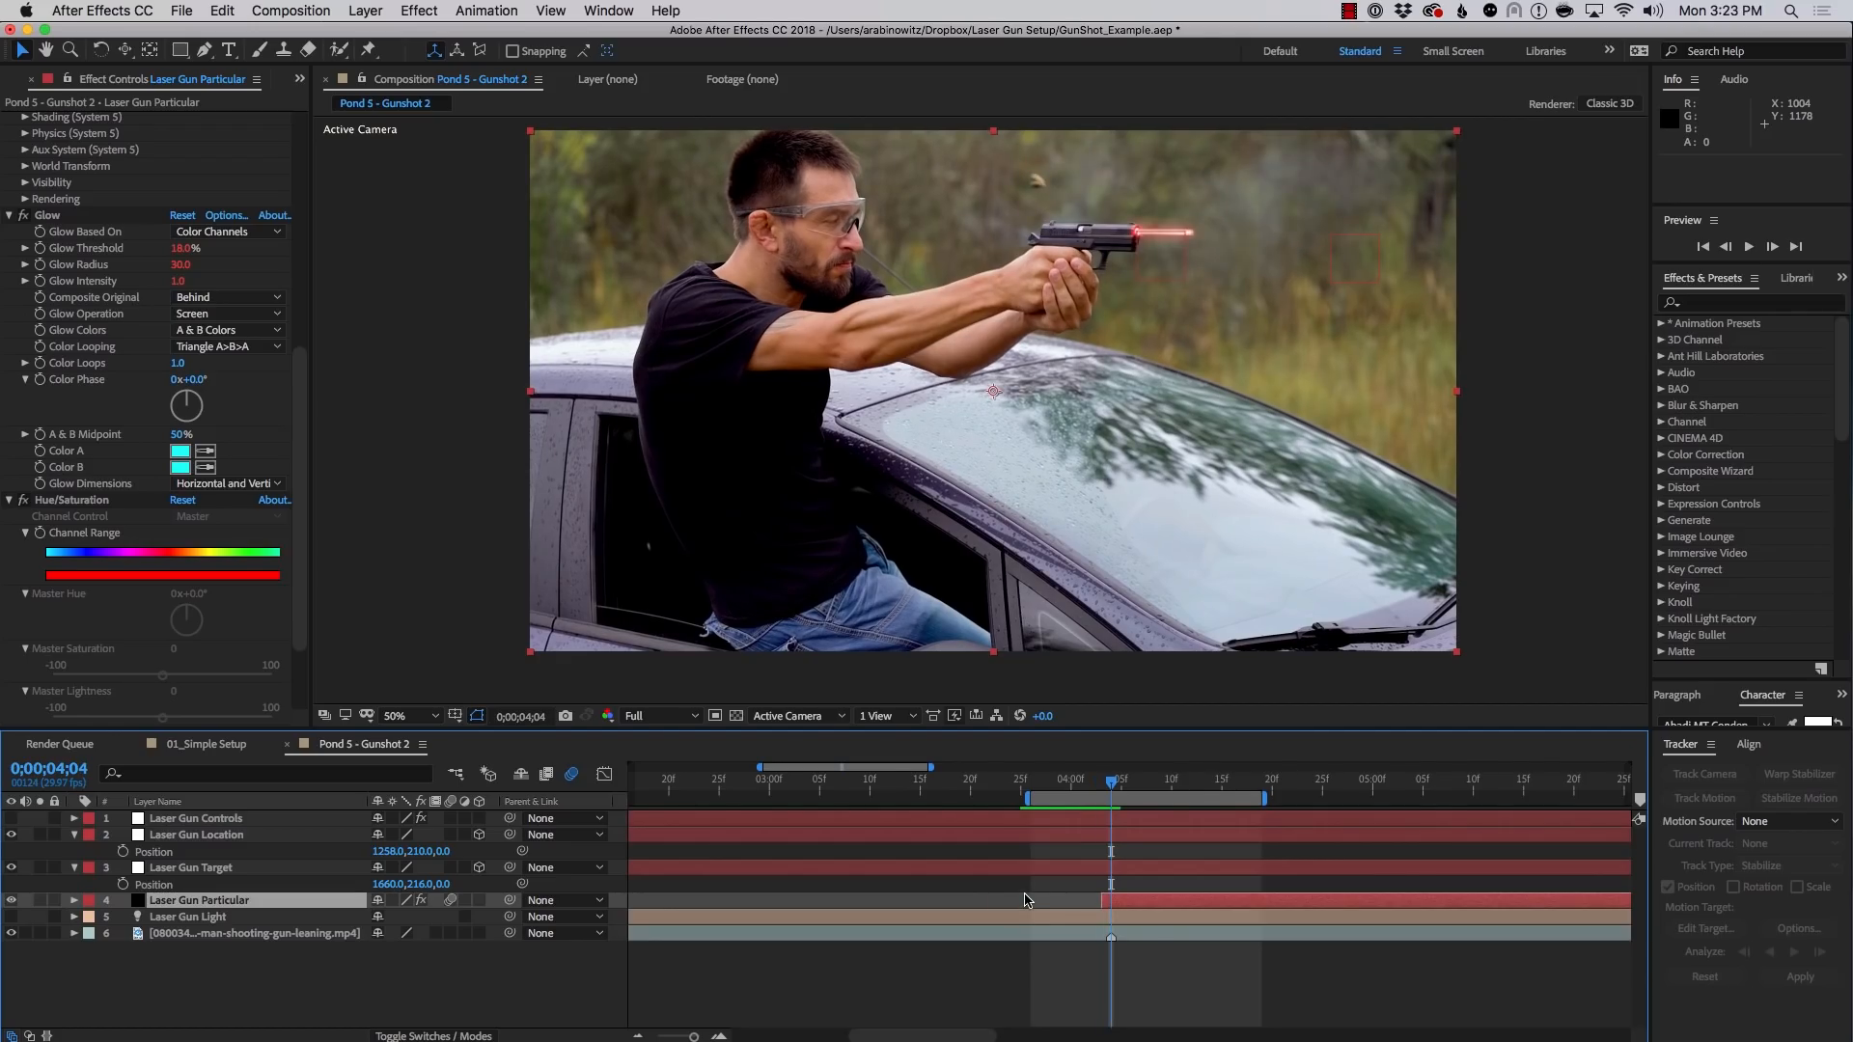
key("space")
key("space")
left_click(1105, 789)
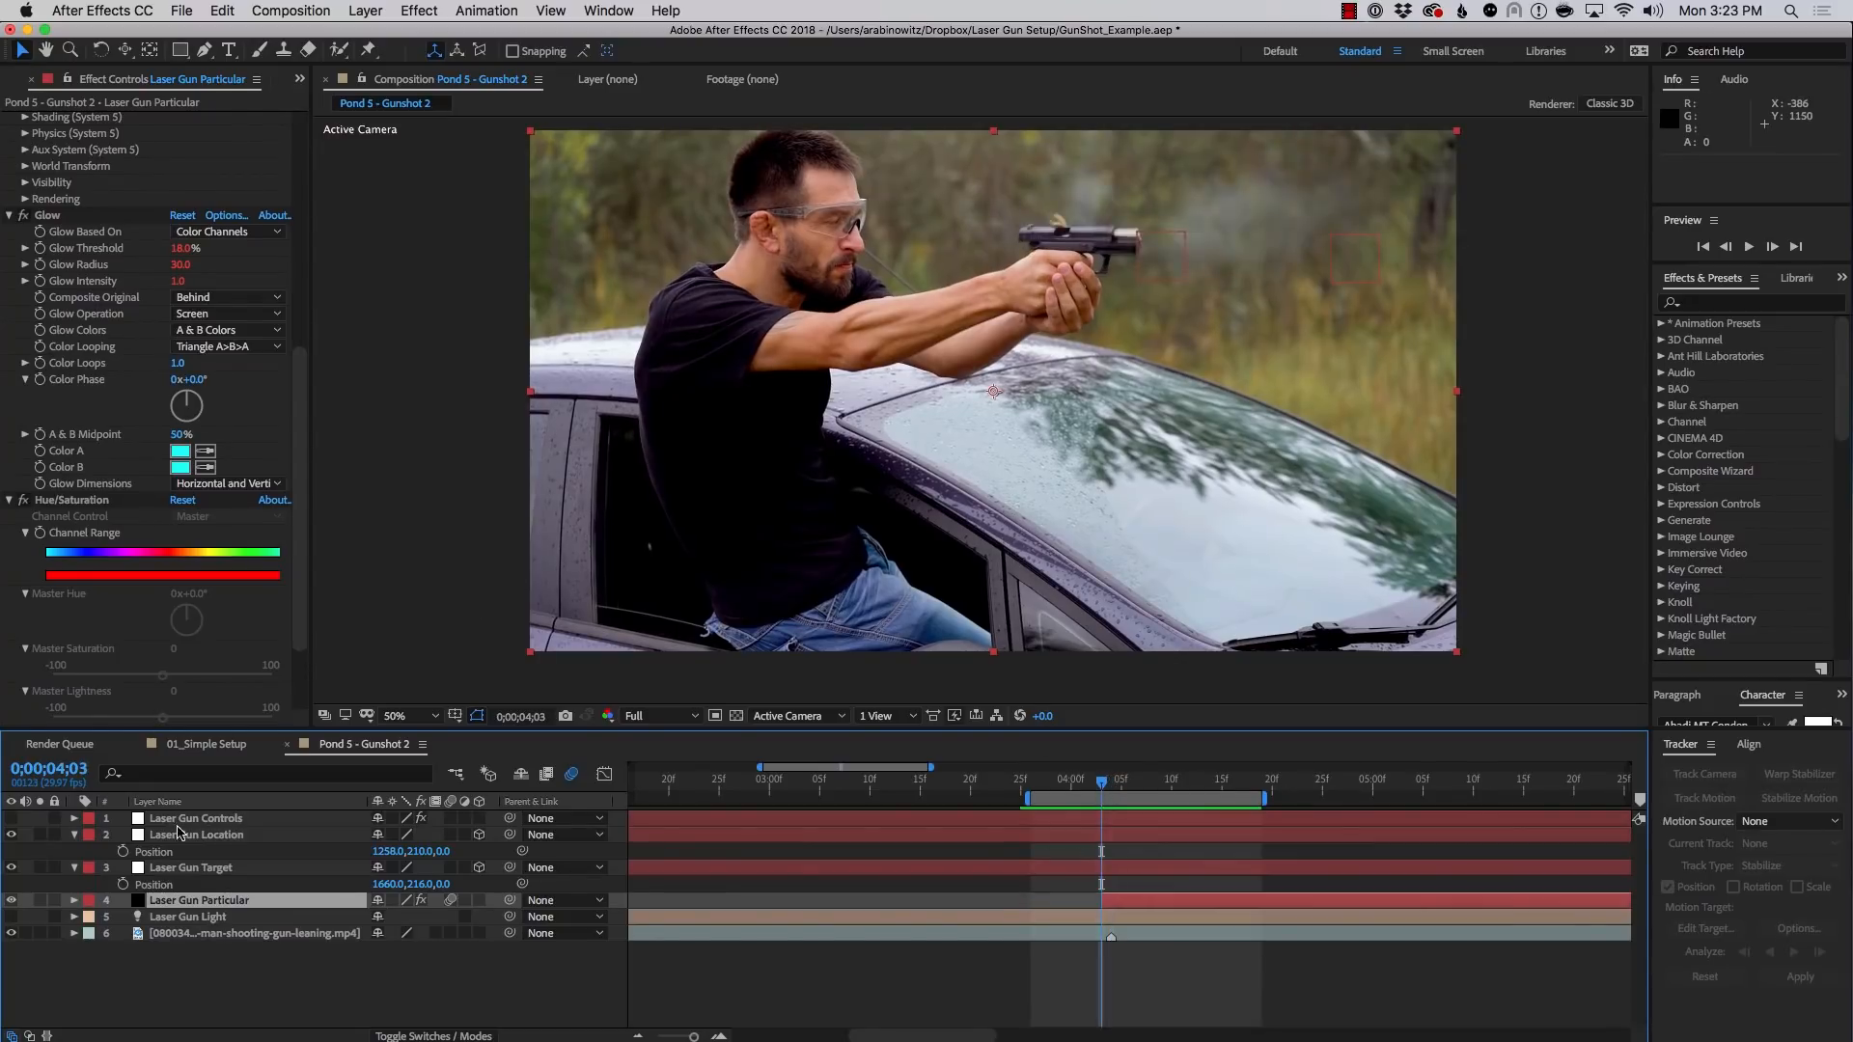
In Laser Gun Controls, keyframe Shots Per Second at 1 on 0;00;04;03 and 0 on 0;00;04;04, and preview the shot
left_click(175, 820)
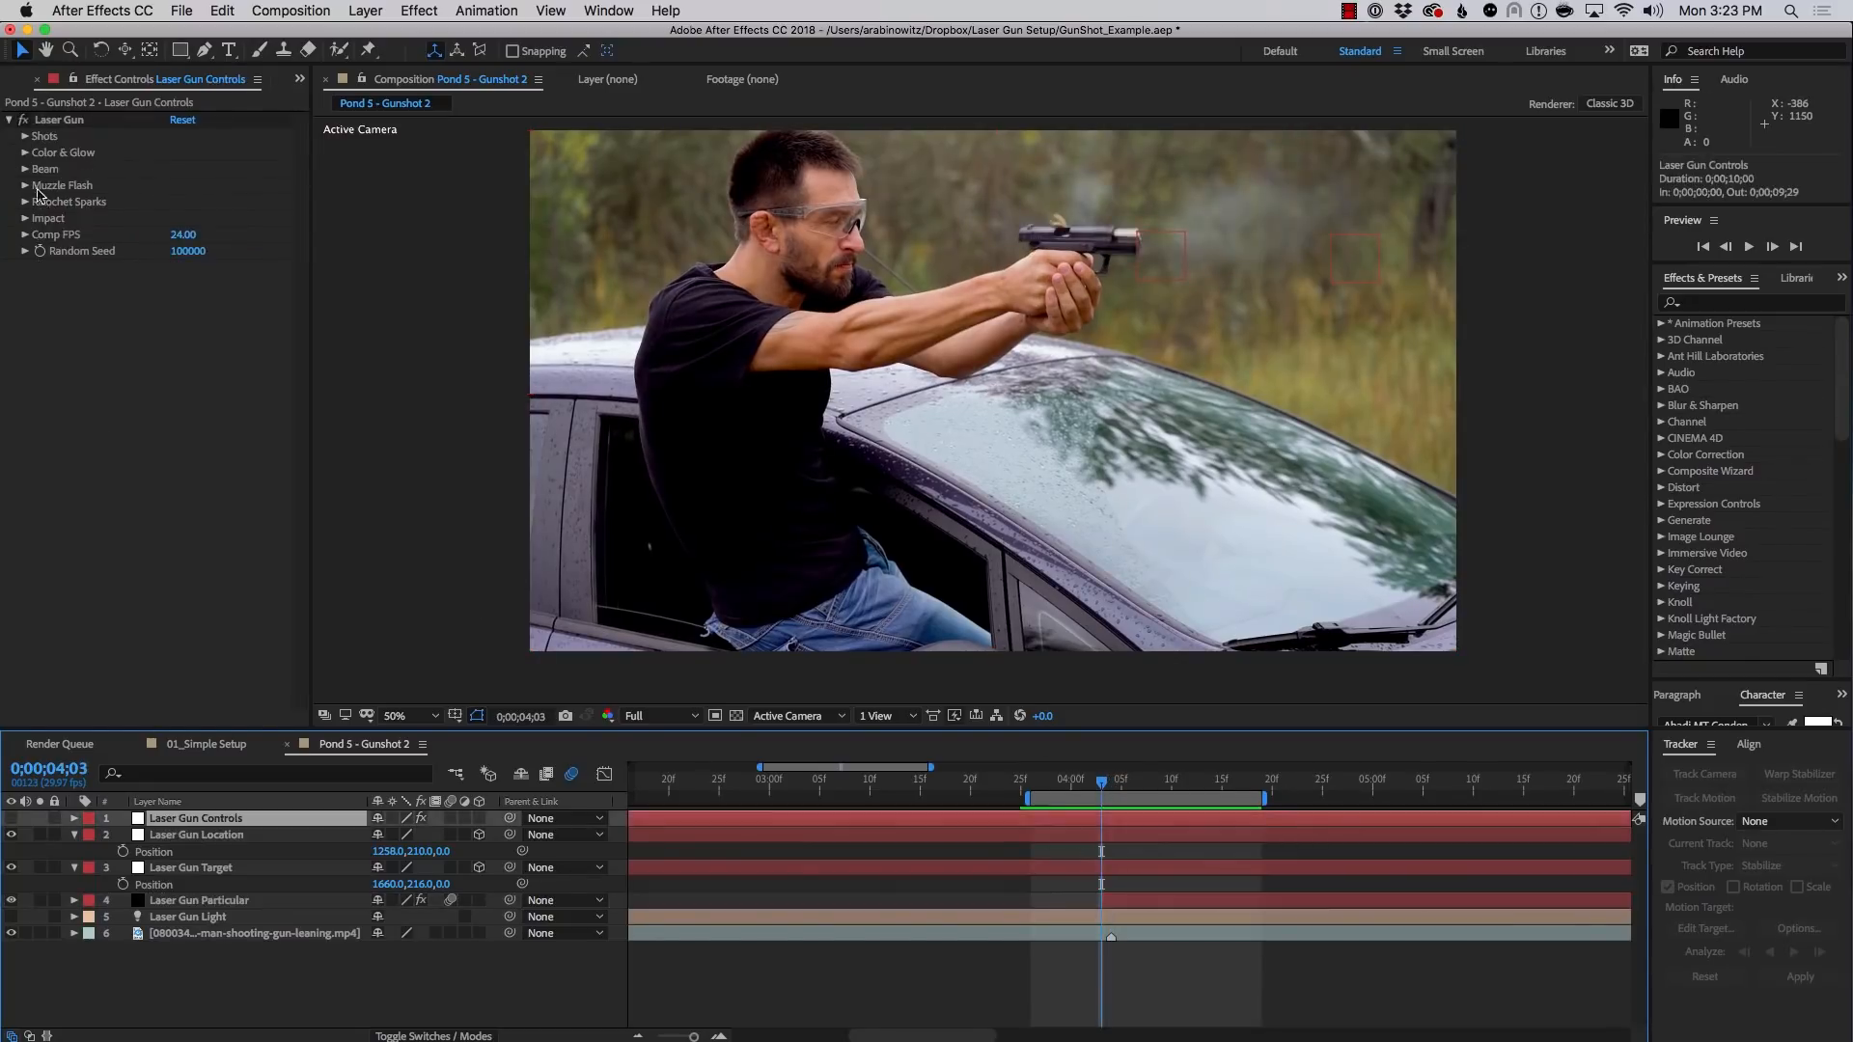
left_click(26, 136)
left_click(180, 152)
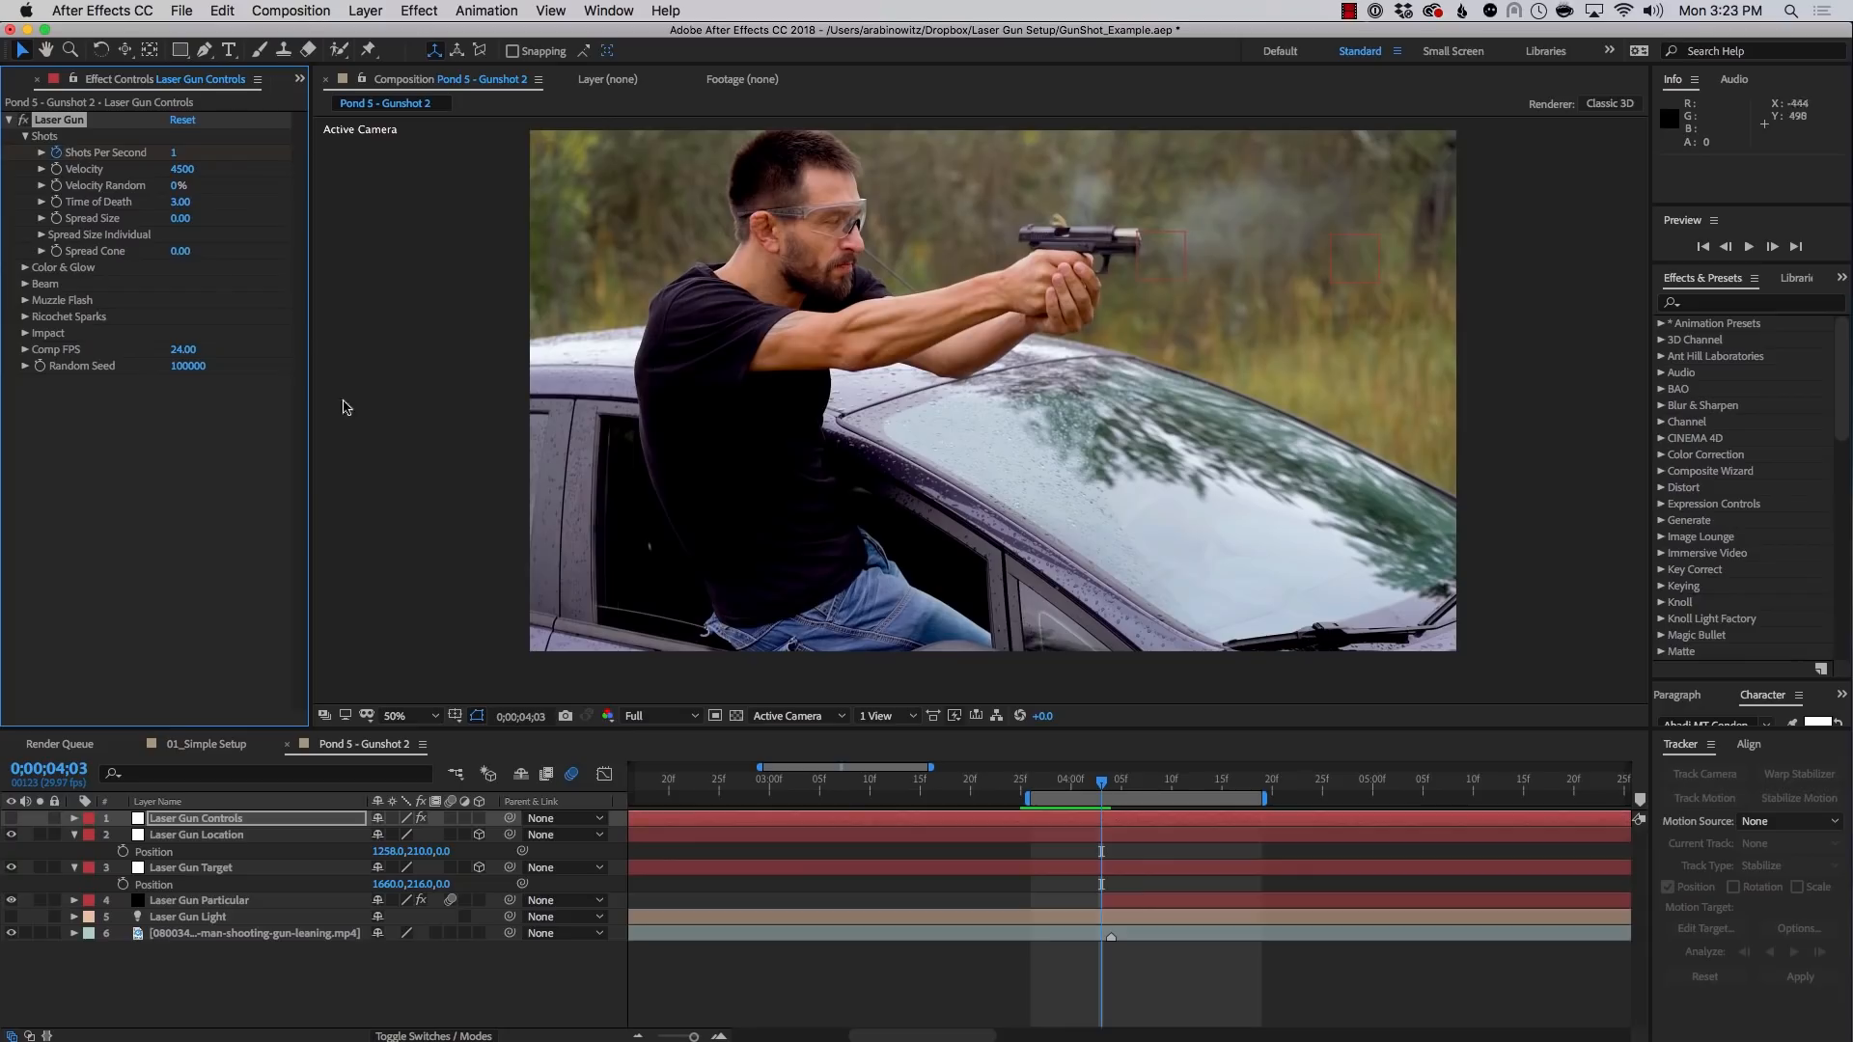
key("Page_Down")
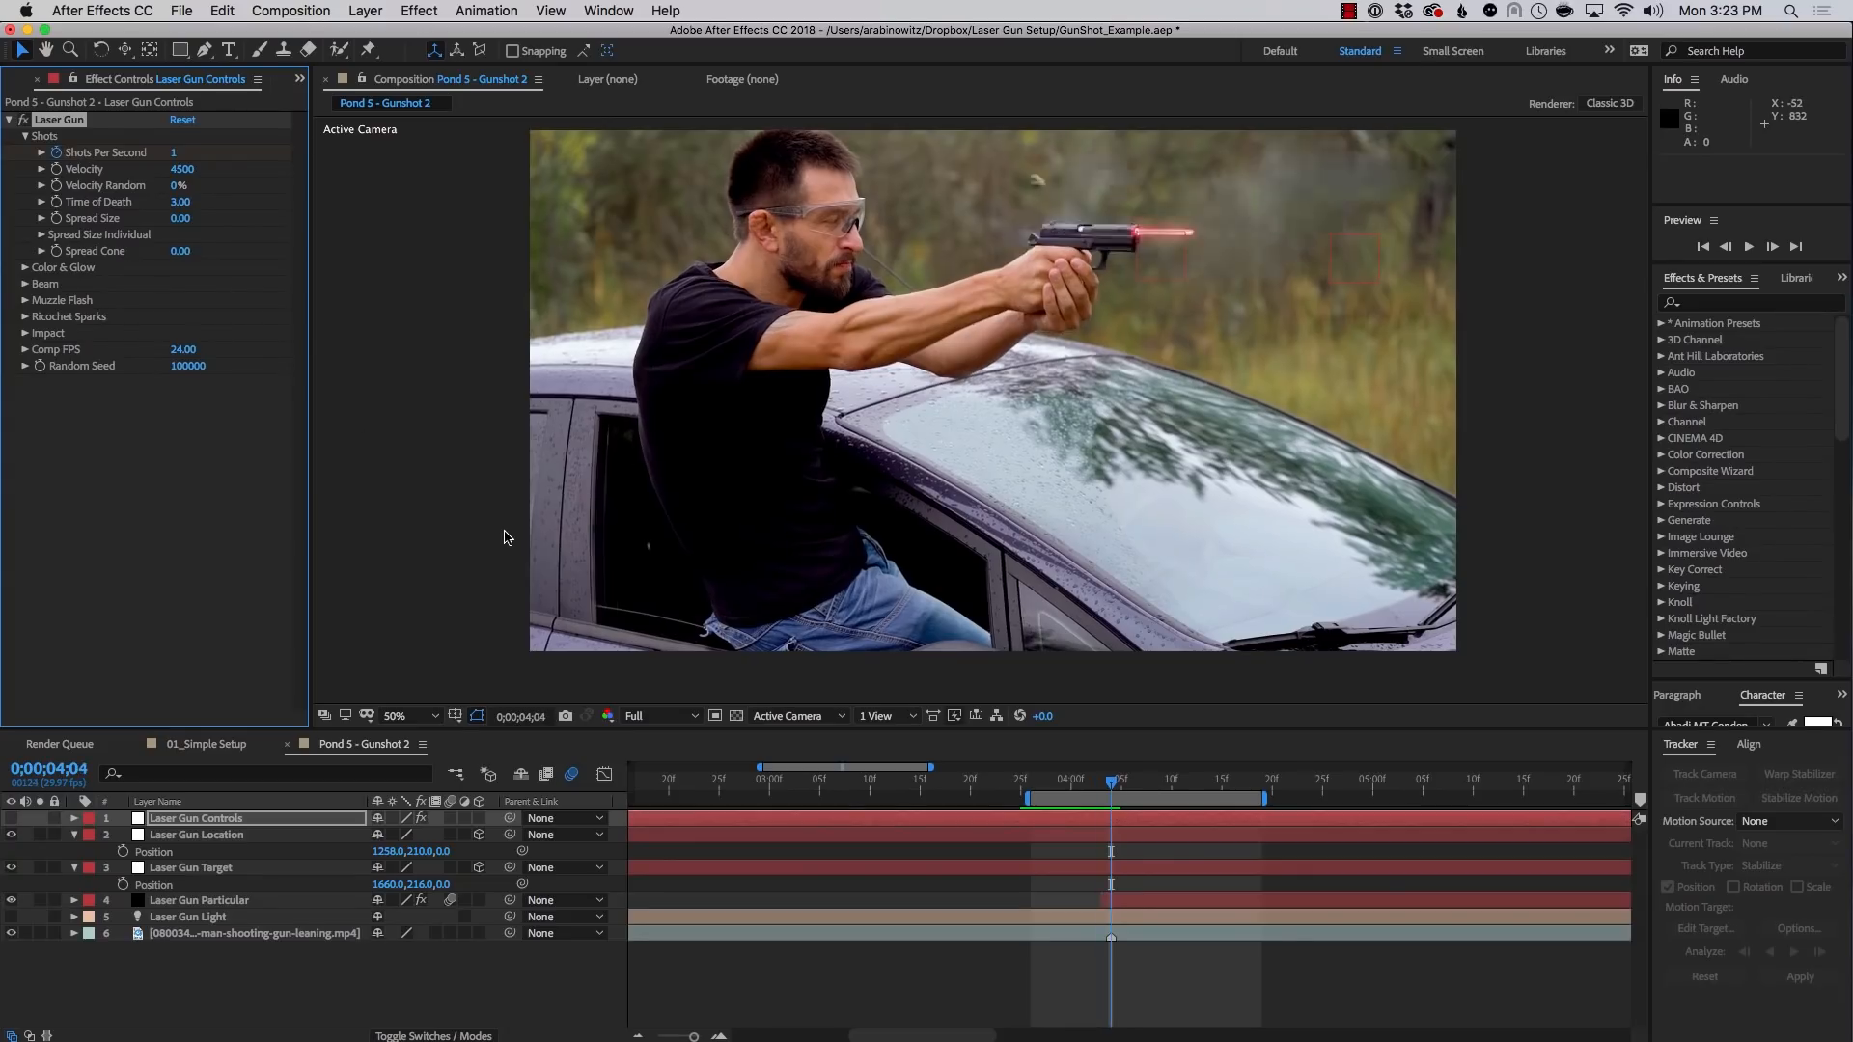
left_click(174, 153)
type("0")
key("Return")
key("space")
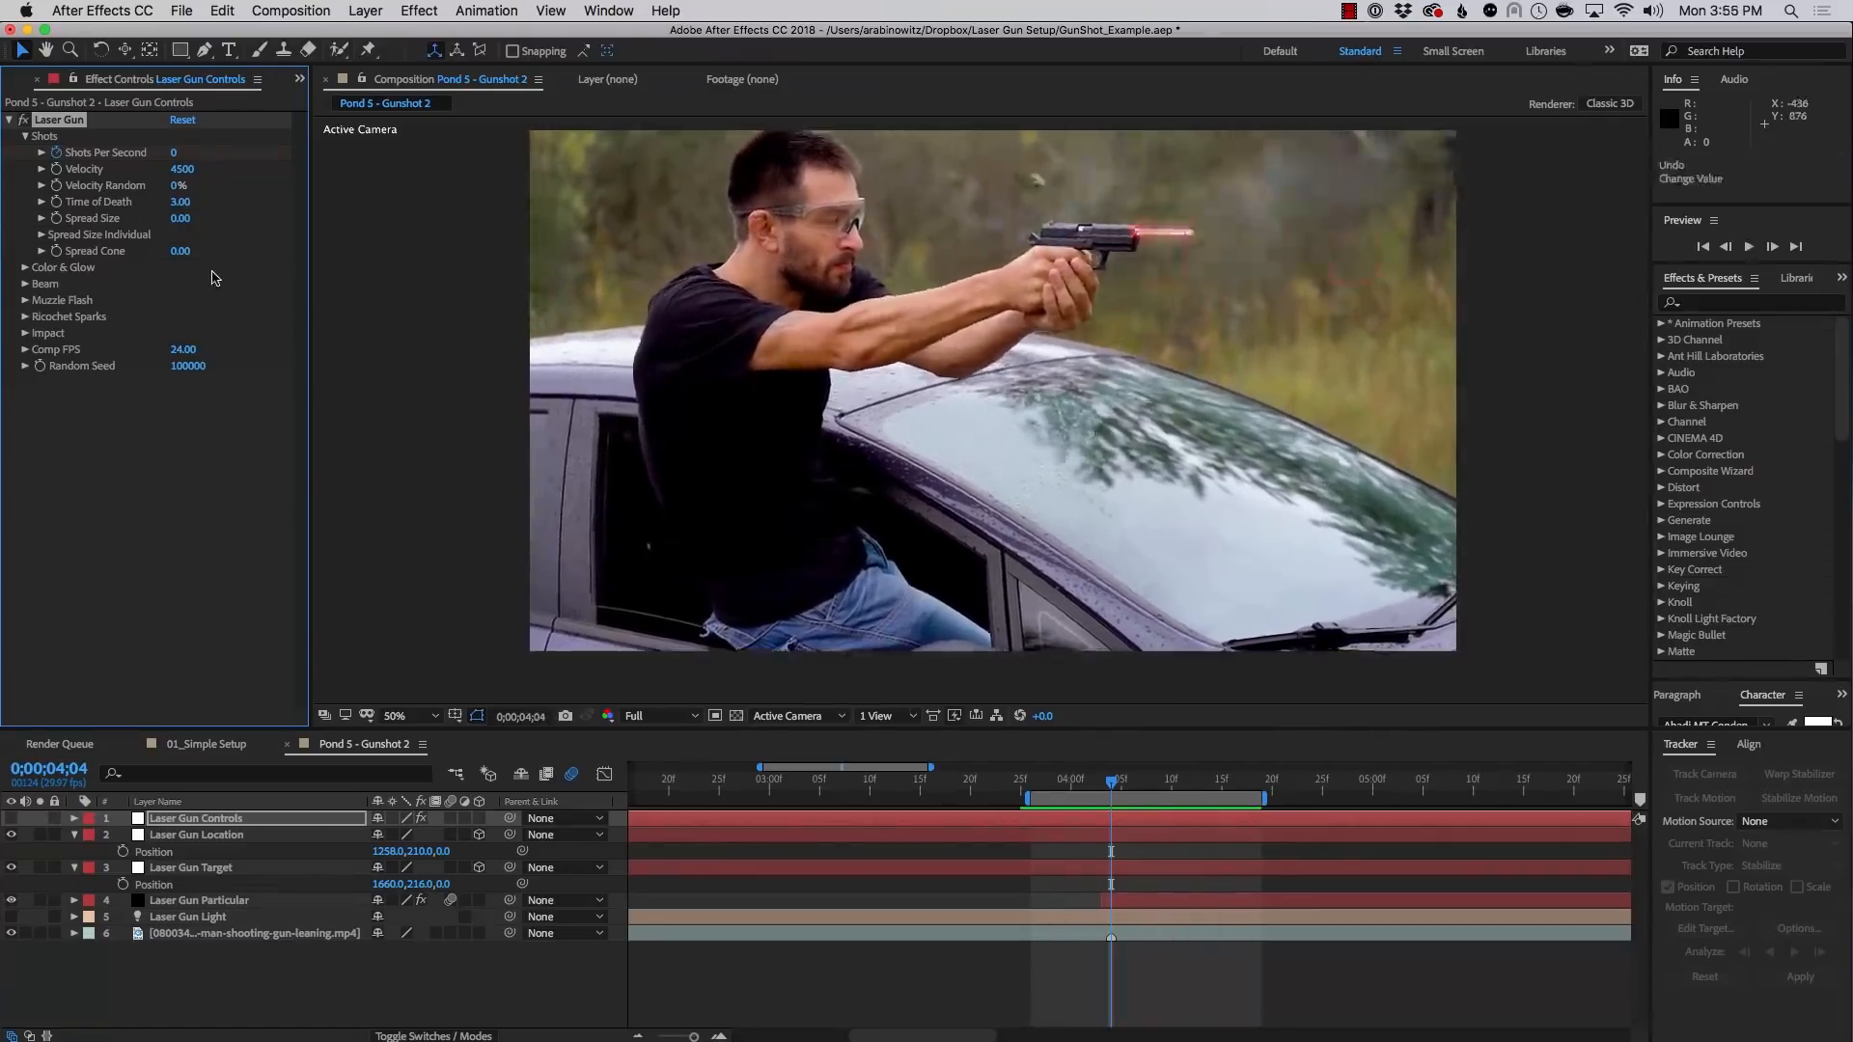
In the laser's Color & Glow settings, set Color to 23° and Saturation to 99
left_click(25, 268)
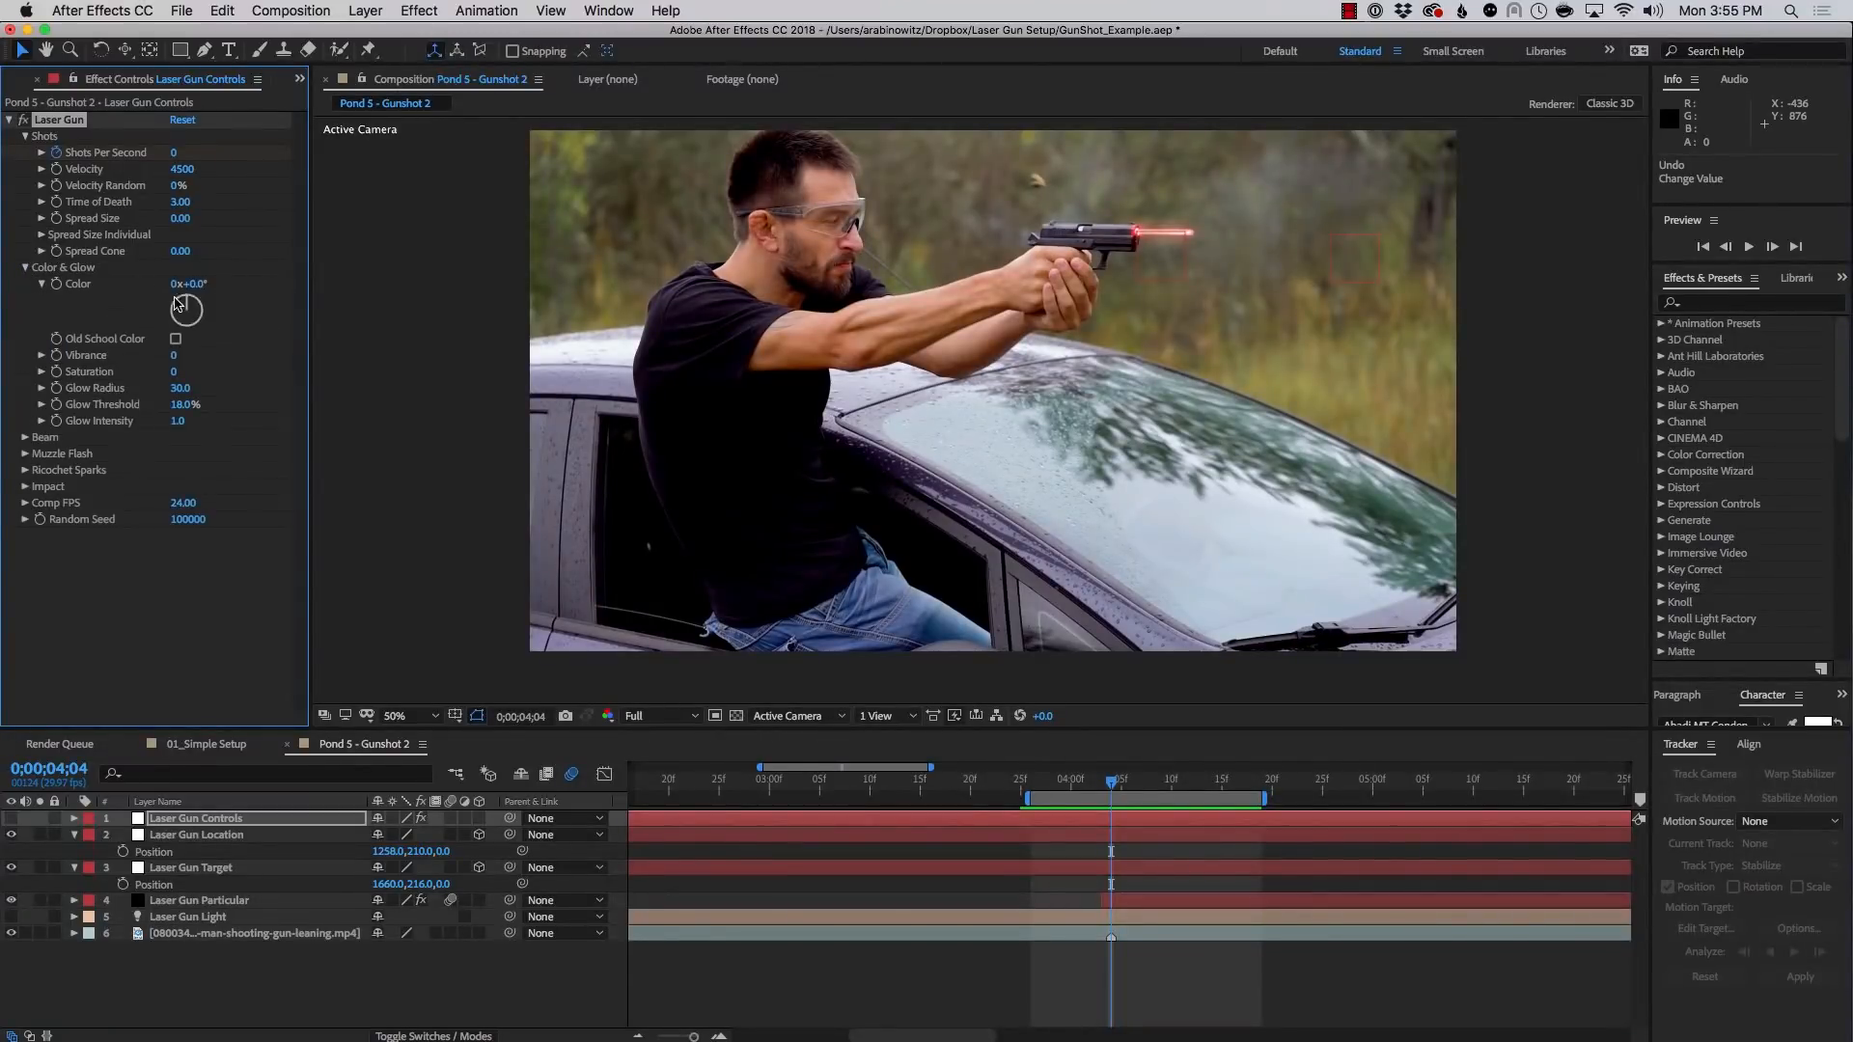
left_click_drag(188, 307, 193, 305)
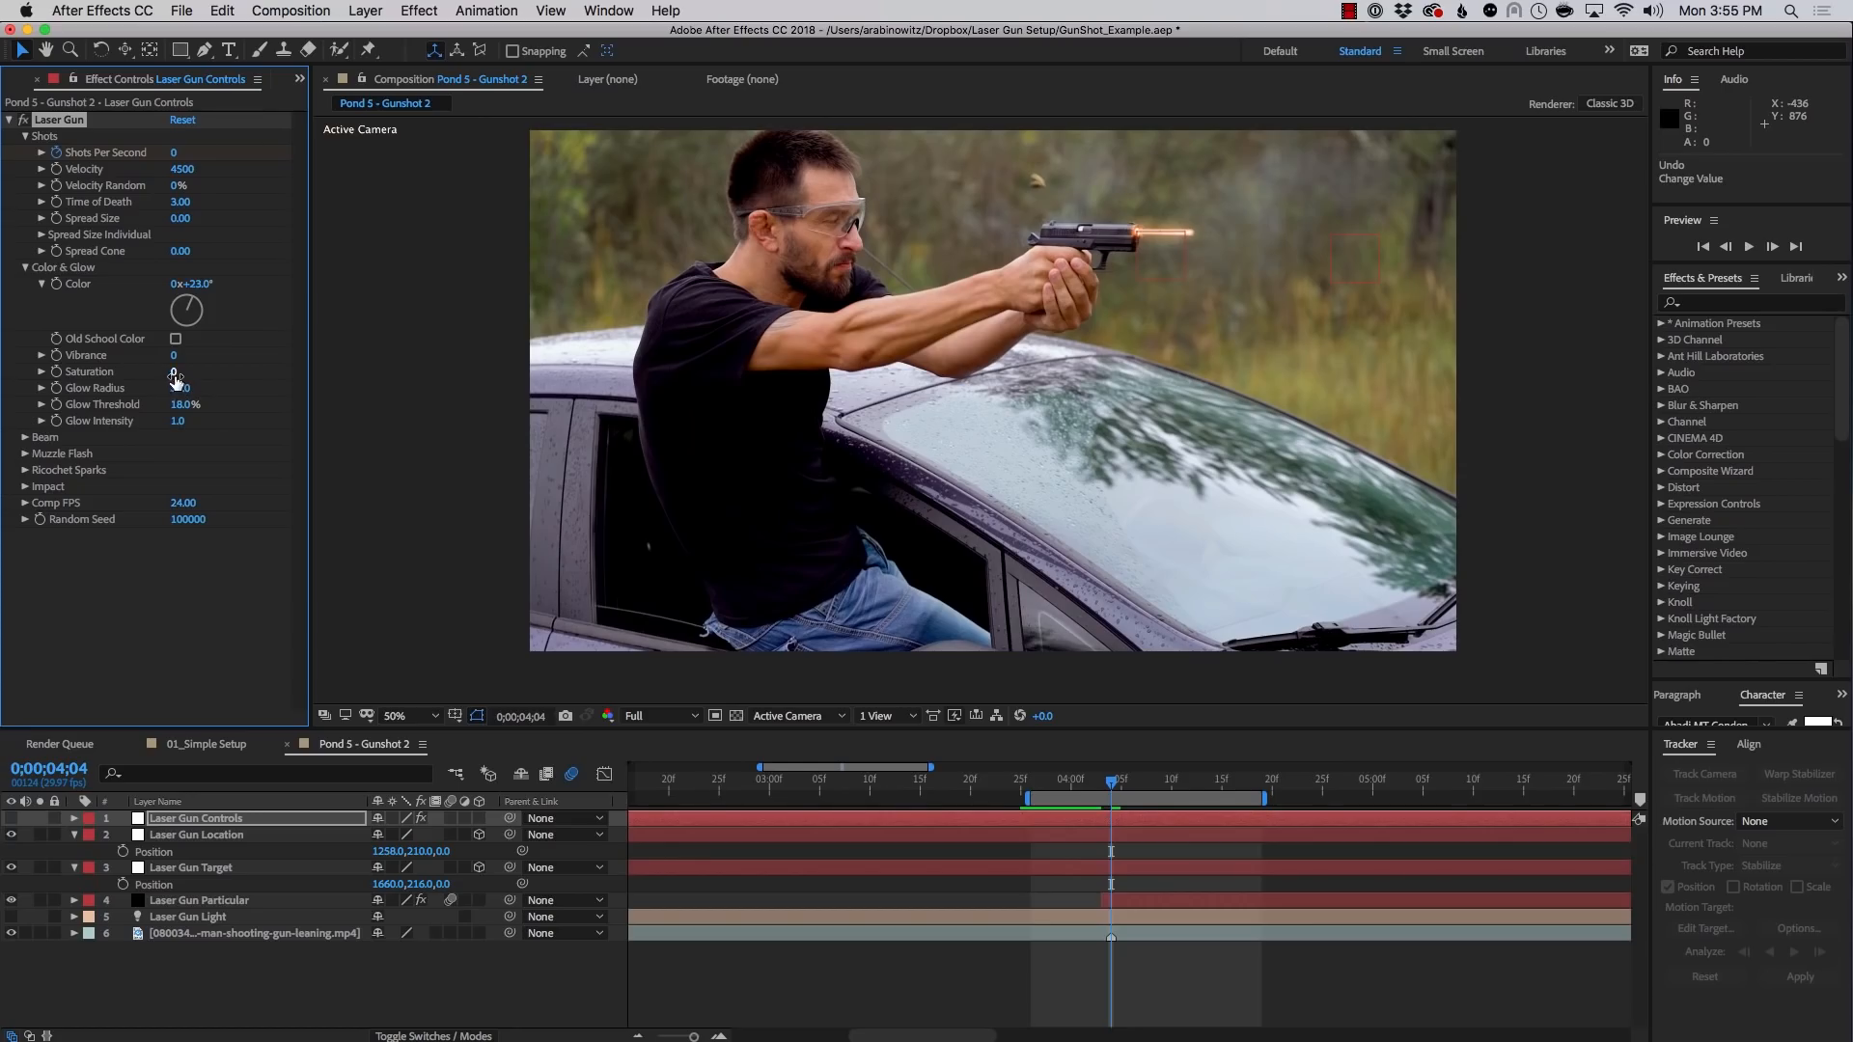
left_click_drag(175, 375, 357, 372)
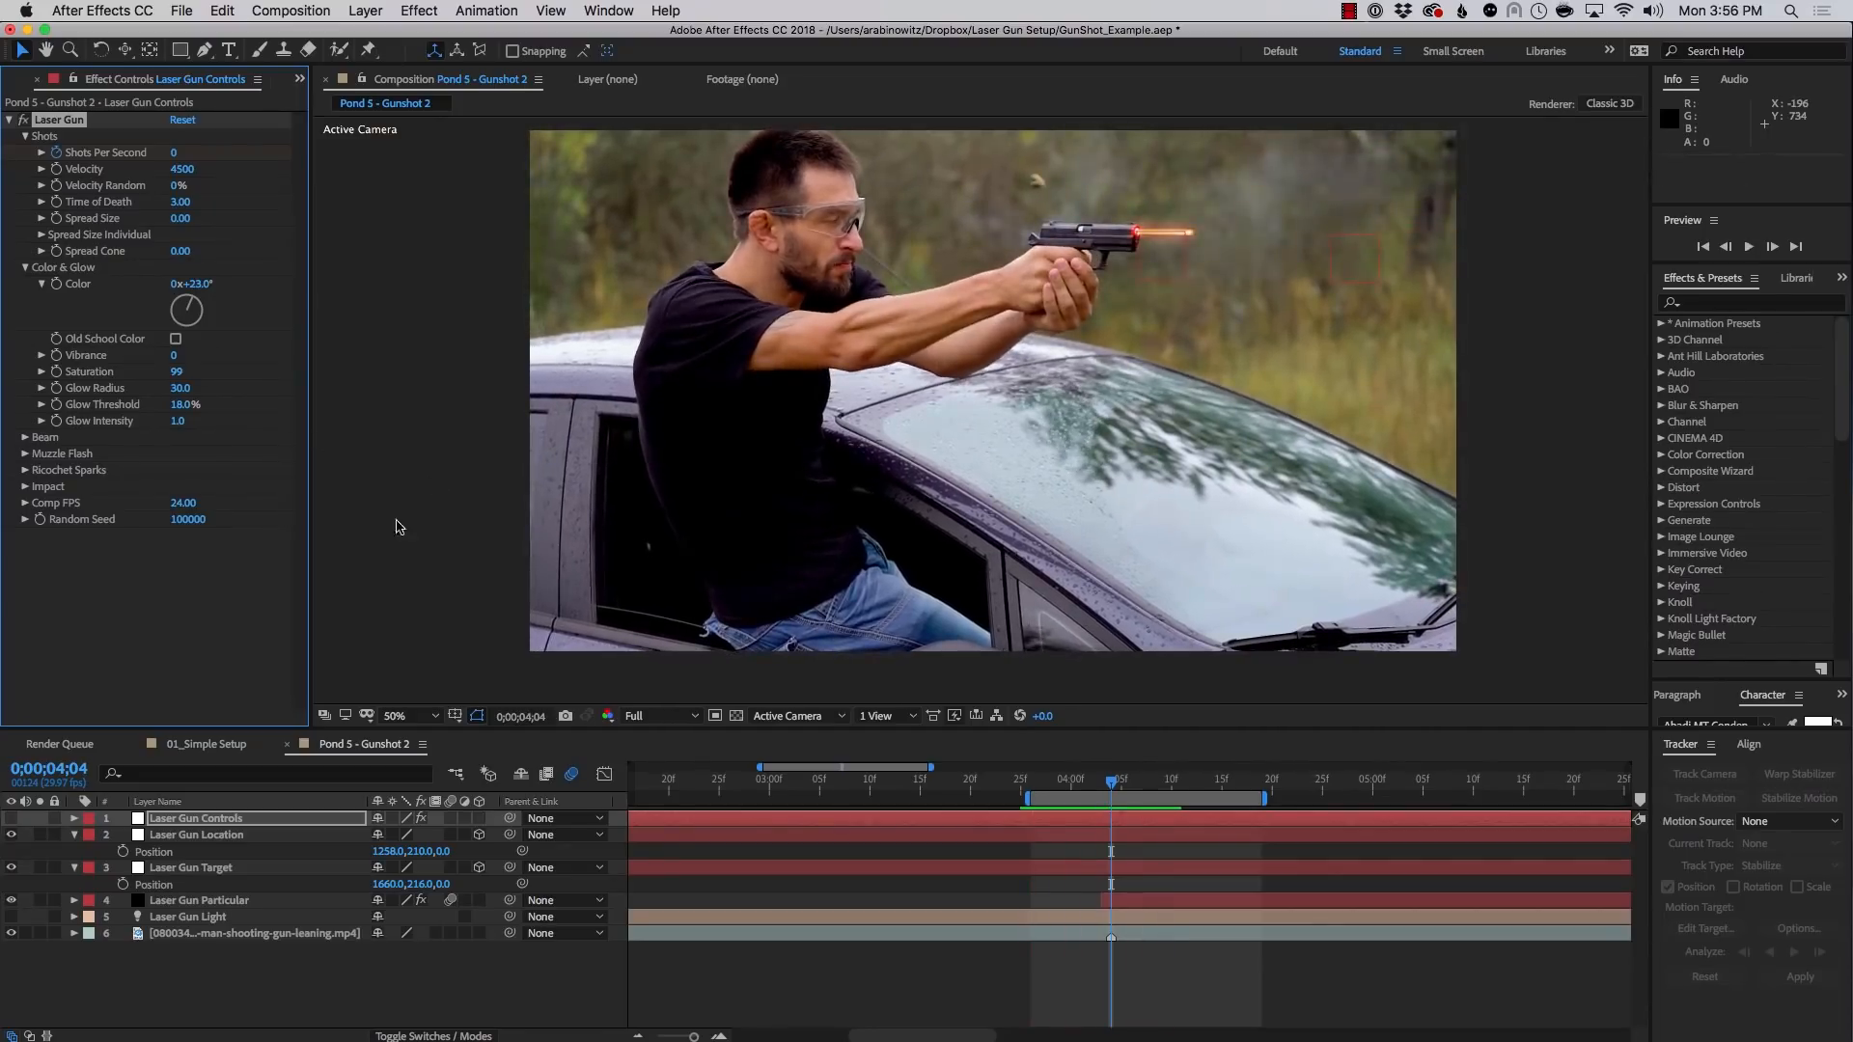
Enable Do Muzzle Flash, set Beam Thickness to 16, and preview the shot
left_click(26, 453)
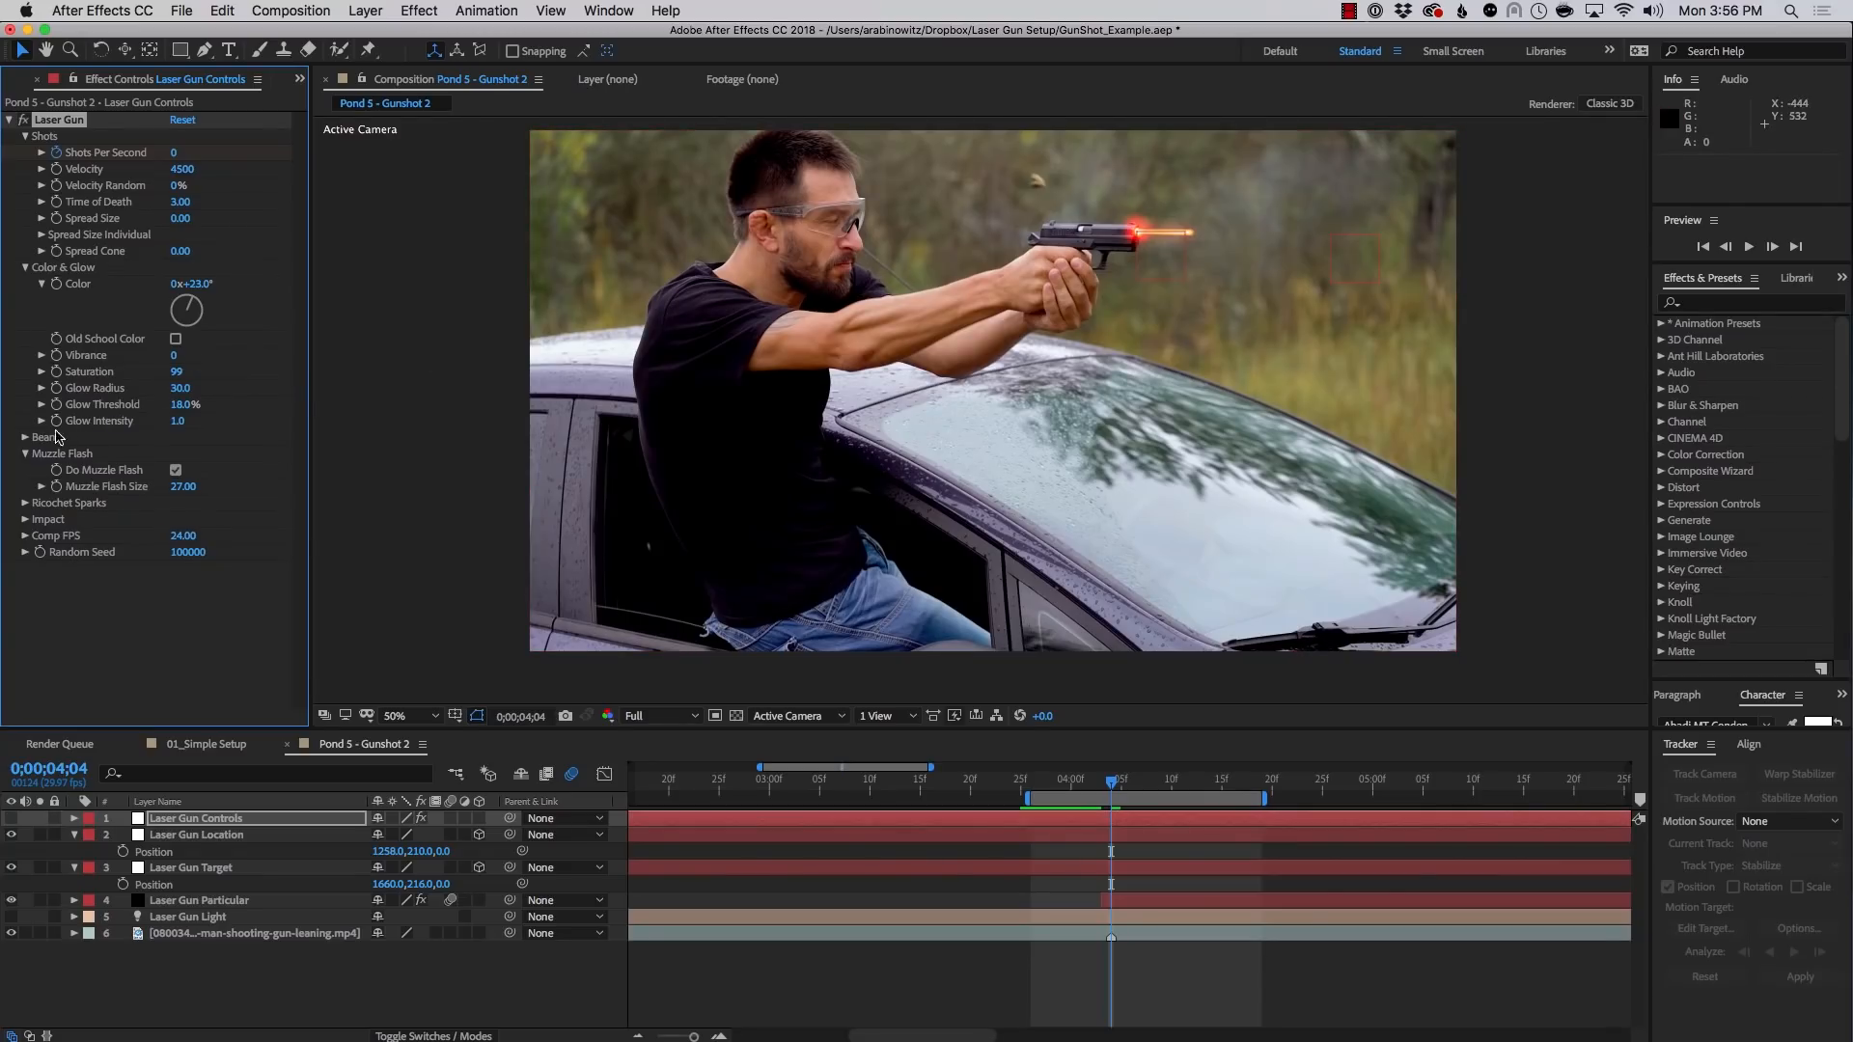
left_click(31, 444)
left_click(30, 440)
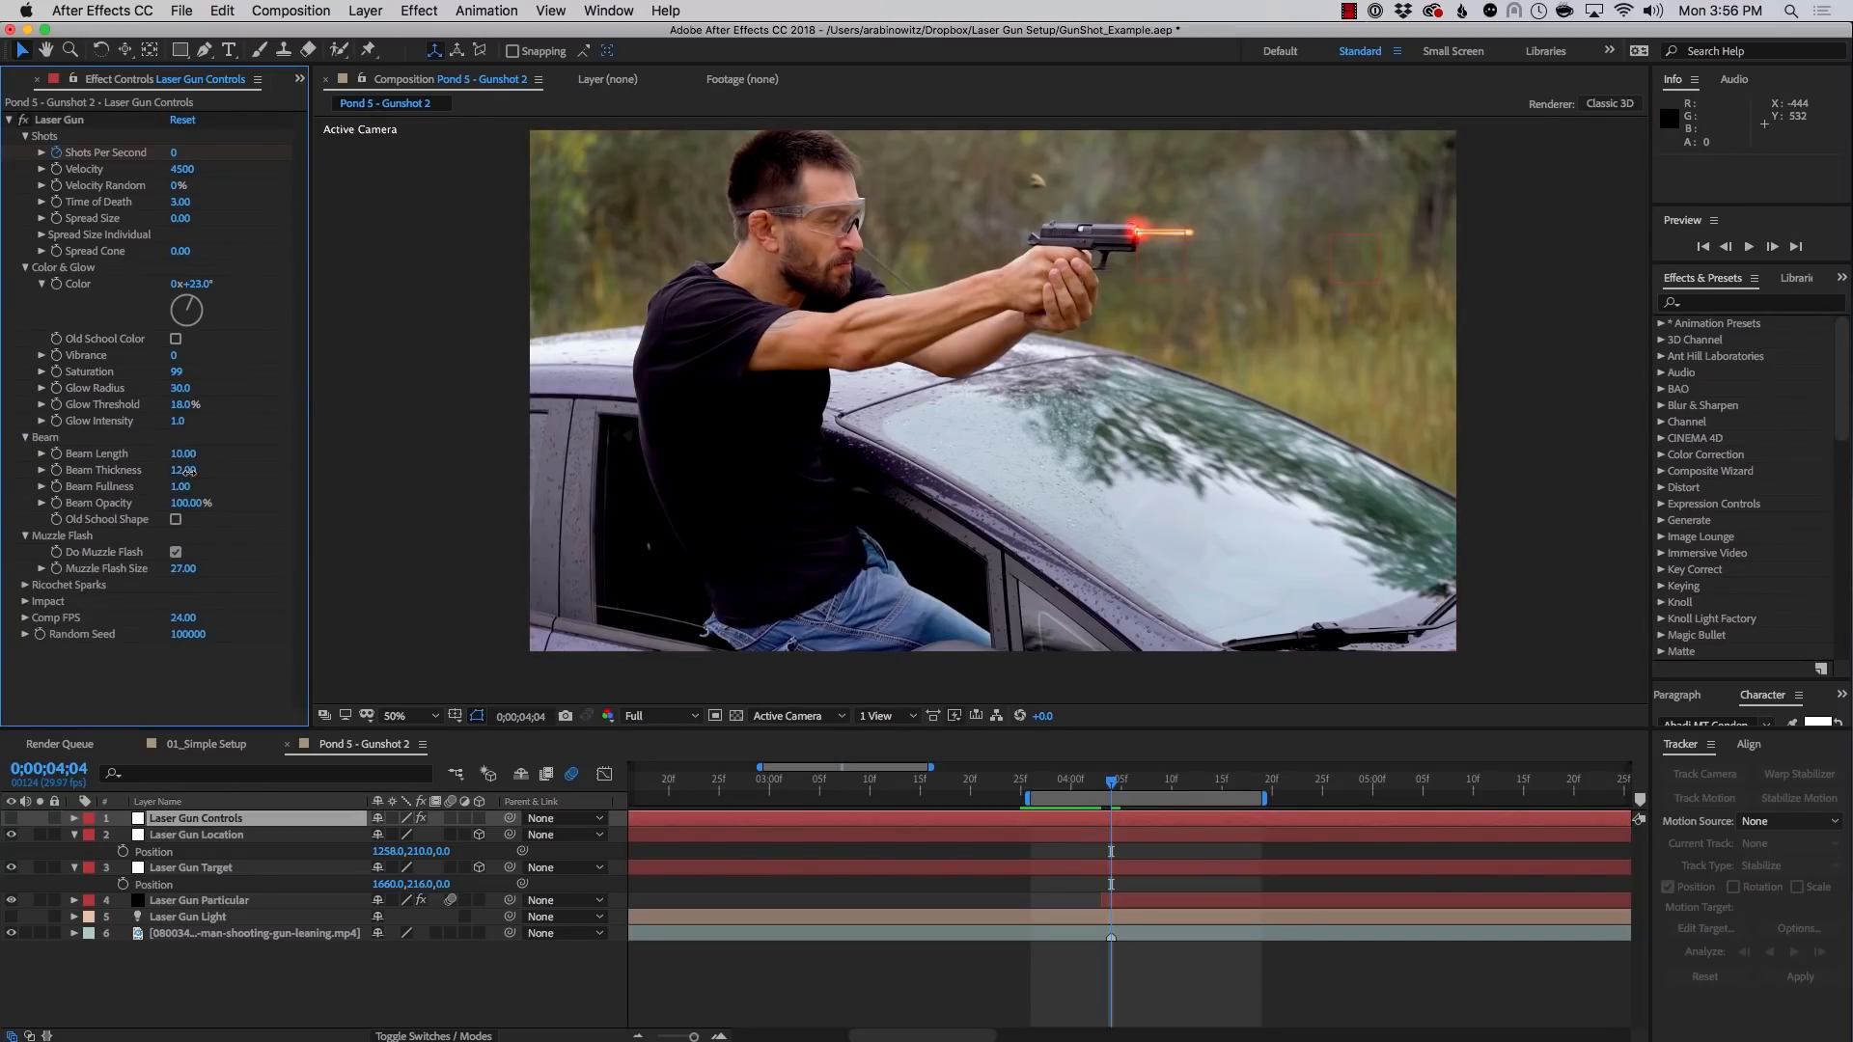
left_click_drag(190, 471, 196, 471)
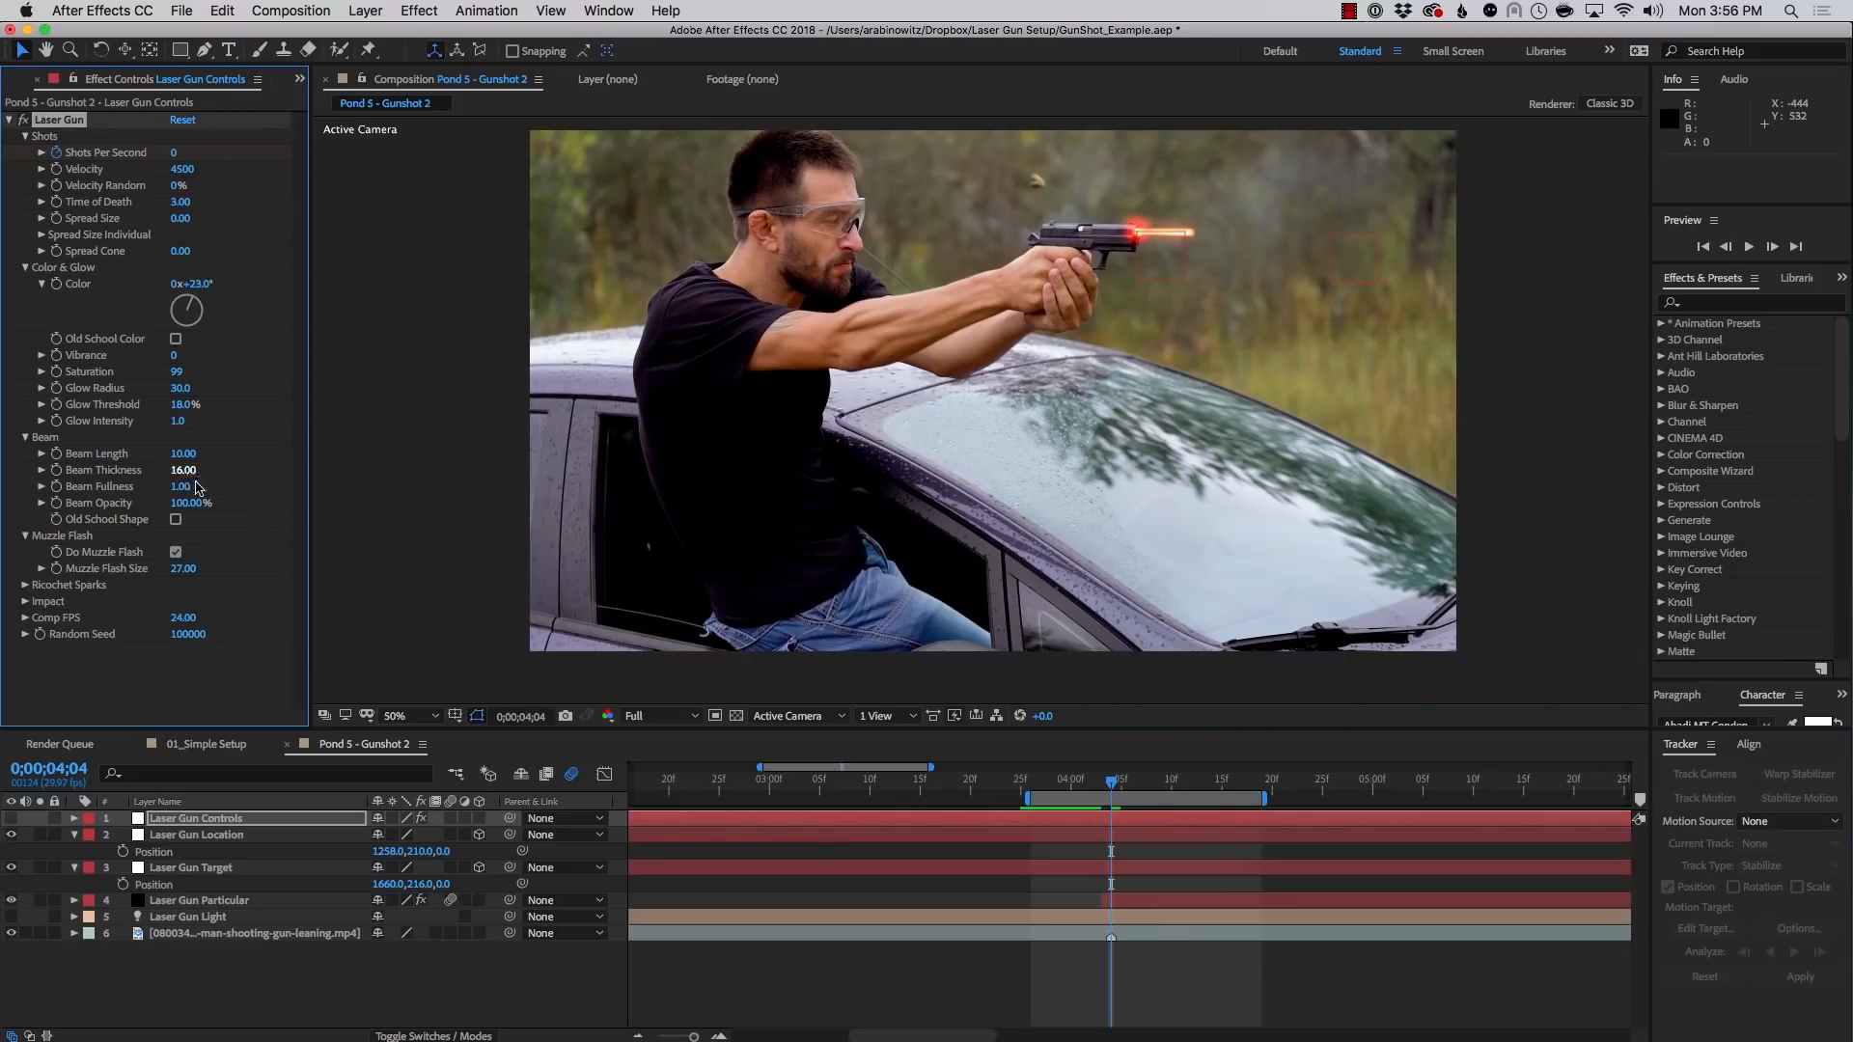
key("space")
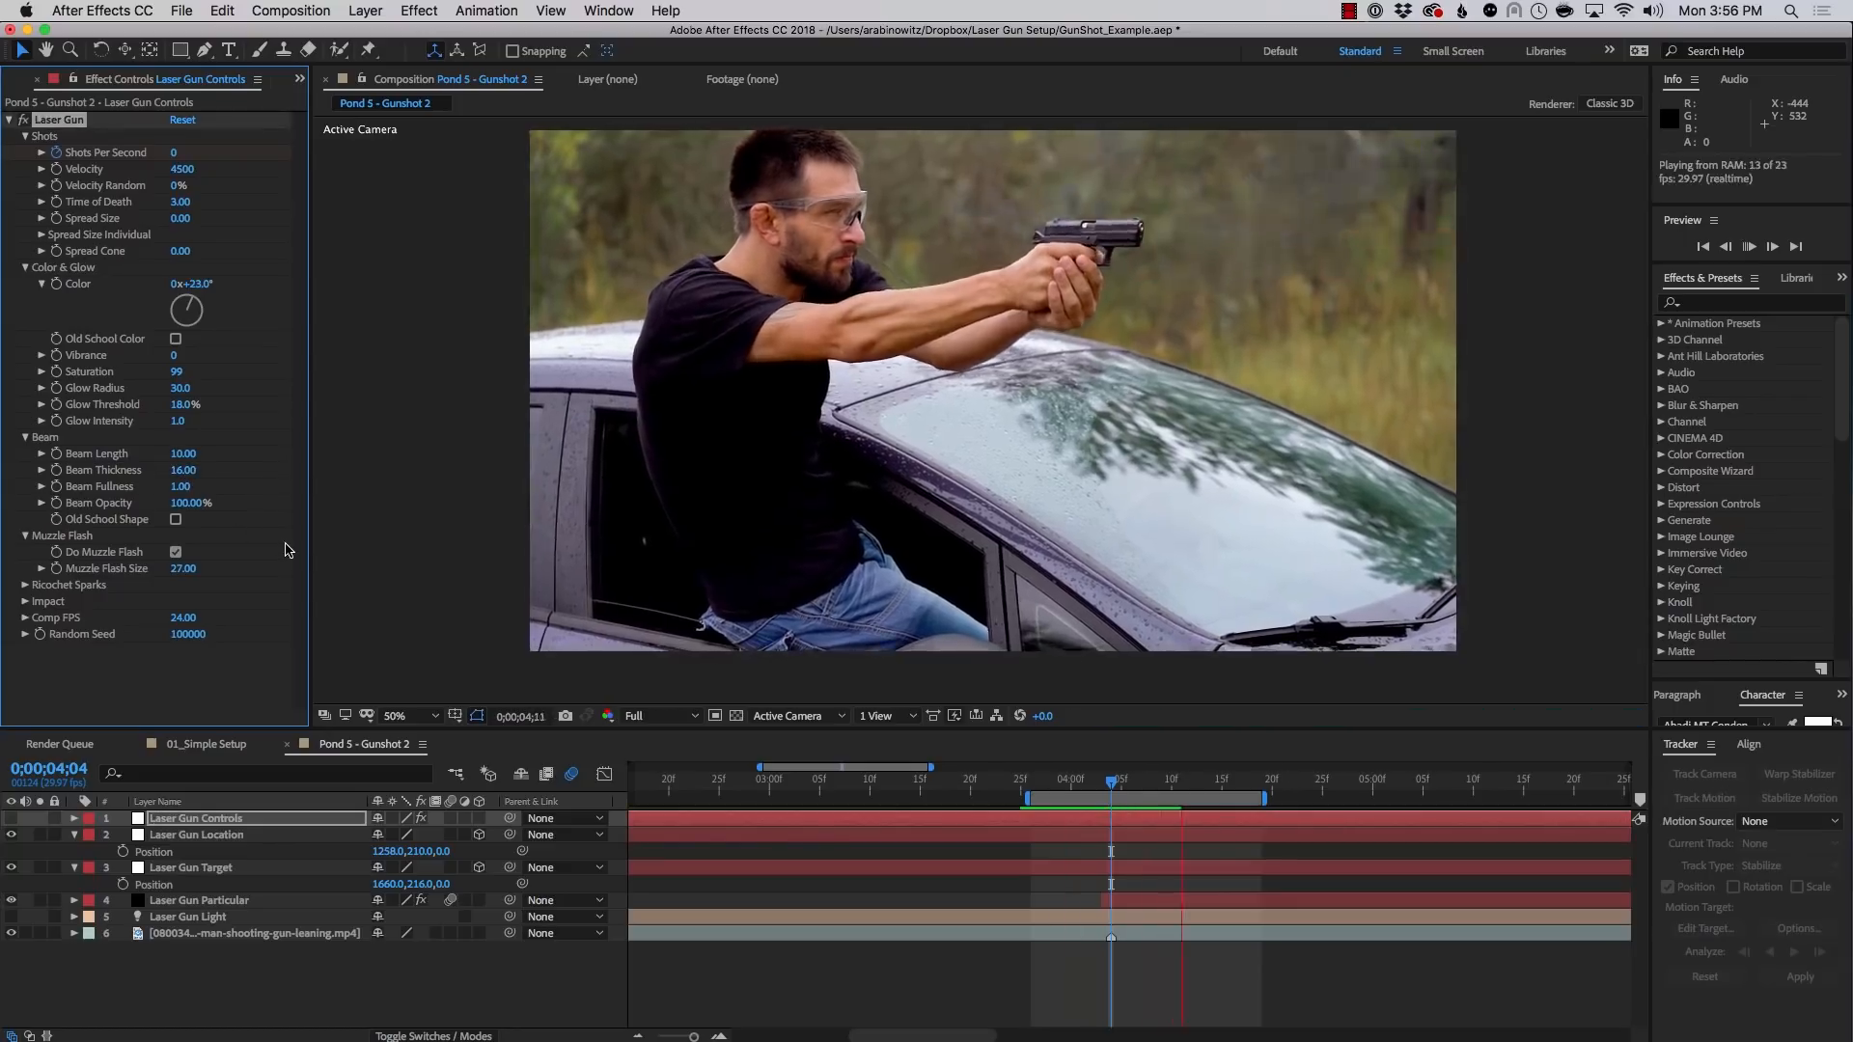
key("space")
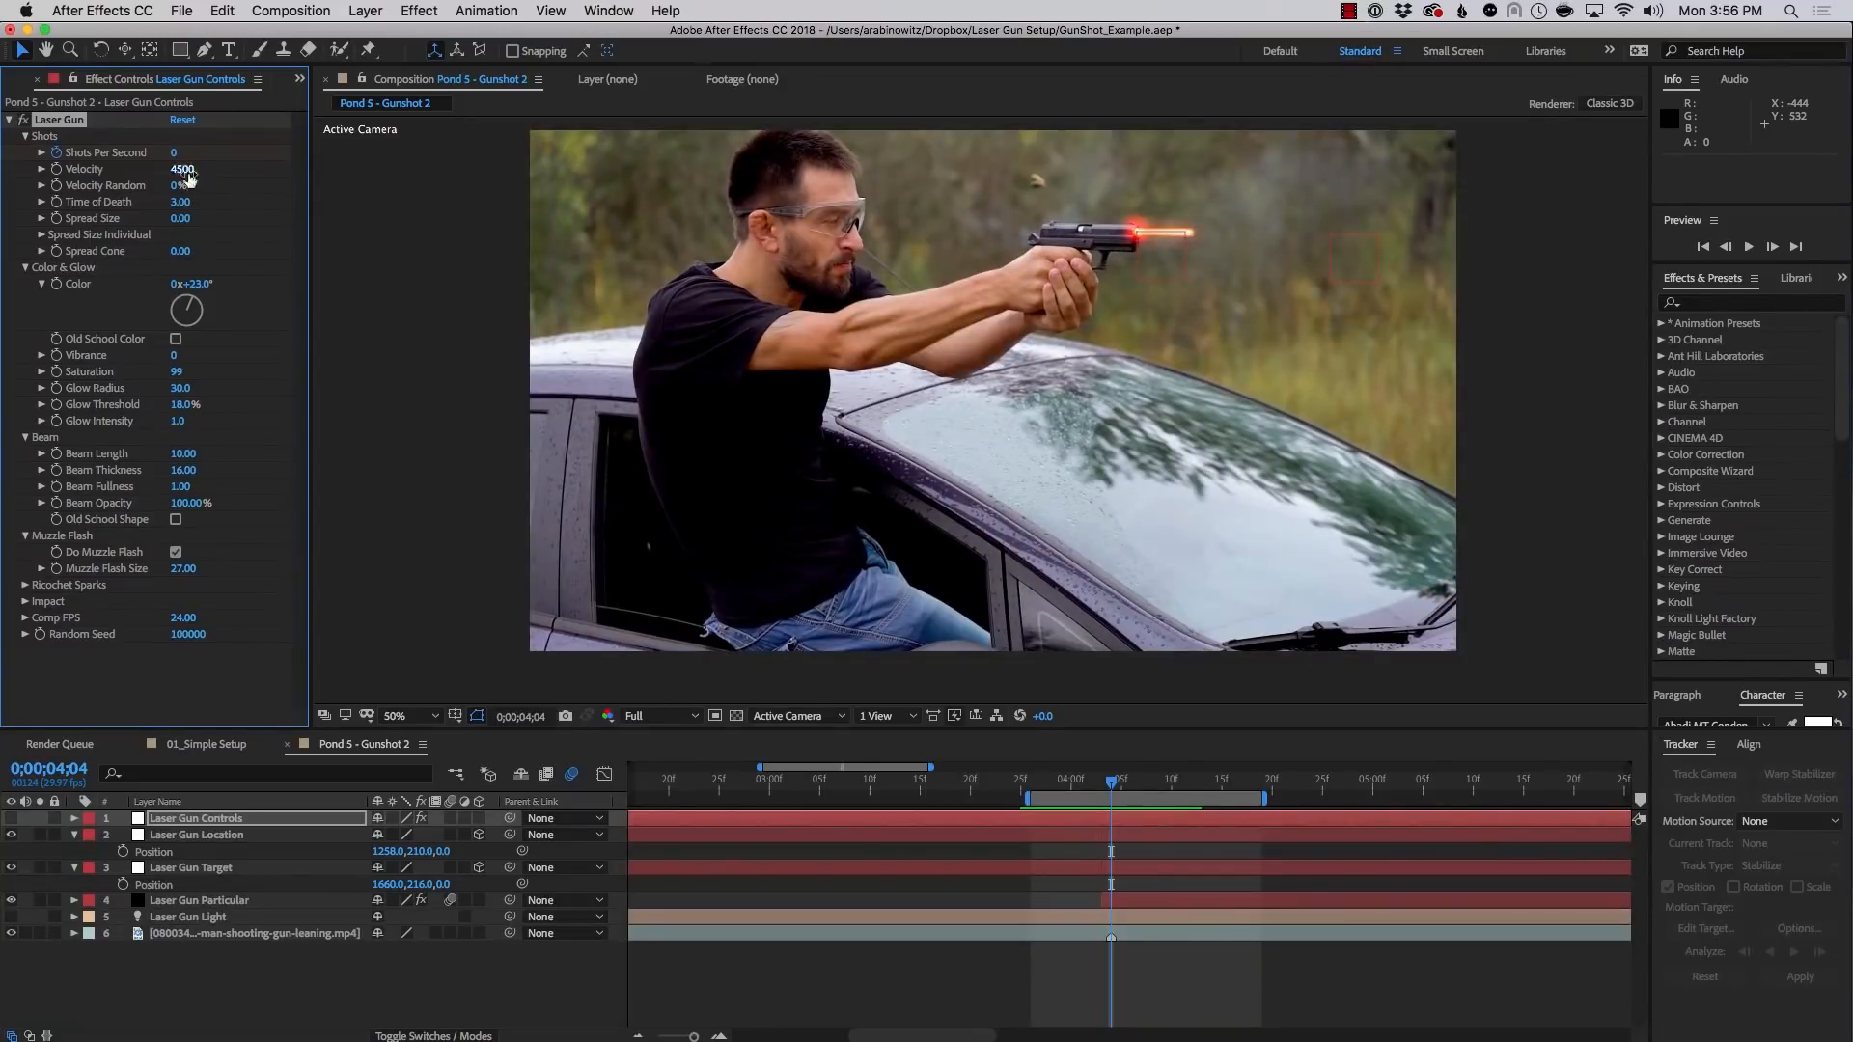
Raise the shot Velocity to 10000, check its allowed value range without editing it, and preview the faster laser
left_click(42, 170)
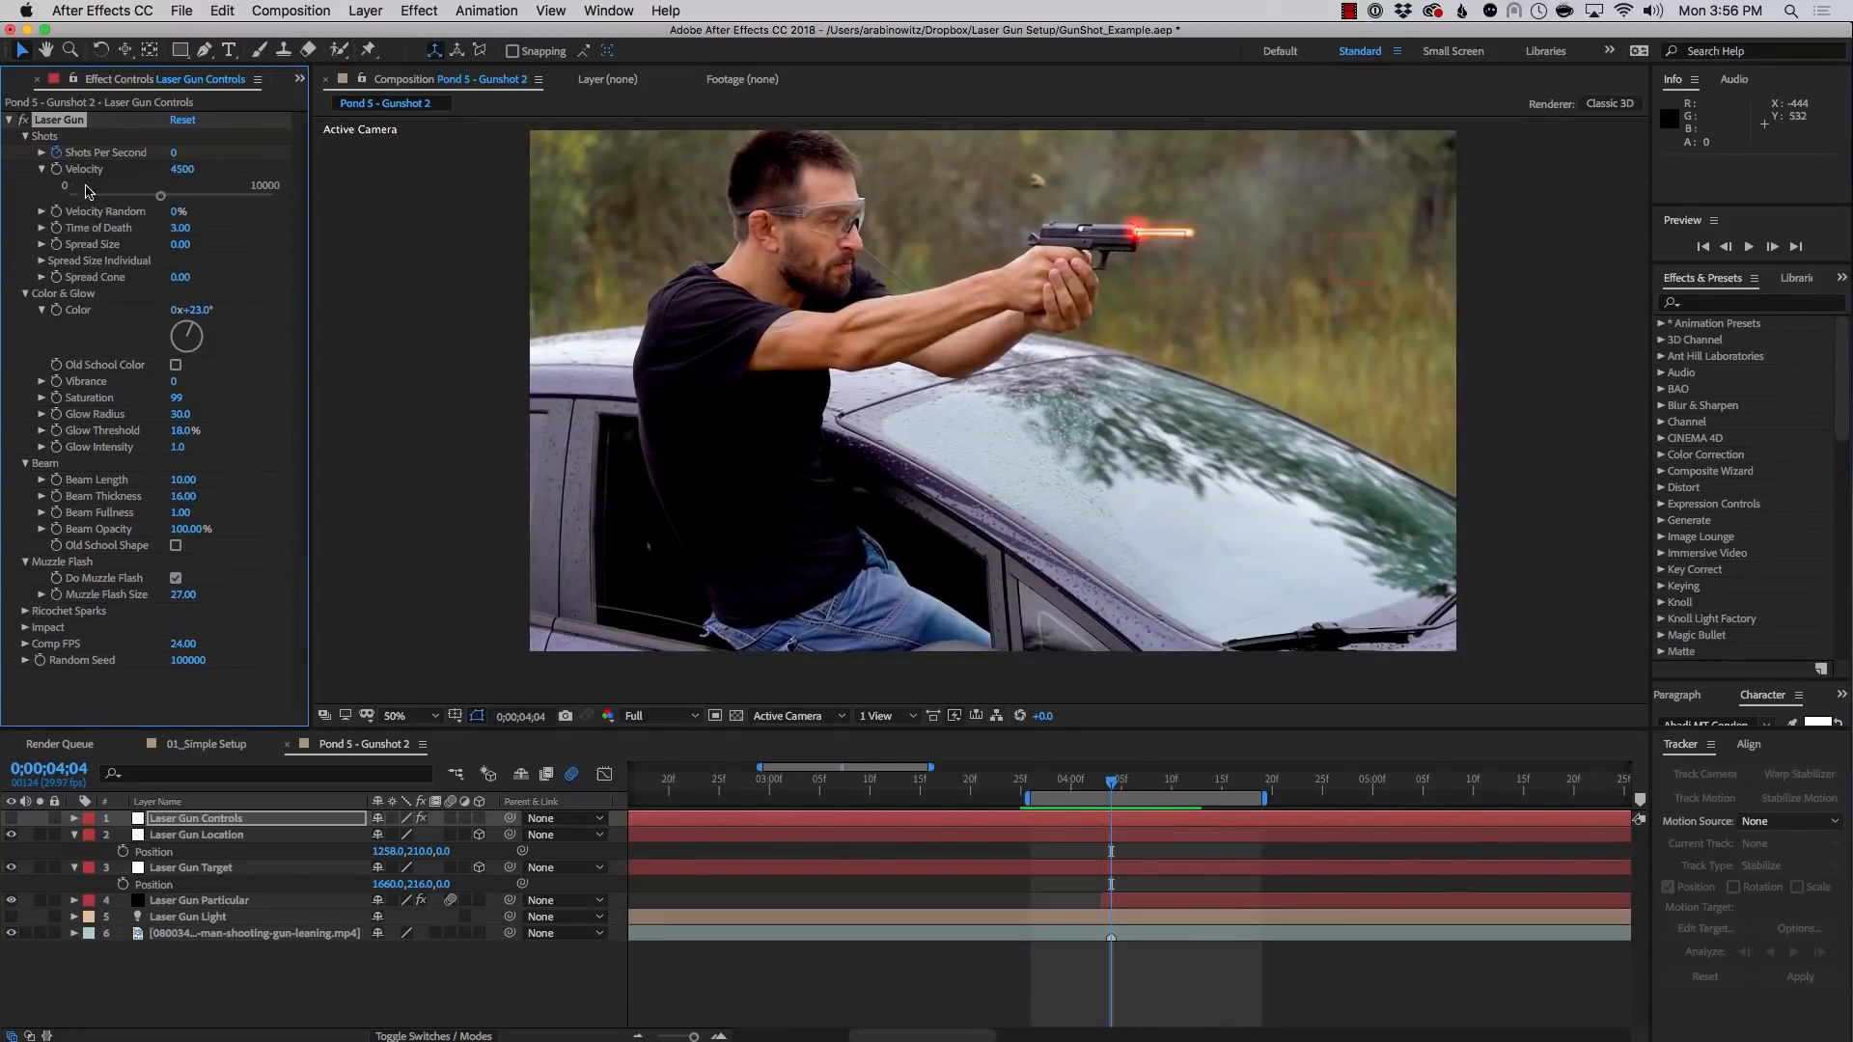
left_click_drag(160, 197, 284, 202)
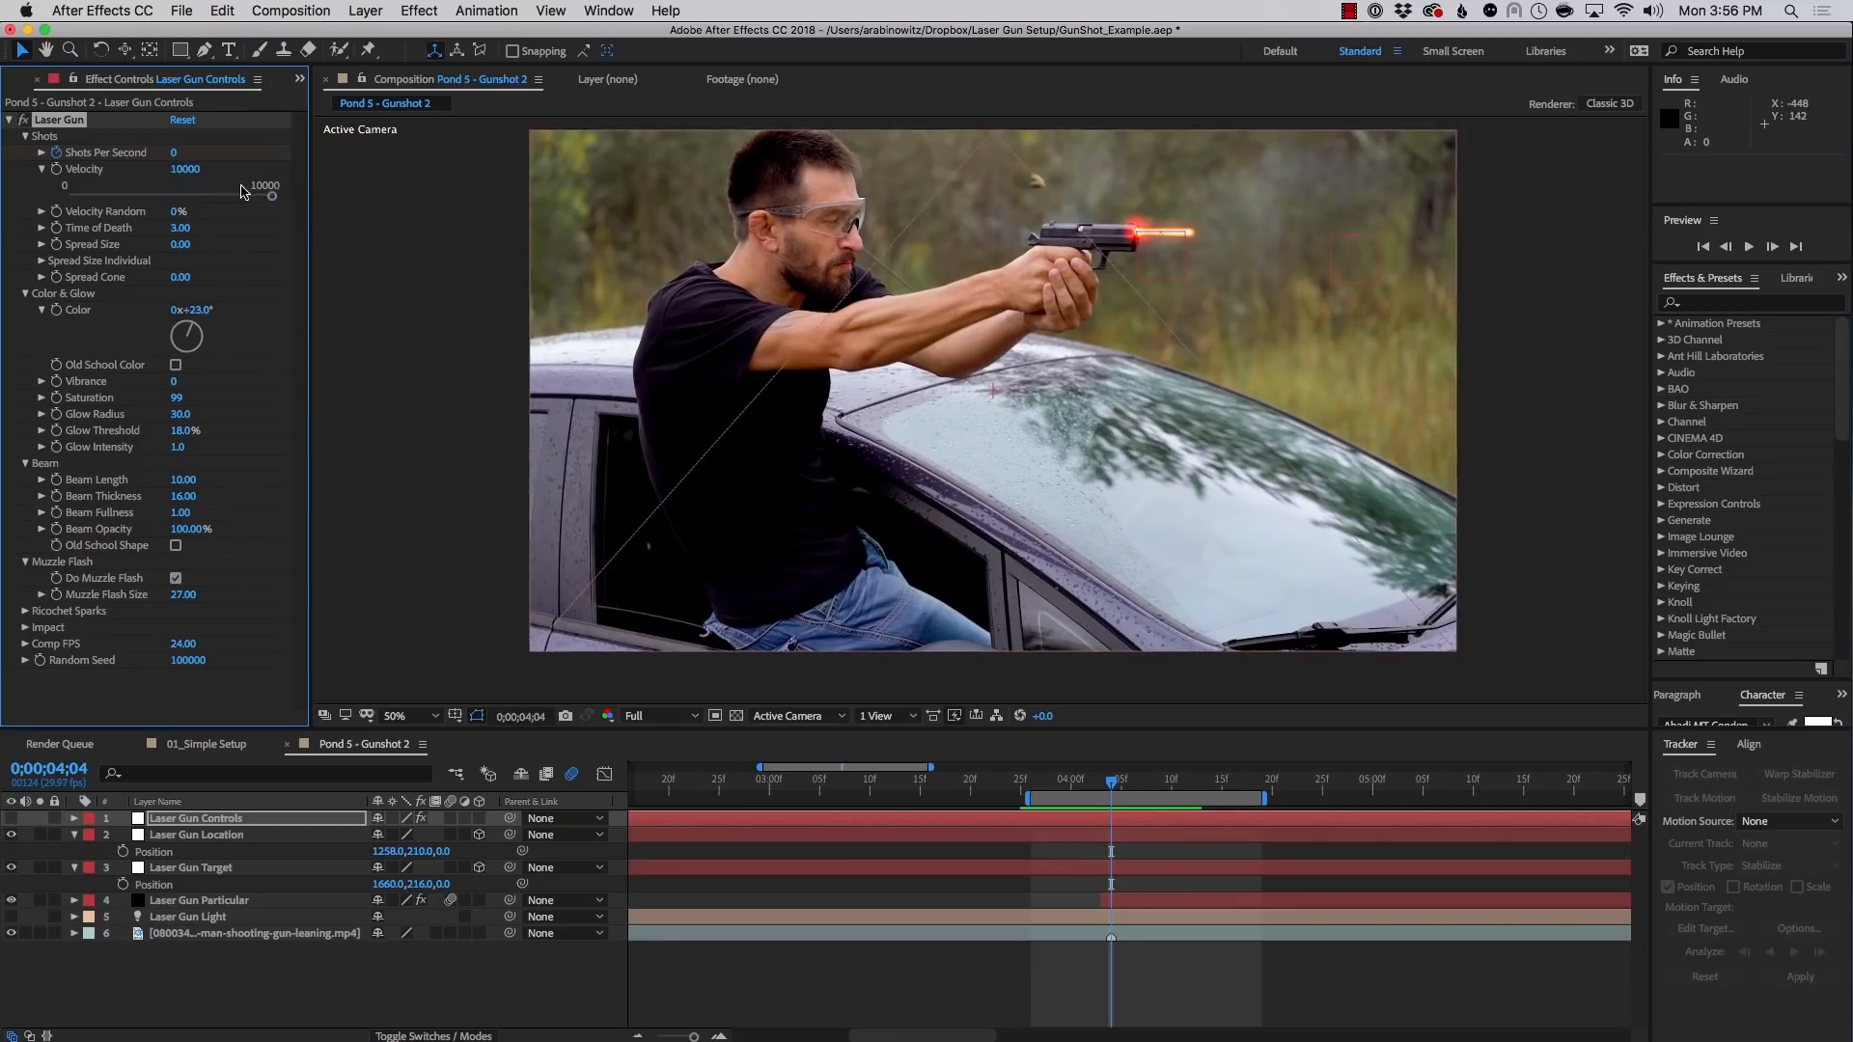
right_click(263, 189)
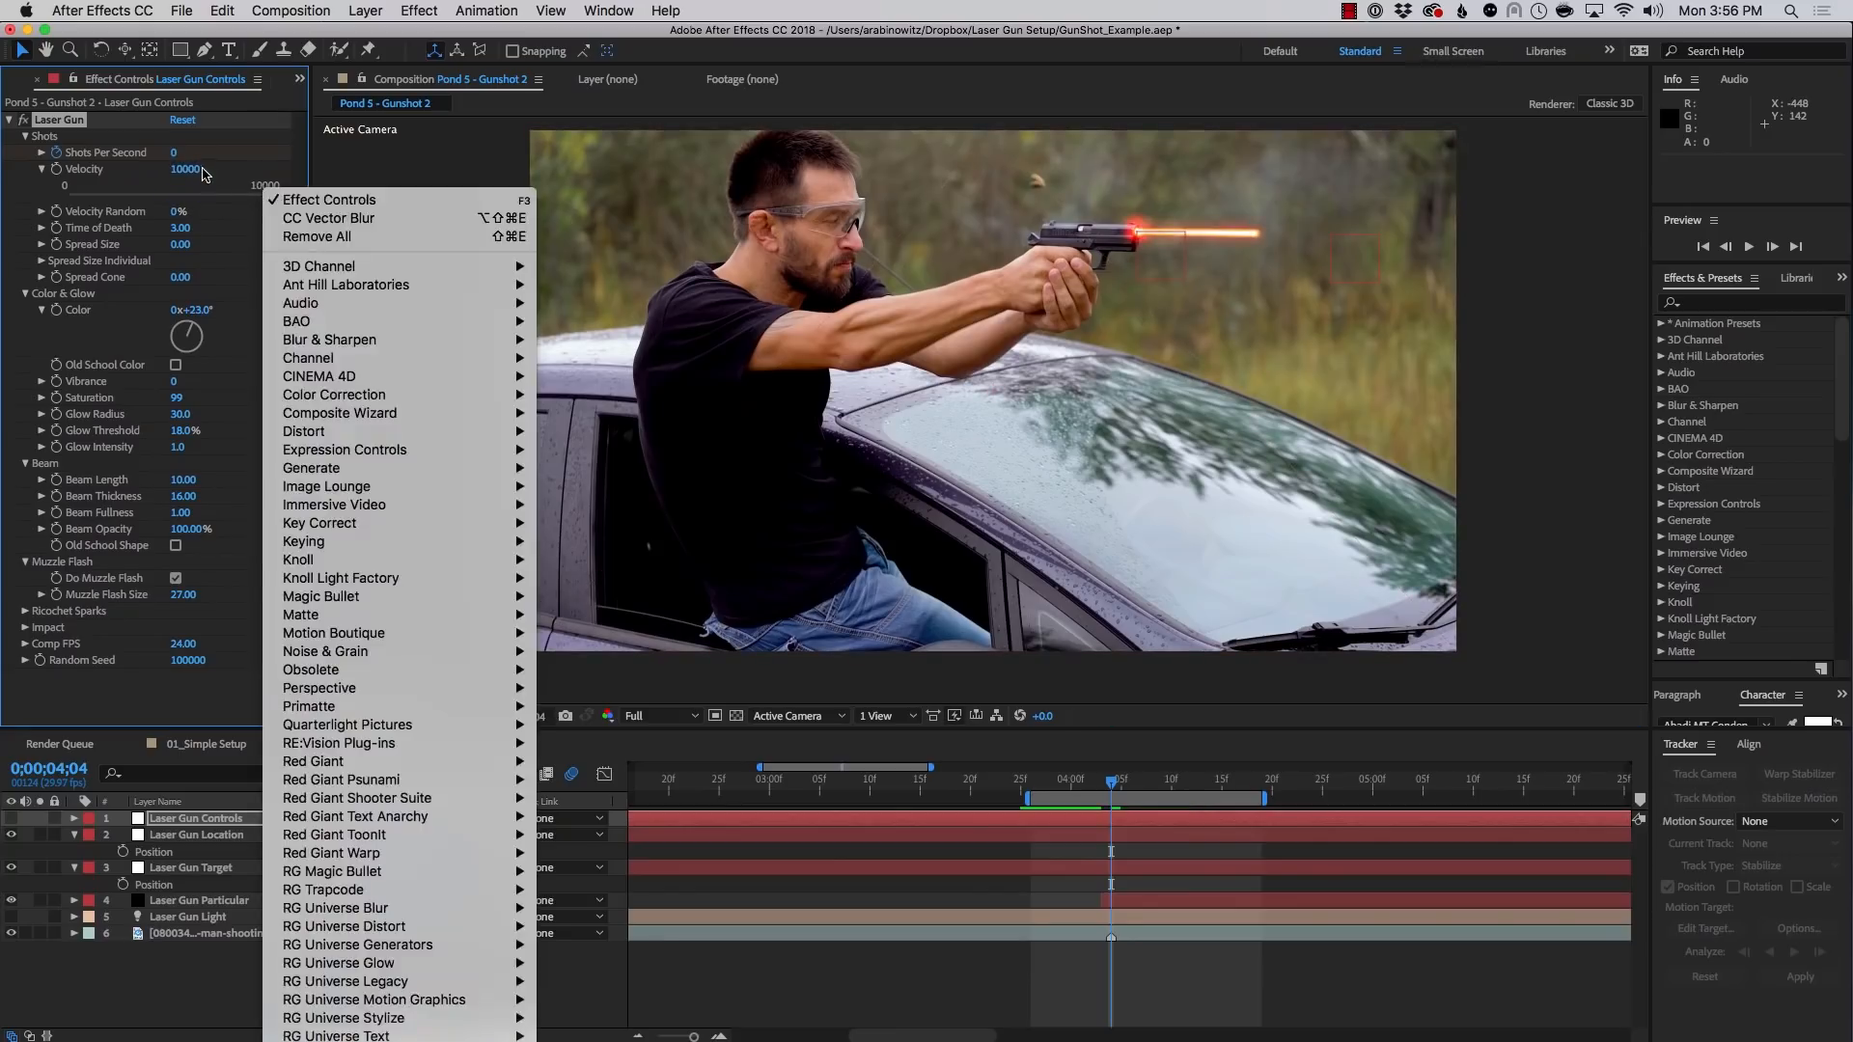
right_click(203, 172)
left_click(232, 184)
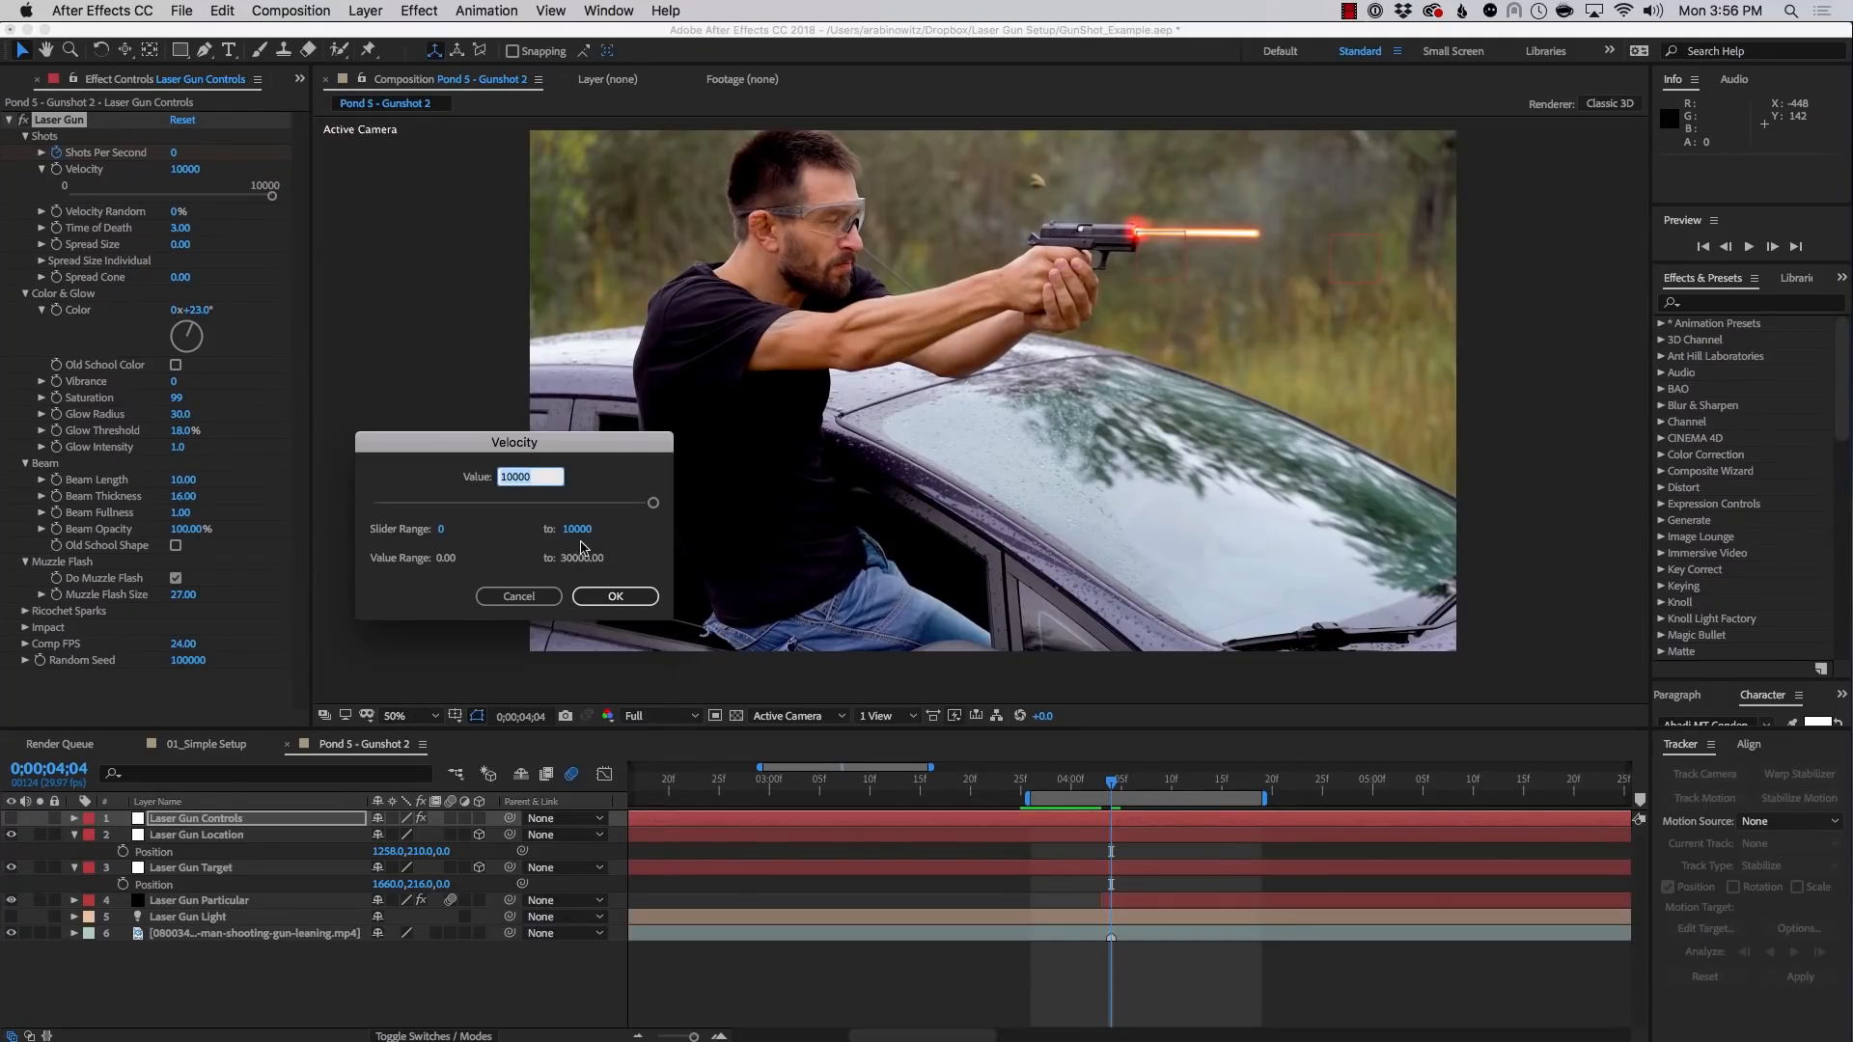
left_click(518, 596)
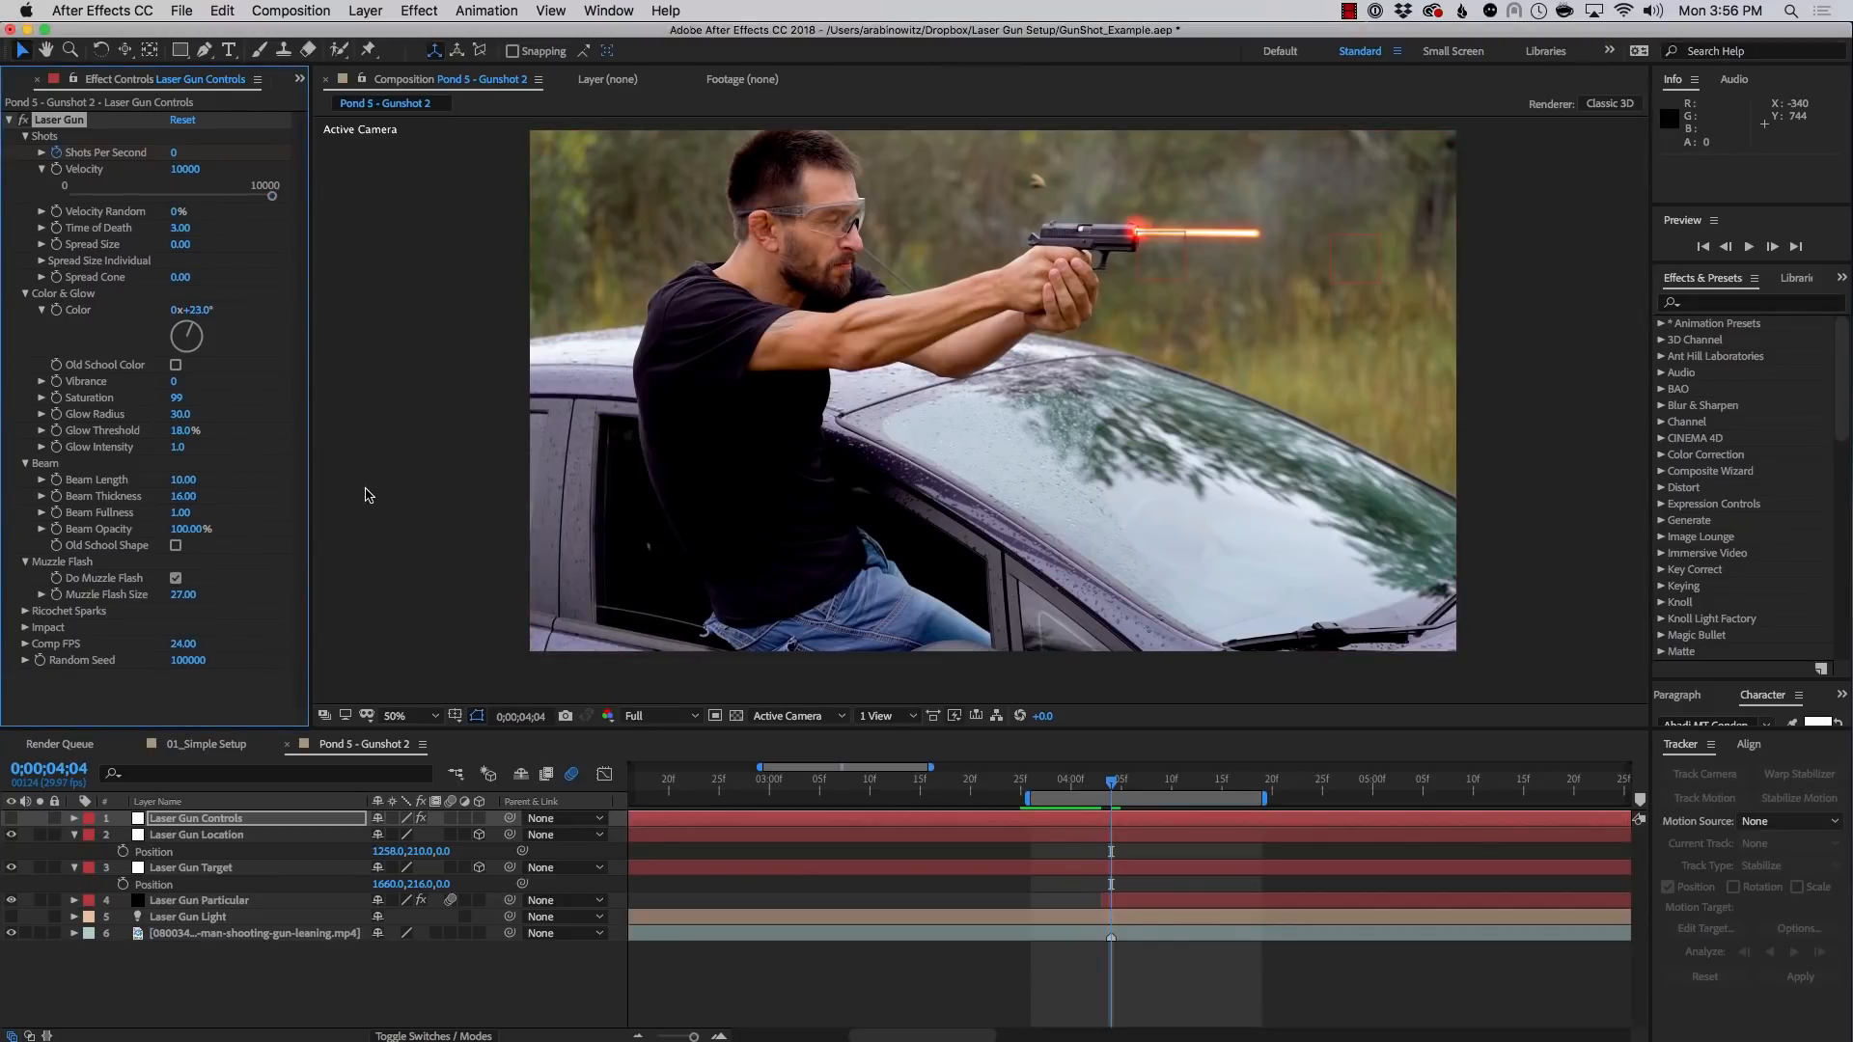
key("space")
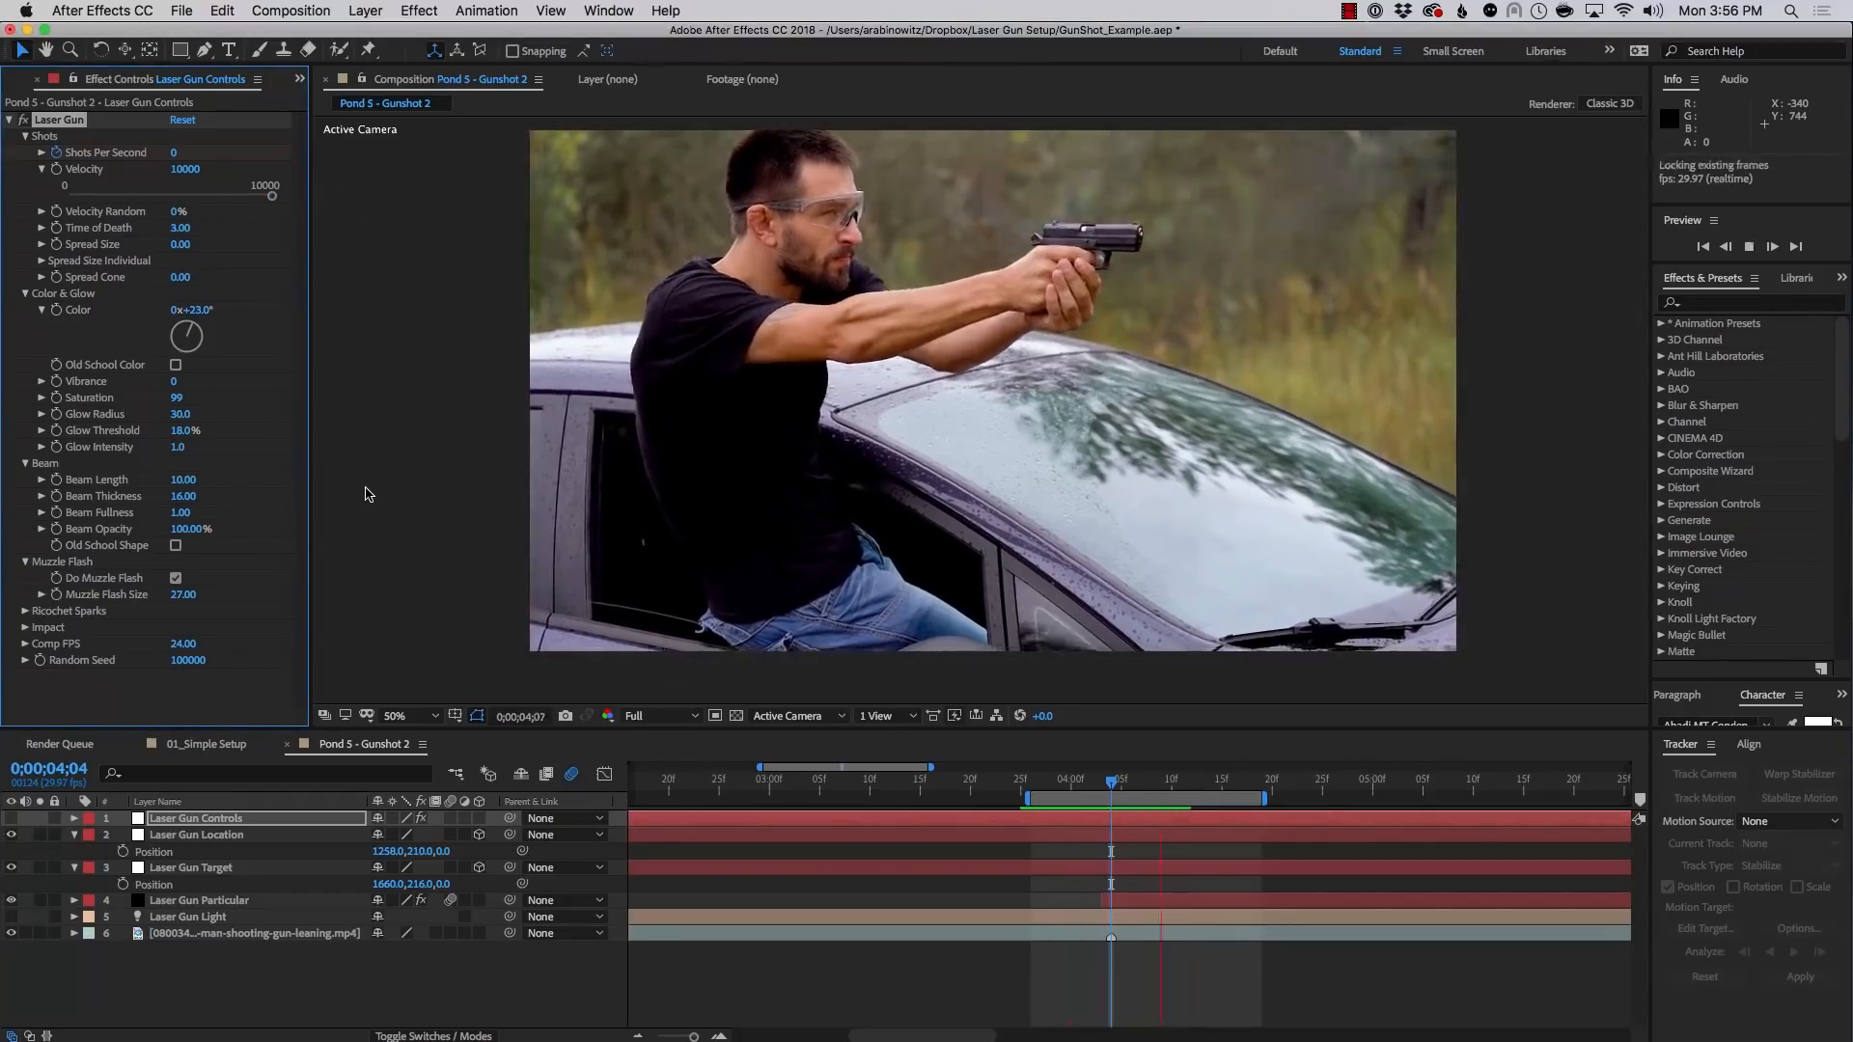
In the Laser Gun Particular layer's Aux System (Master), set Size Random to 70 and preview the shot
key("space")
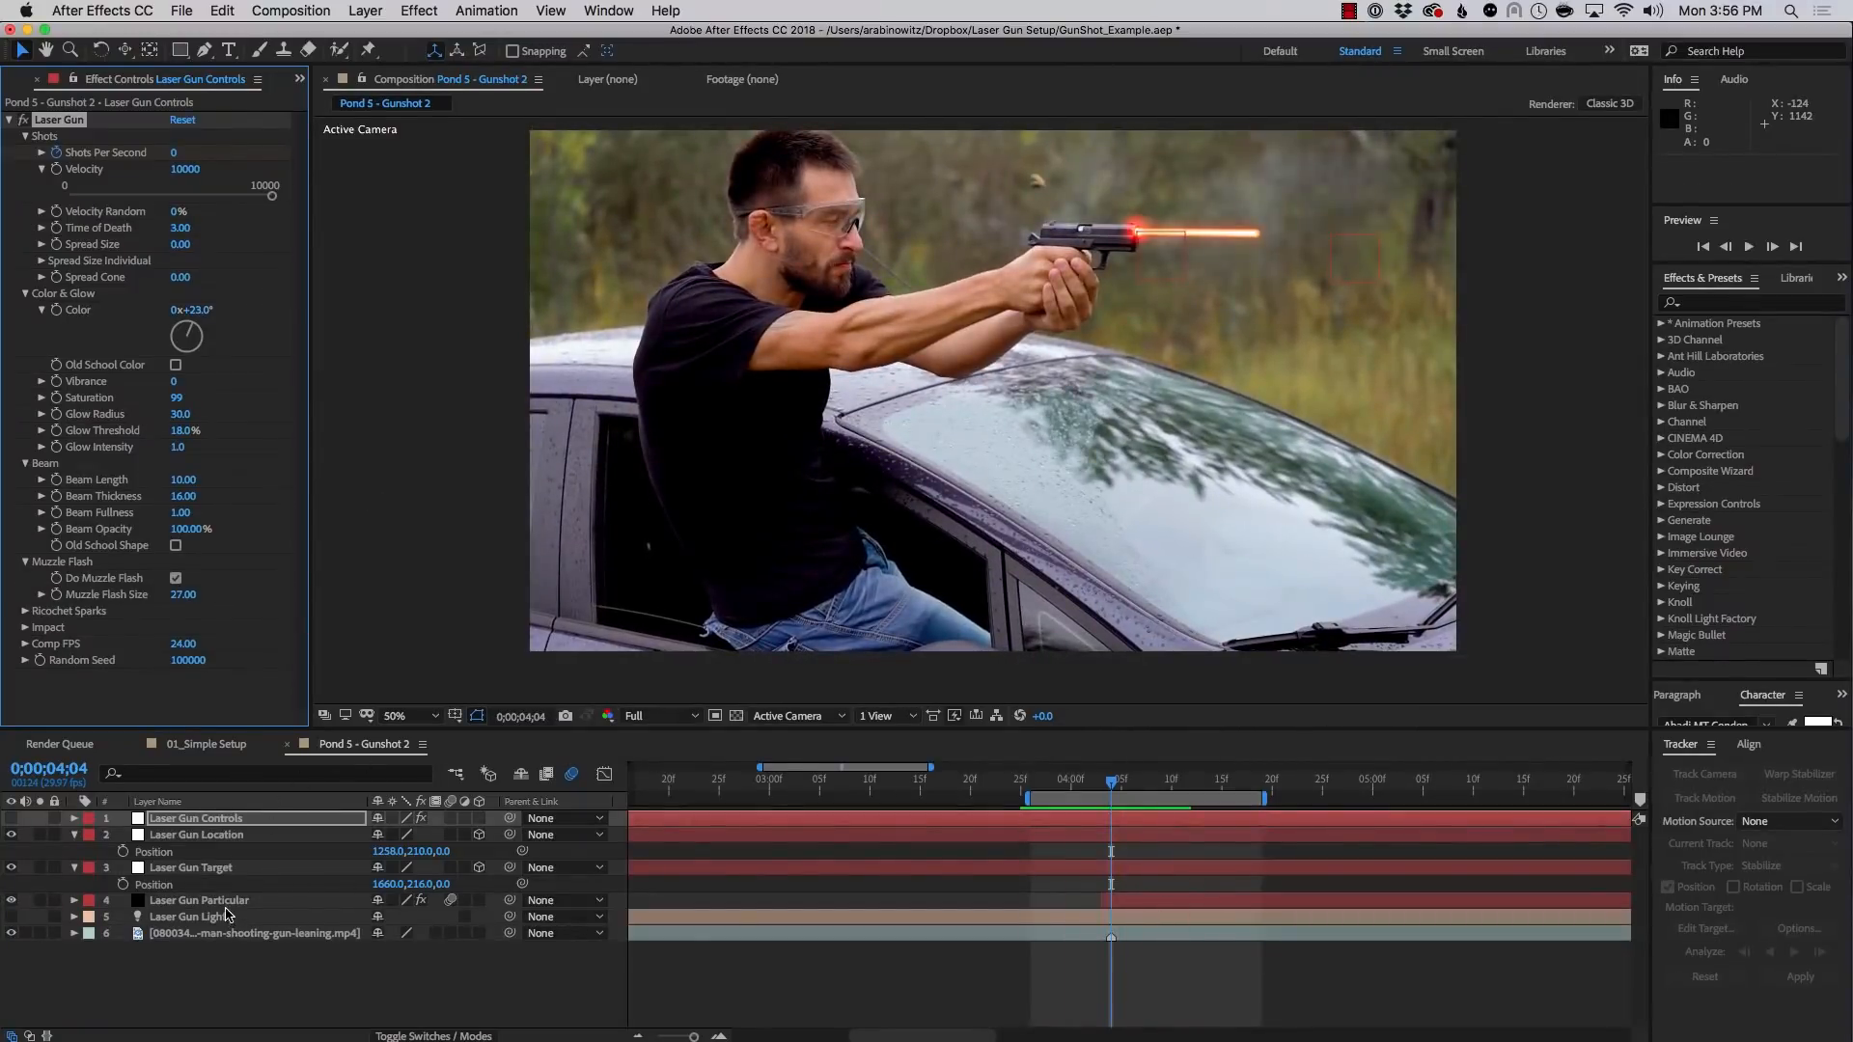
left_click(224, 905)
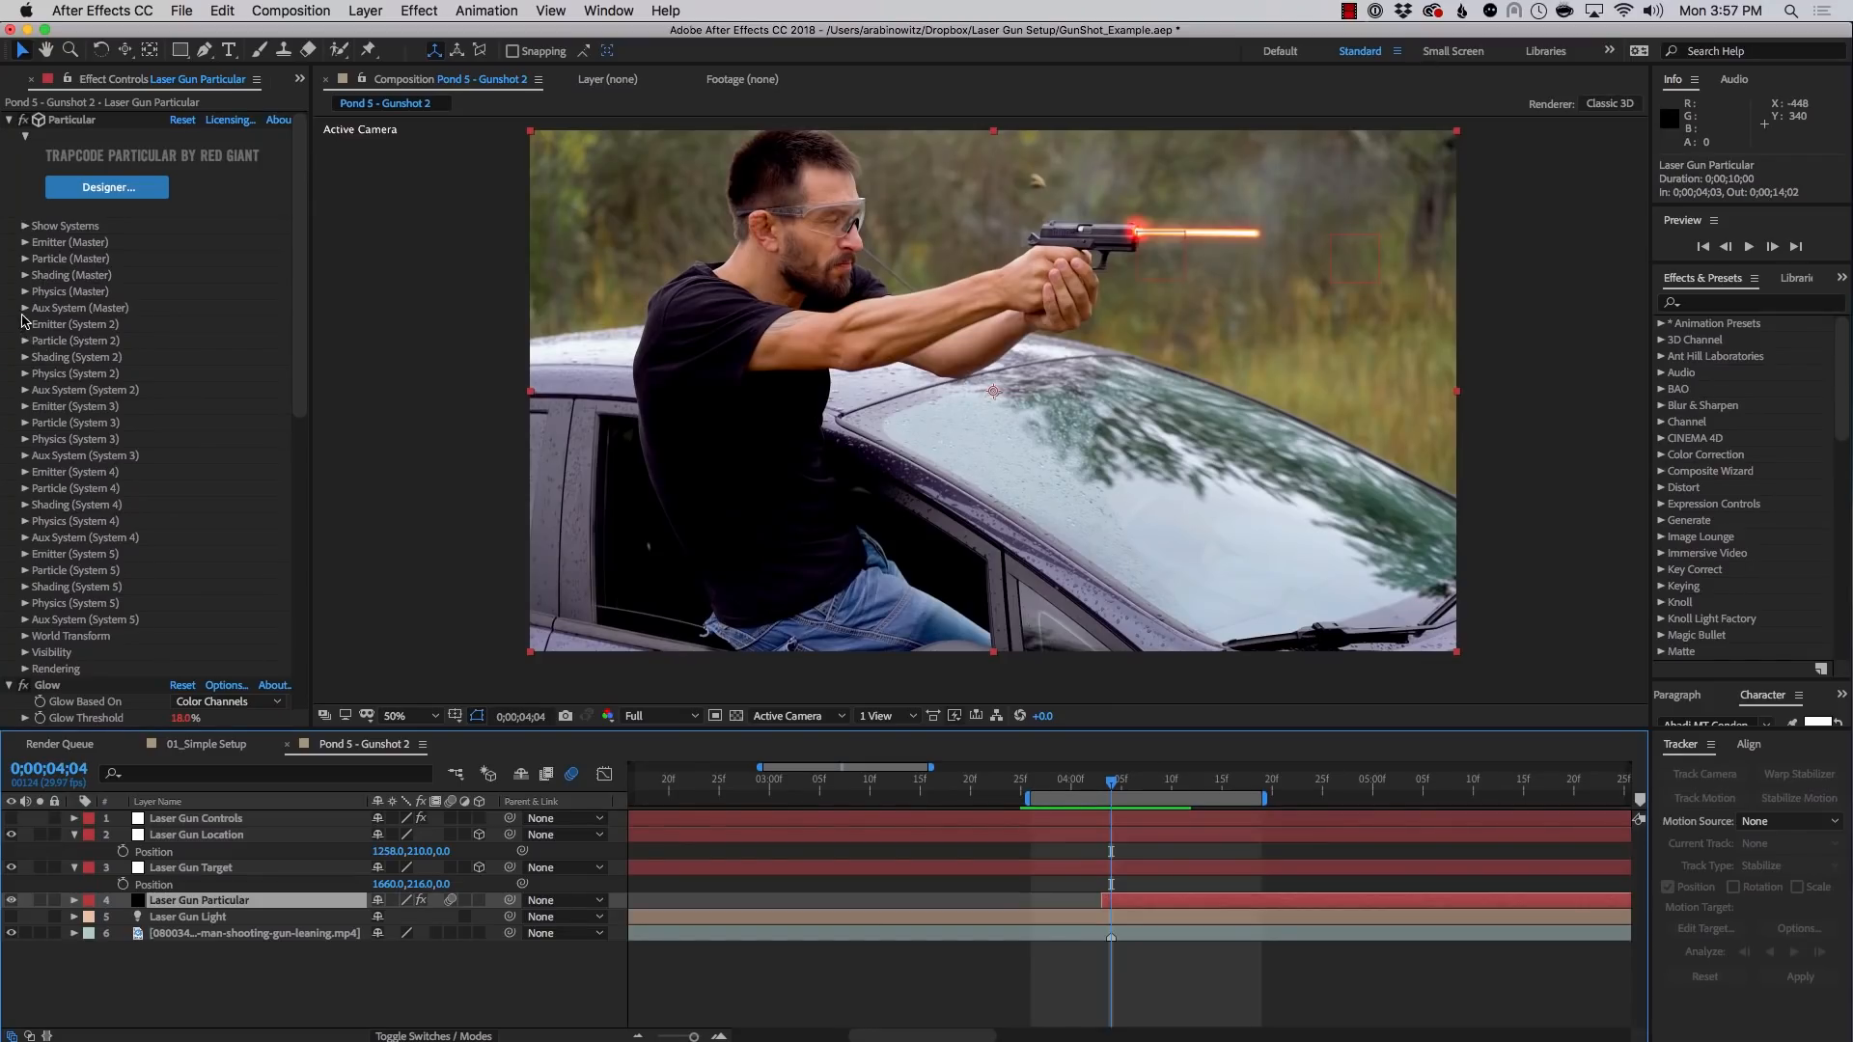
left_click(26, 307)
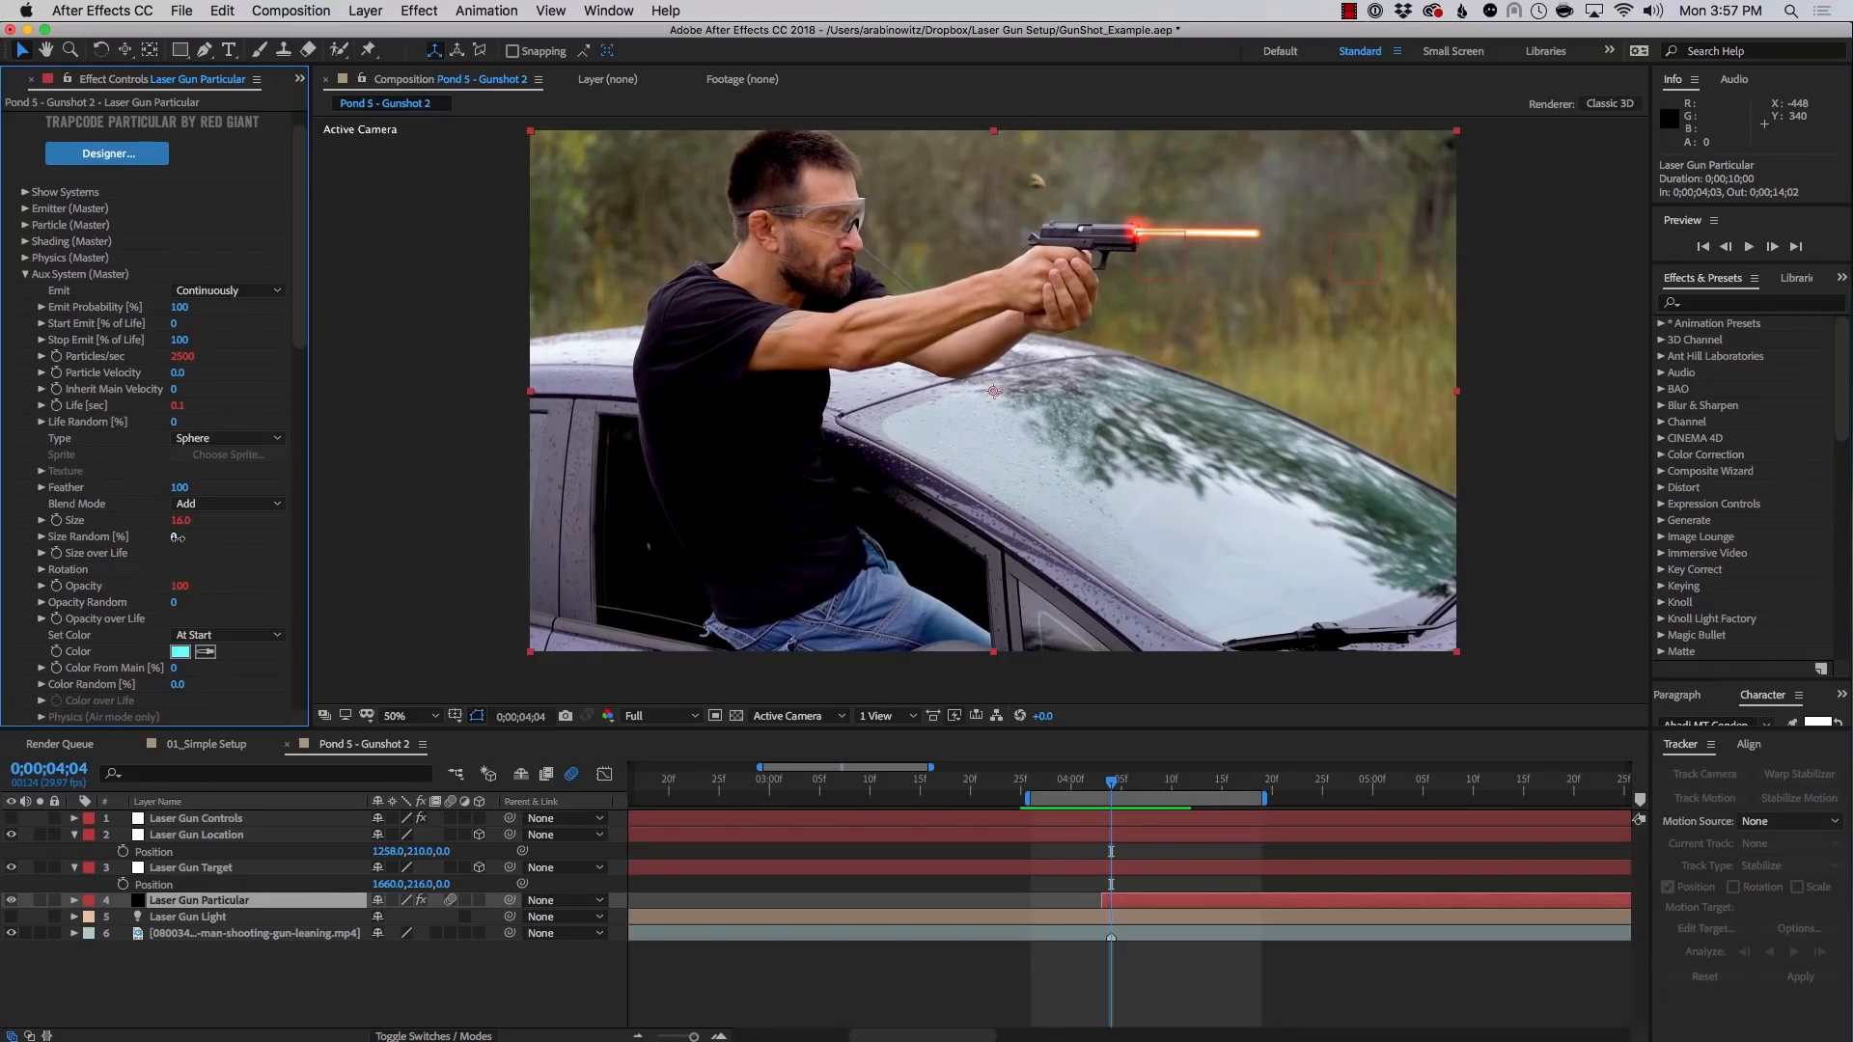
left_click_drag(176, 538, 233, 538)
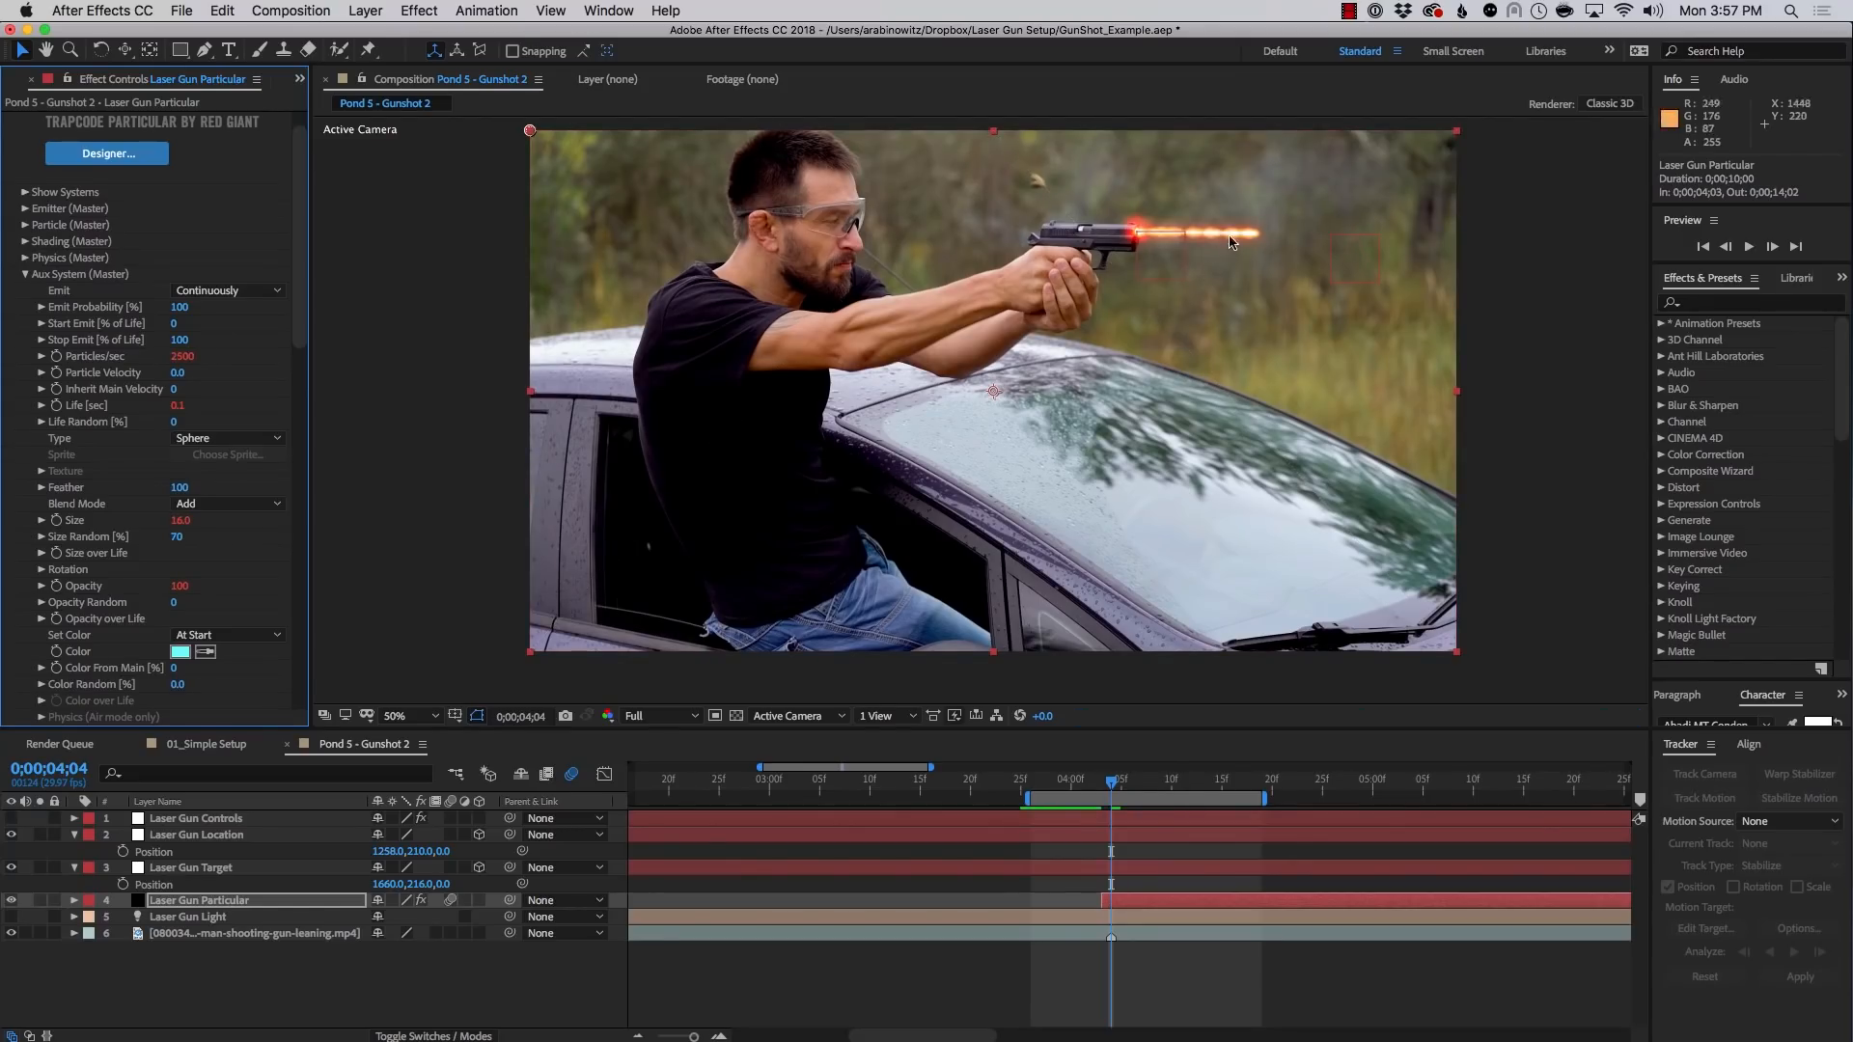
key("period")
key("space")
left_click_drag(1361, 179, 1245, 428)
key("space")
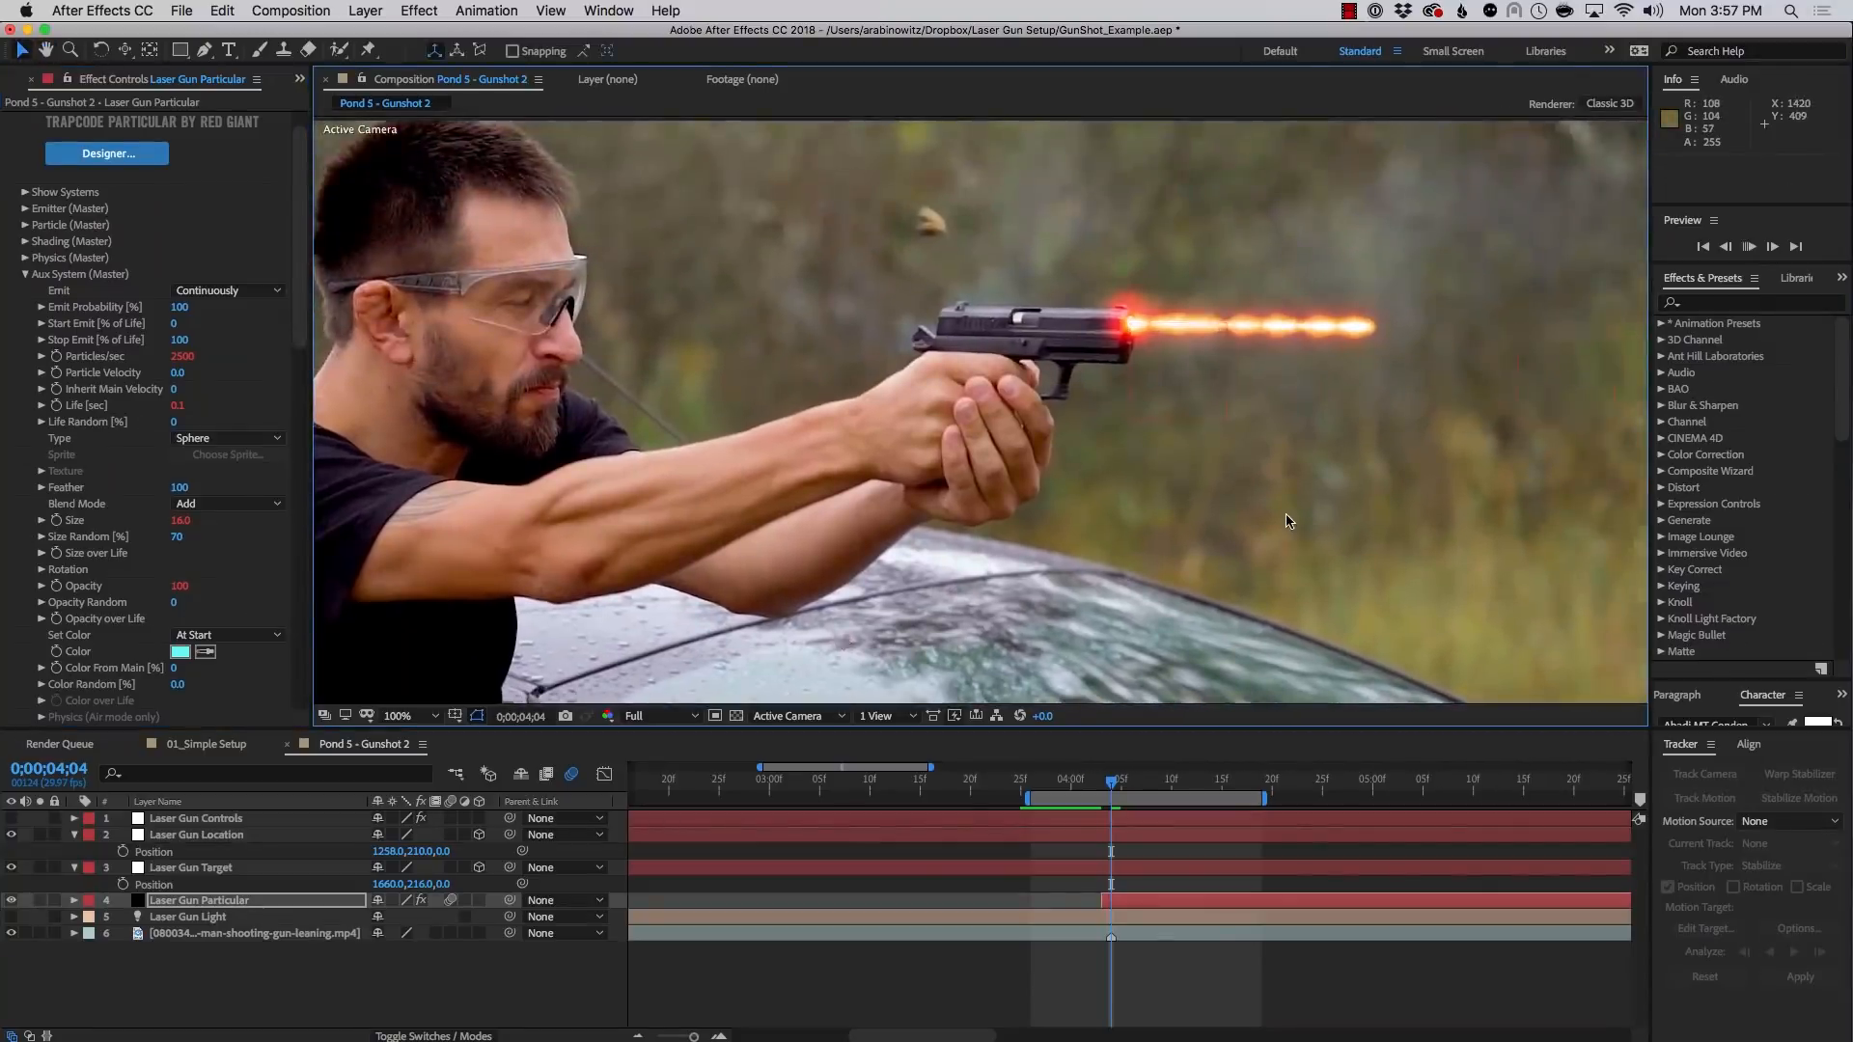
key("comma")
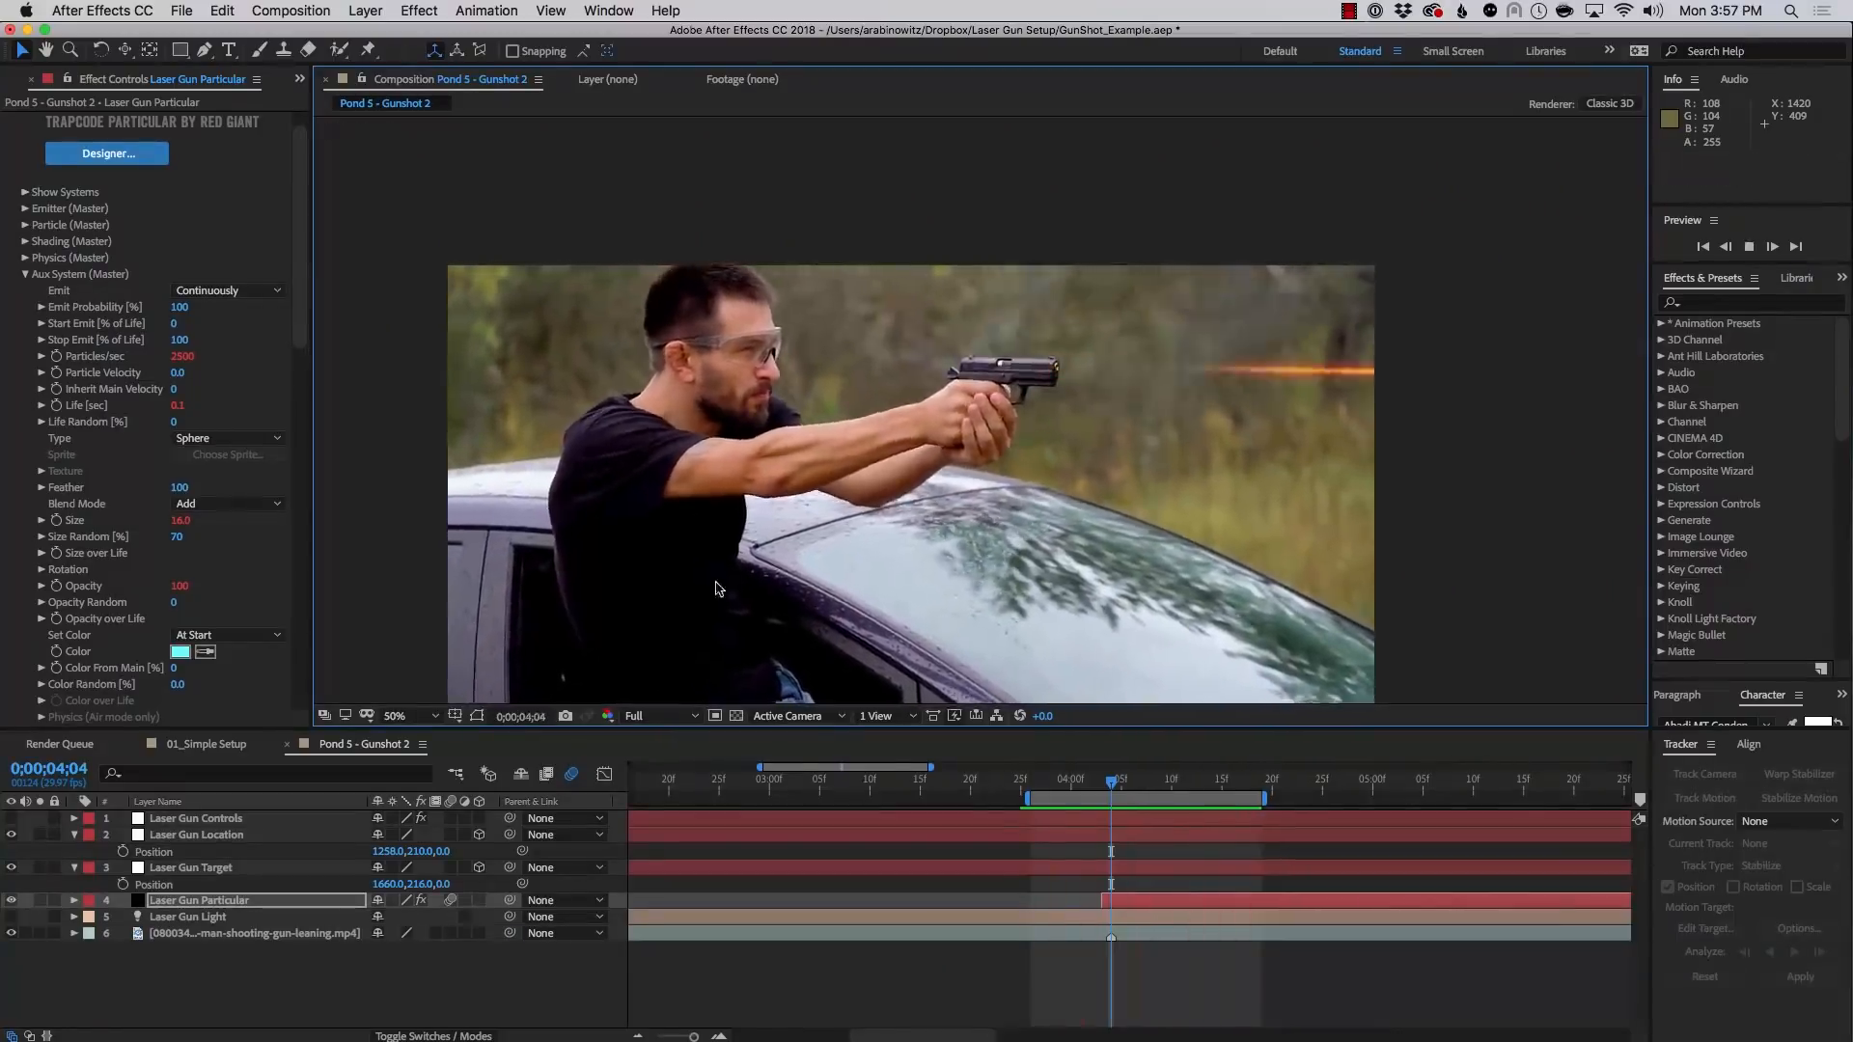
key("space")
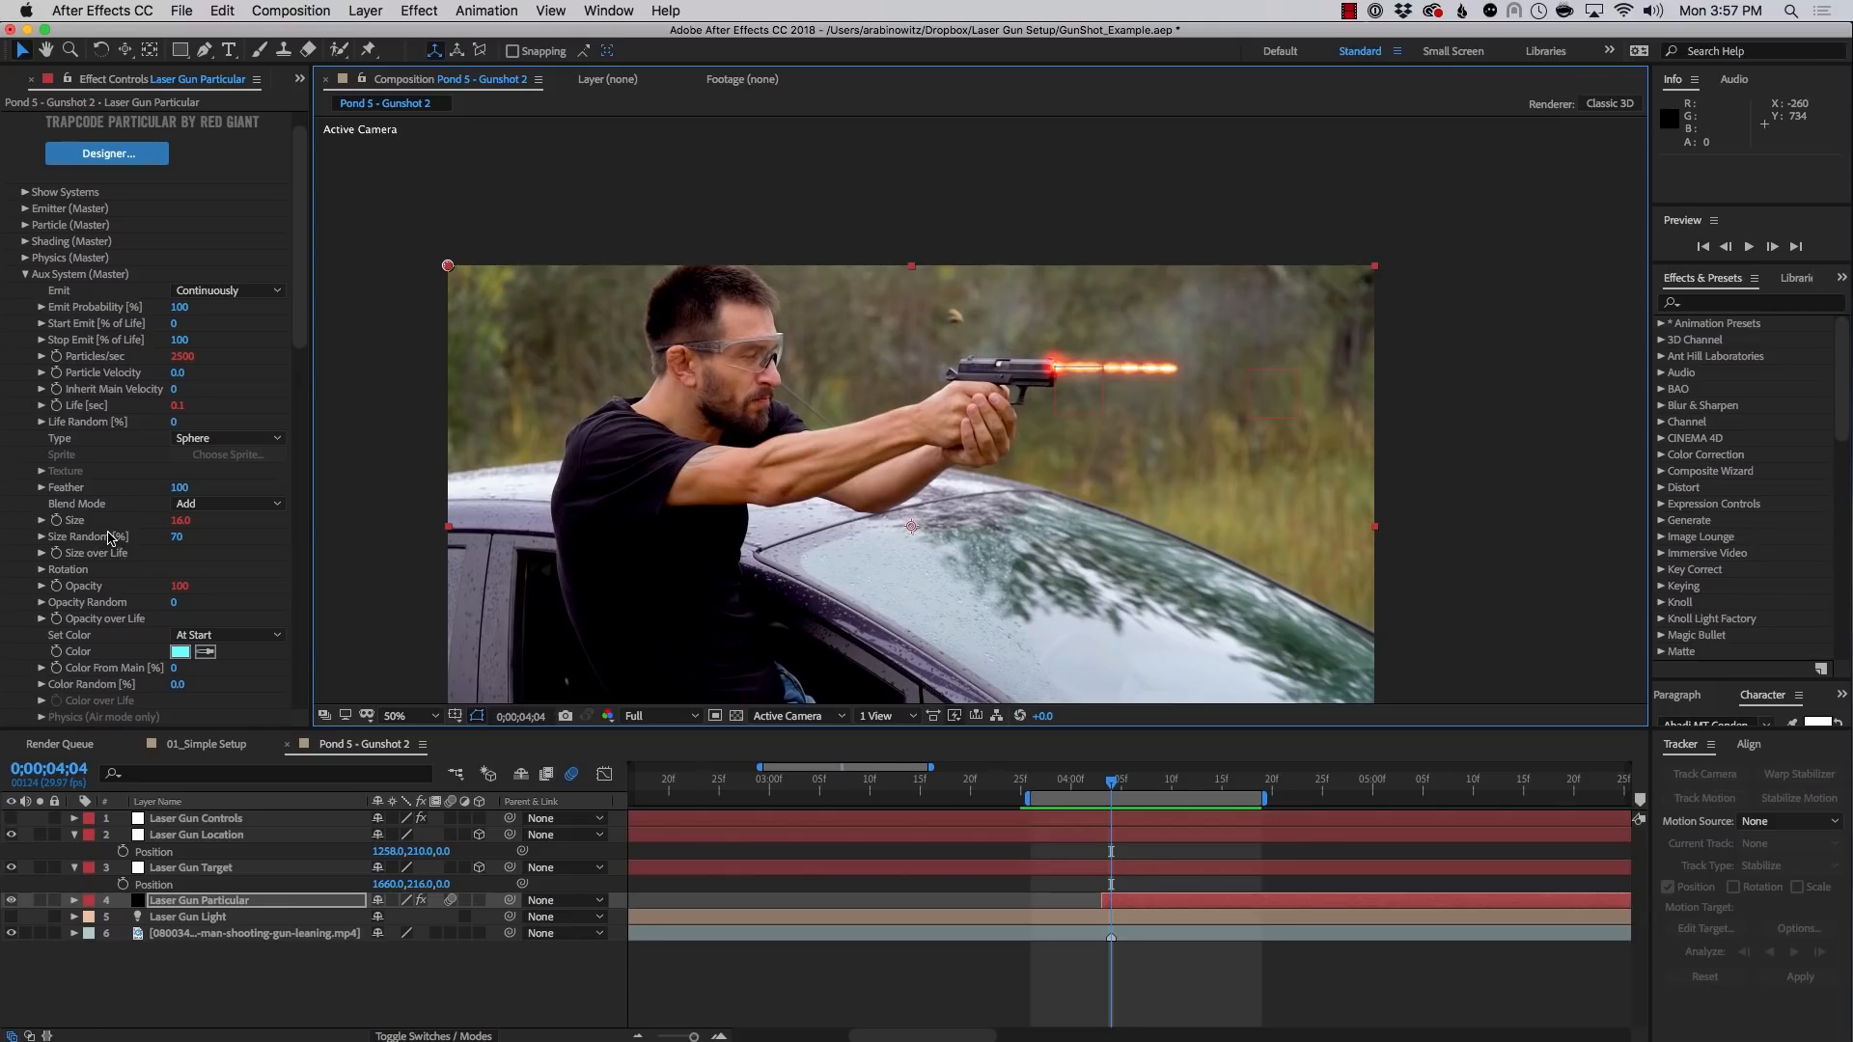
Apply CC Vector Blur to the Laser Gun Particular layer with an Amount of 9, and preview the shot
left_click(418, 11)
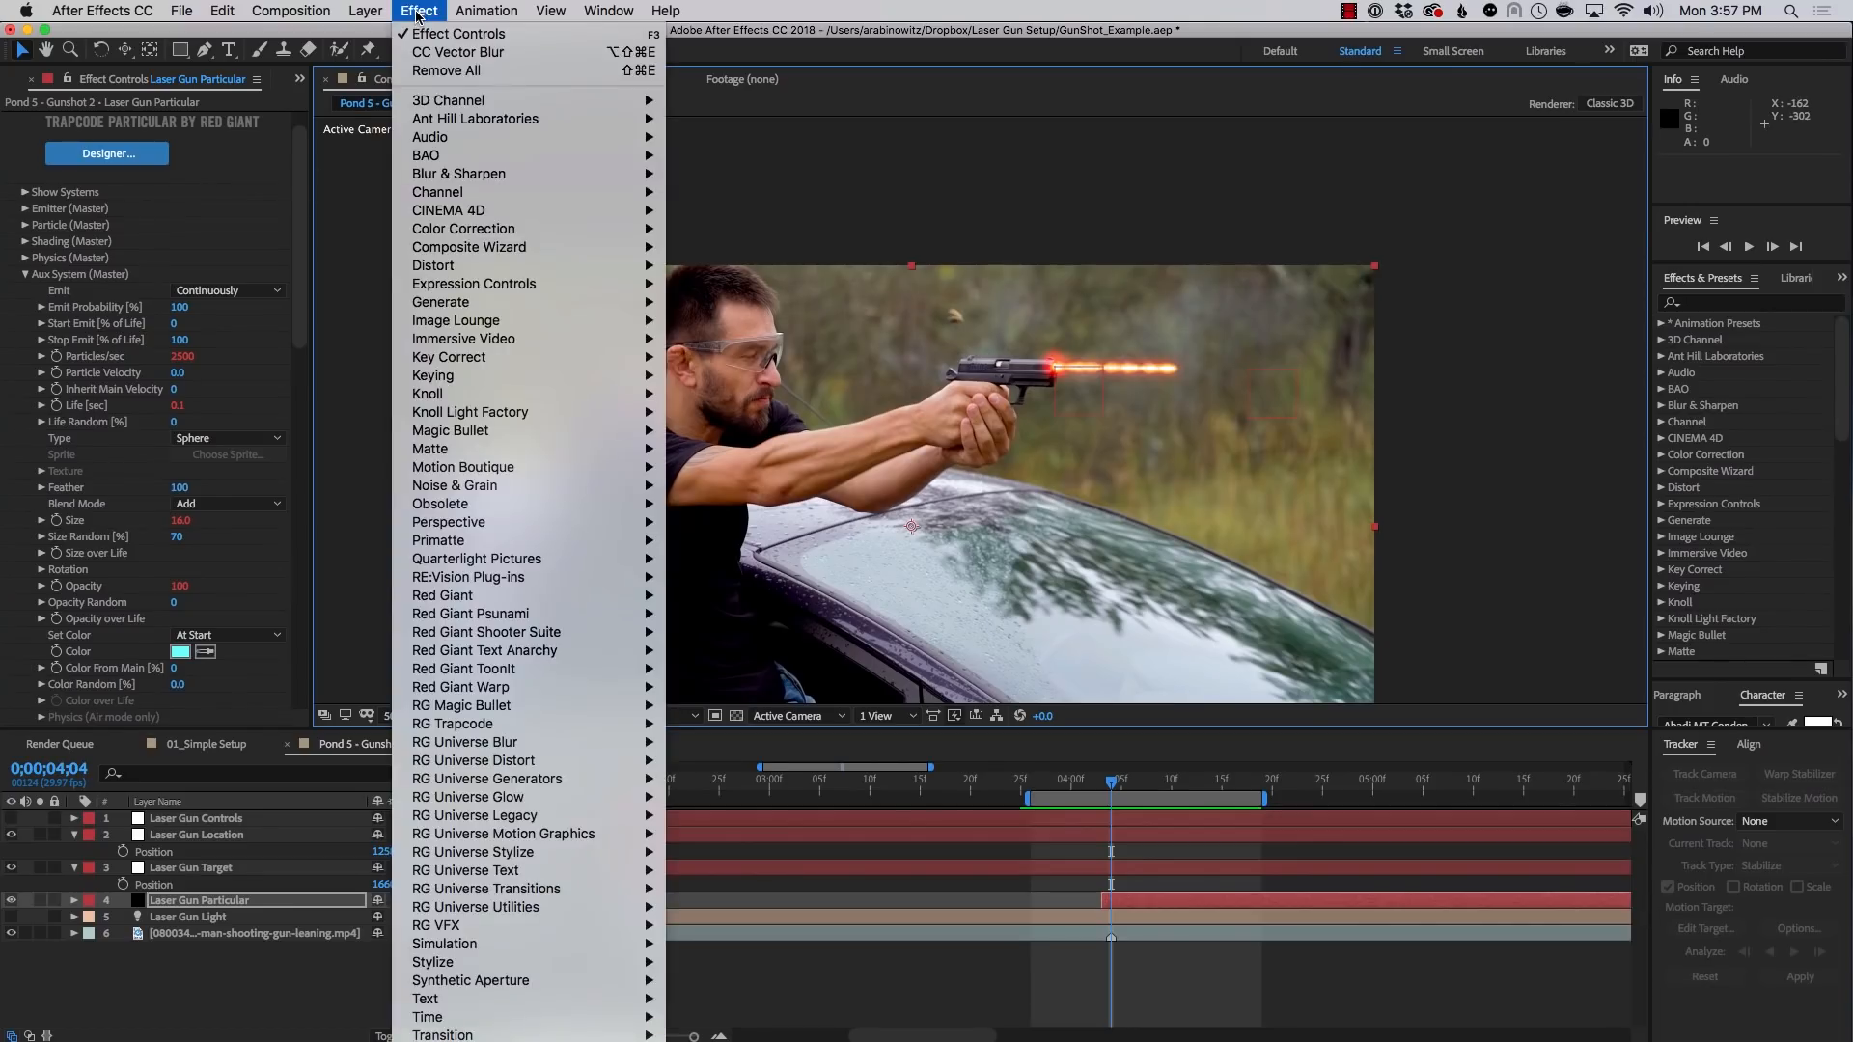
mouse_move(436, 173)
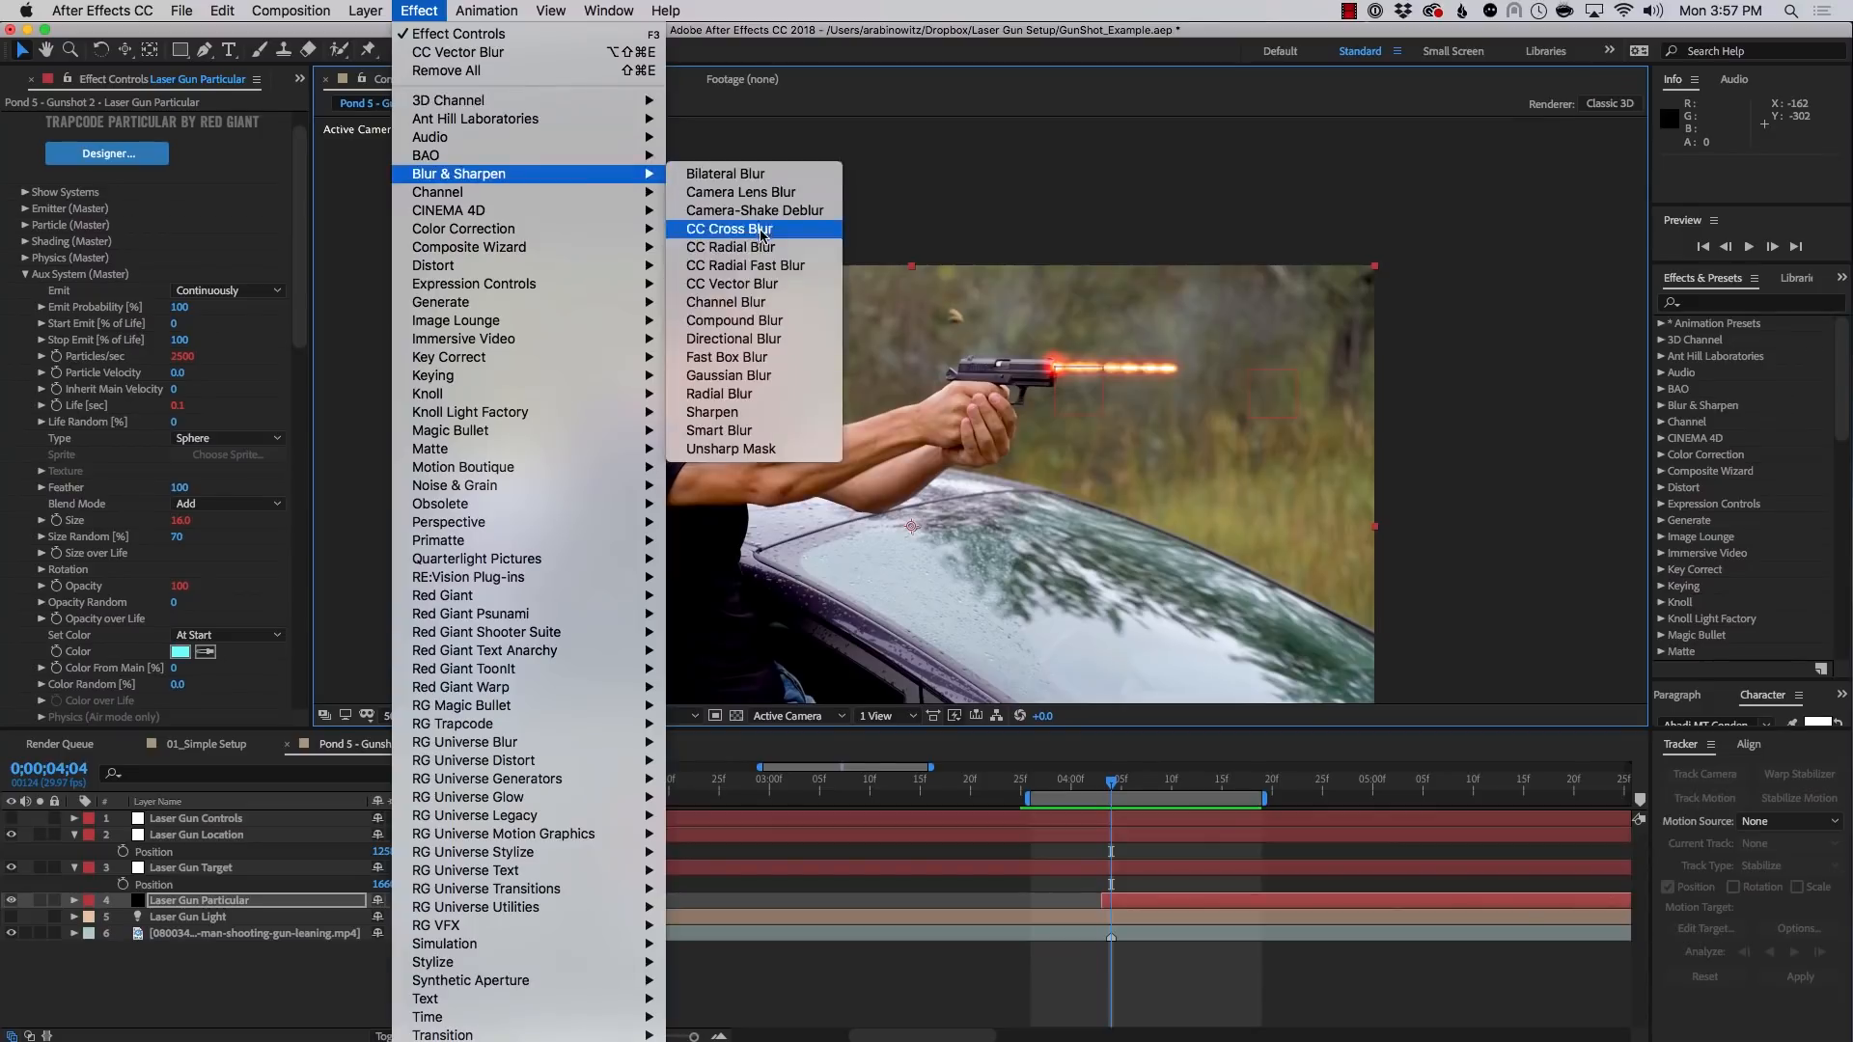
left_click(762, 285)
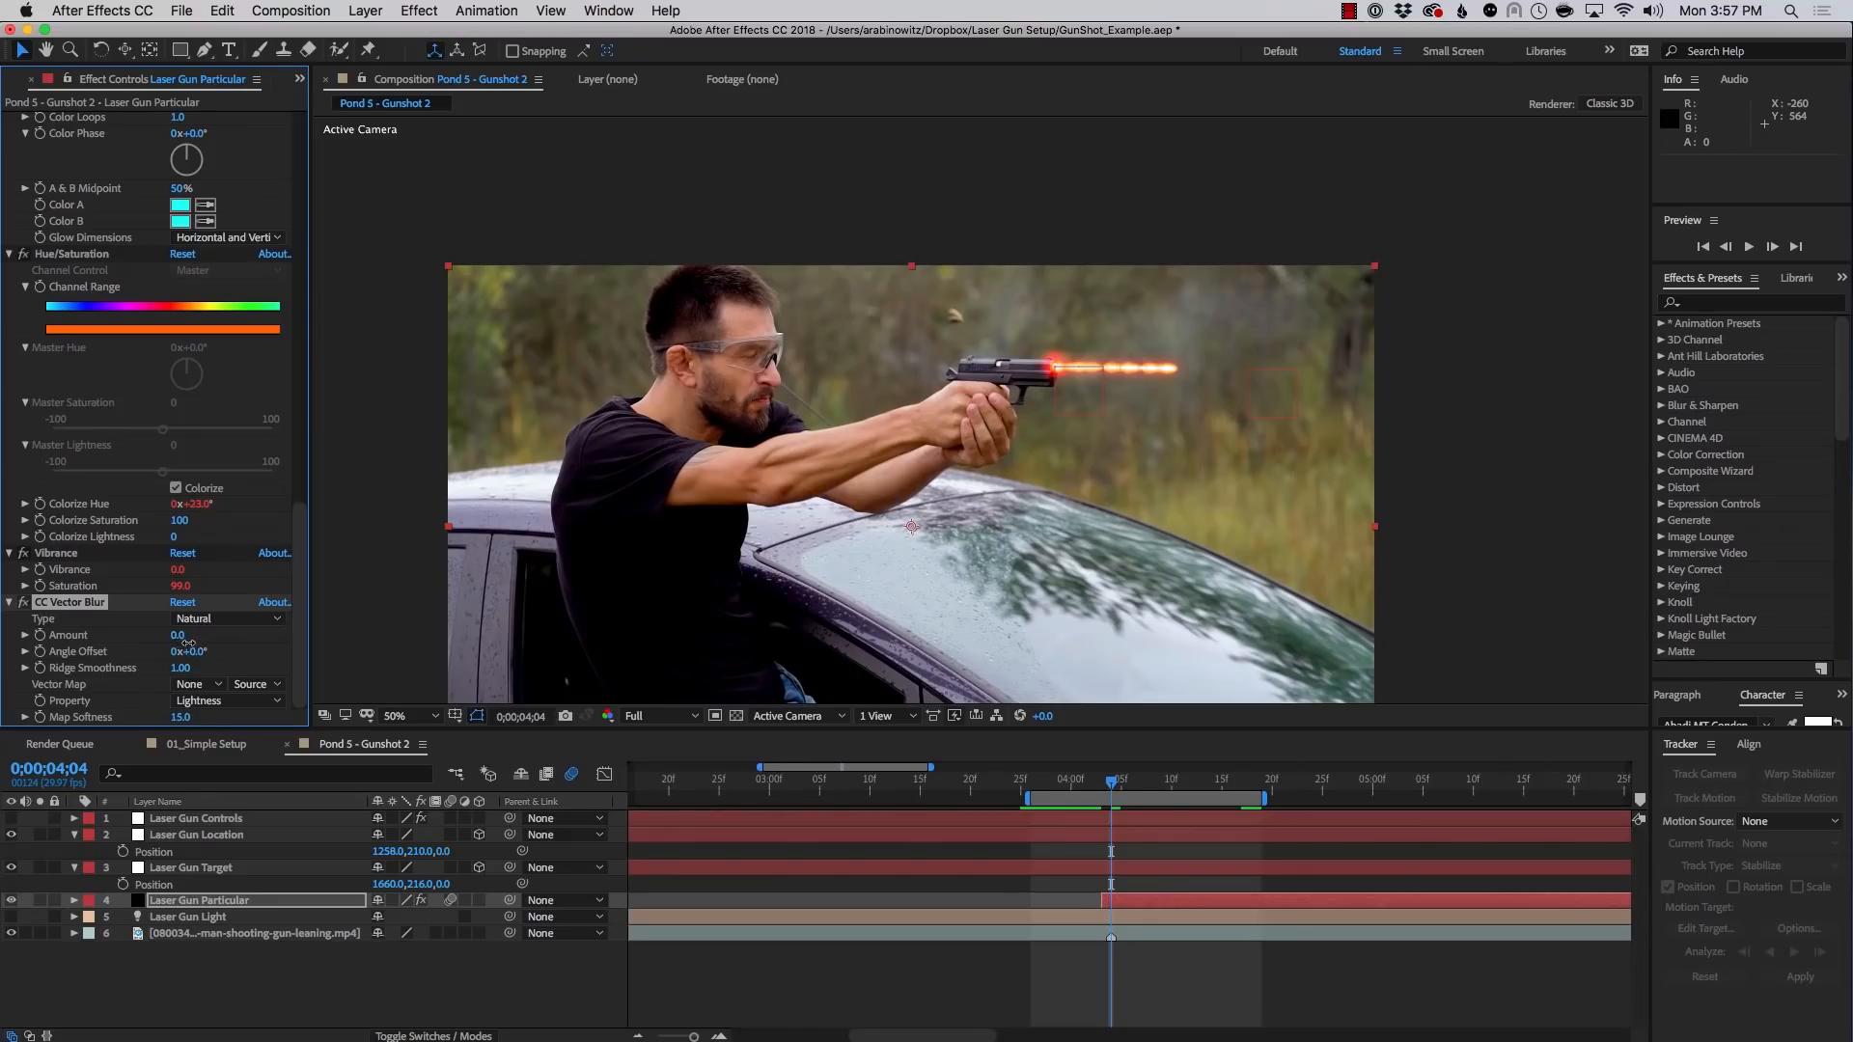
left_click_drag(190, 642, 193, 642)
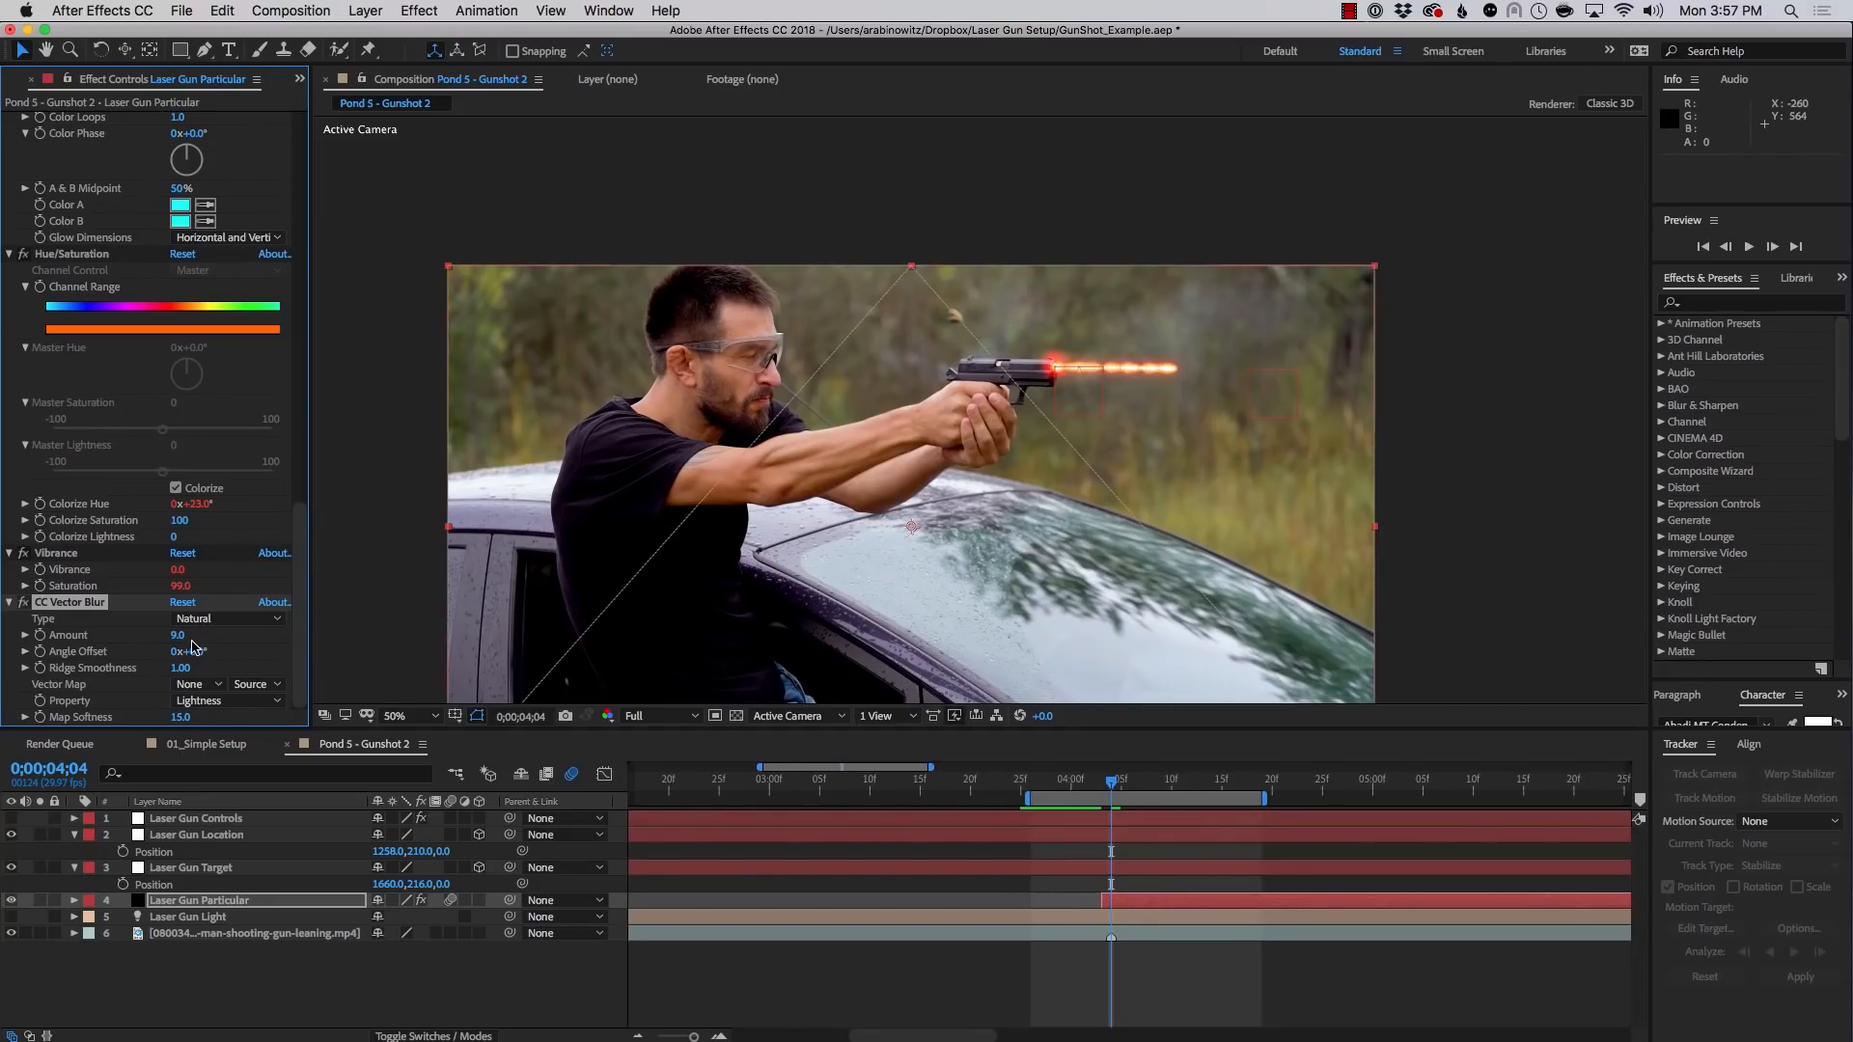
key("space")
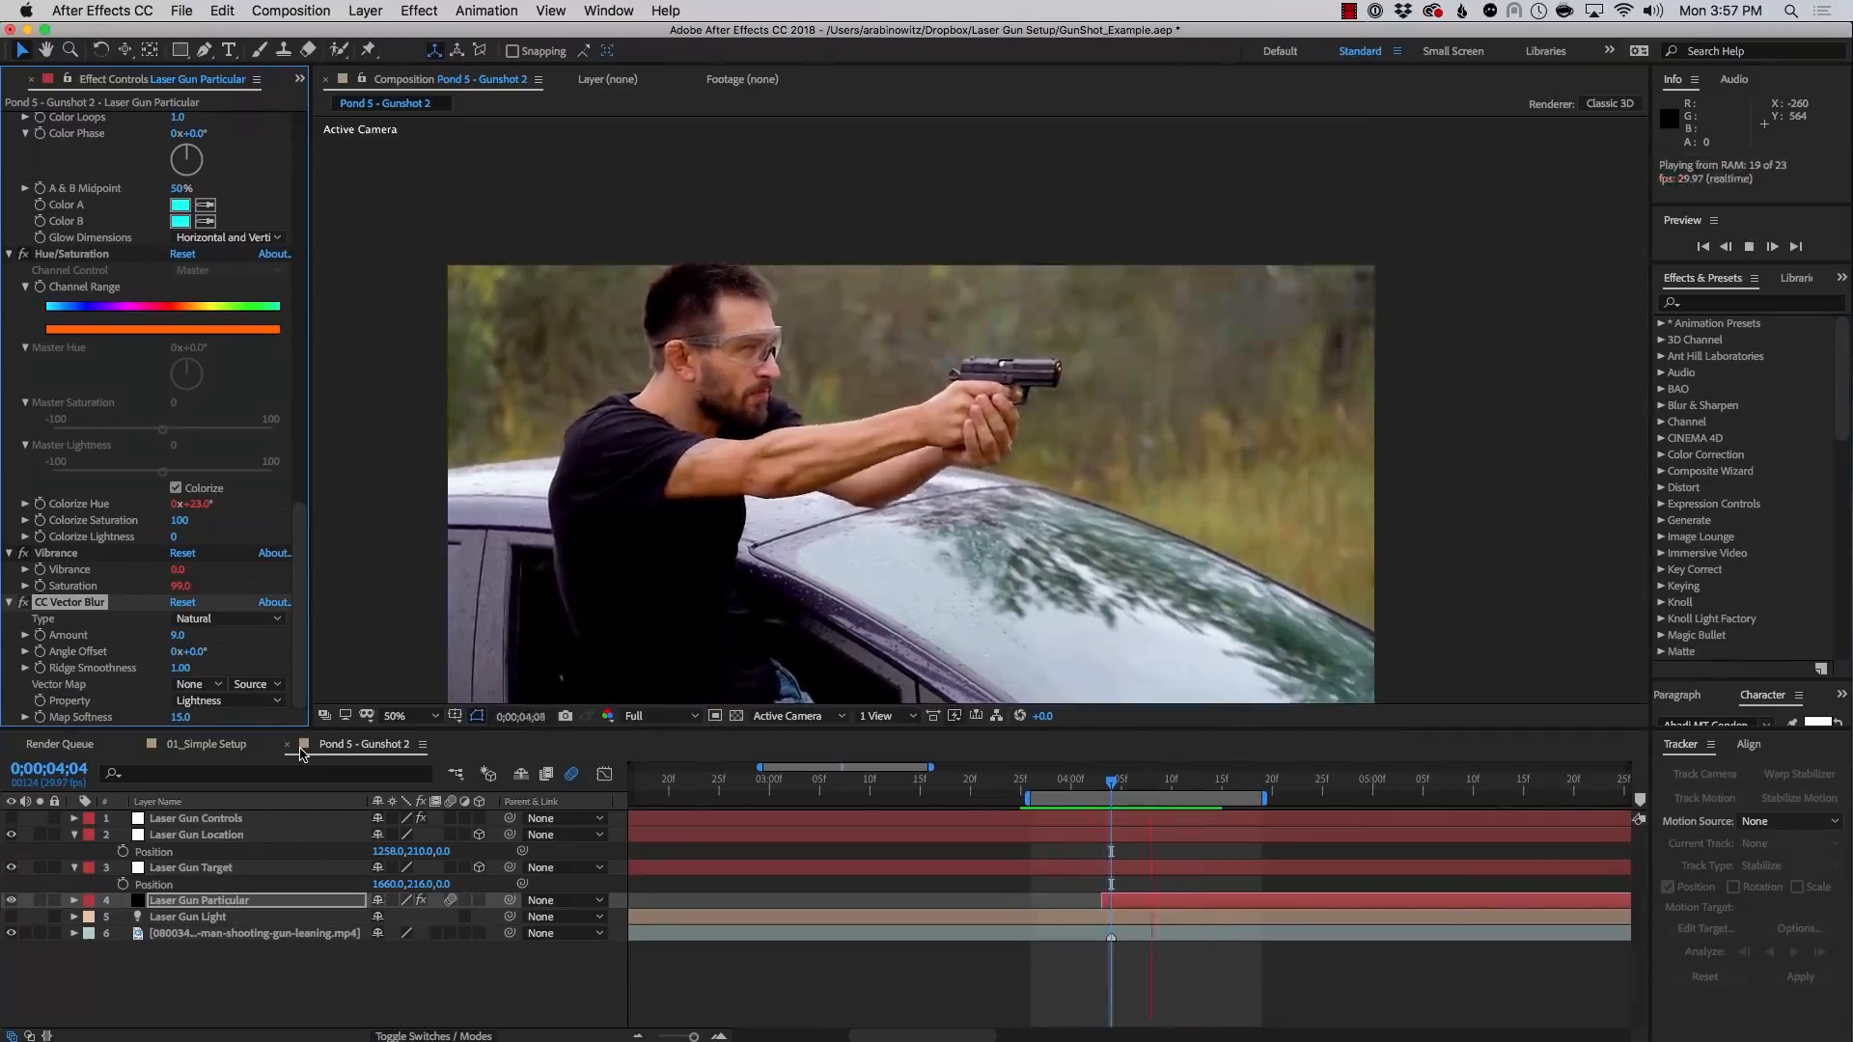
key("space")
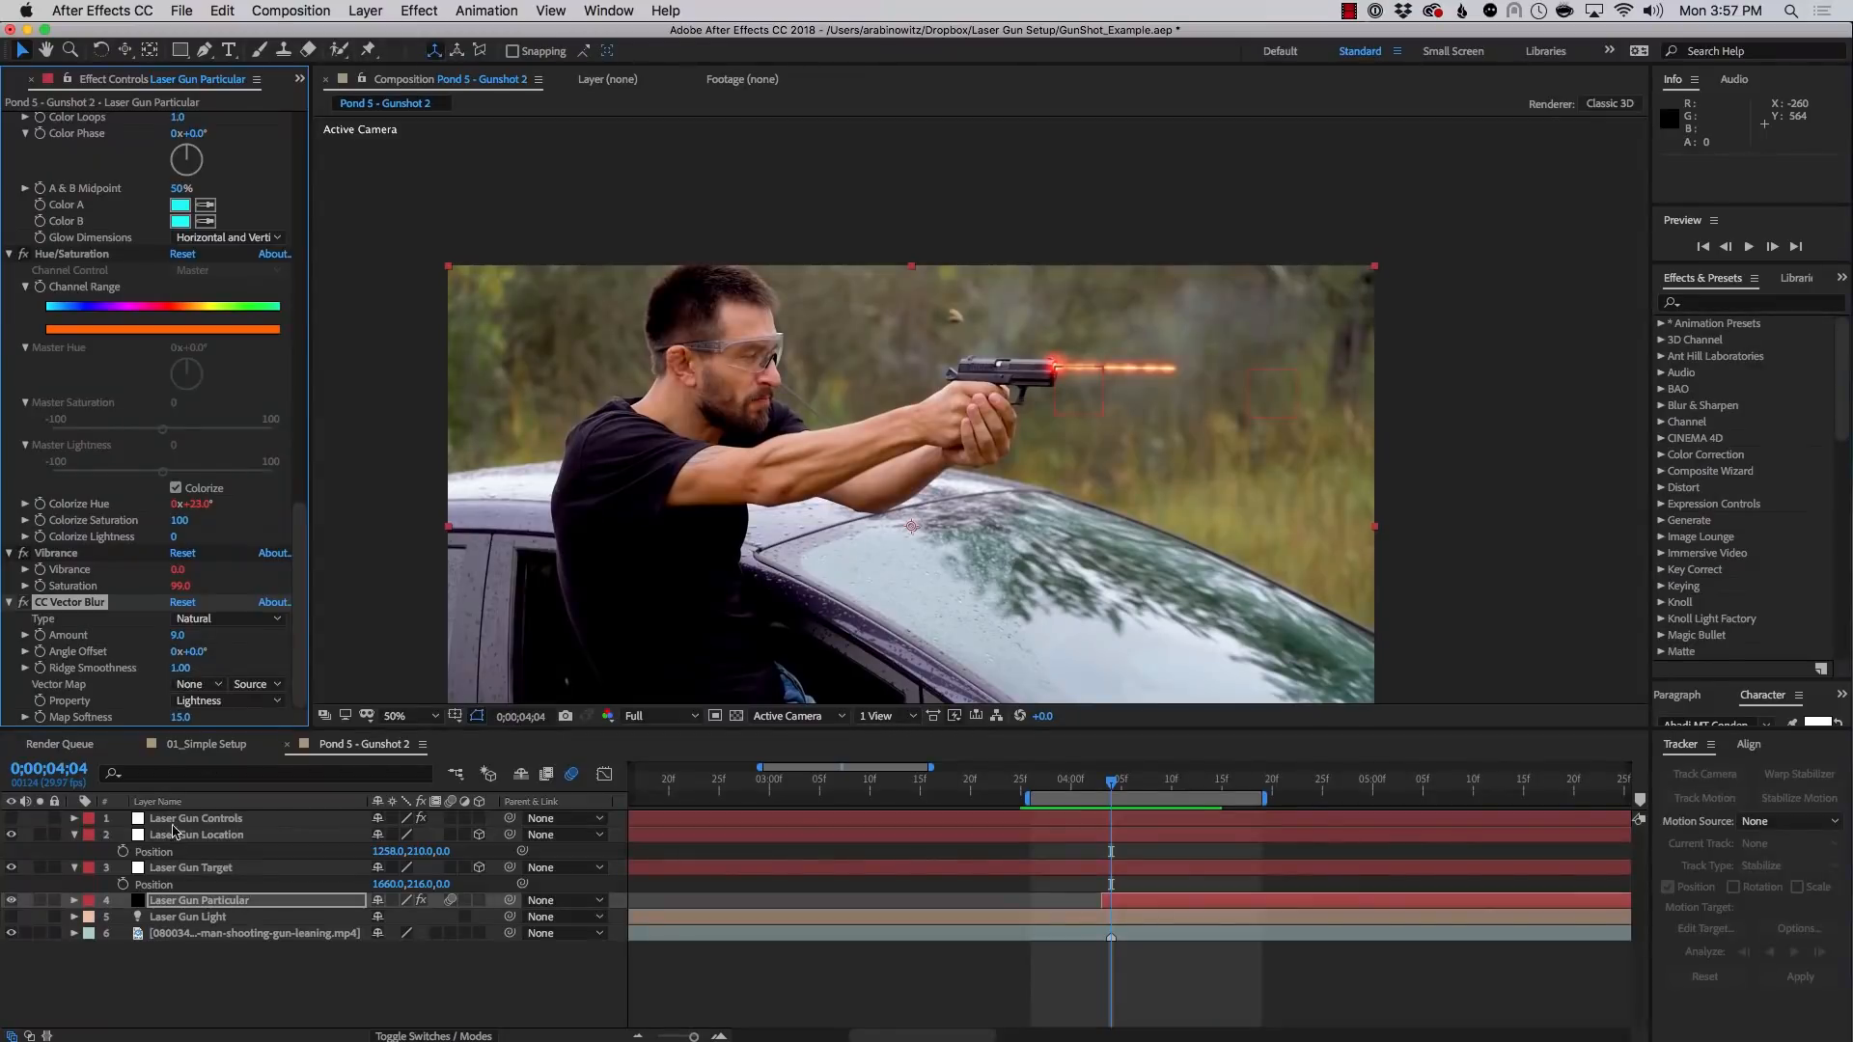
In Laser Gun Controls, set Beam Thickness to 21 and Beam Length to 6, and preview the shot
left_click(171, 821)
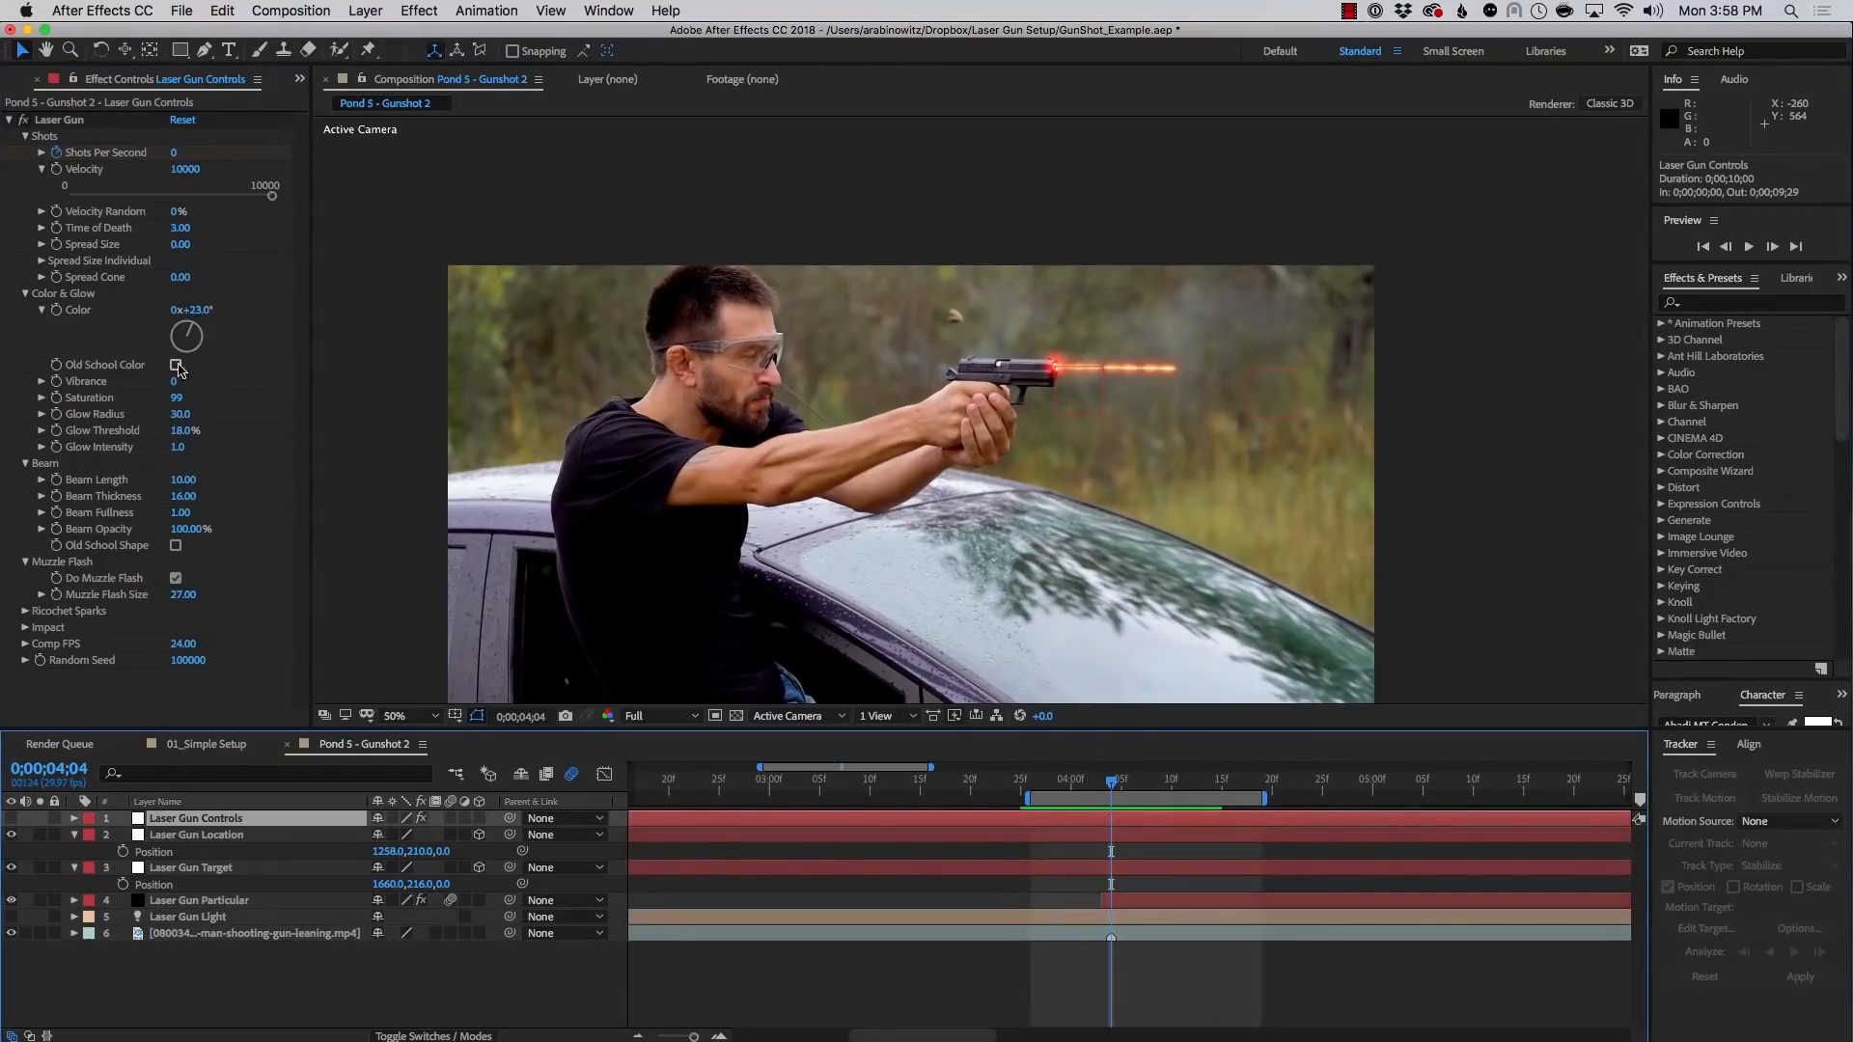
left_click_drag(183, 497, 198, 498)
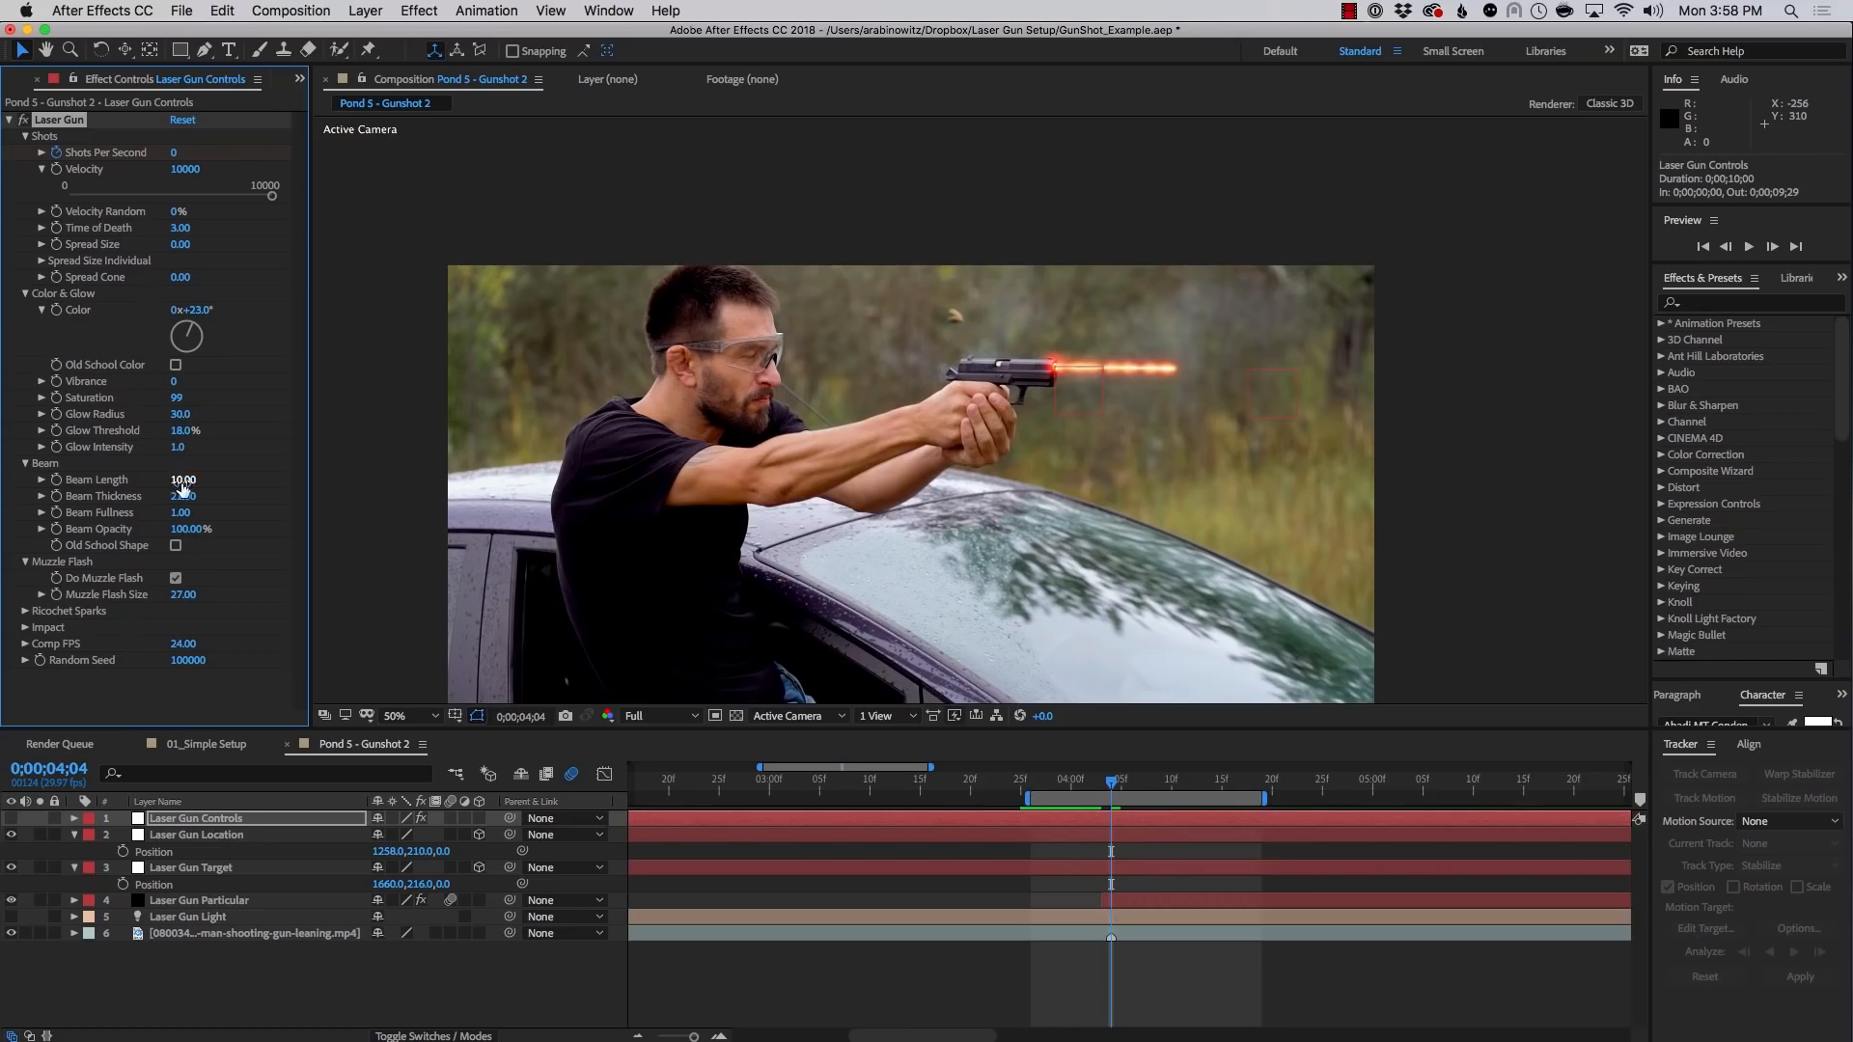
left_click(182, 480)
type("6")
key("Return")
key("space")
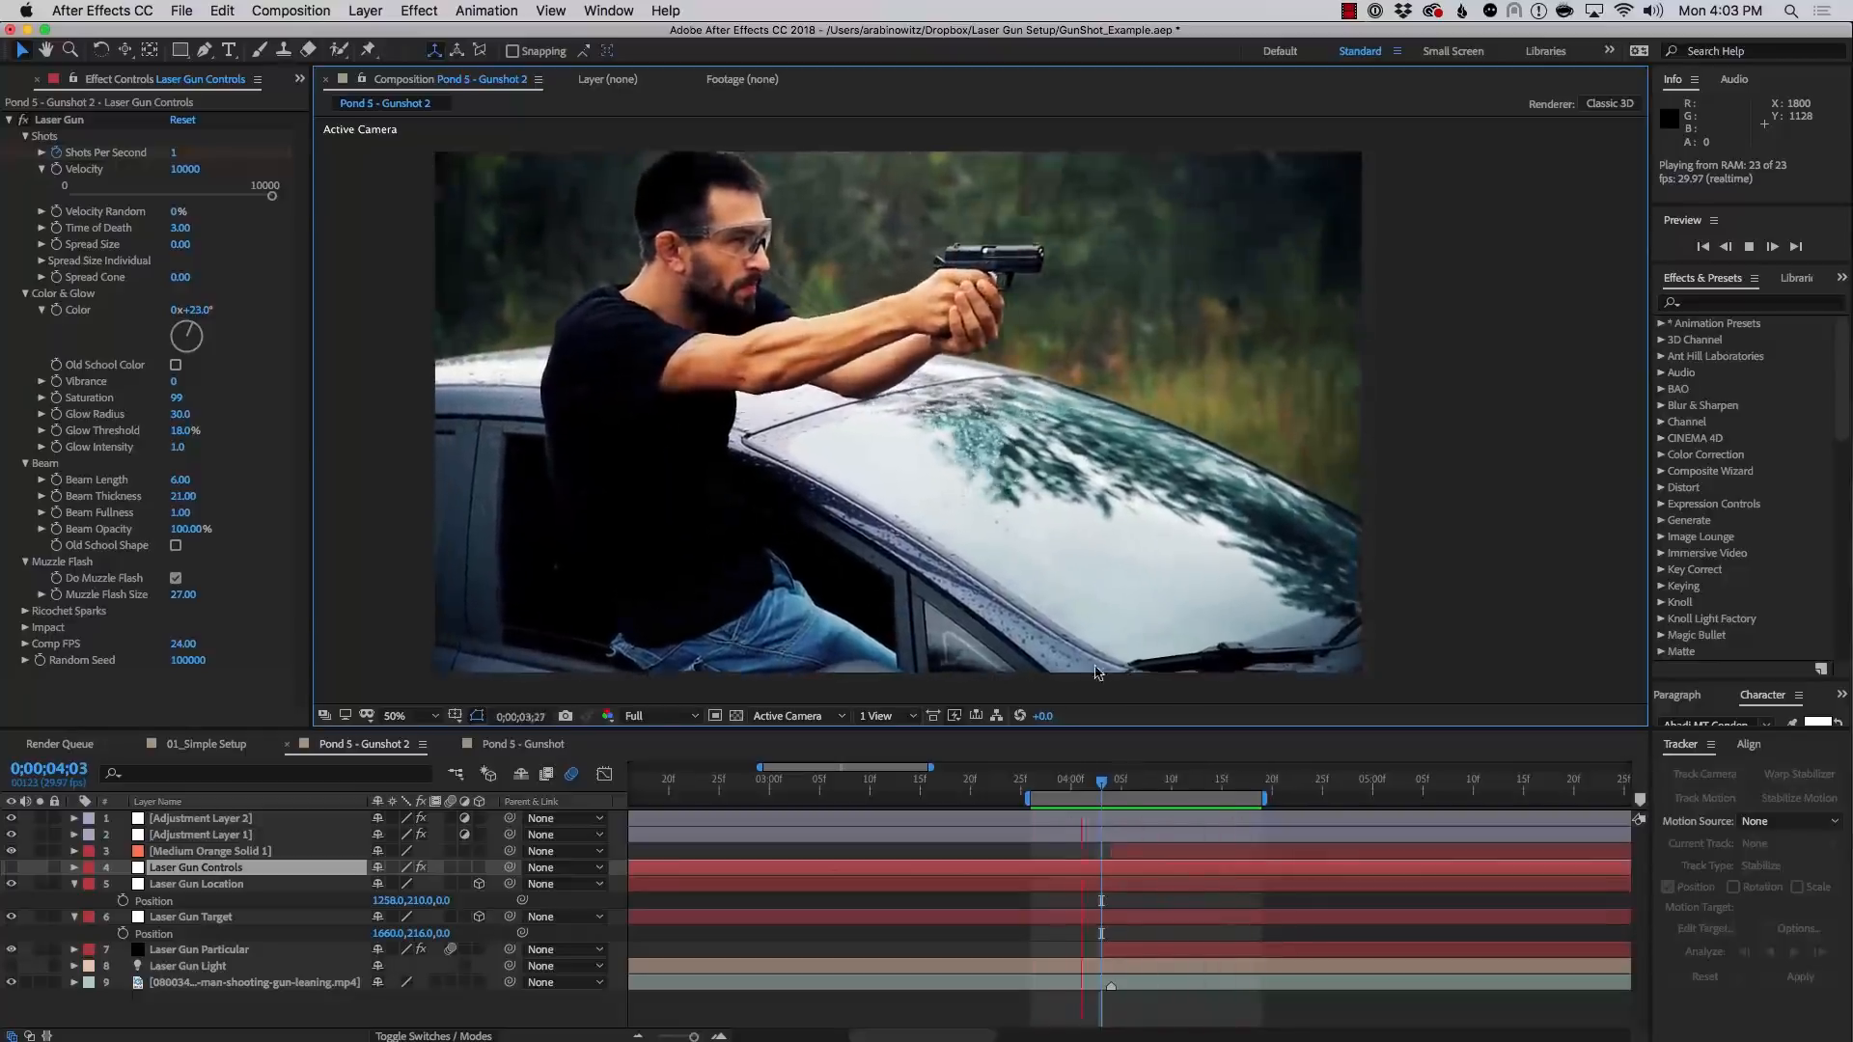
key("space")
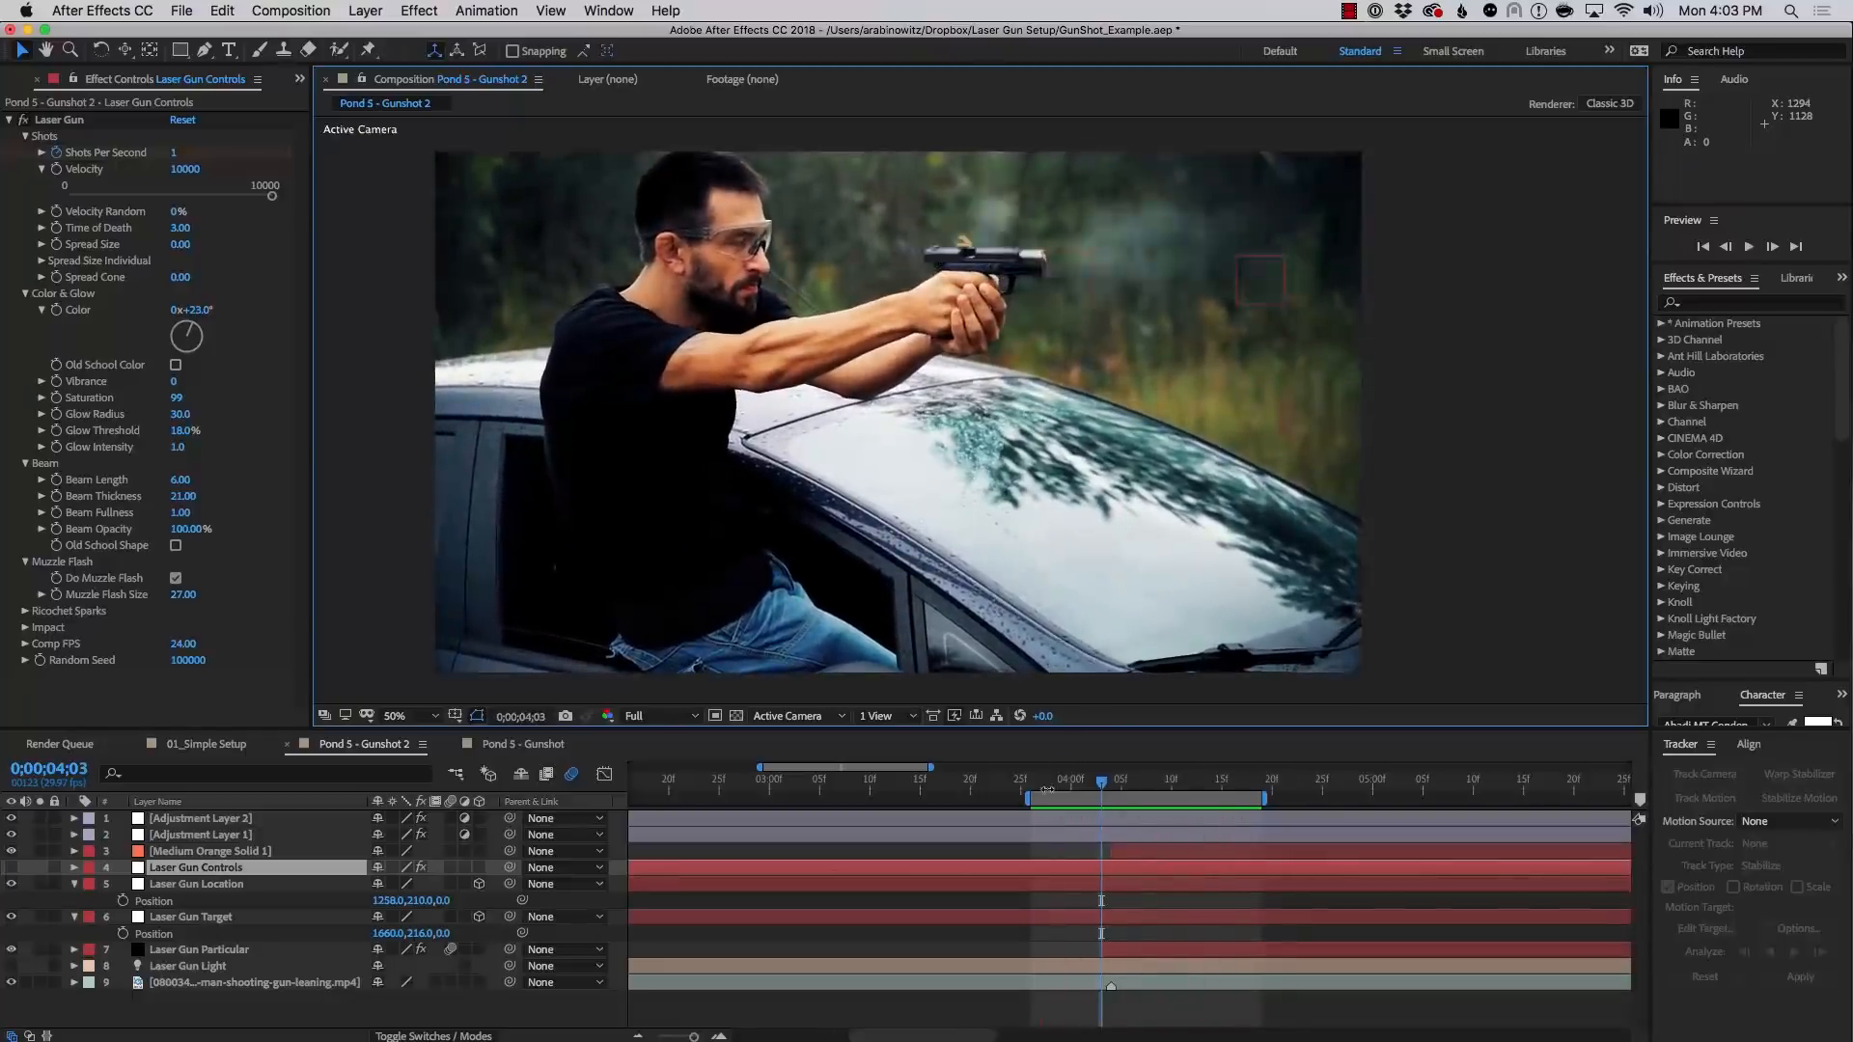
Examine the Medium Orange Solid 1 layer's masks and Opacity keyframes at 0;00;04;04
left_click(181, 852)
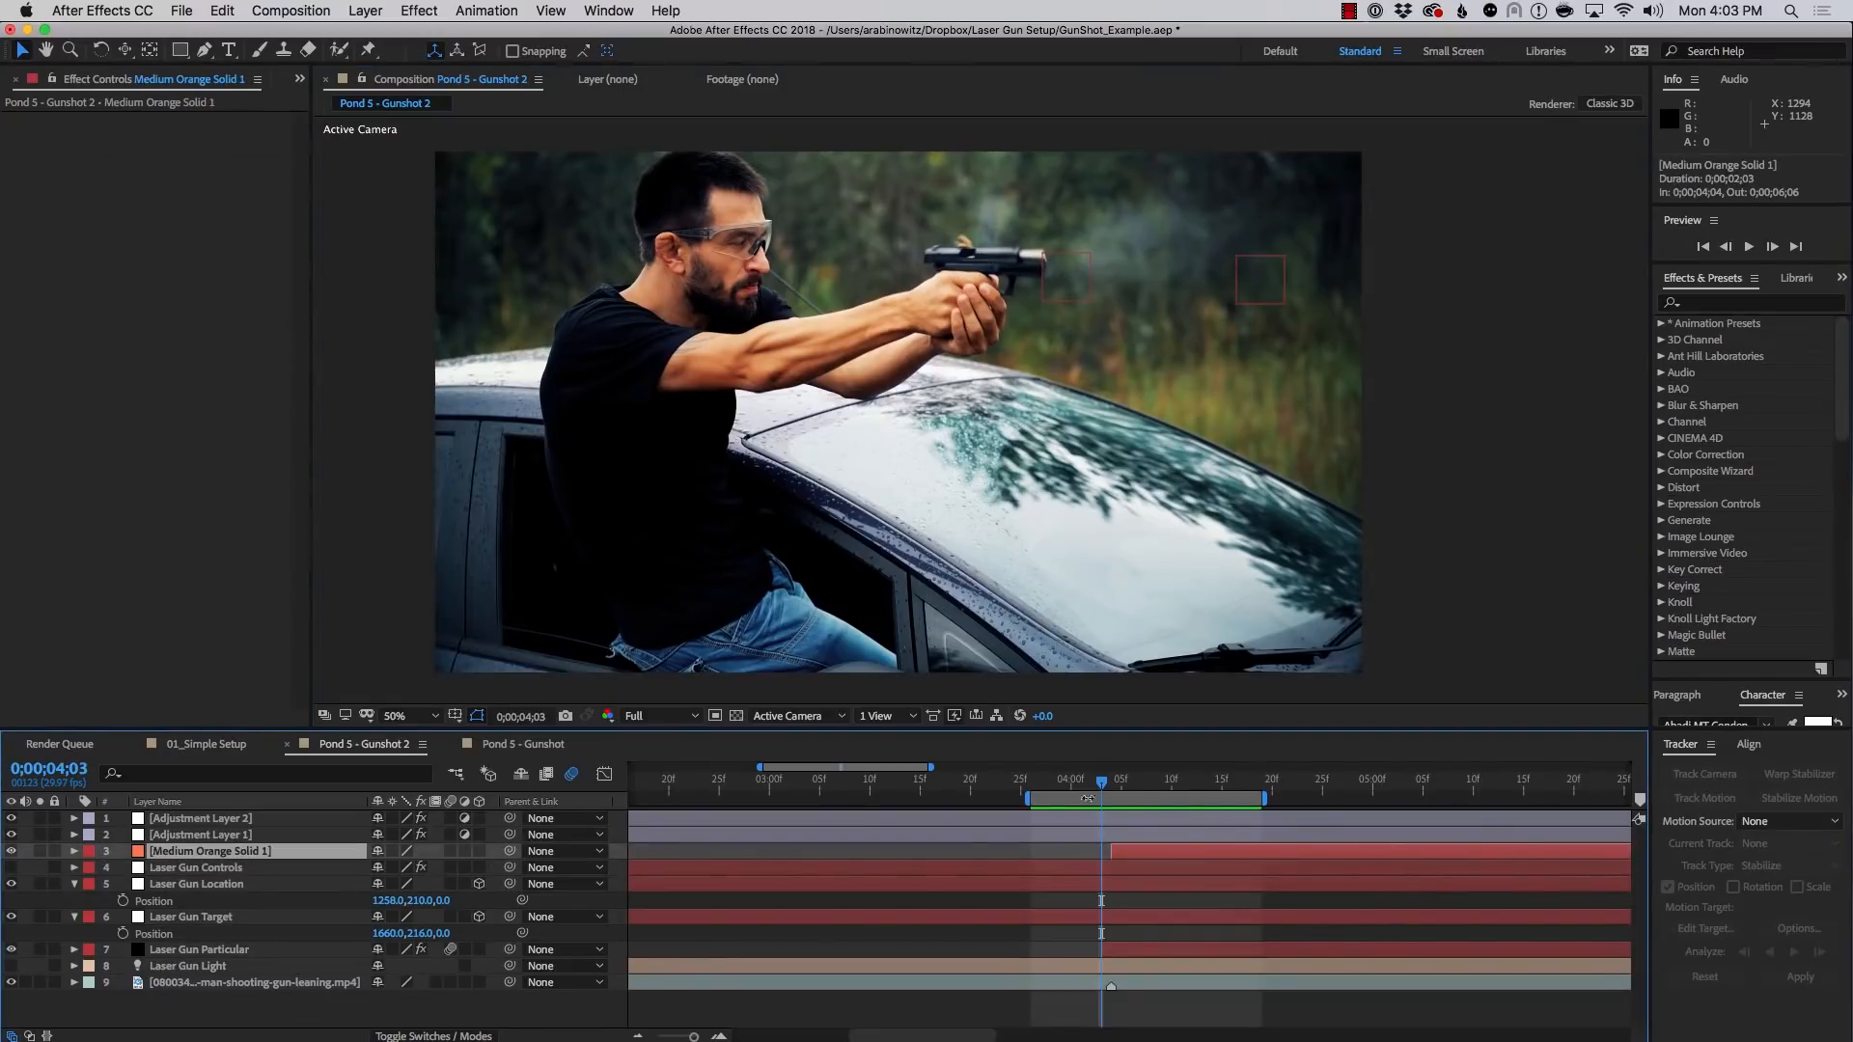
left_click_drag(1105, 790, 1114, 786)
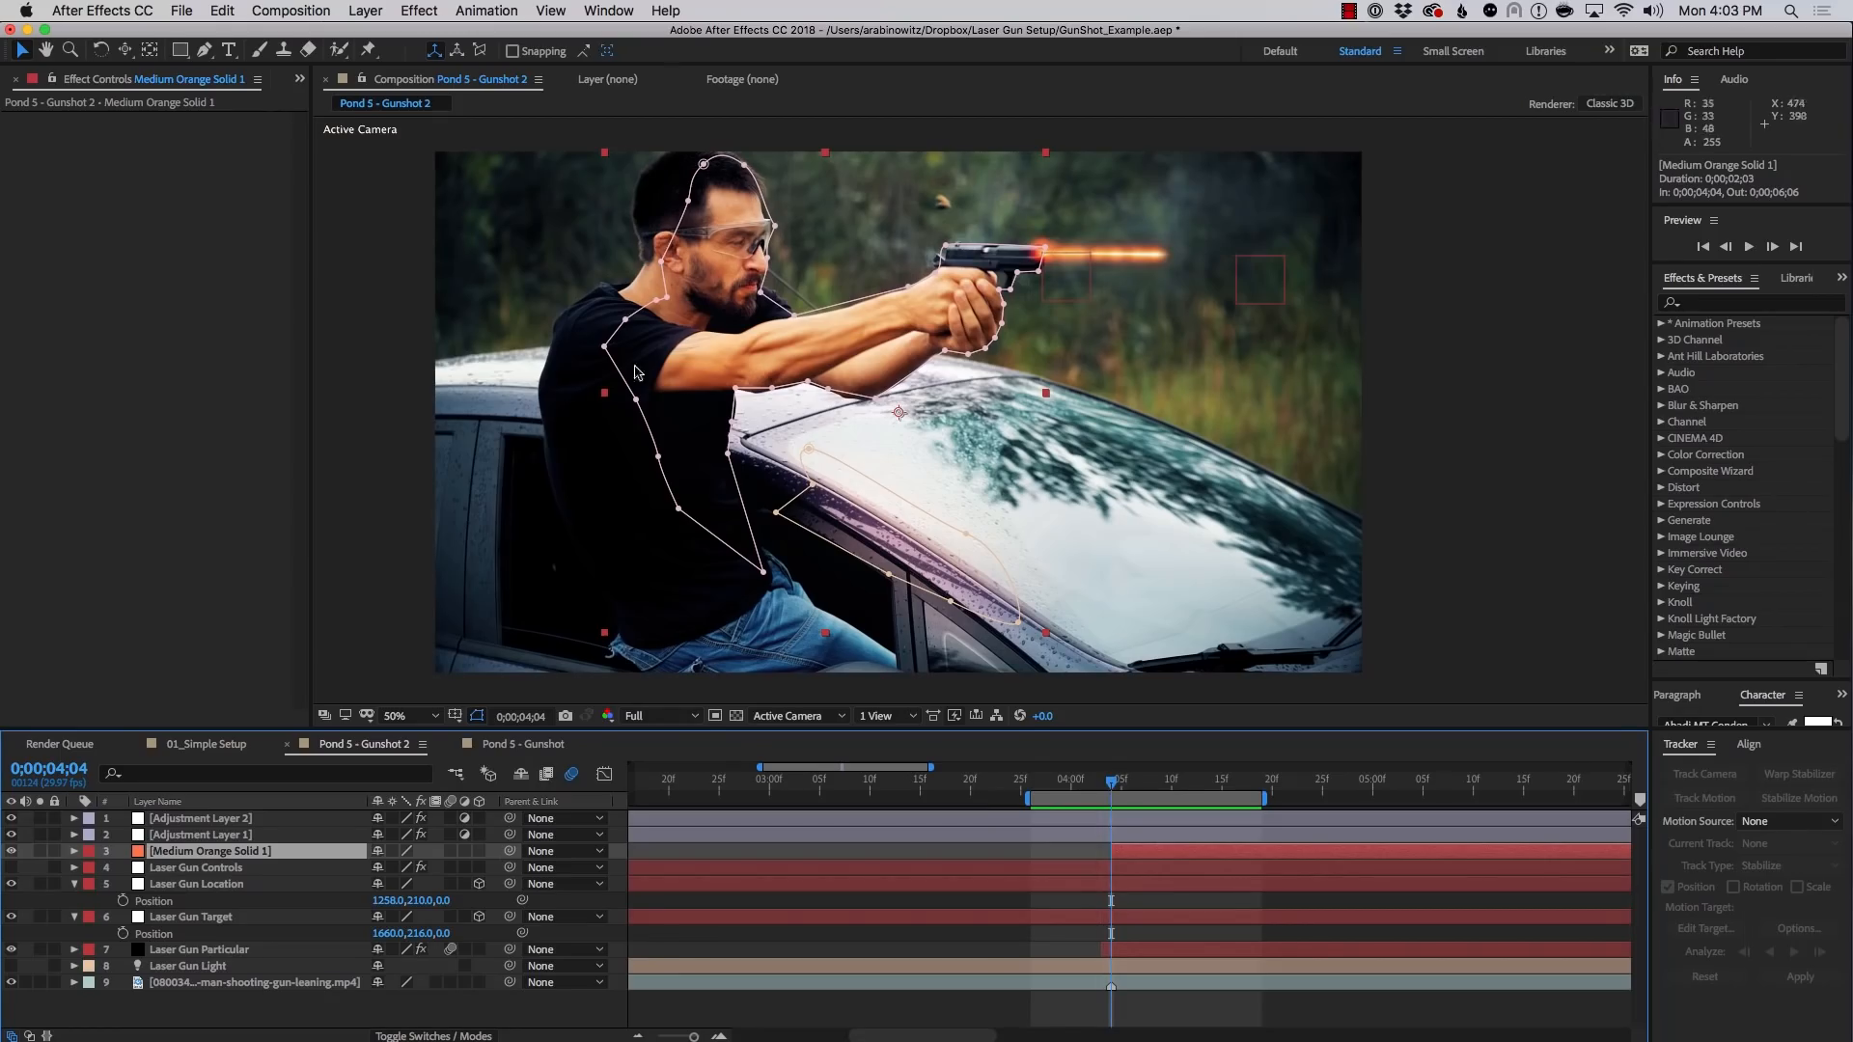
key("t")
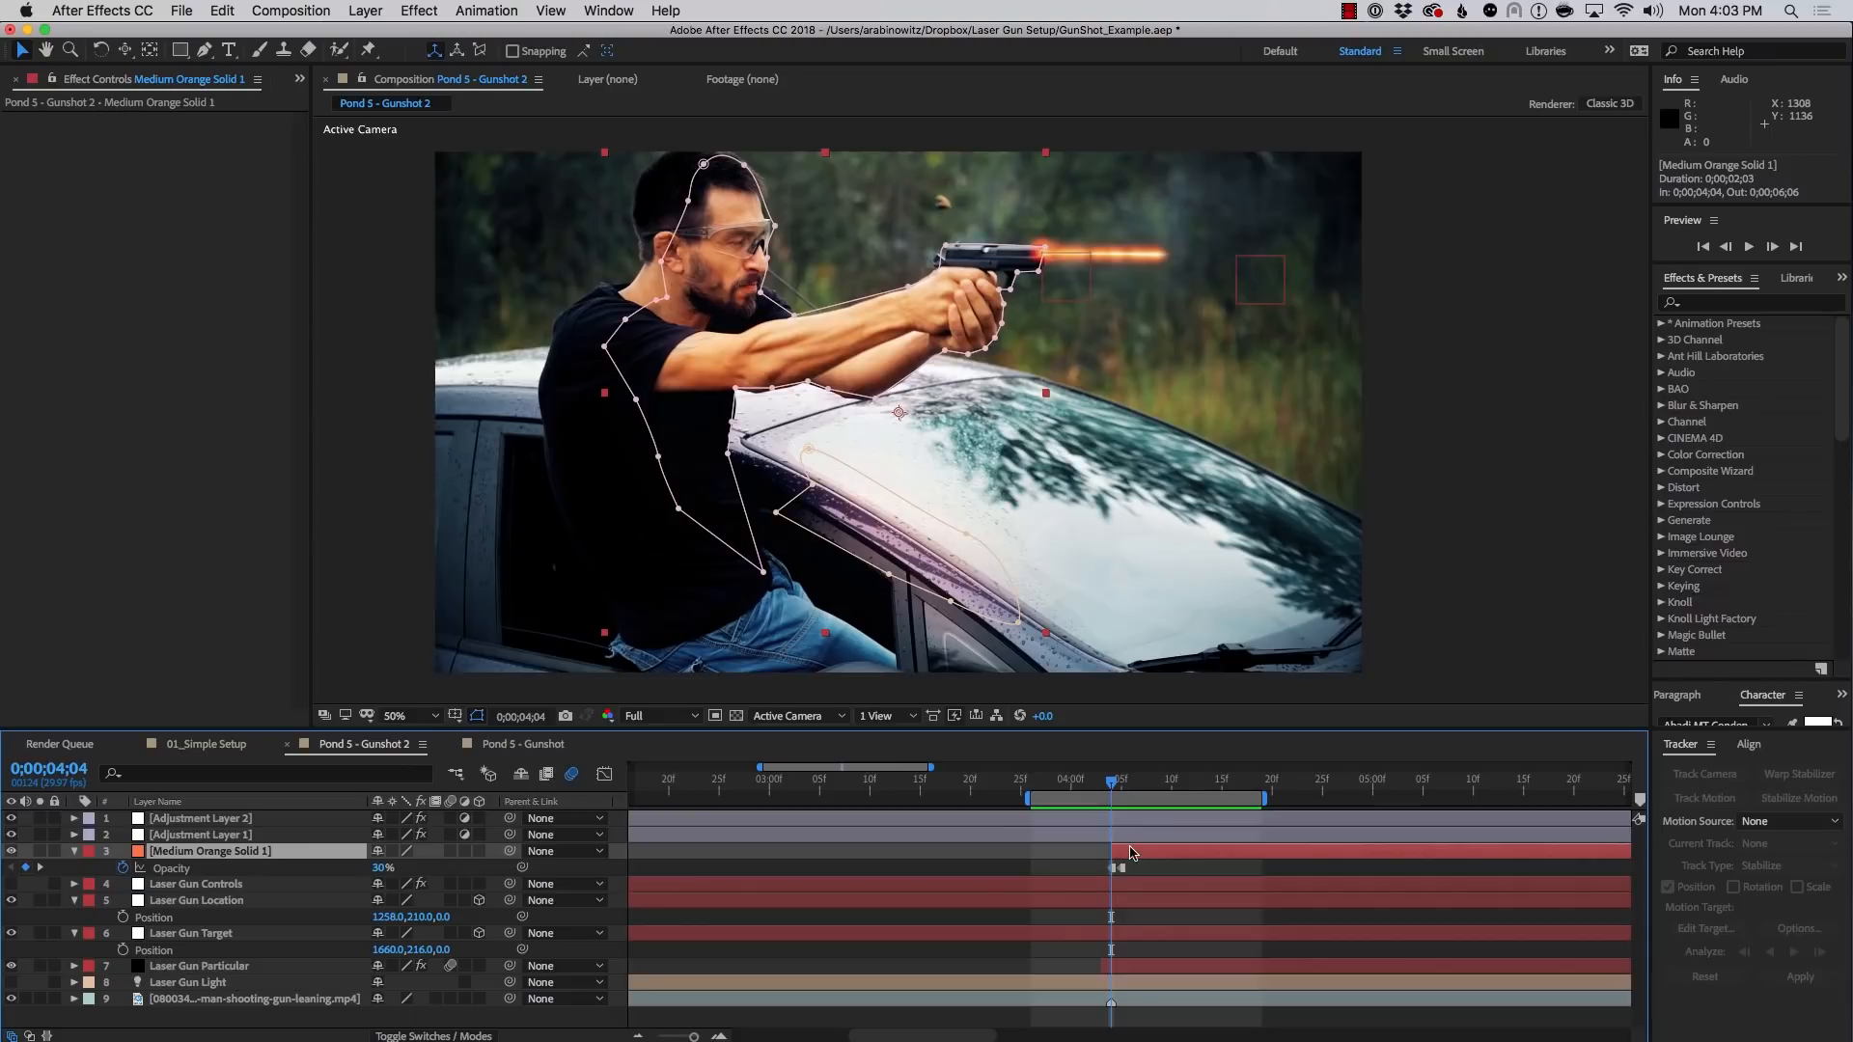
key("Page_Down")
key("Page_Up")
Try Medium Orange Solid 1's Opacity at 99%, set it back to 30%, and preview the shot
left_click_drag(377, 872, 672, 890)
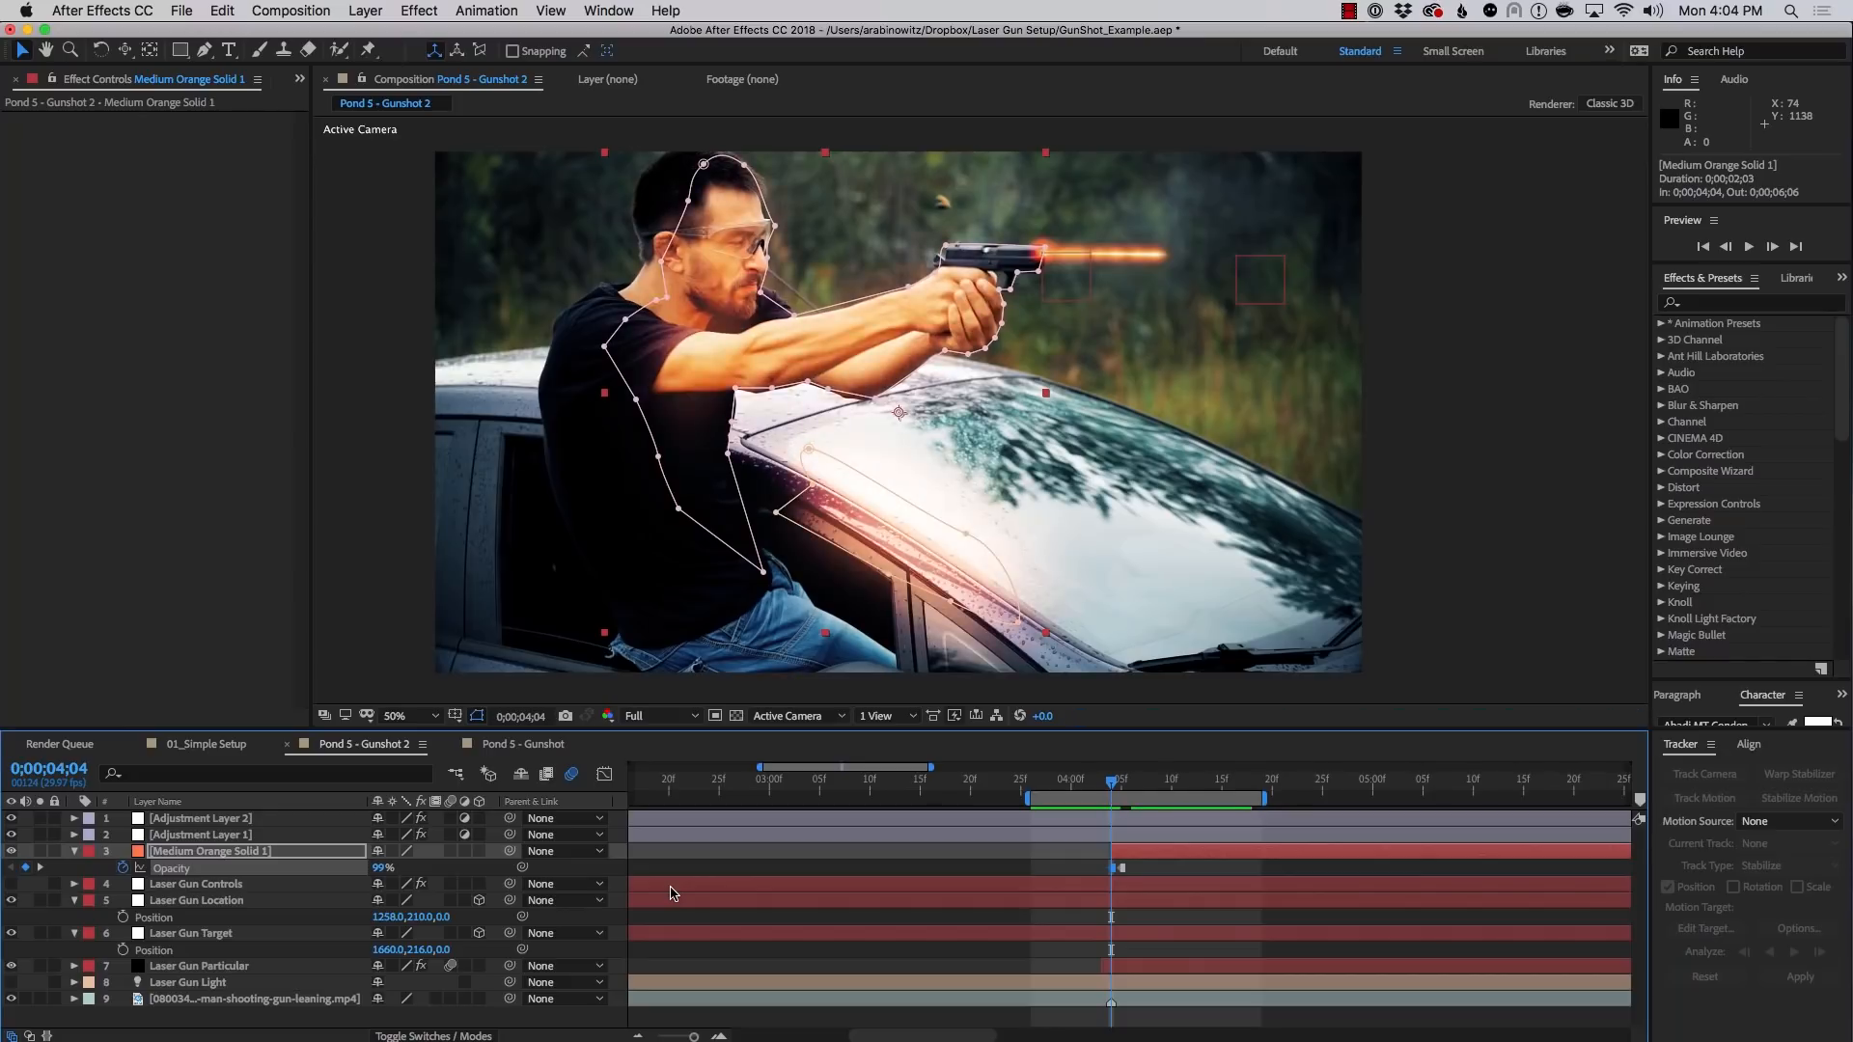
type("30")
key("Return")
key("space")
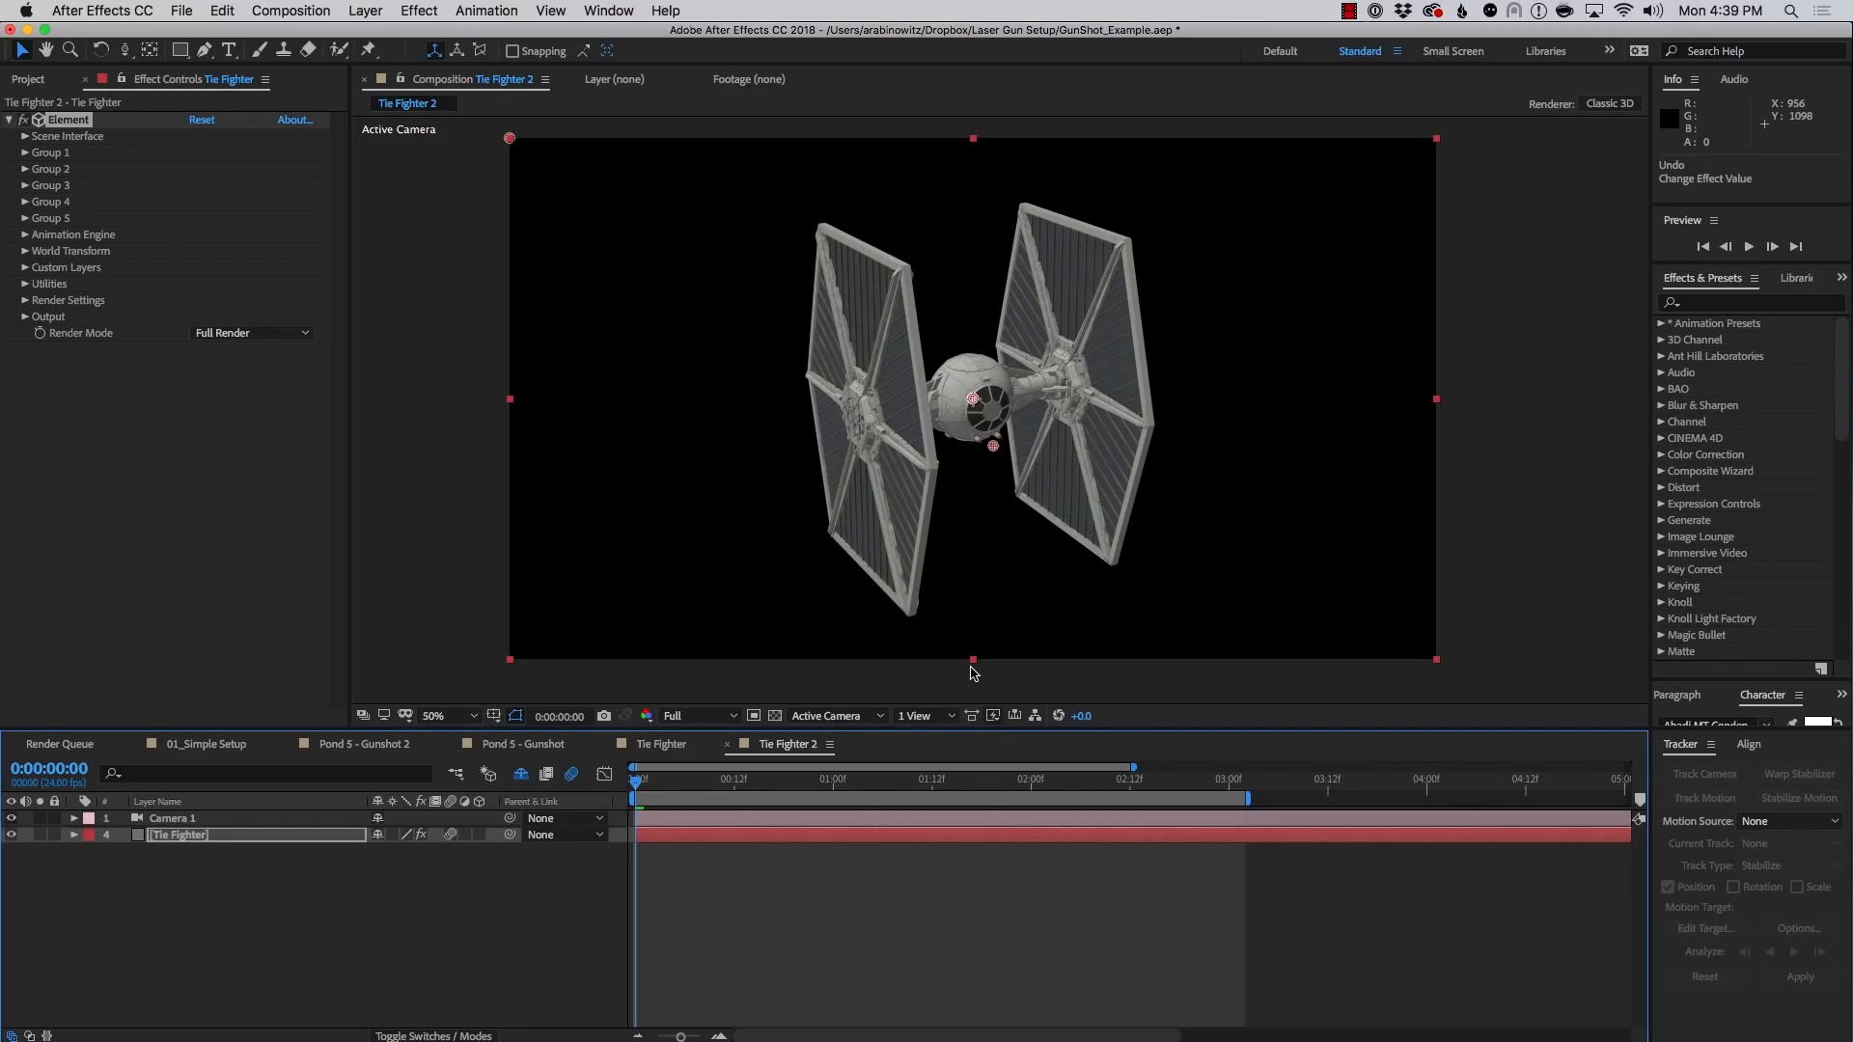
Create a group null for Group 1 in the Tie Fighter layer's Element effect
left_click(193, 834)
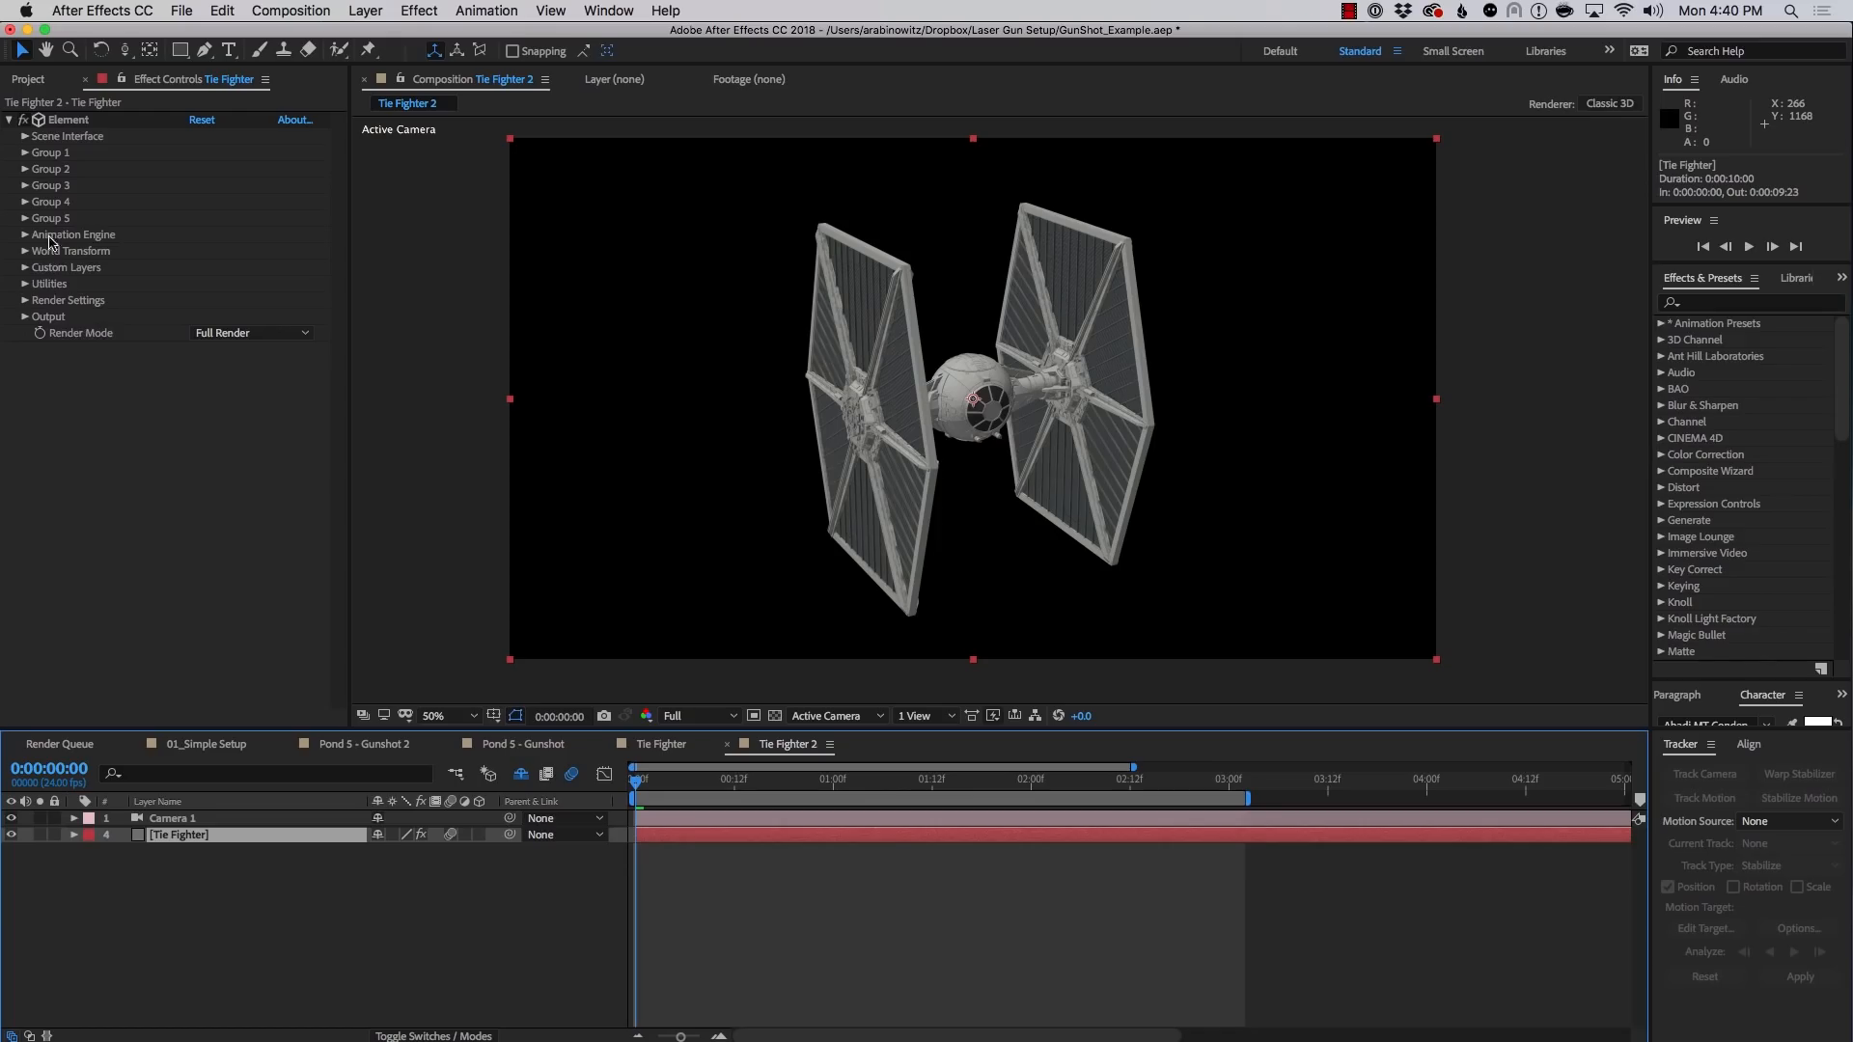
left_click(25, 152)
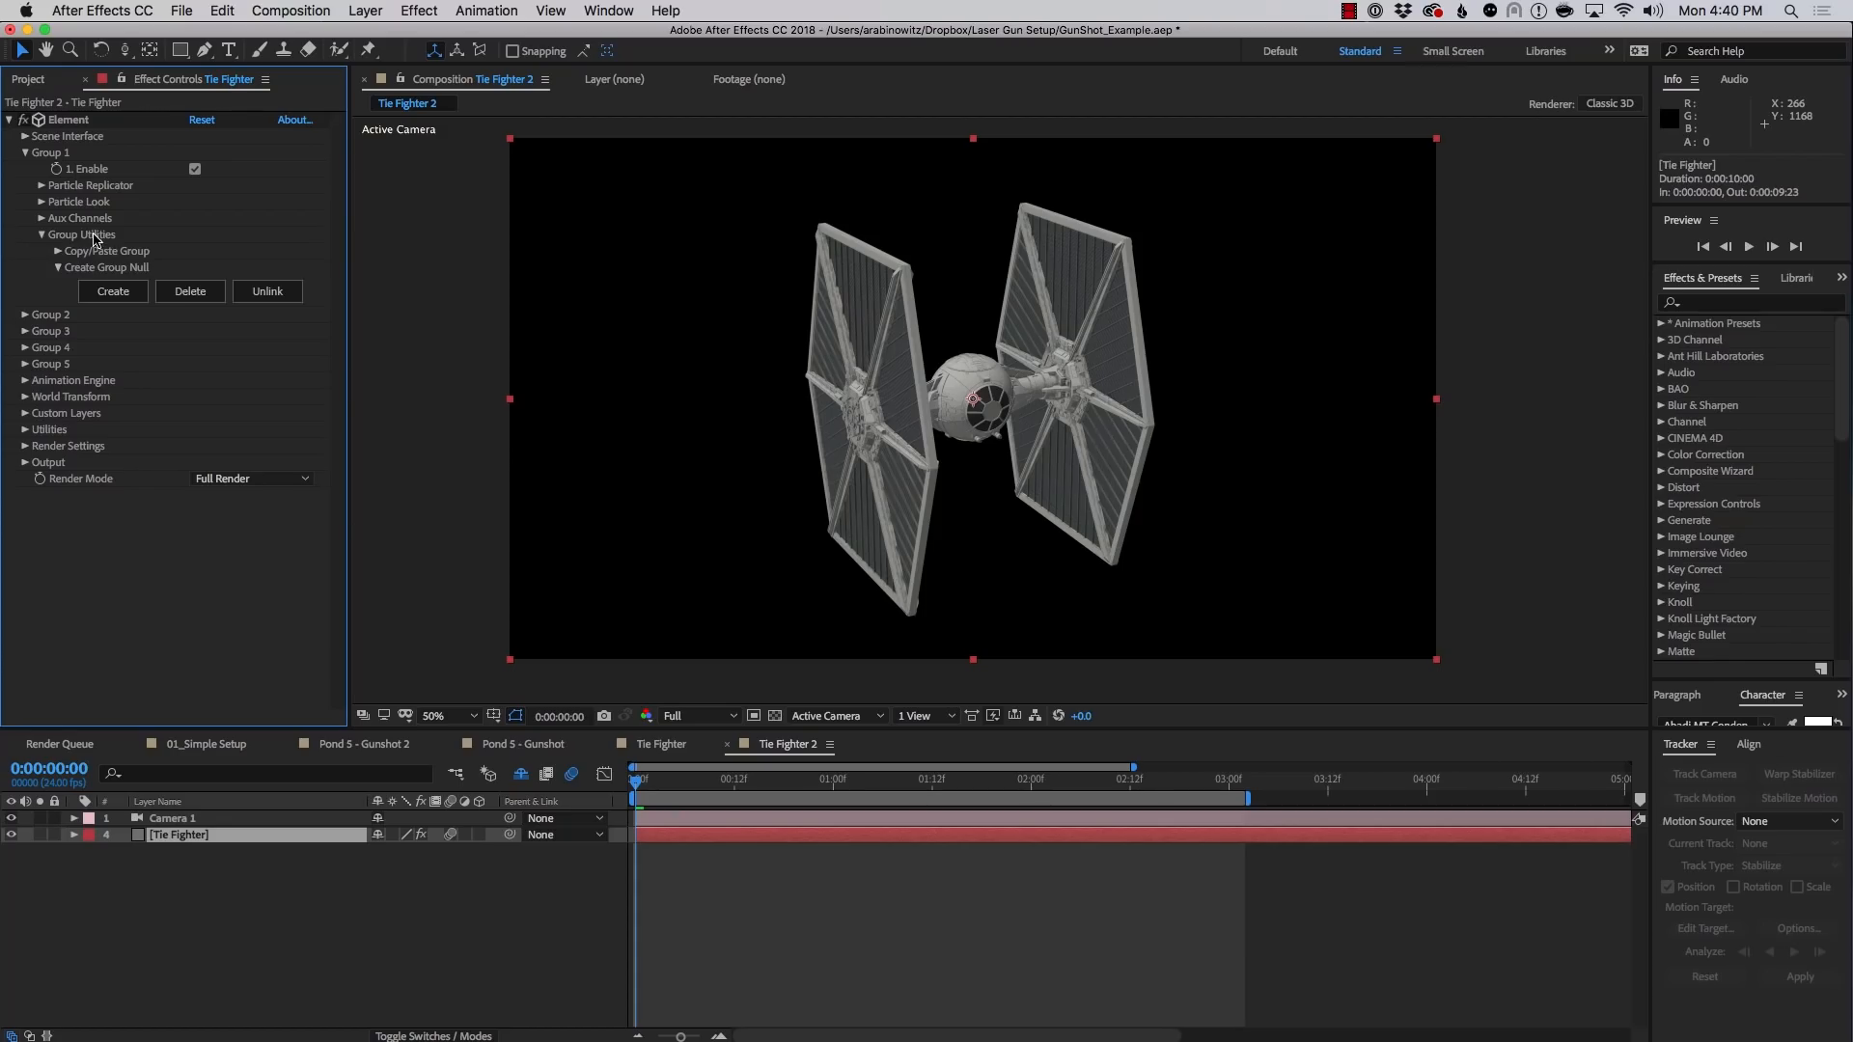
left_click(113, 290)
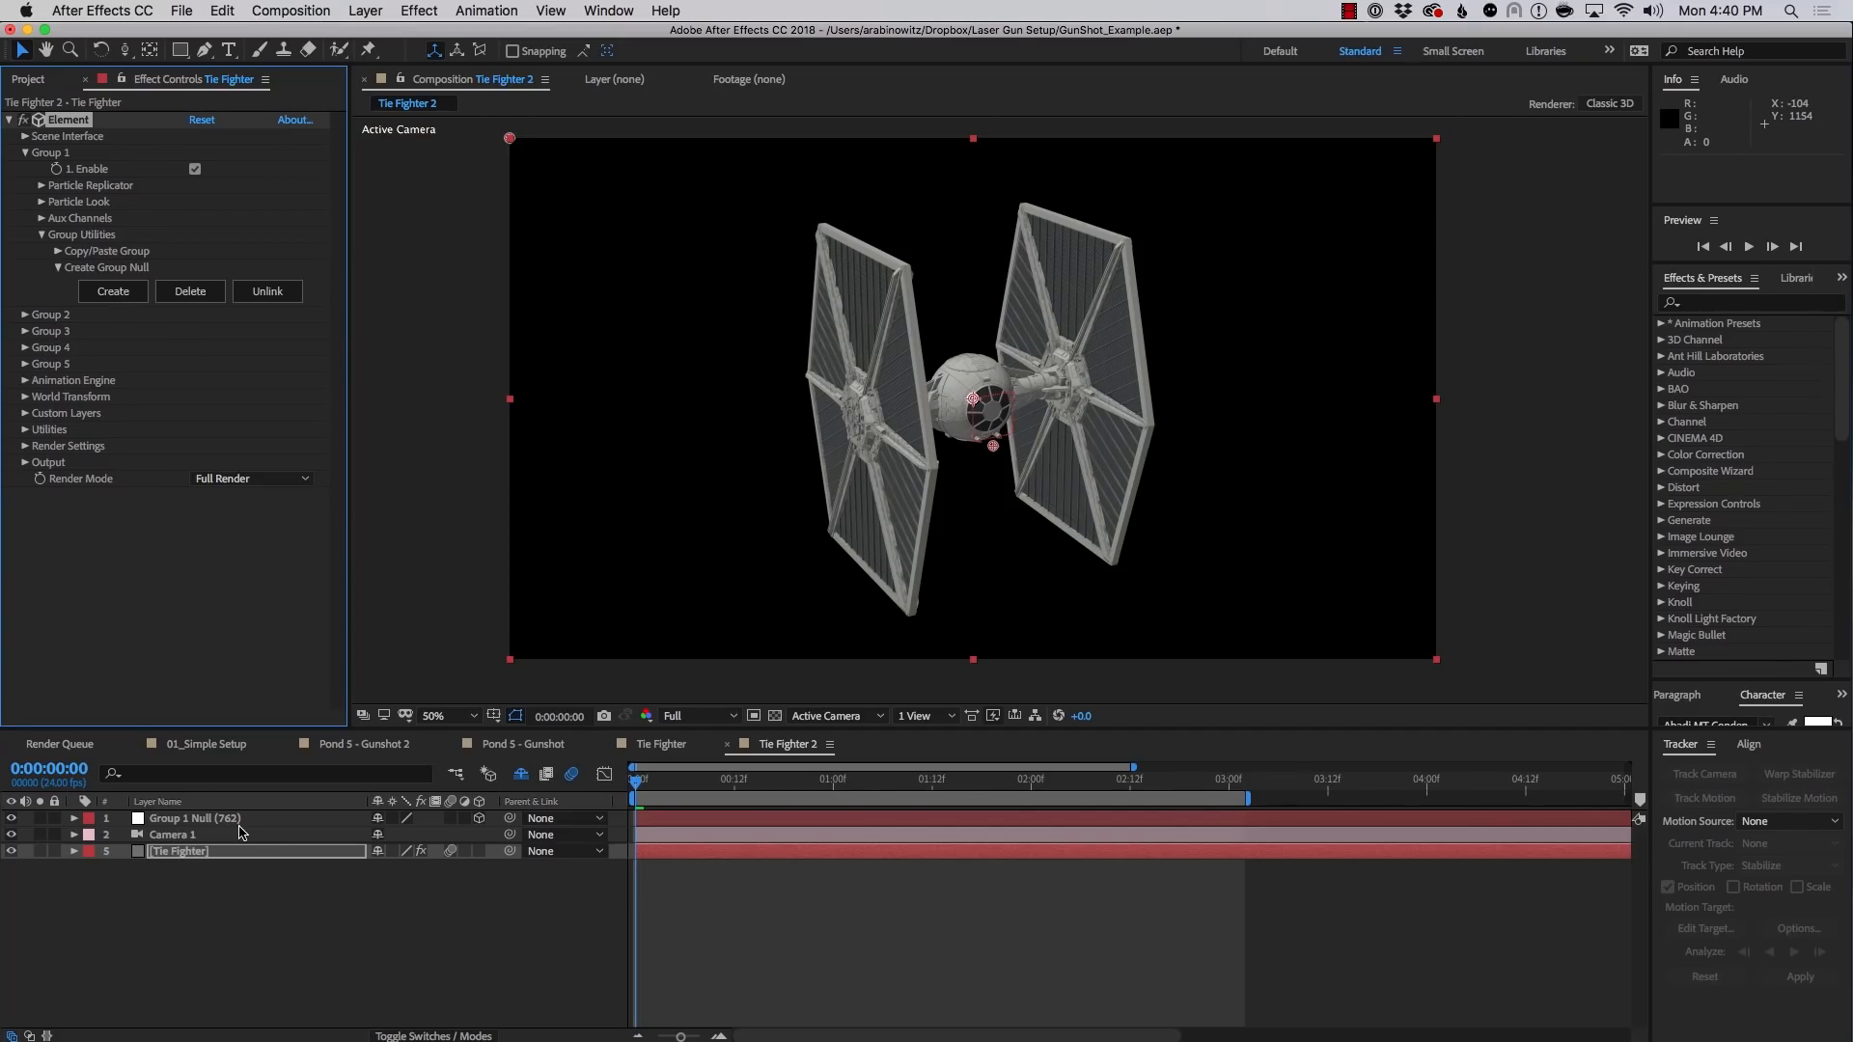
Test the Group 1 null by setting its X Rotation to -36°
left_click(240, 832)
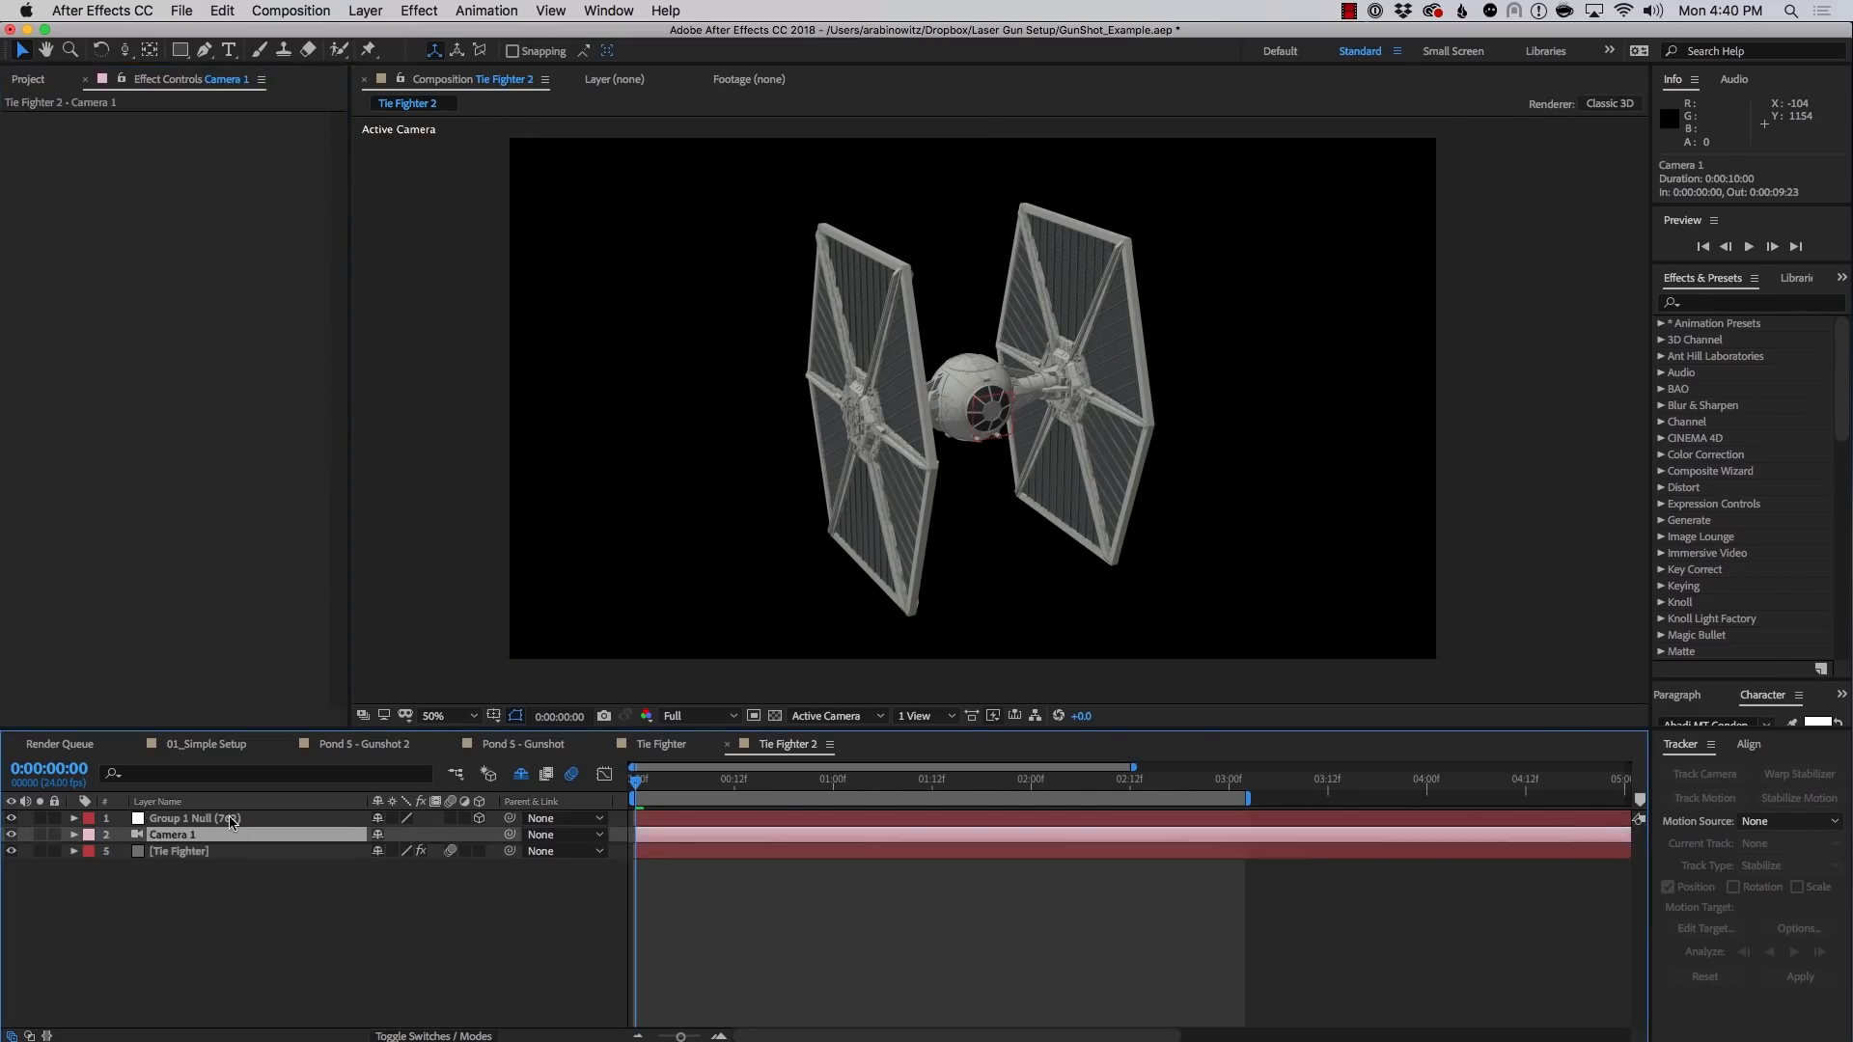
left_click(232, 819)
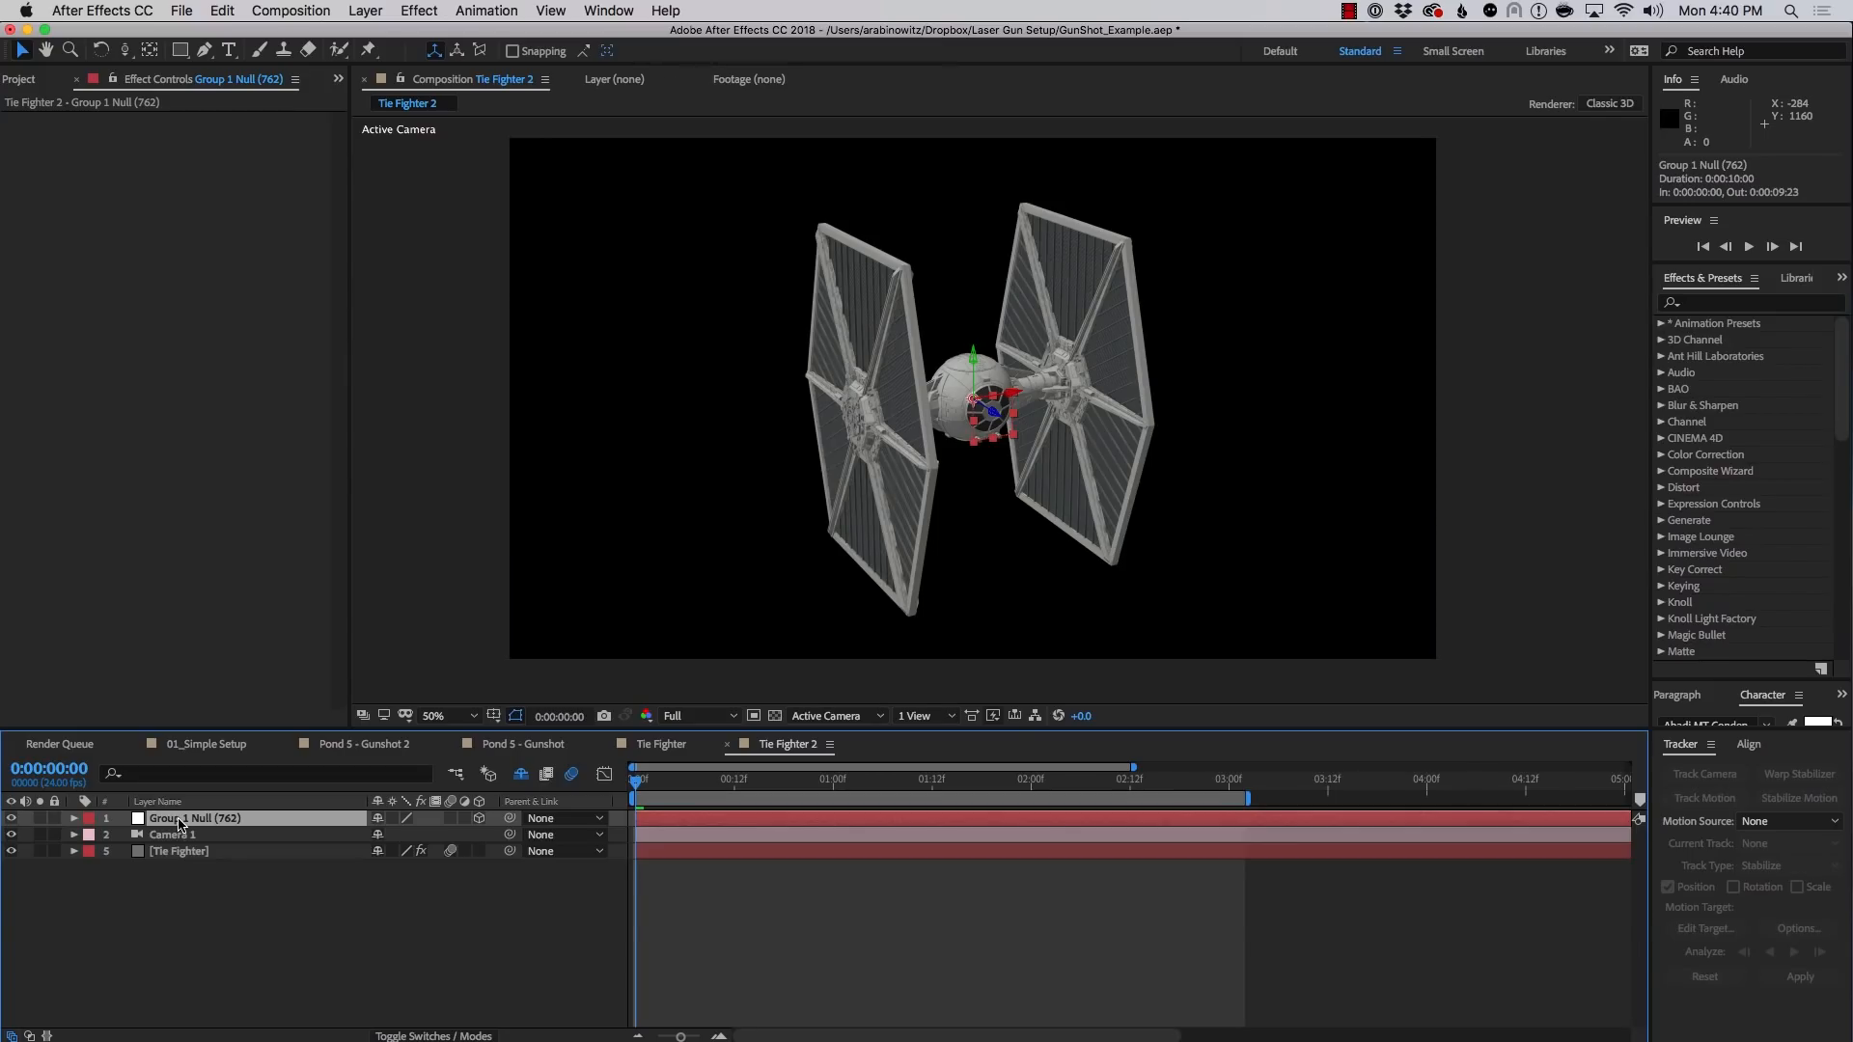
key("r")
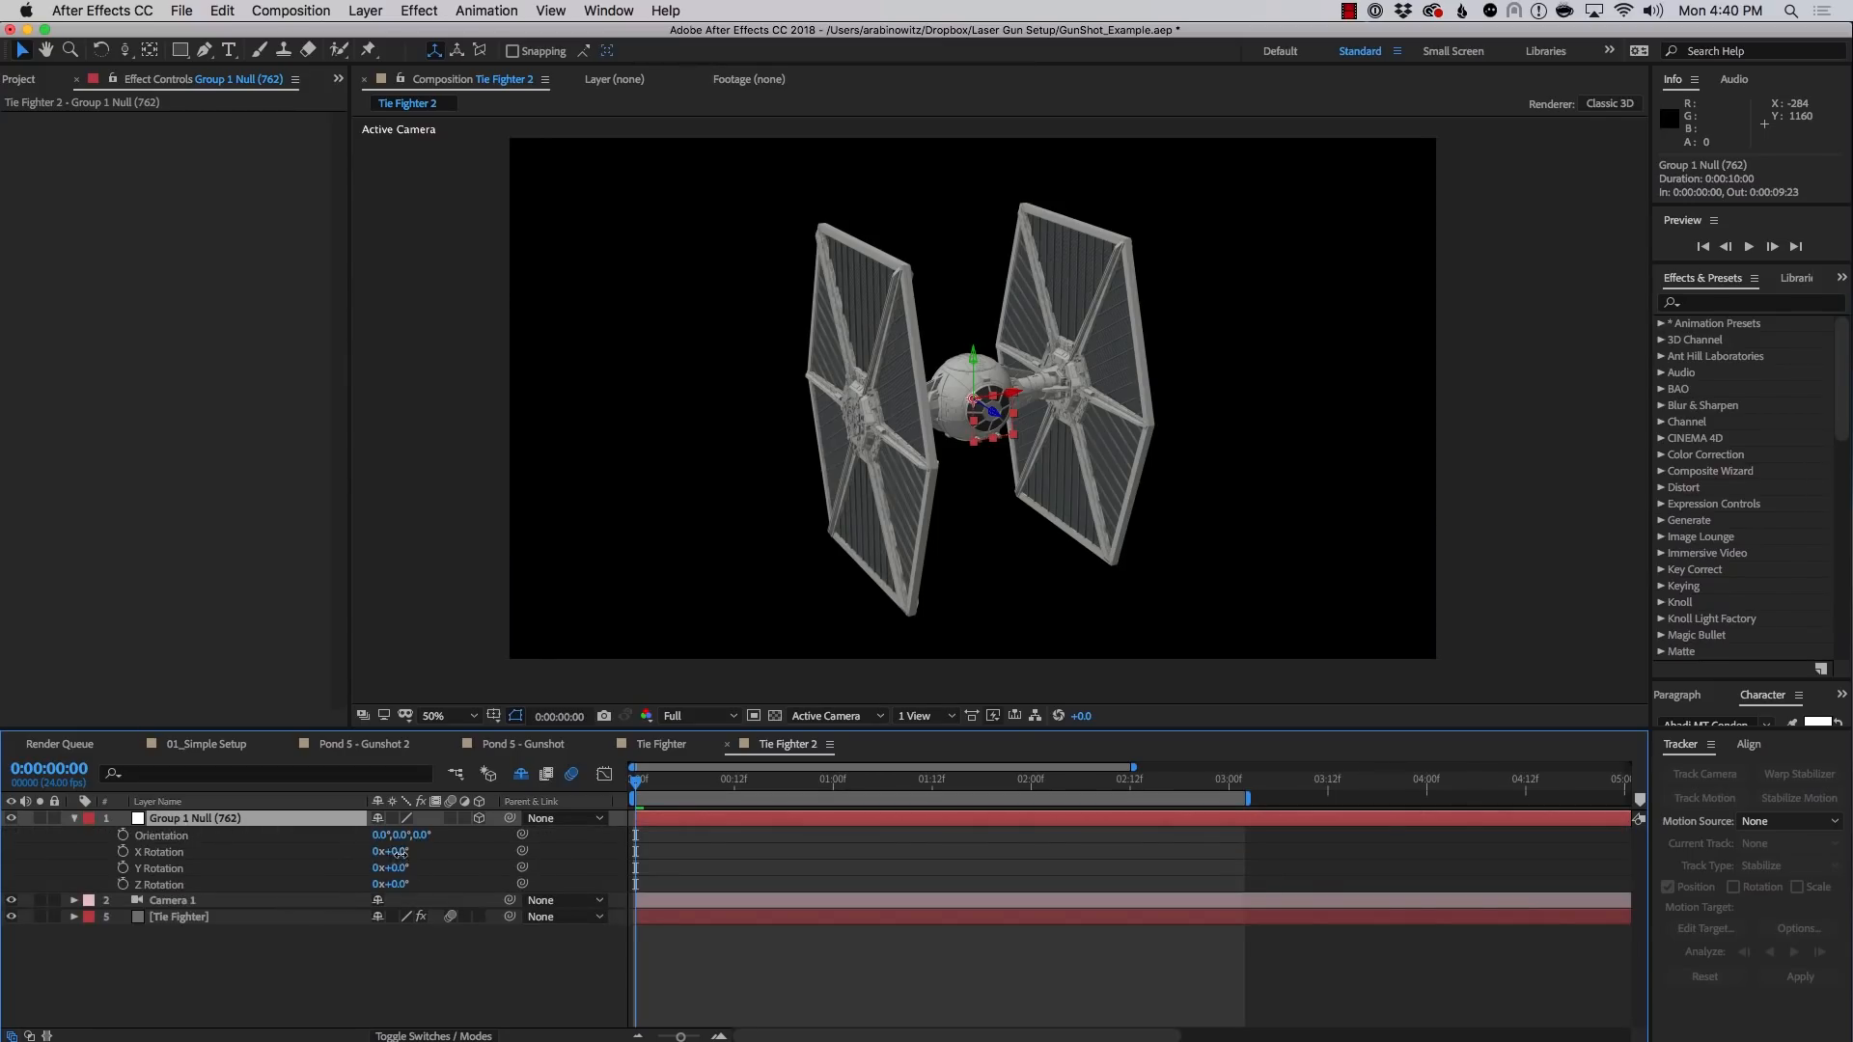
left_click_drag(400, 853, 348, 878)
left_click(247, 933)
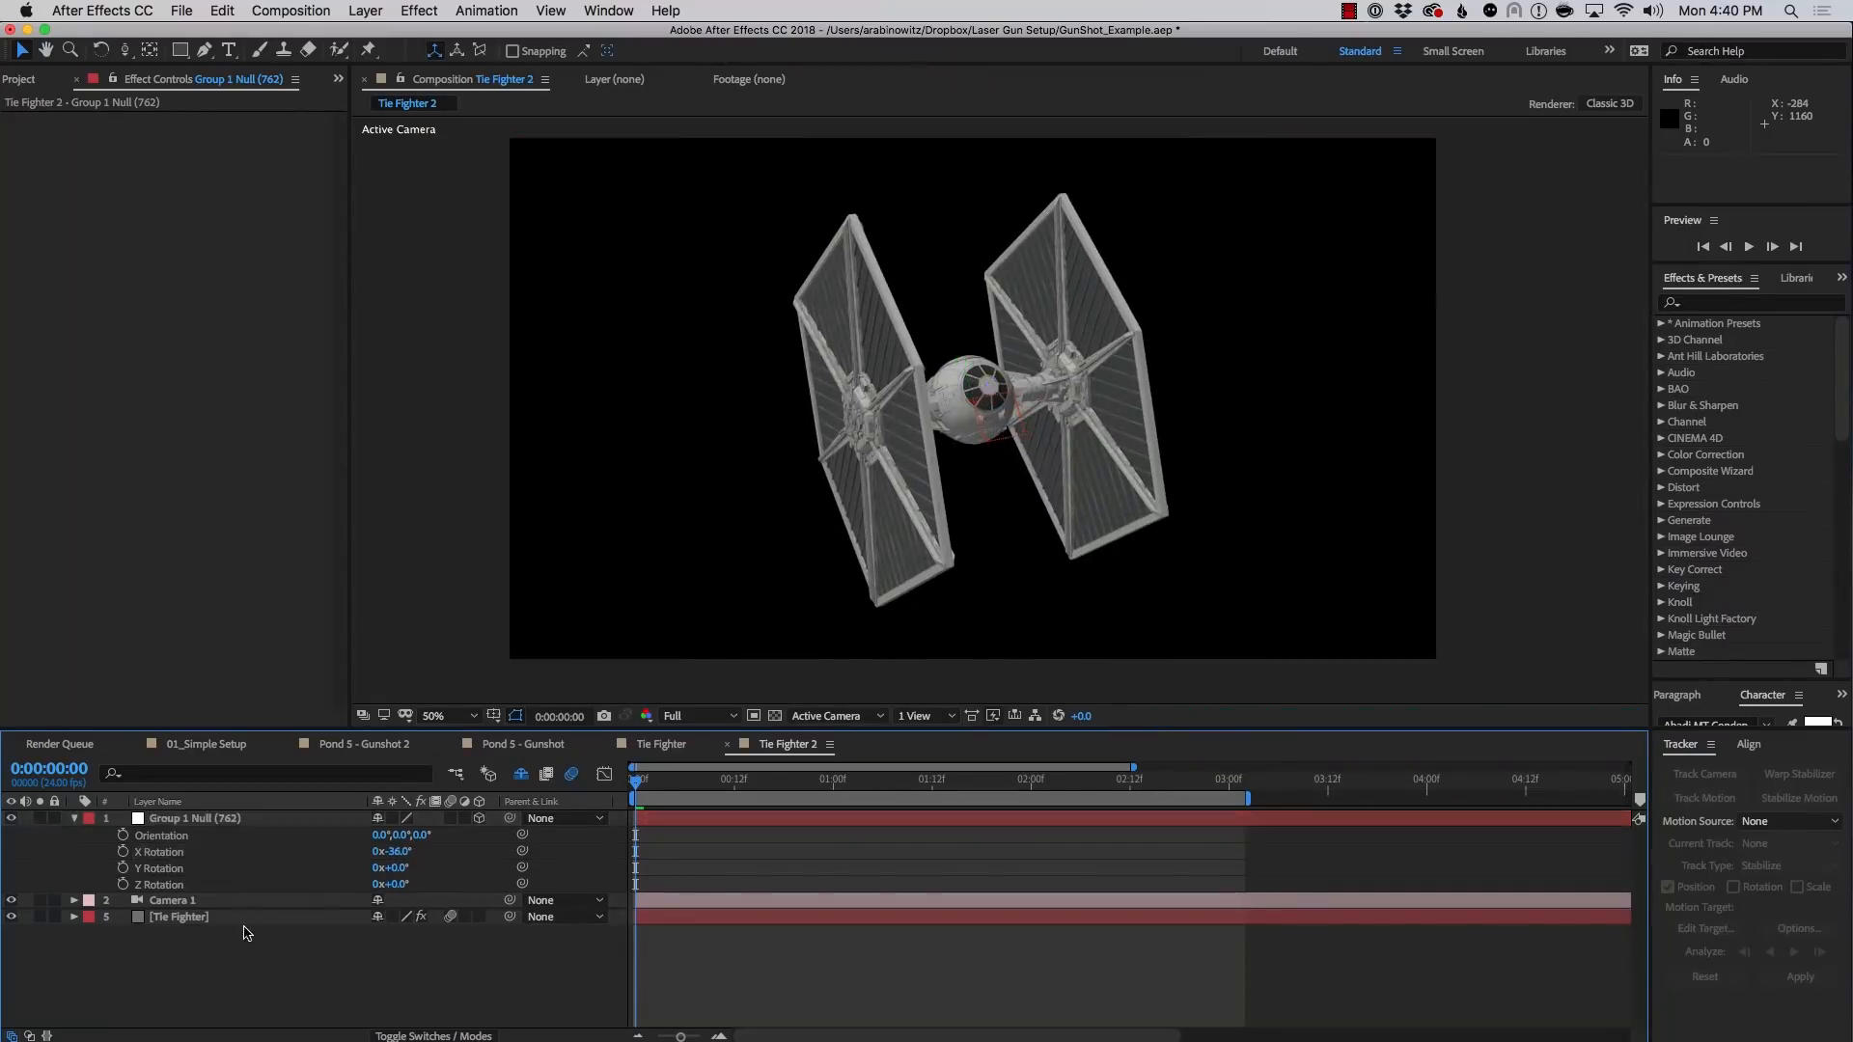
Inspect the expressions linking the Tie Fighter layer's Element effect to the Group 1 null, and collapse the layer's properties
left_click(229, 919)
key("e")
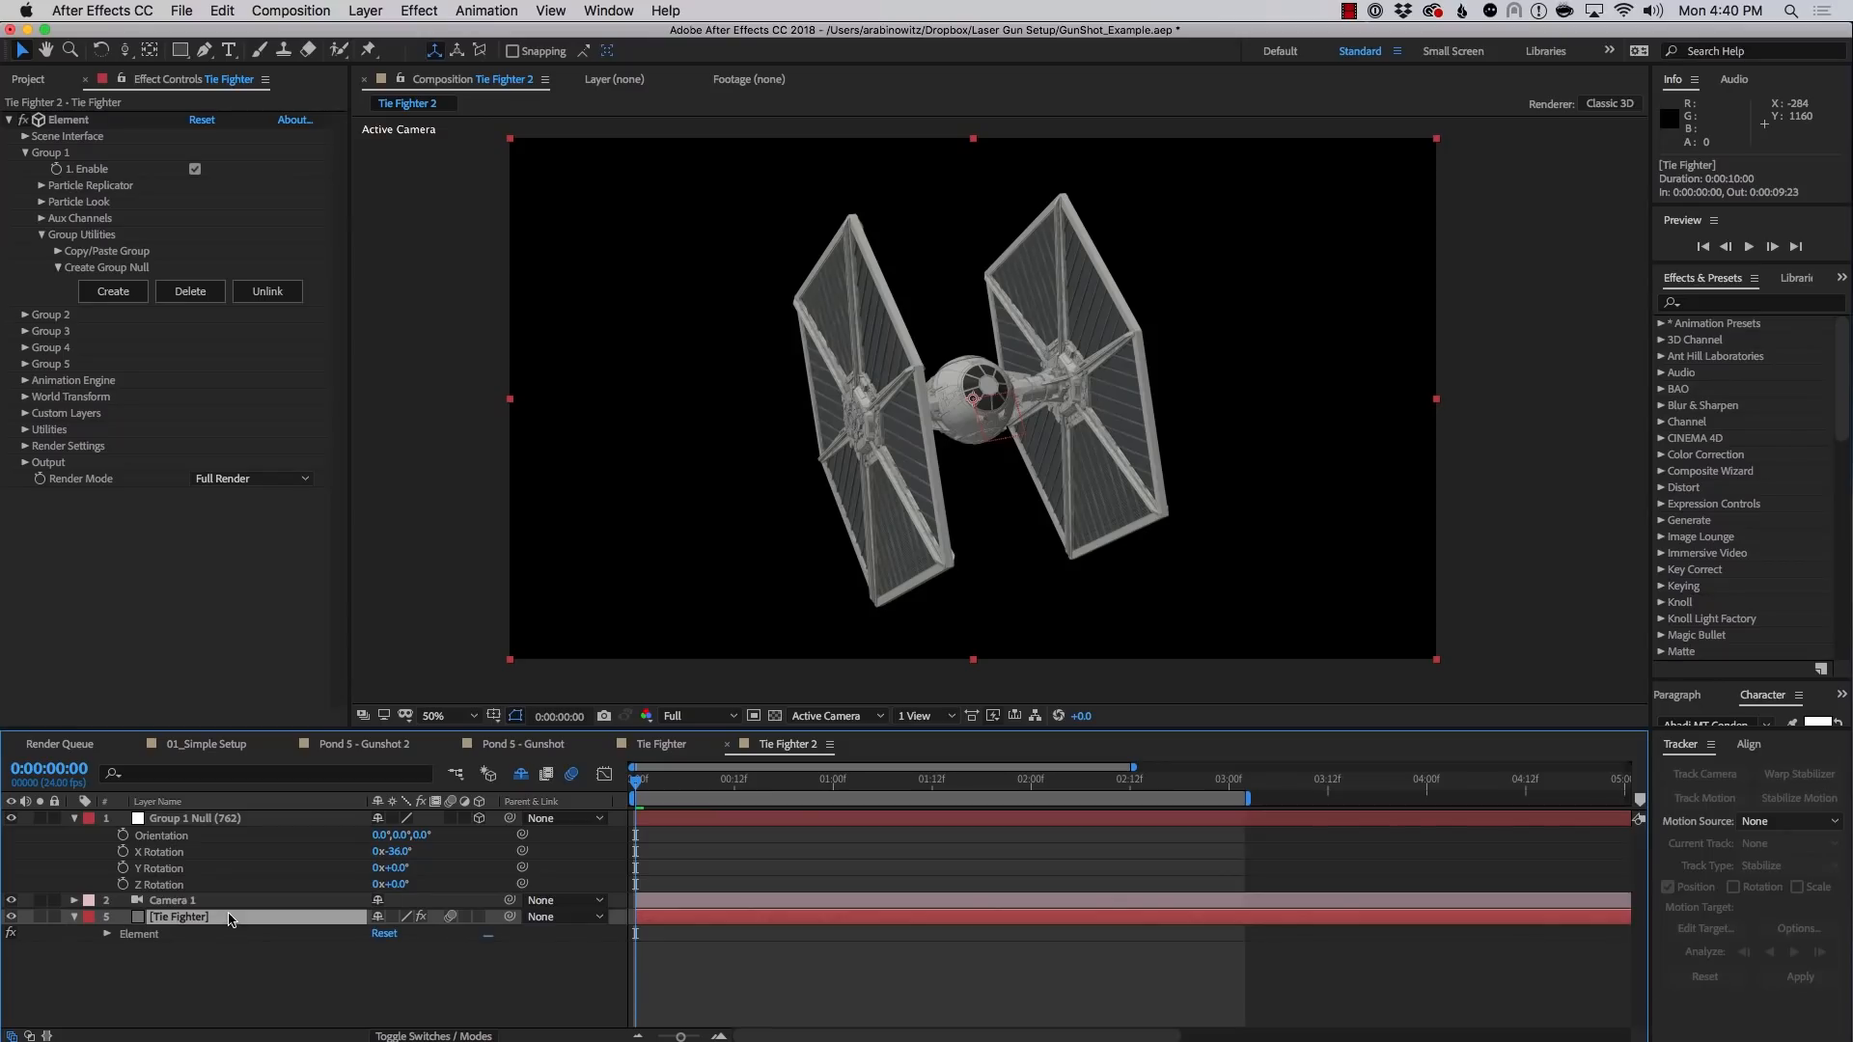
key("e")
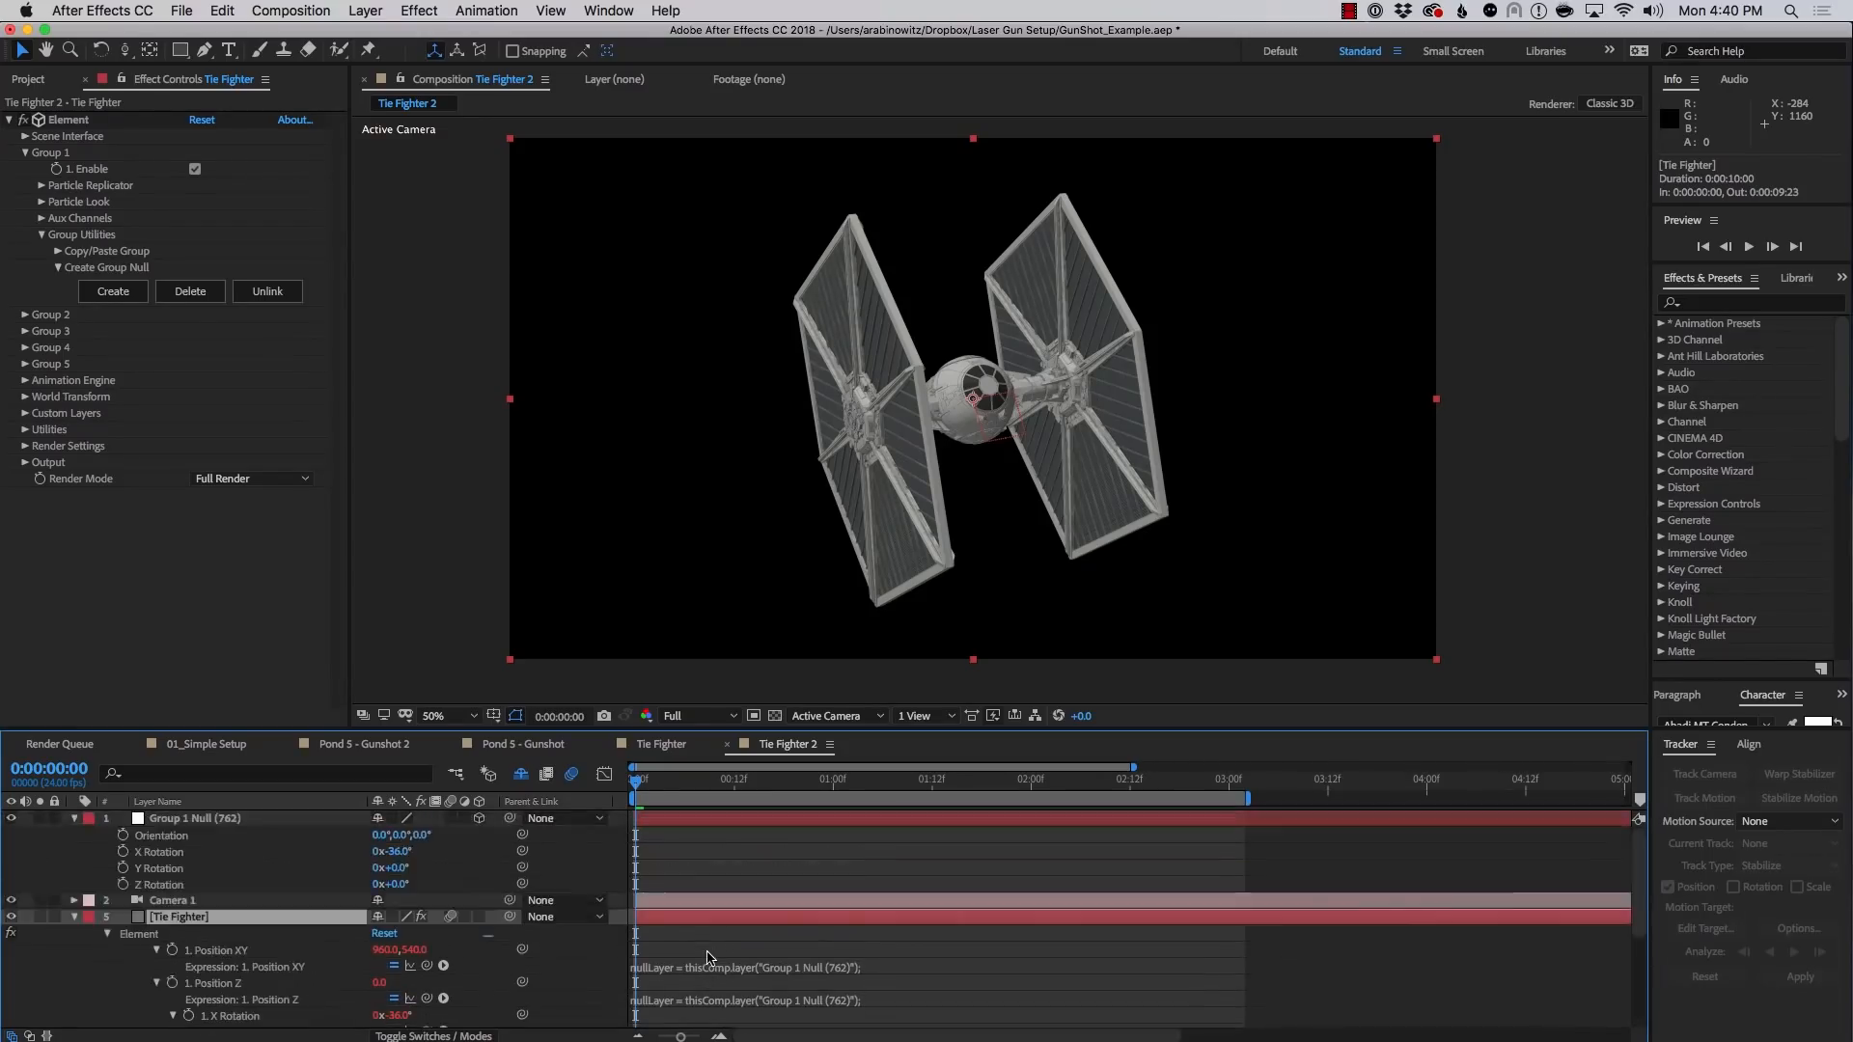
left_click(74, 917)
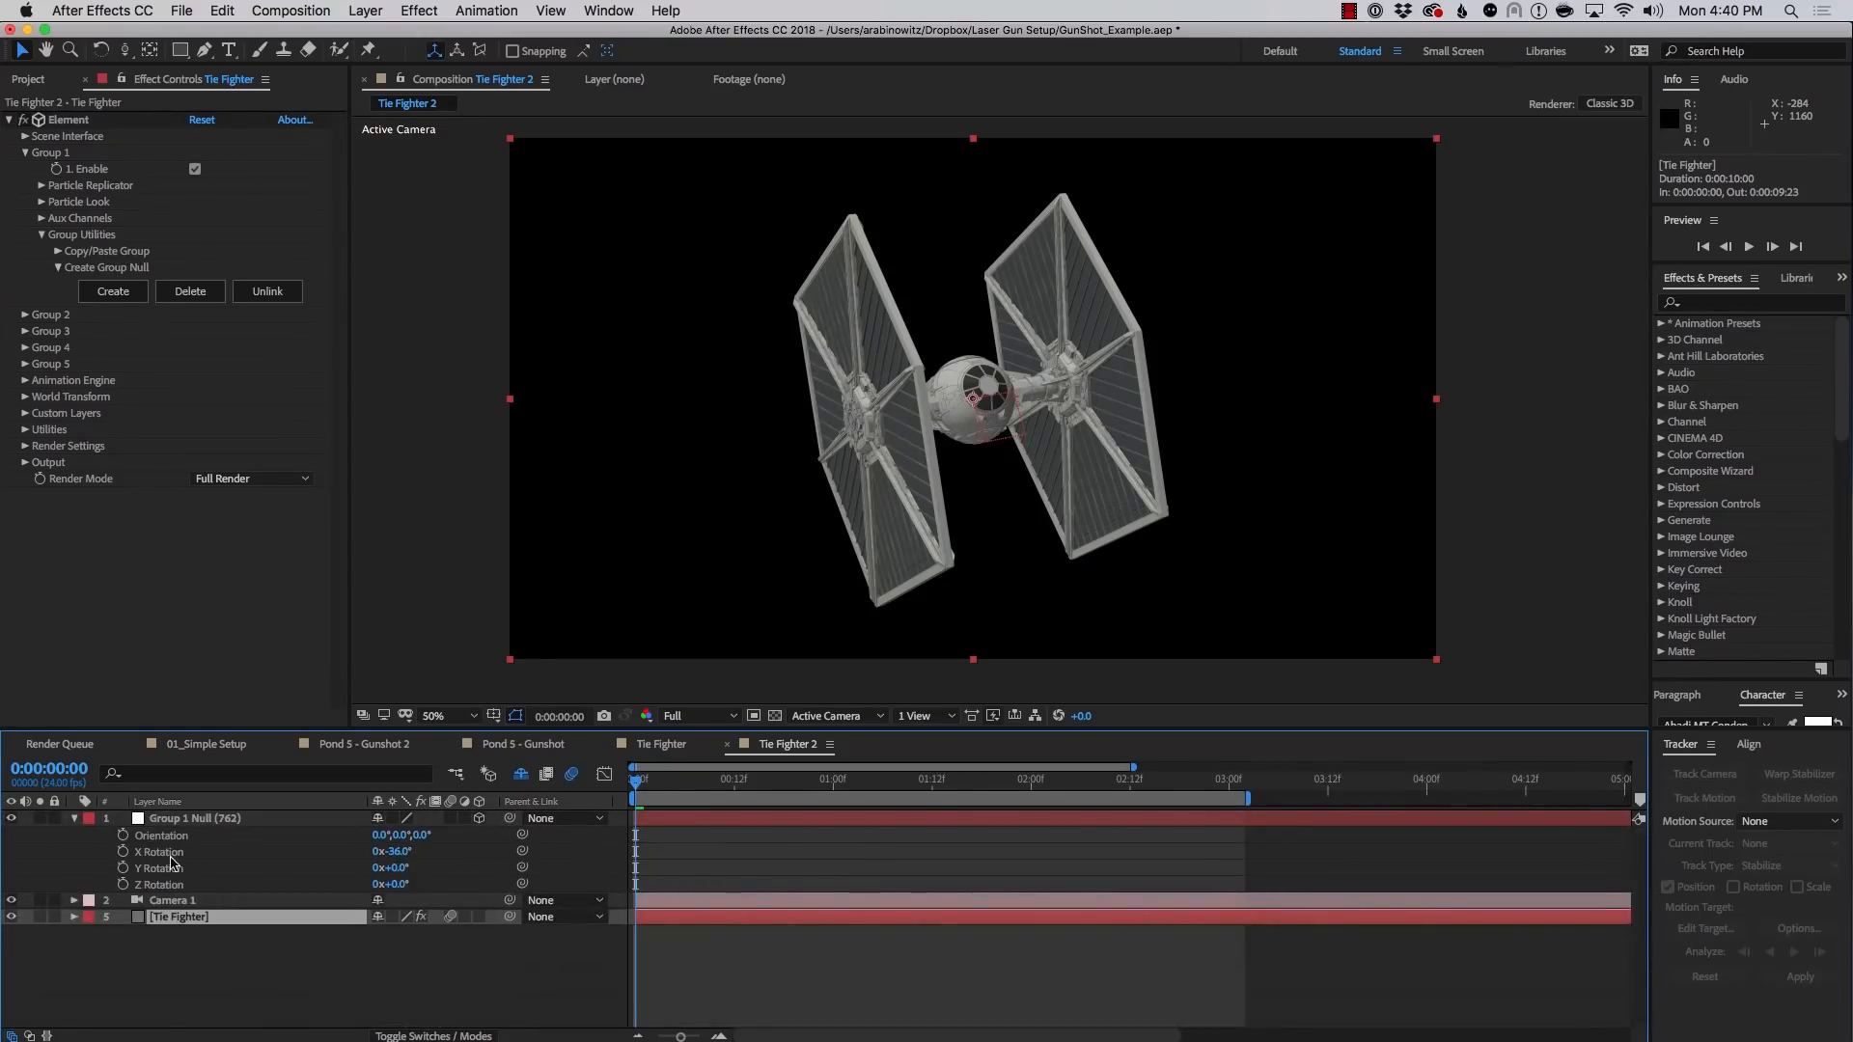
Set the Group 1 null's X Rotation to 0°
left_click(401, 852)
type("0")
key("Return")
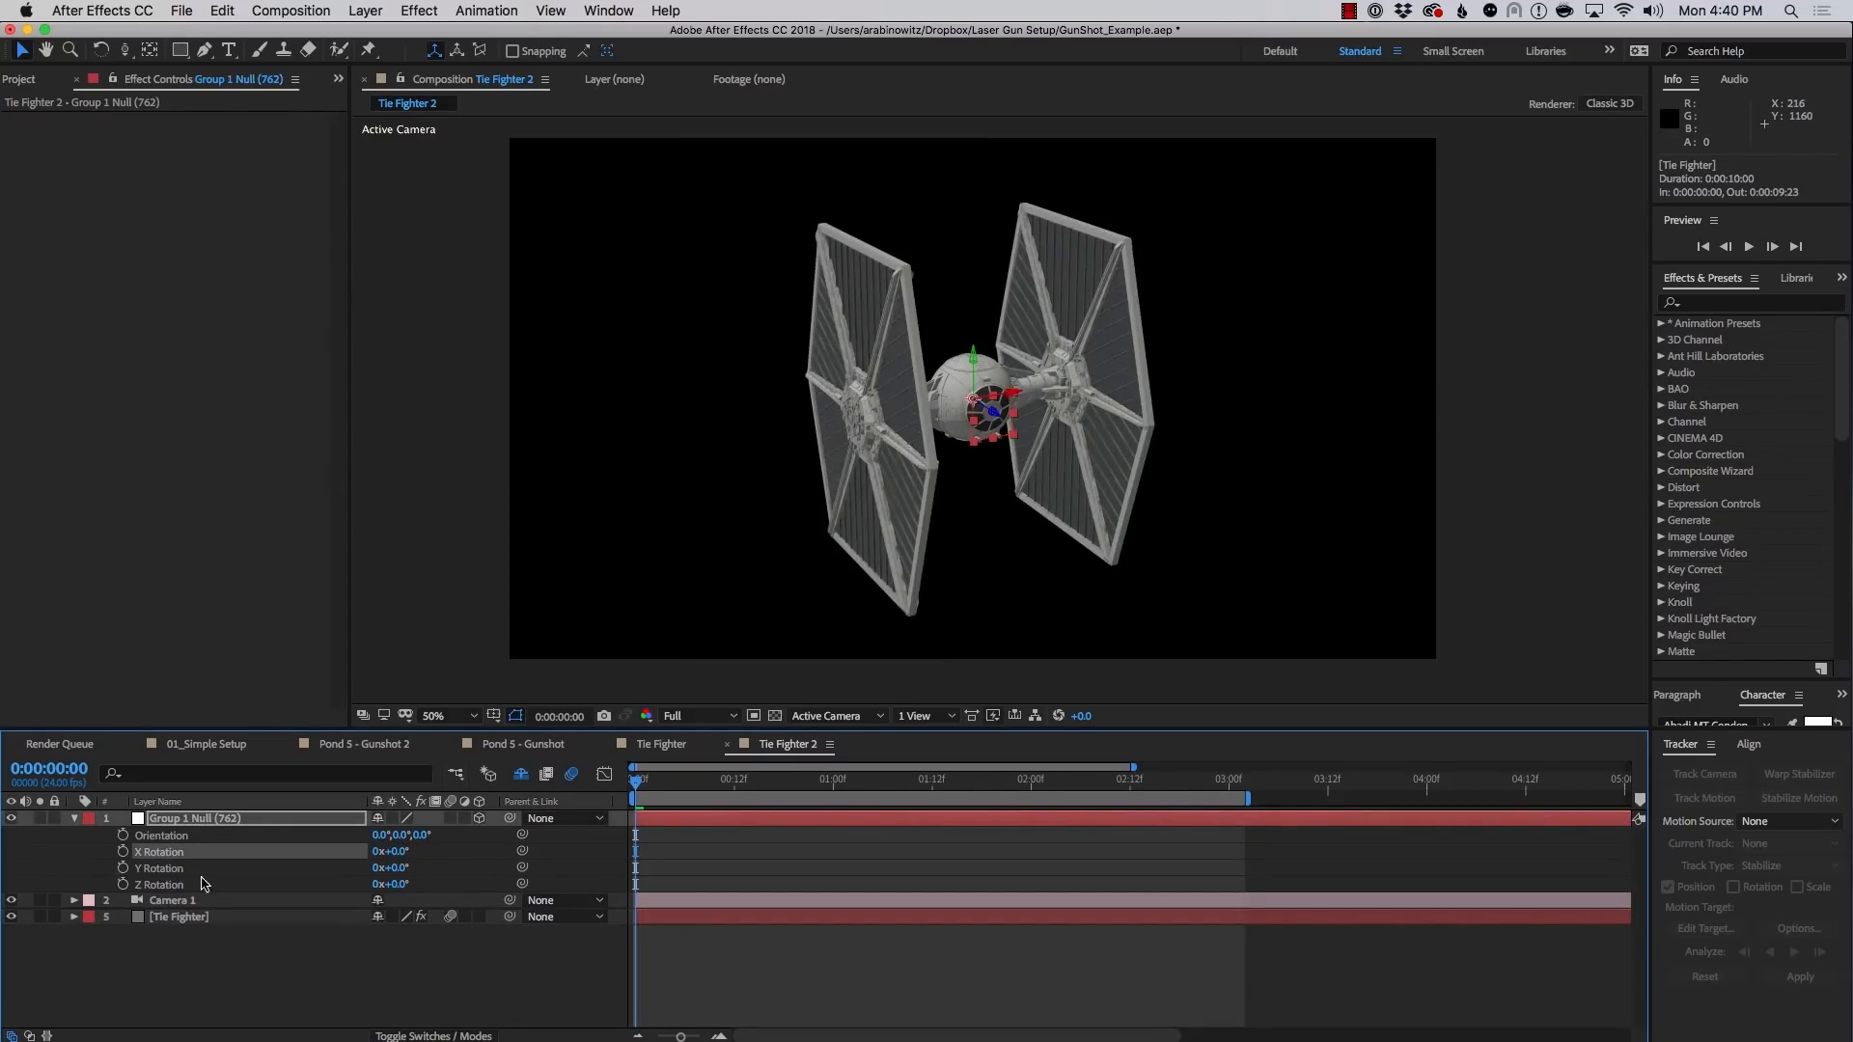
Generate a 3D position null from the Tie Fighter's Element effect at 2D position 975.5,628.5, on the left cannon tip beneath the cockpit
left_click(193, 917)
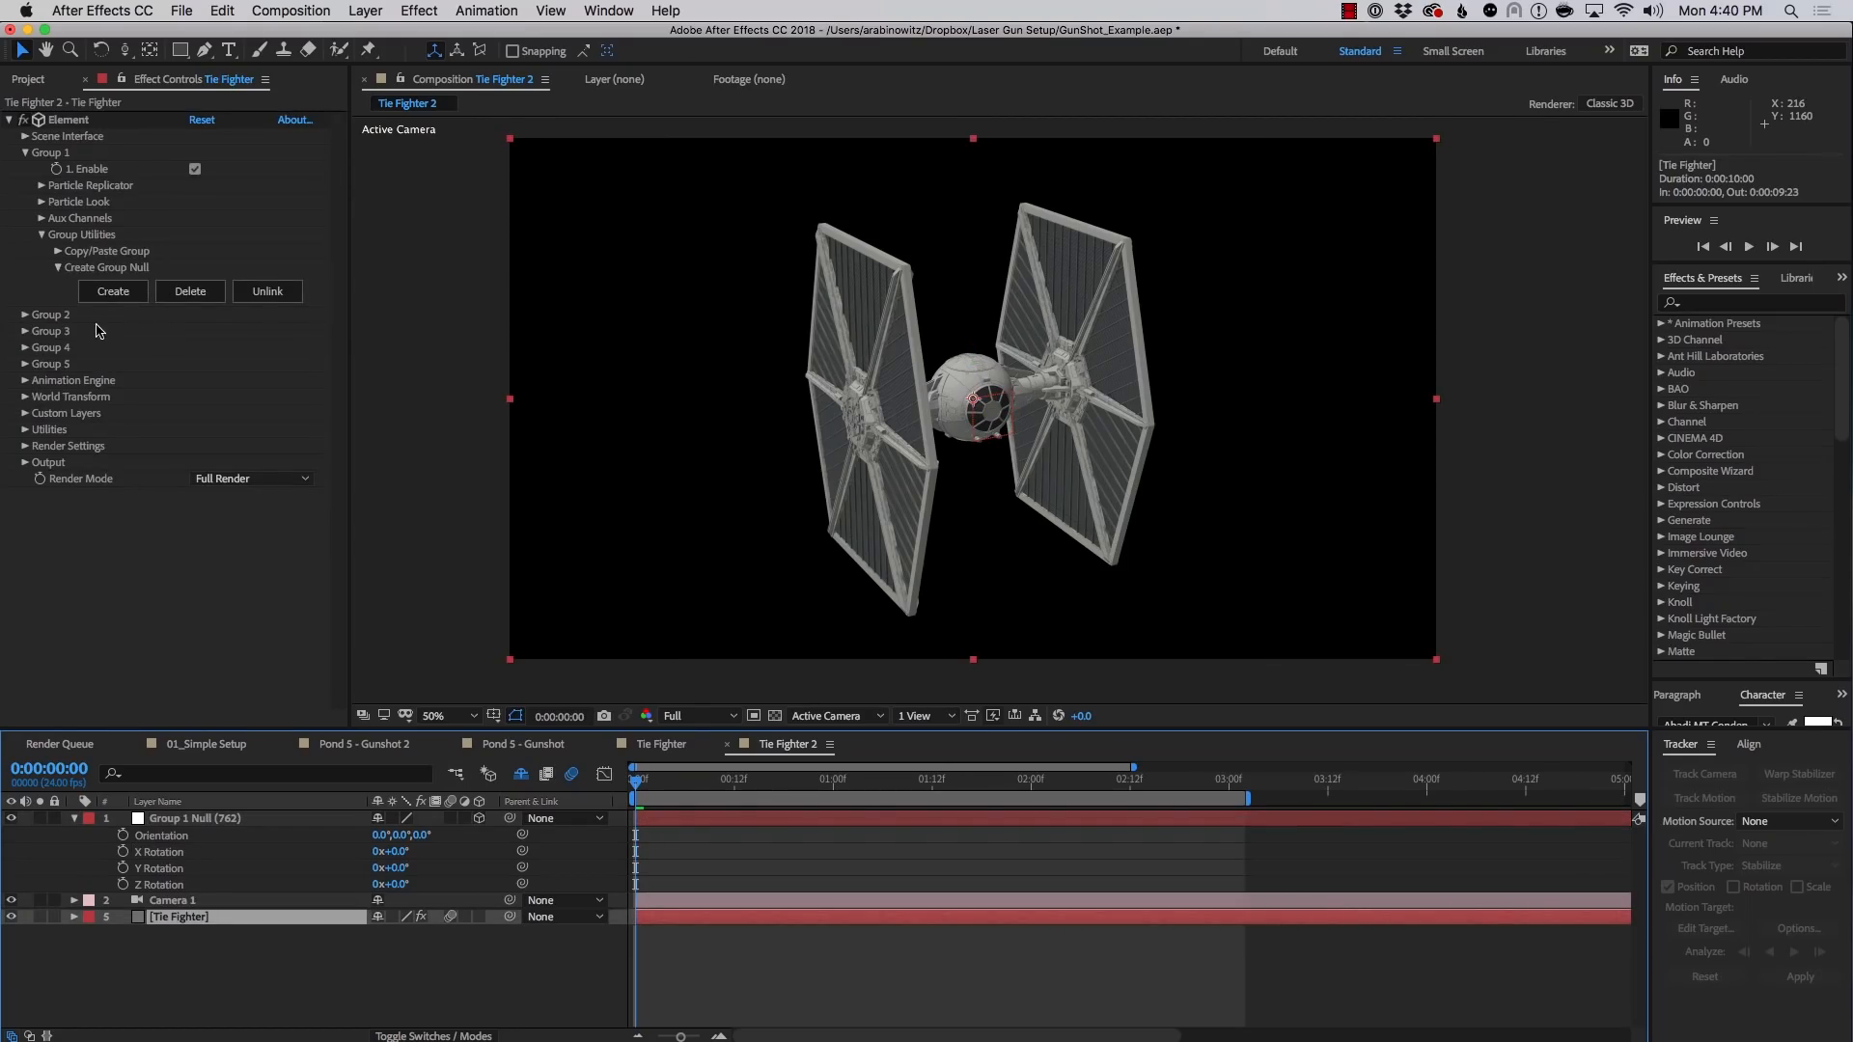
left_click(26, 430)
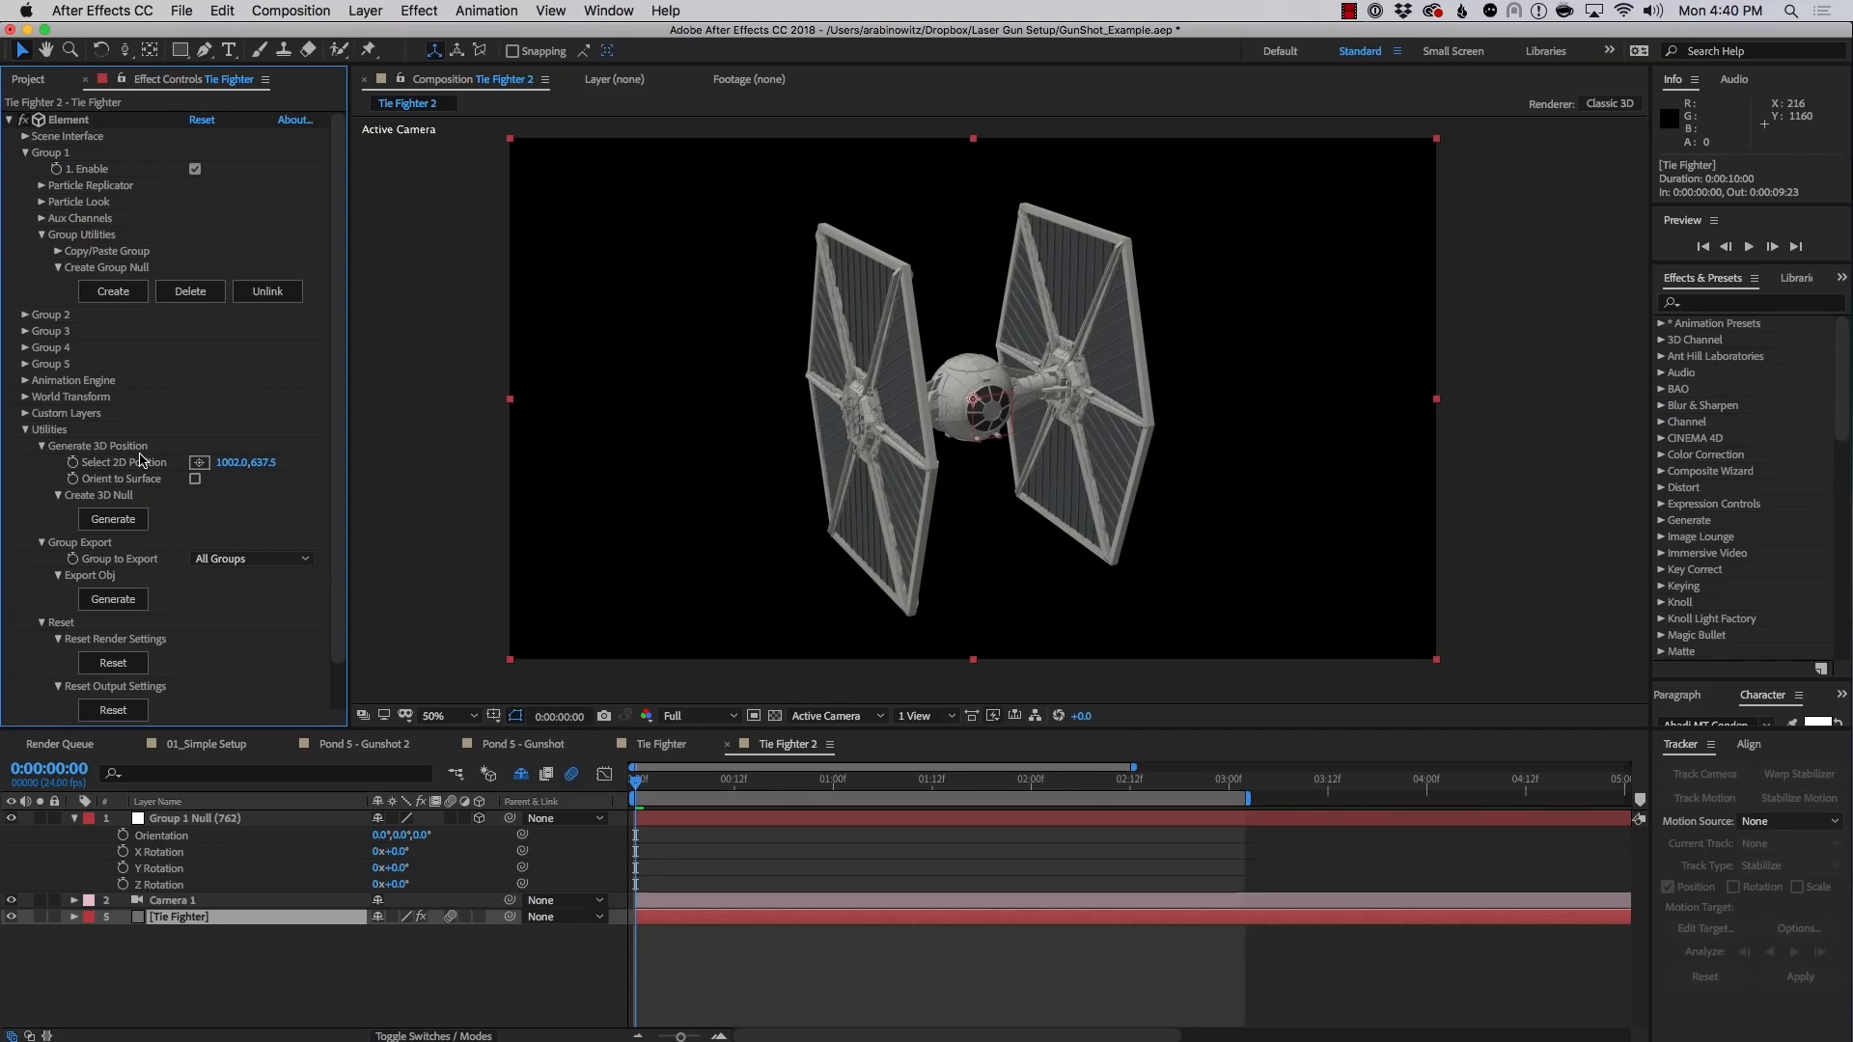
left_click(202, 465)
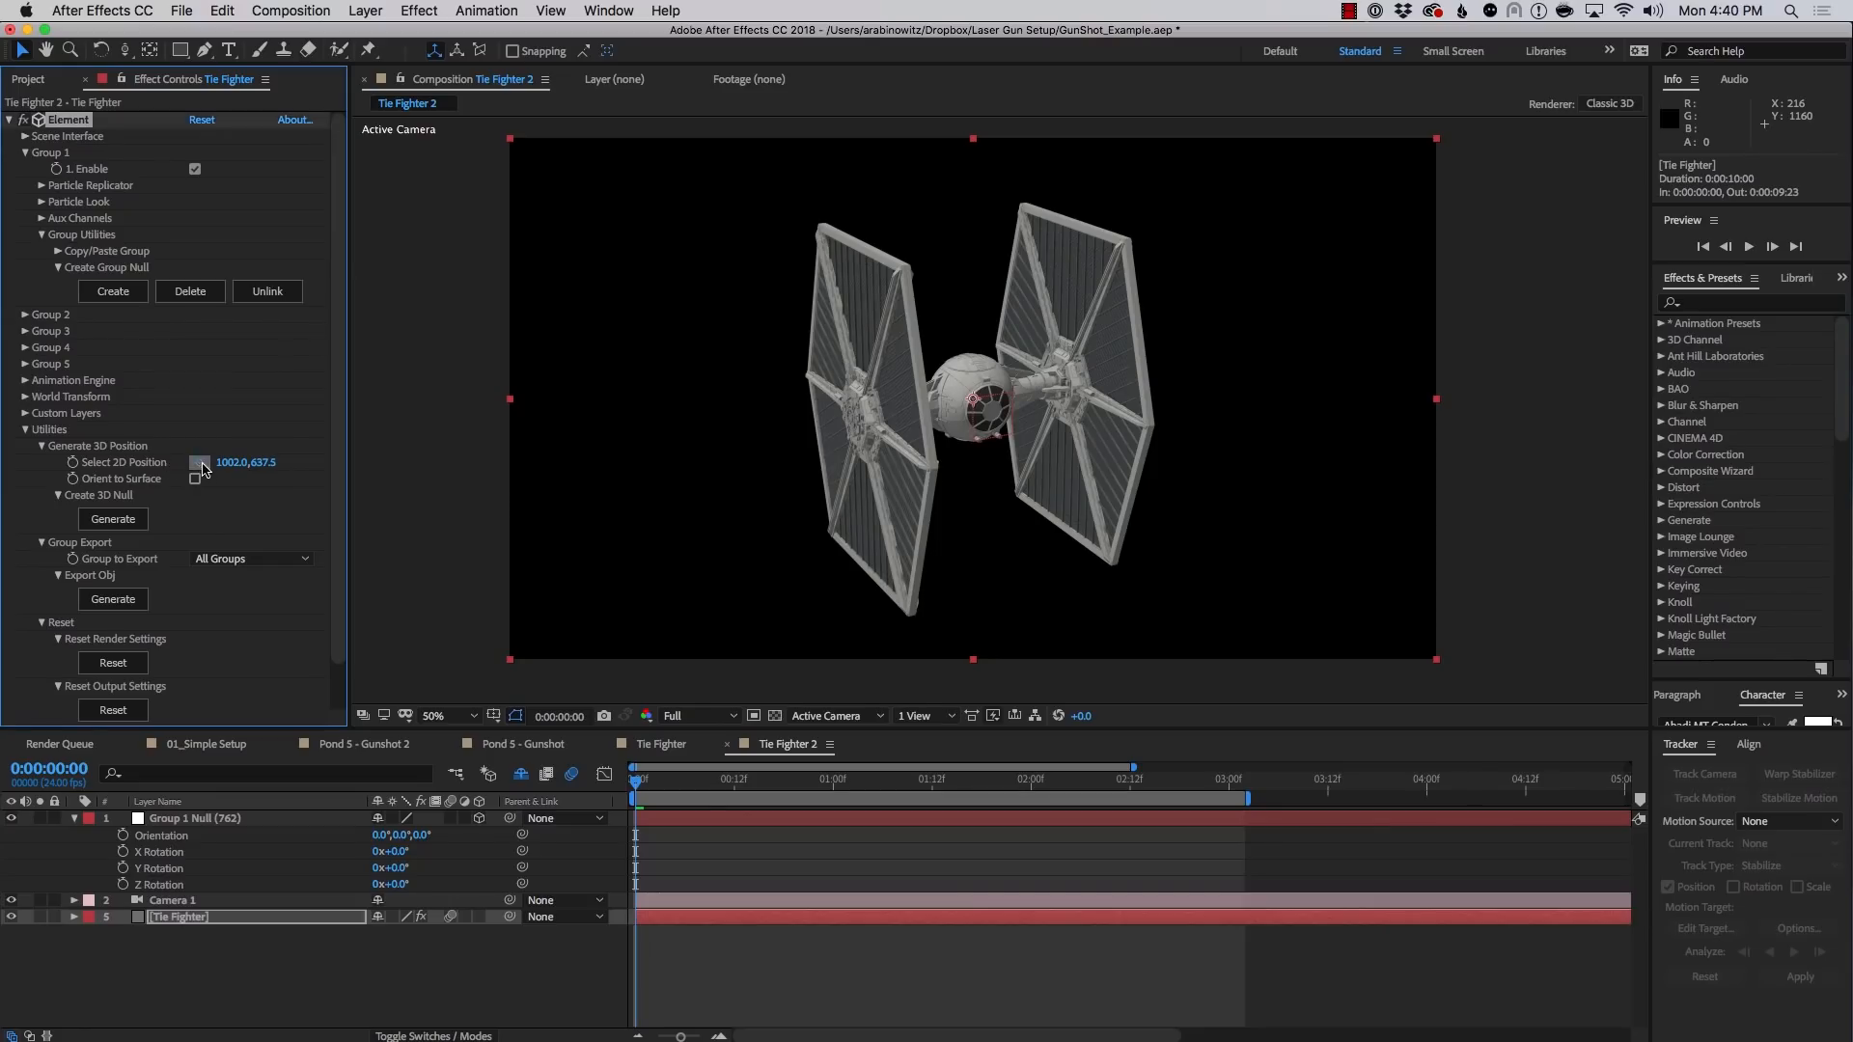
left_click(979, 440)
scroll(981, 442, "up", 4)
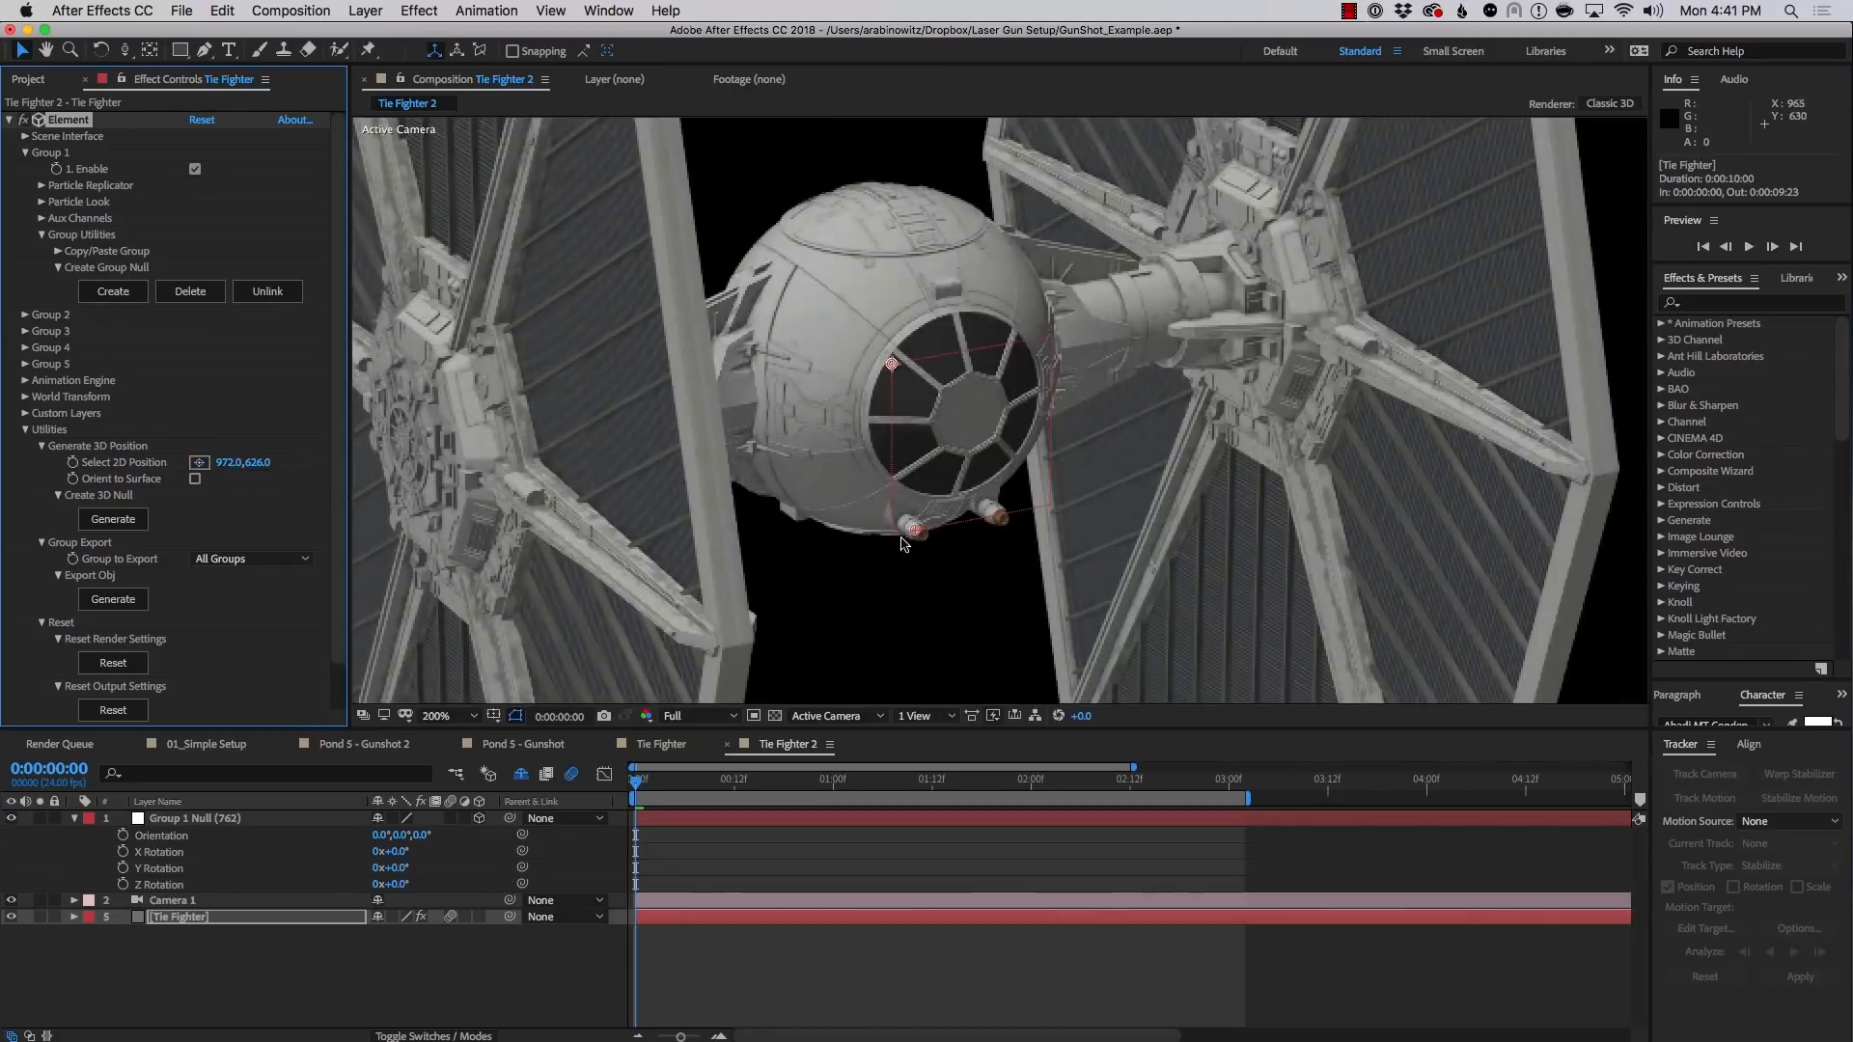
left_click_drag(914, 535, 919, 540)
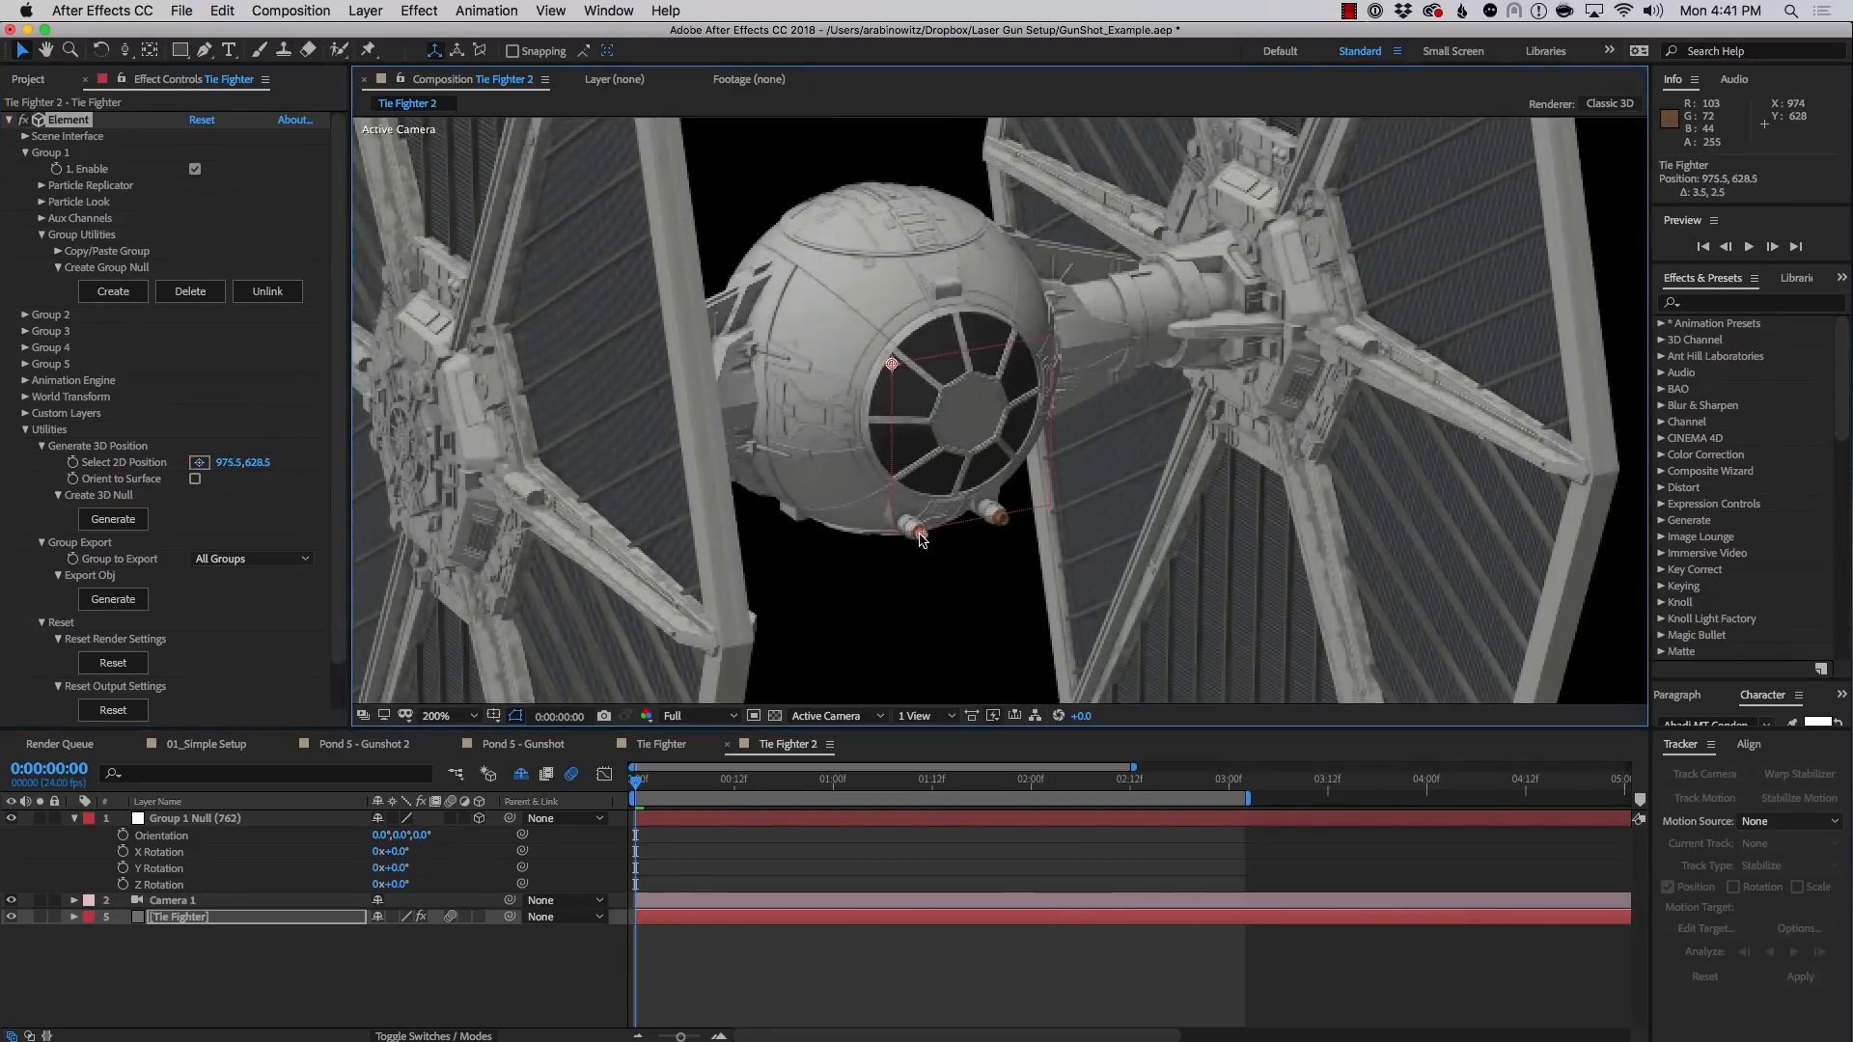
left_click(138, 521)
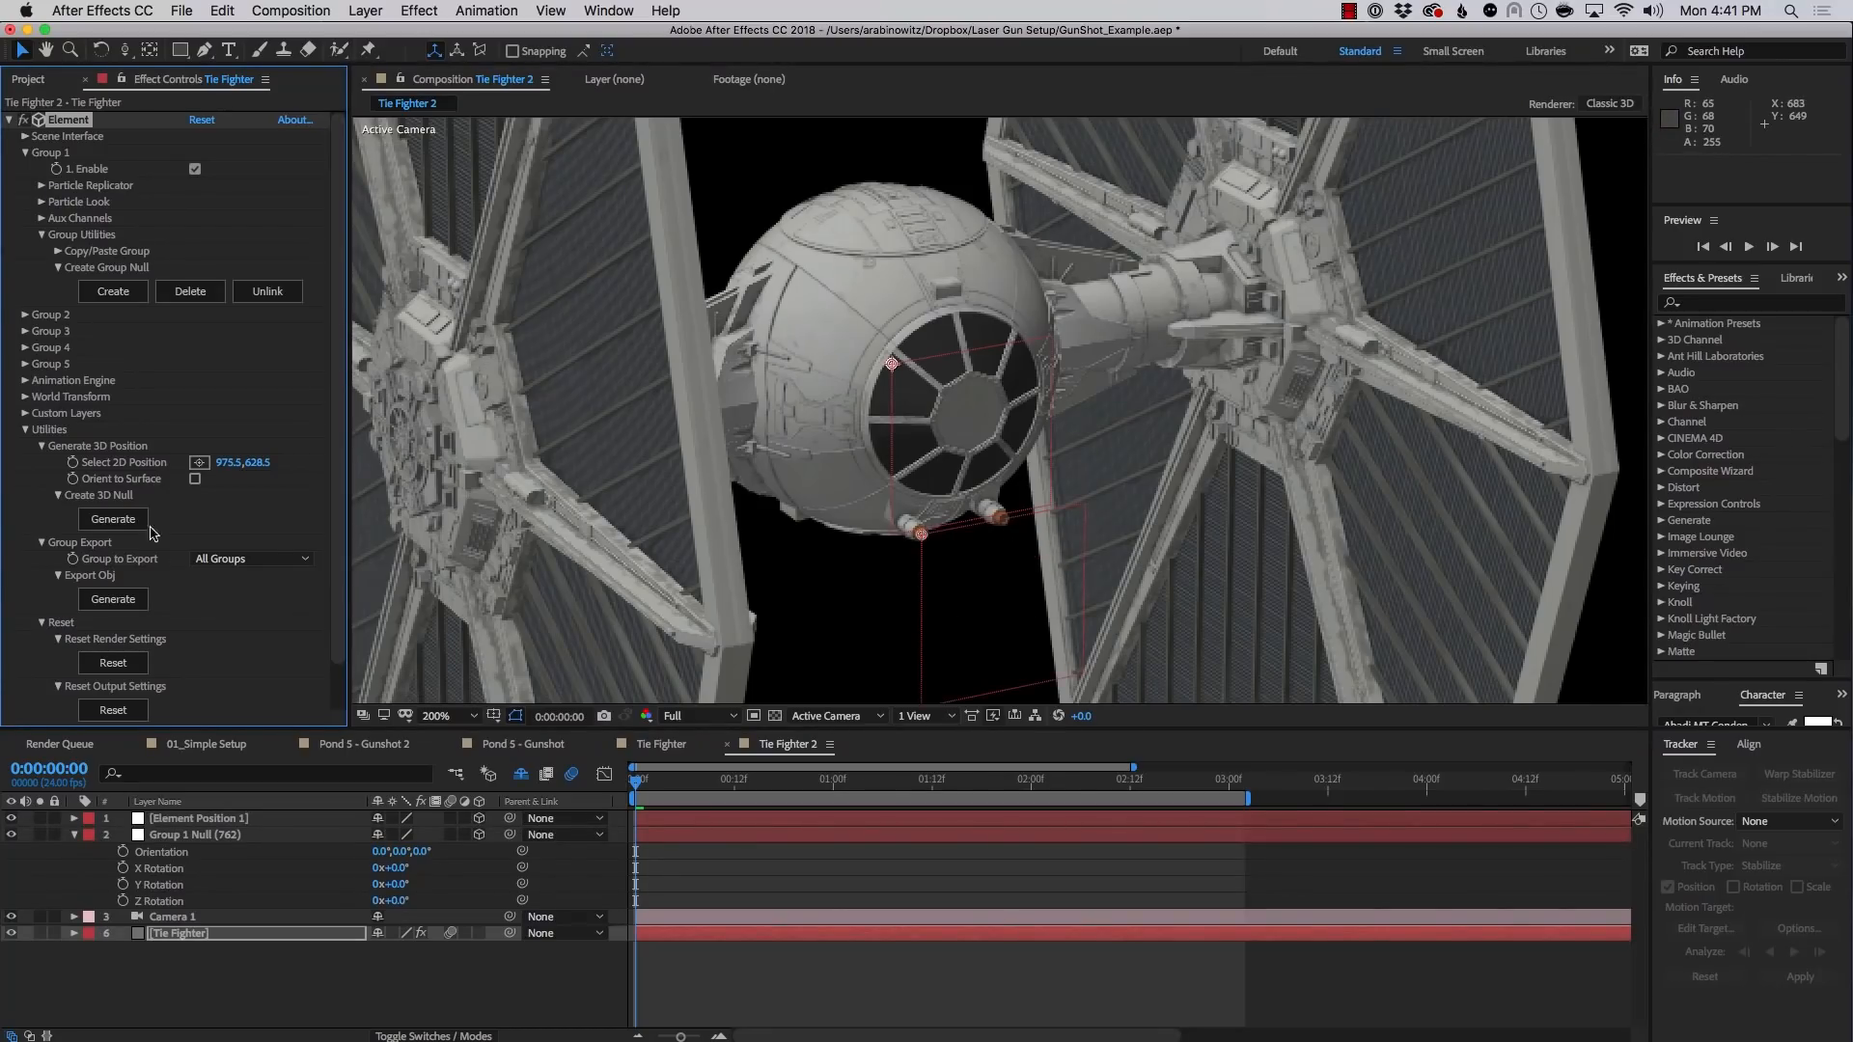
Generate a second 3D position null at 1017.0,621.0 on the right cannon tip, and check both nulls' placement
left_click(199, 462)
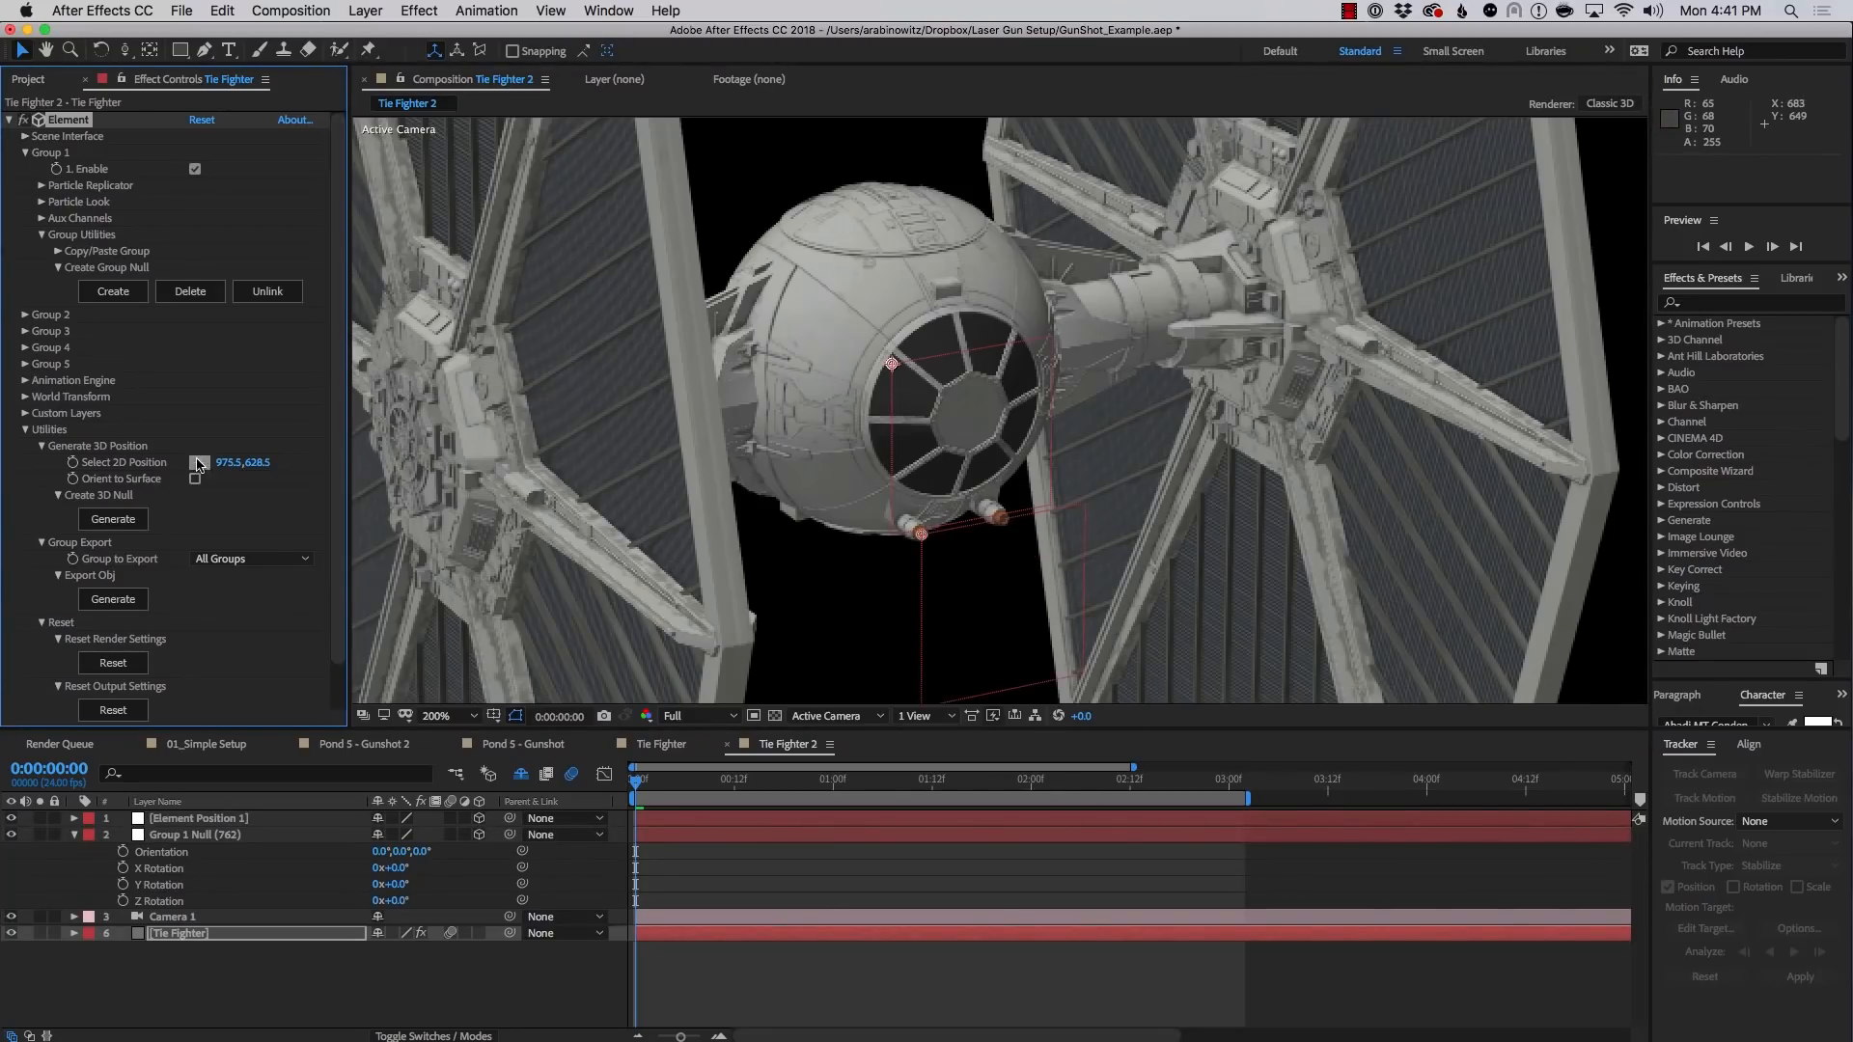
left_click(1002, 522)
left_click(133, 522)
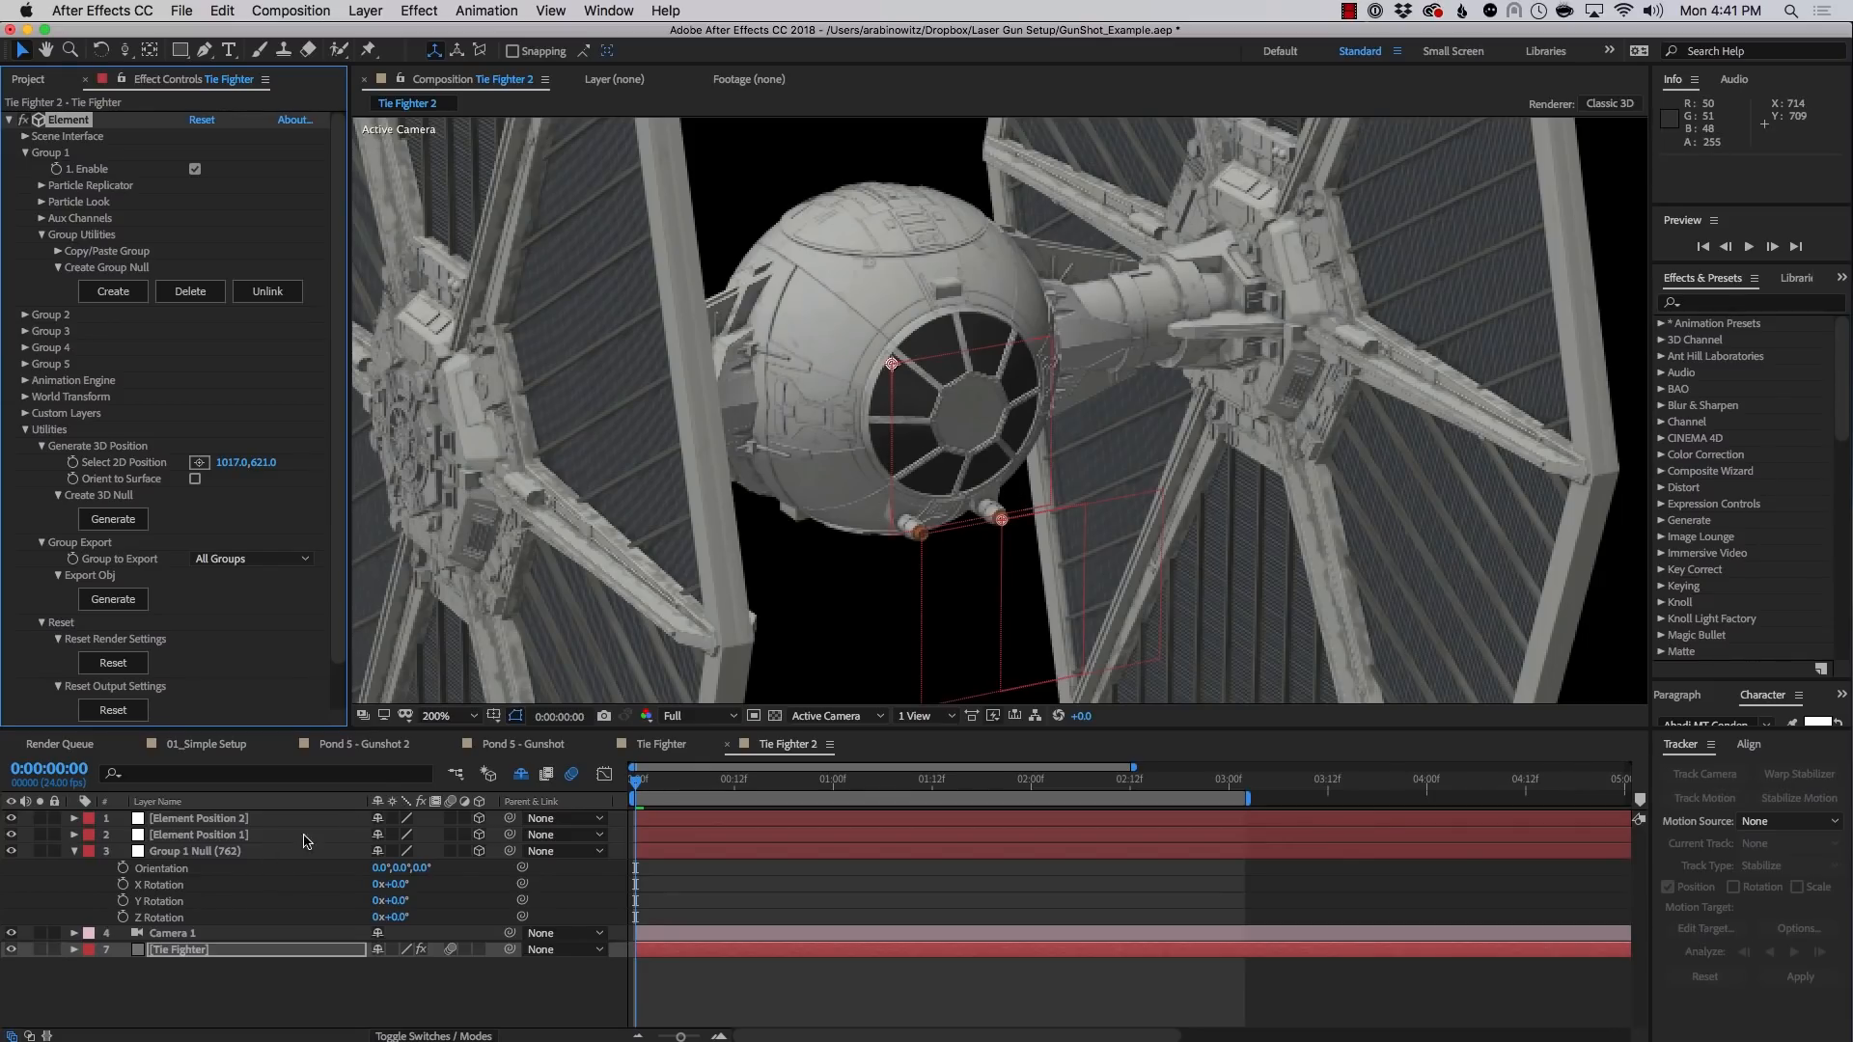
left_click(212, 819)
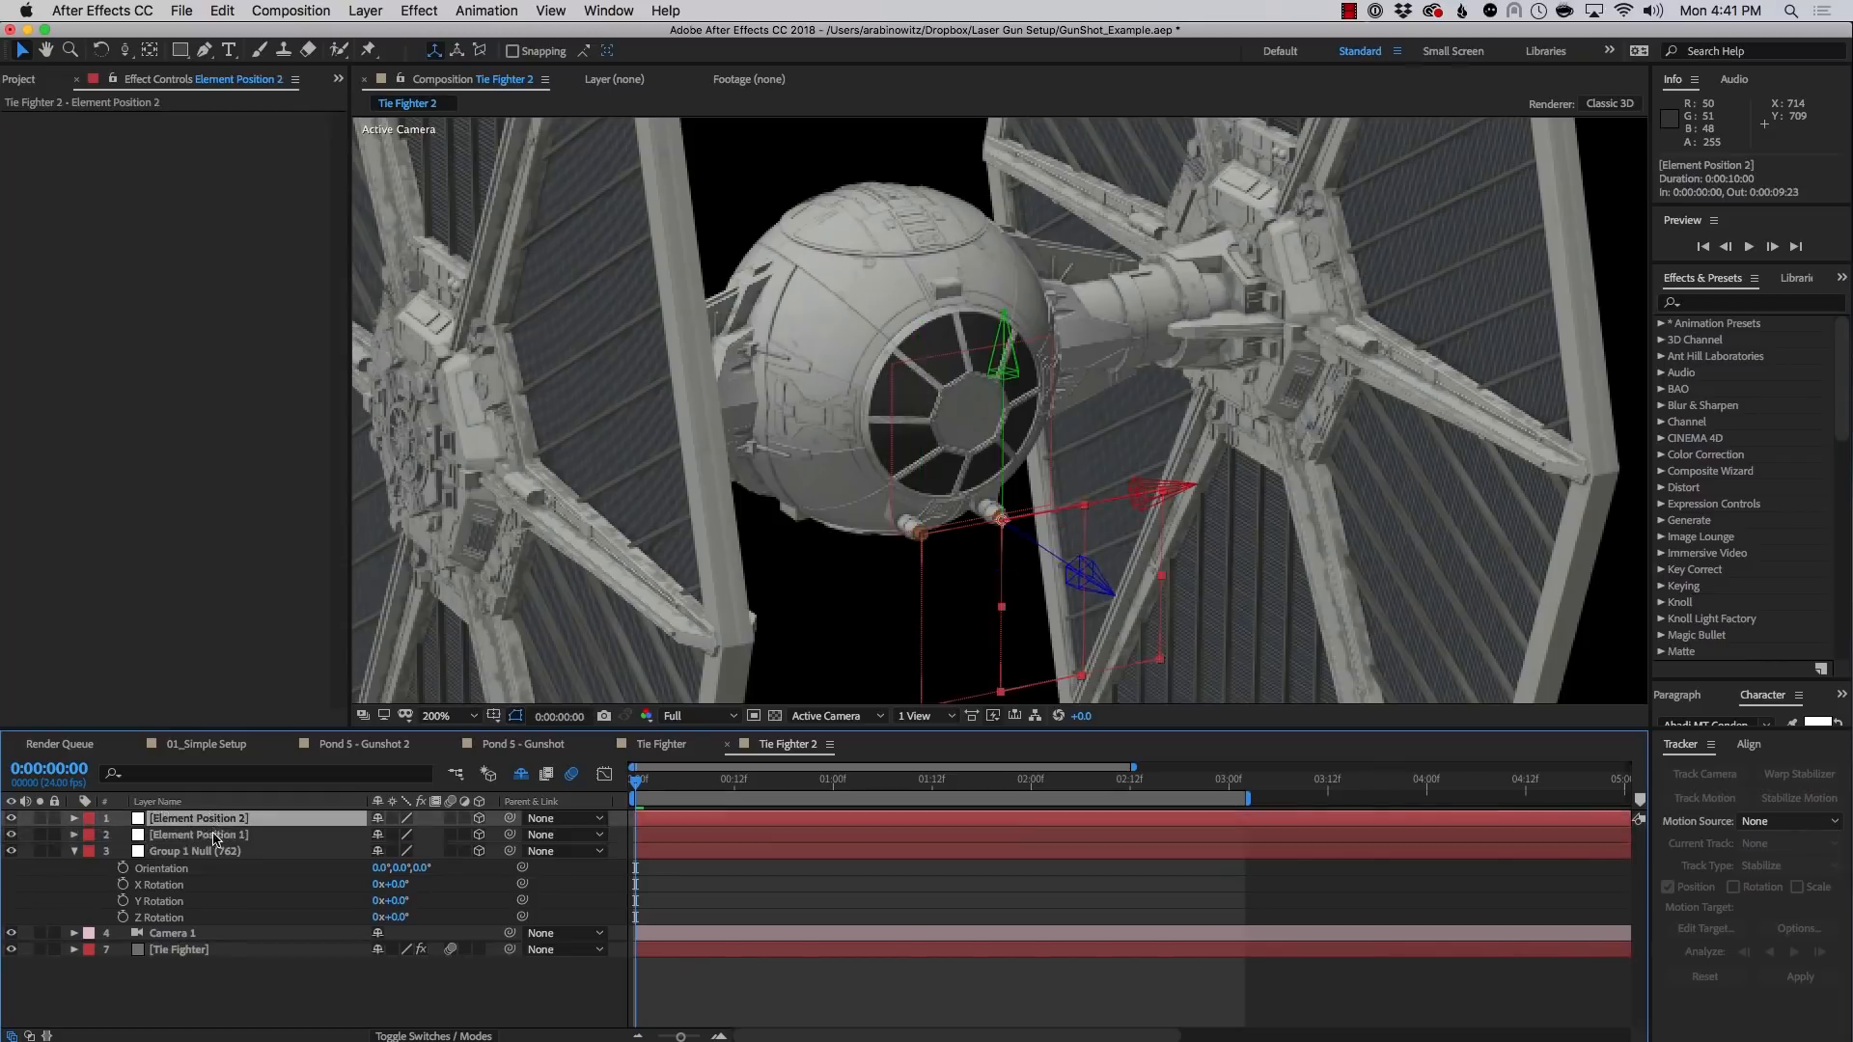
left_click(215, 835)
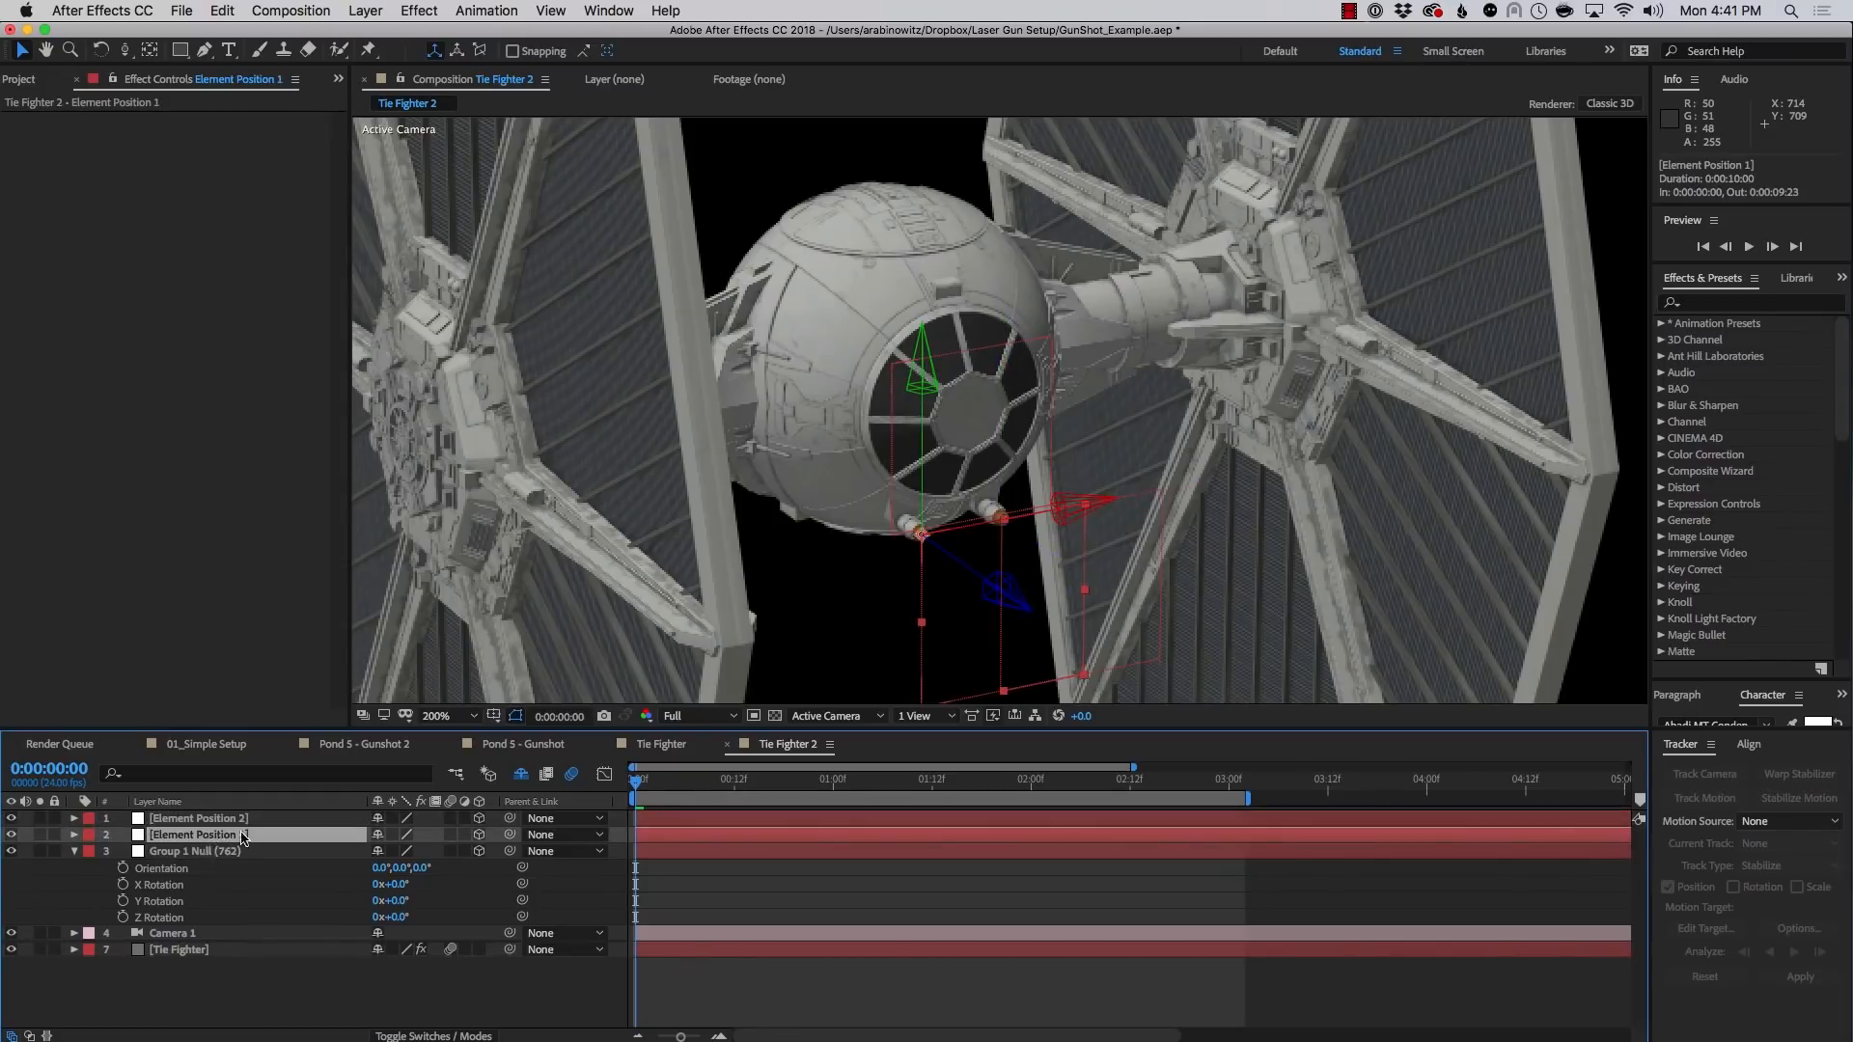
Copy the Laser Gun Controls, Location, Target, Particular and Light layers from 01_Simple Setup into Tie Fighter 2, and preview the shot
left_click(194, 745)
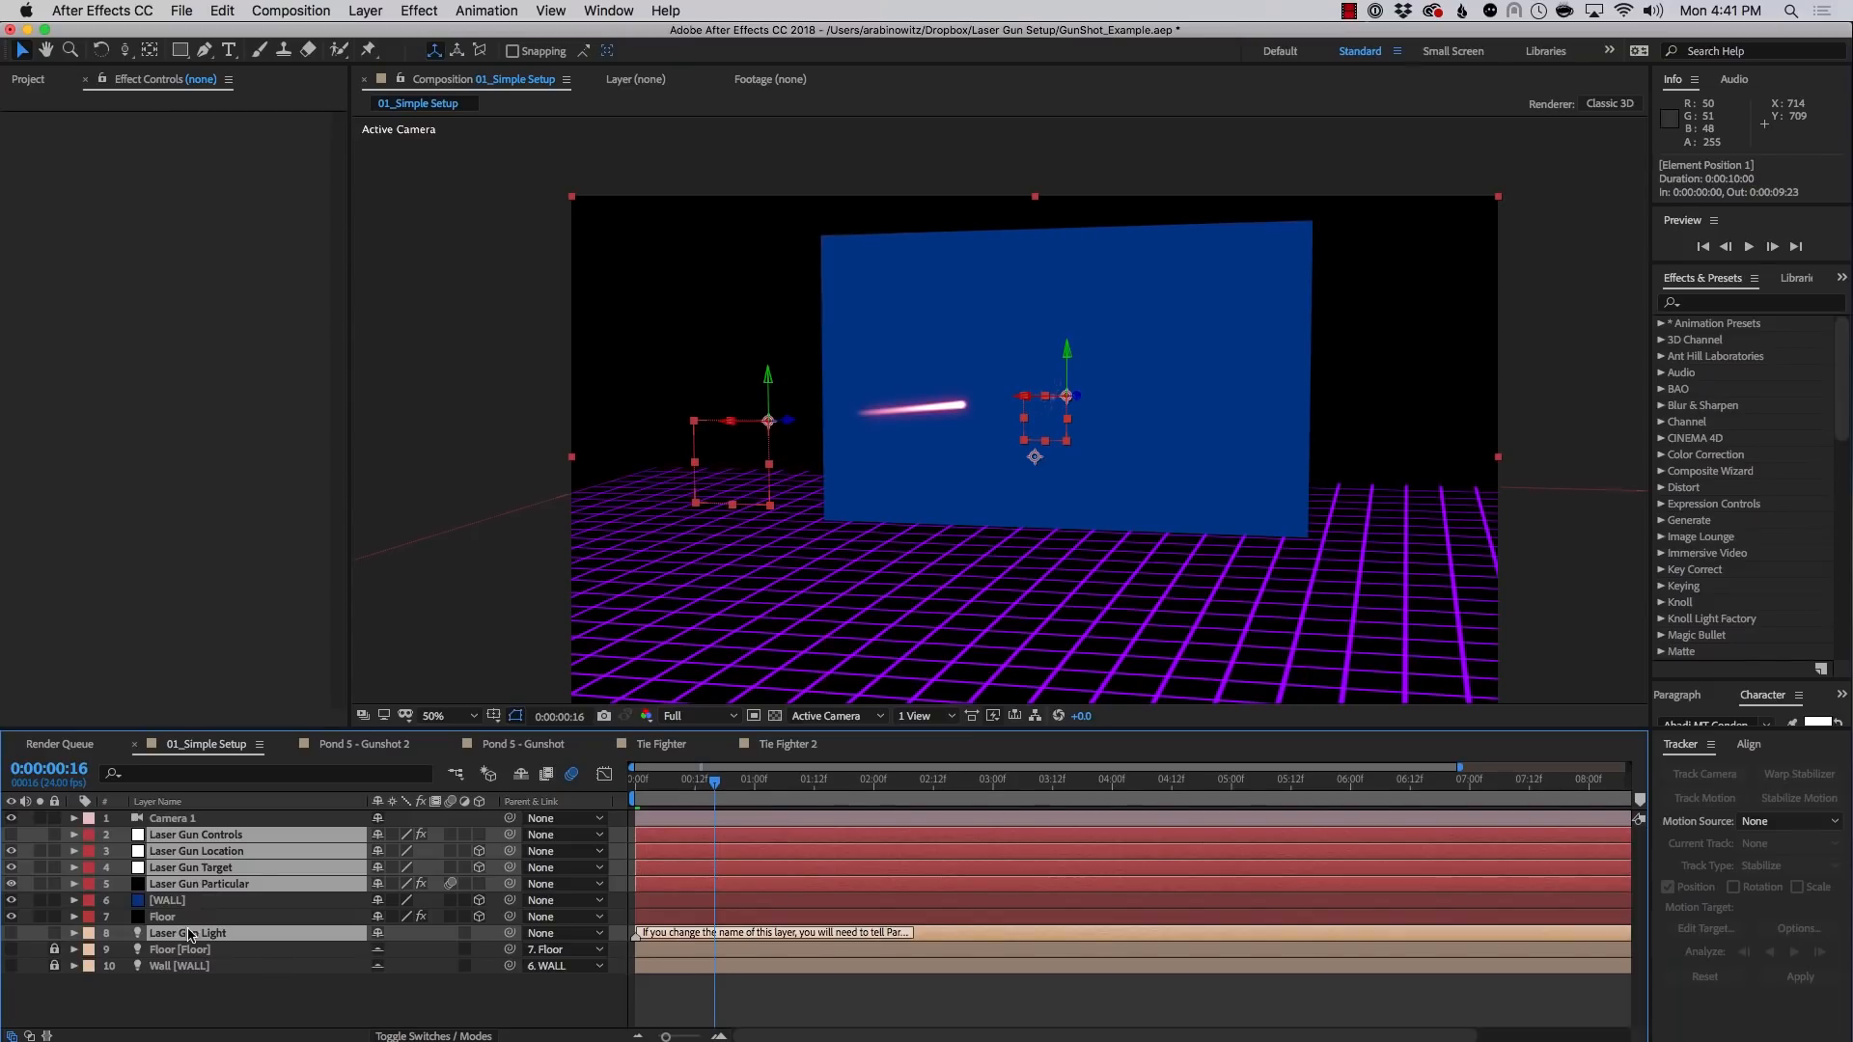
key("super+c")
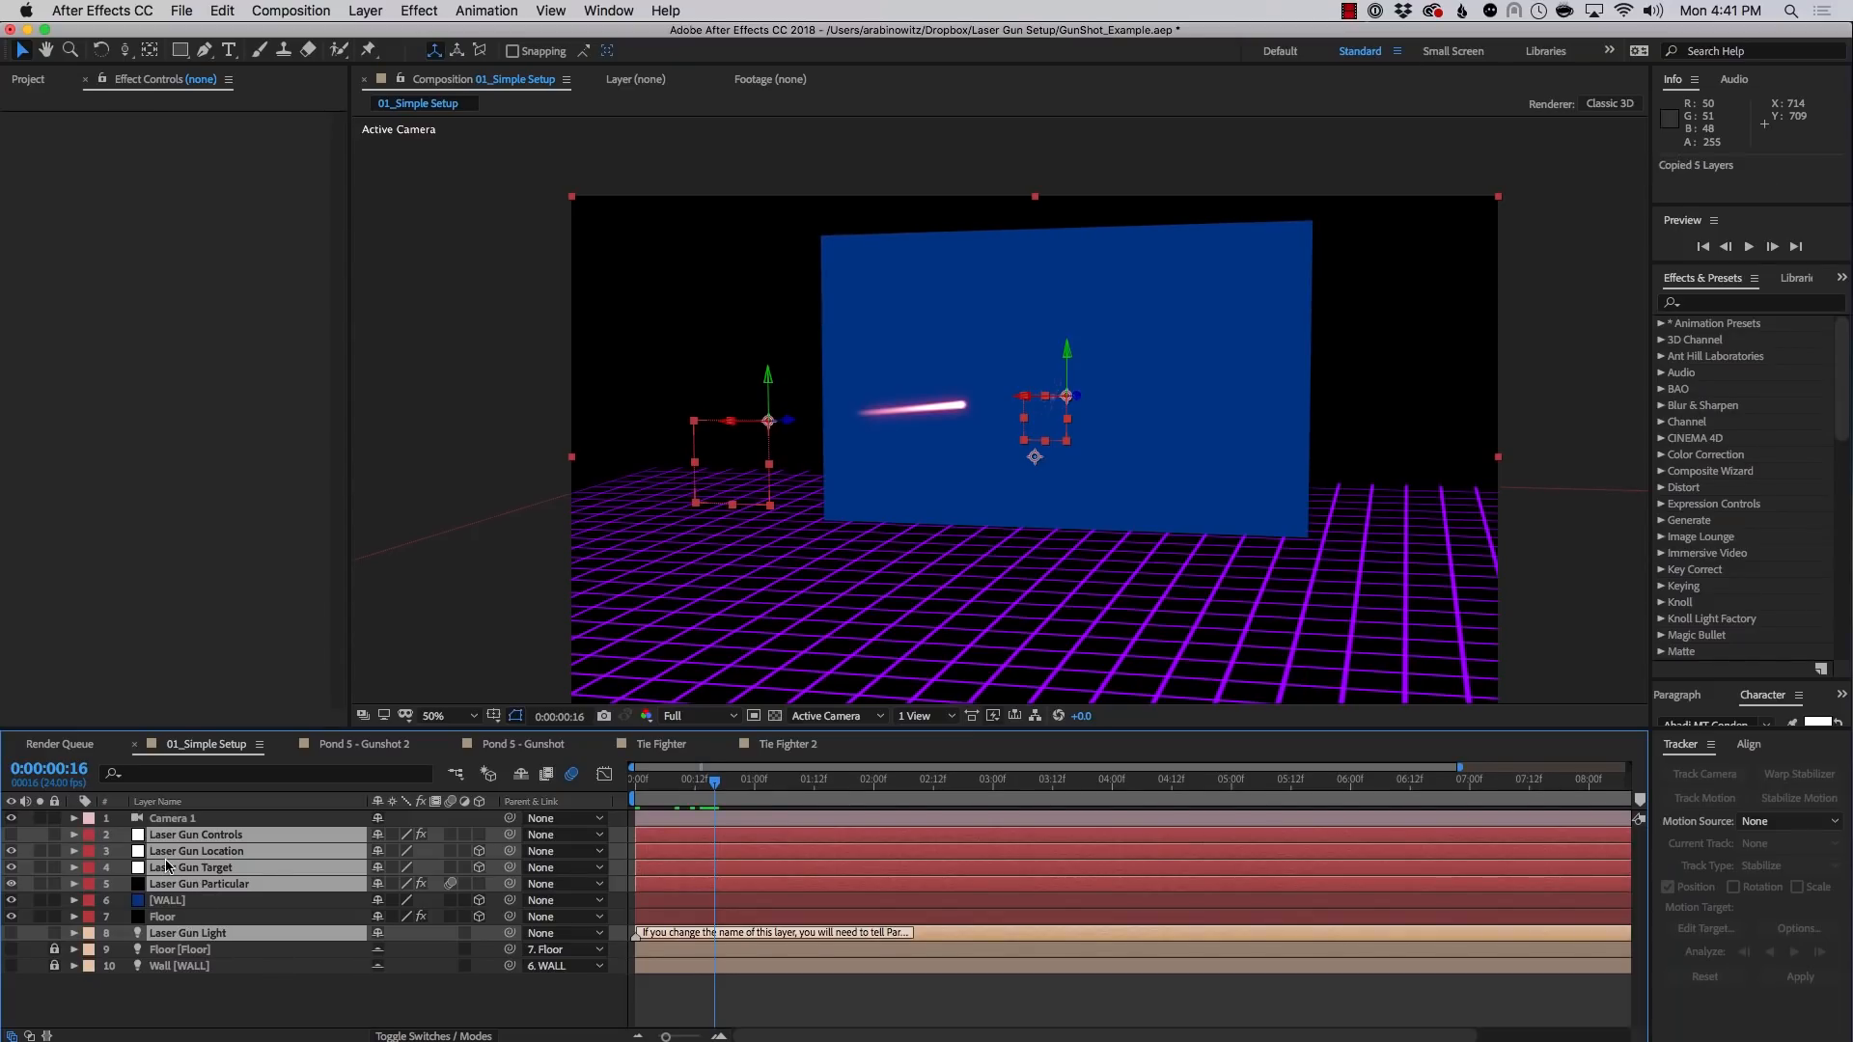
left_click(784, 745)
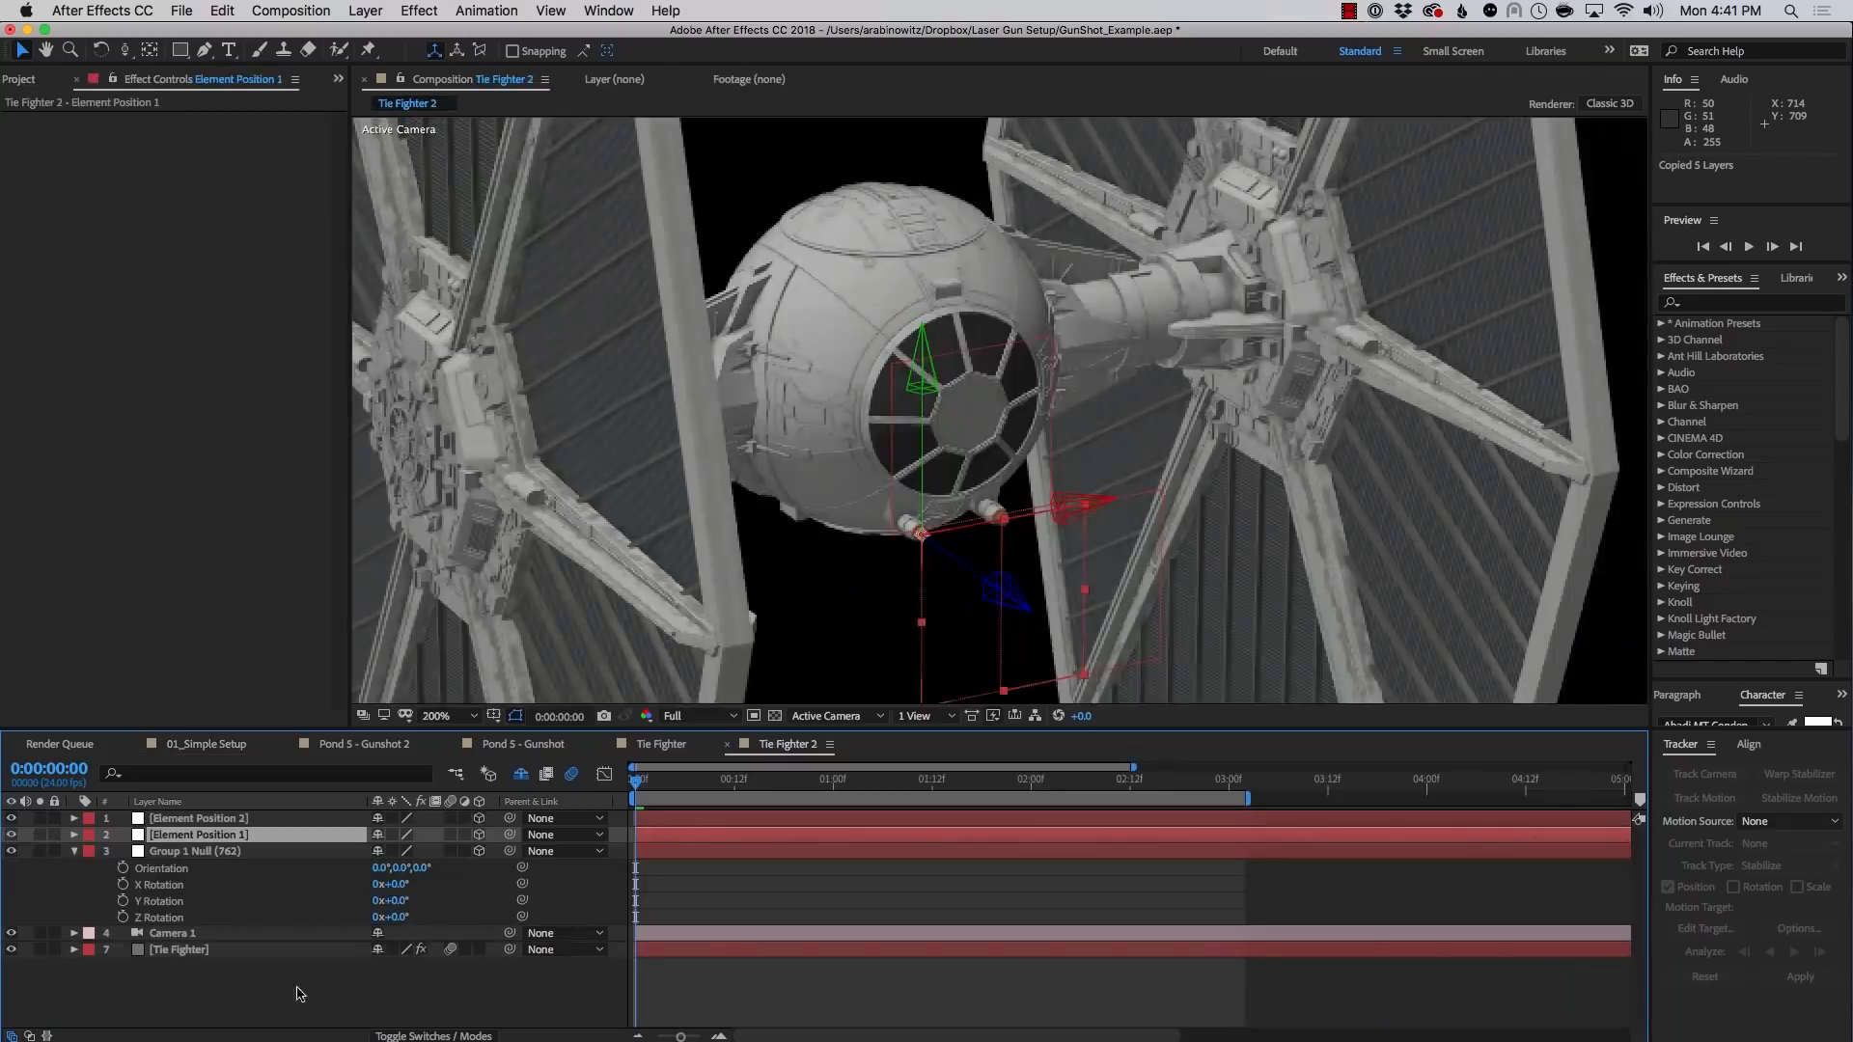
left_click(253, 996)
left_click(208, 819)
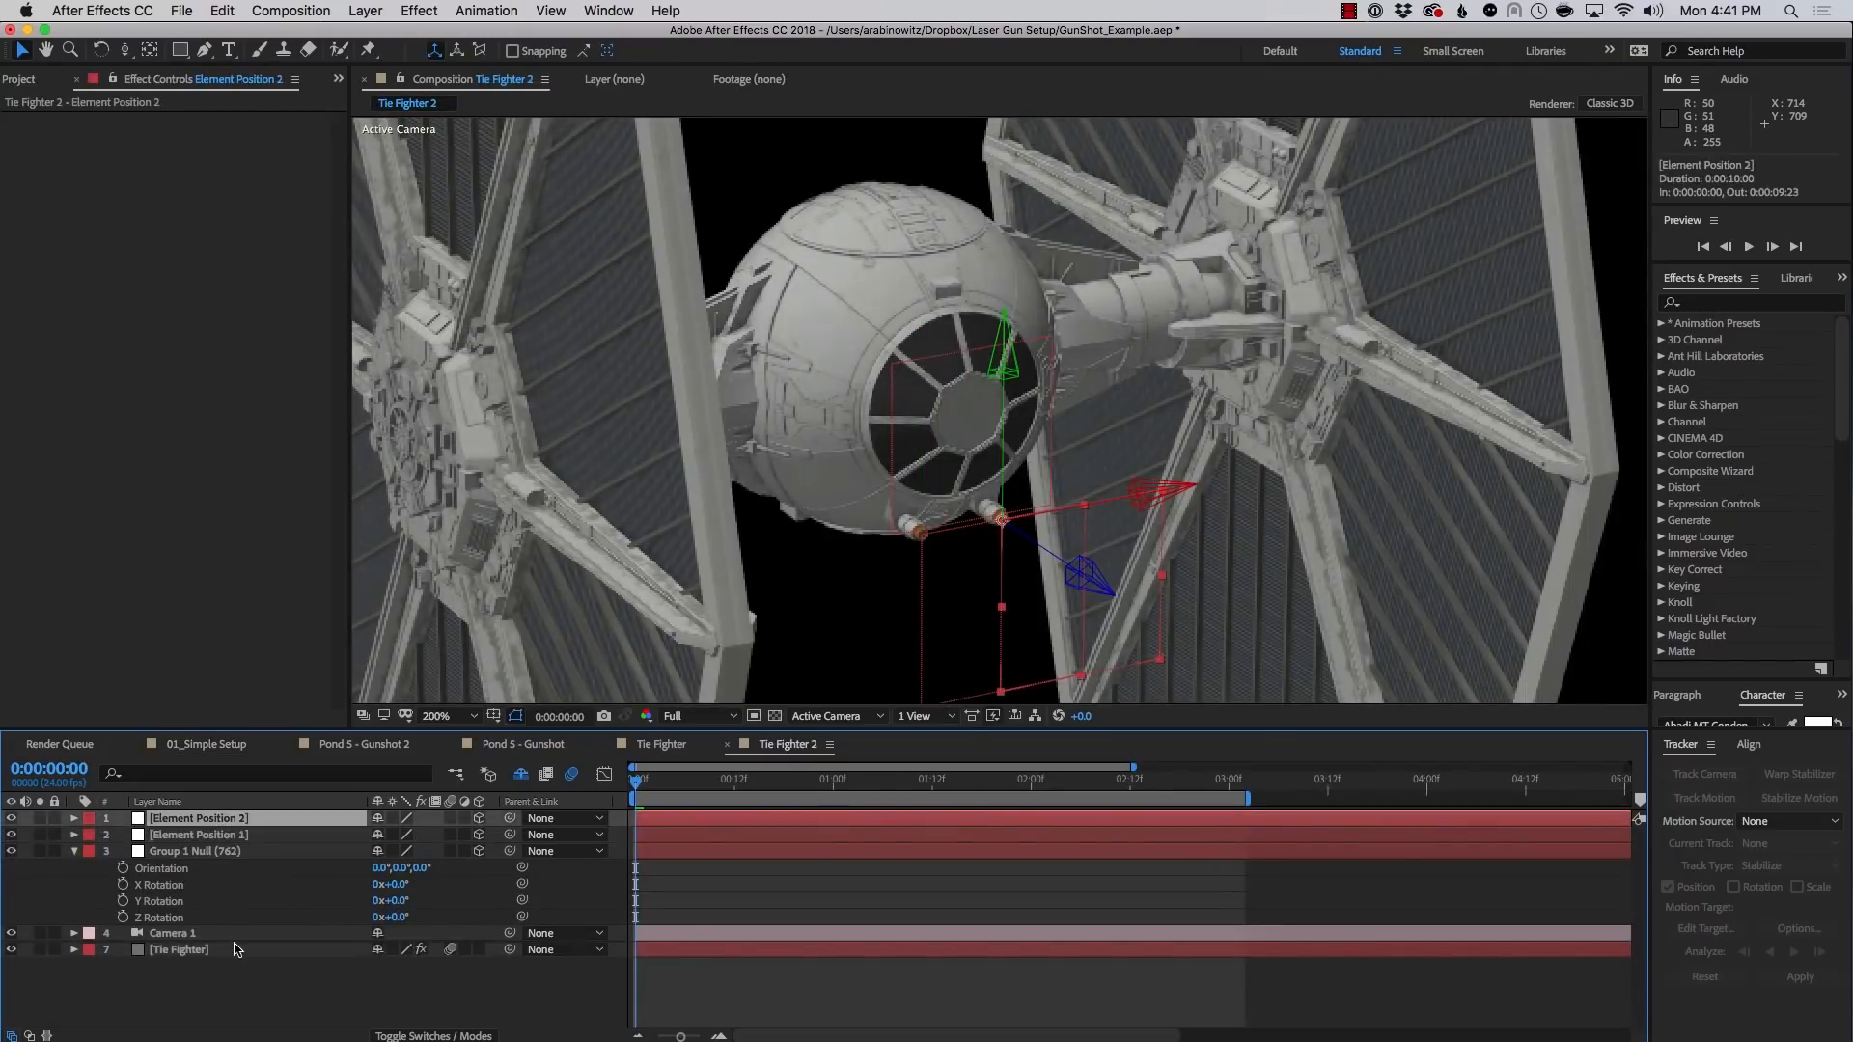
key("super+v")
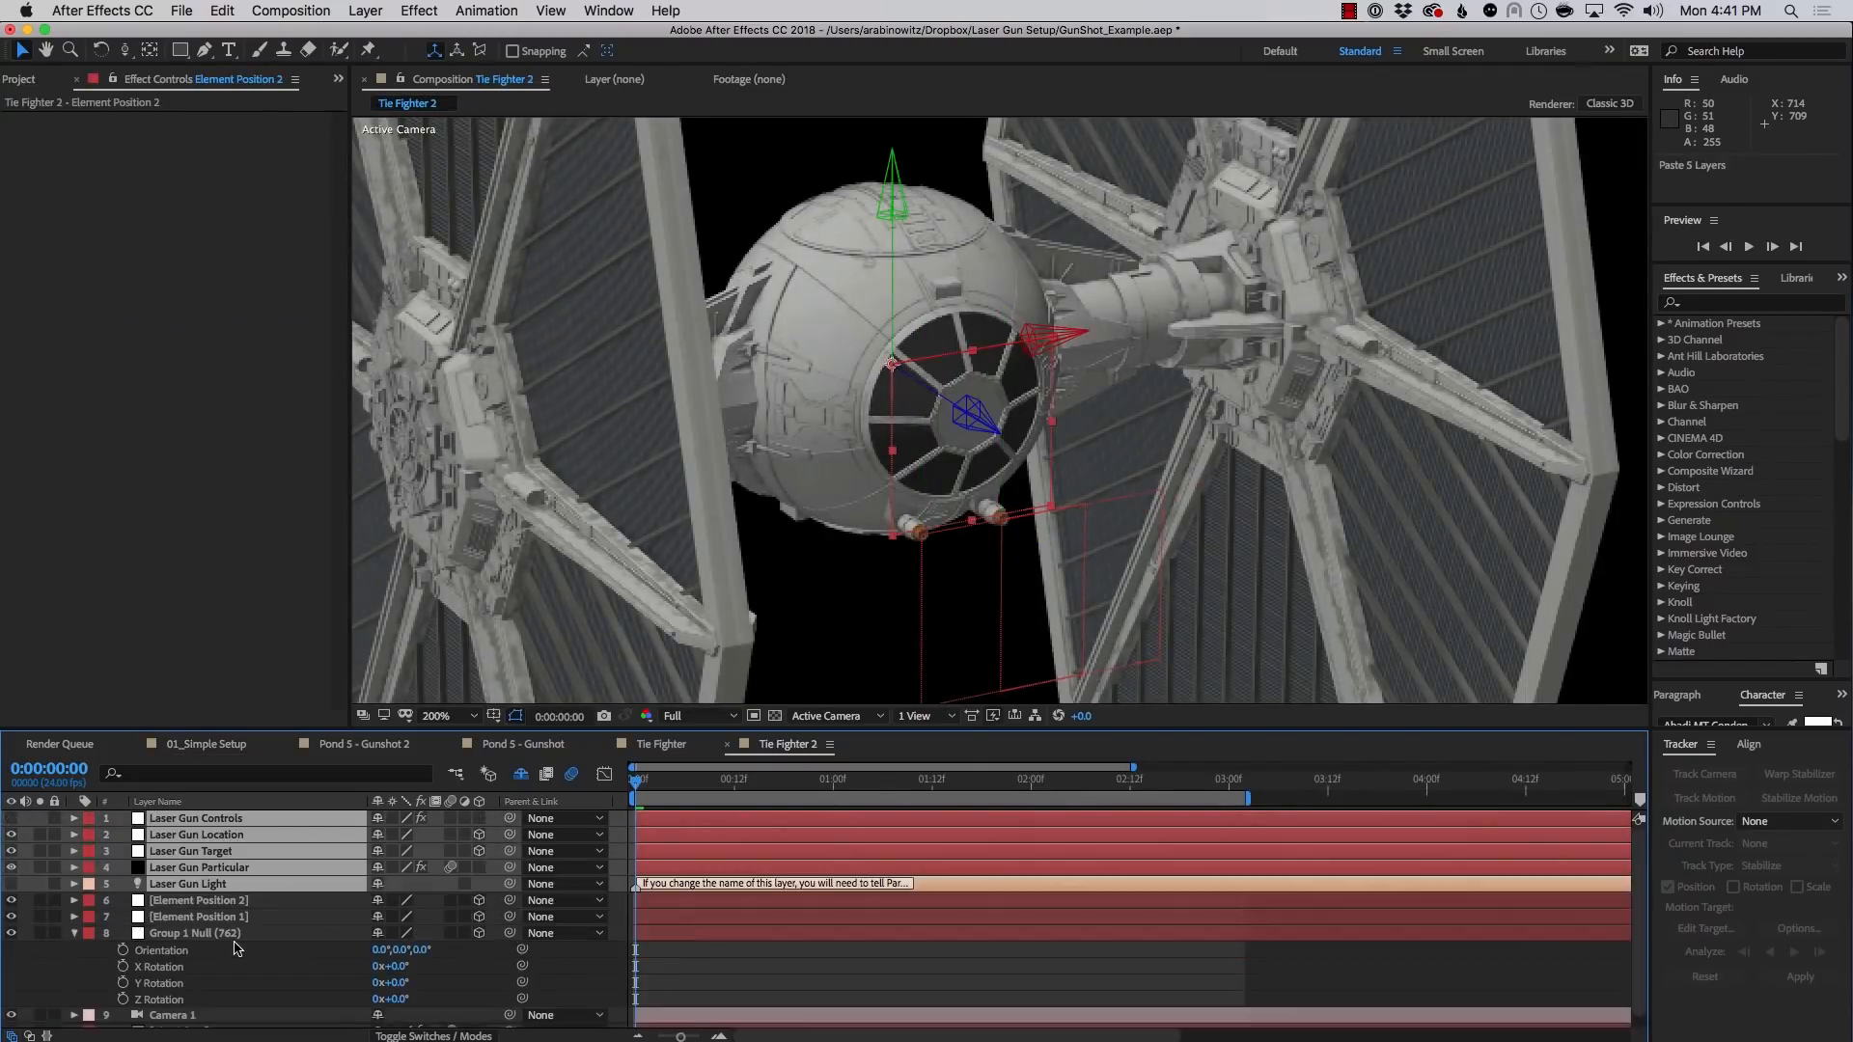
key("comma")
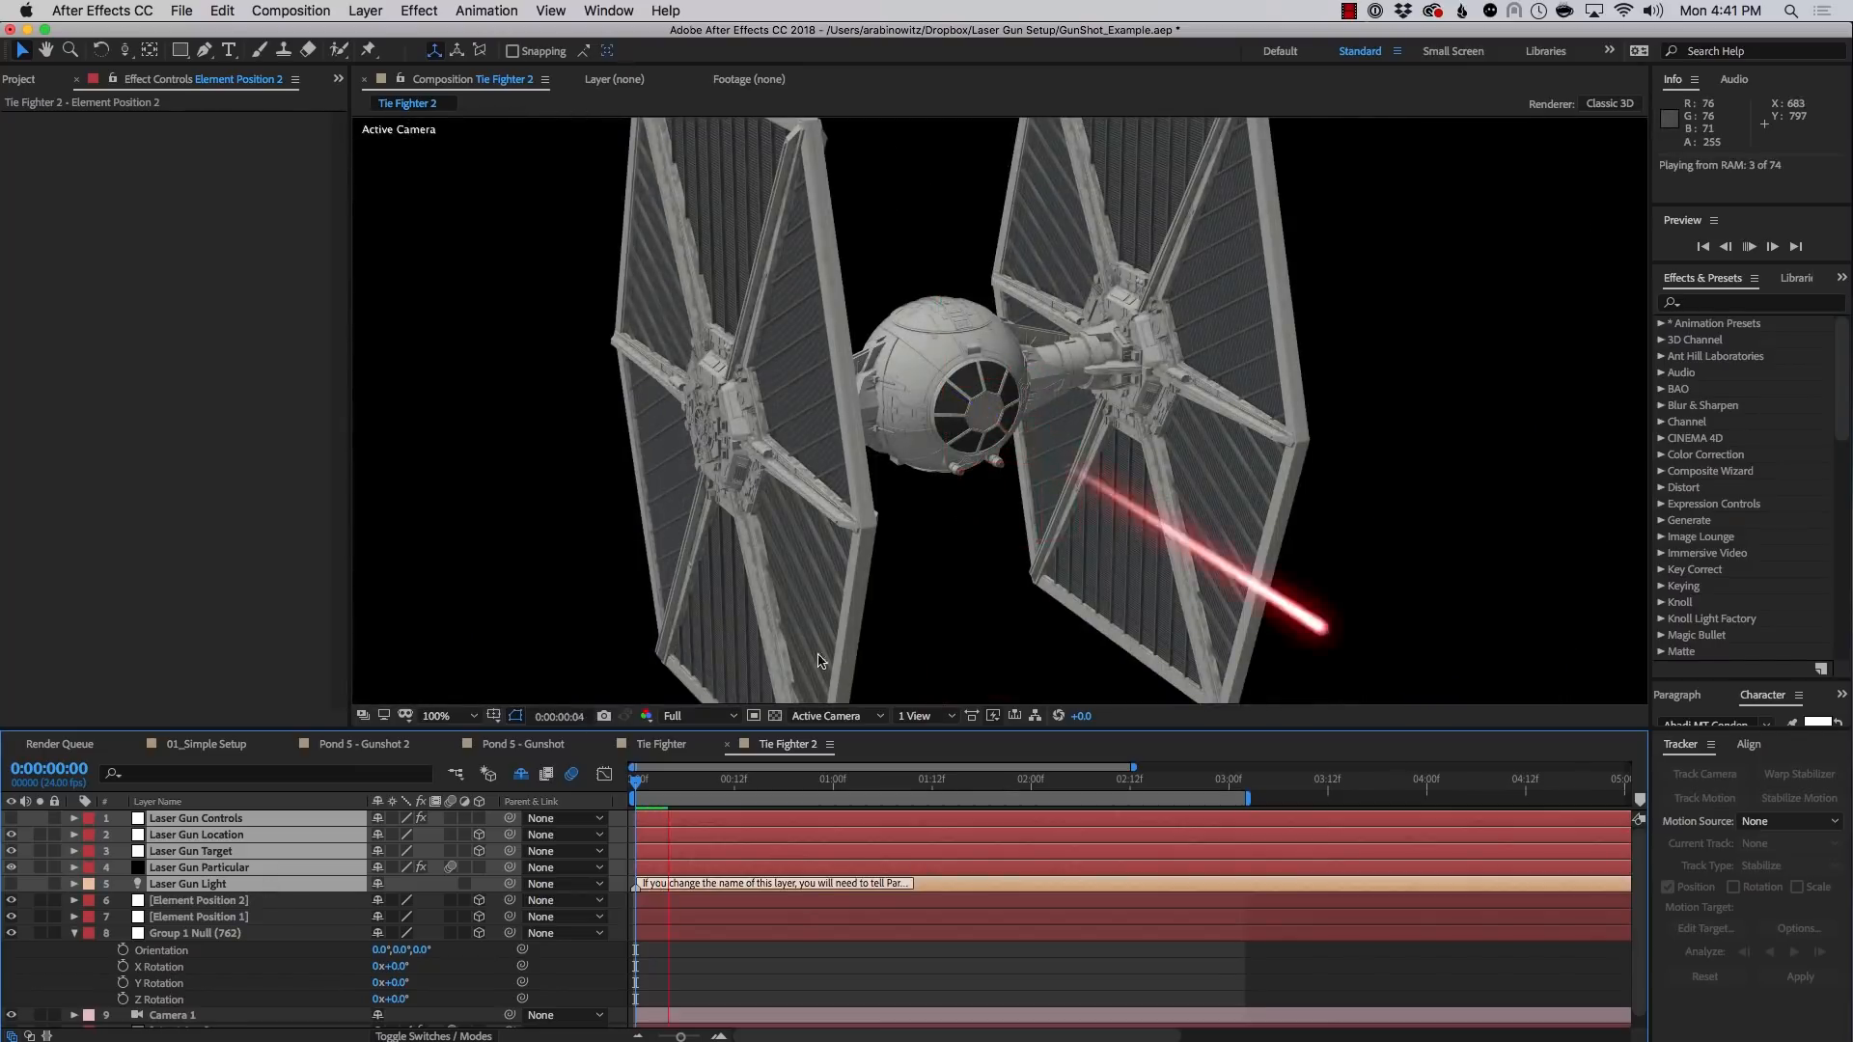
key("space")
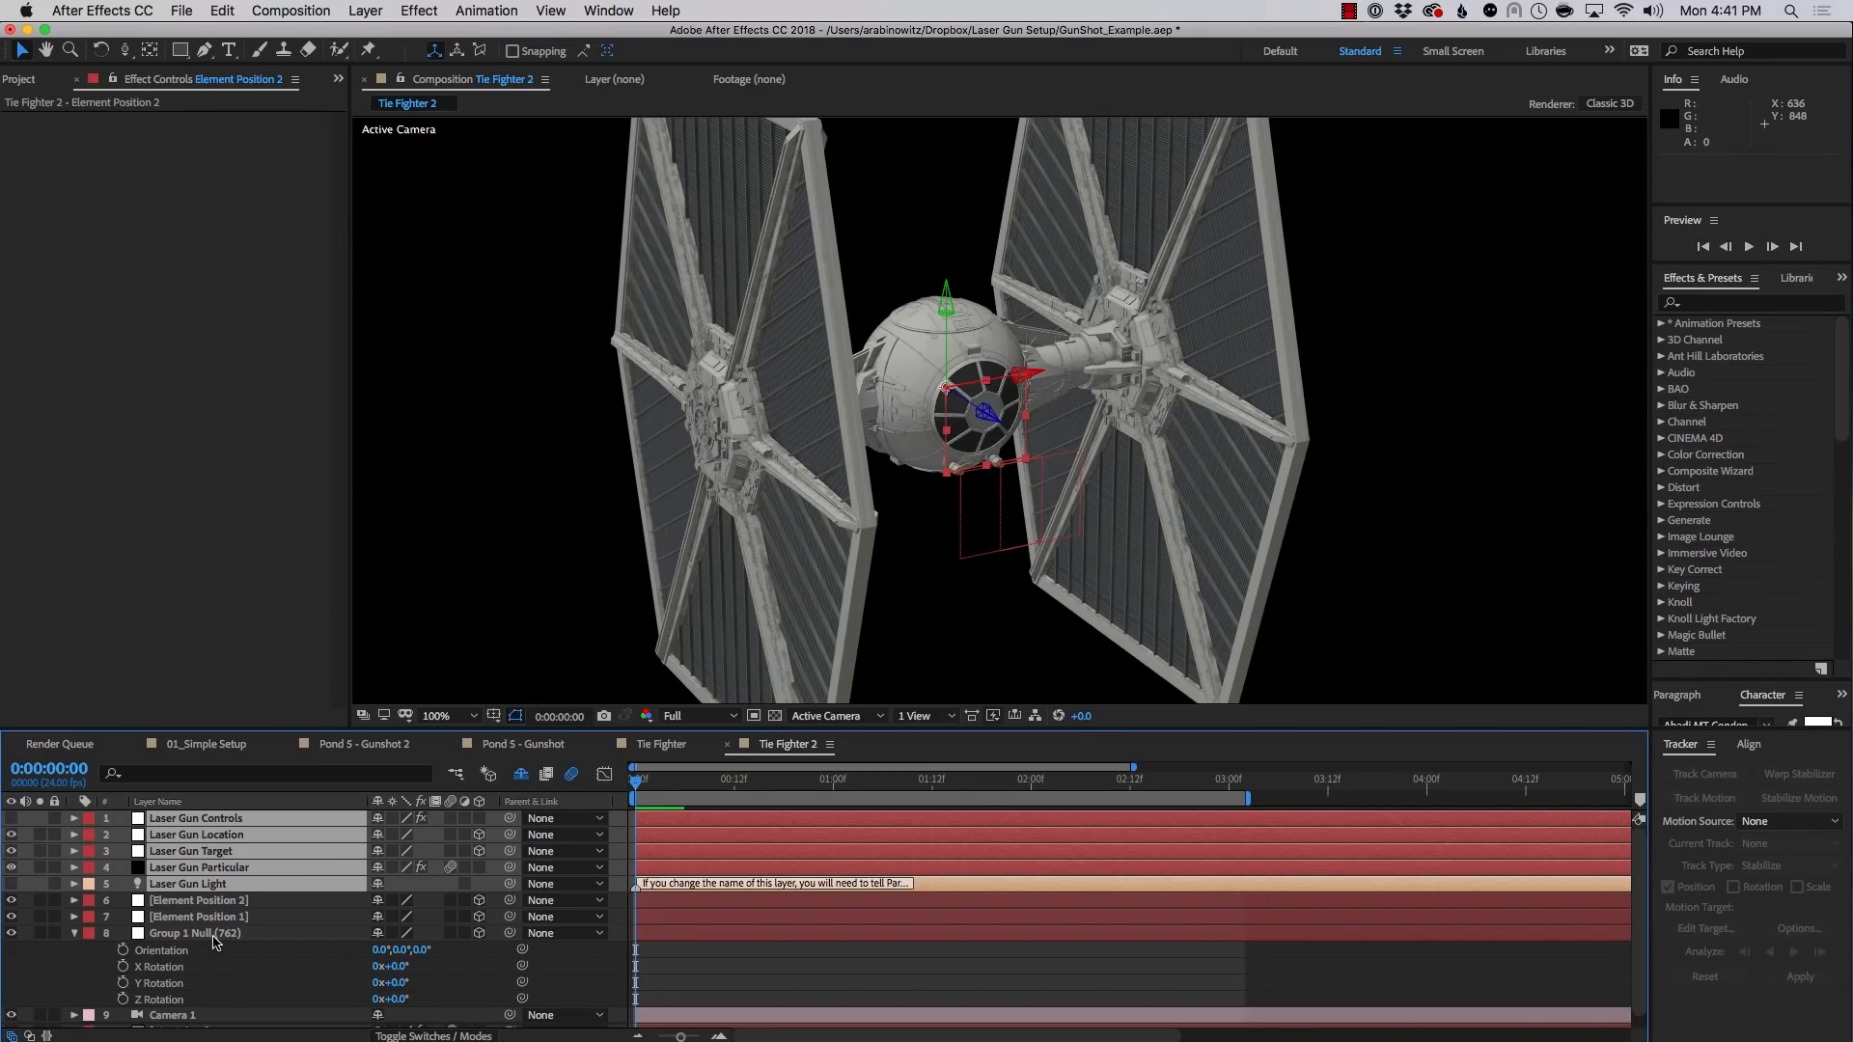
Replace the Element Position 1 null with Laser Gun Location by copying over its position and deleting it, and preview the laser
left_click(220, 919)
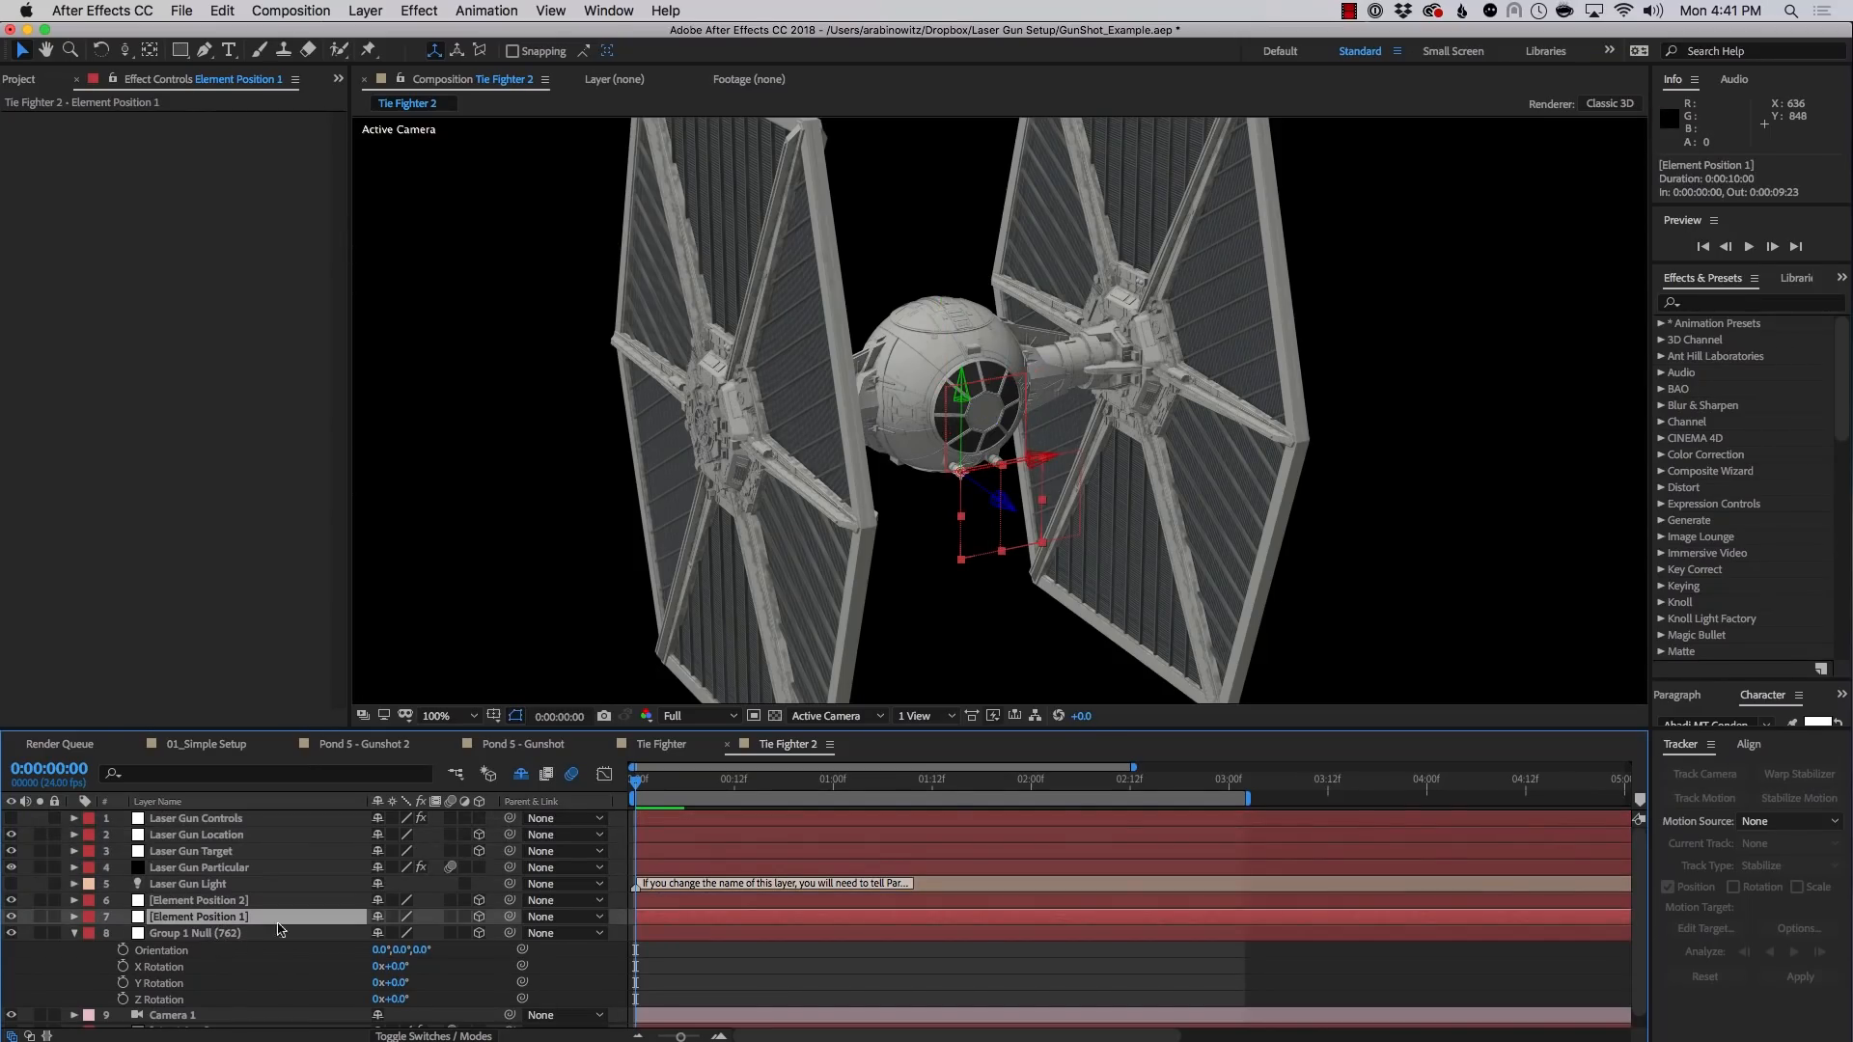
key("p")
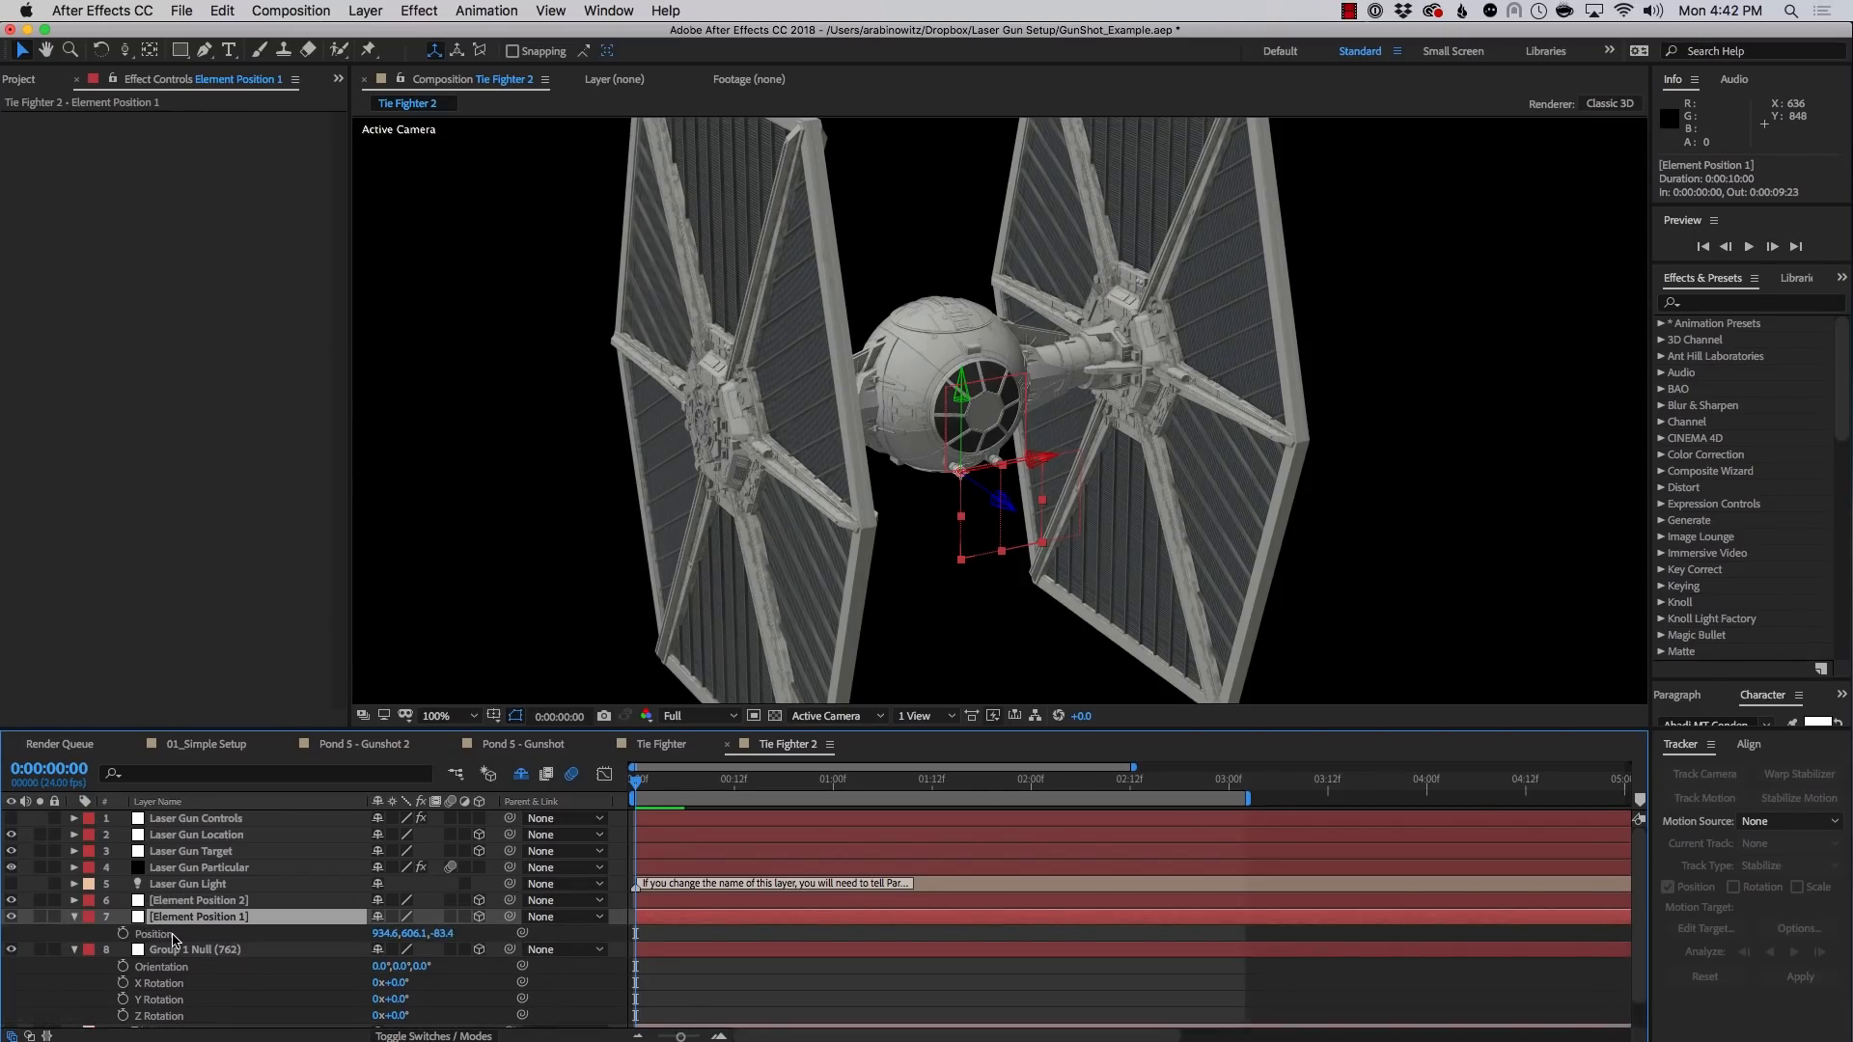
left_click(173, 936)
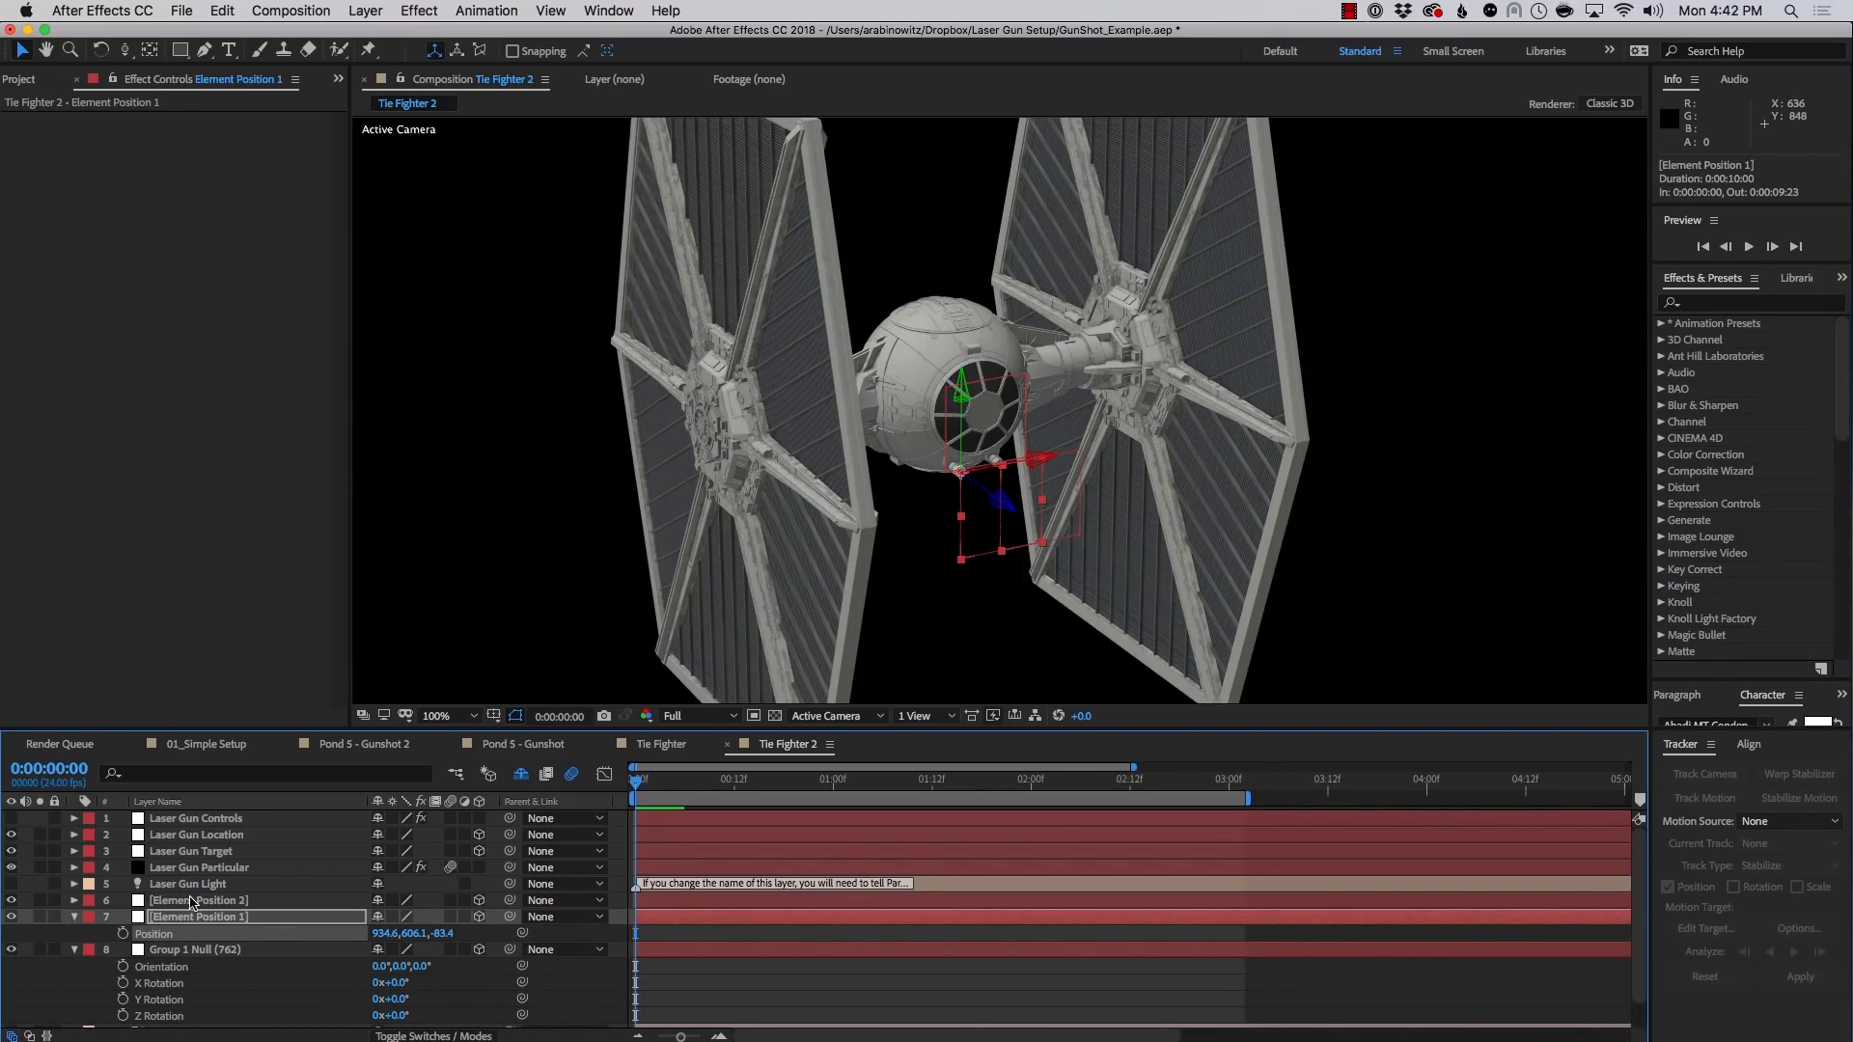
left_click(191, 836)
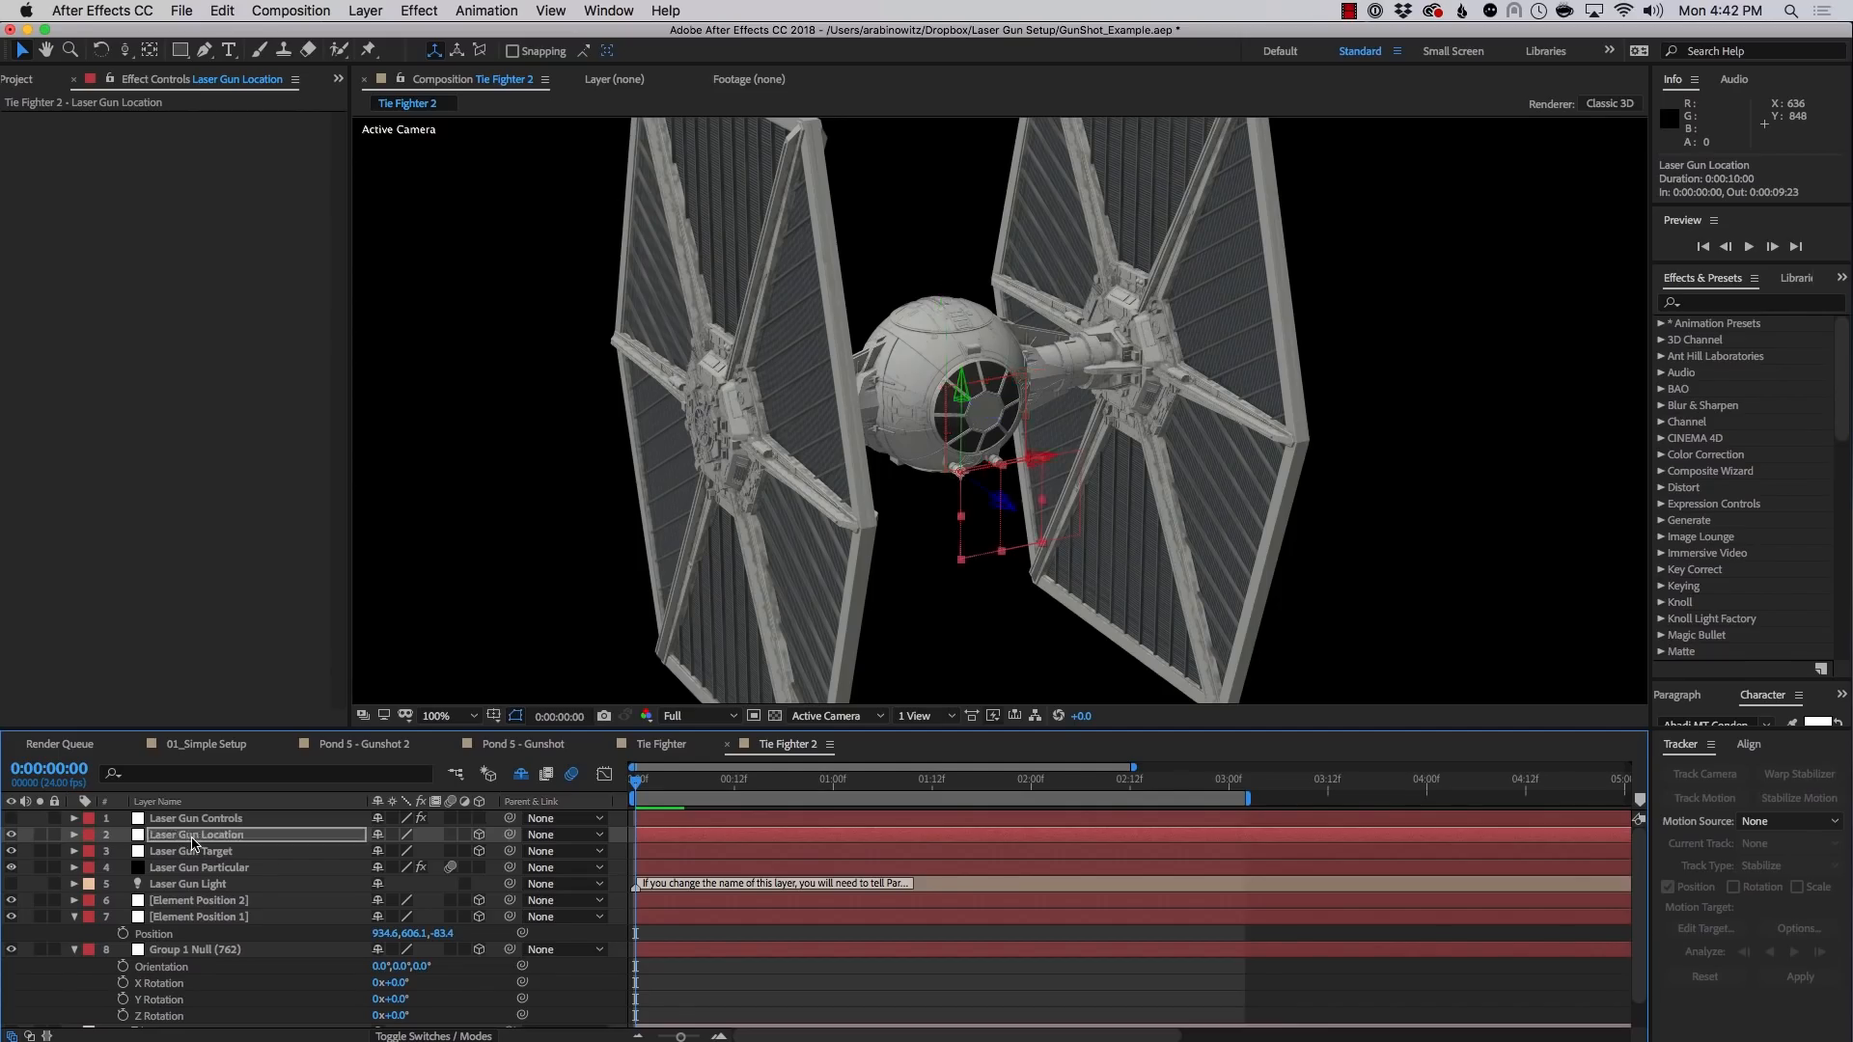
left_click(211, 919)
key("Delete")
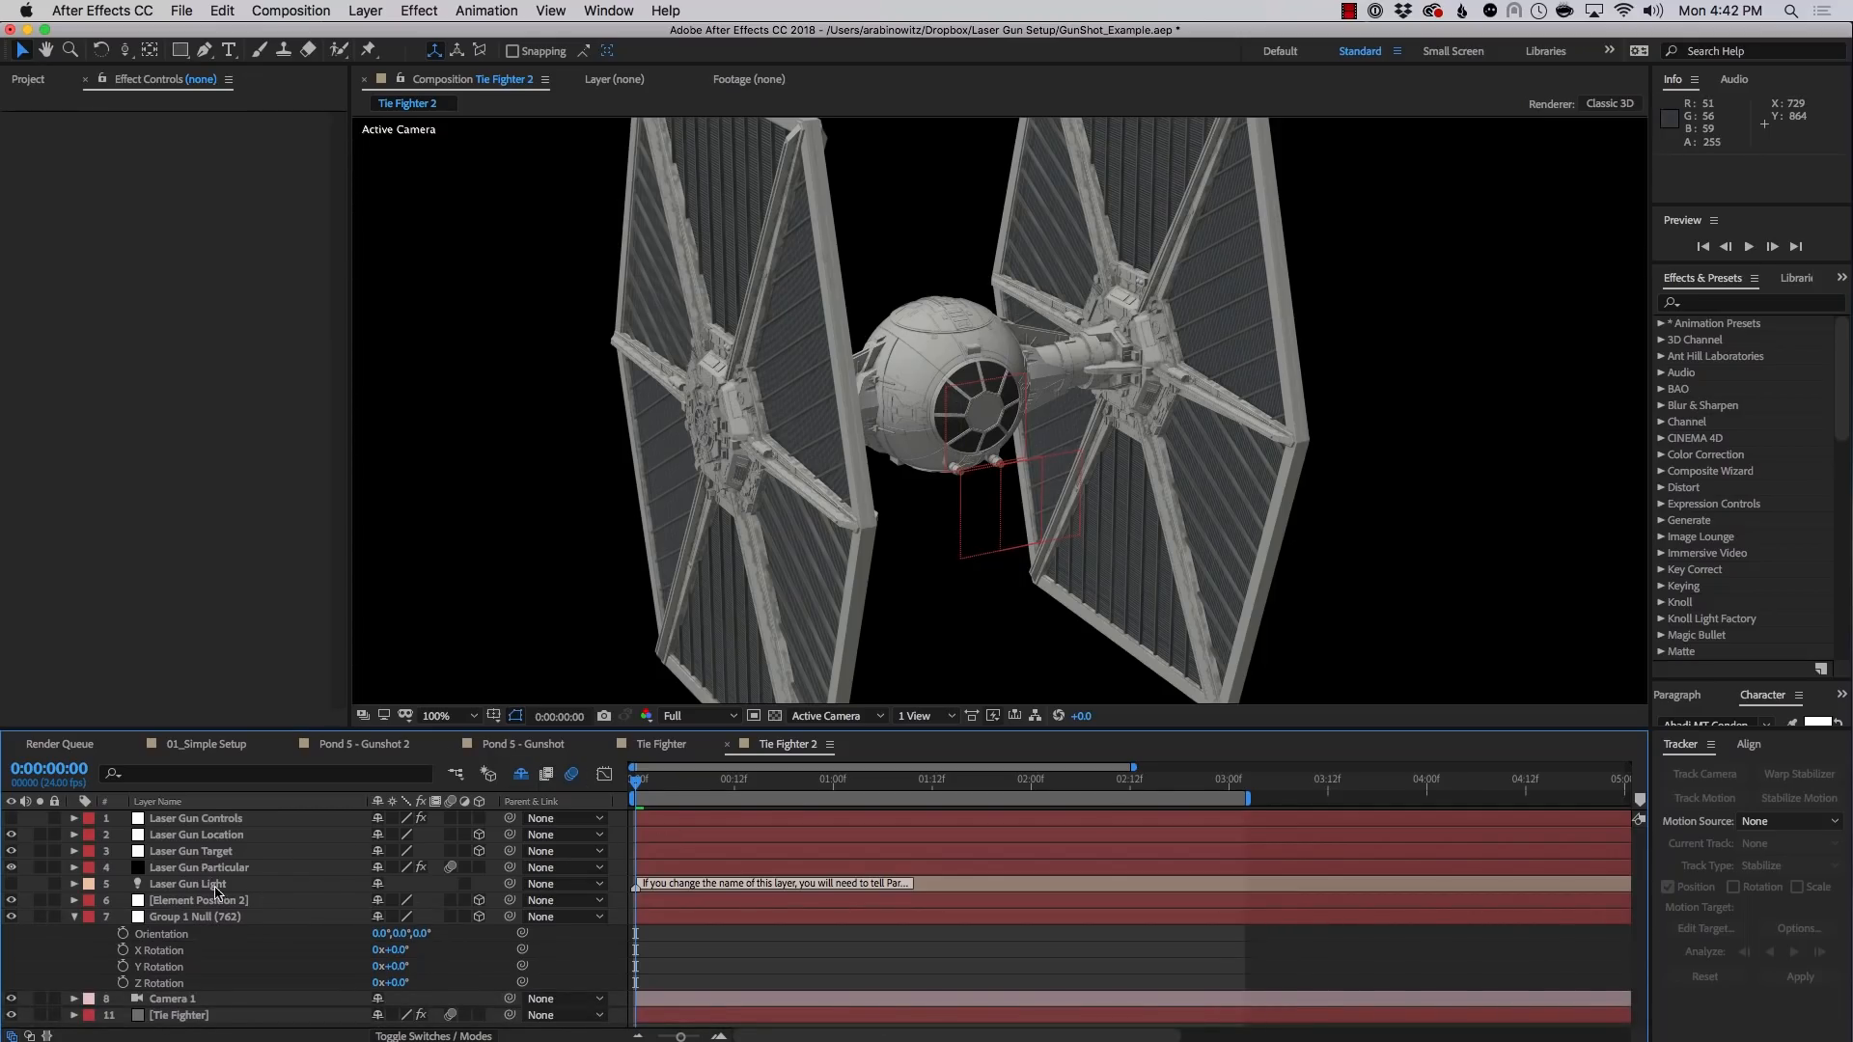
key("space")
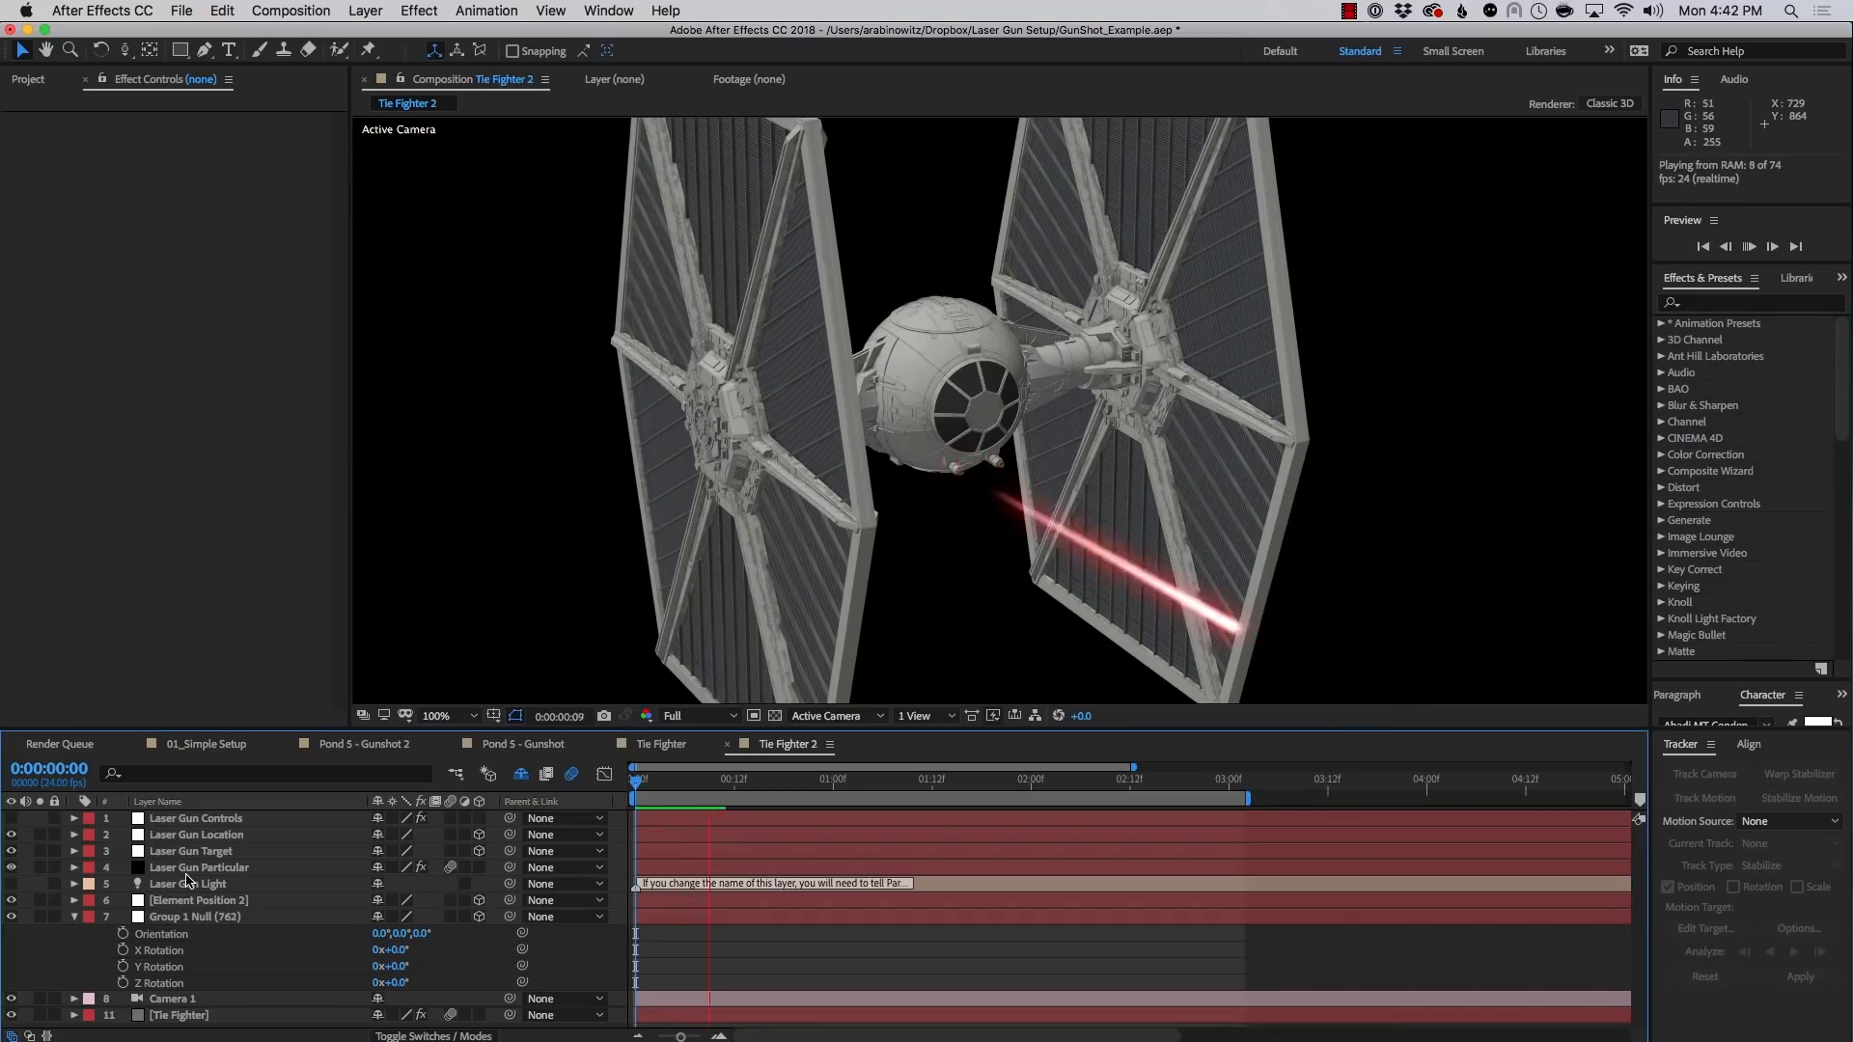
Replace the Element Position 2 null with a duplicate of Laser Gun Location placed at the same position
left_click(195, 836)
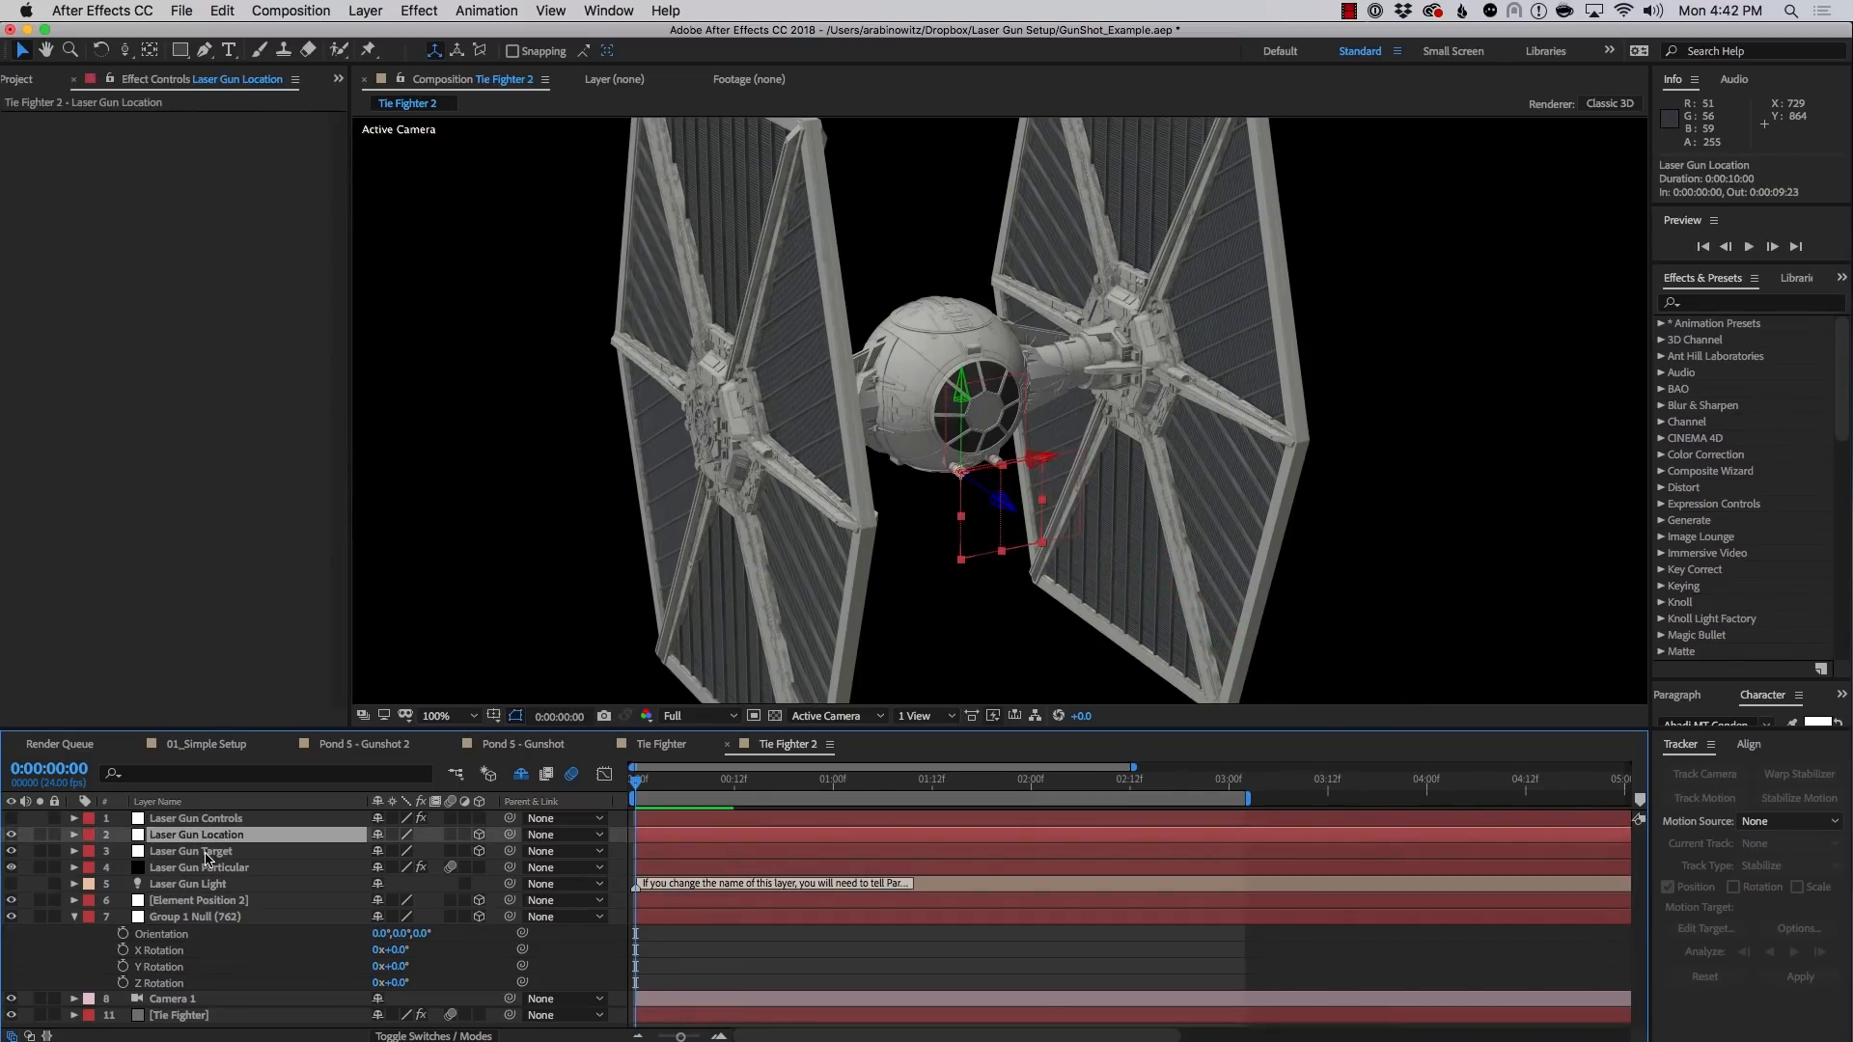
key("super+d")
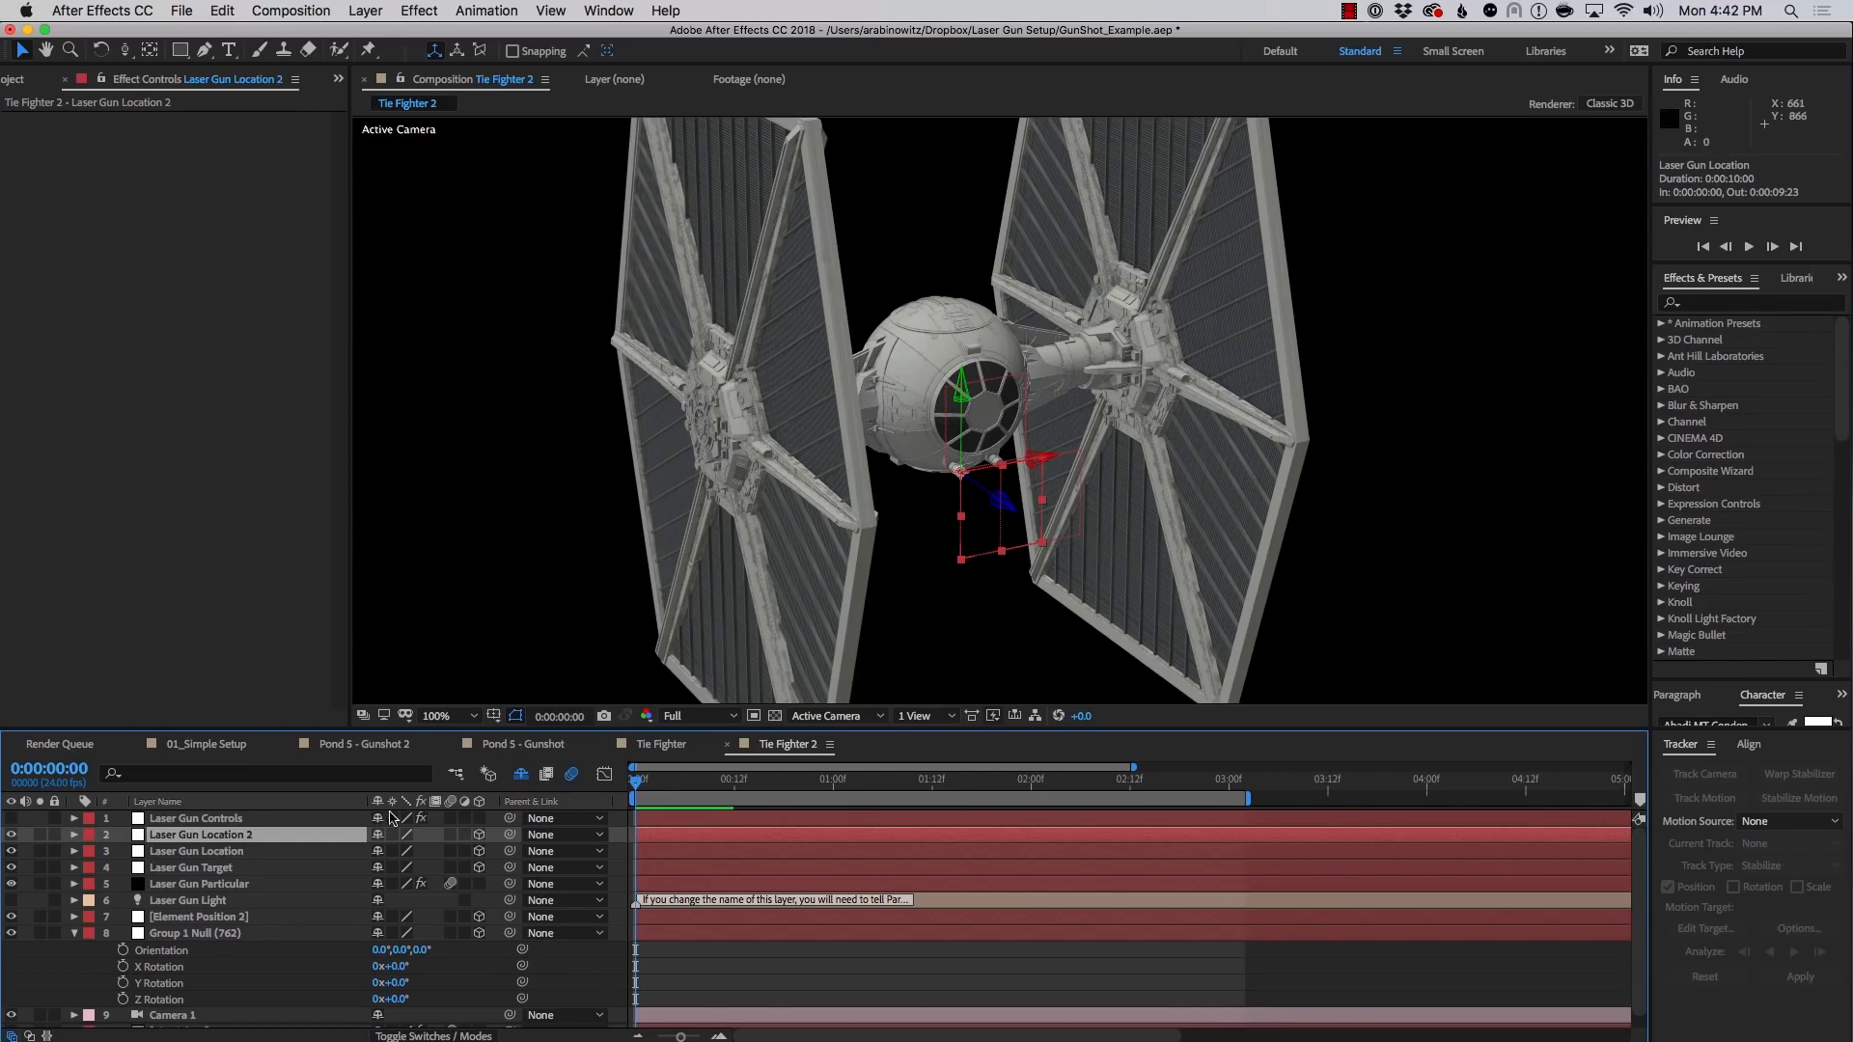
left_click(211, 921)
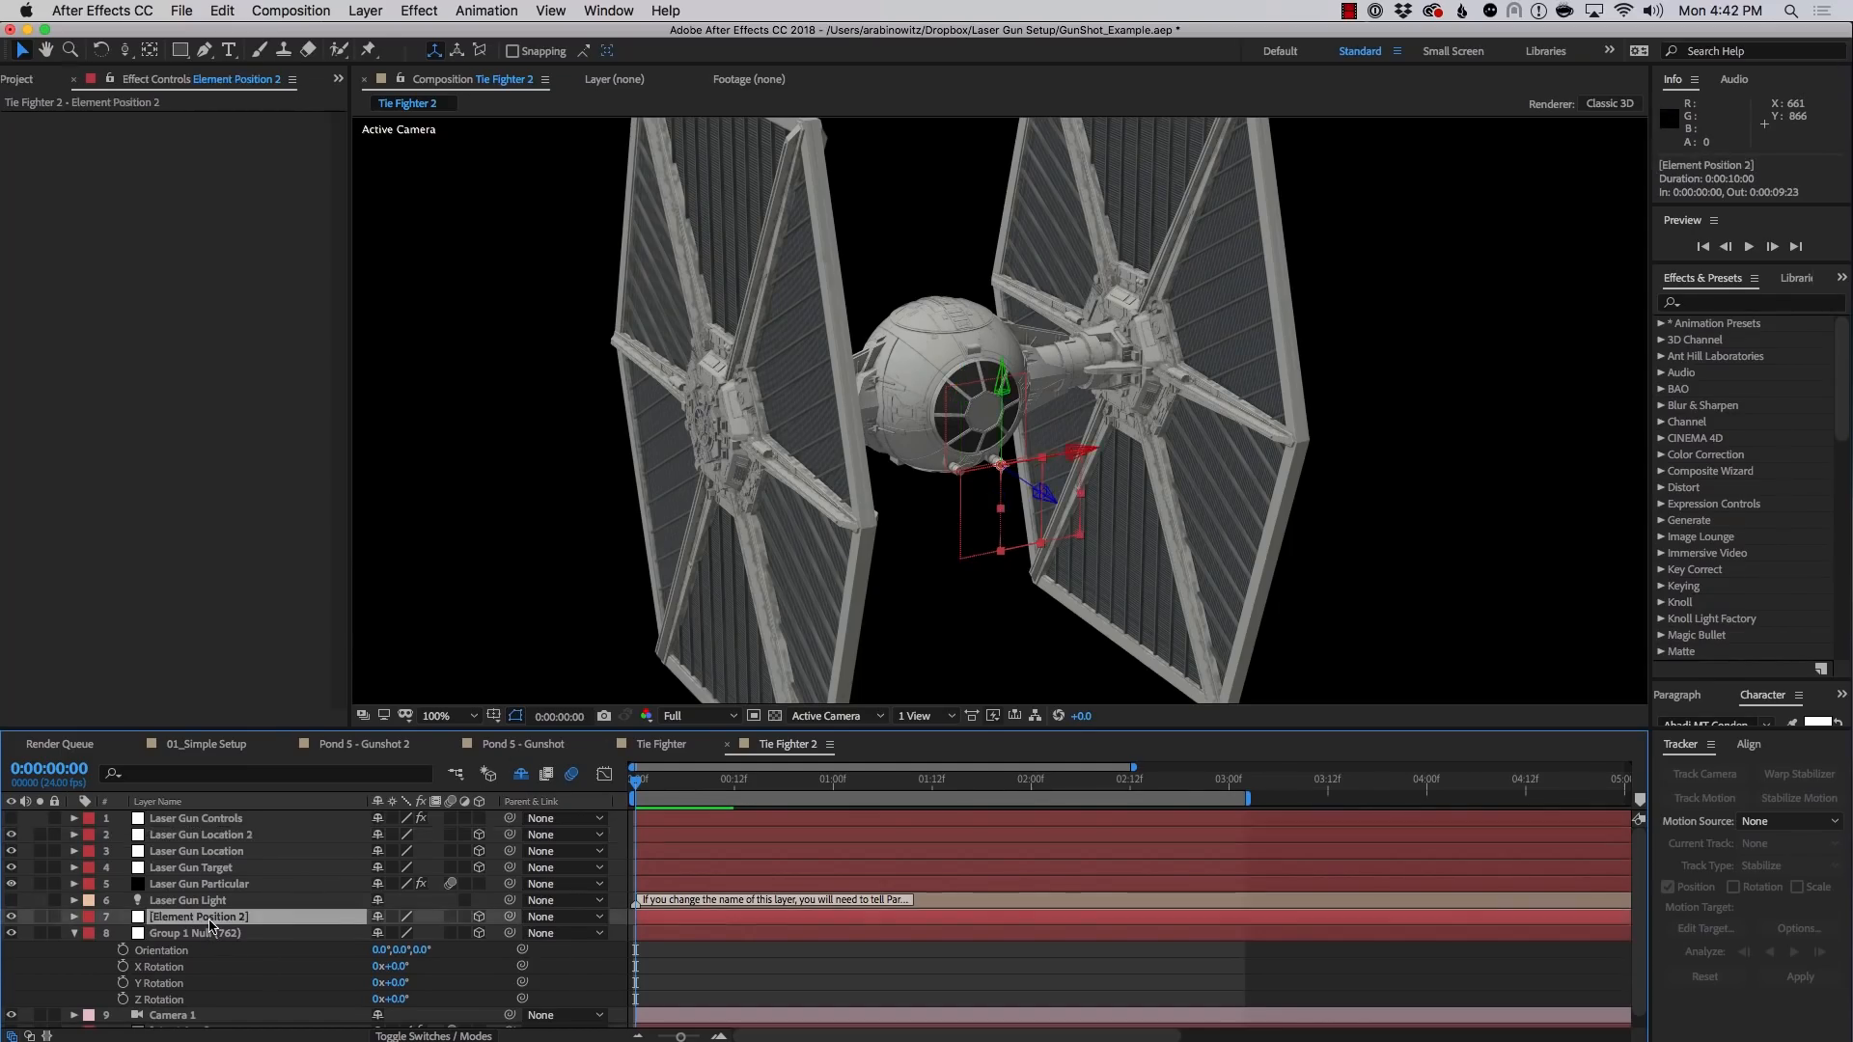
key("p")
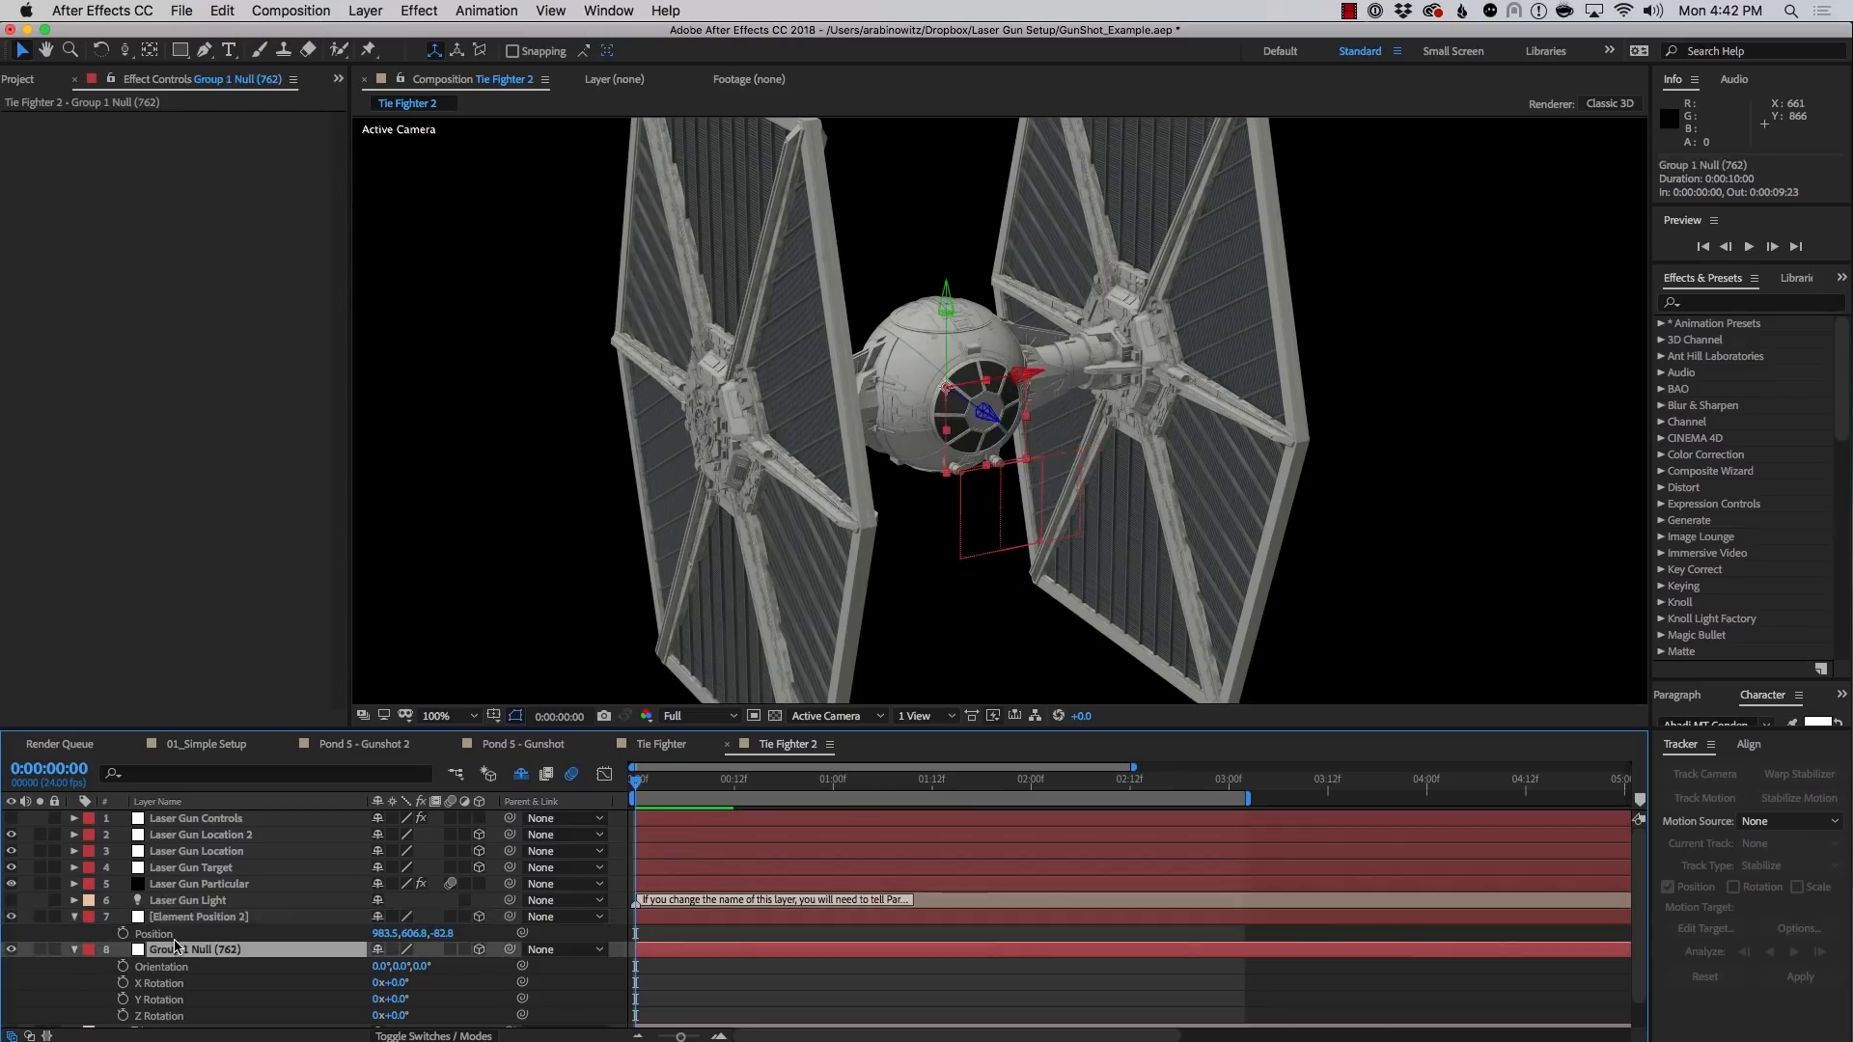
left_click(220, 838)
key("Return")
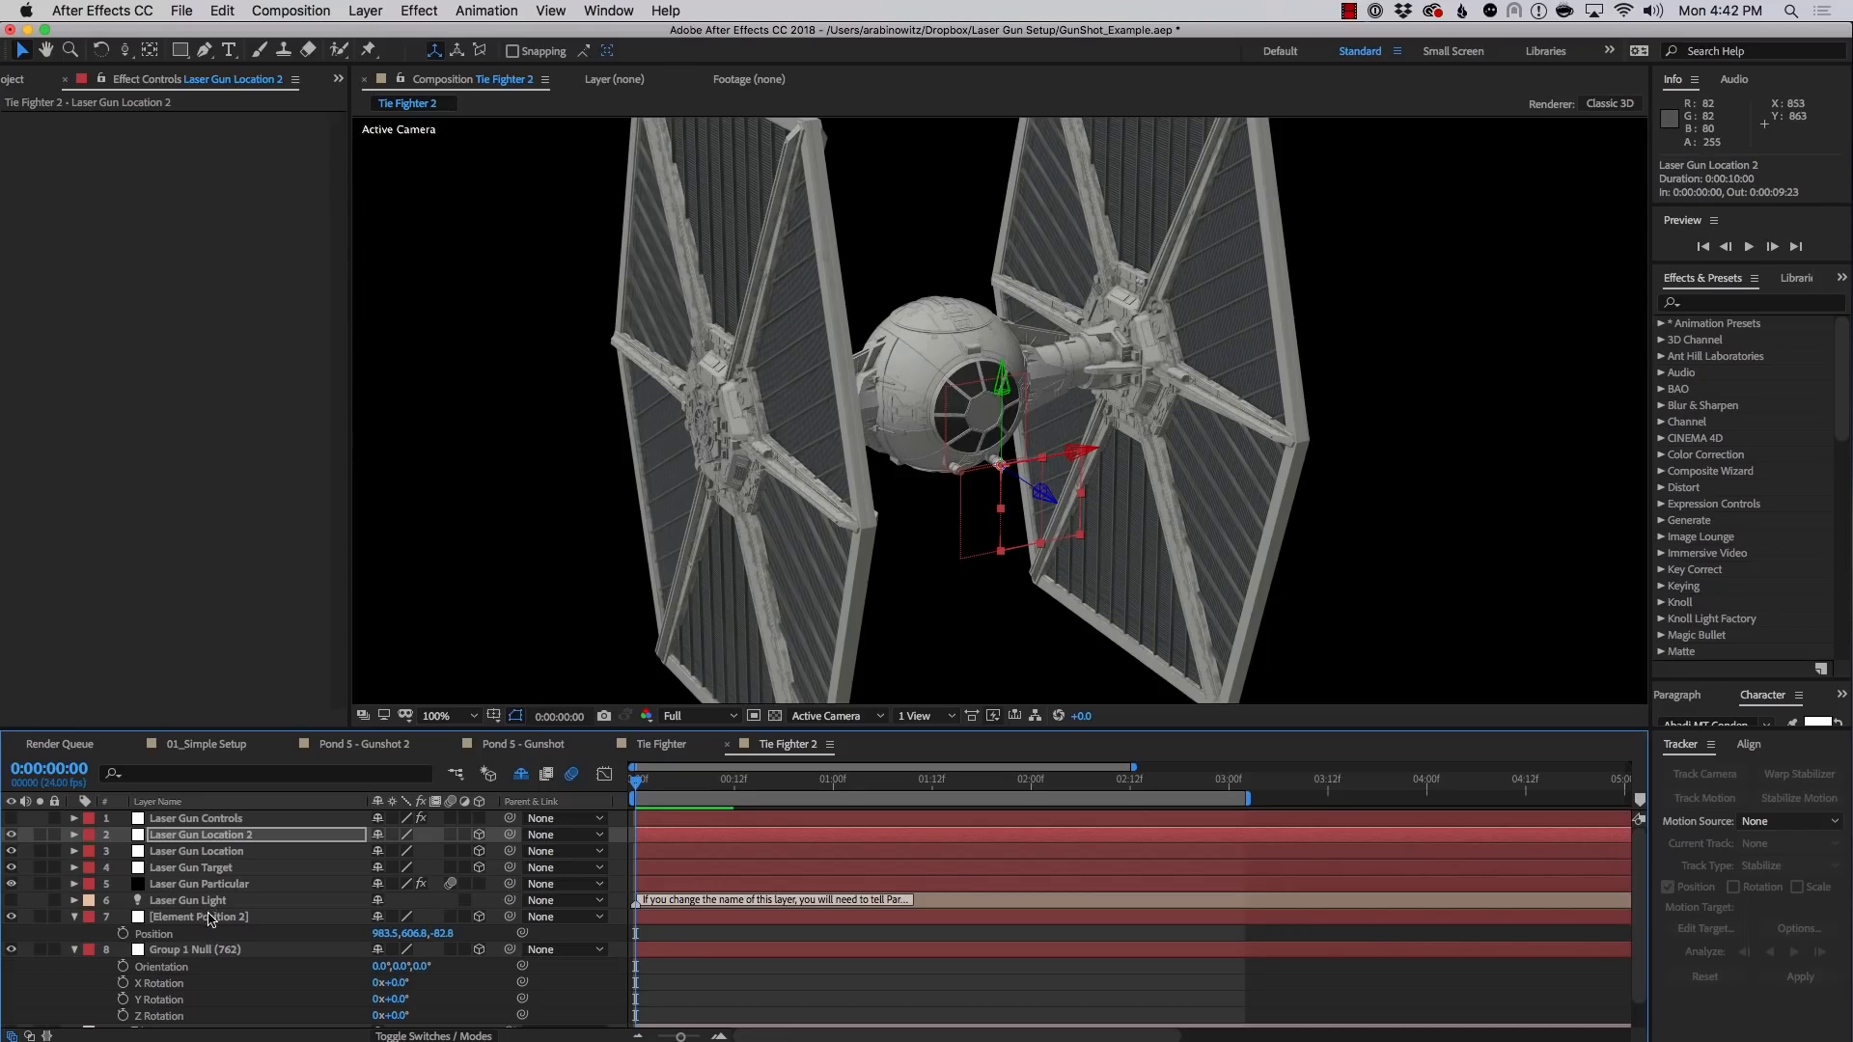
left_click(209, 922)
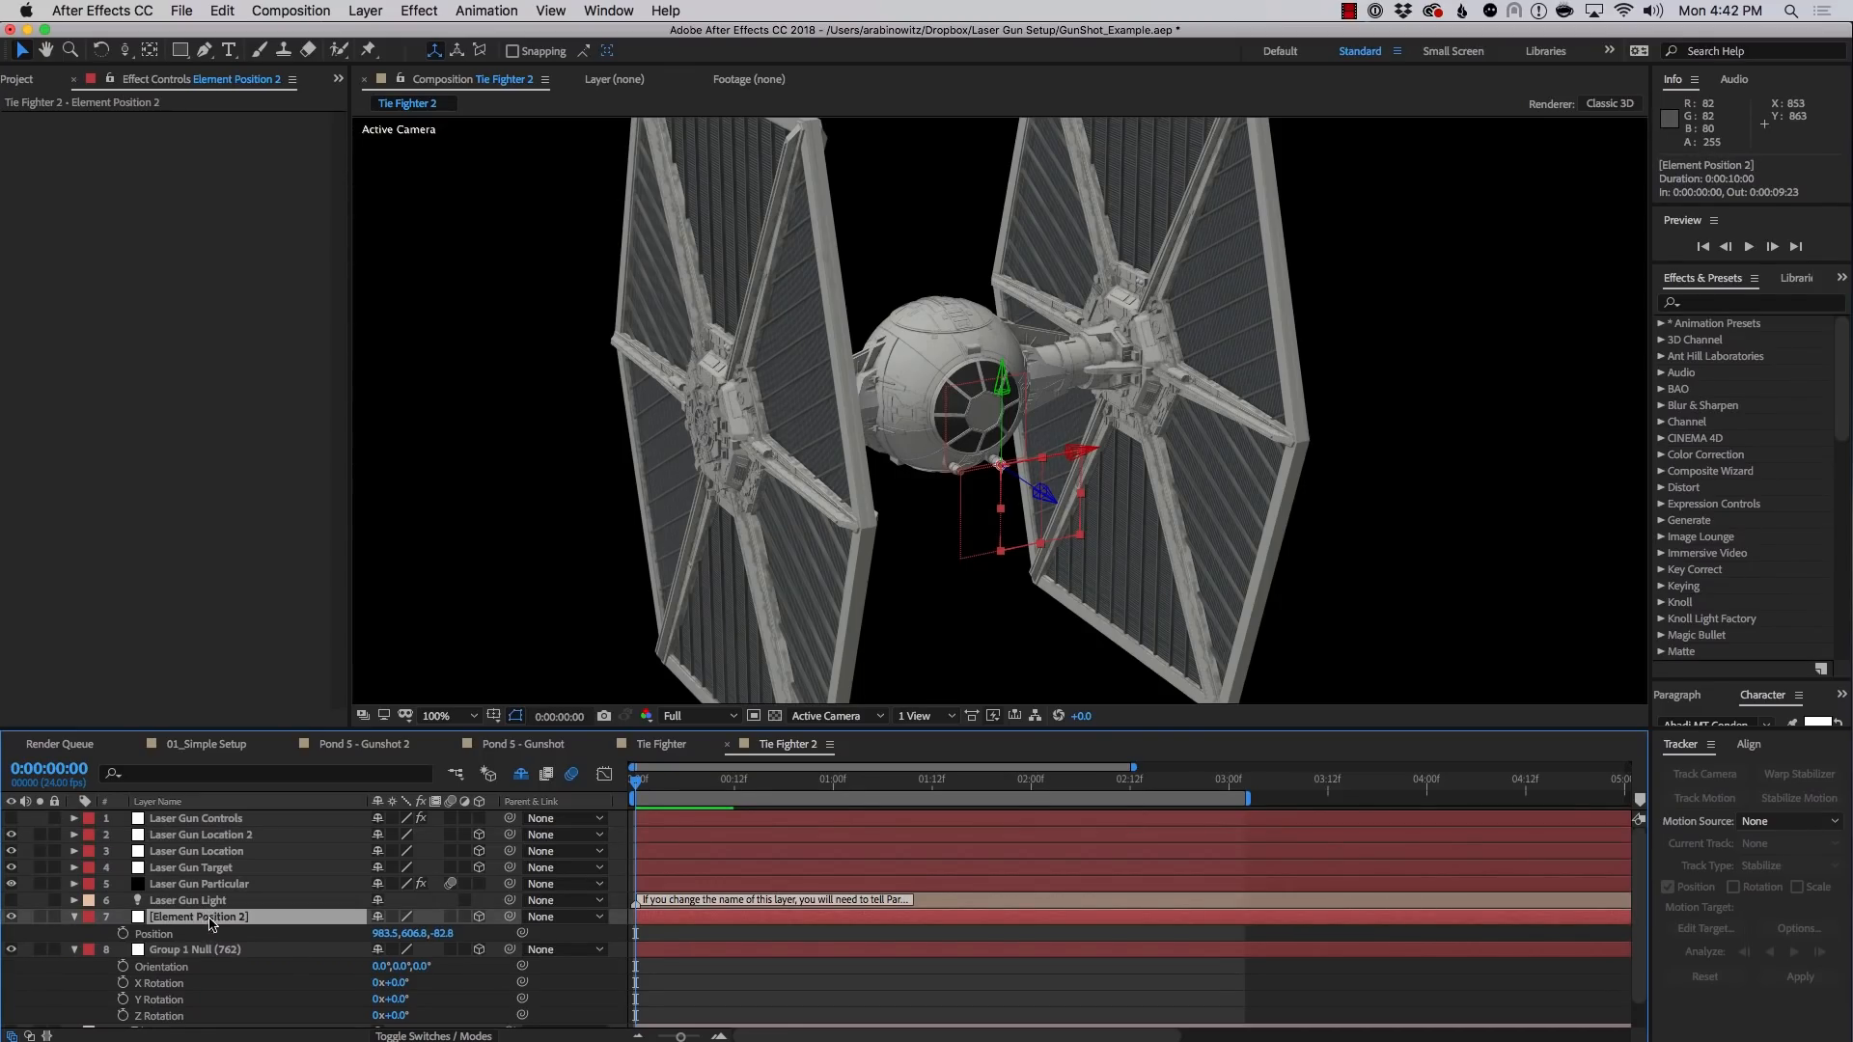
key("Delete")
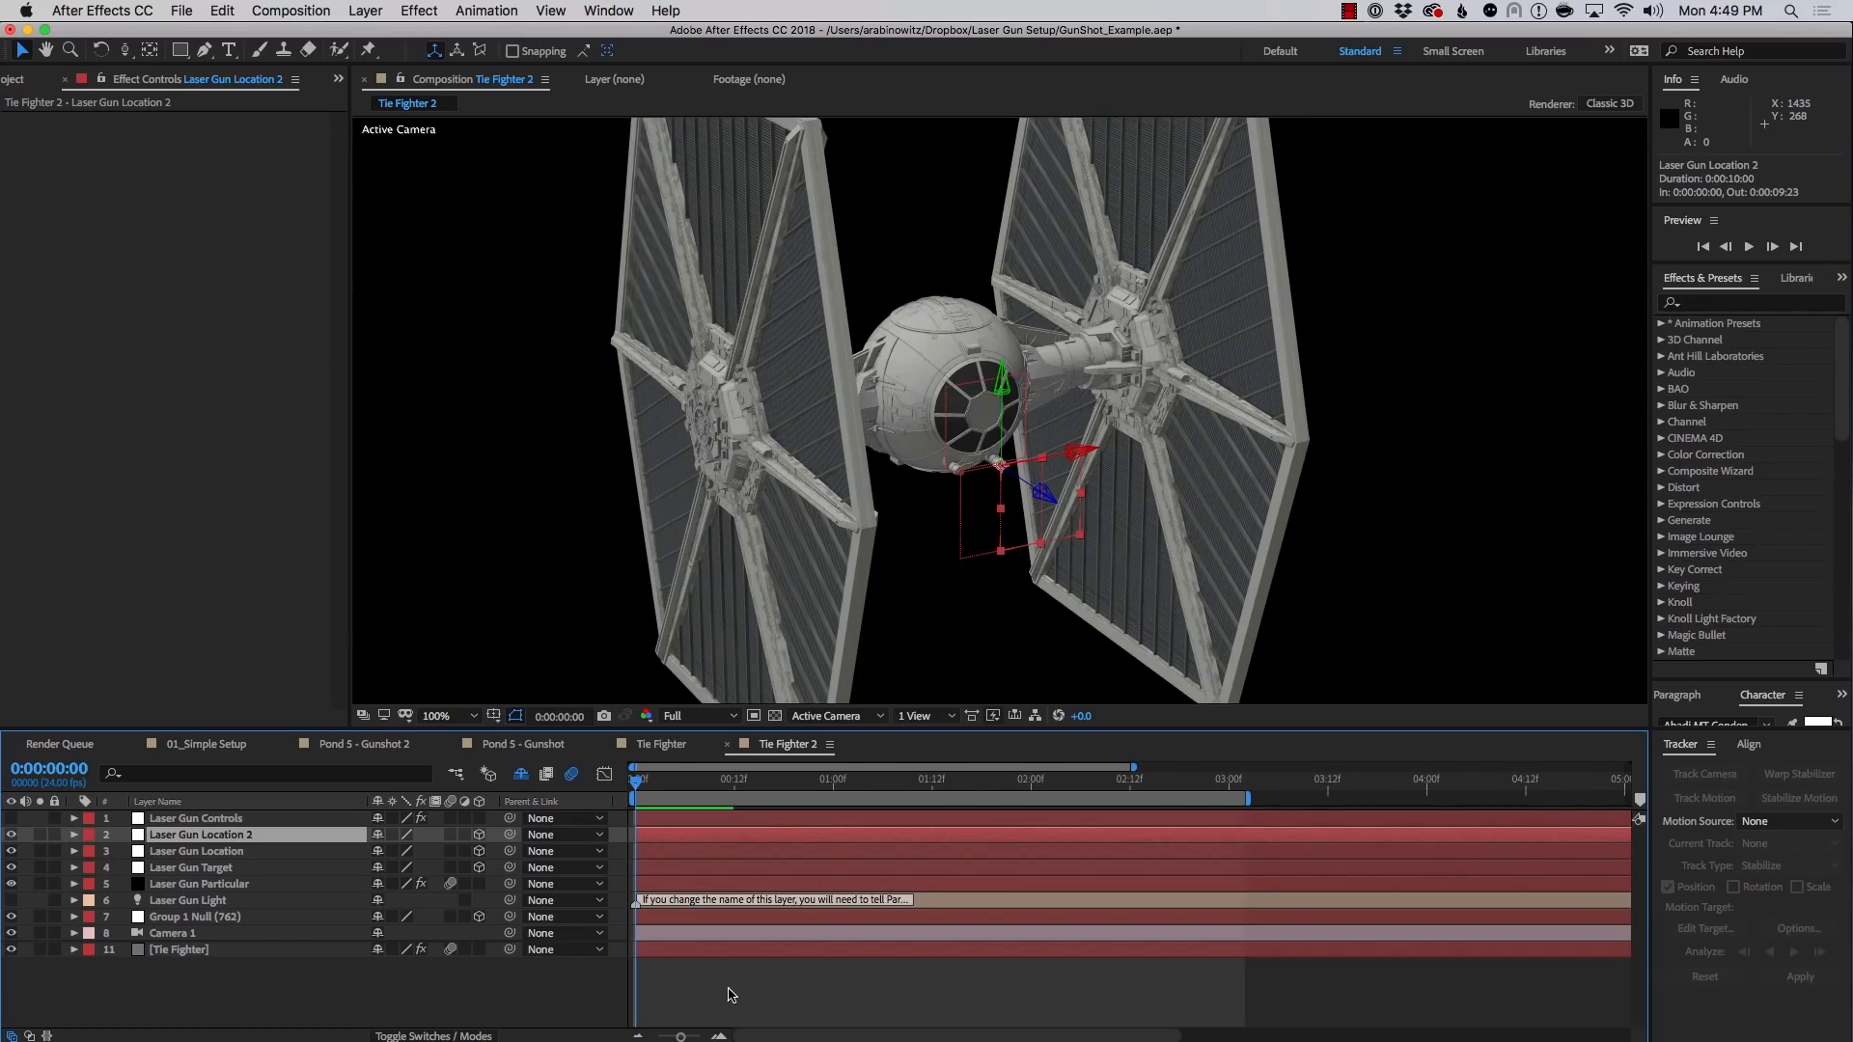
Duplicate the Laser Gun Light layer and reveal the expressions on the duplicate
left_click(193, 903)
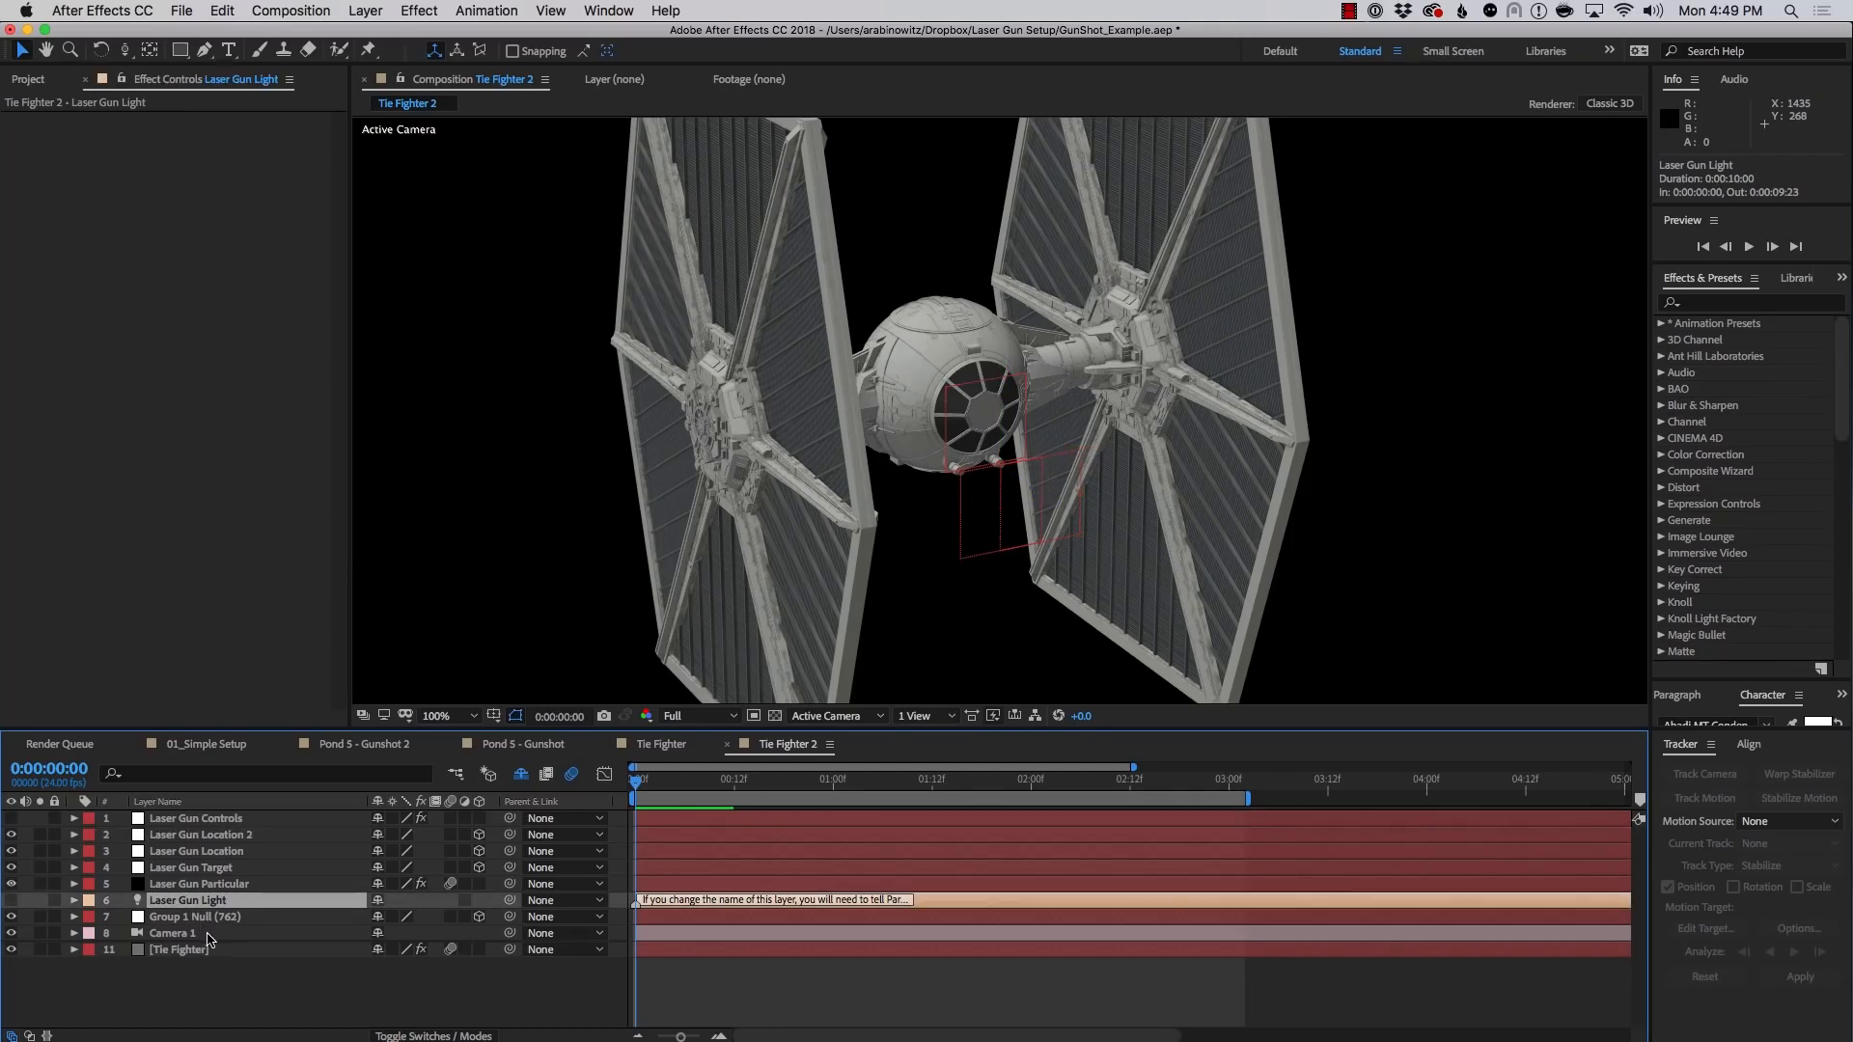
key("super+d")
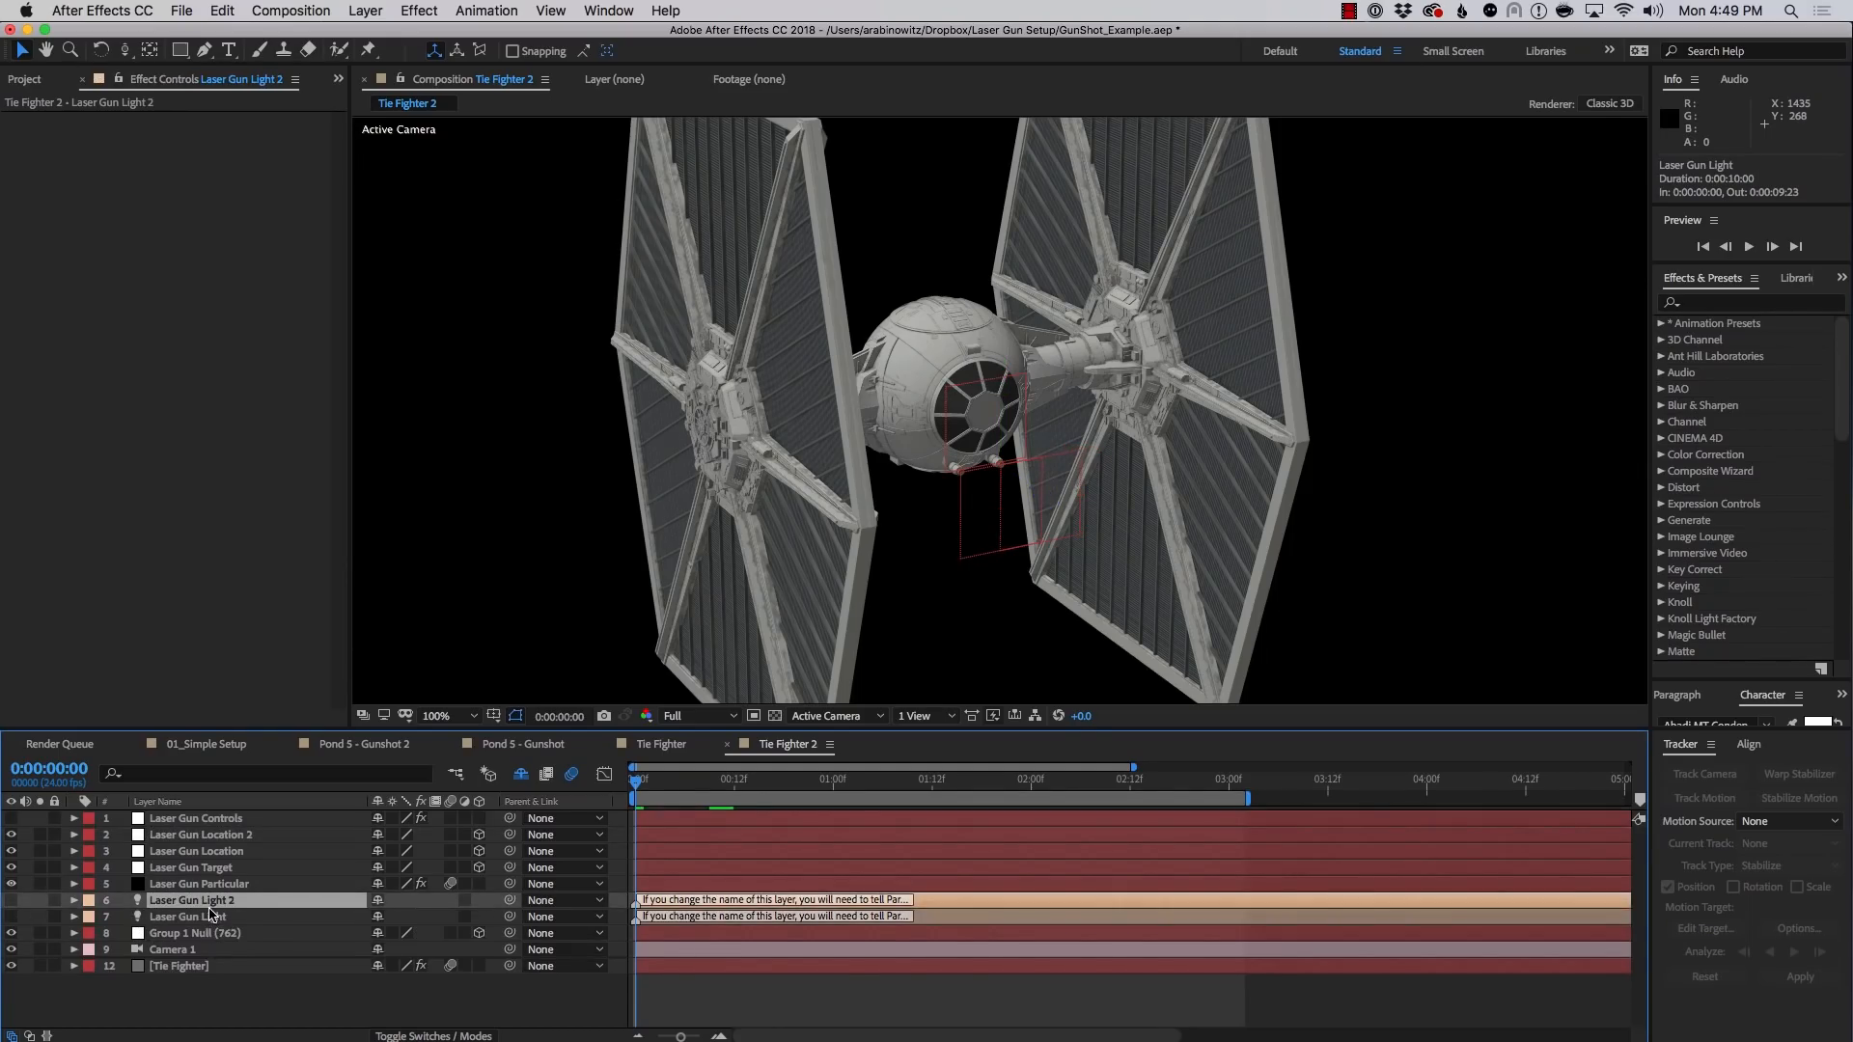
key("e")
key("e")
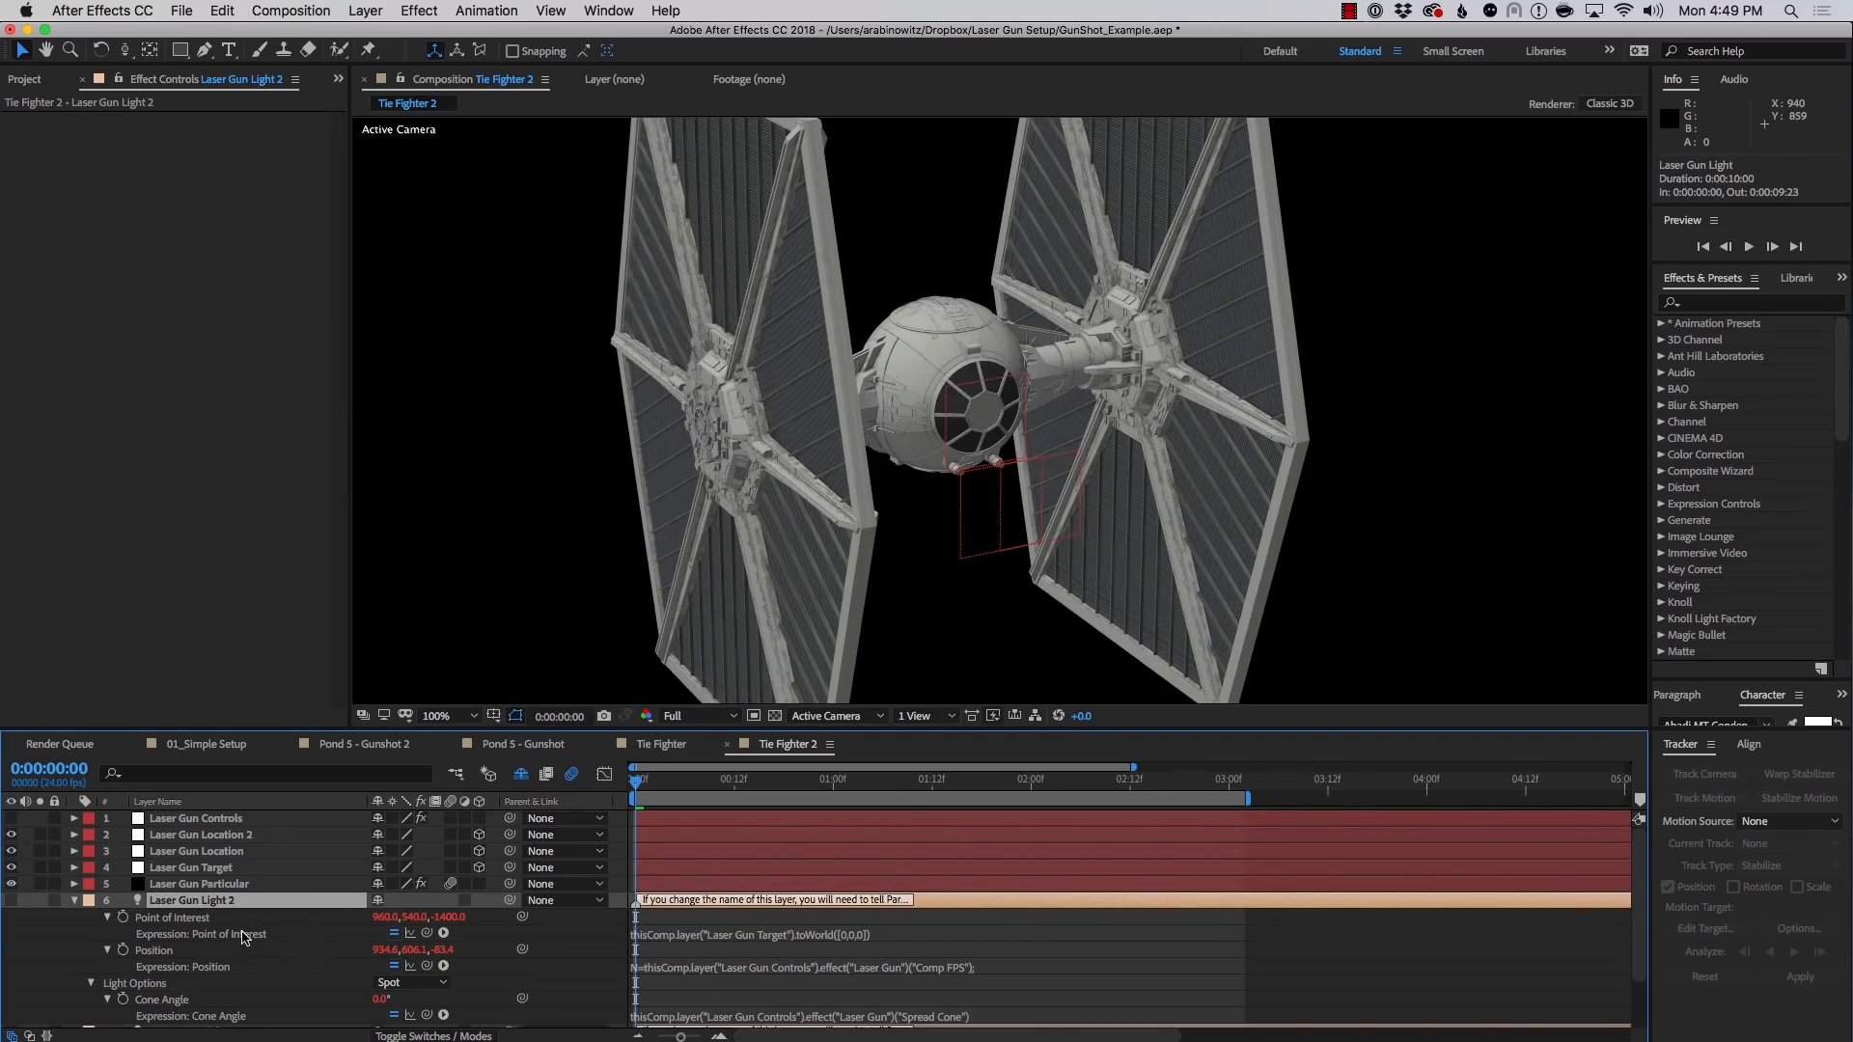
Edit Laser Gun Light 2's Position expression to reference the layer "Laser Gun Location 2", and preview the shot
left_click(163, 954)
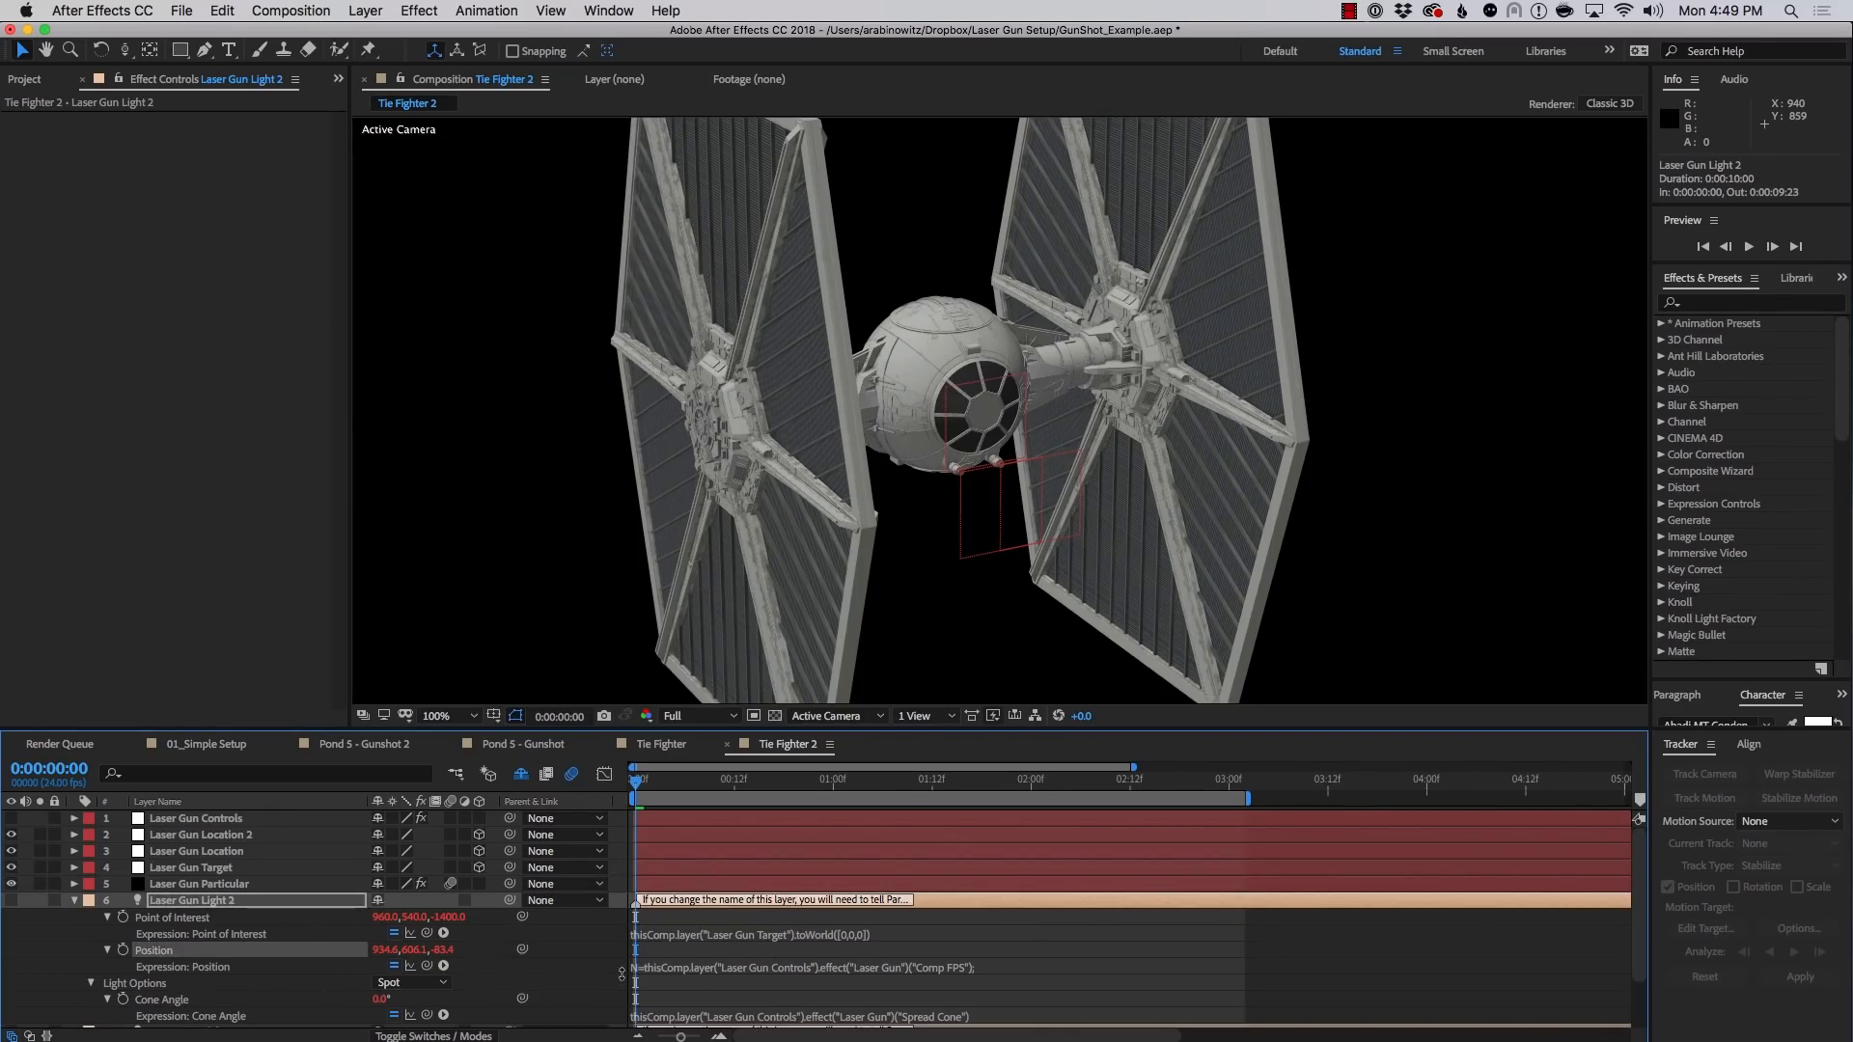
left_click(695, 969)
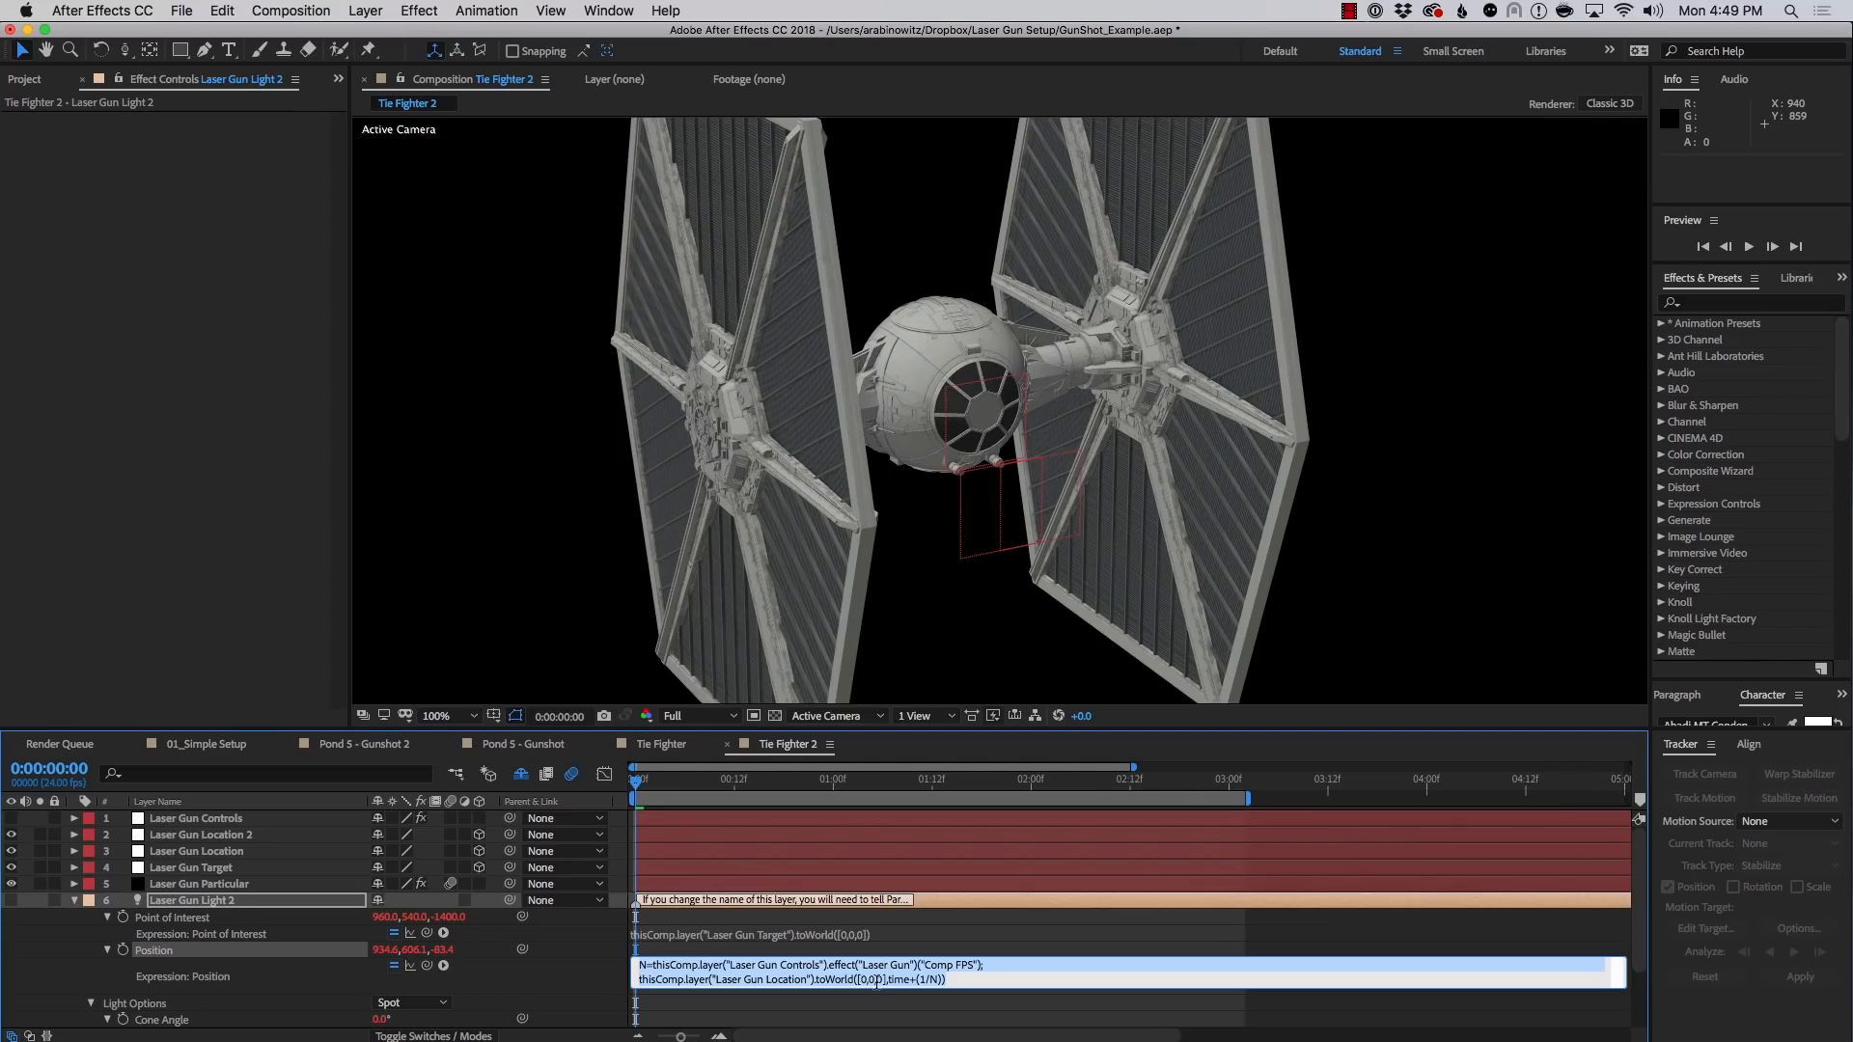
left_click(808, 980)
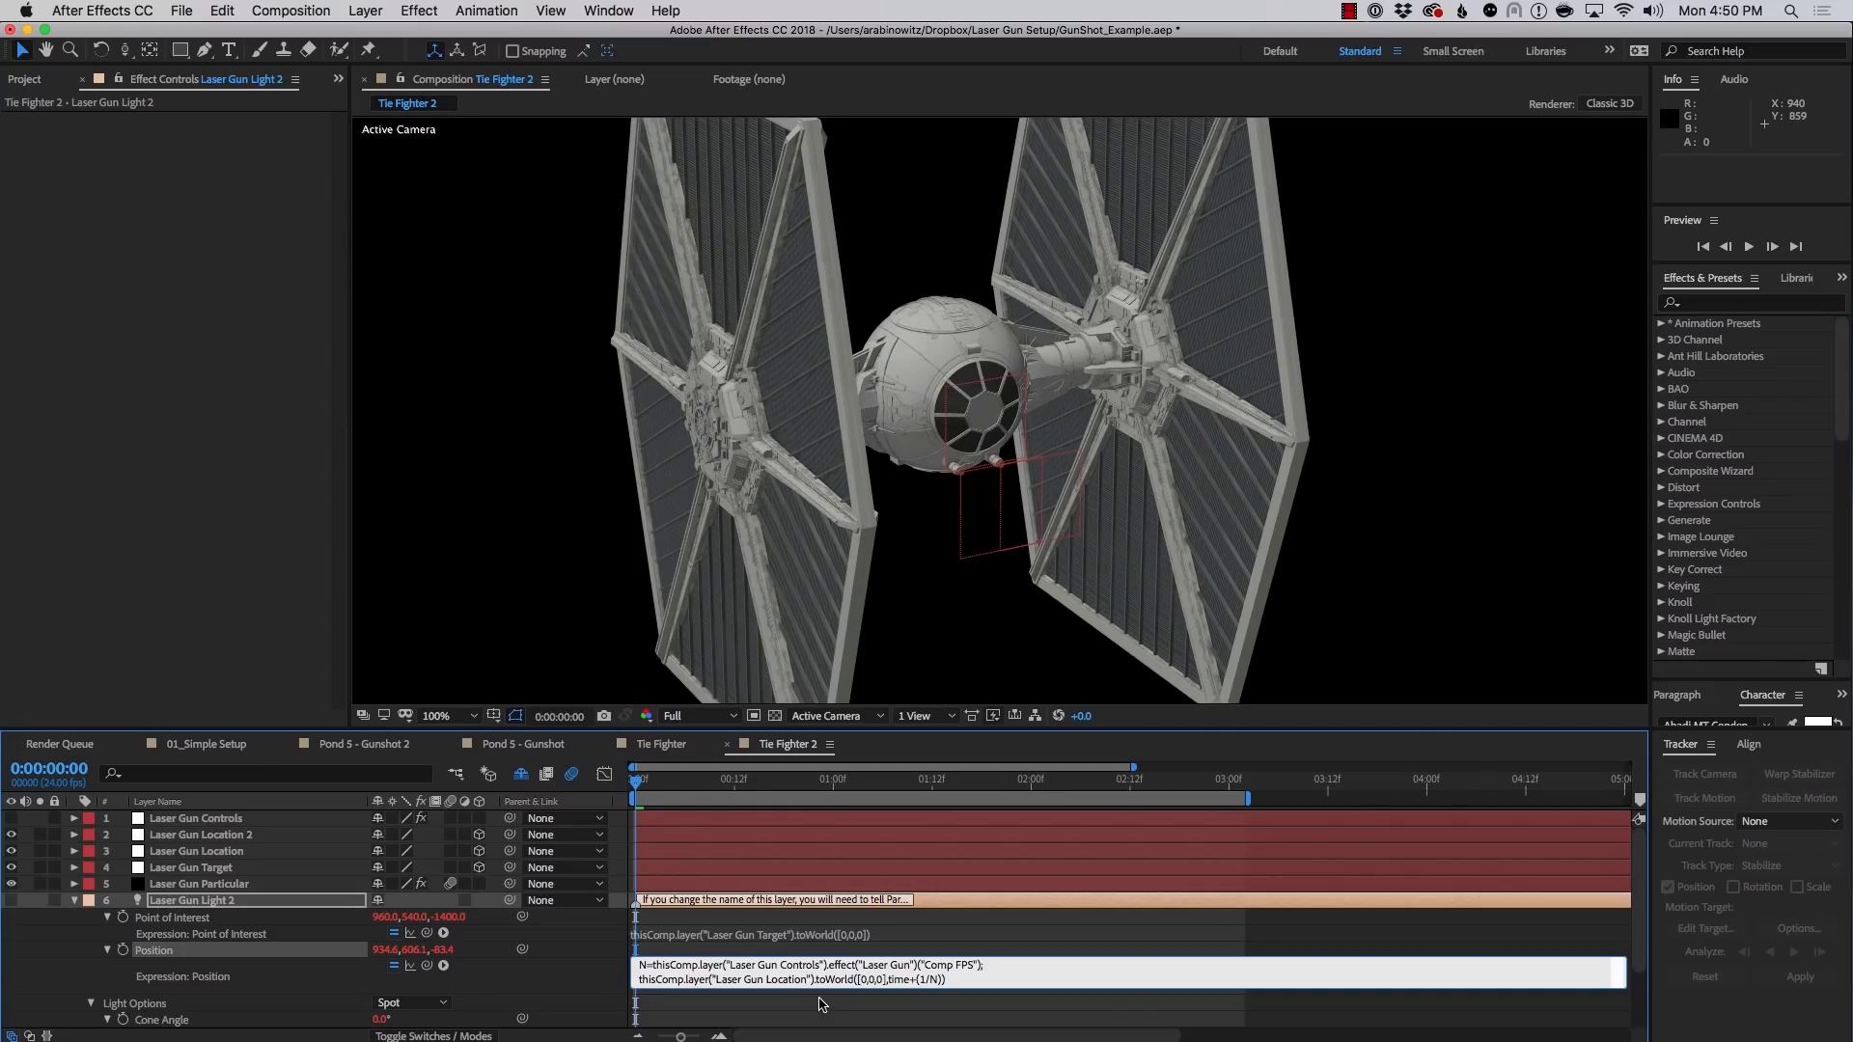
type("2")
key("BackSpace")
type("2")
left_click(814, 1037)
key("space")
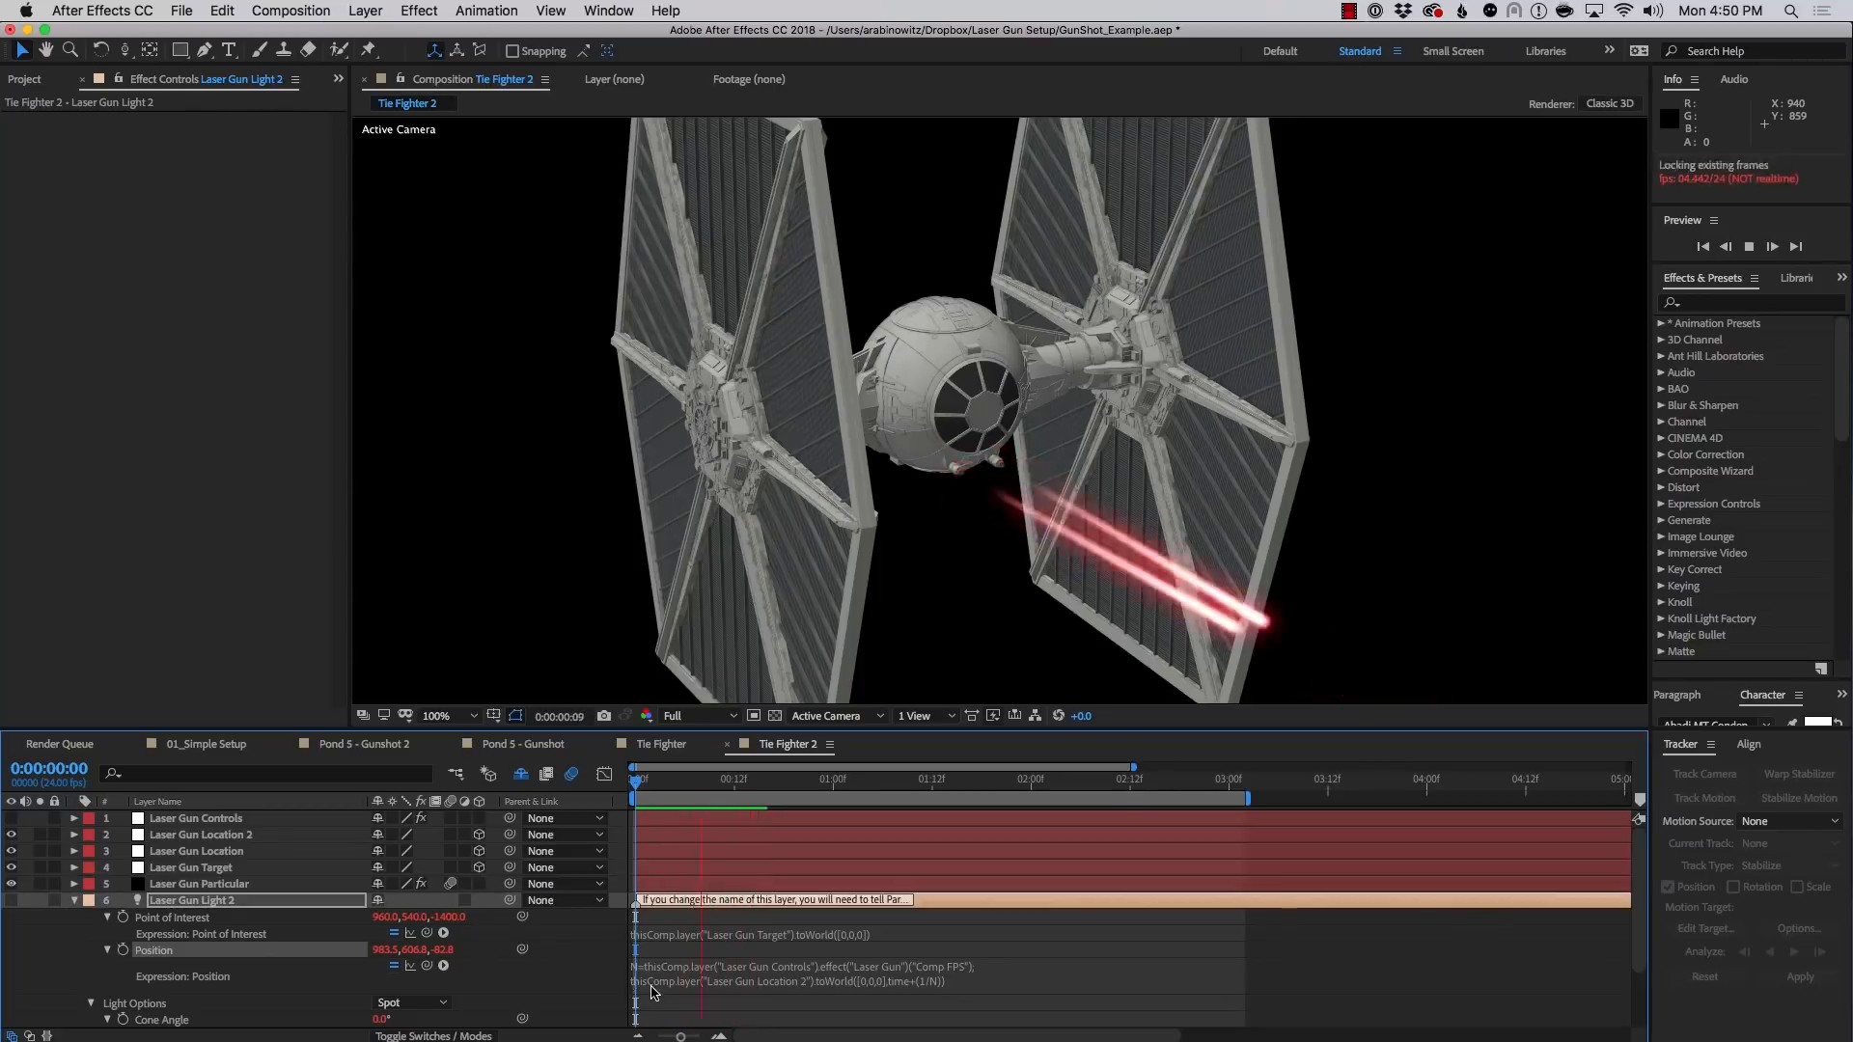
key("space")
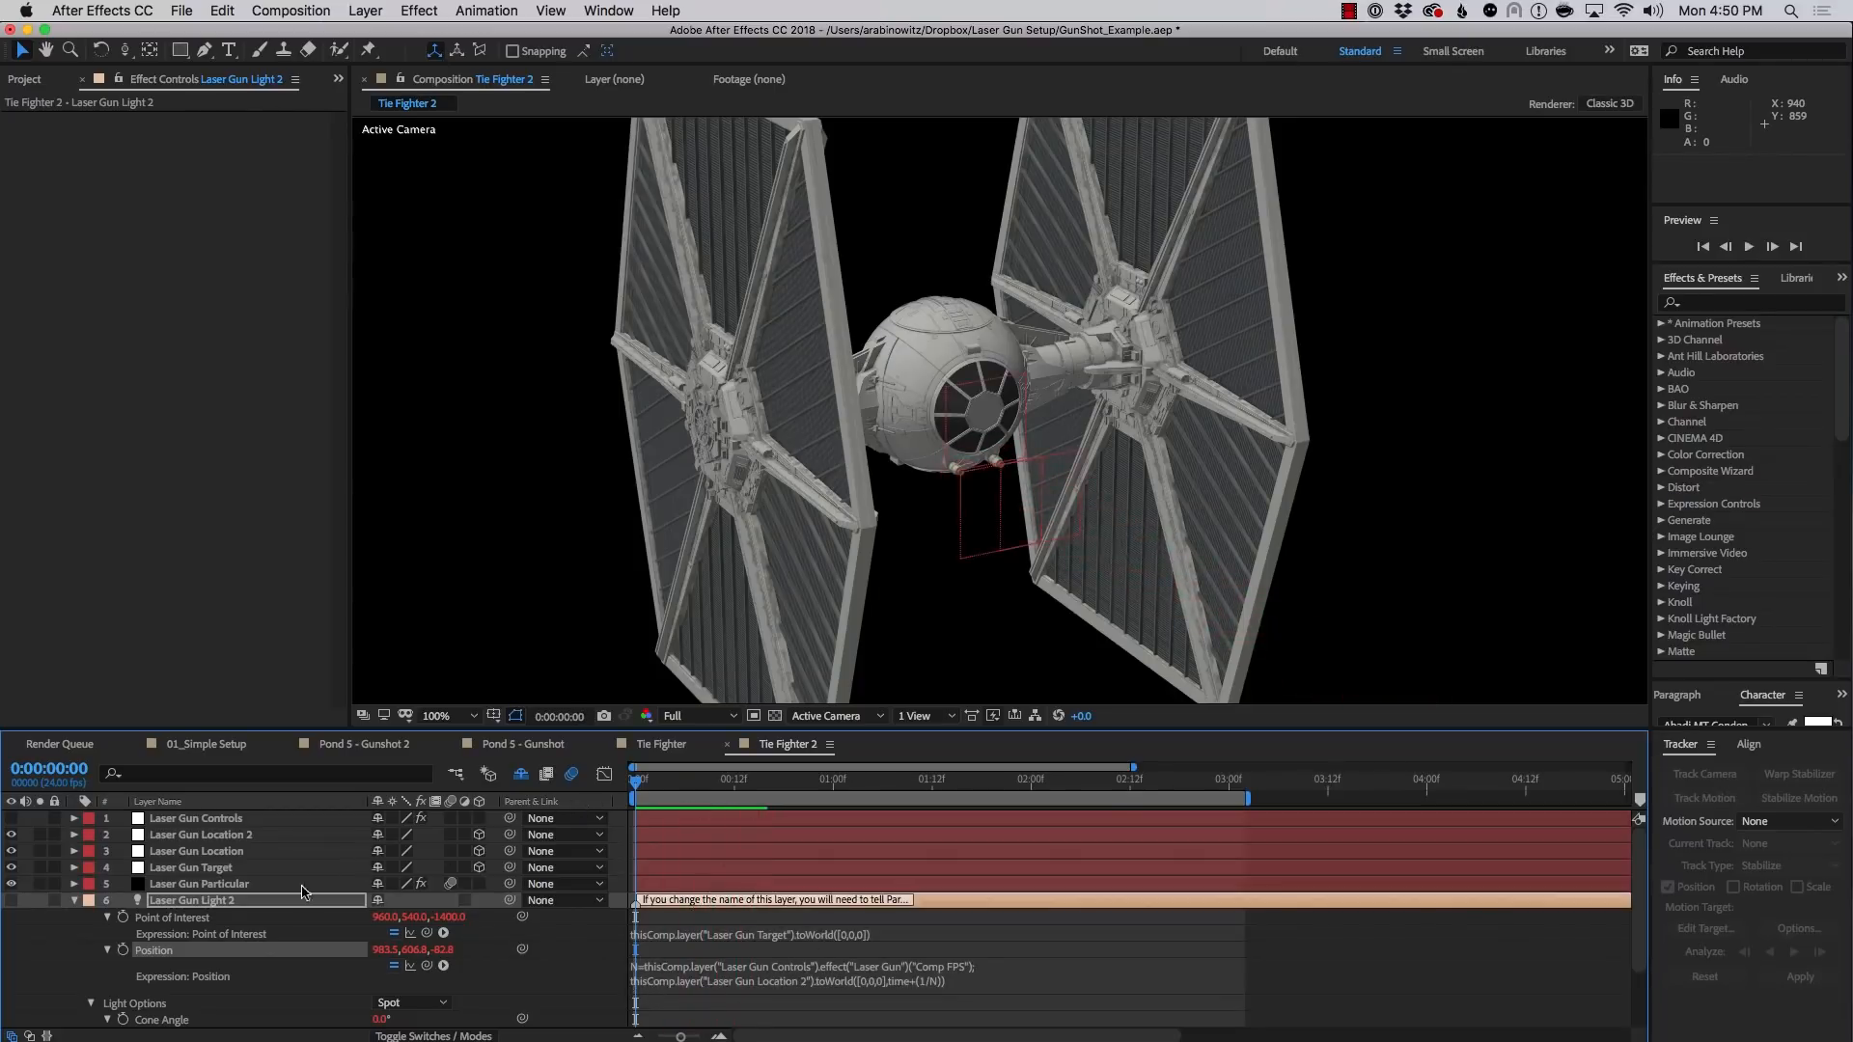
Try moving Group 1 Null to X position 1146 while previewing the lasers, and undo the move
scroll(295, 932, "down", 3)
scroll(294, 934, "up", 1)
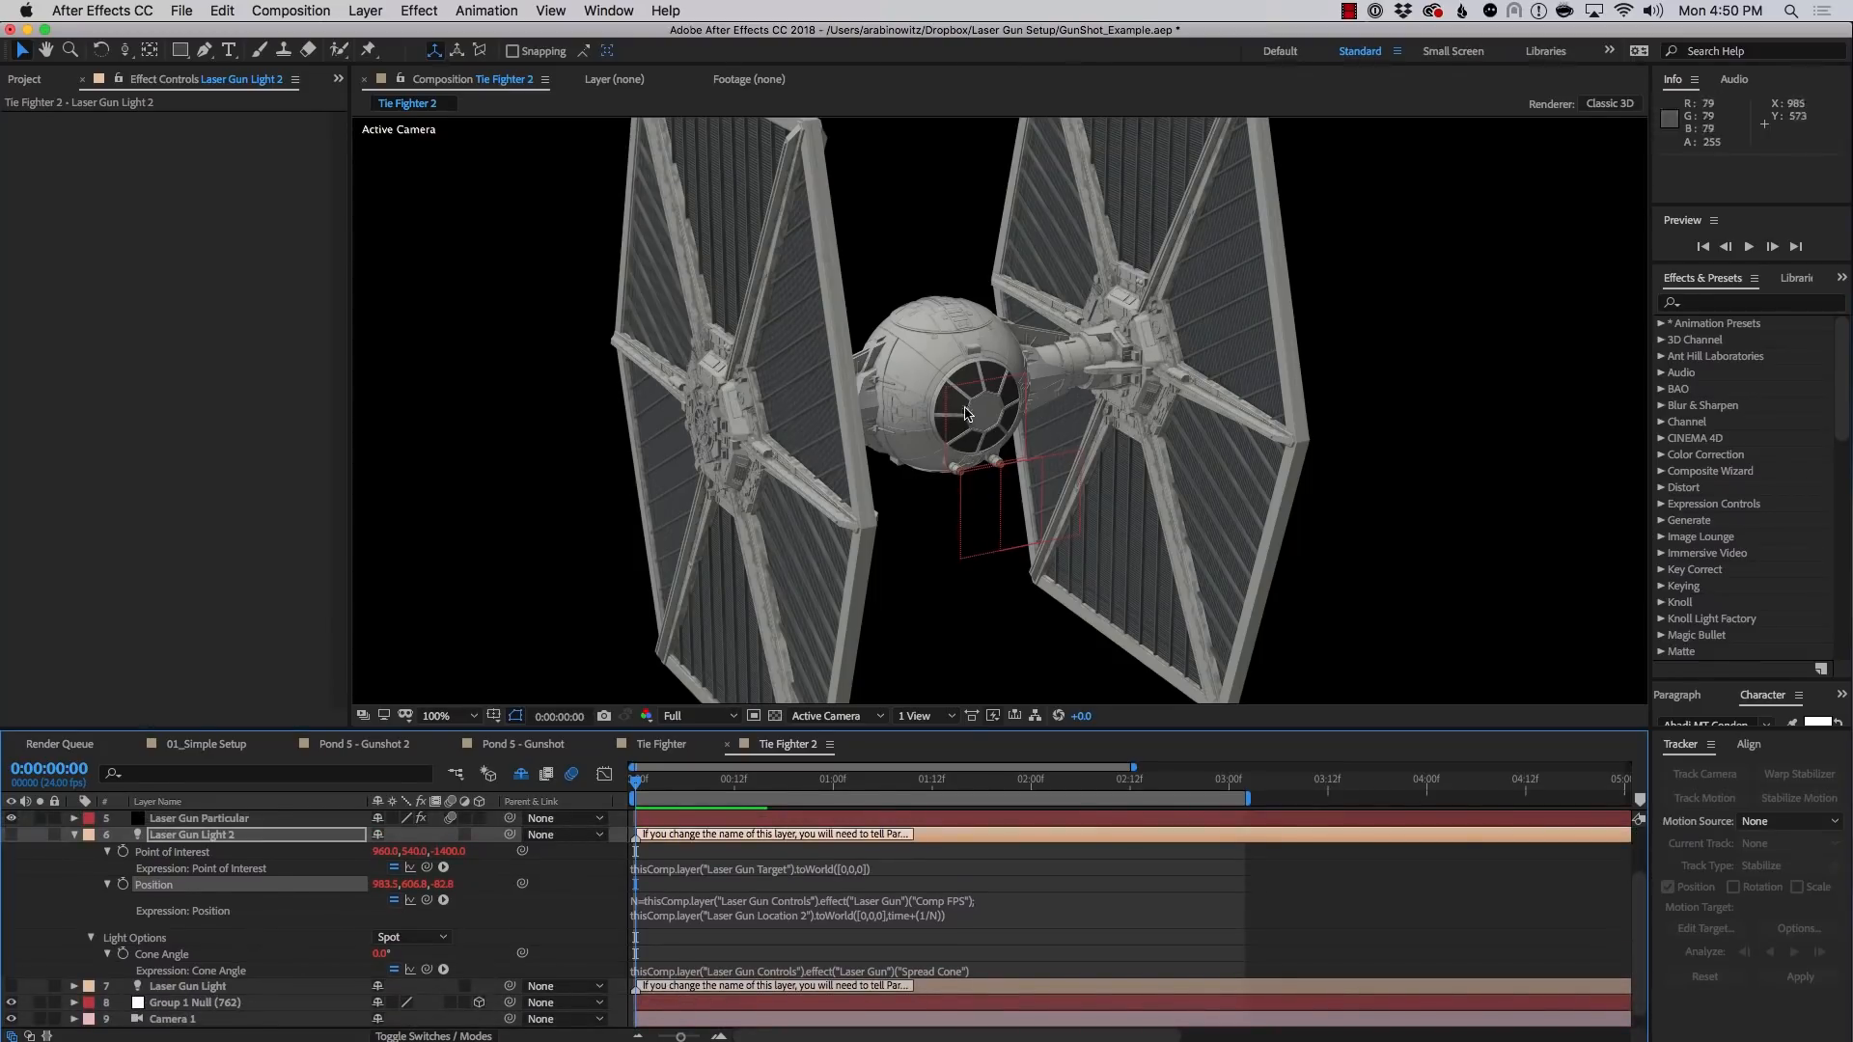
scroll(397, 893, "down", 1)
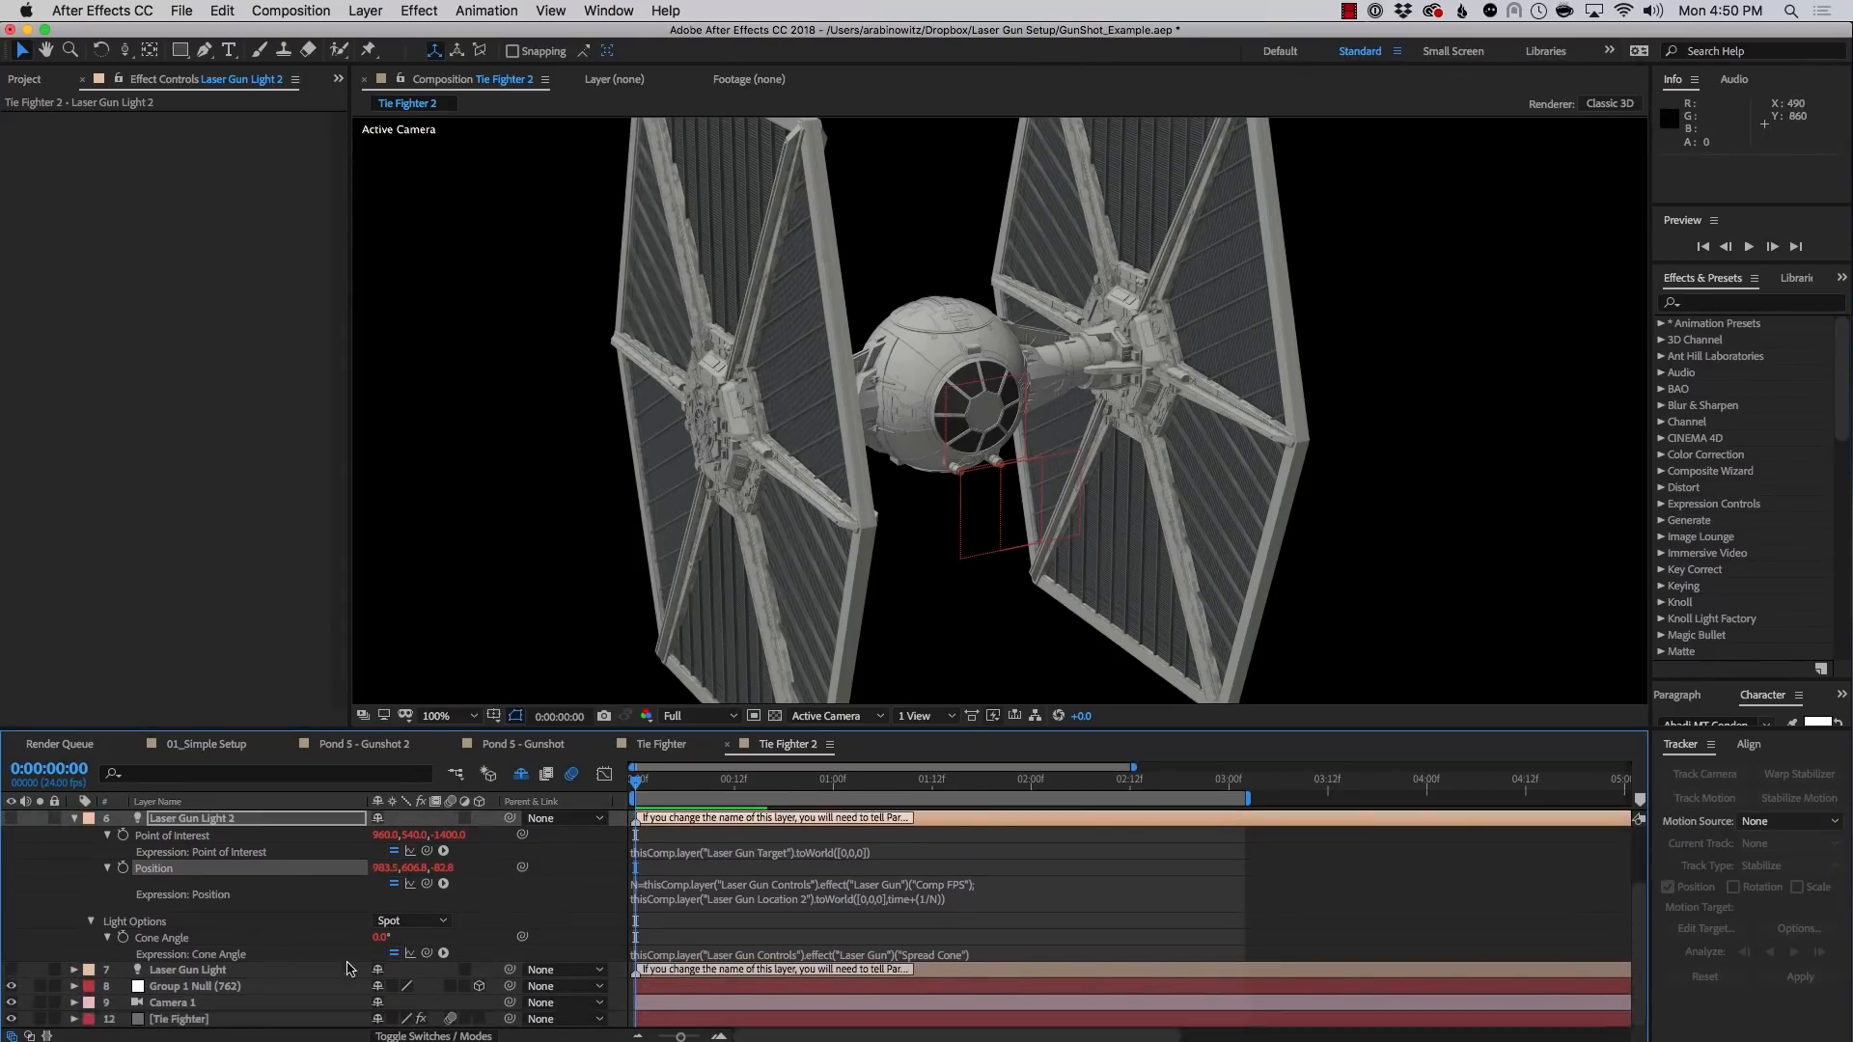
left_click(197, 989)
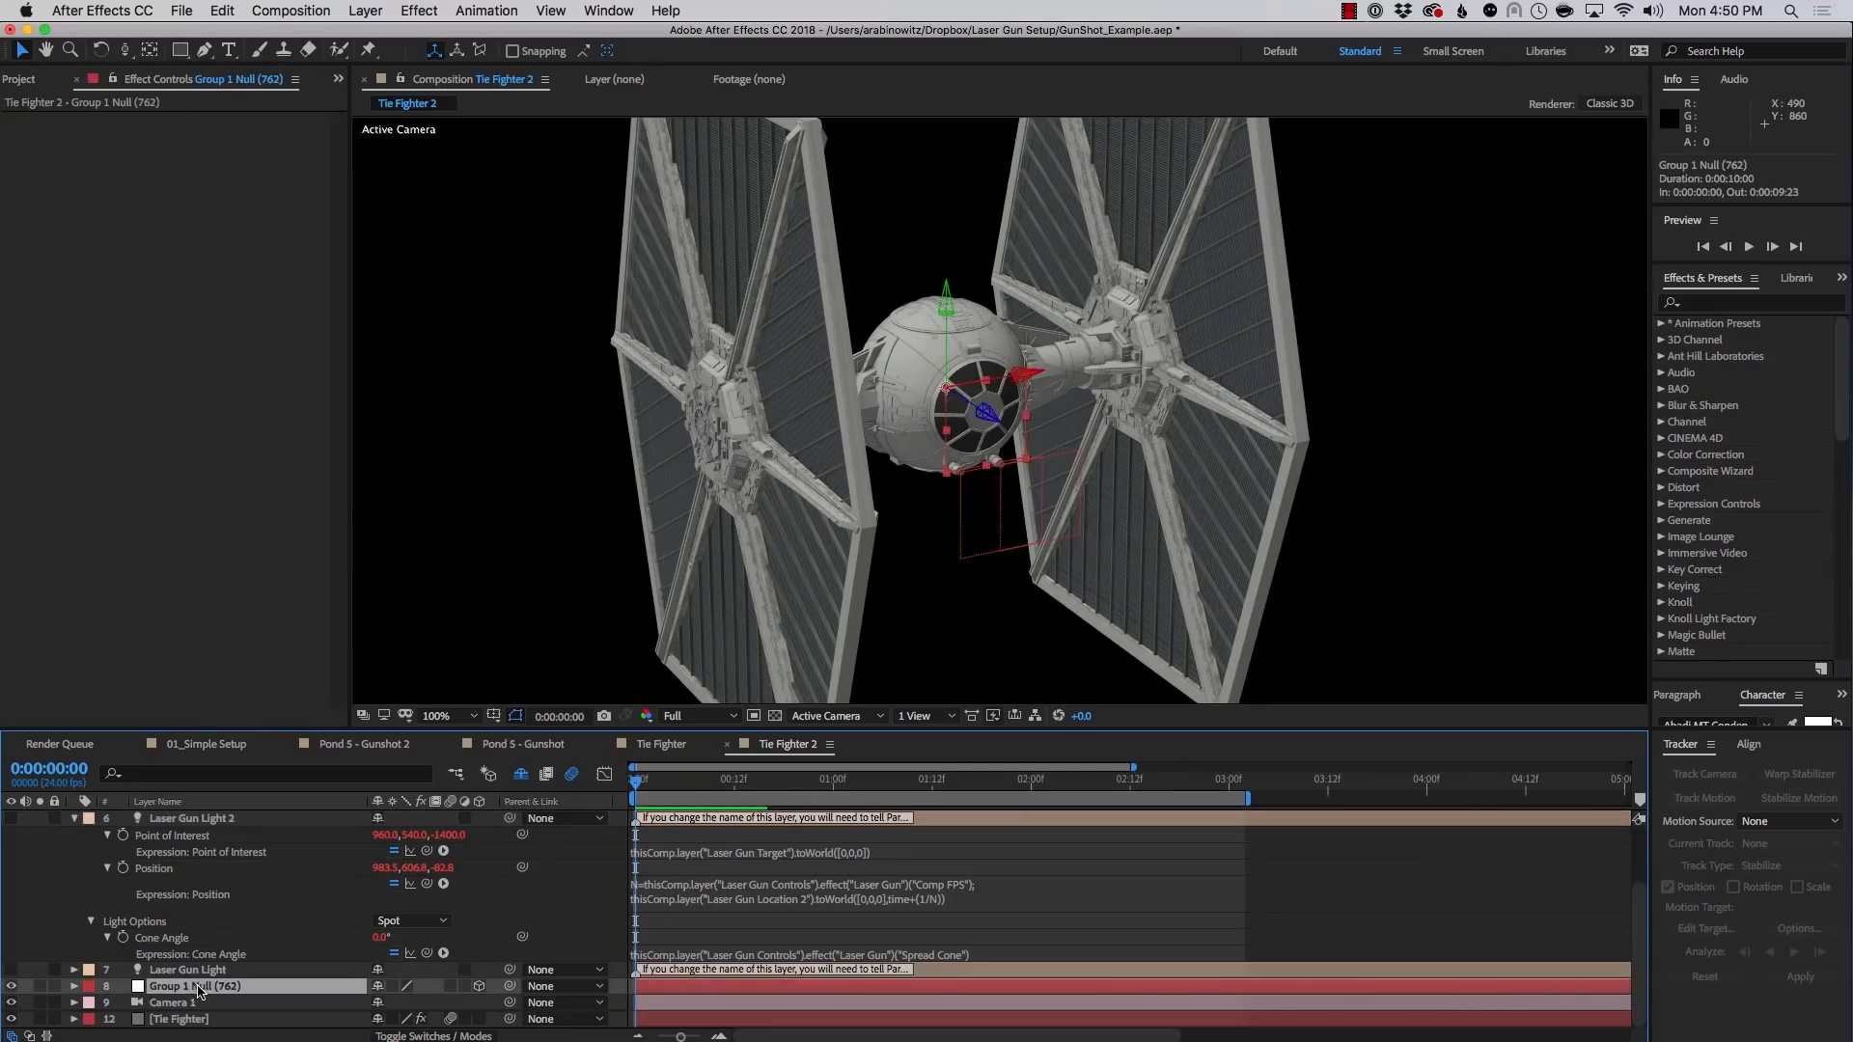
key("p")
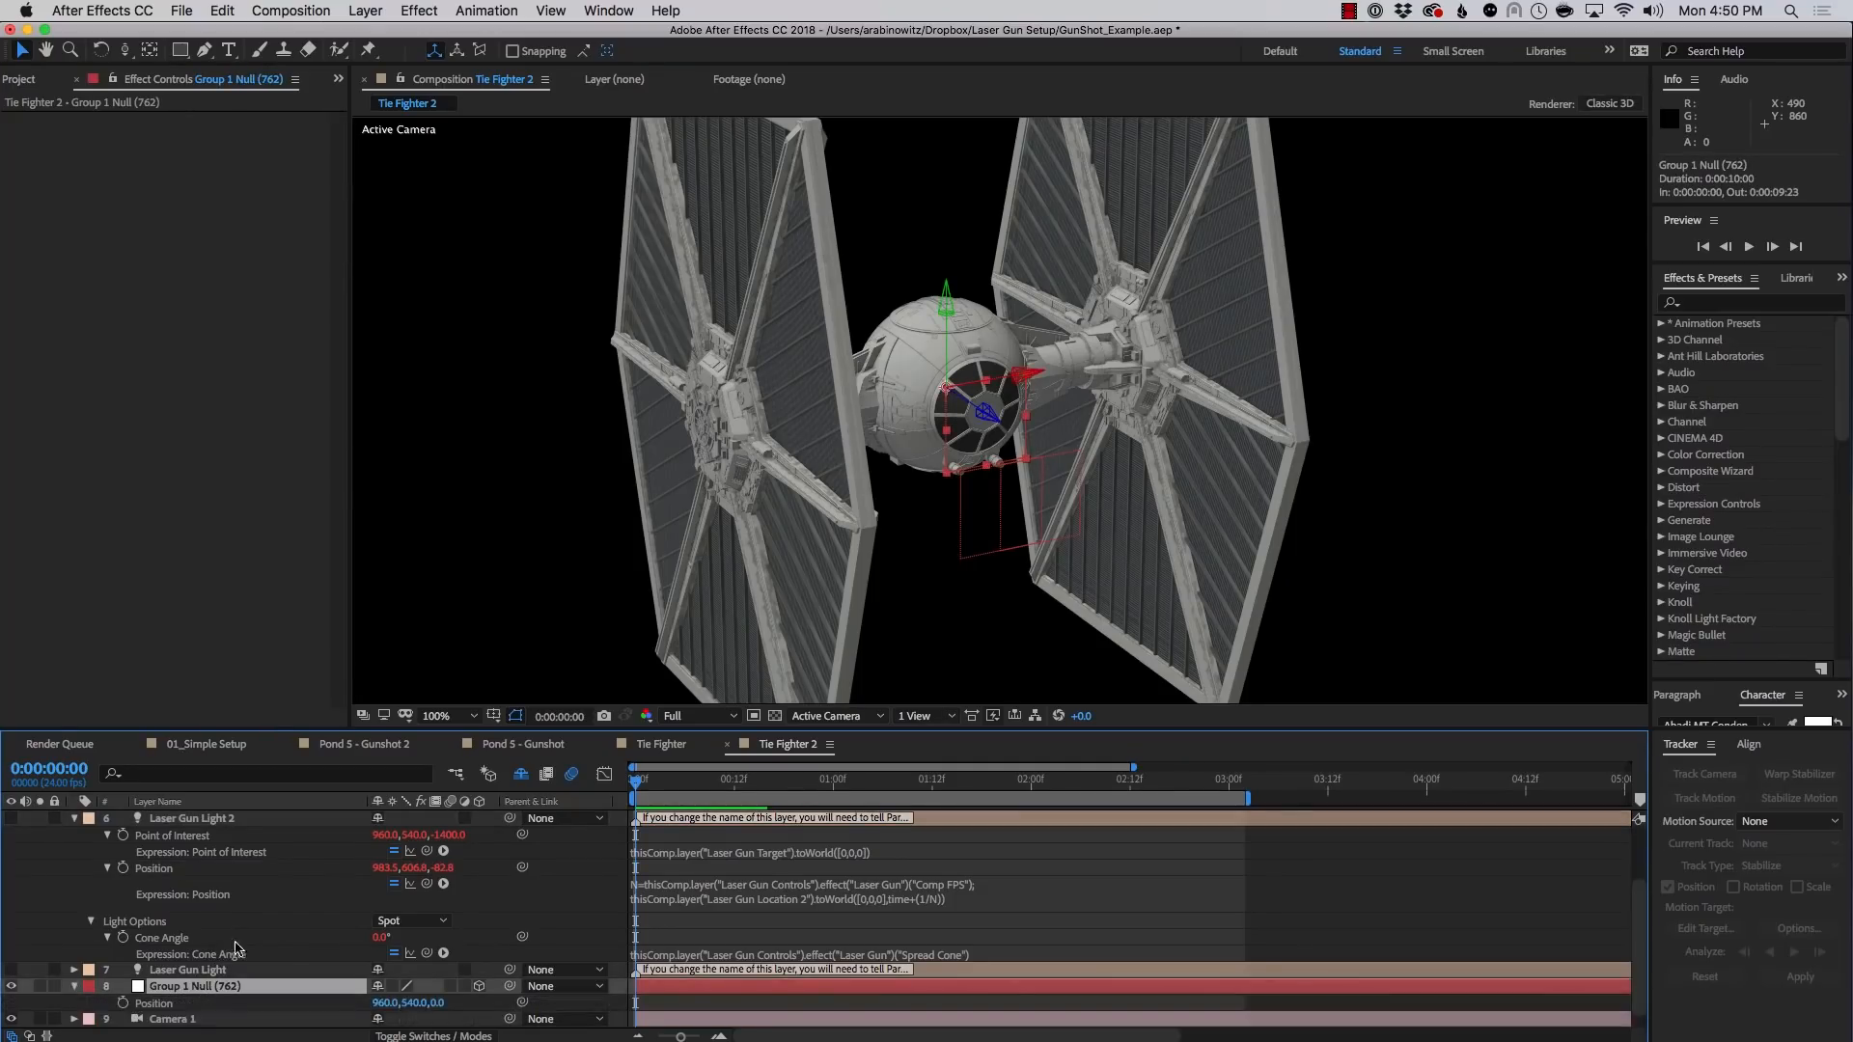
left_click_drag(386, 1007, 570, 1013)
key("space")
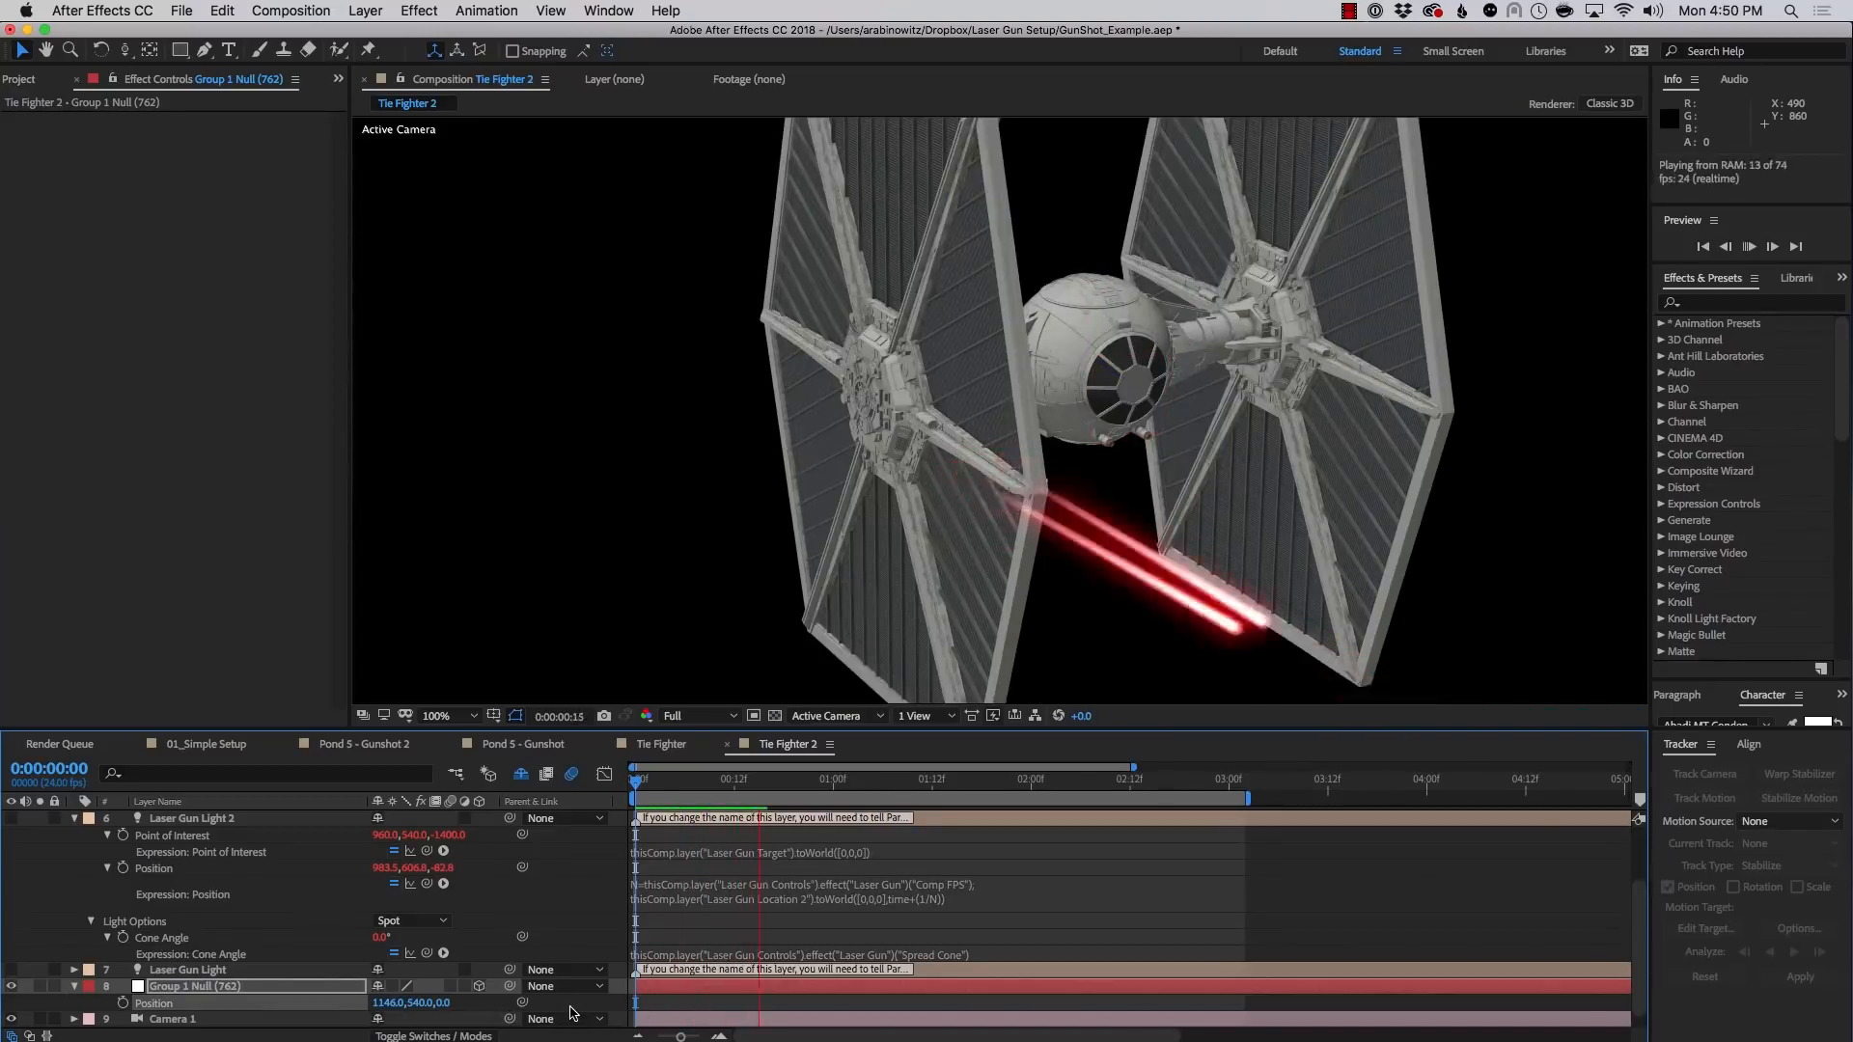
key("space")
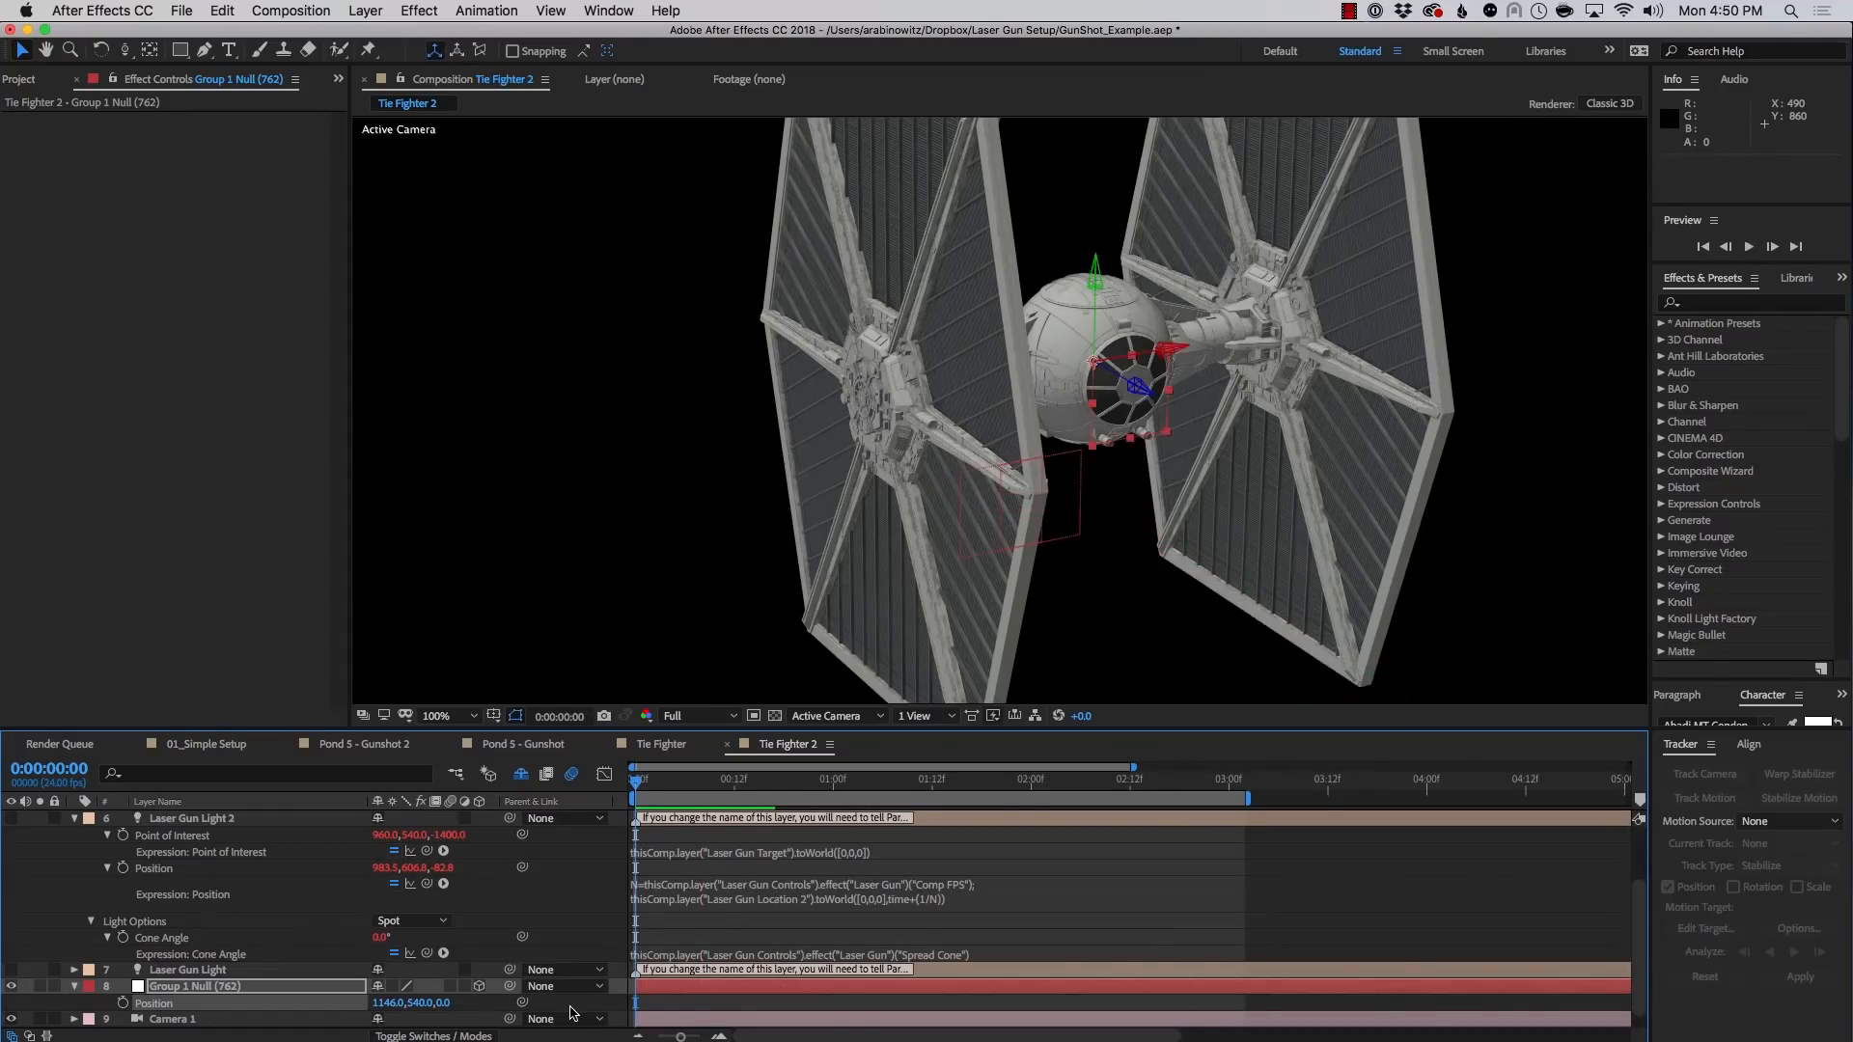
key("super+z")
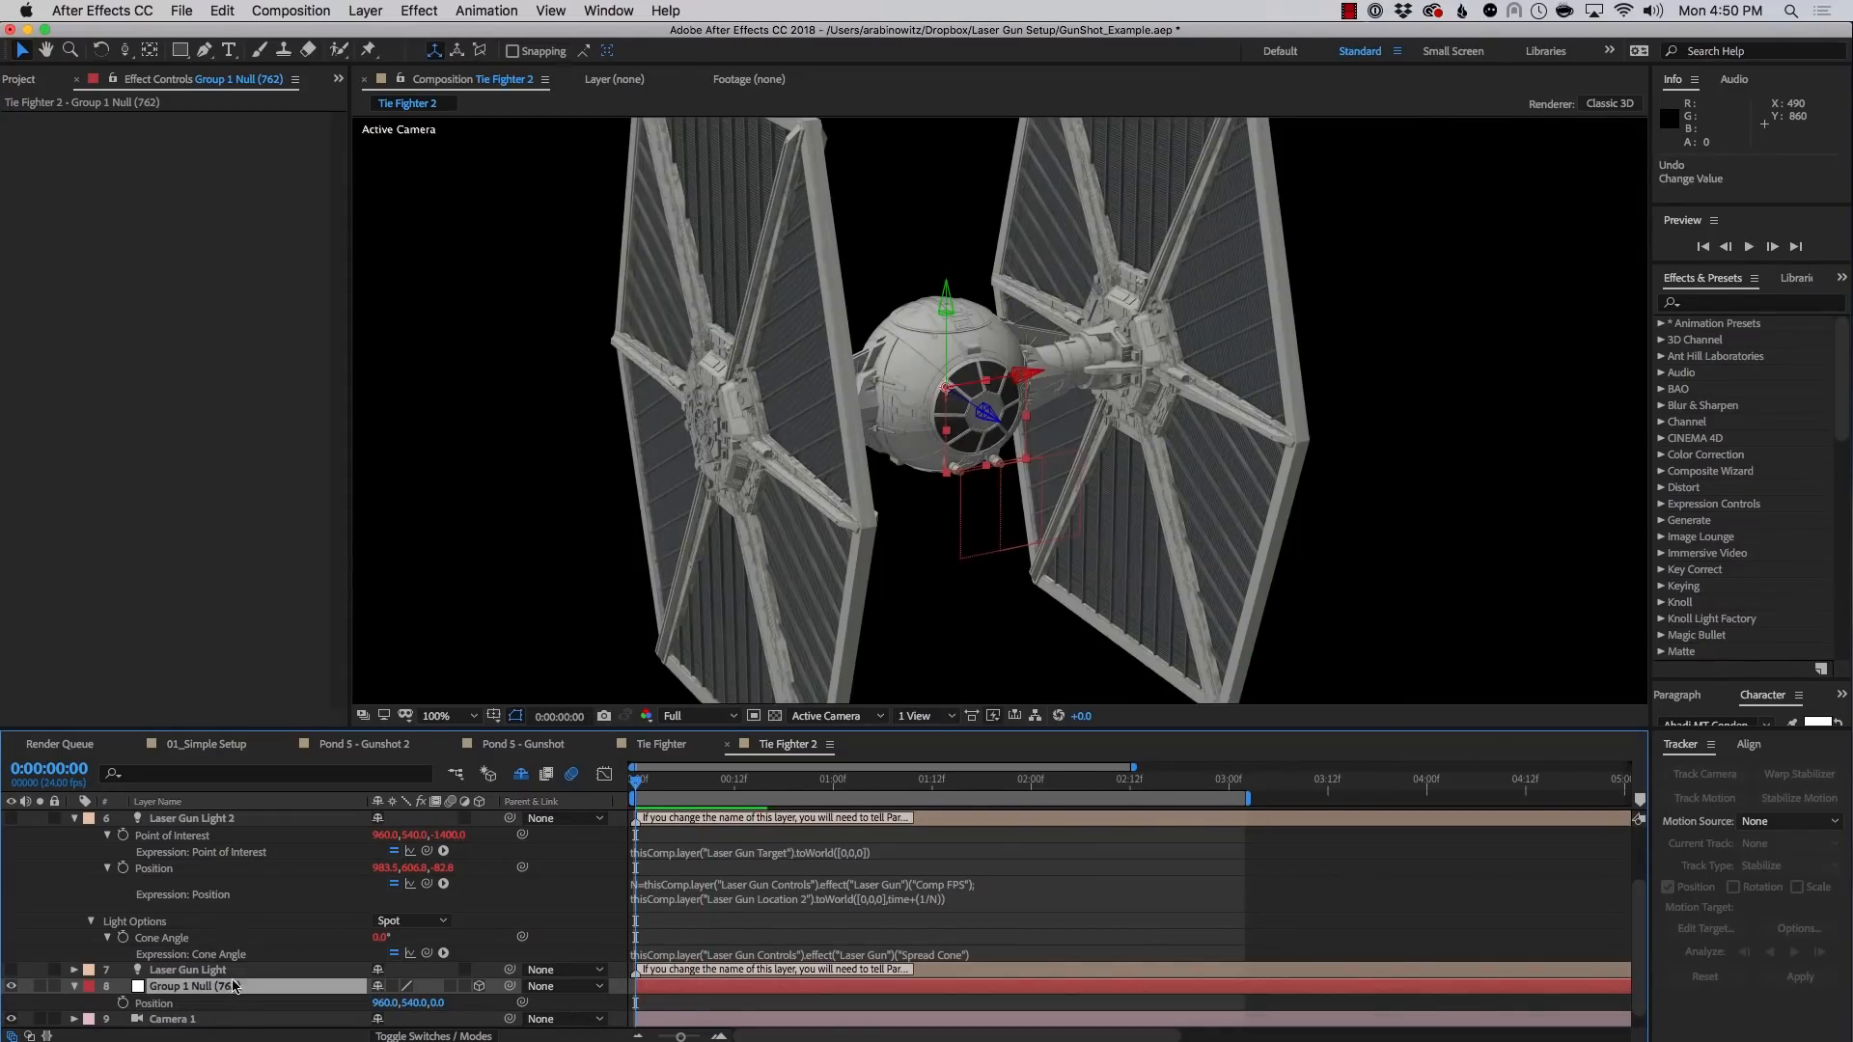
Parent both Laser Gun Location and Laser Gun Location 2 to Group 1 Null
scroll(233, 984, "up", 3)
left_click(196, 836)
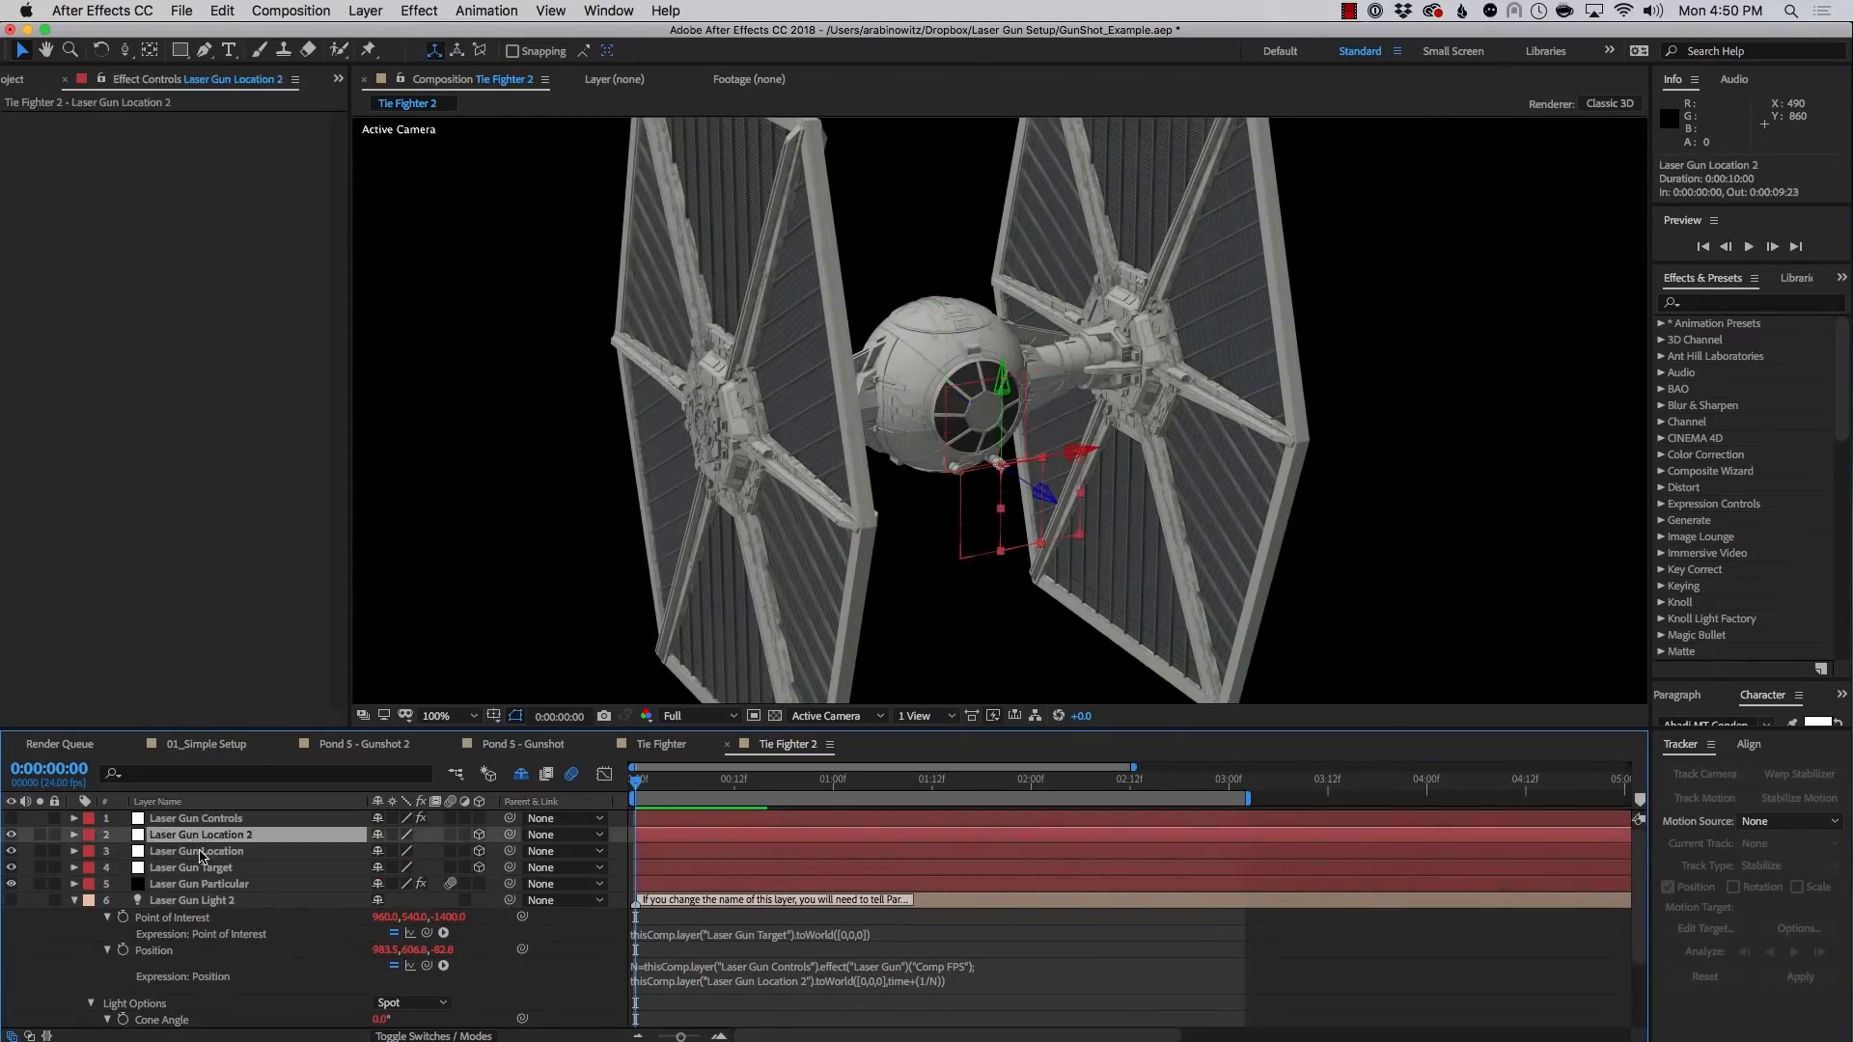
left_click(203, 853, "shift")
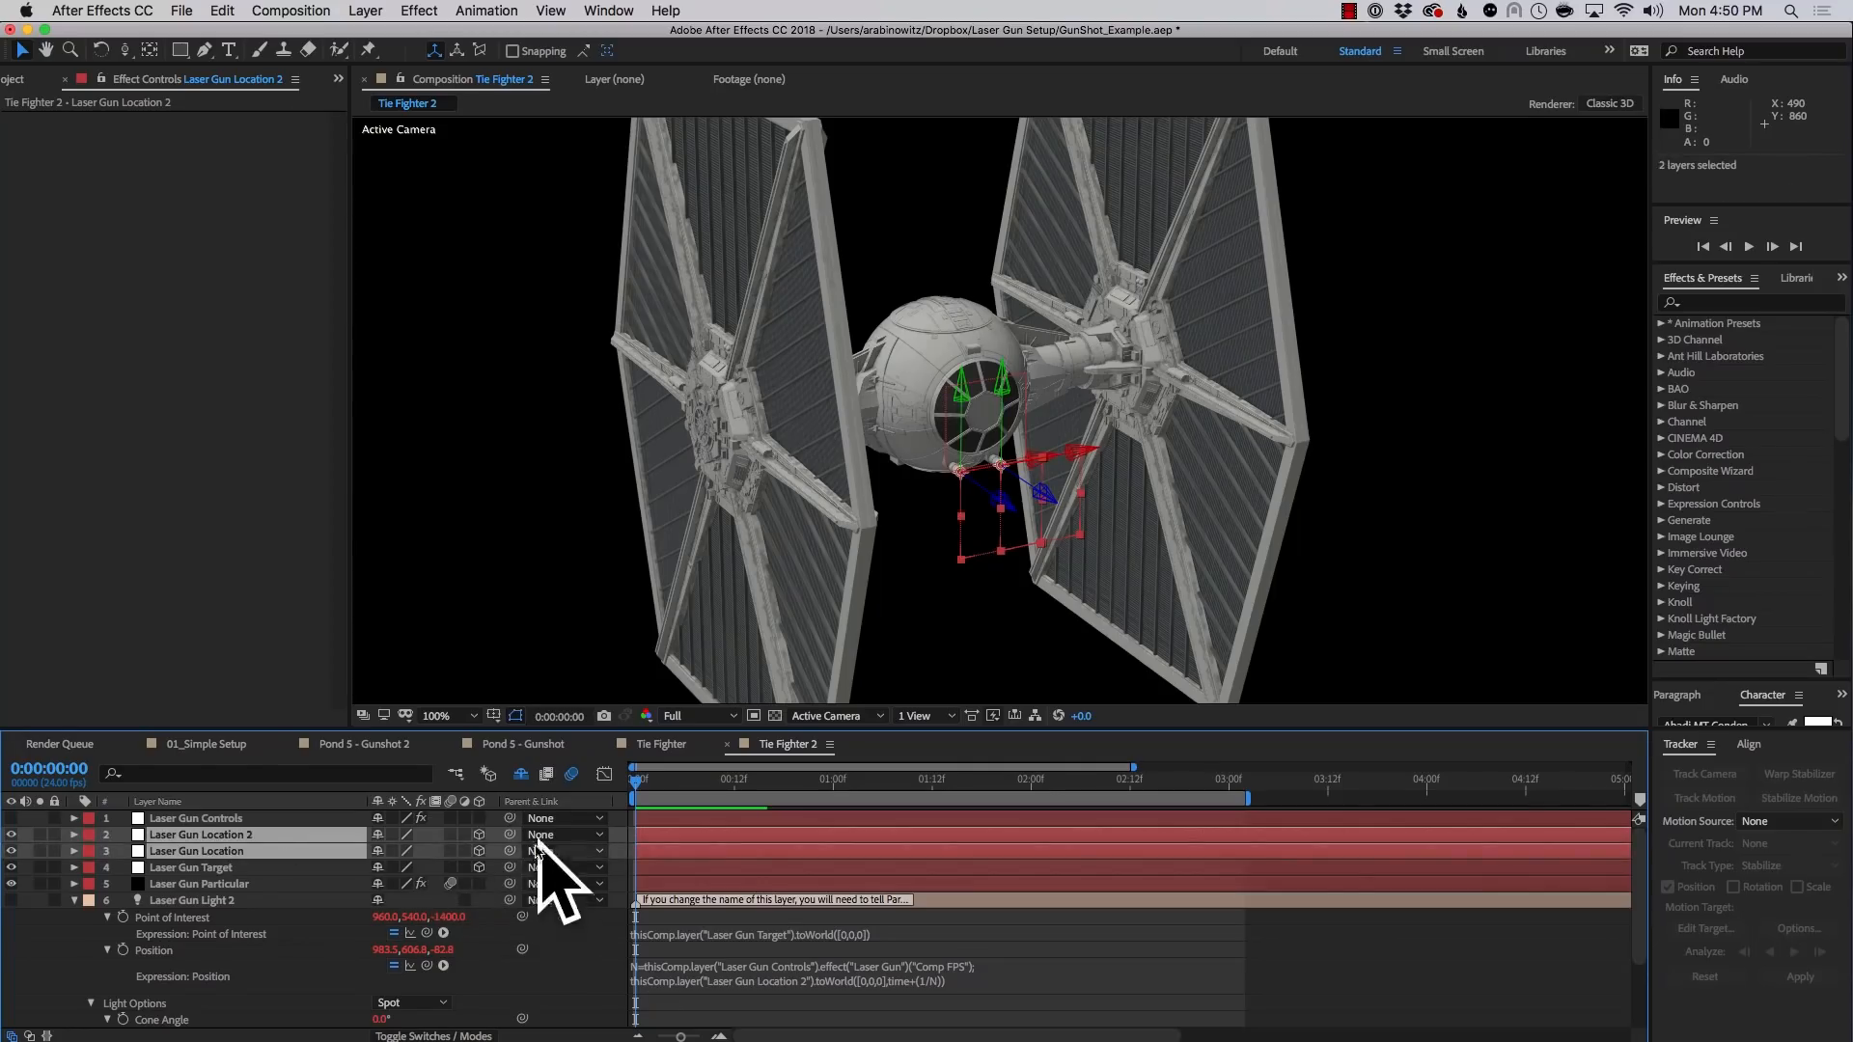
left_click_drag(510, 851, 234, 971)
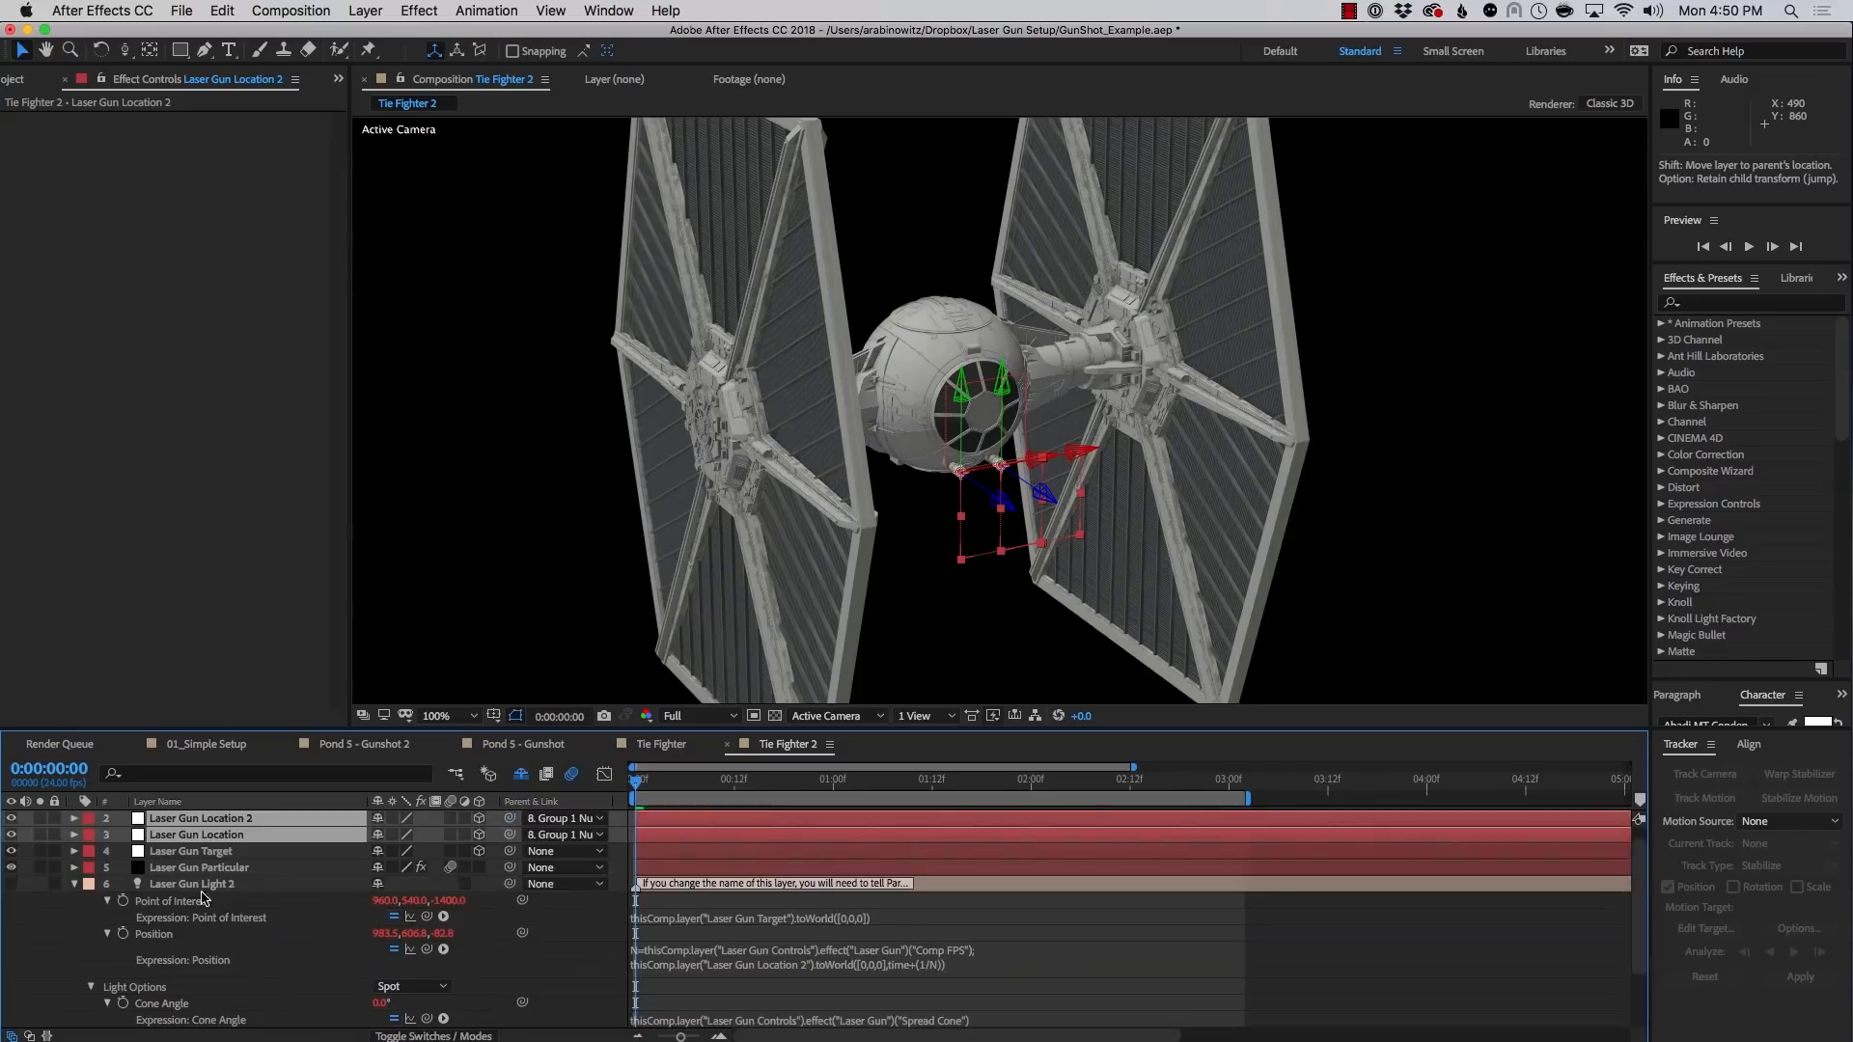
At frame 8, shift Group 1 Null along X to test whether the lasers follow the ship
scroll(208, 915, "down", 2)
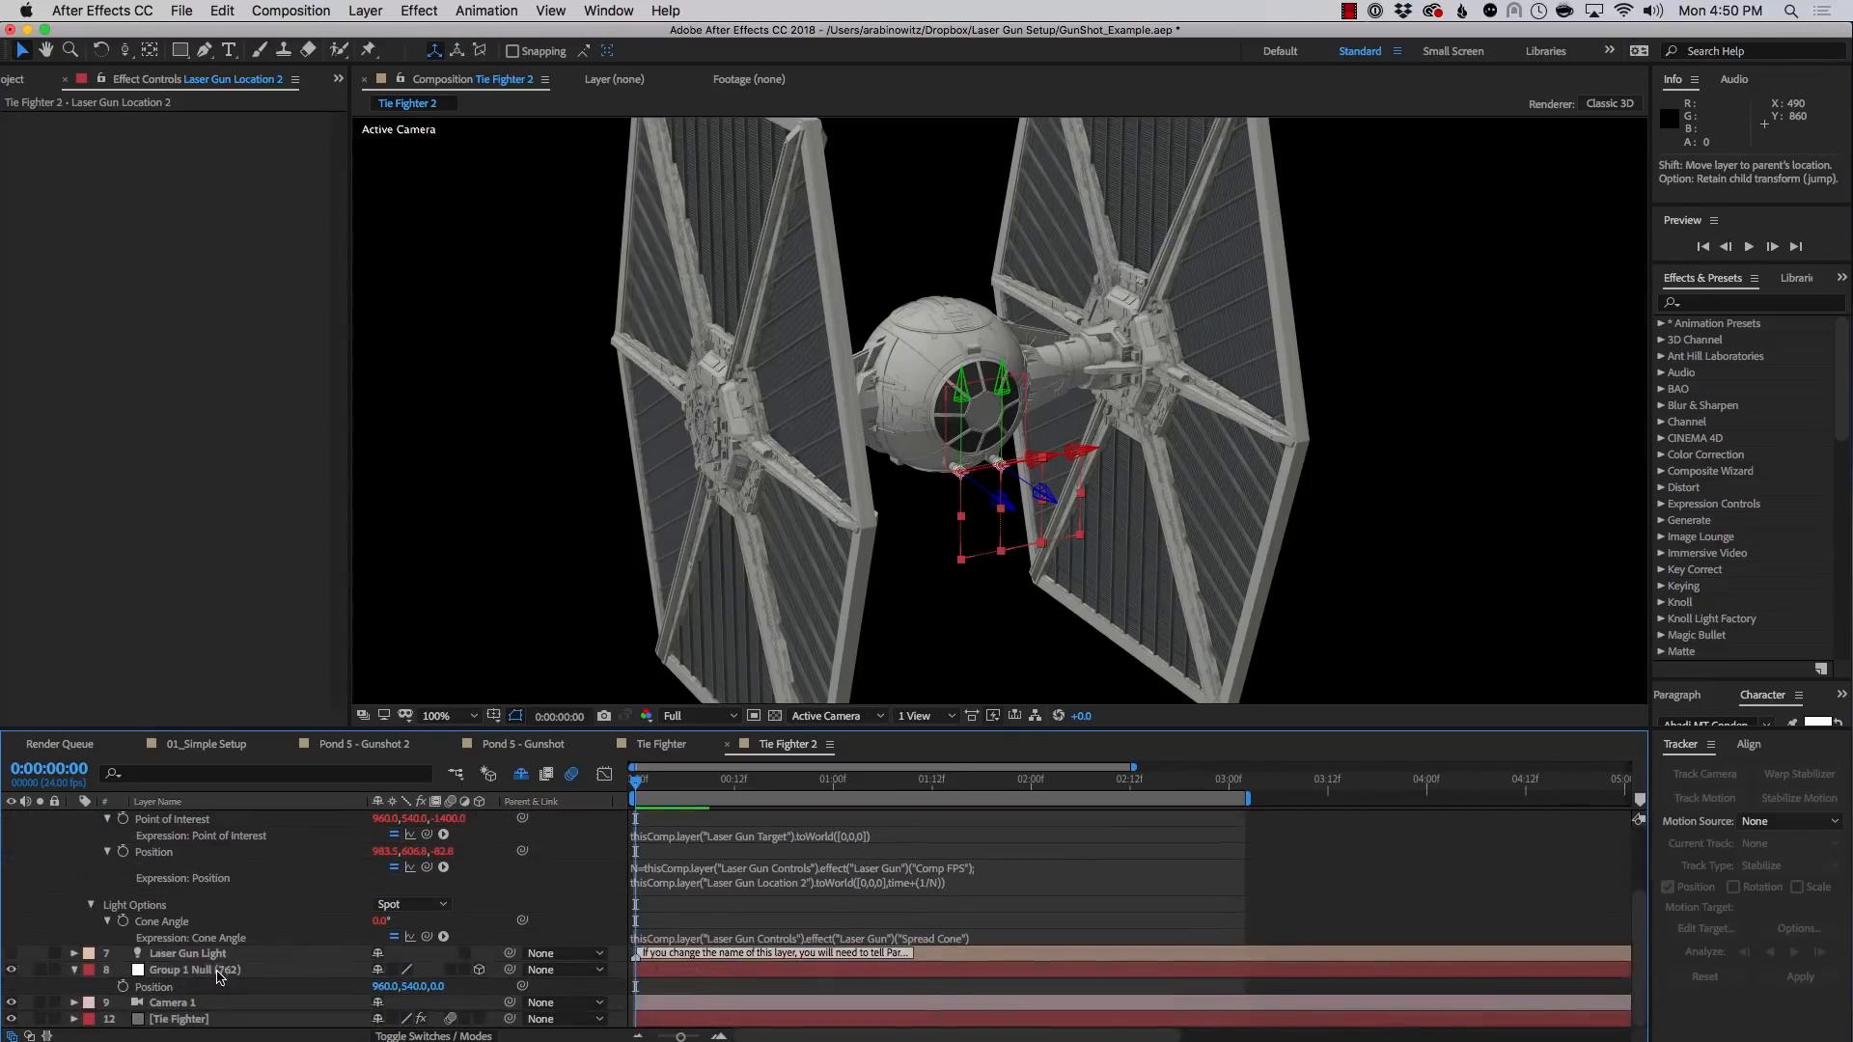
left_click(219, 974)
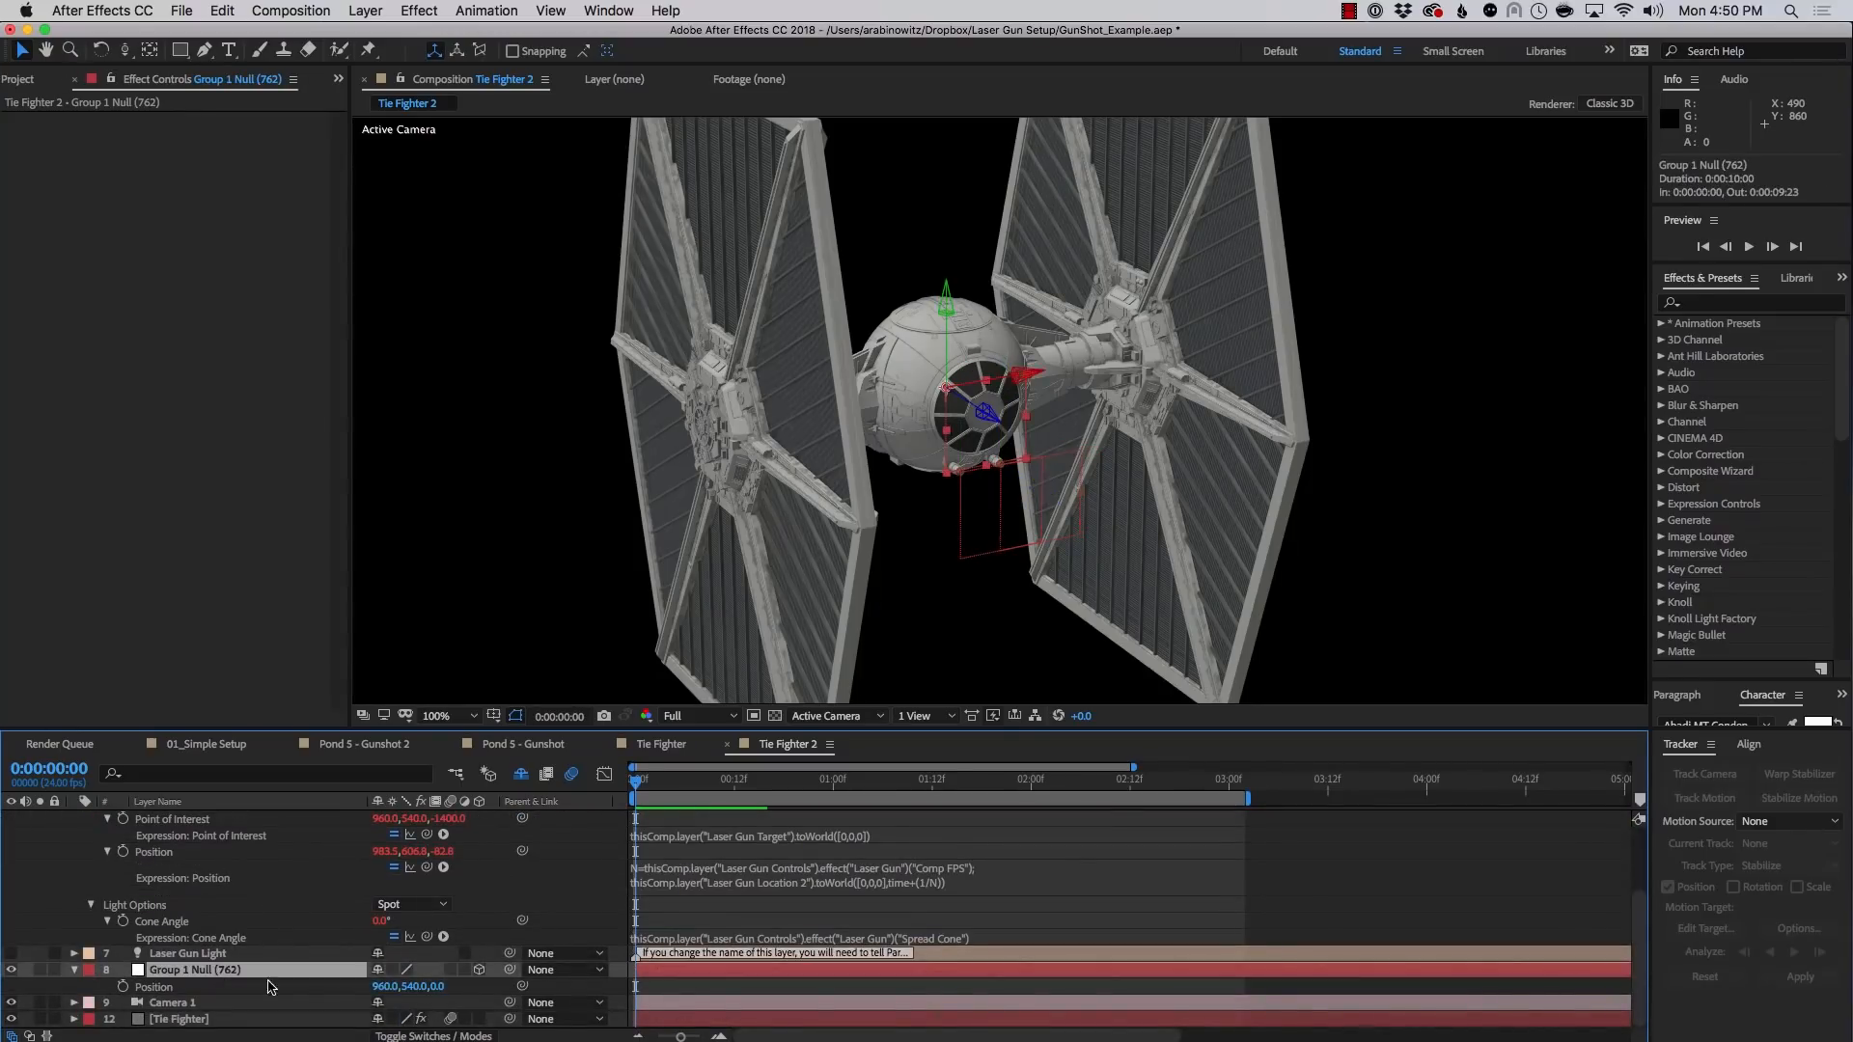
left_click(698, 784)
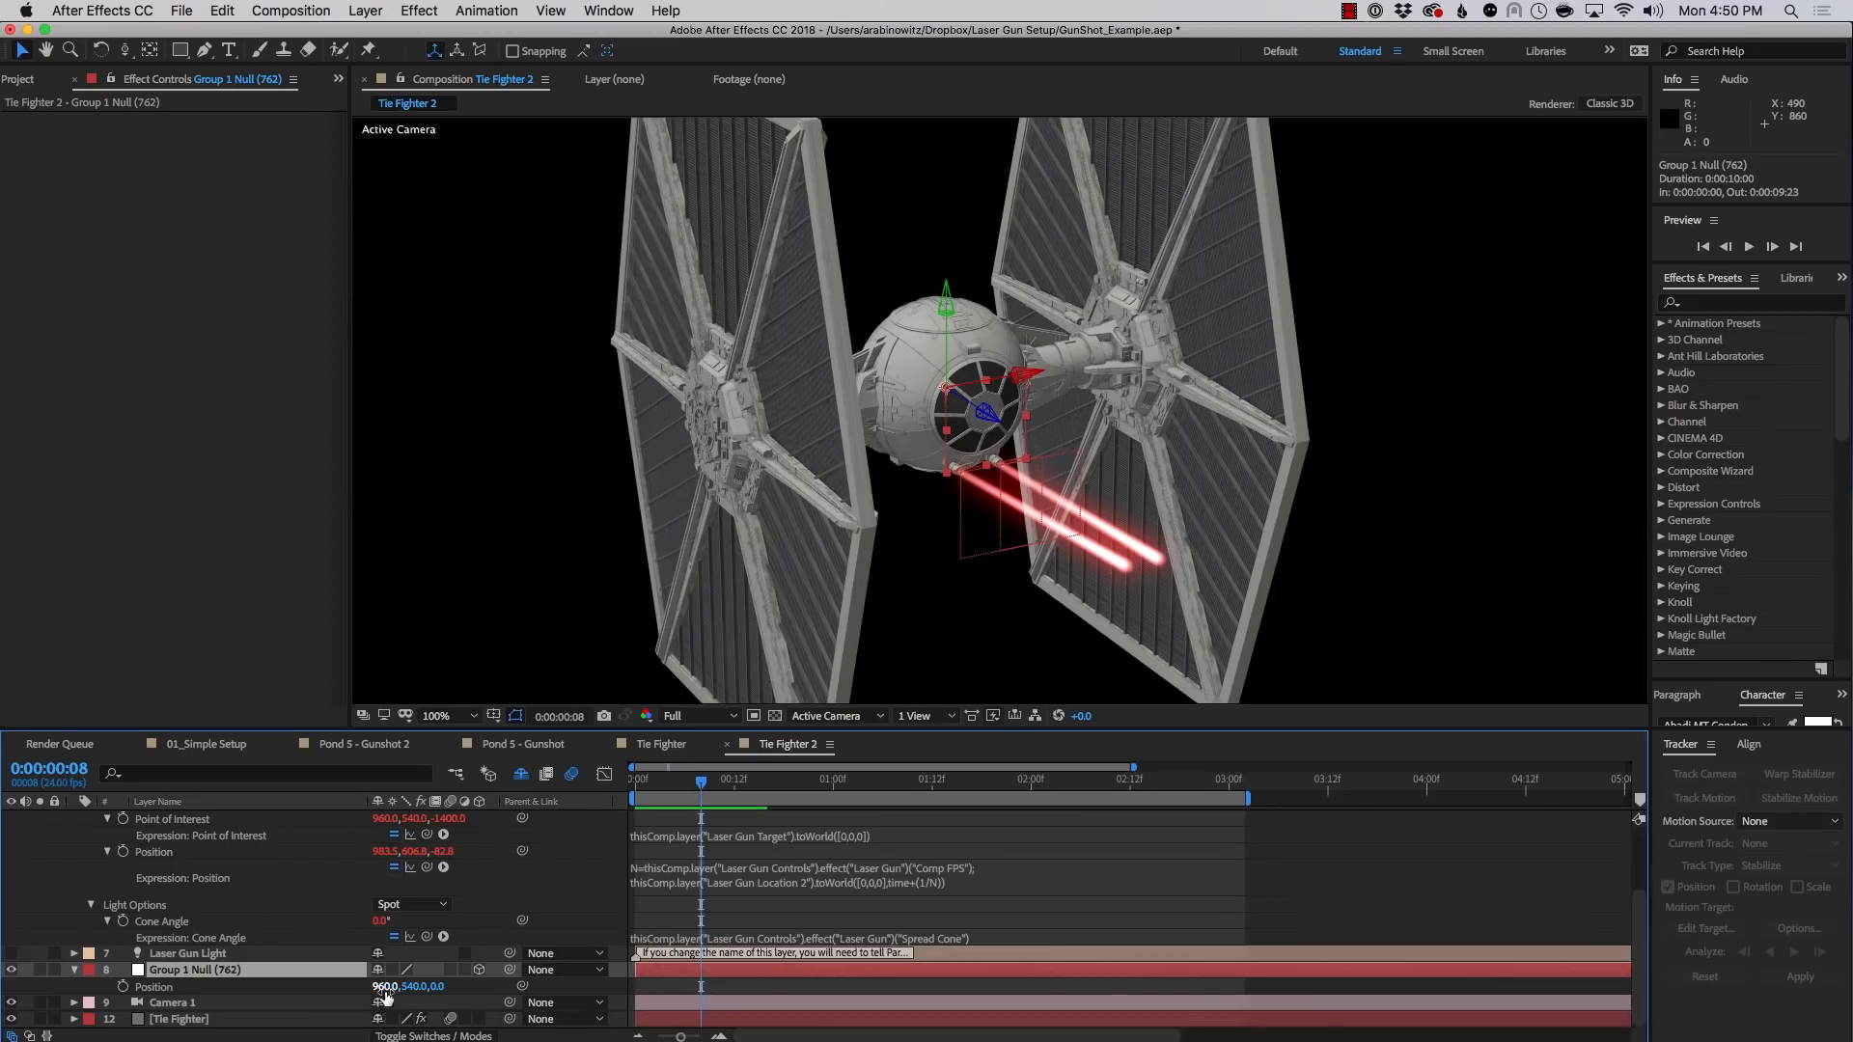
left_click_drag(384, 991, 546, 1002)
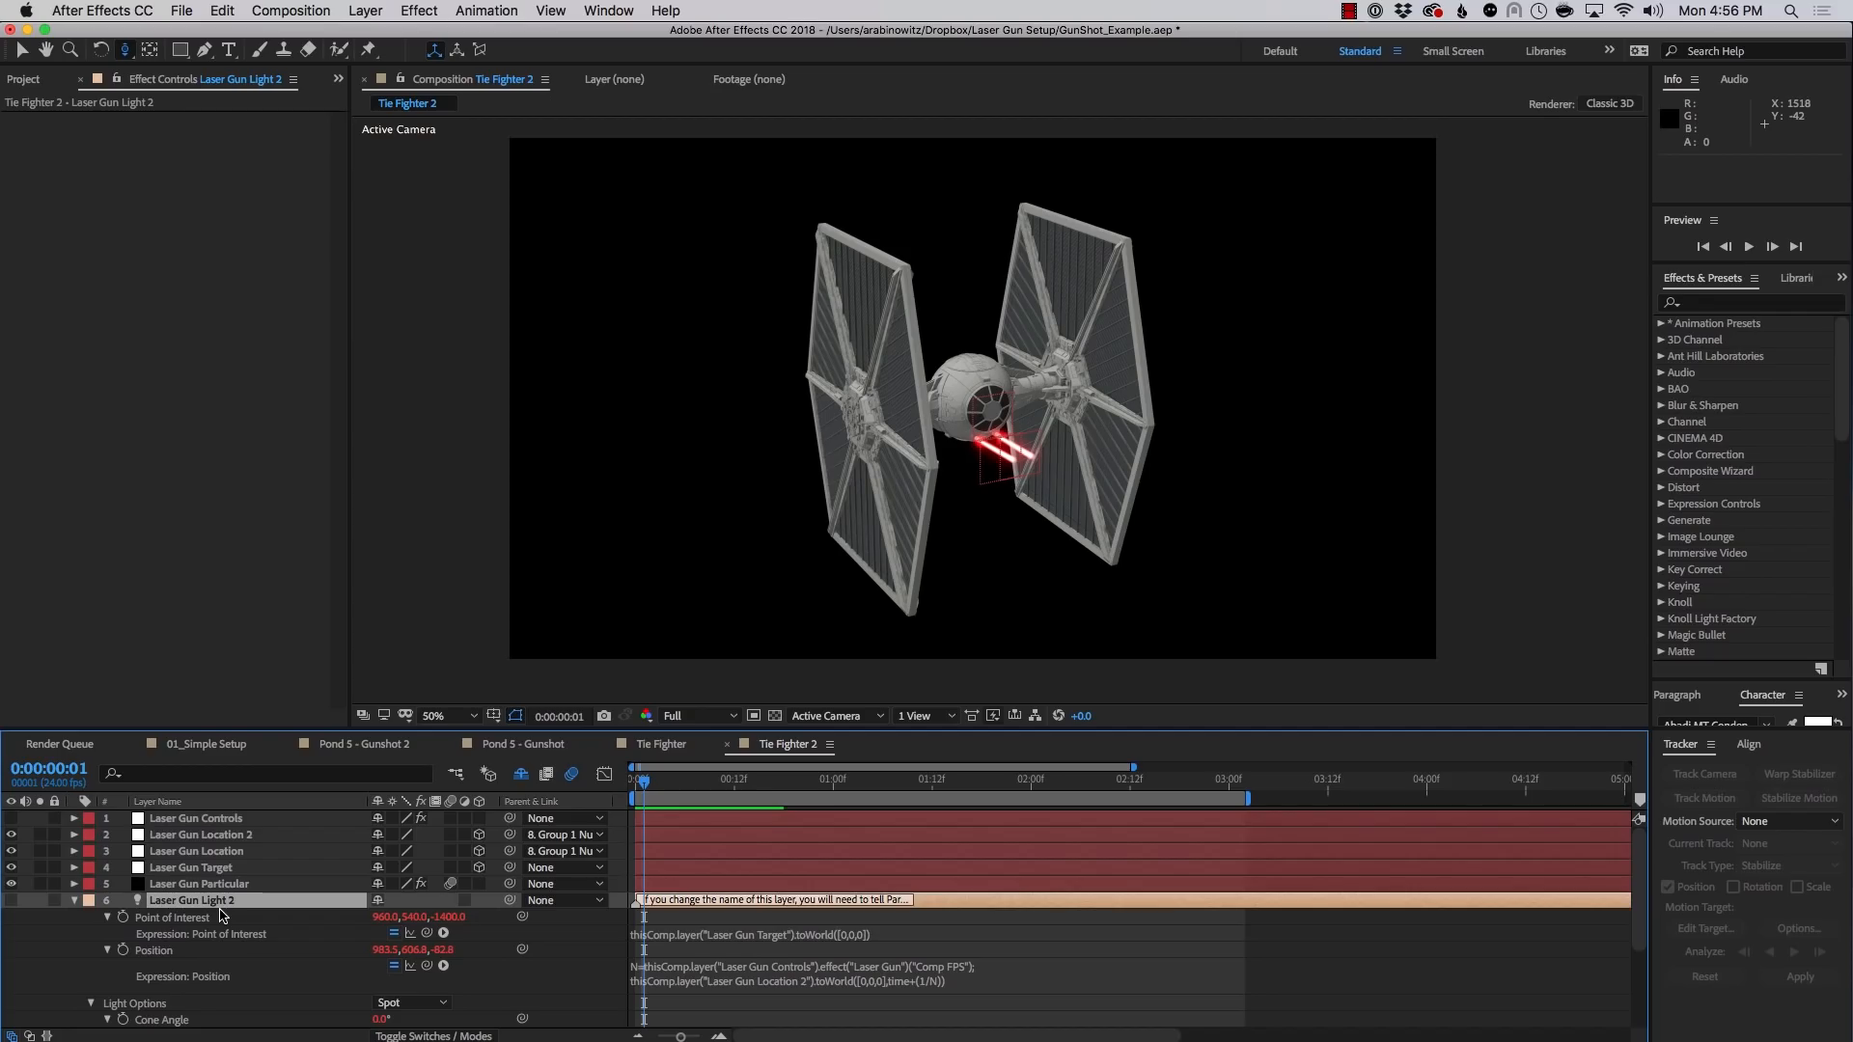
Set the Laser Gun Controls' Color angle to 137° for green lasers, and preview the shot
left_click(177, 823)
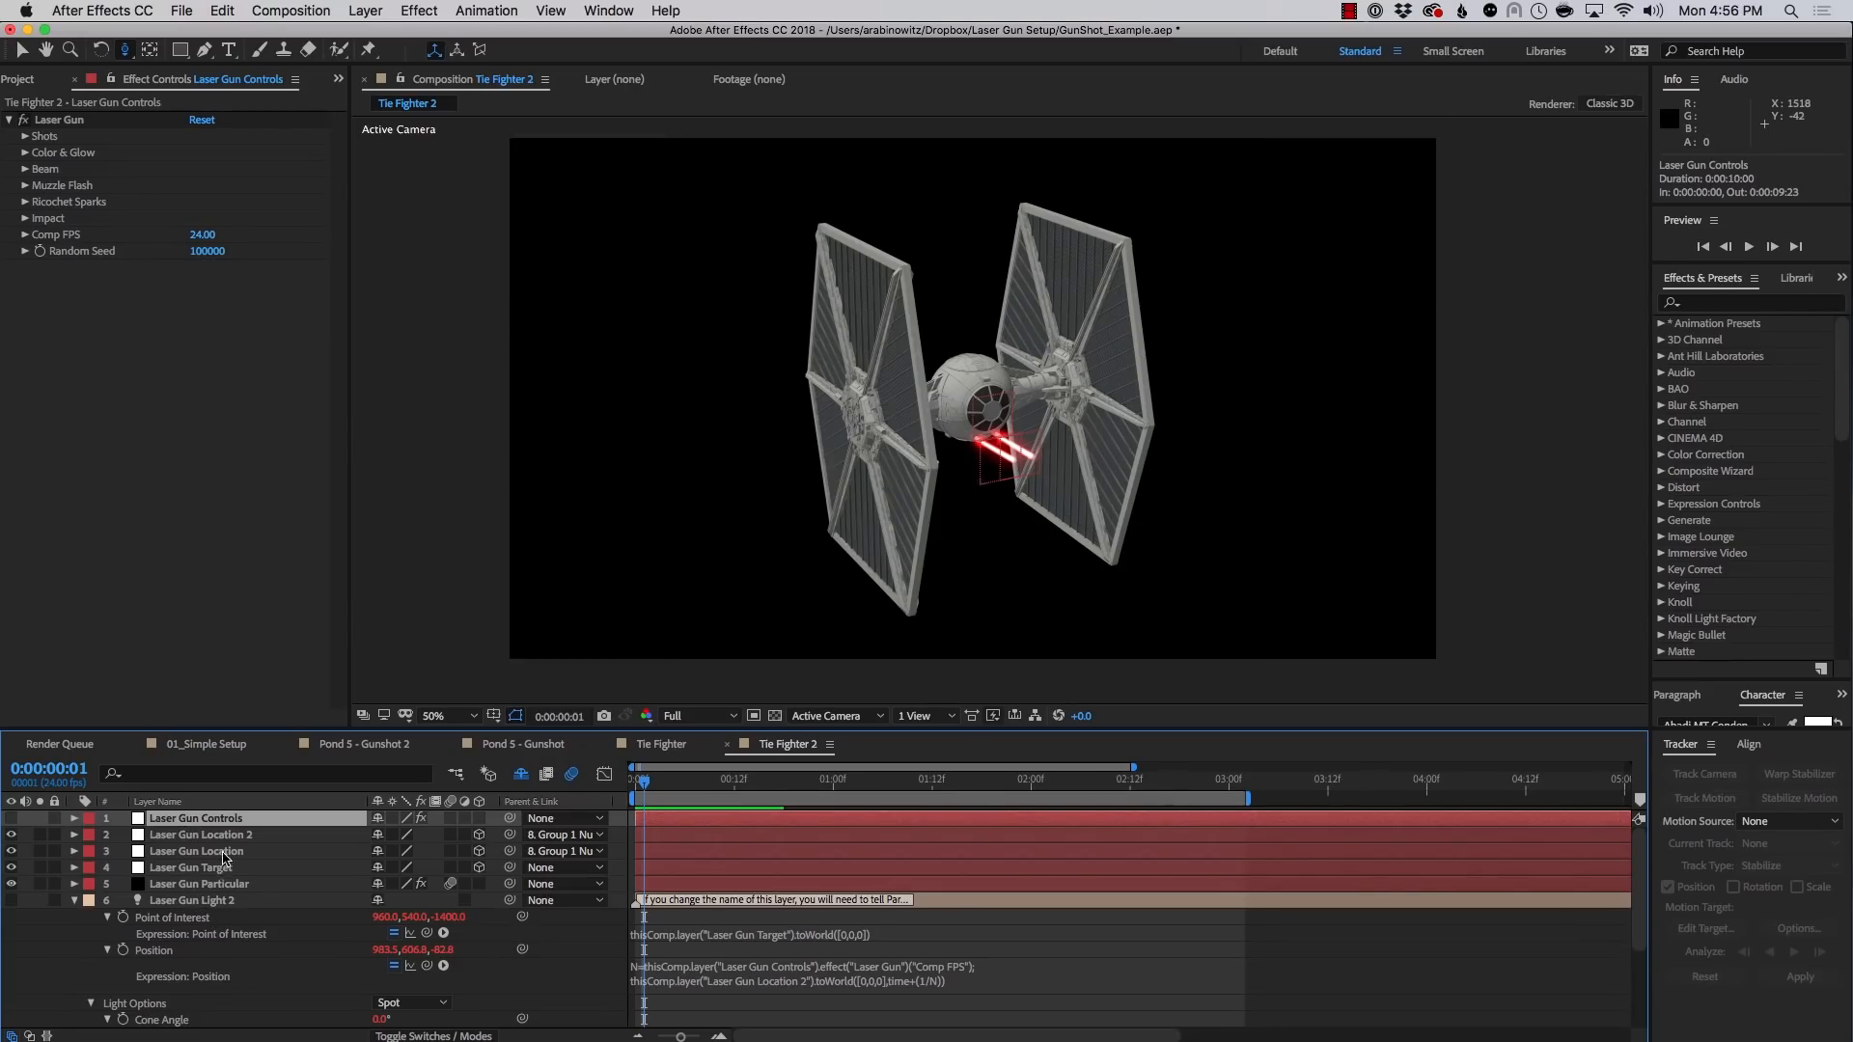
left_click(33, 154)
left_click(26, 153)
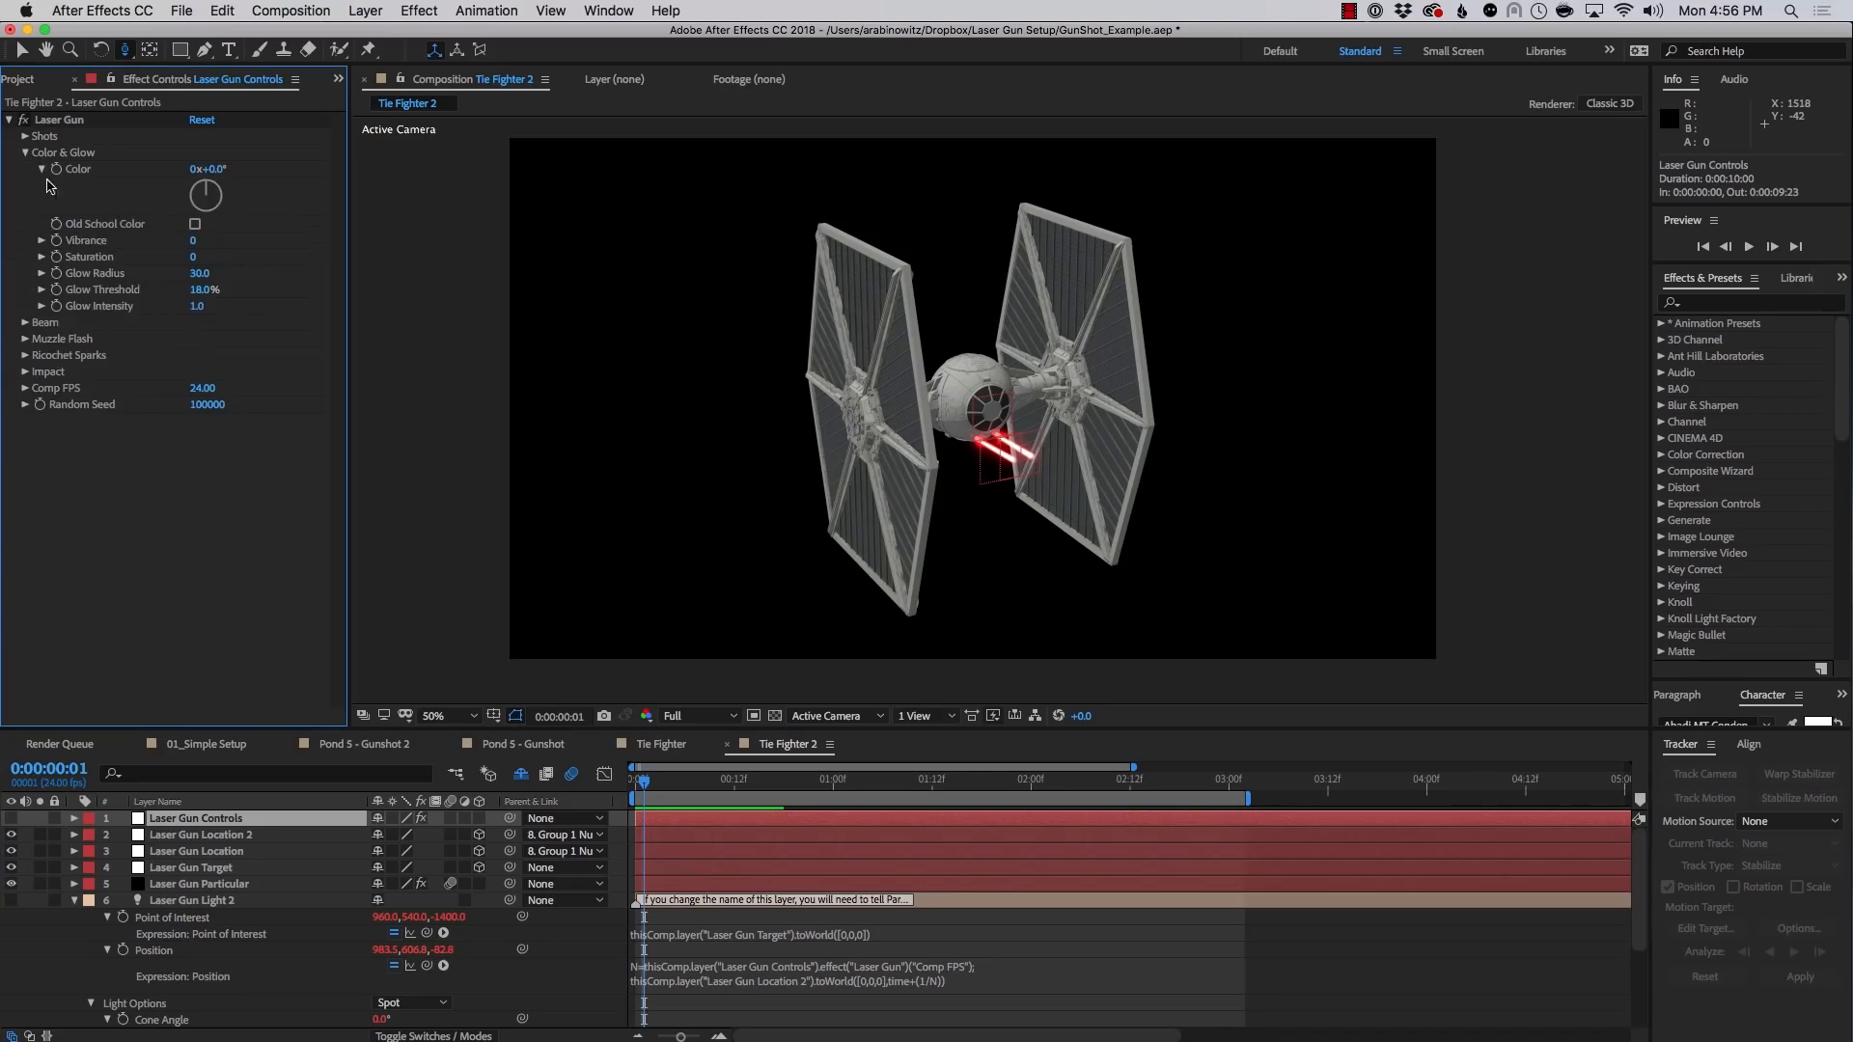
left_click_drag(211, 189, 220, 212)
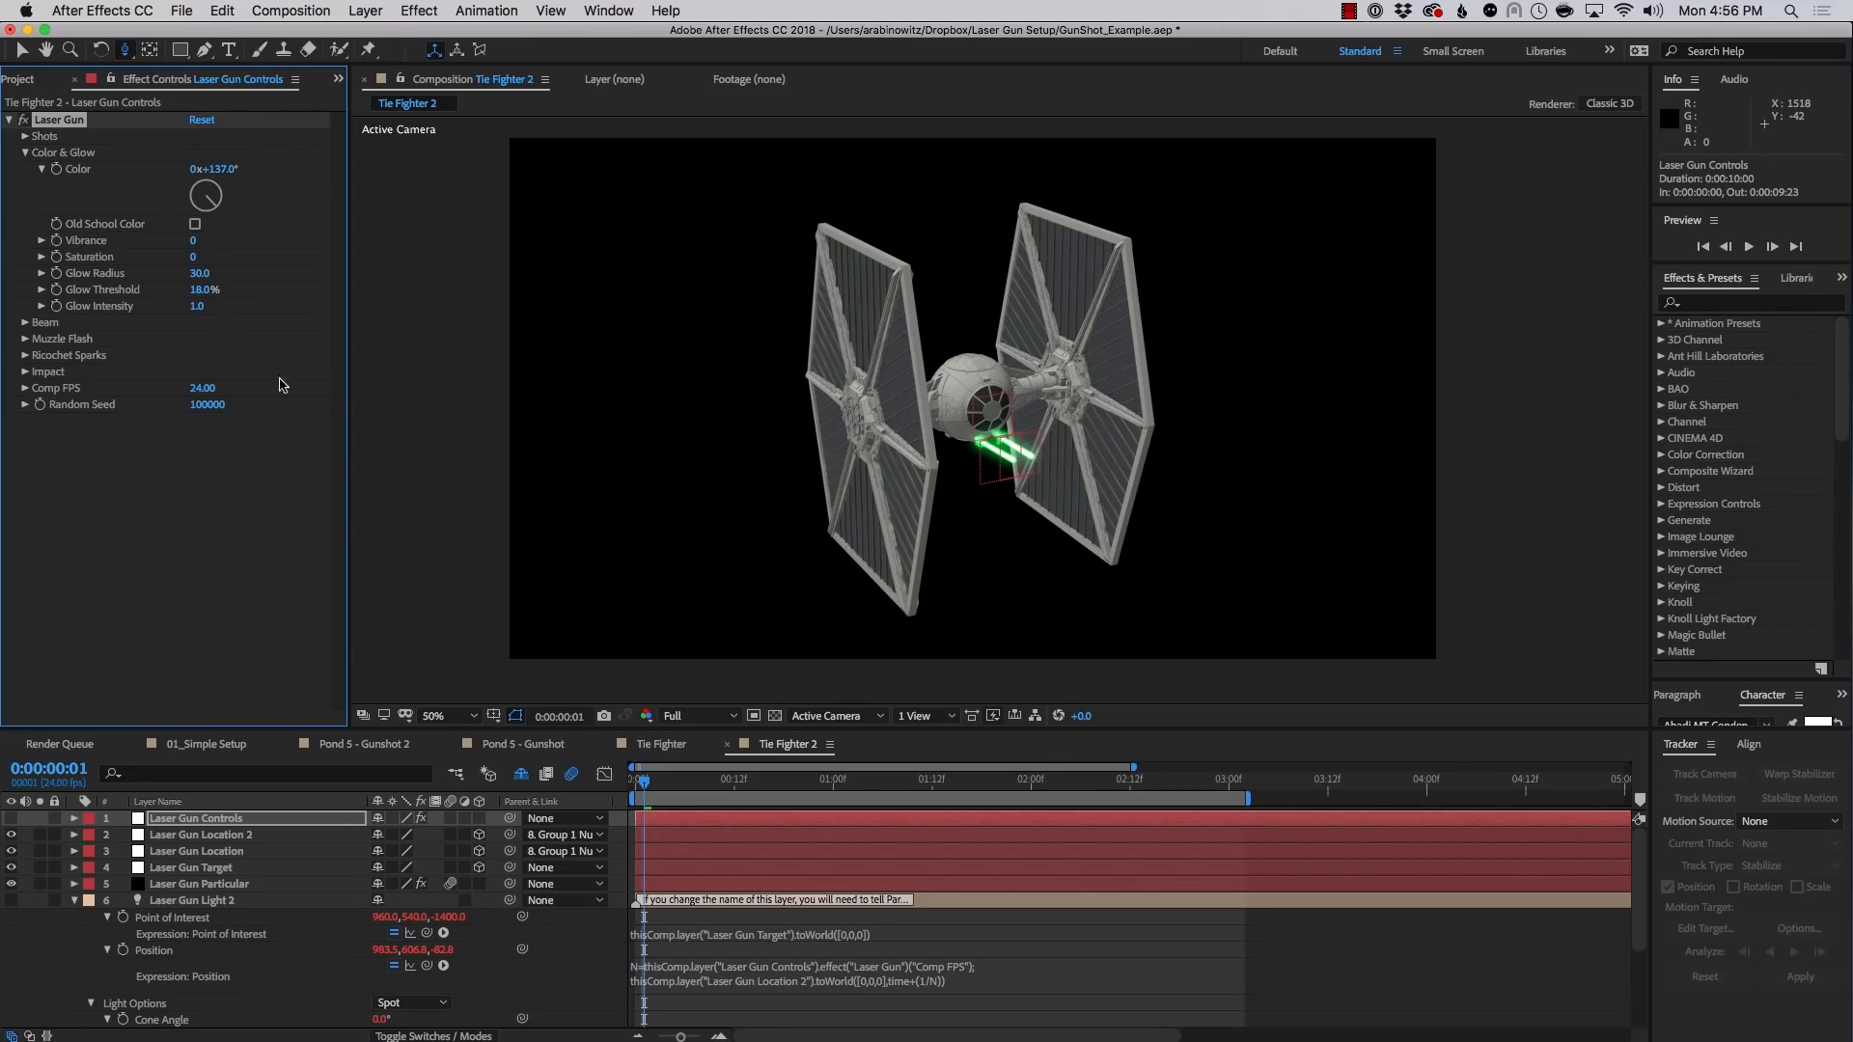
key("space")
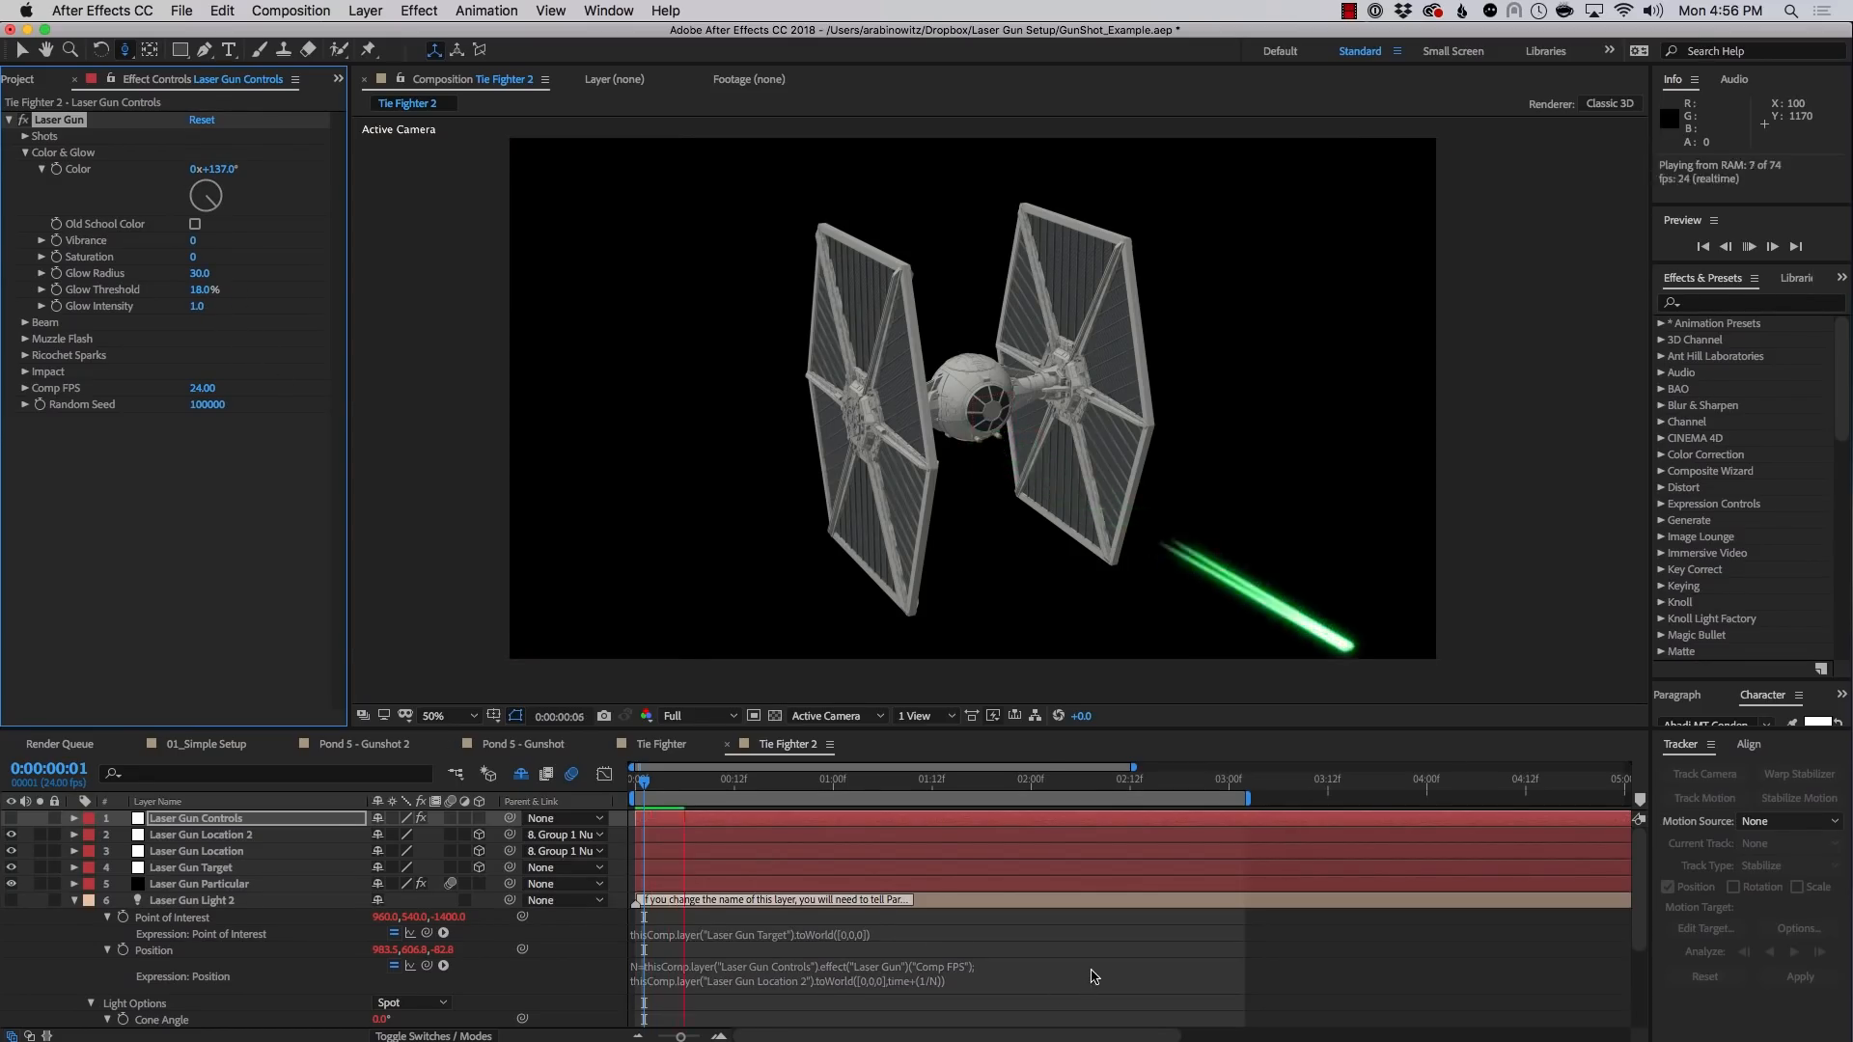
key("space")
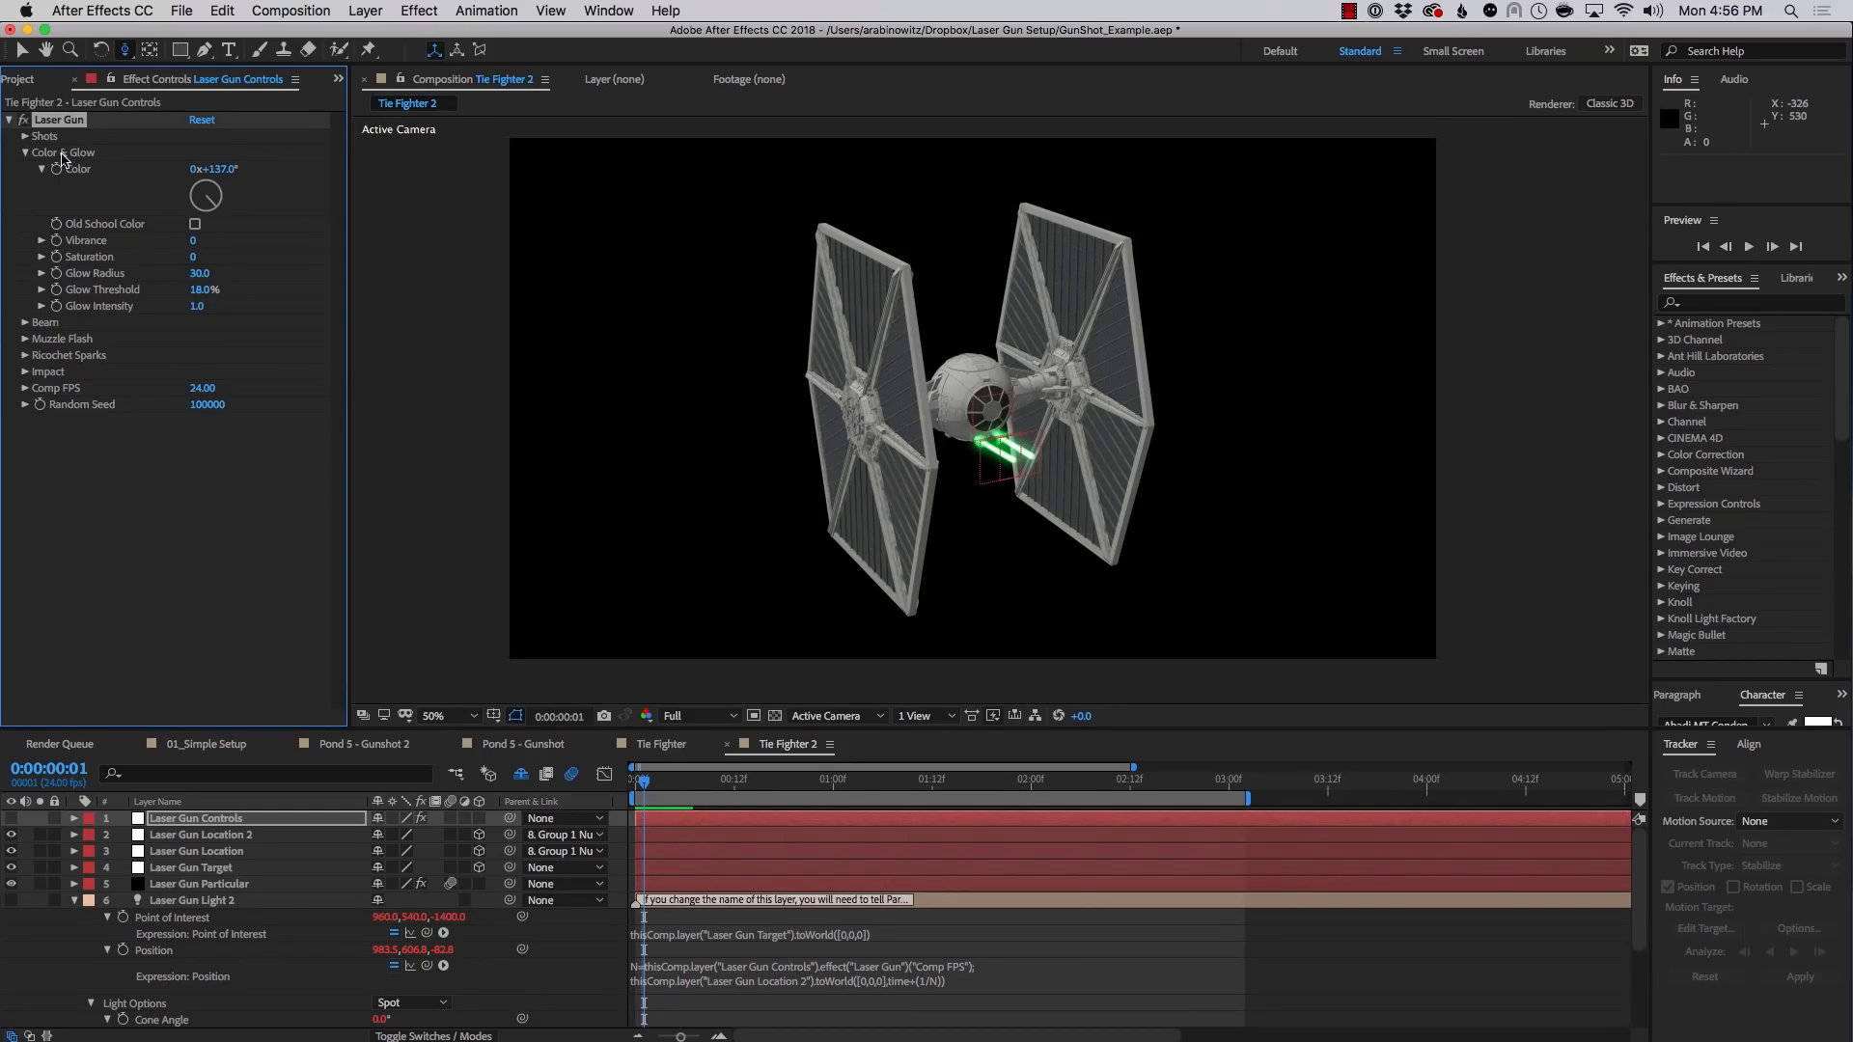
Set Shots Per Second to 8 and Velocity to 10000 in Laser Gun Controls, and preview the shot
left_click(27, 138)
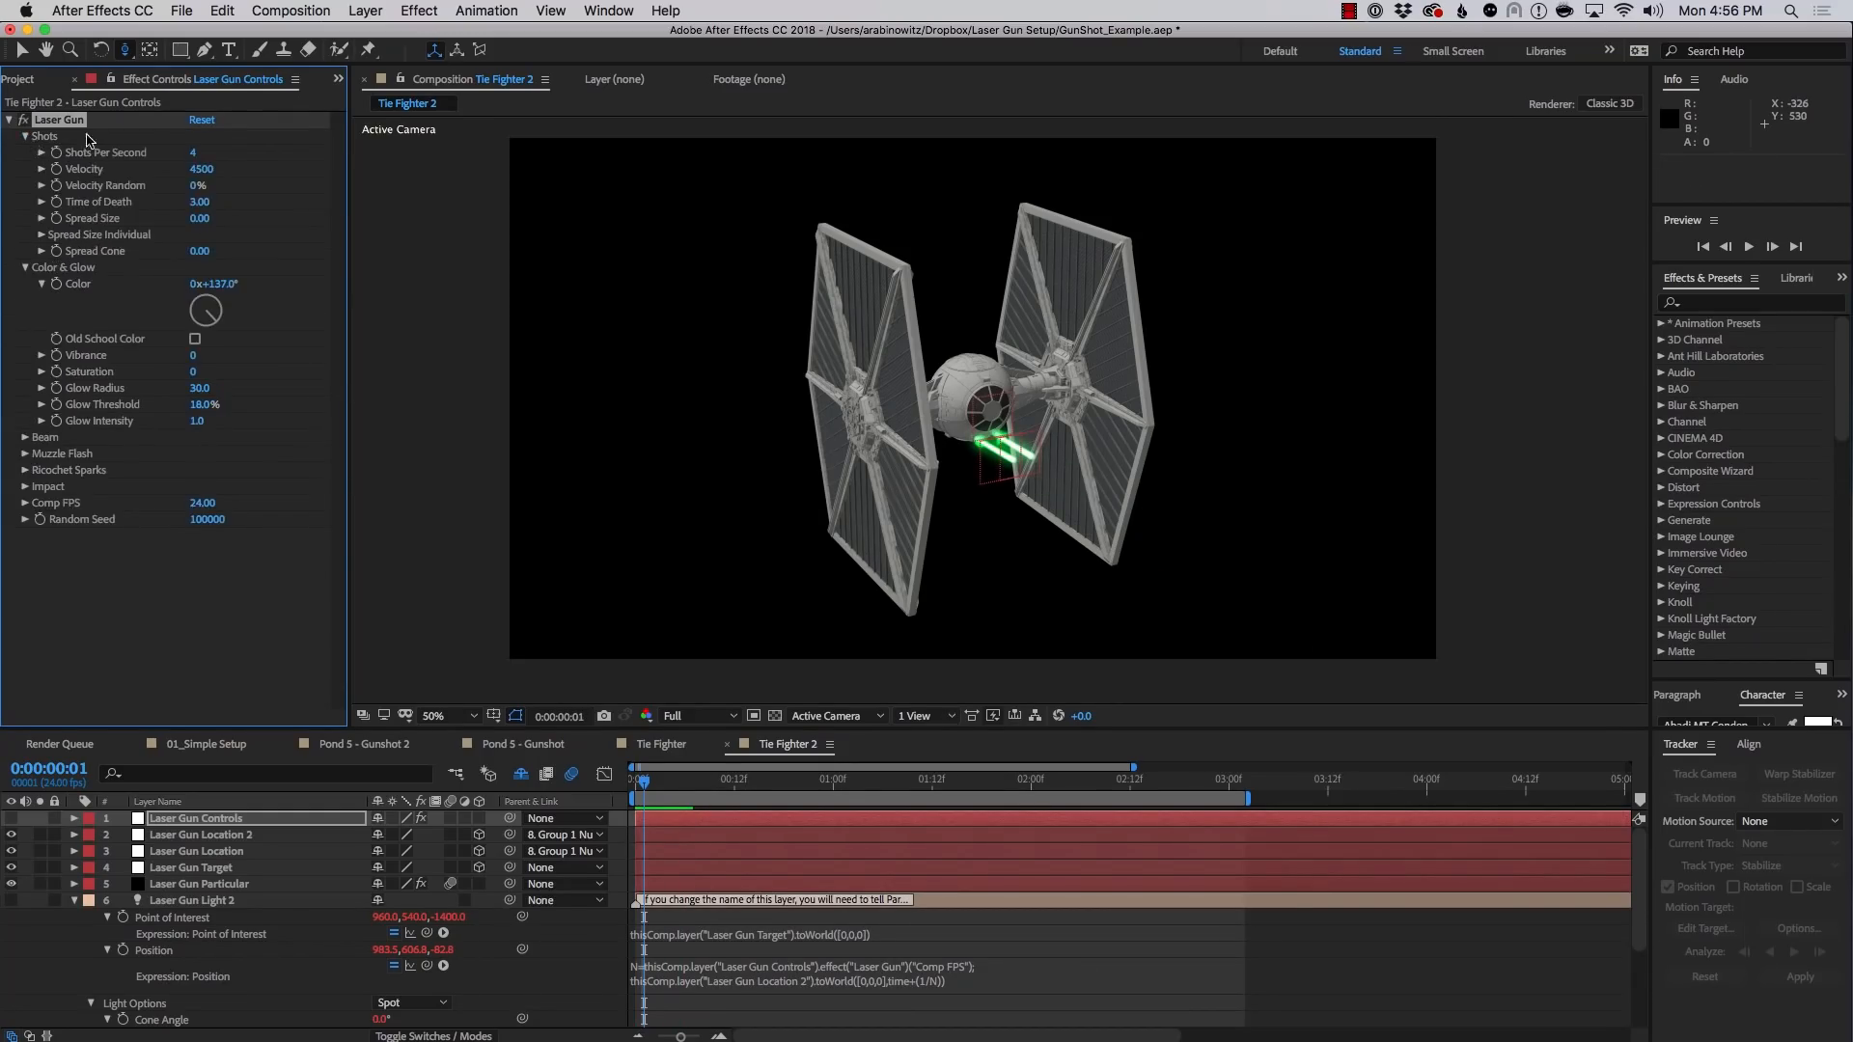
left_click(195, 152)
type("8")
key("Return")
left_click_drag(201, 169, 260, 177)
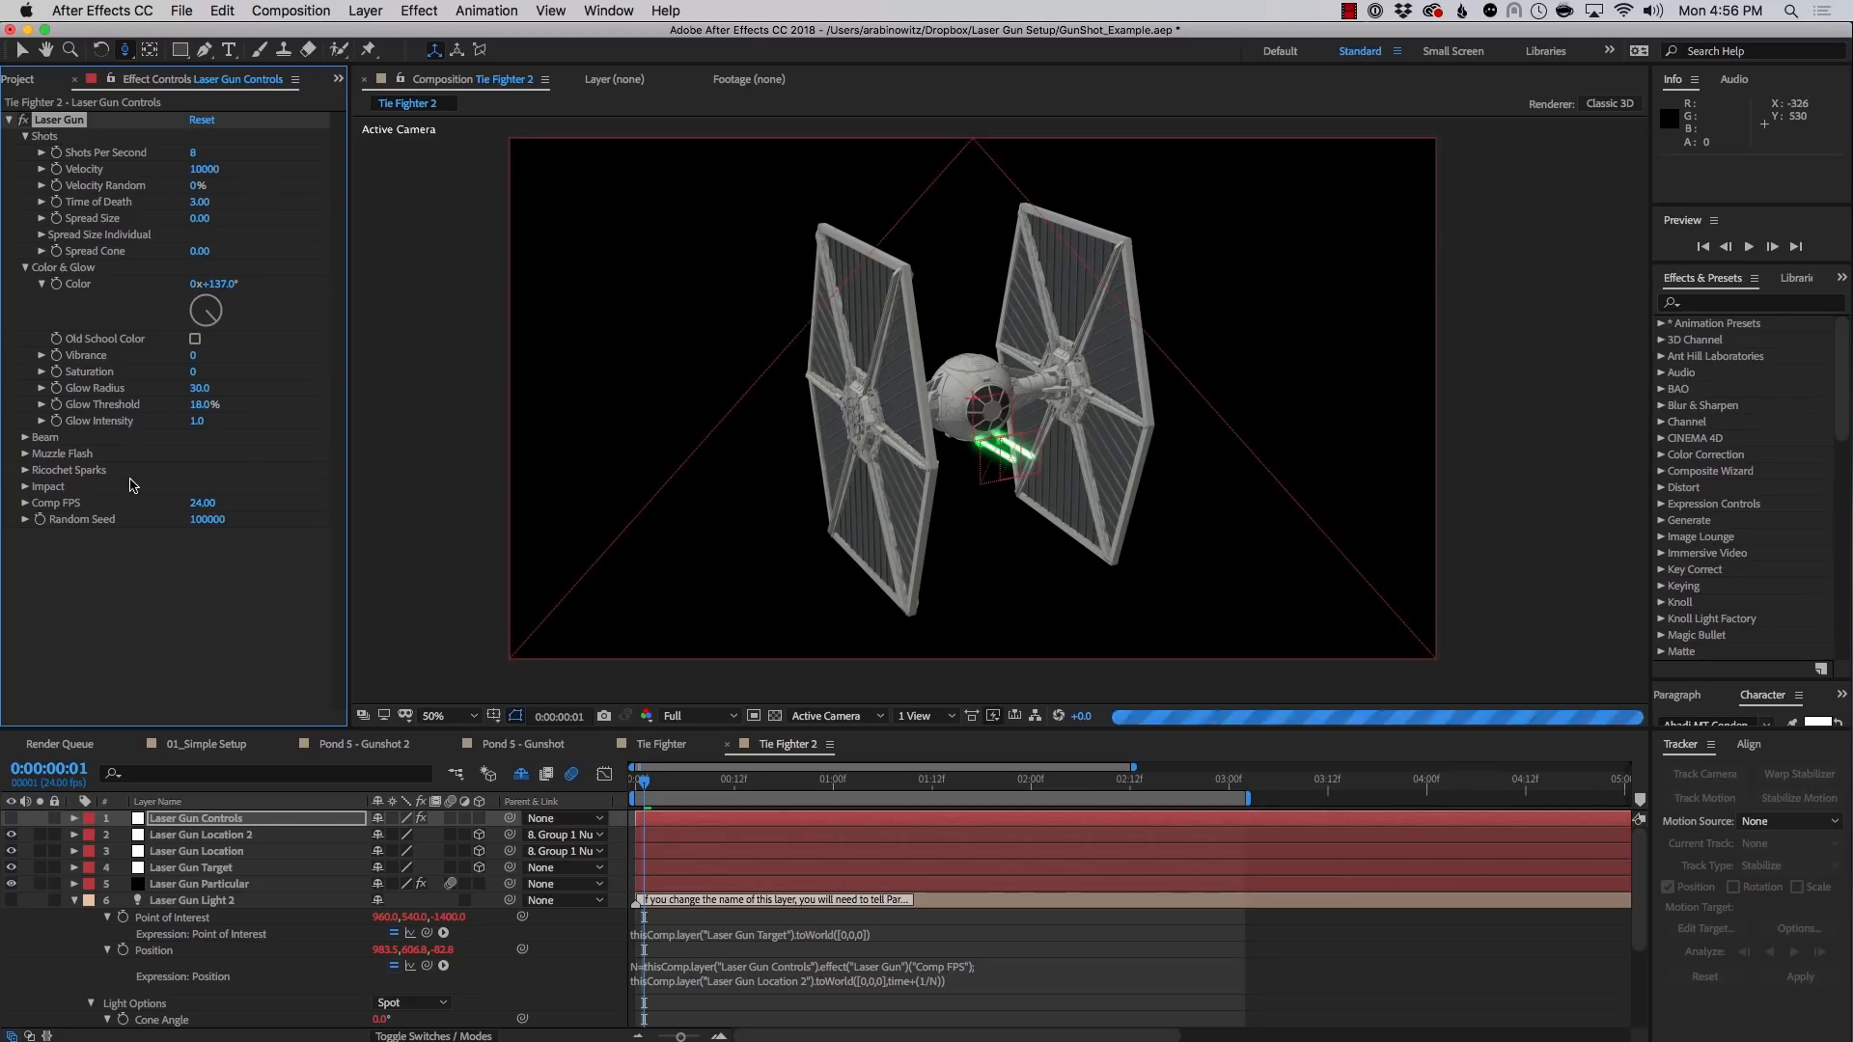
key("space")
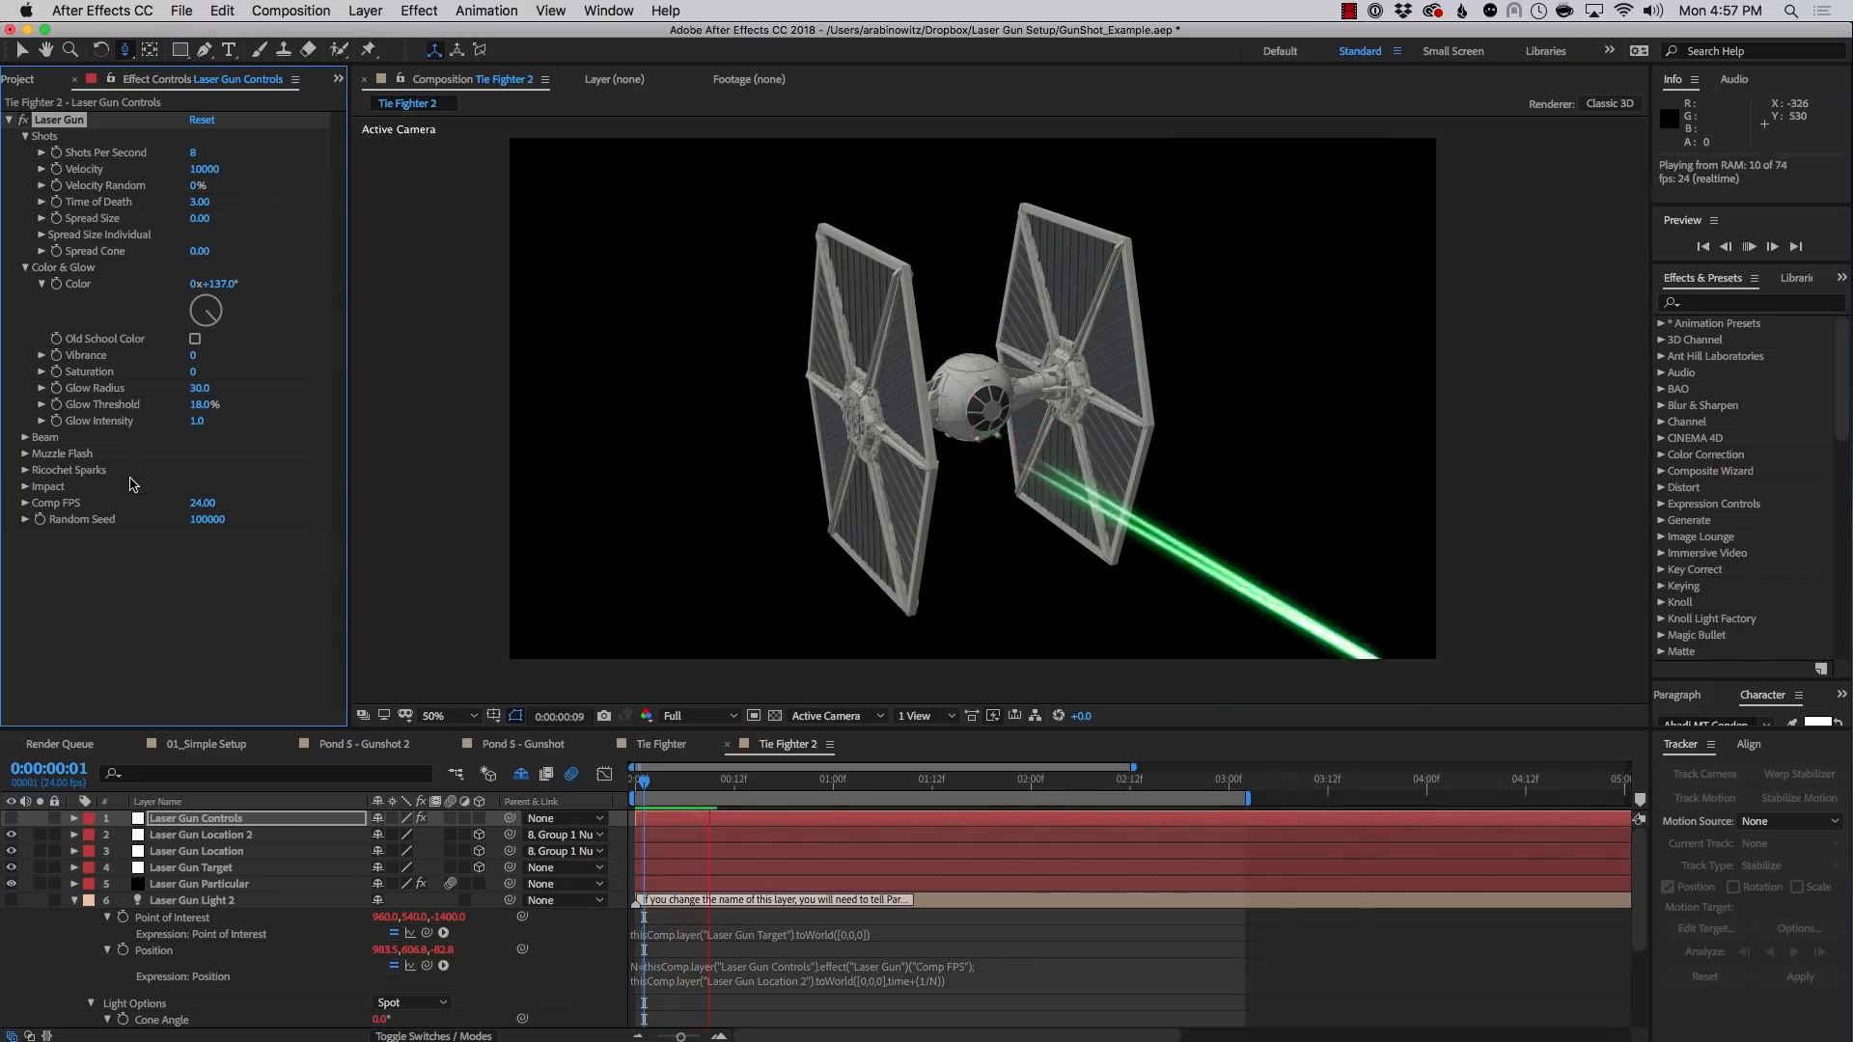
key("space")
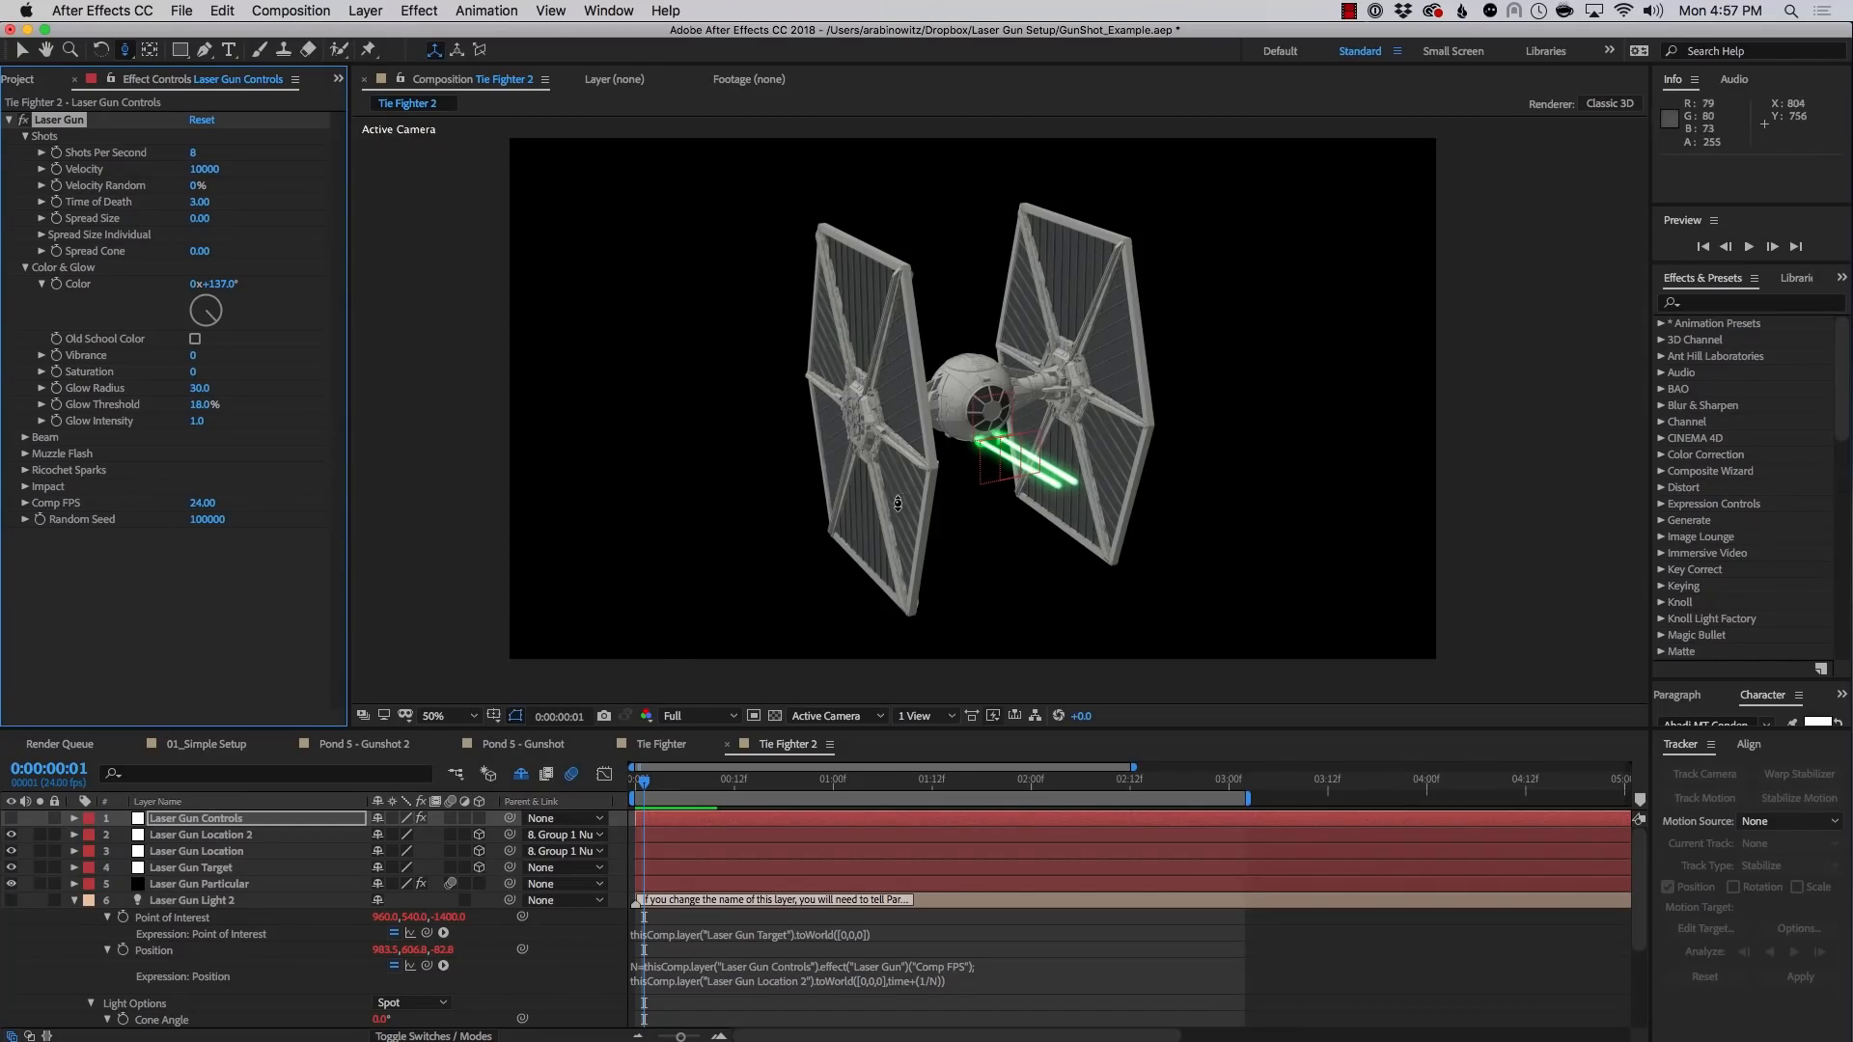
Undo the laser's velocity, shot rate and color changes, and preview the shot
key("super+z")
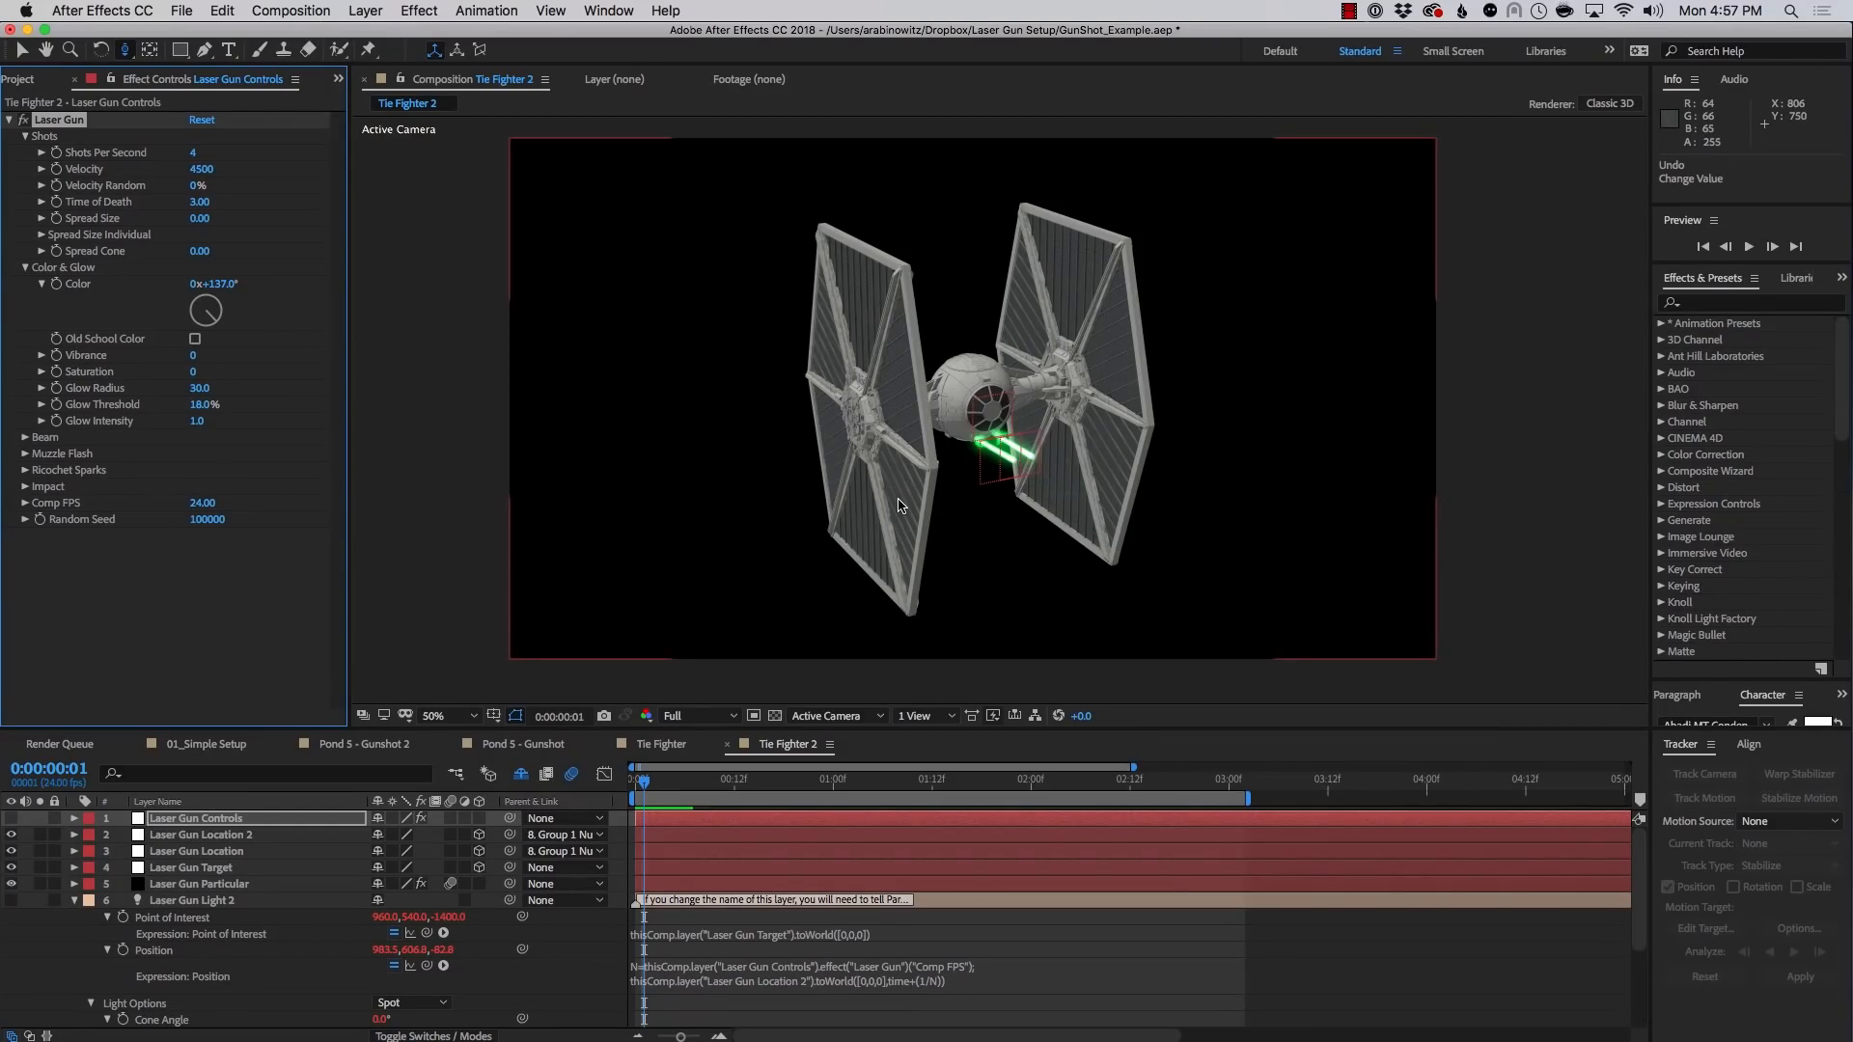
key("super+z")
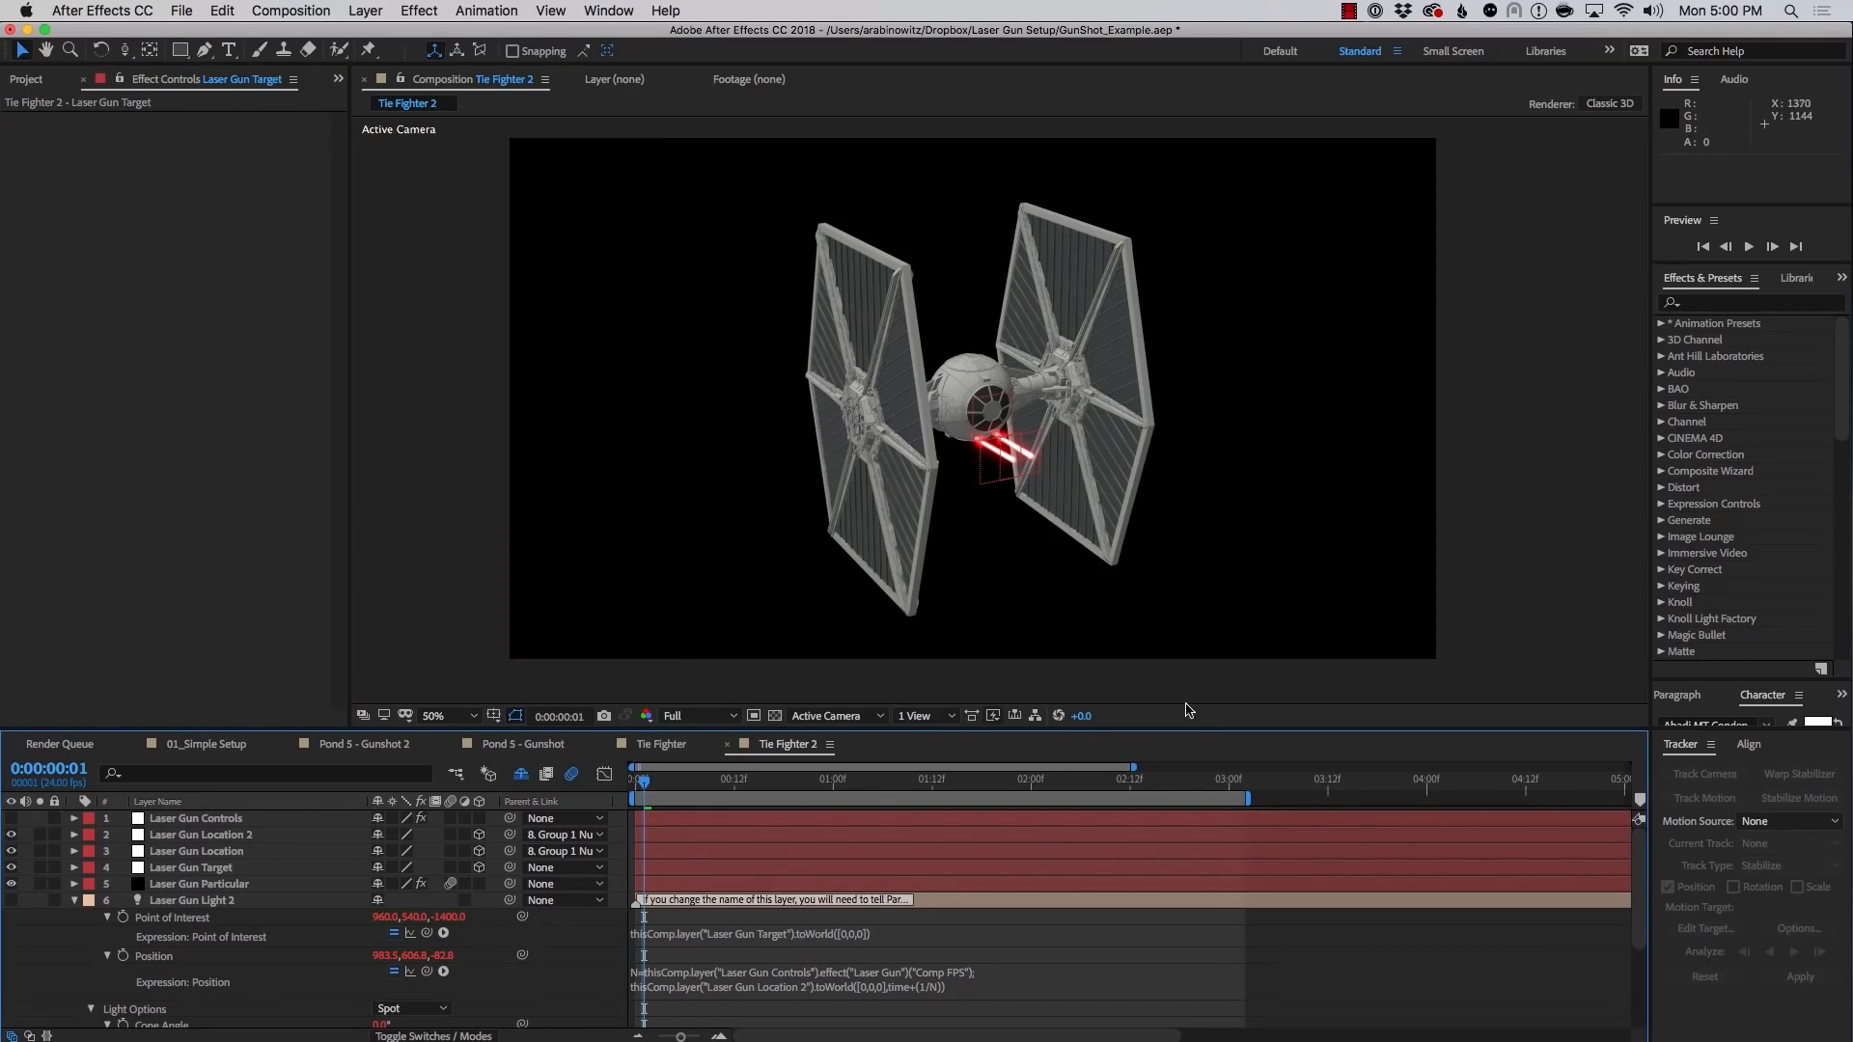
key("space")
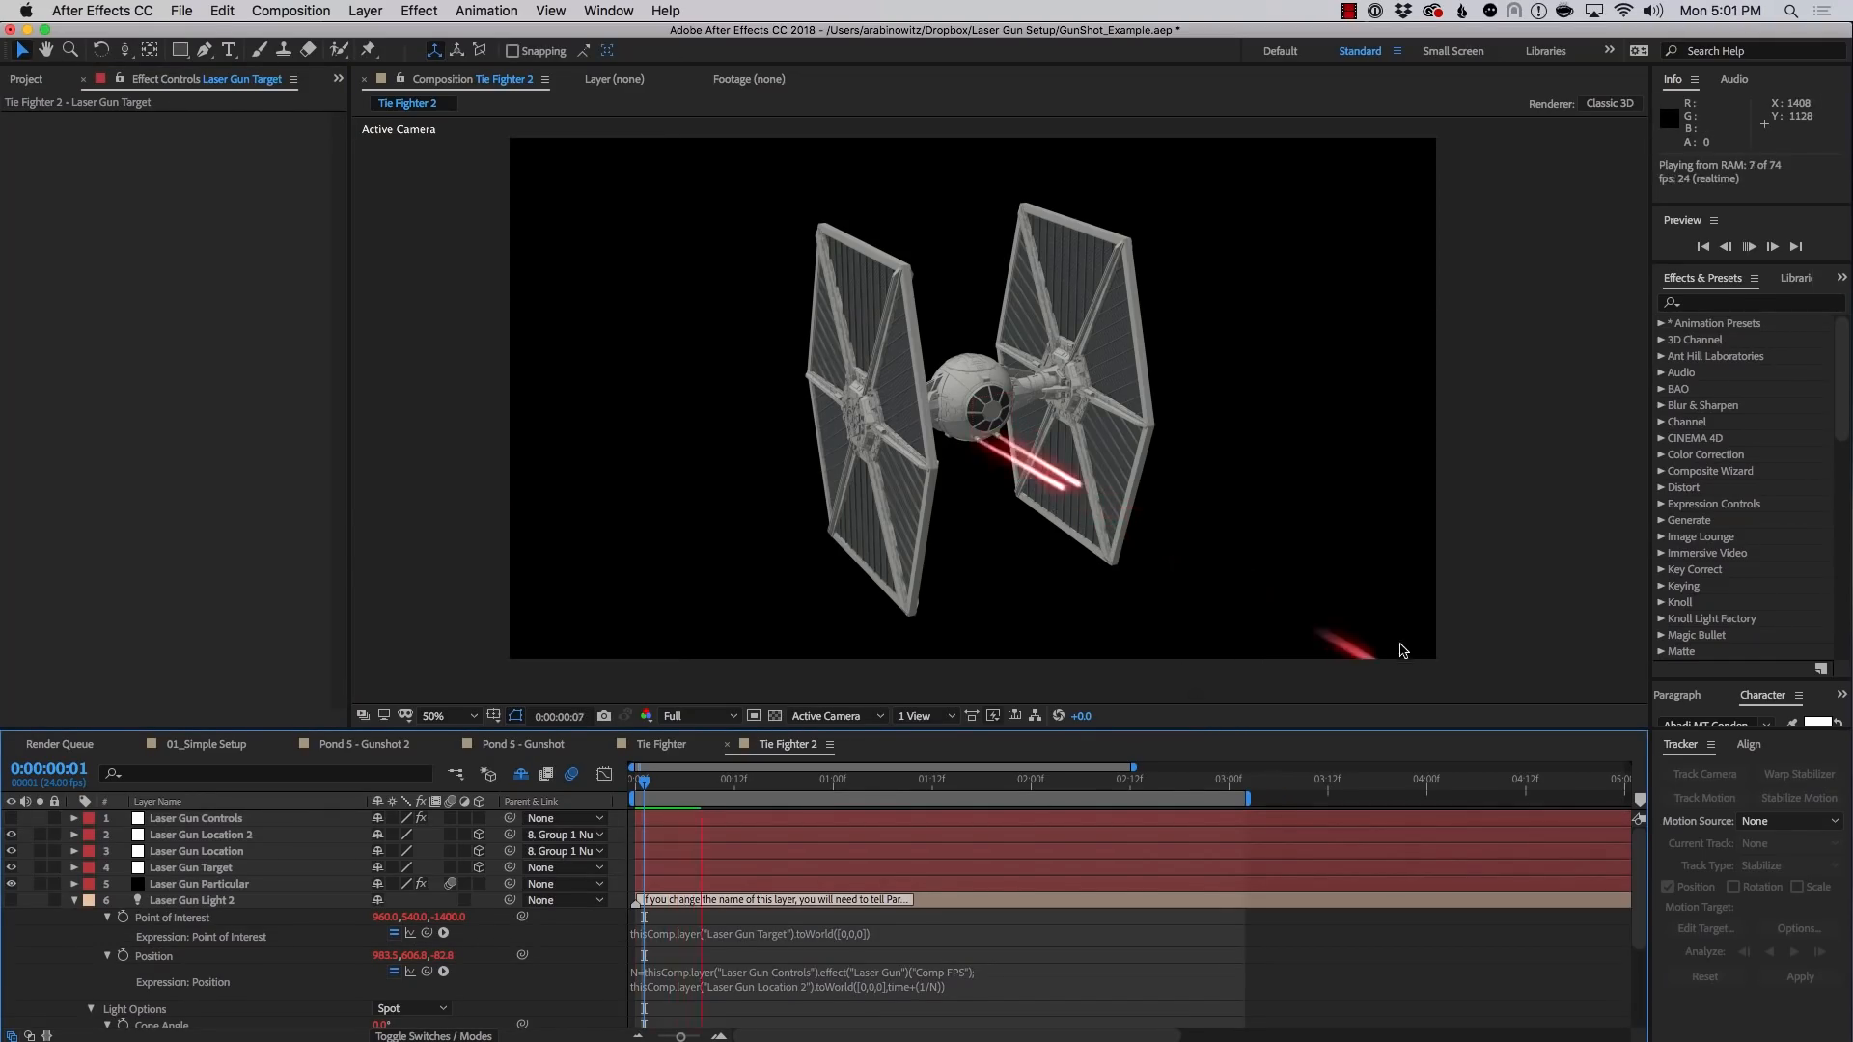
key("space")
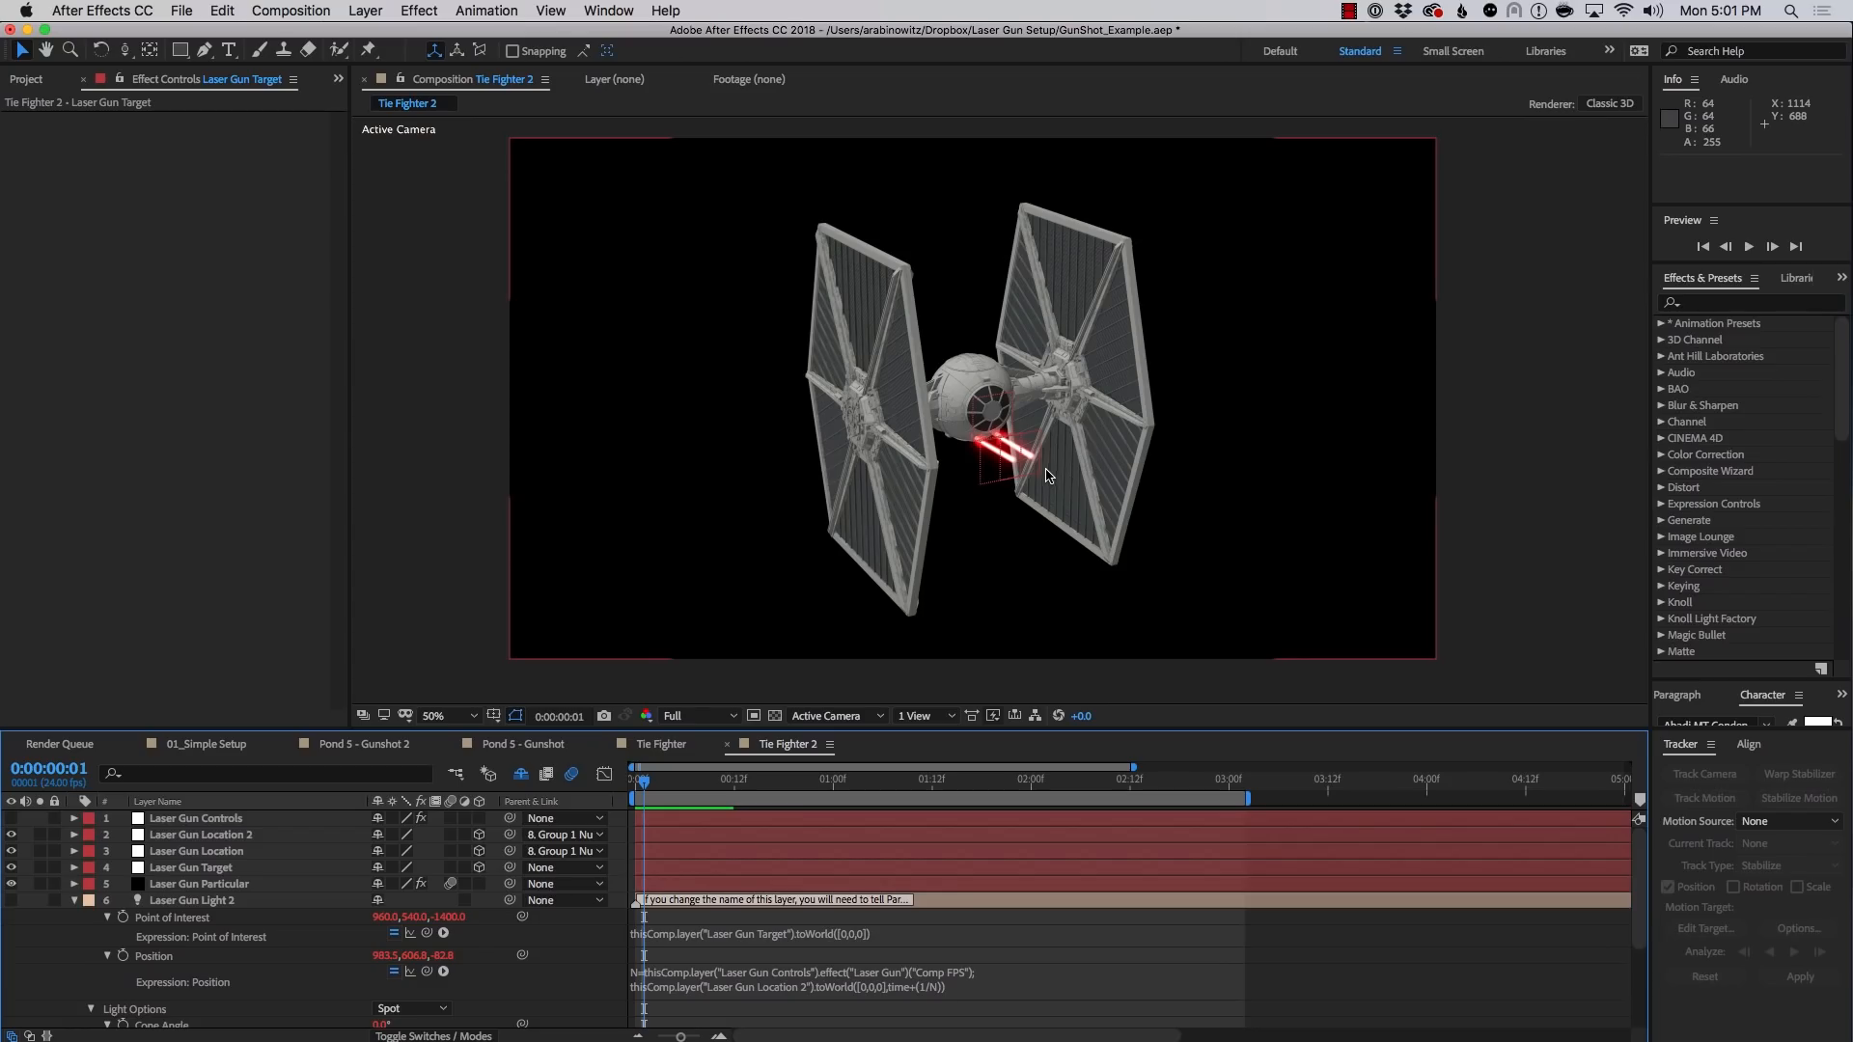
Move the Laser Gun Target null along Z to about -856, and preview the lasers
left_click(199, 871)
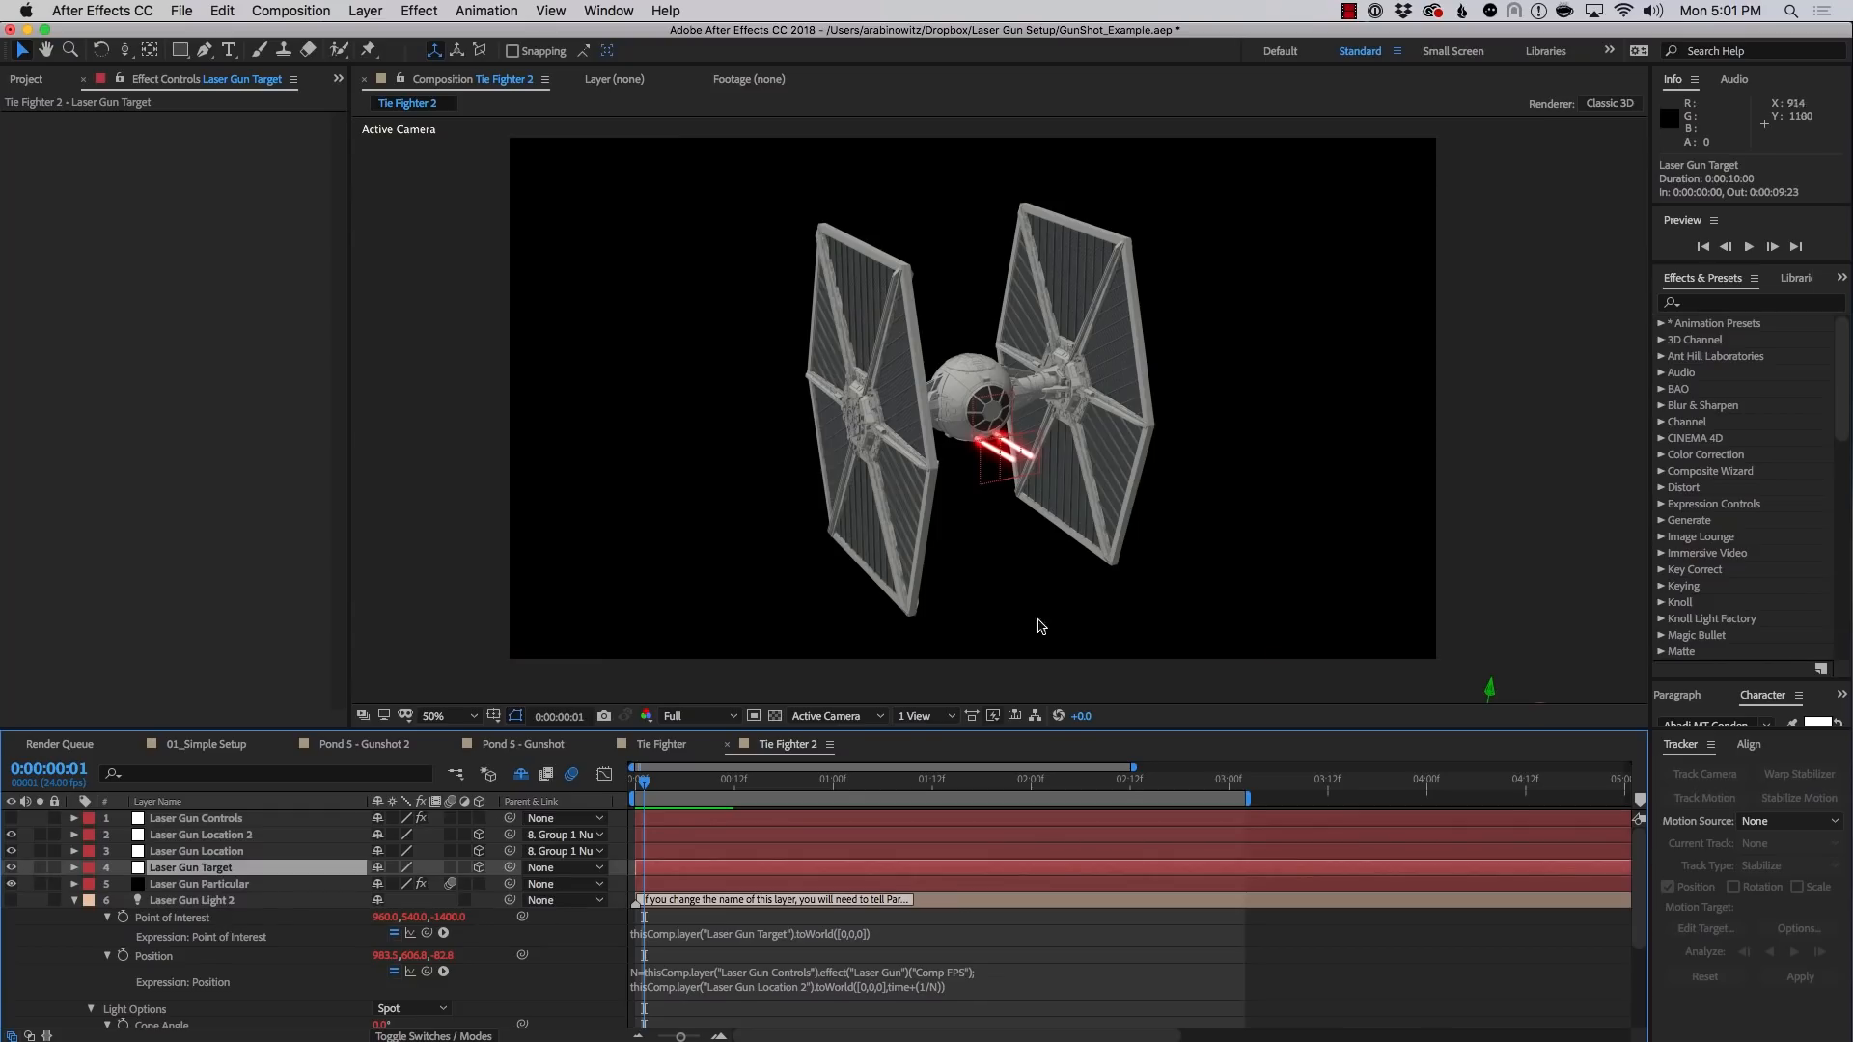
key("comma")
left_click_drag(1255, 577, 1146, 515)
key("period")
key("period")
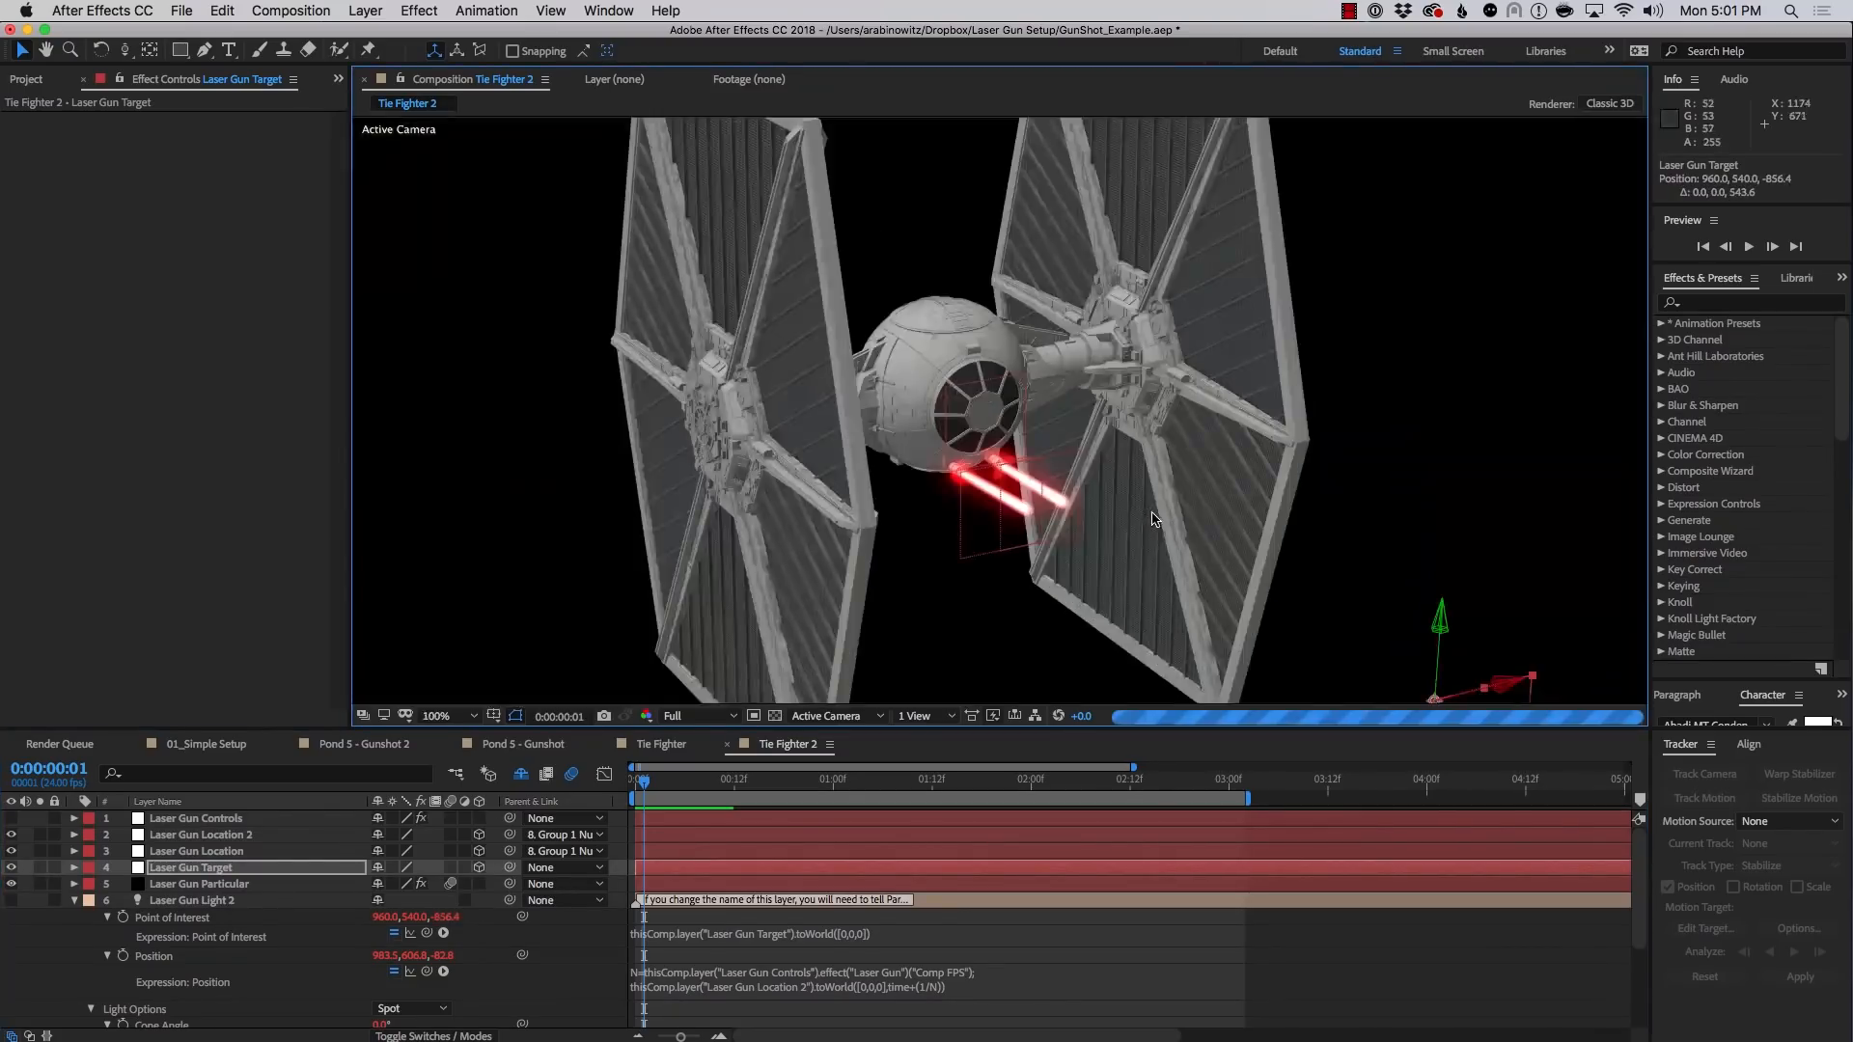
key("comma")
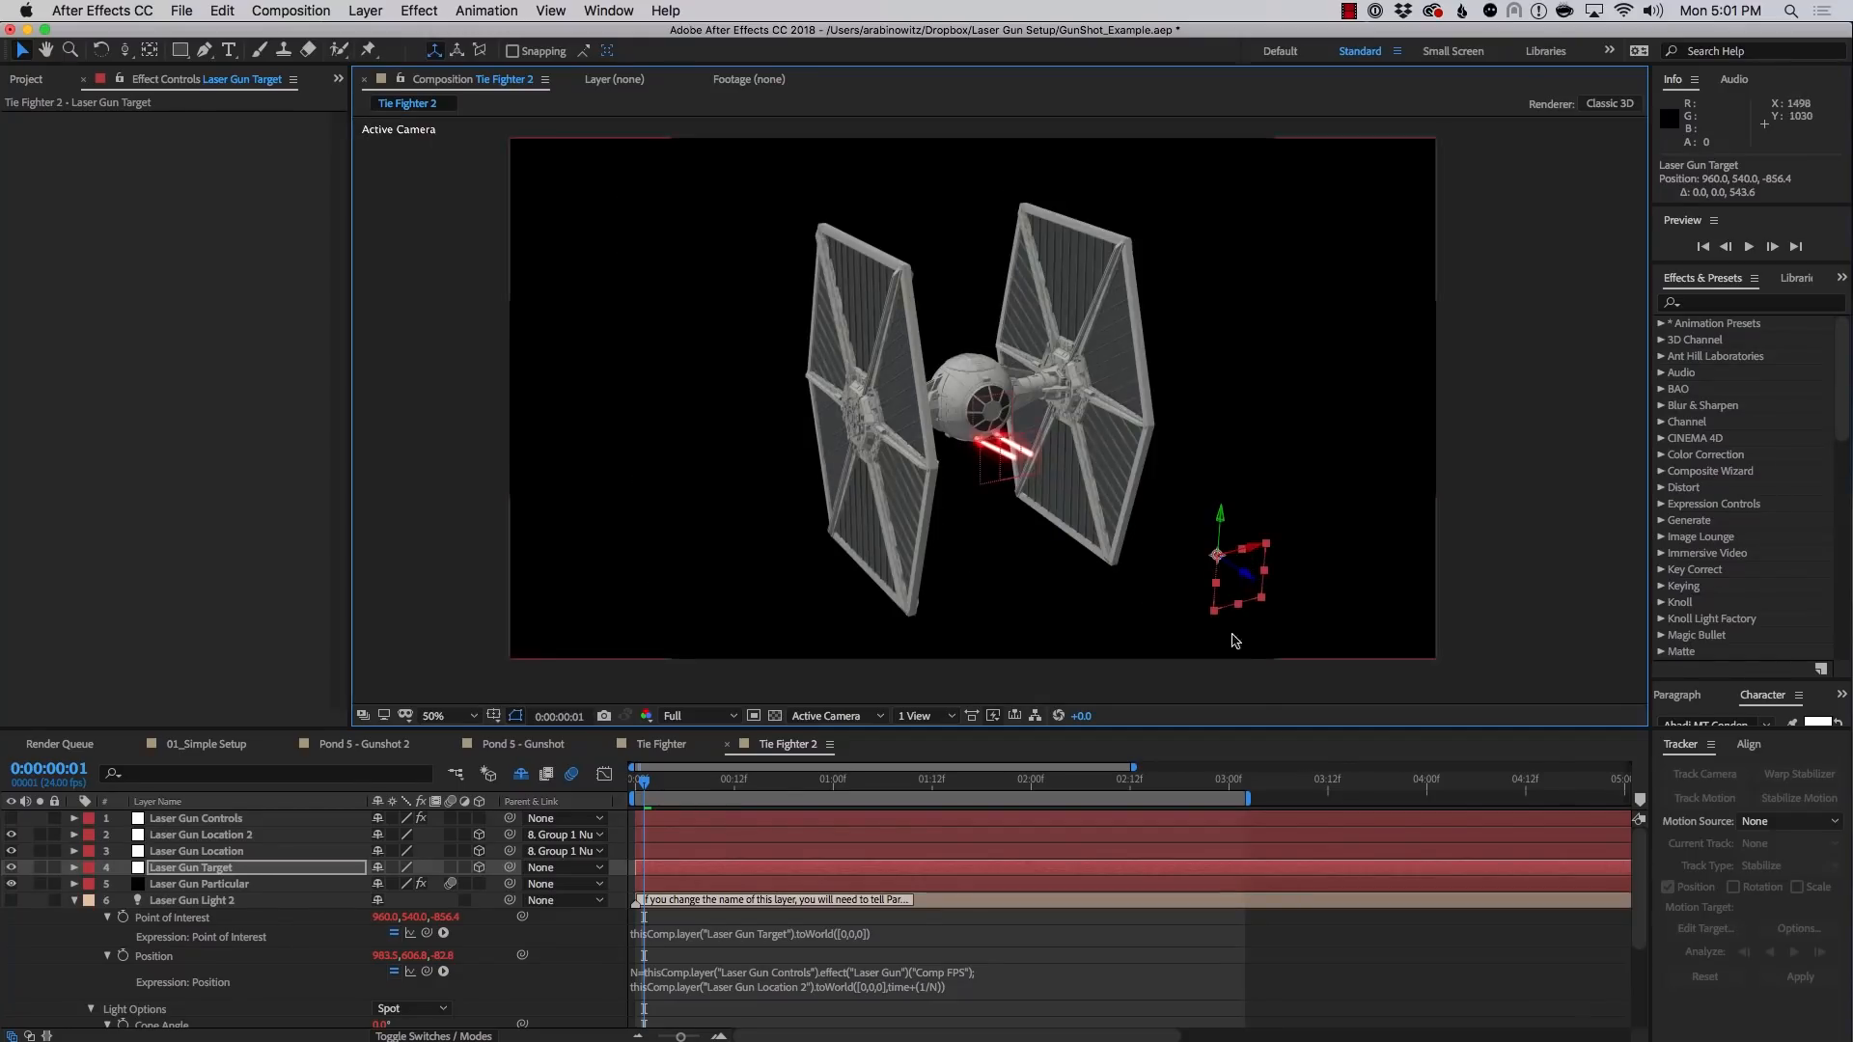
key("space")
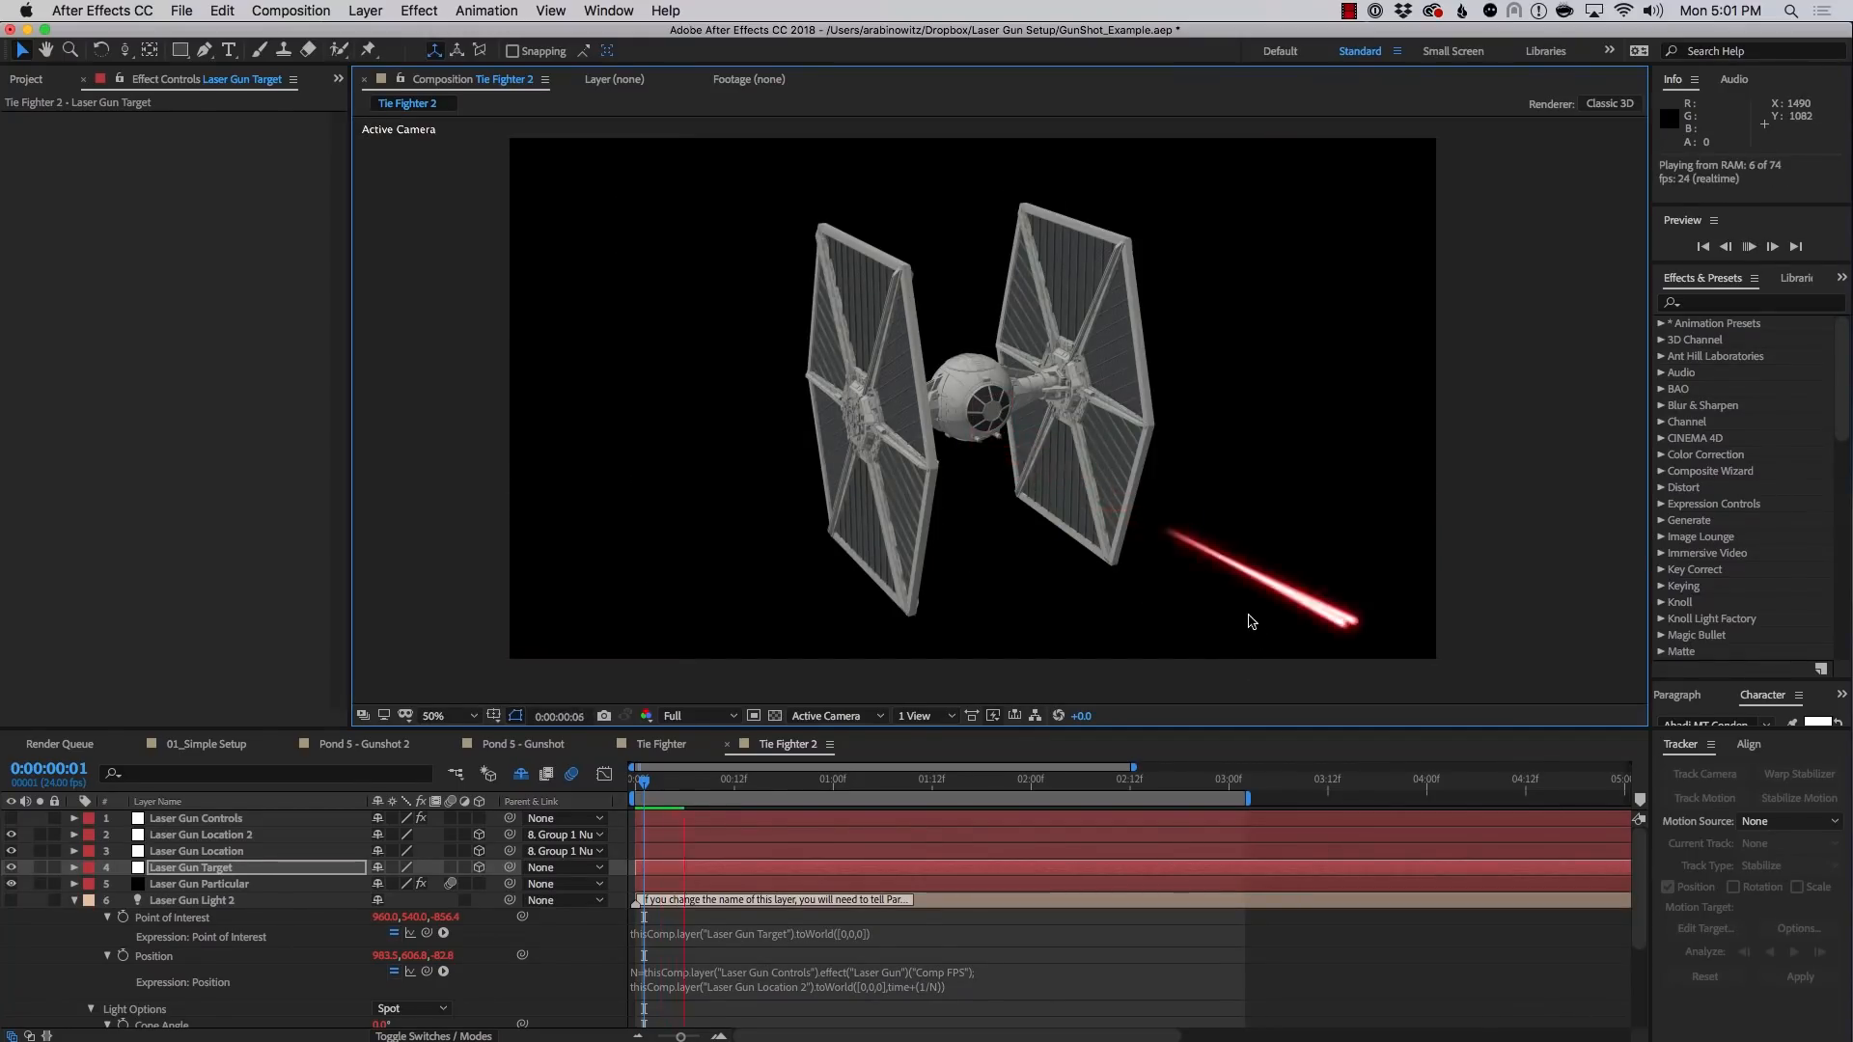
key("space")
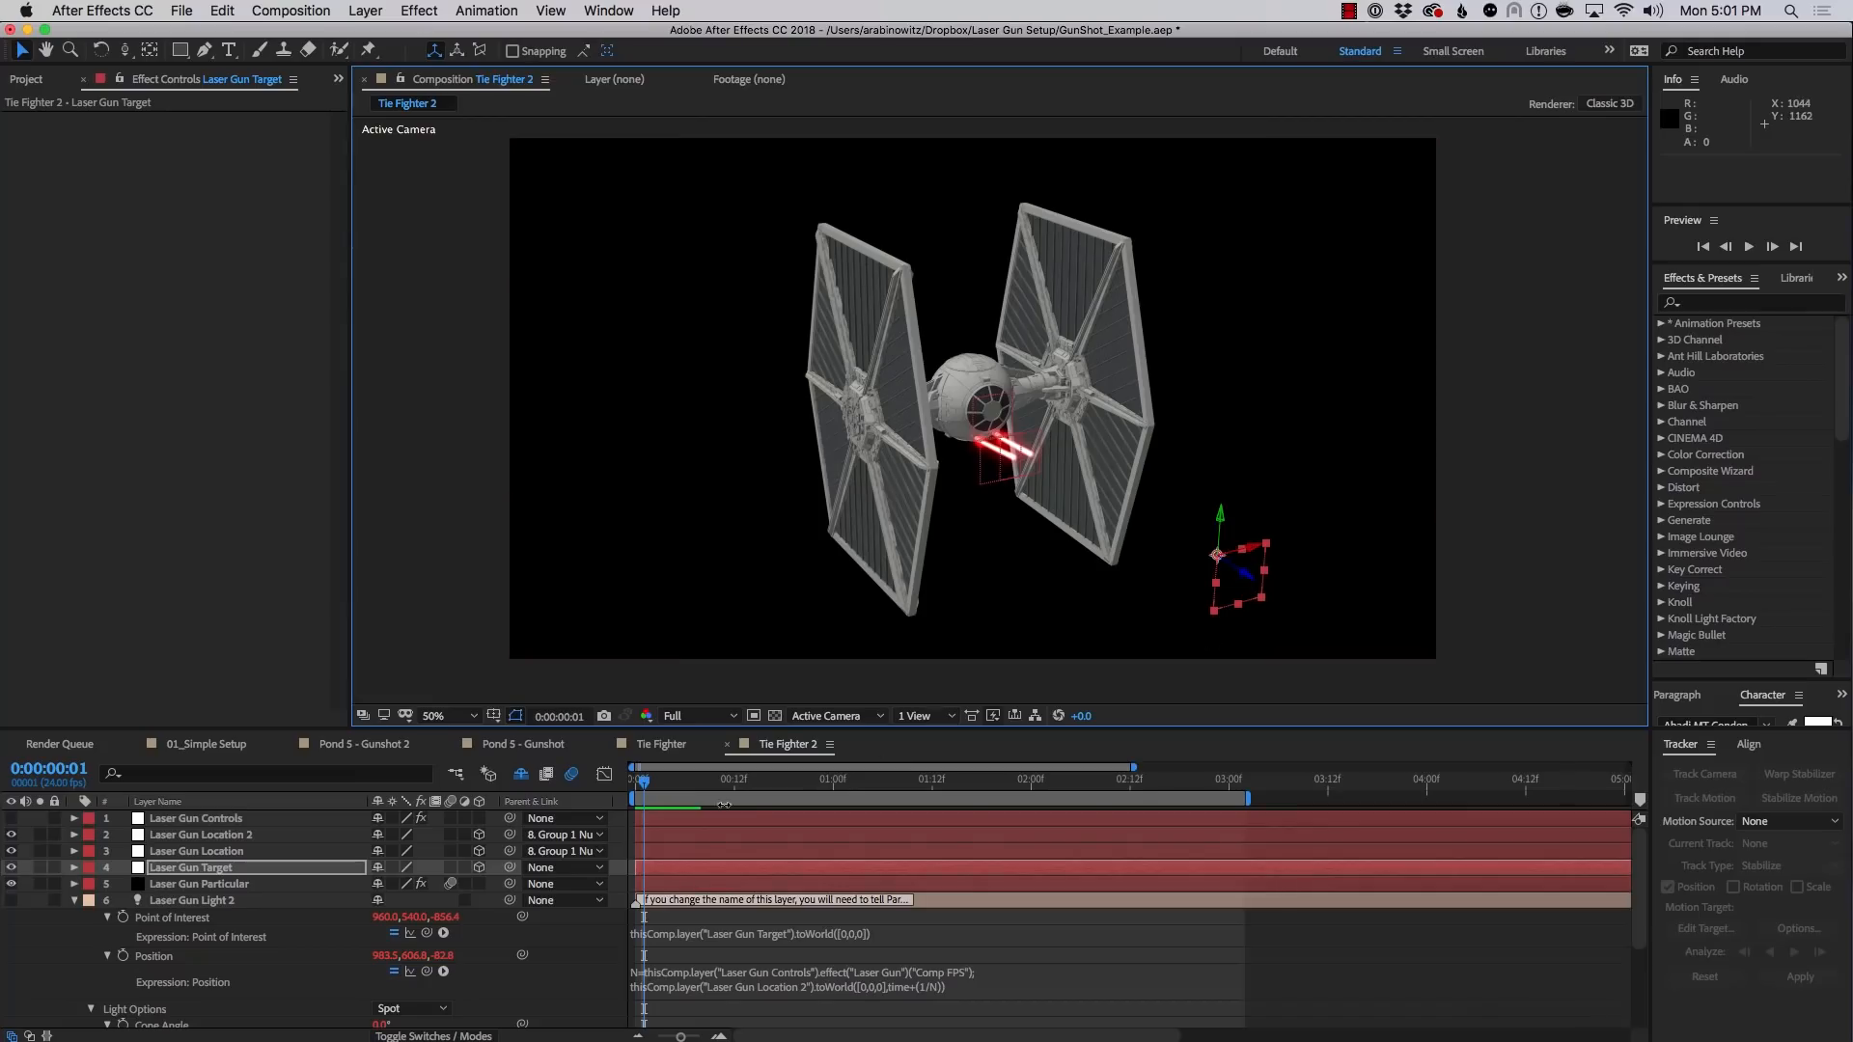
At frame 6, shift Laser Gun Target along X to about 856, and duplicate it with the copy offset to about 927
left_click_drag(681, 791, 685, 793)
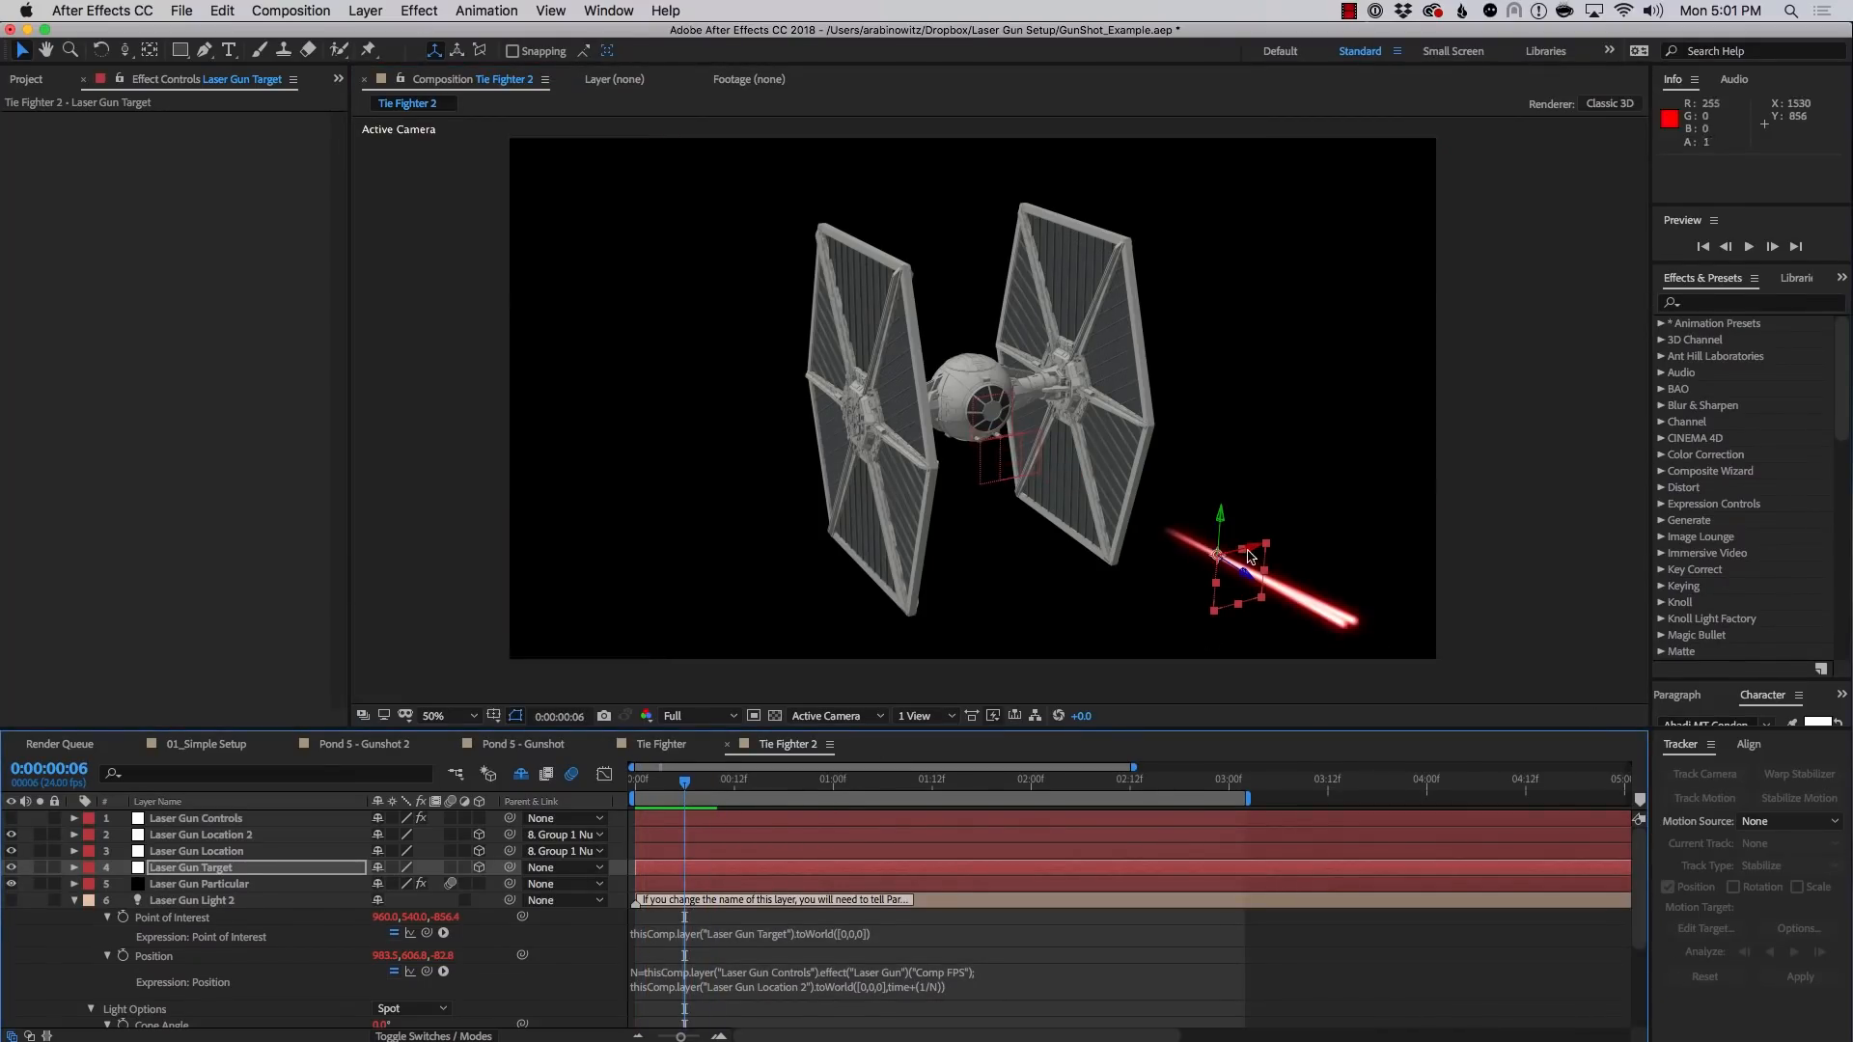
left_click_drag(1249, 556, 1201, 558)
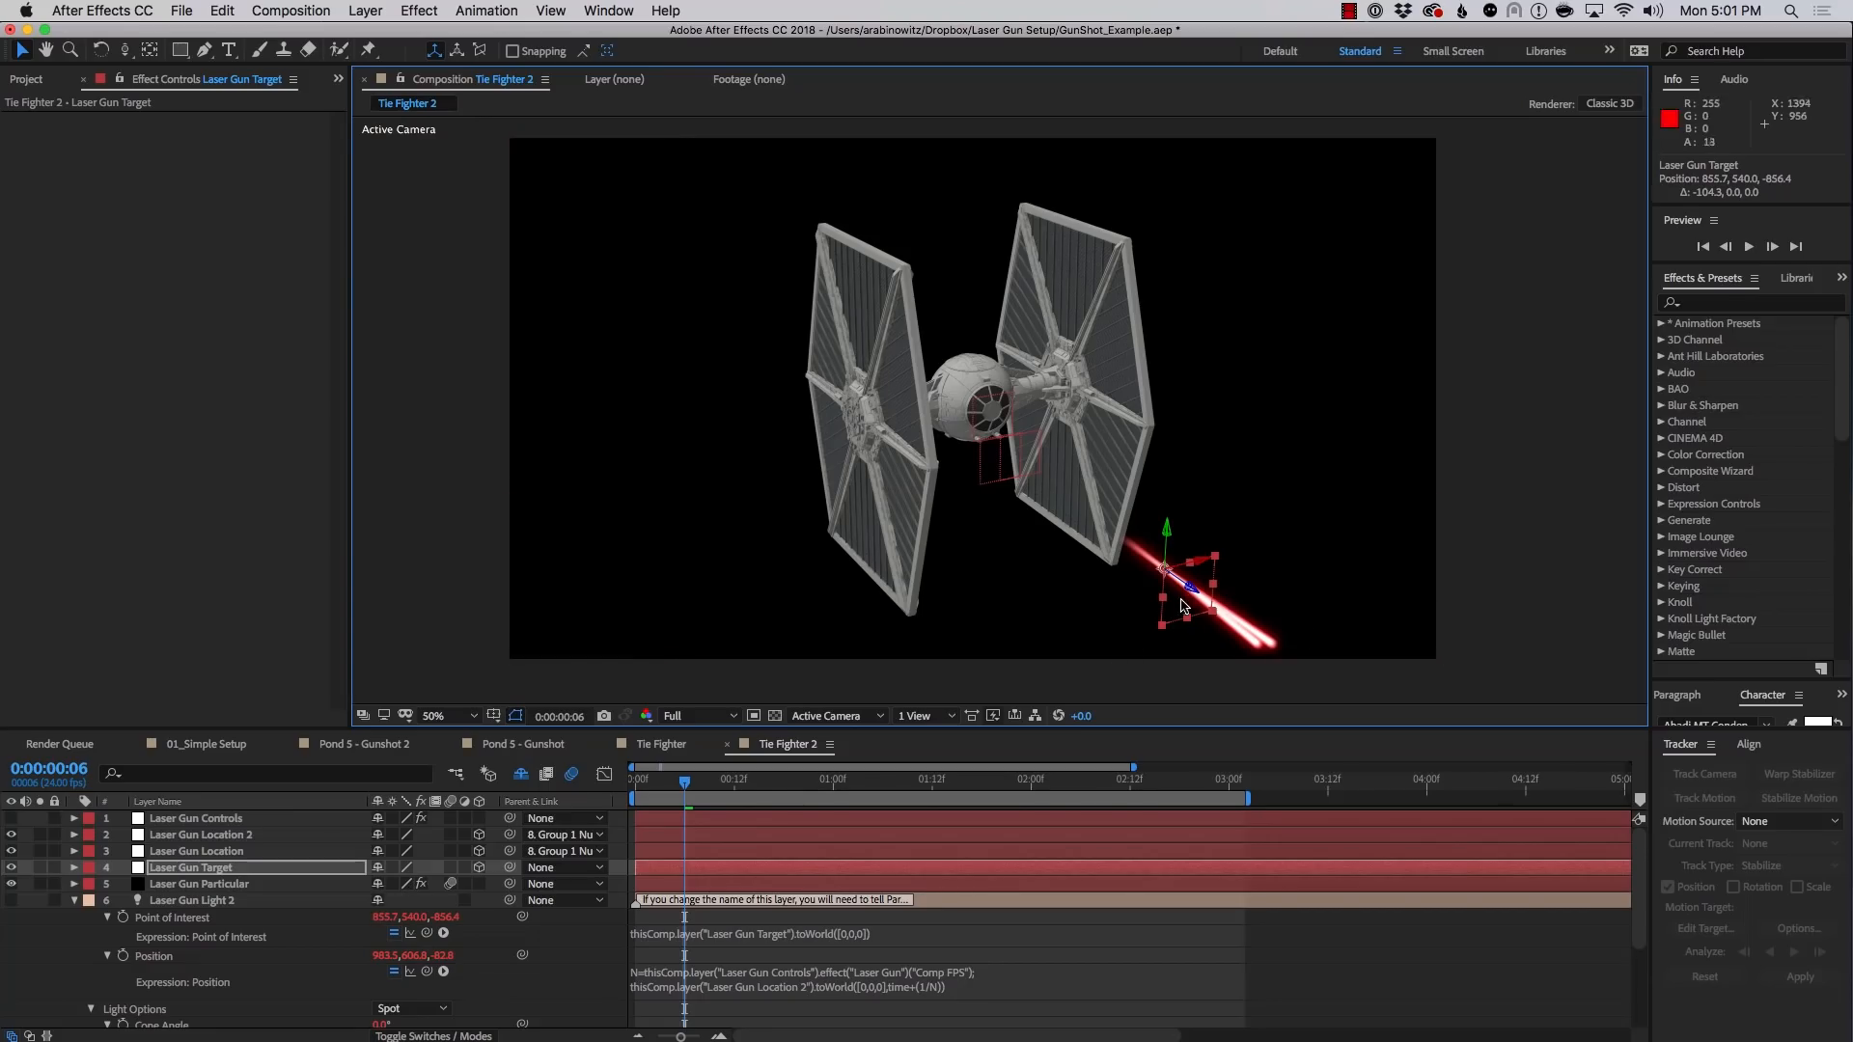
left_click(174, 872)
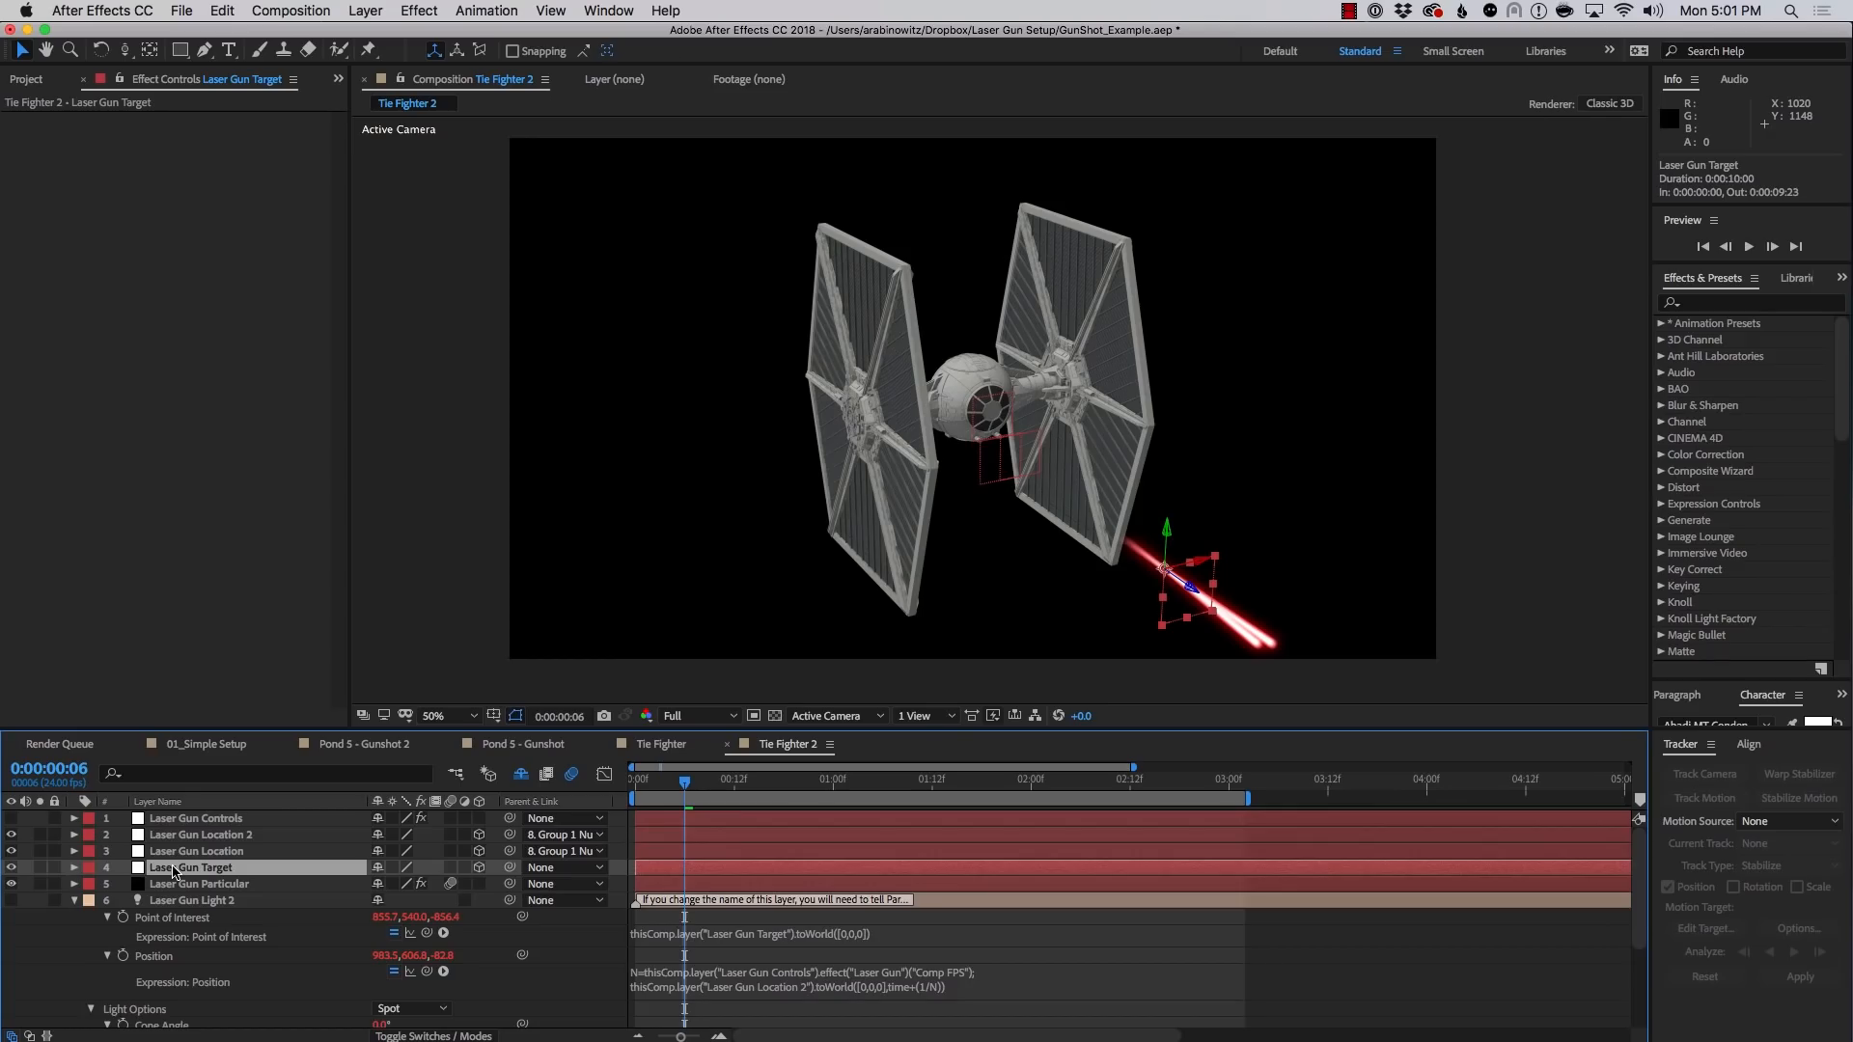
key("super+d")
left_click_drag(1194, 573, 1232, 564)
left_click(1231, 586)
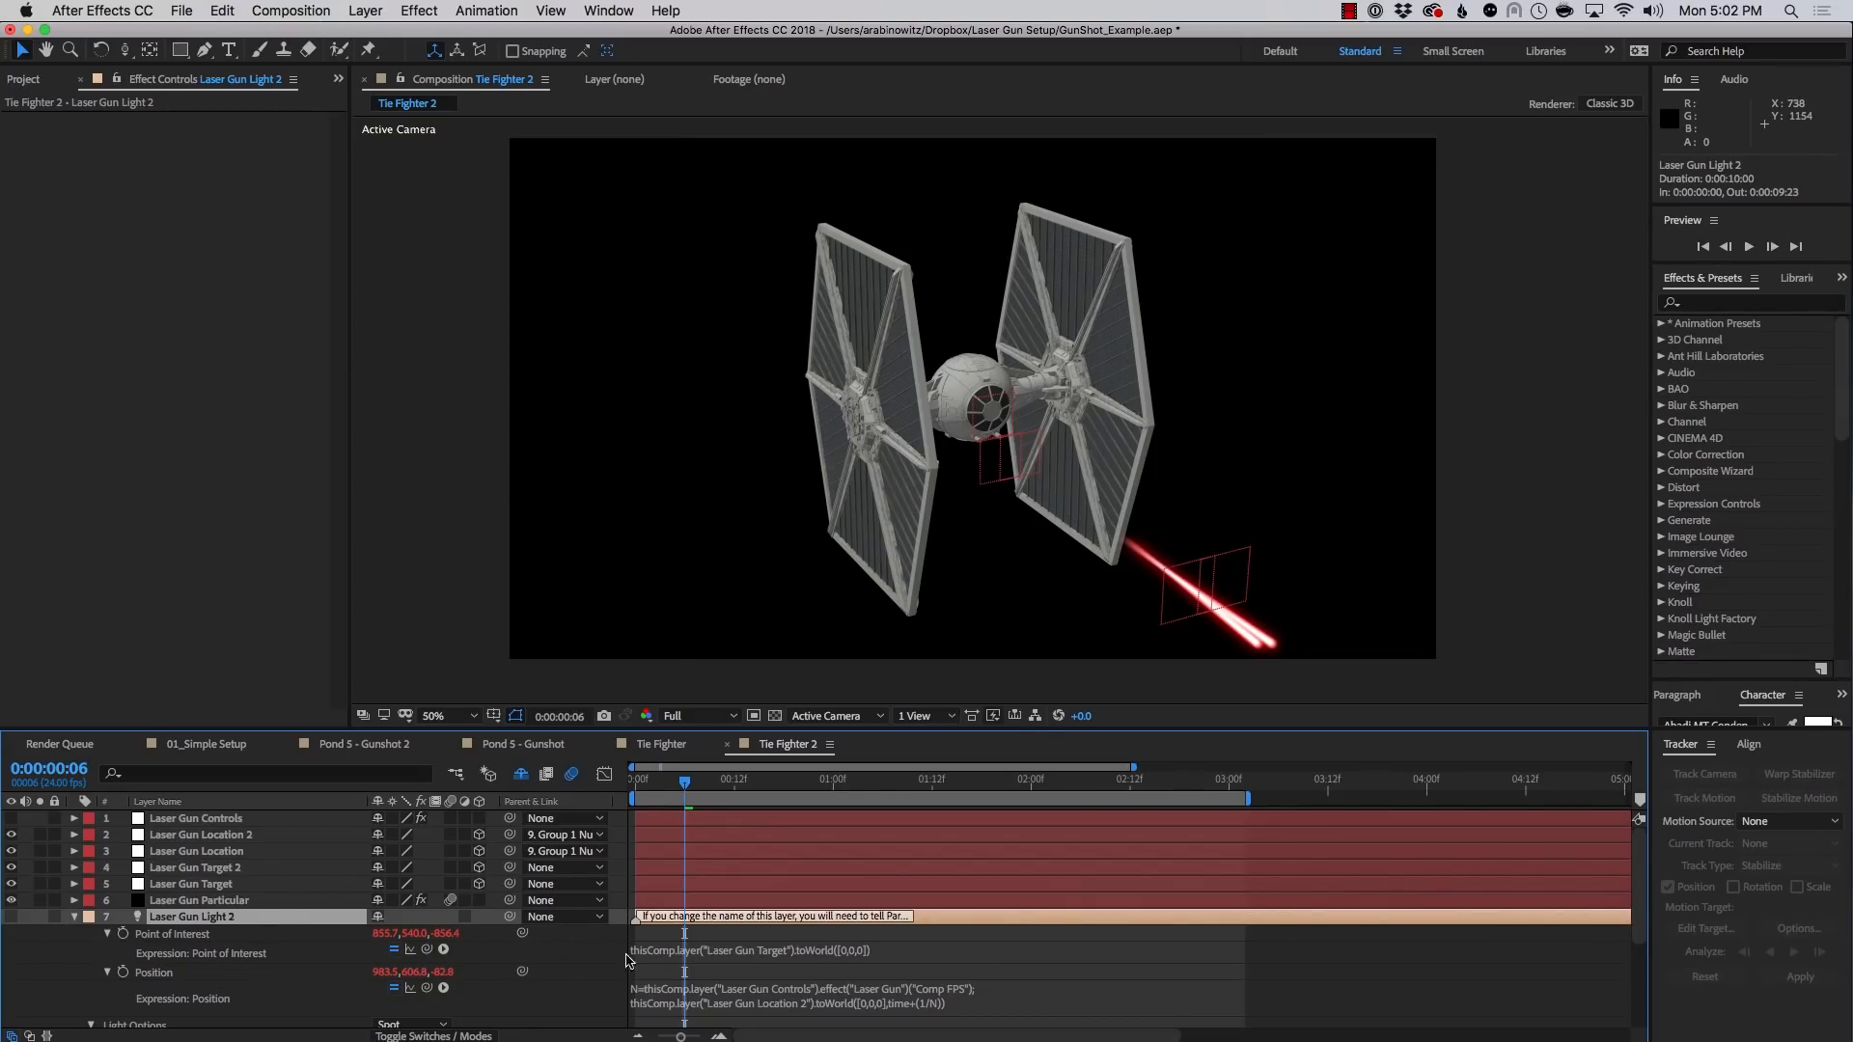
Point Laser Gun Light 2's Point of Interest expression at the layer Laser Gun Target 2, and preview the shot
left_click(762, 951)
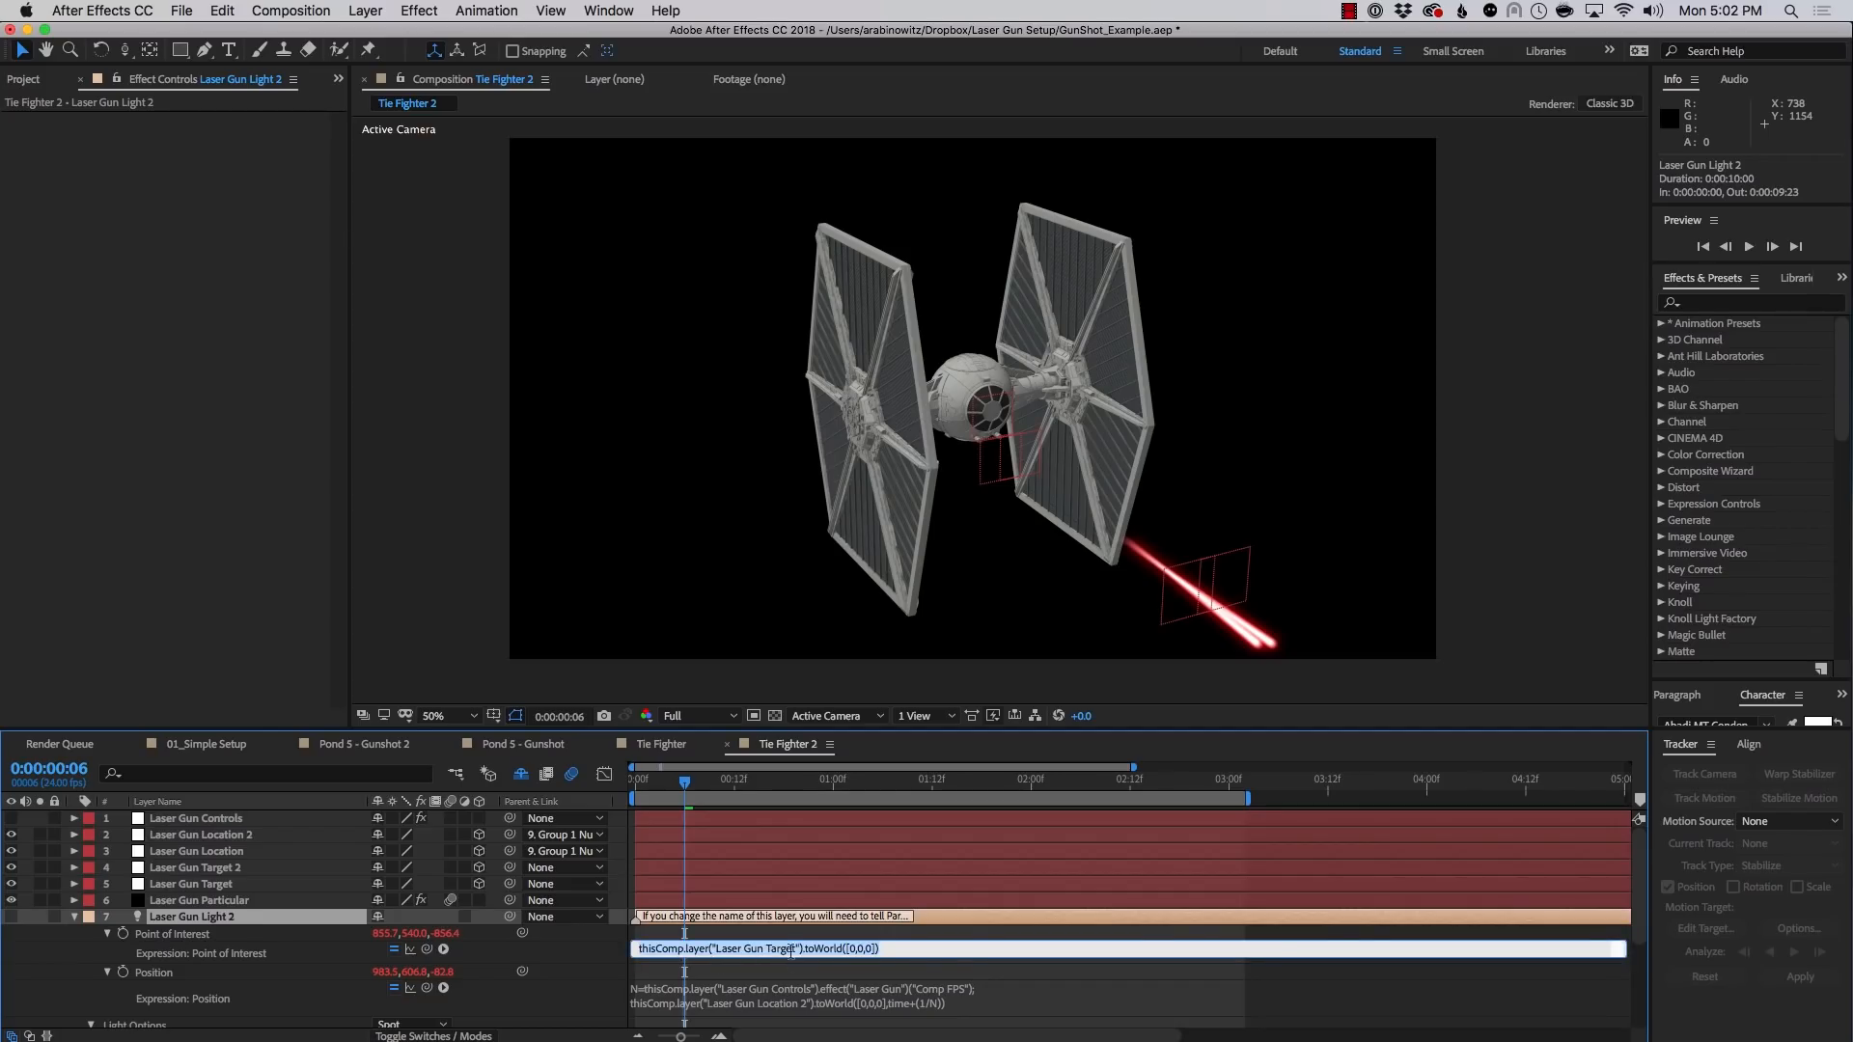
left_click(792, 948)
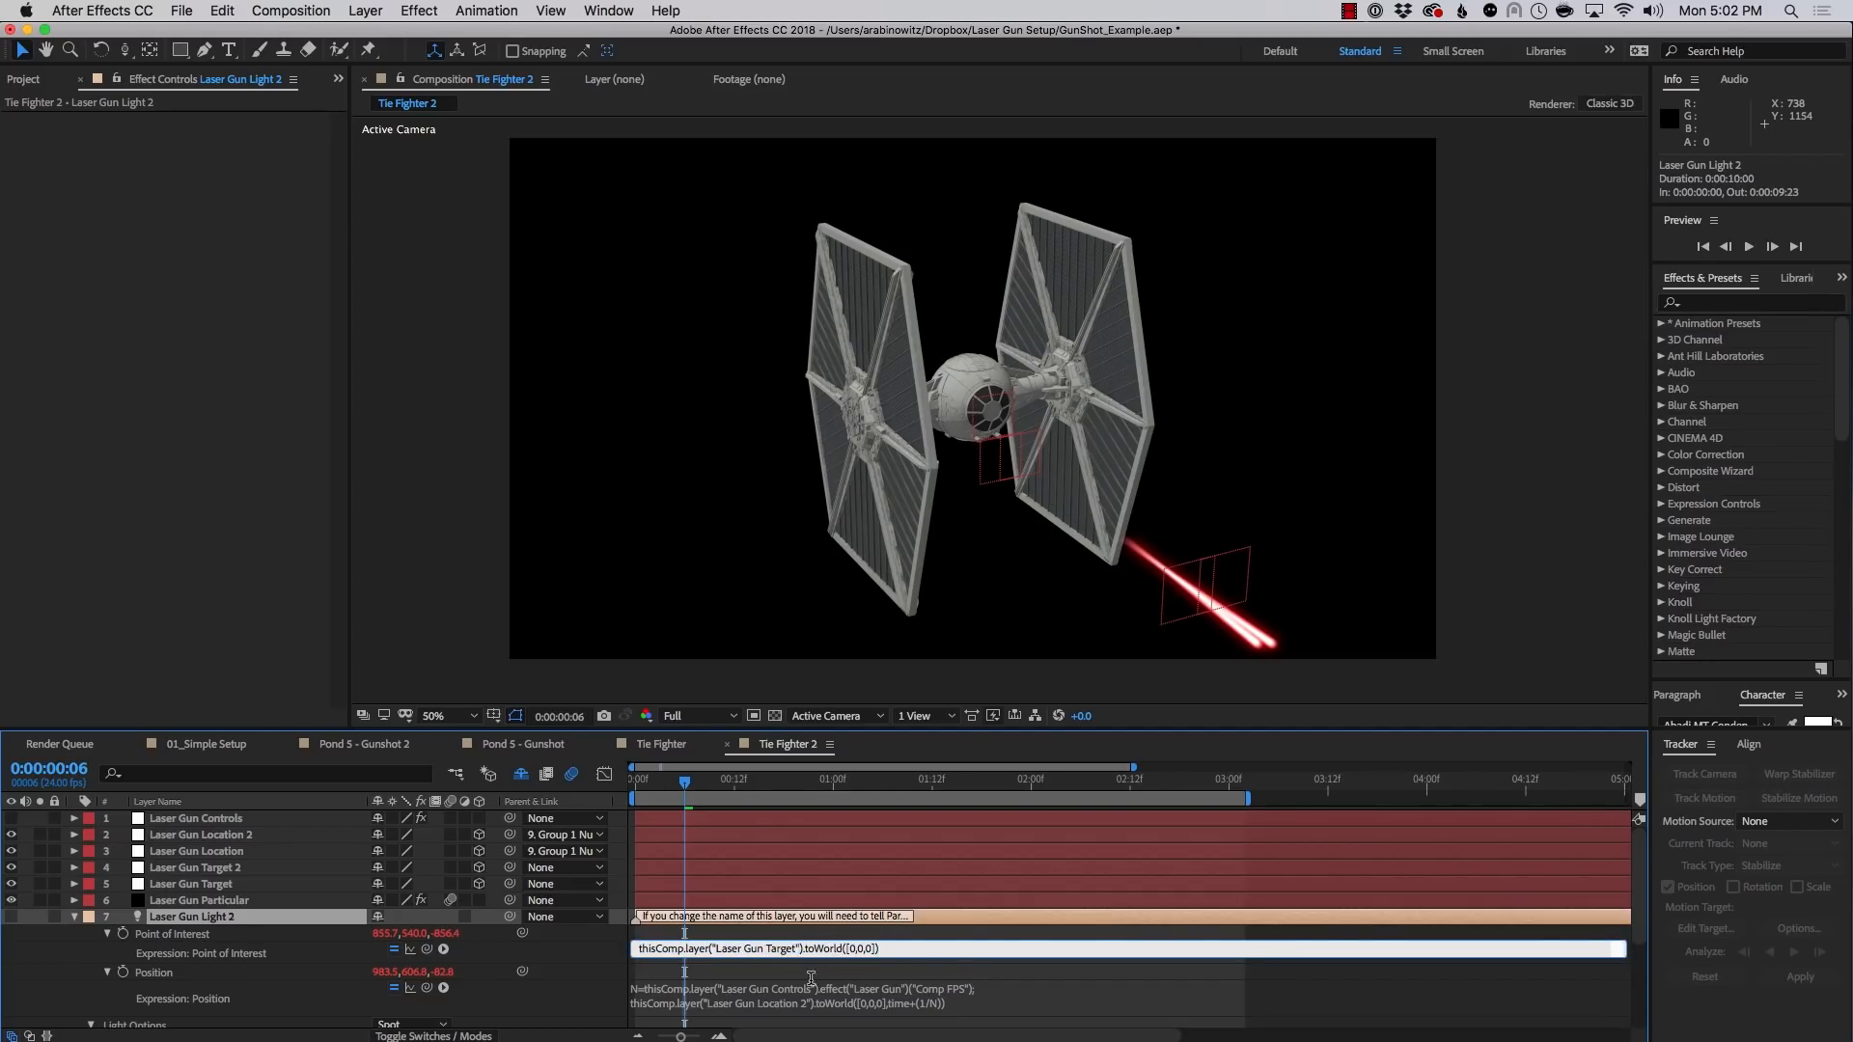
type("2")
key("KP_Enter")
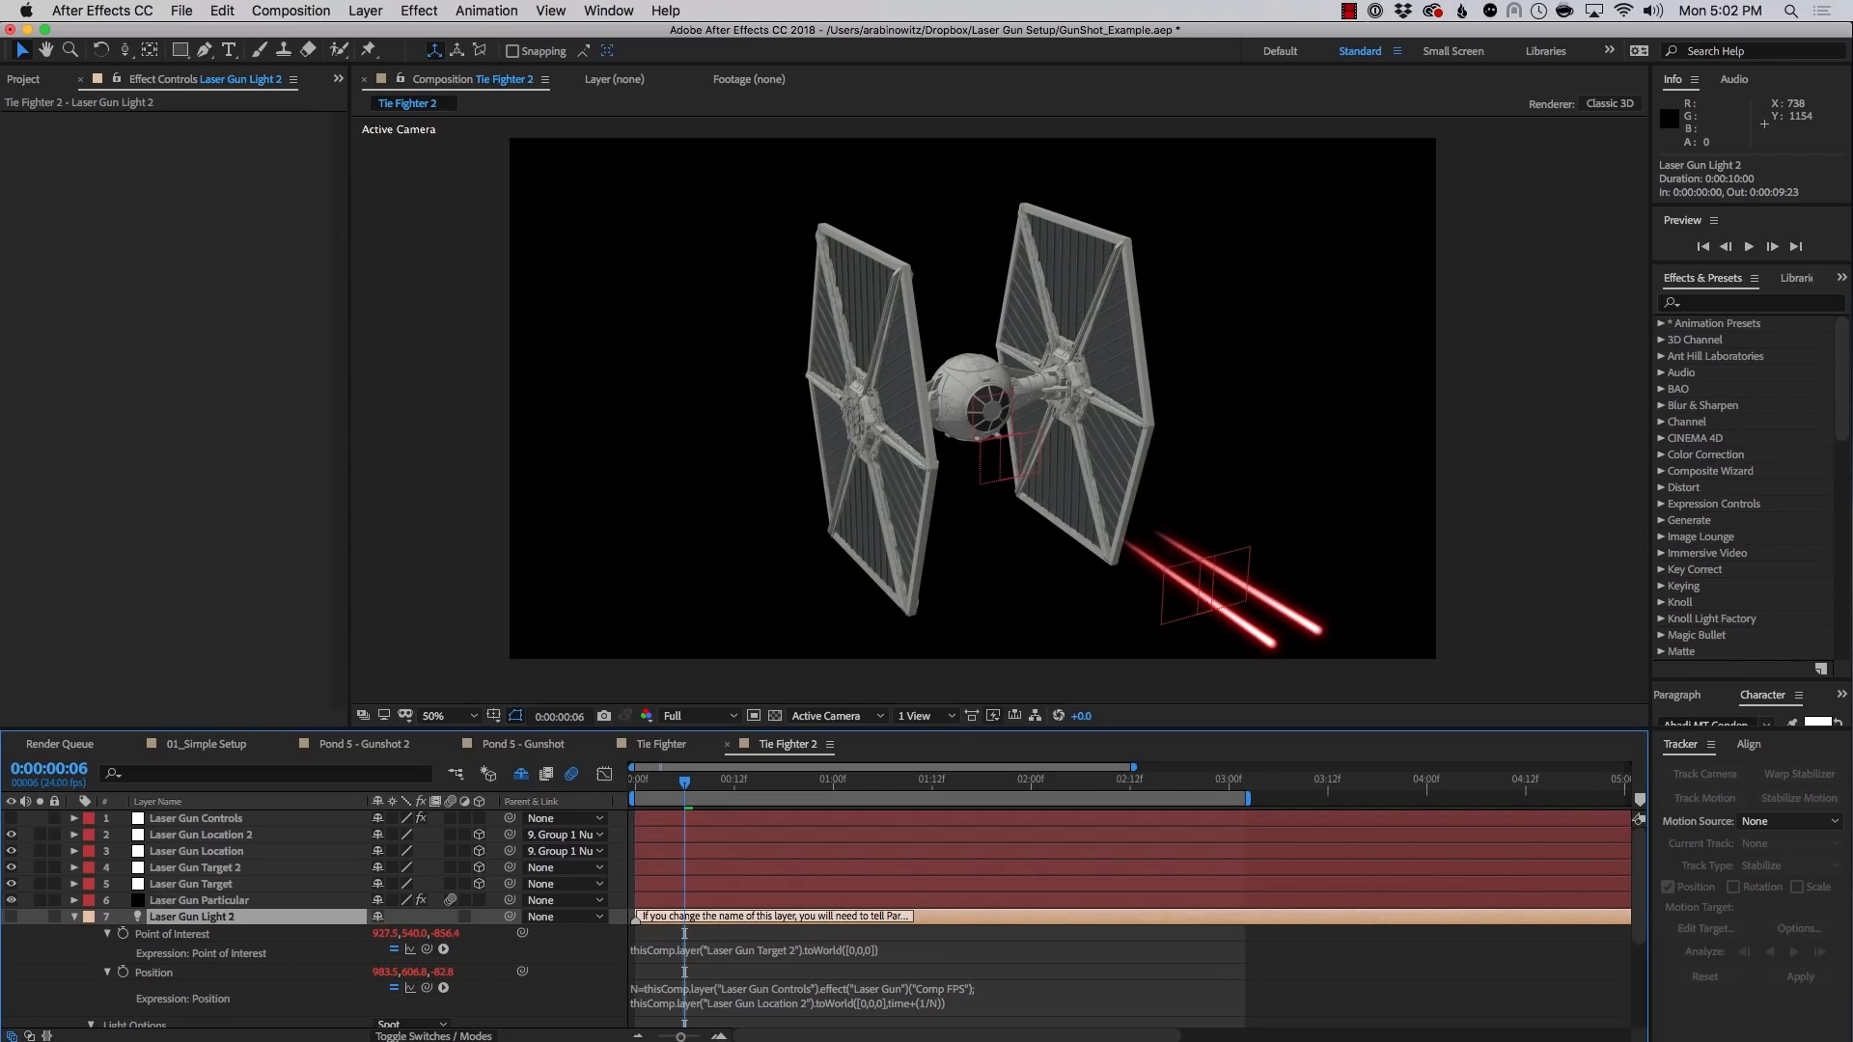
key("space")
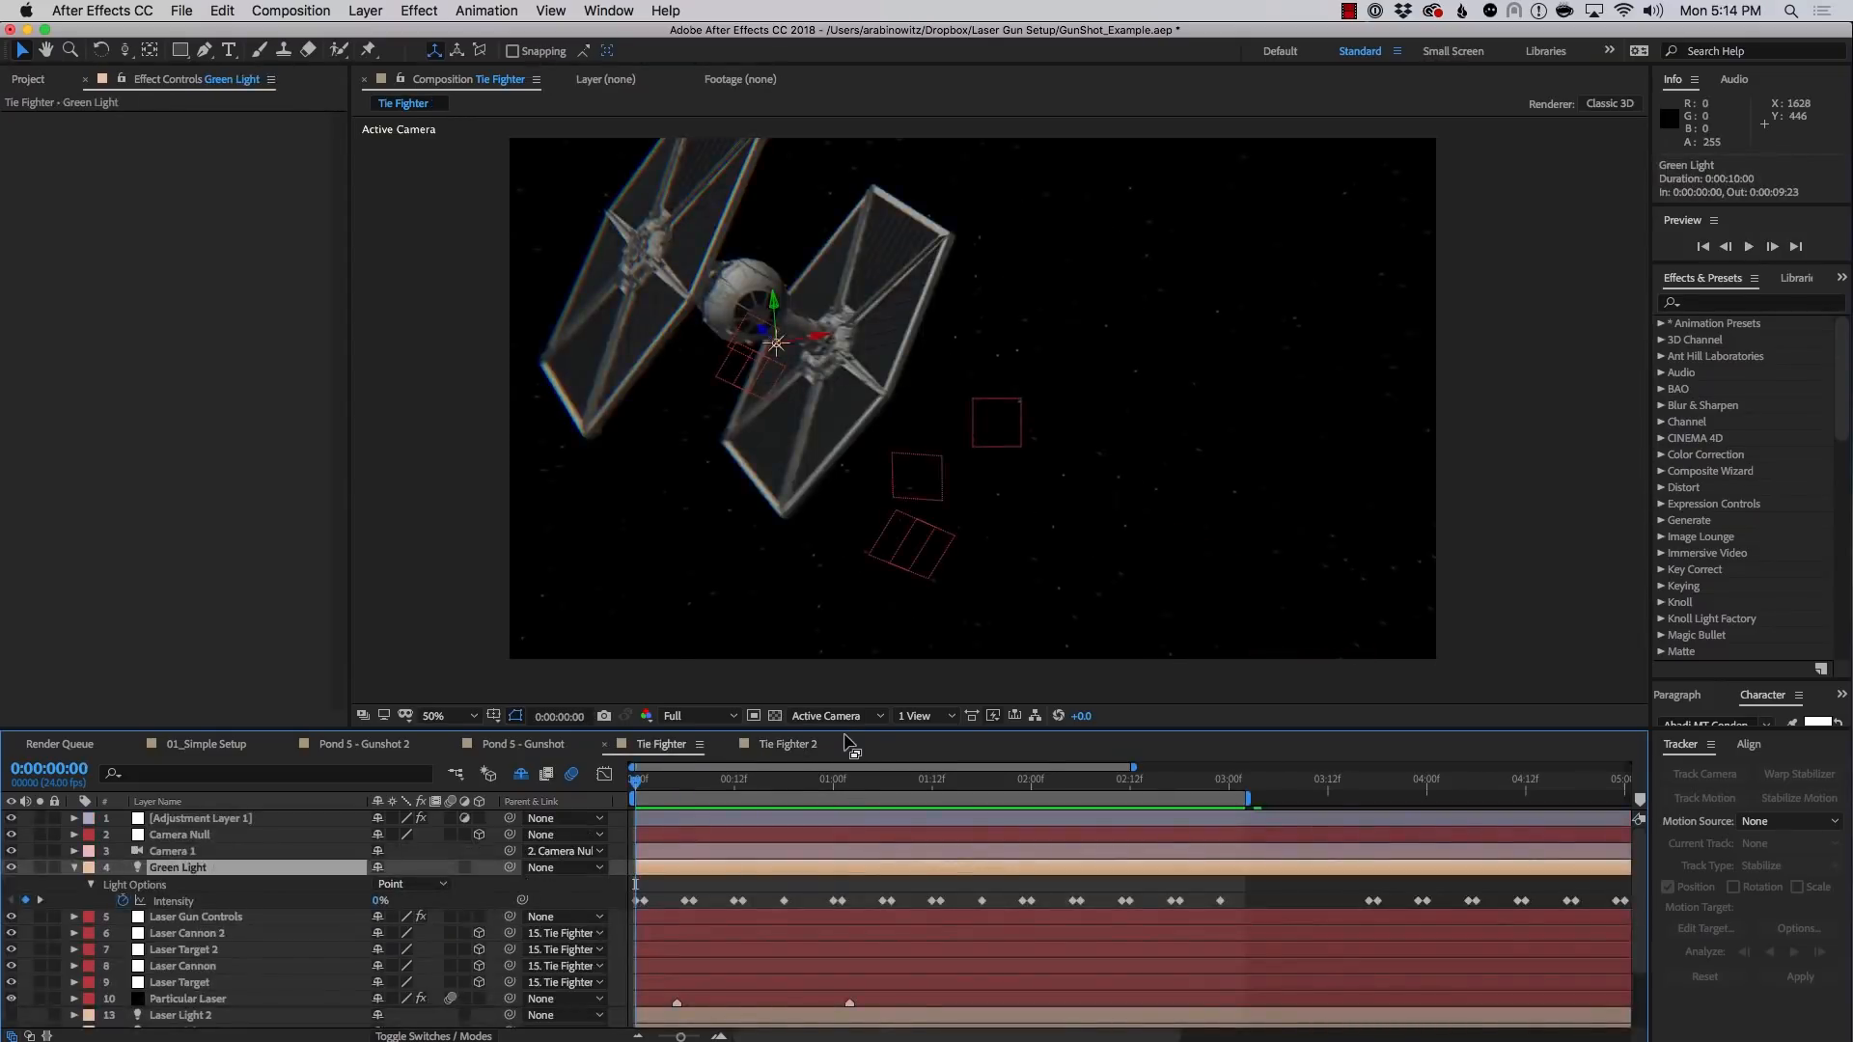
Play back the Tie Fighter composition and scrub through its green laser shots
key("space")
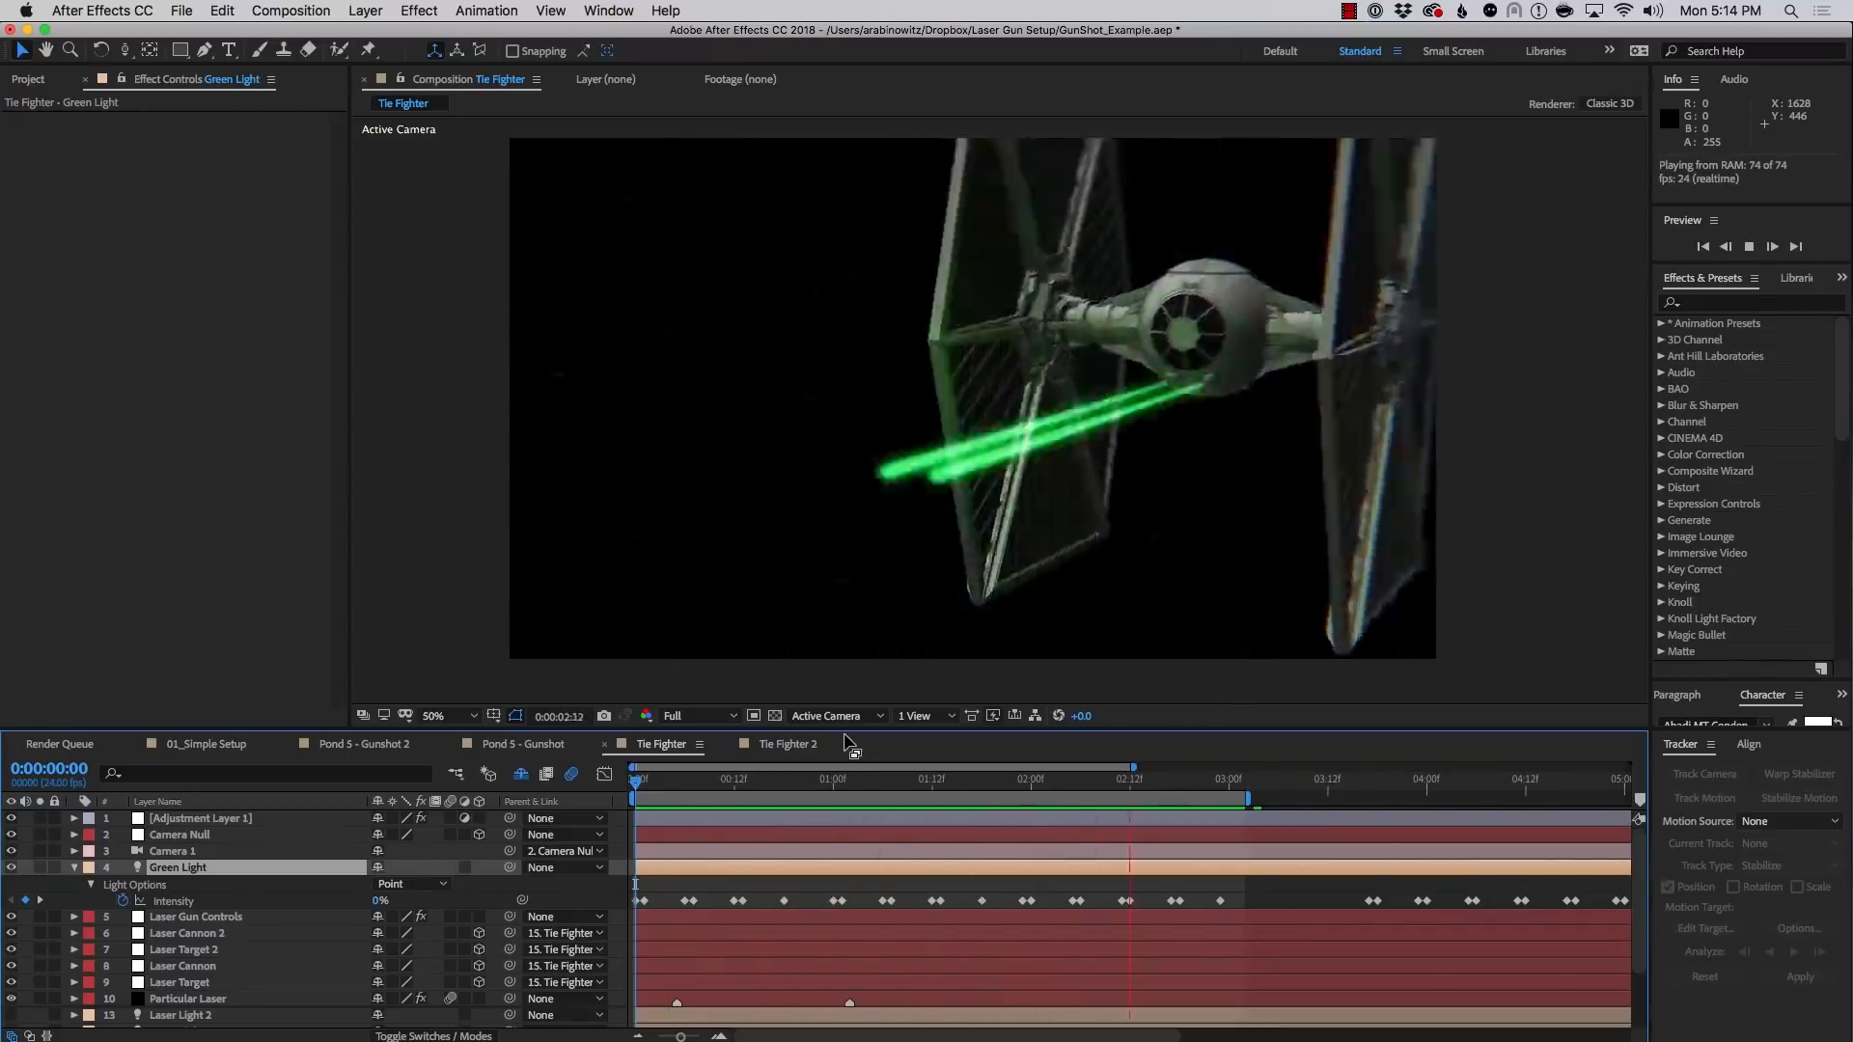
key("space")
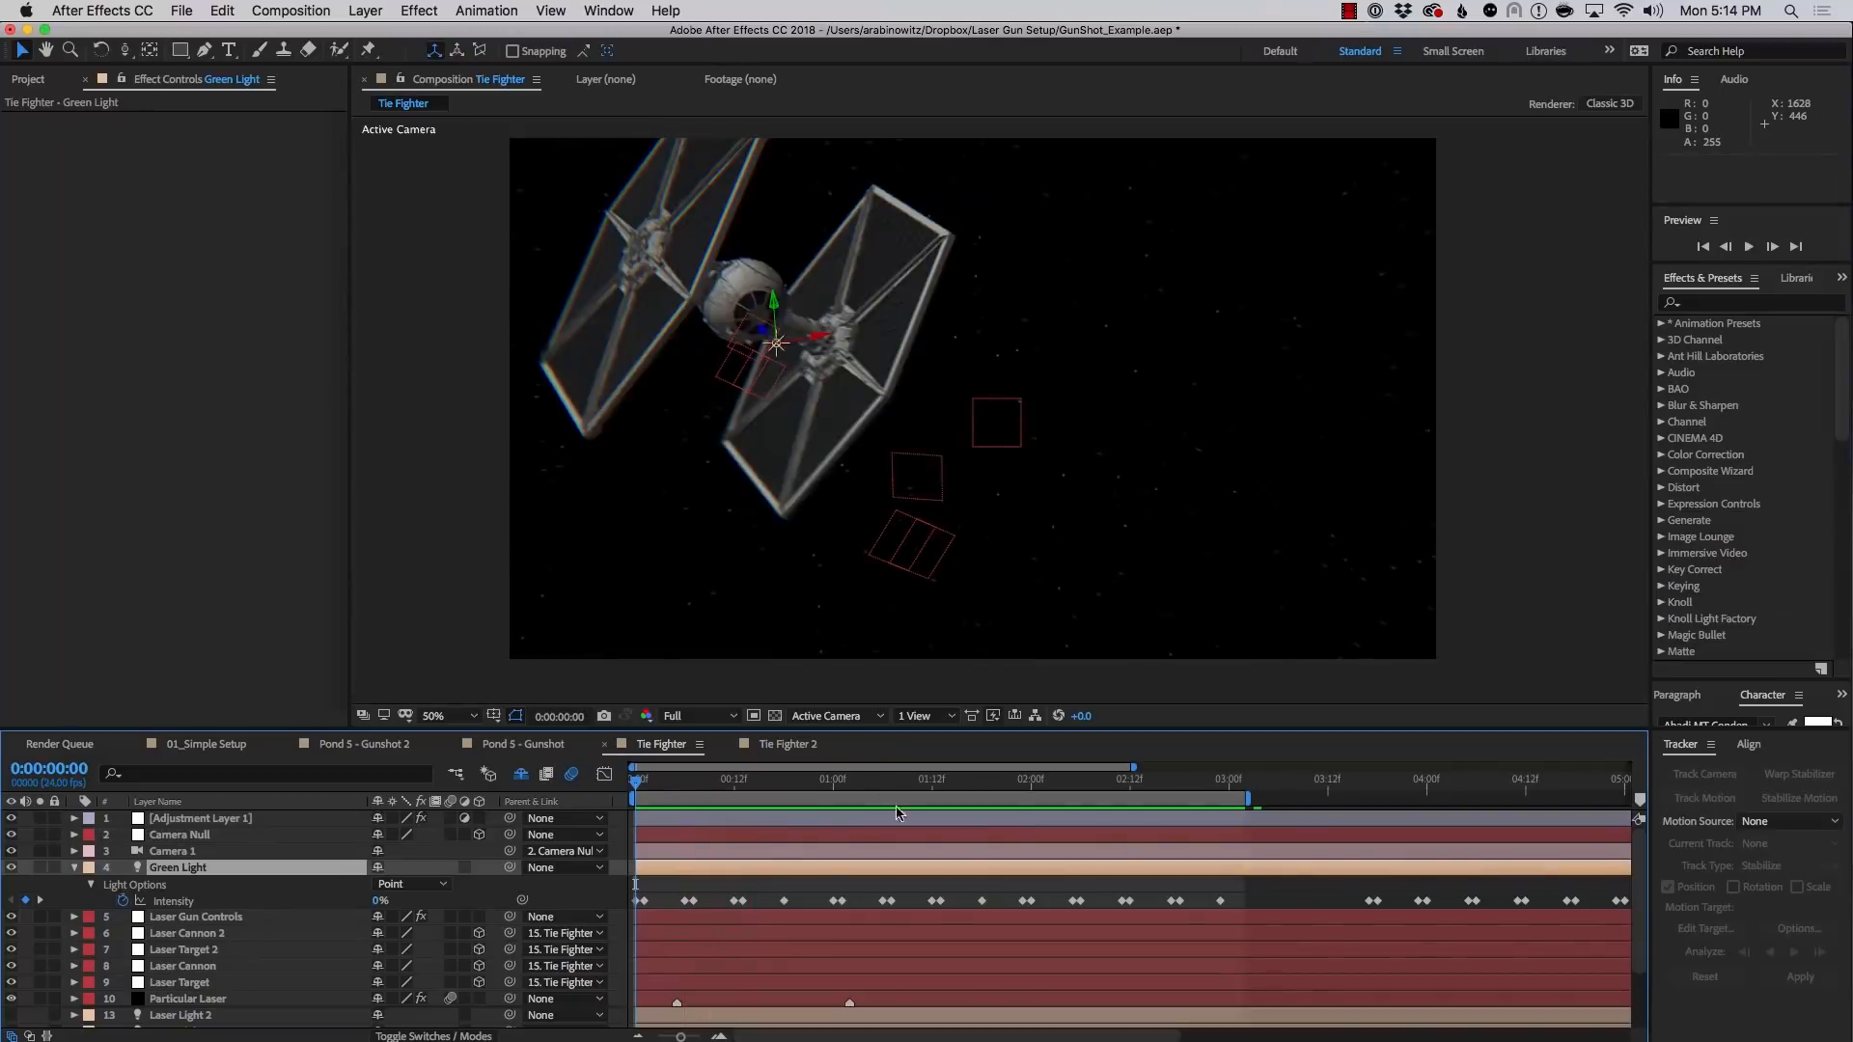
left_click_drag(711, 784, 858, 783)
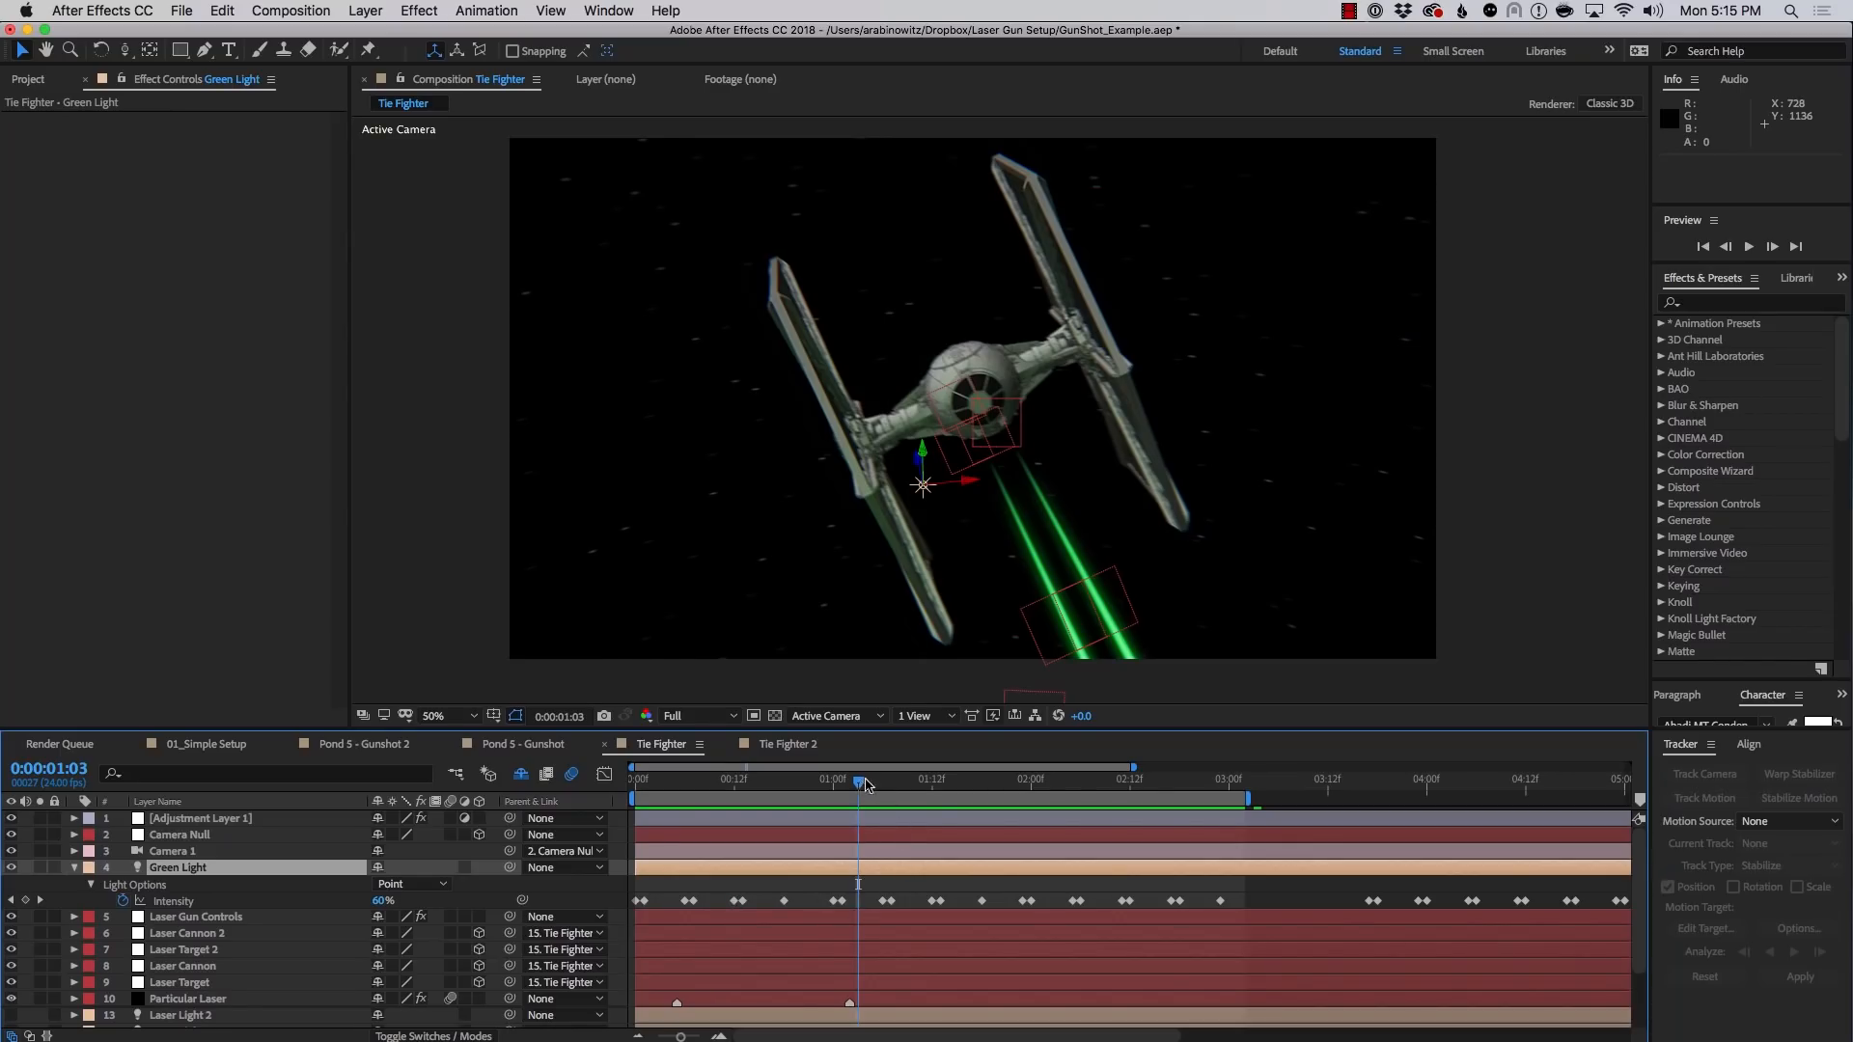
left_click_drag(858, 782, 1082, 798)
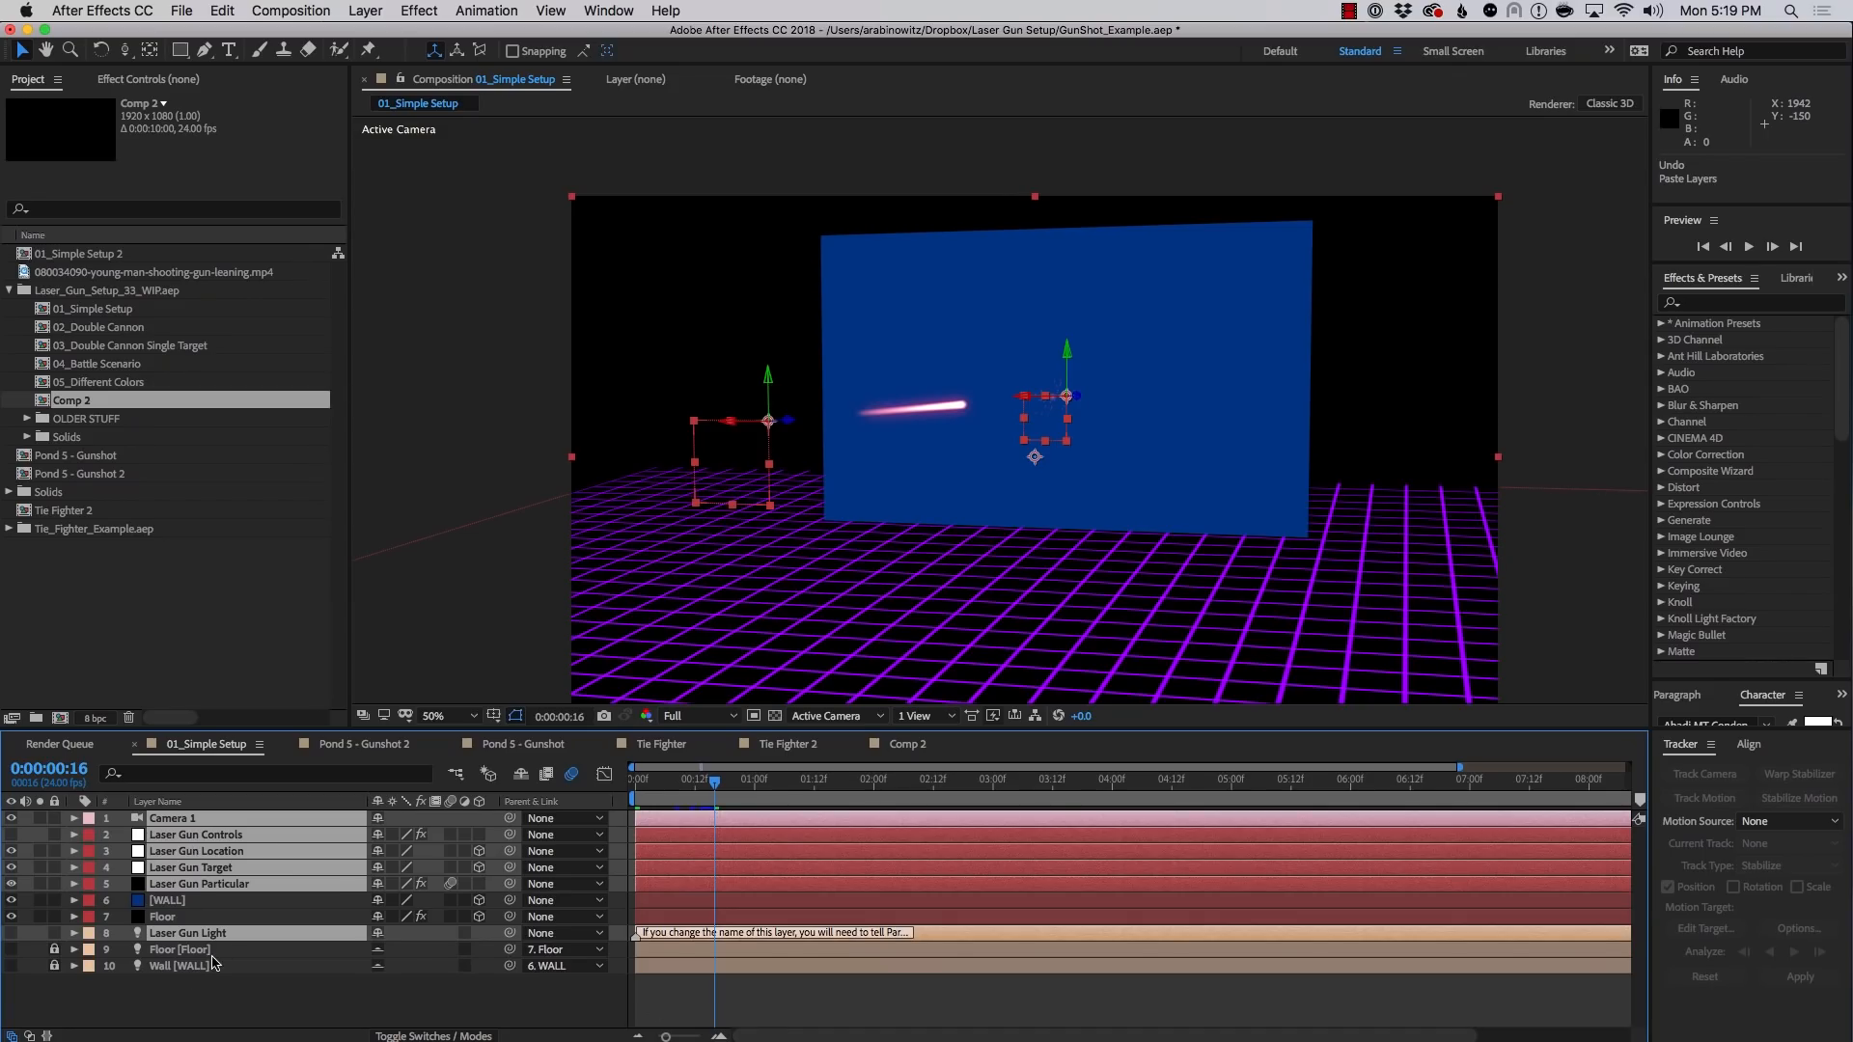
Copy the five Laser Gun layers and Camera 1 from 01_Simple Setup into Comp 2, and preview the shots, stopping at frame 3
key("super+c")
left_click(888, 745)
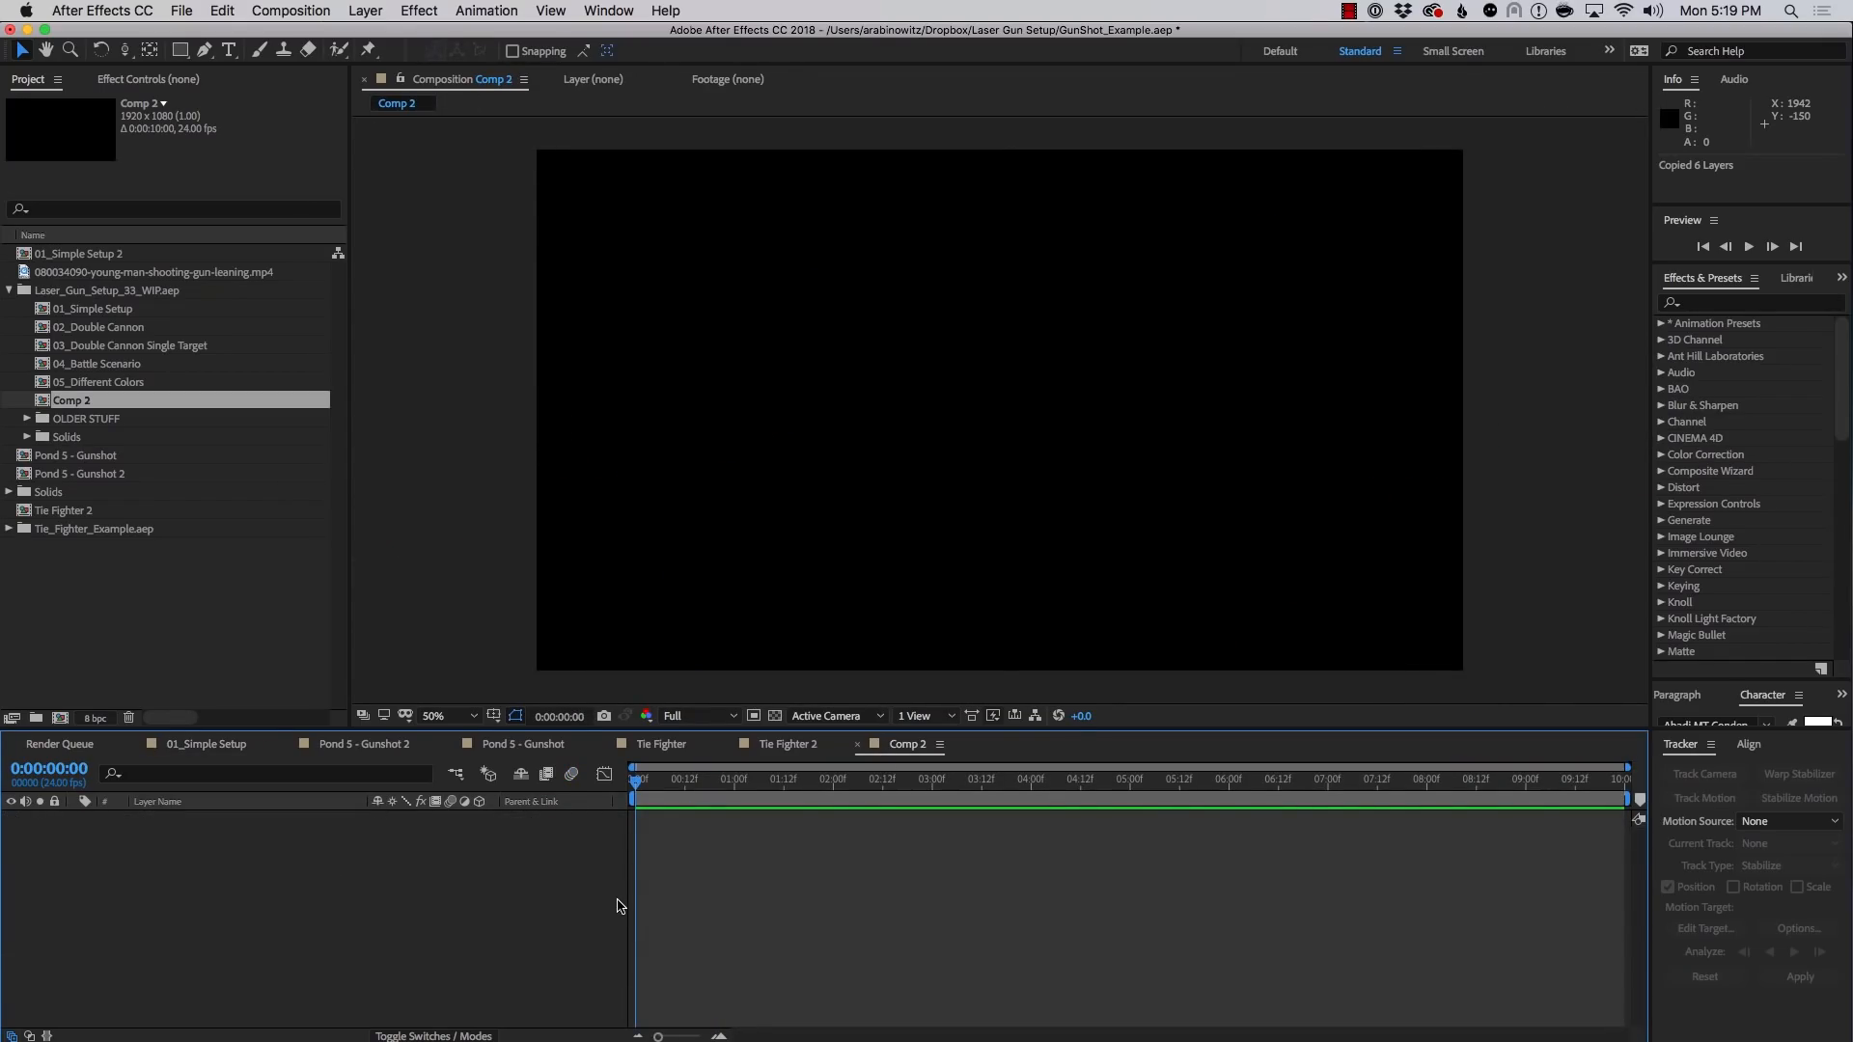
key("super+v")
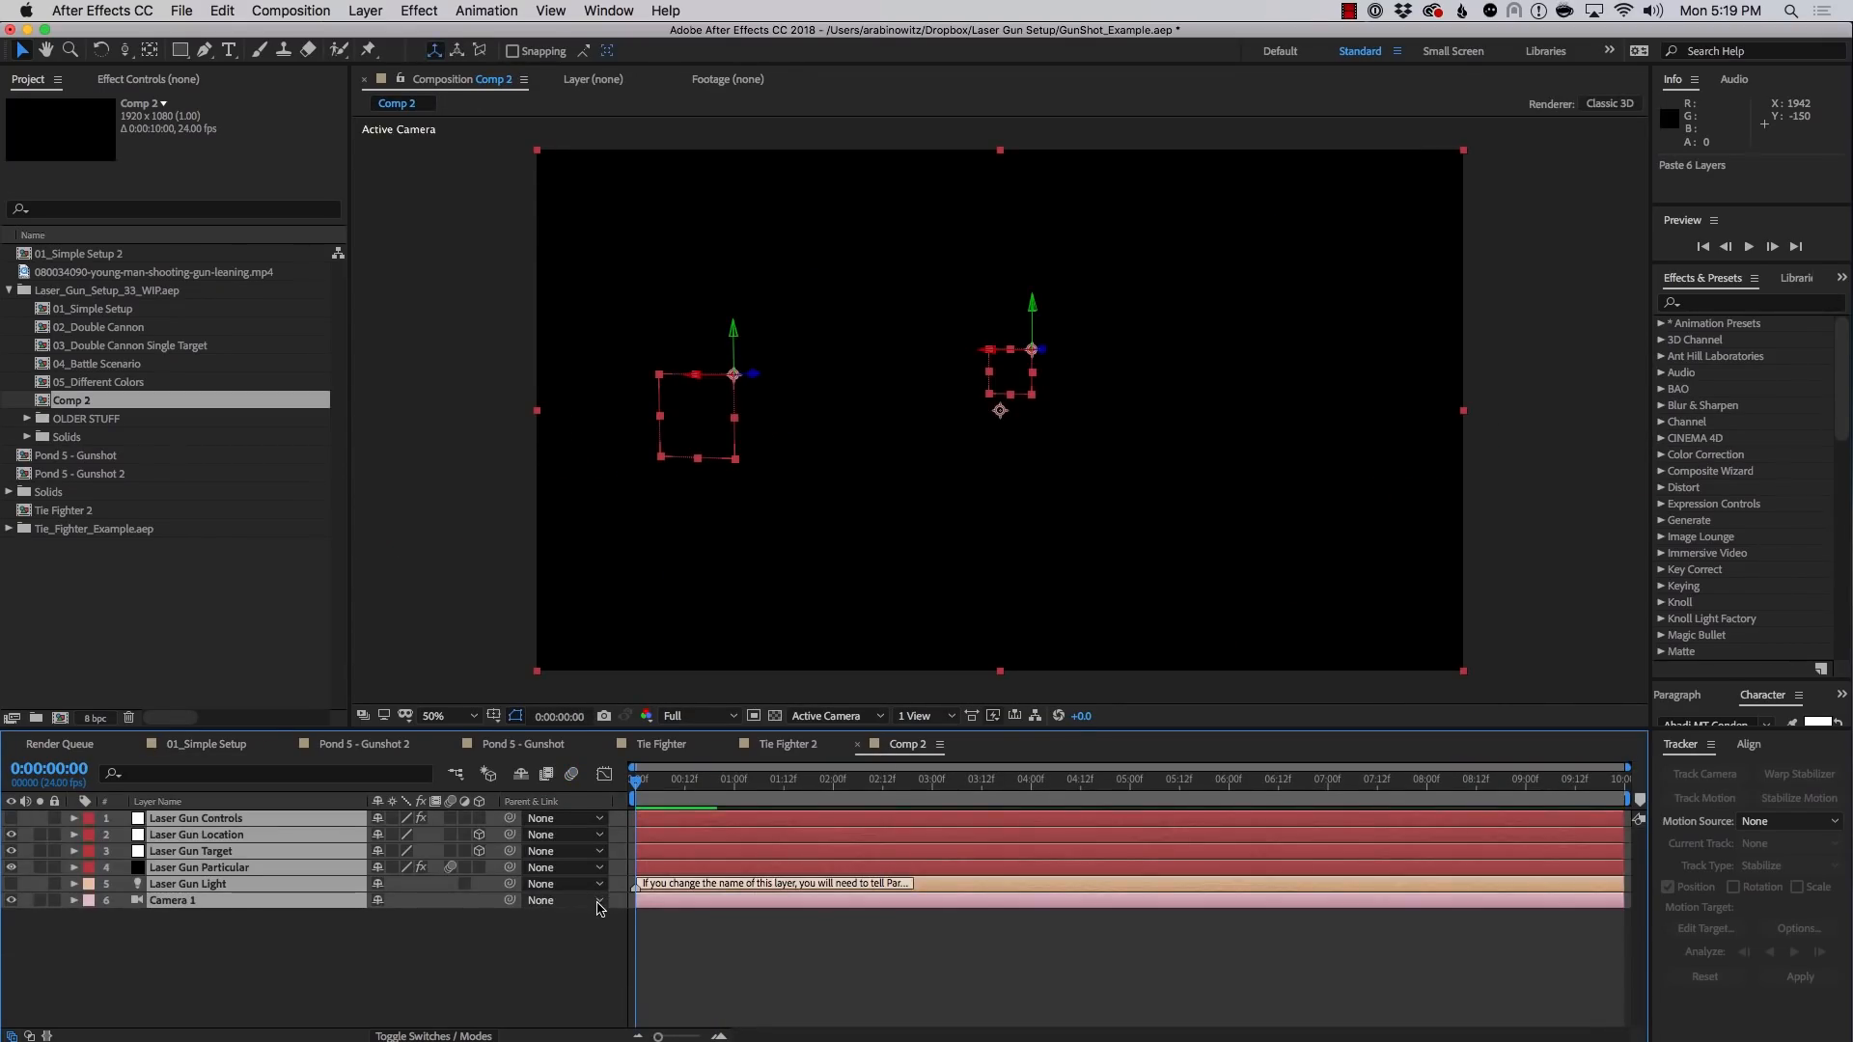
left_click(463, 958)
key("space")
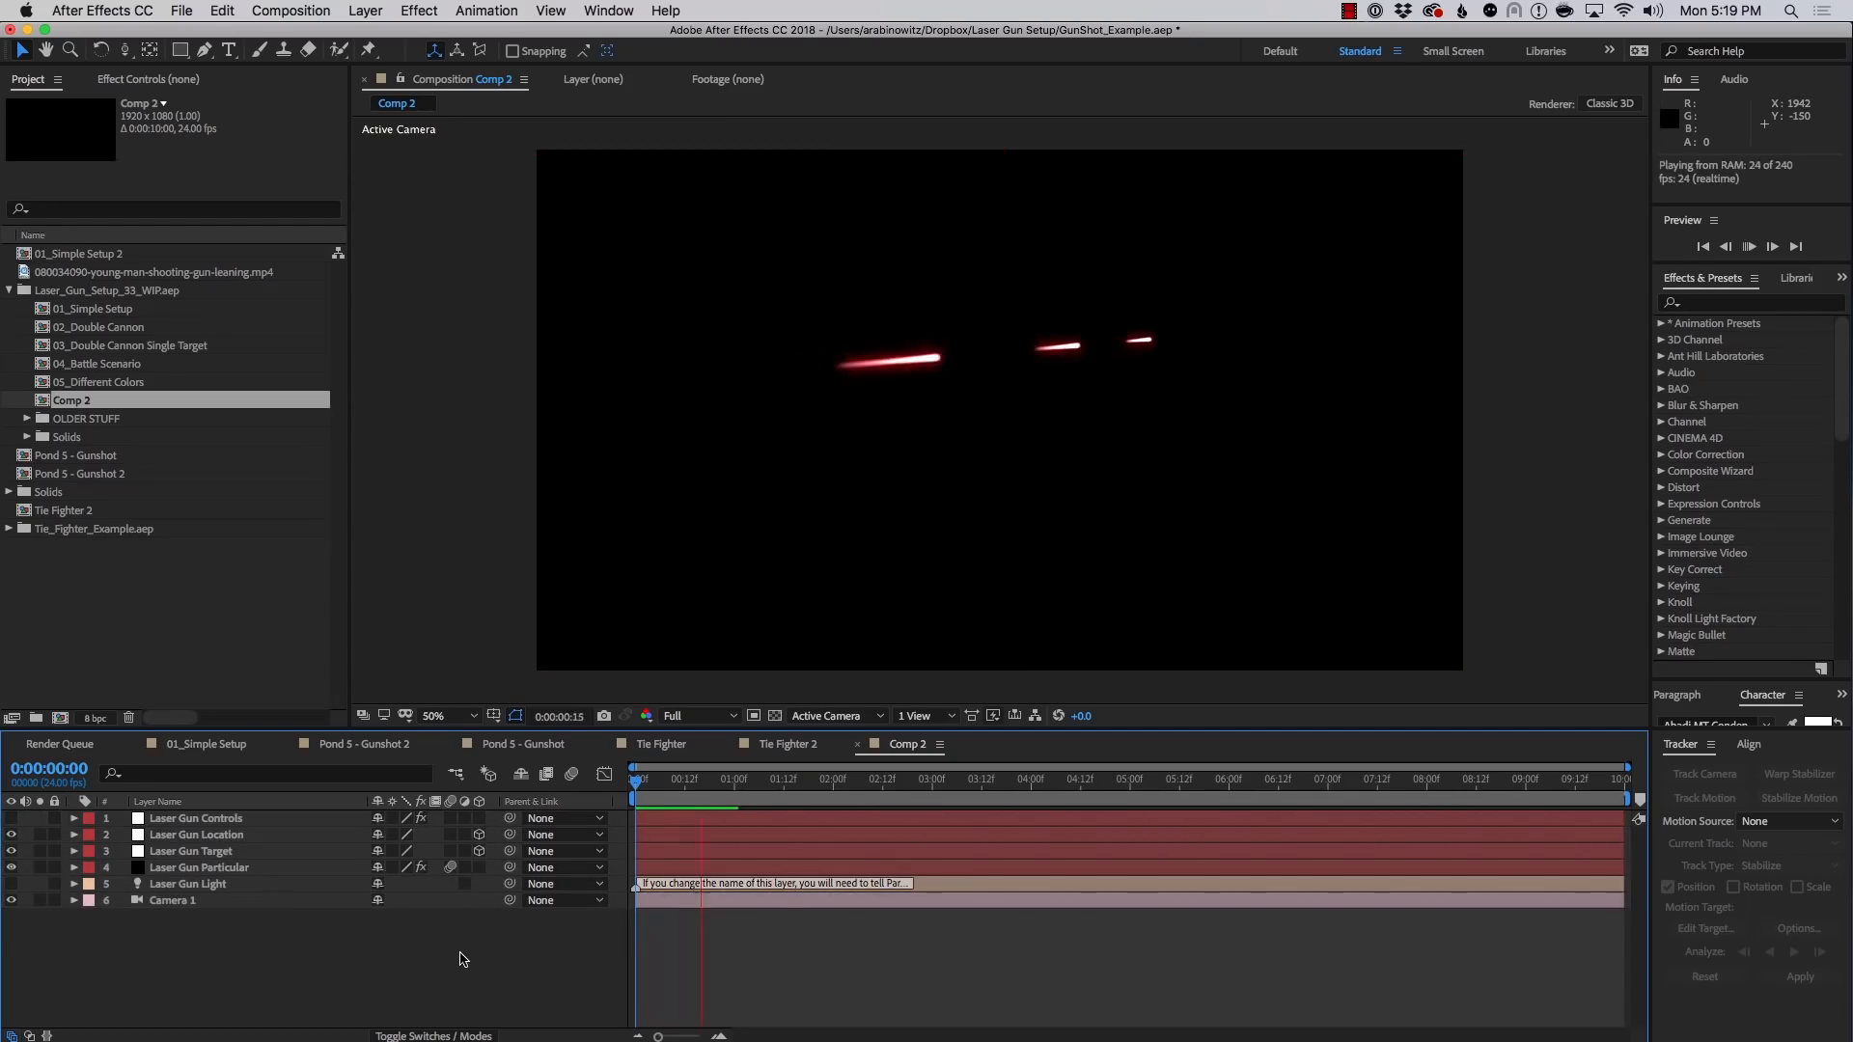
key("space")
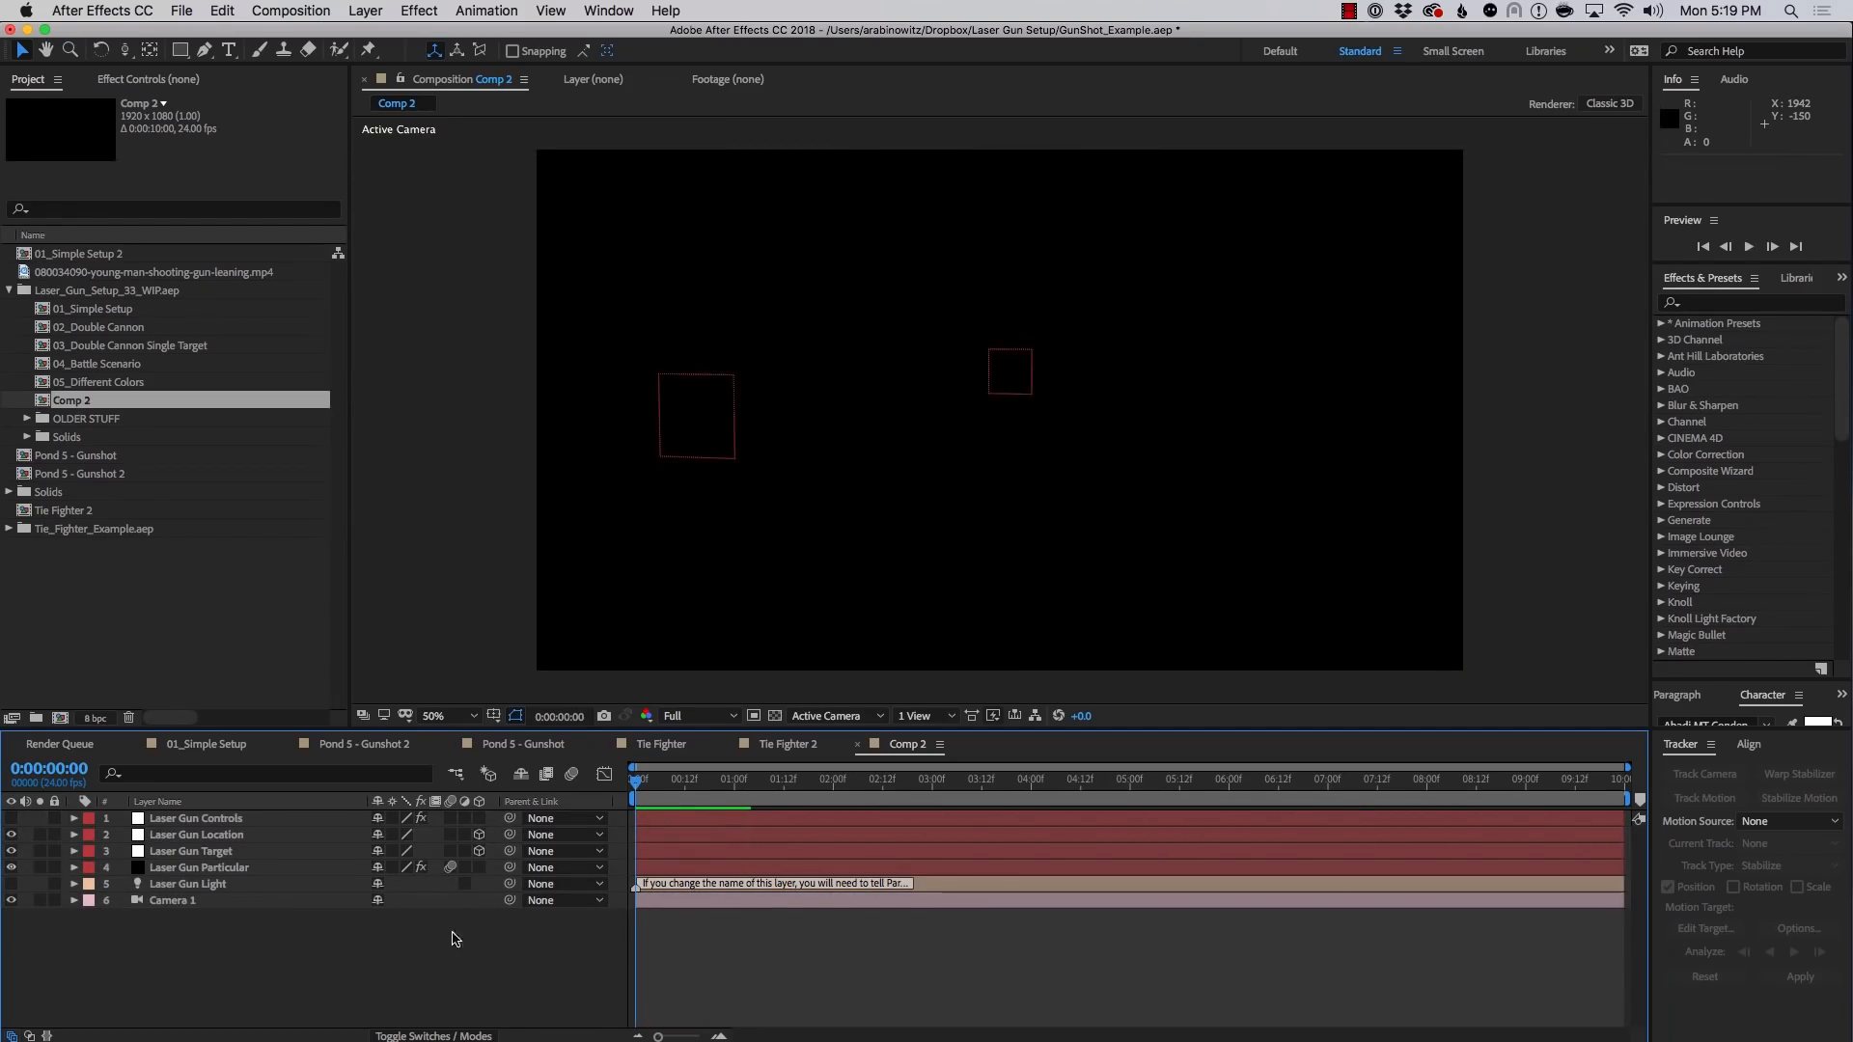
left_click_drag(640, 784, 647, 787)
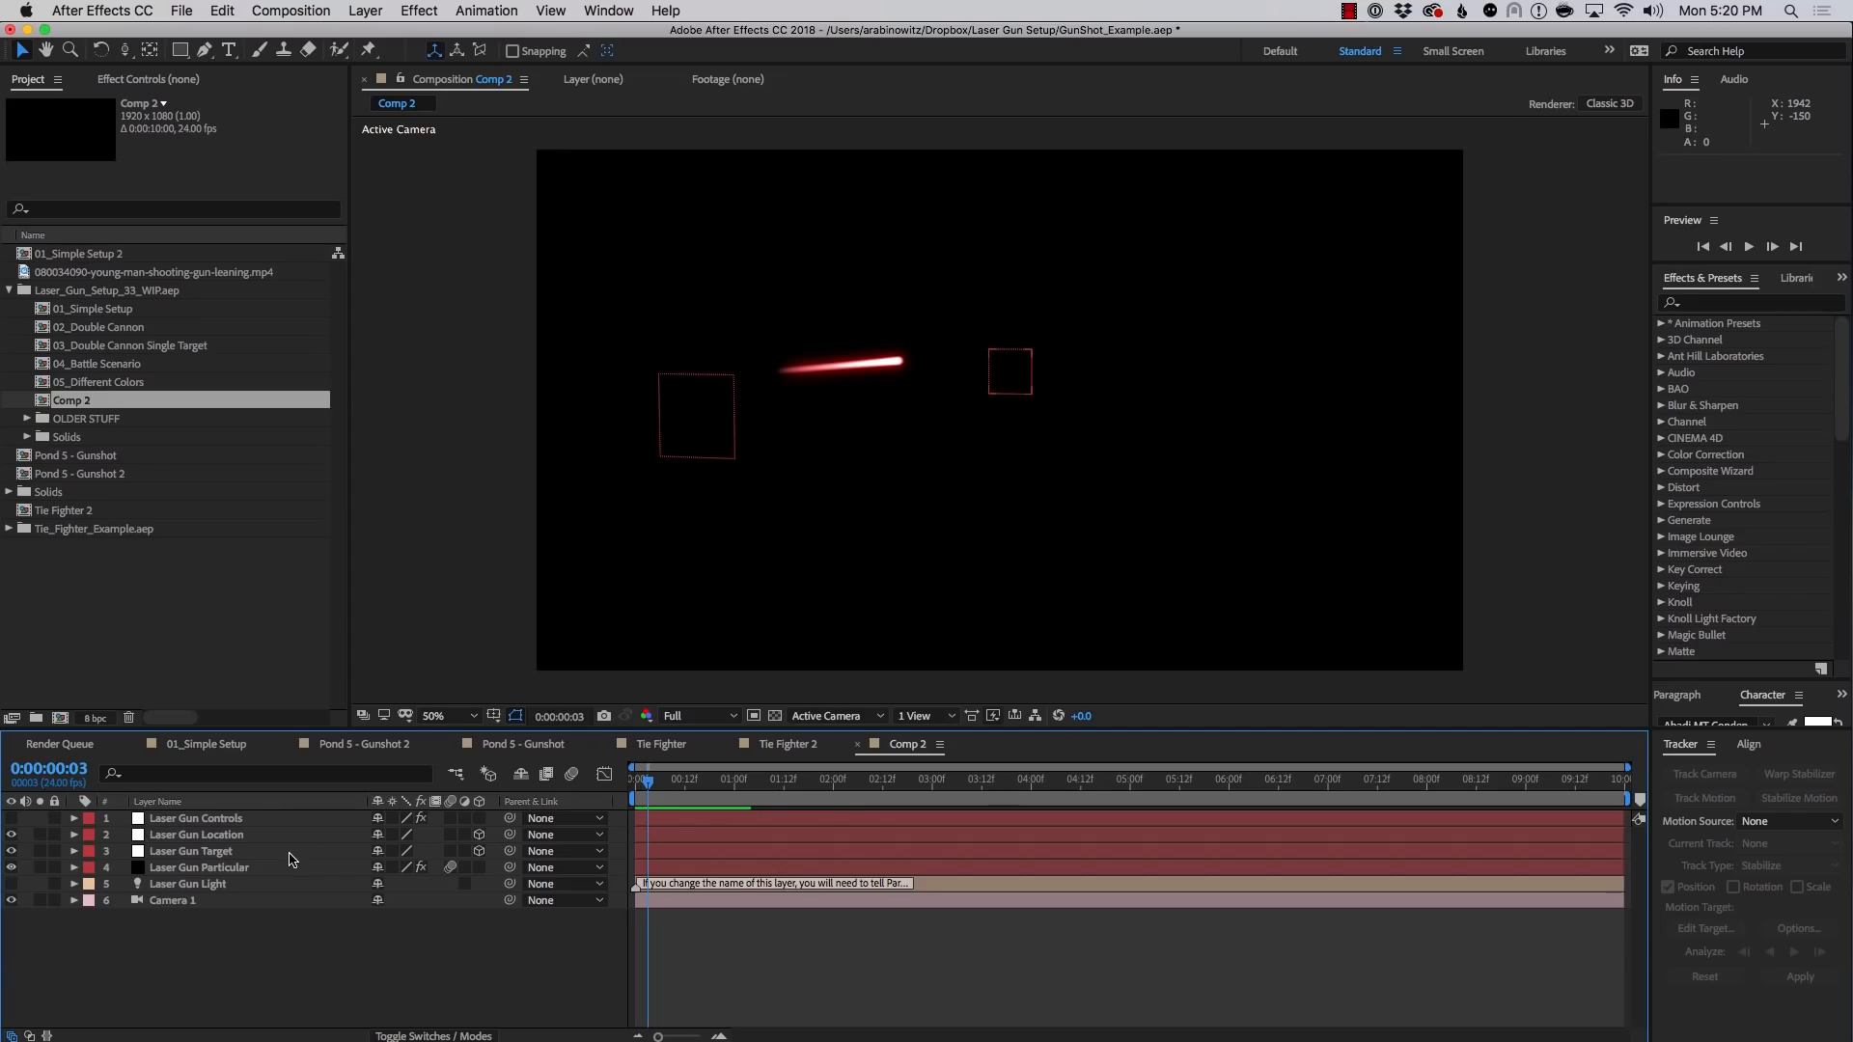
Rename the Laser Gun Controls, Location, Target and Particular layers, replacing Laser with Rebel in each name
left_click(208, 822)
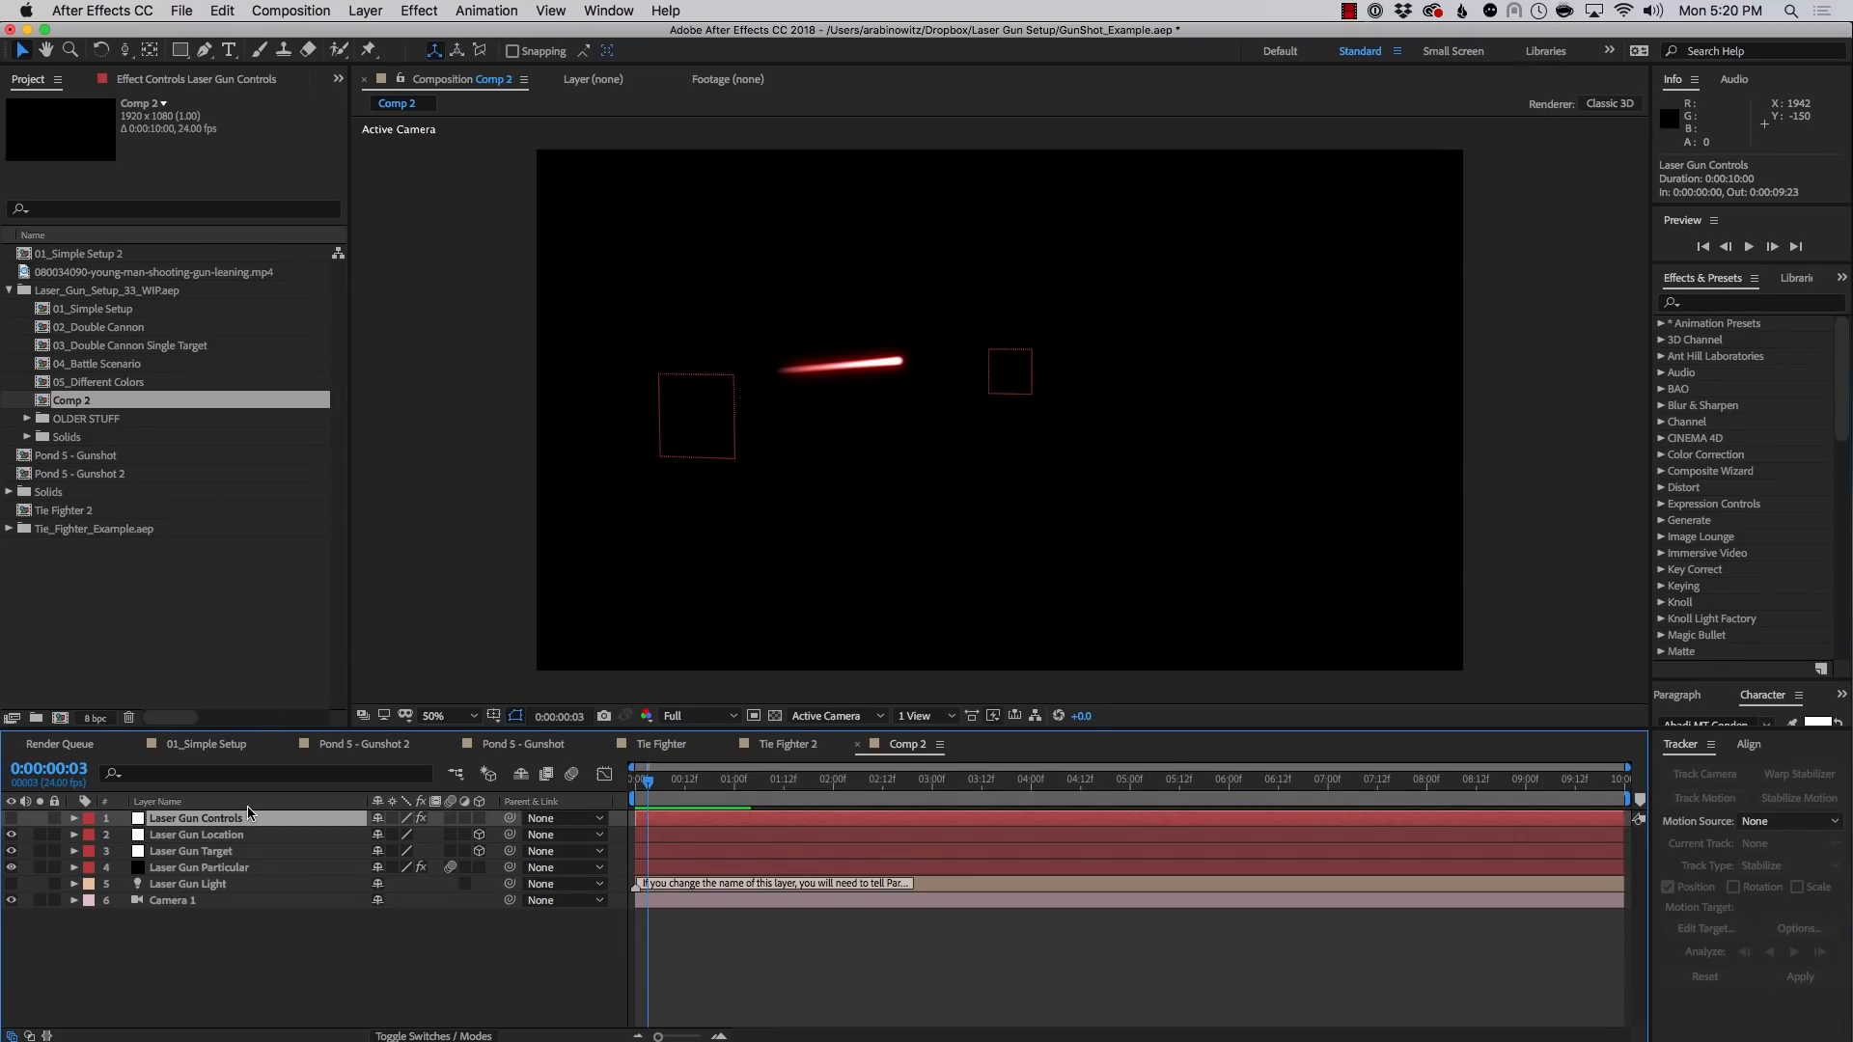
key("Return")
left_click(180, 818)
double_click(171, 818)
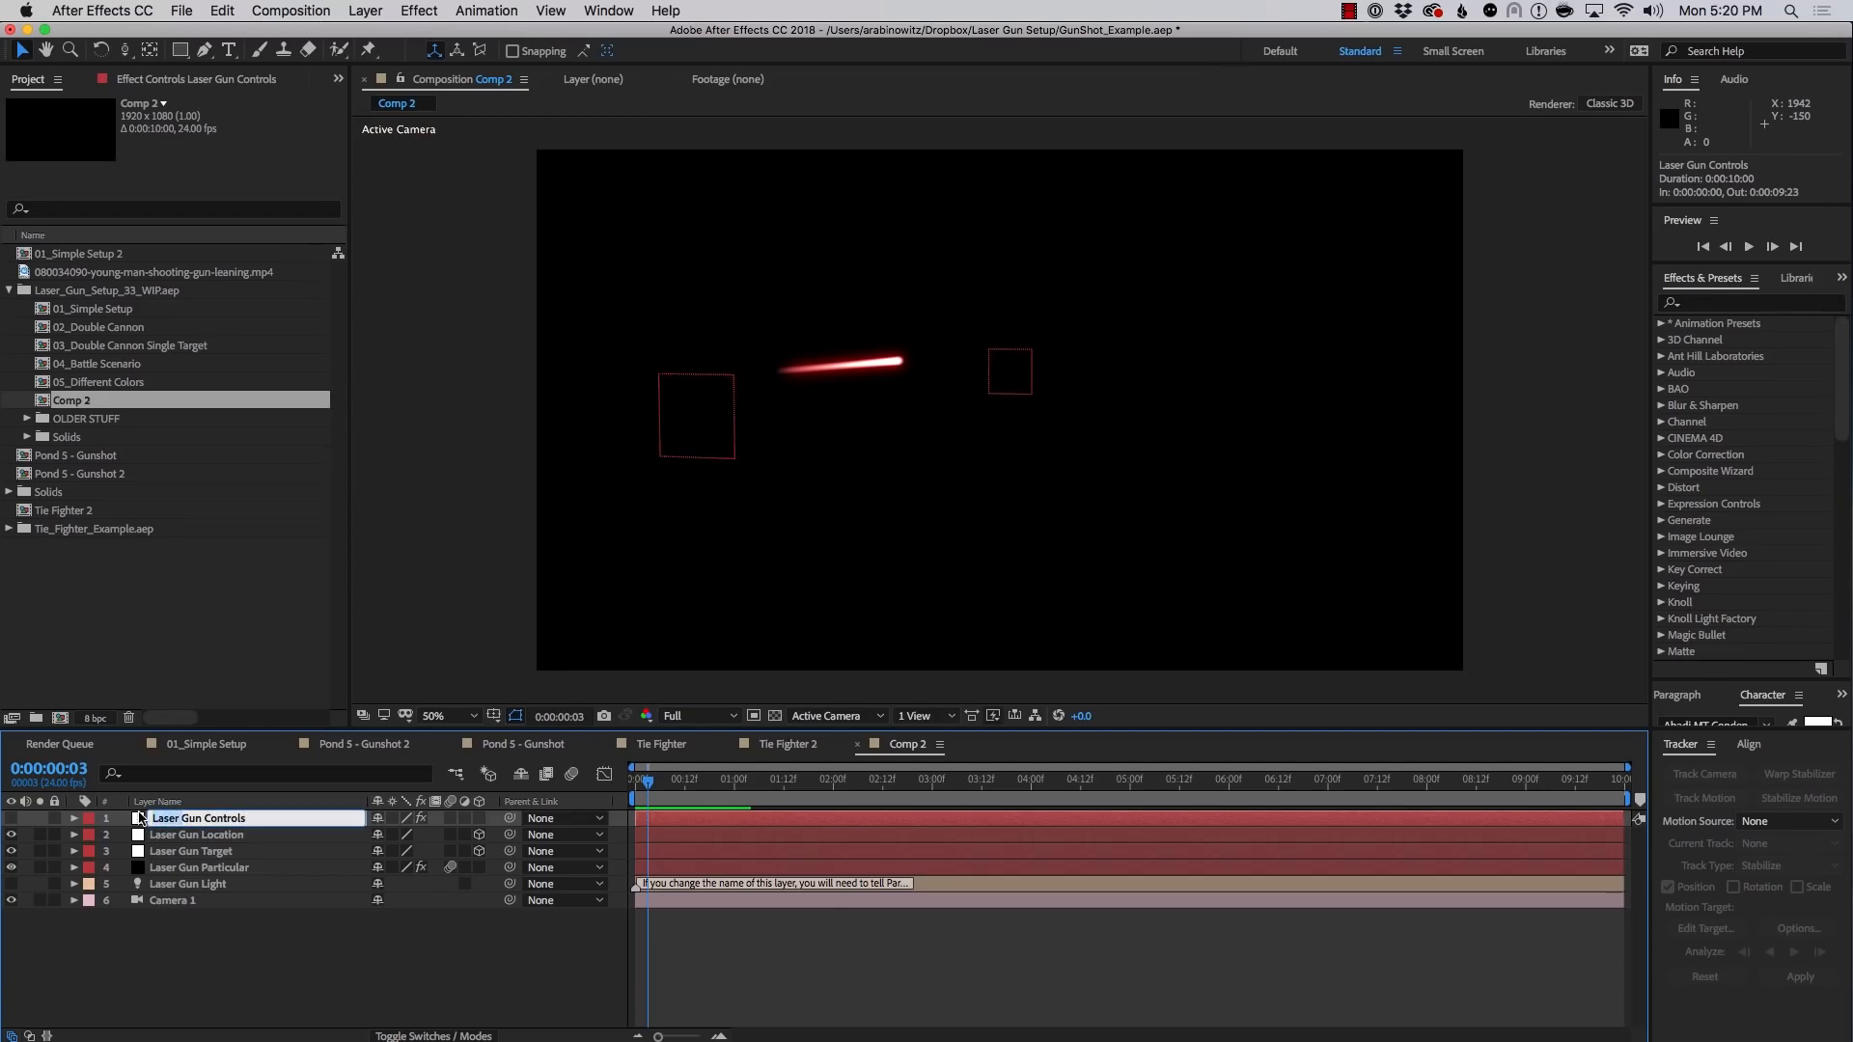
type("Rebel")
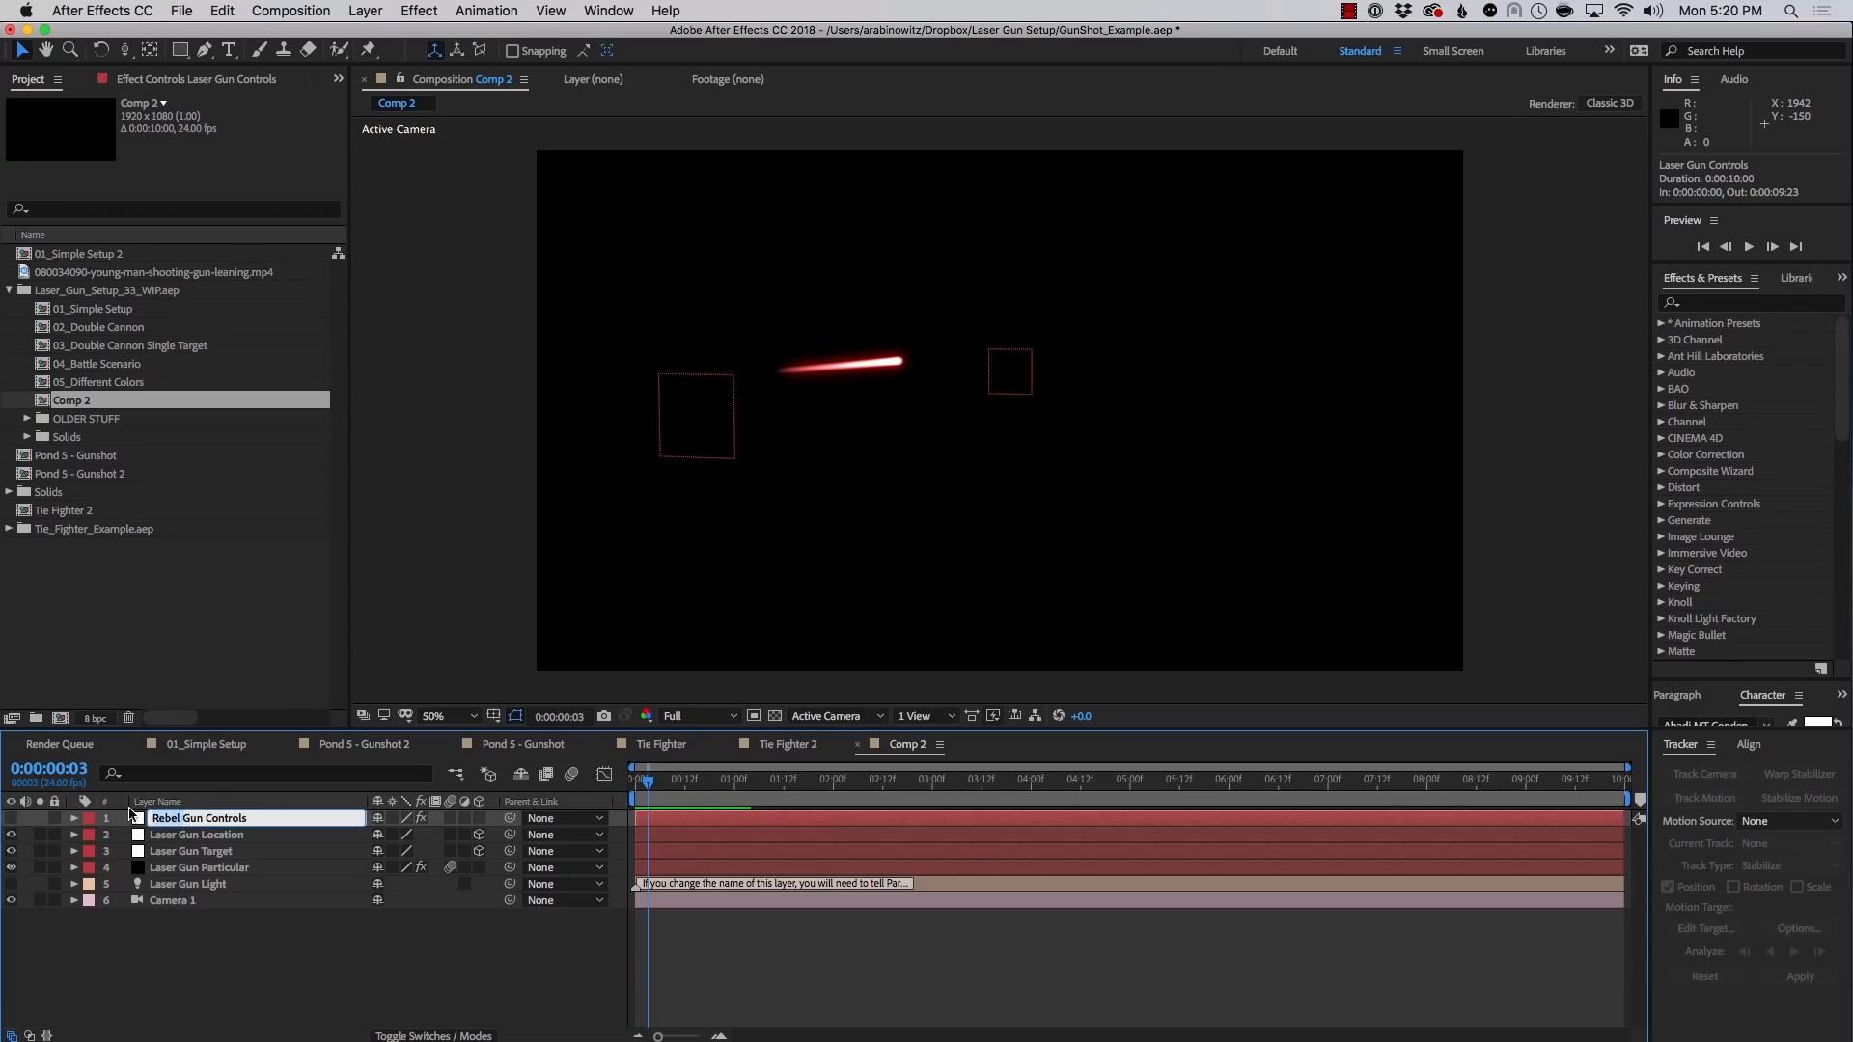
left_click(154, 869)
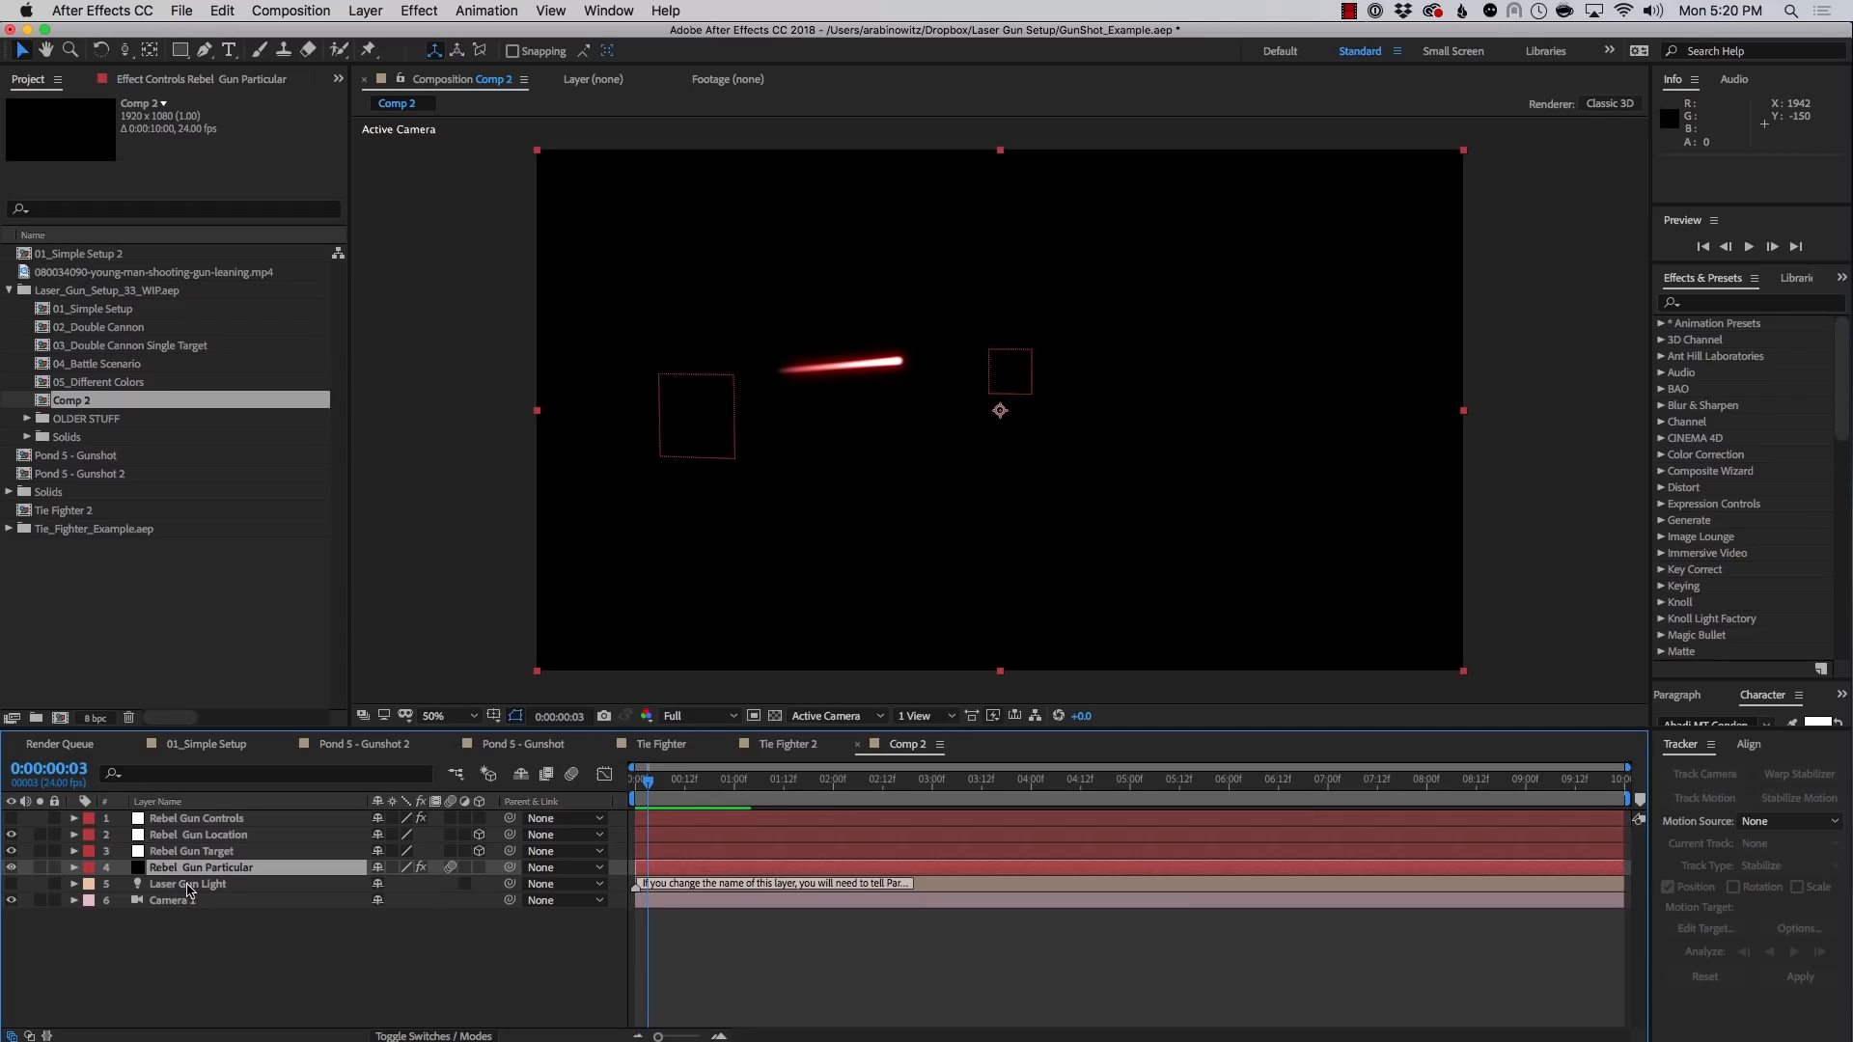
Rename the Laser Gun Light layer as Rebel Gun Light
left_click(189, 885)
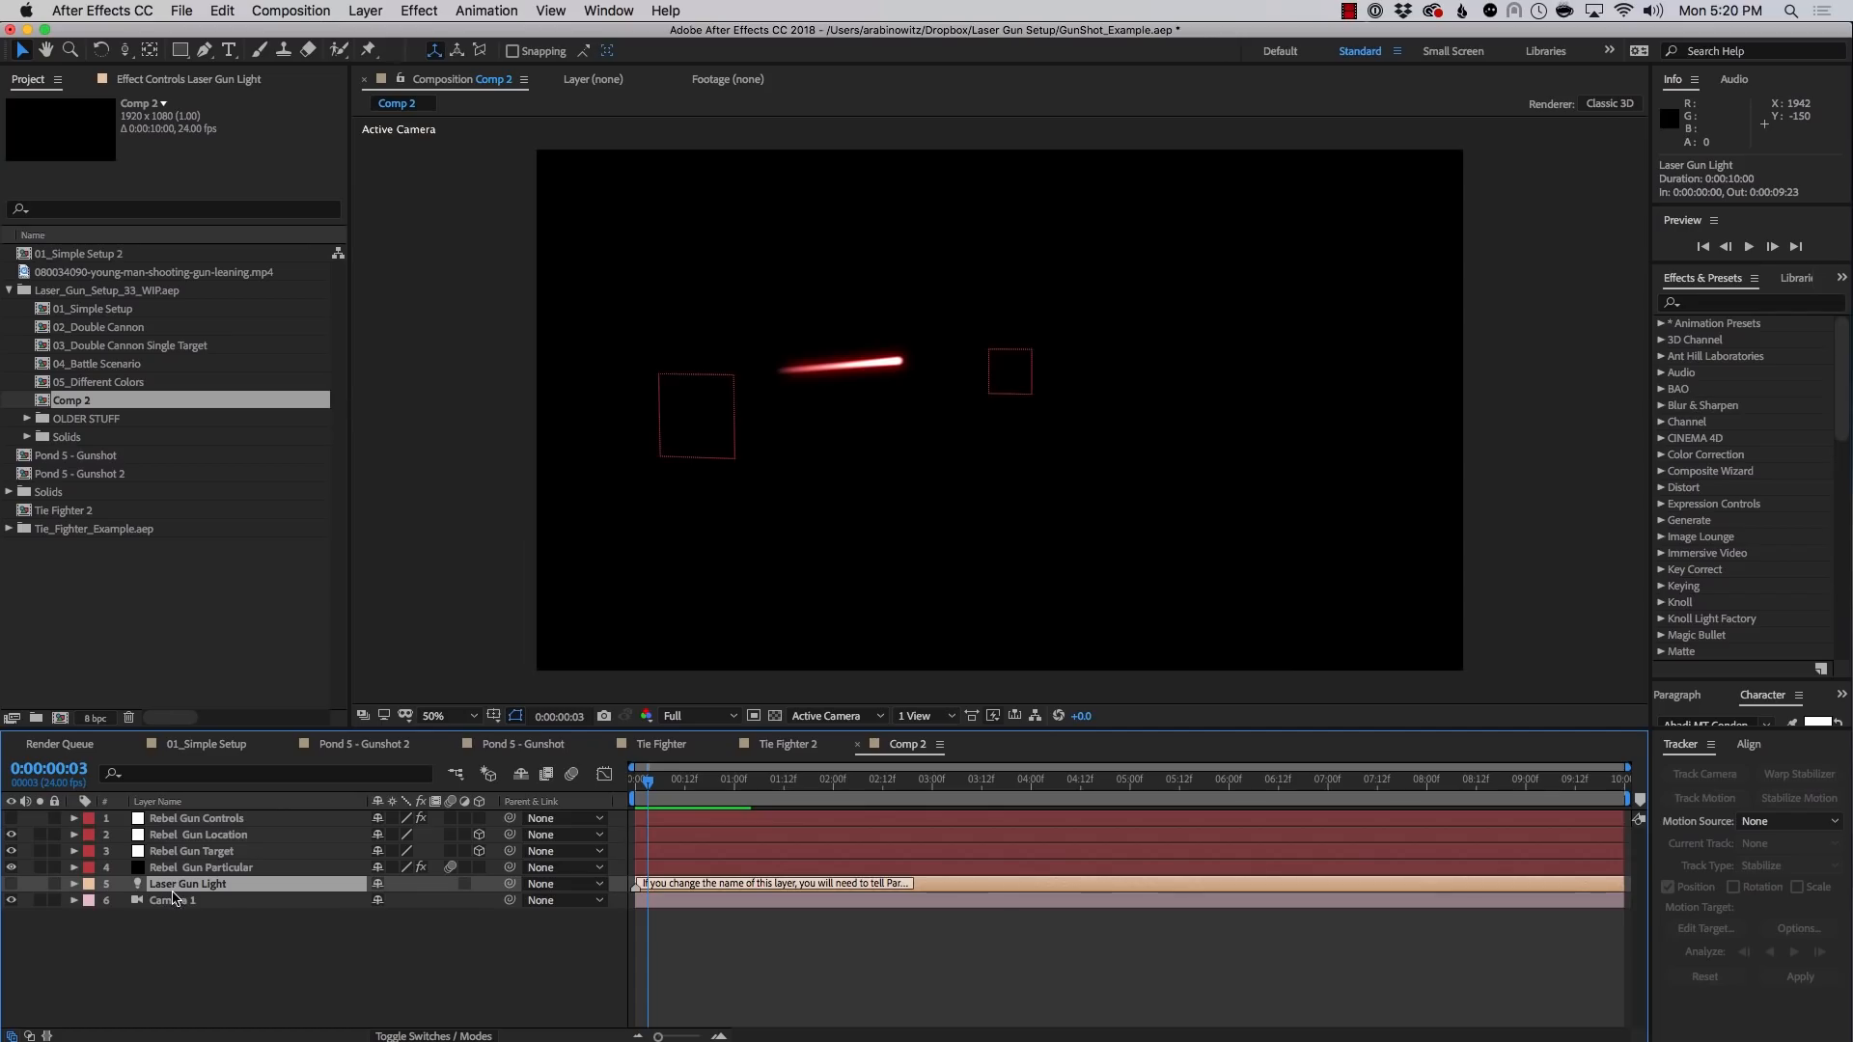
key("Return")
left_click(181, 884)
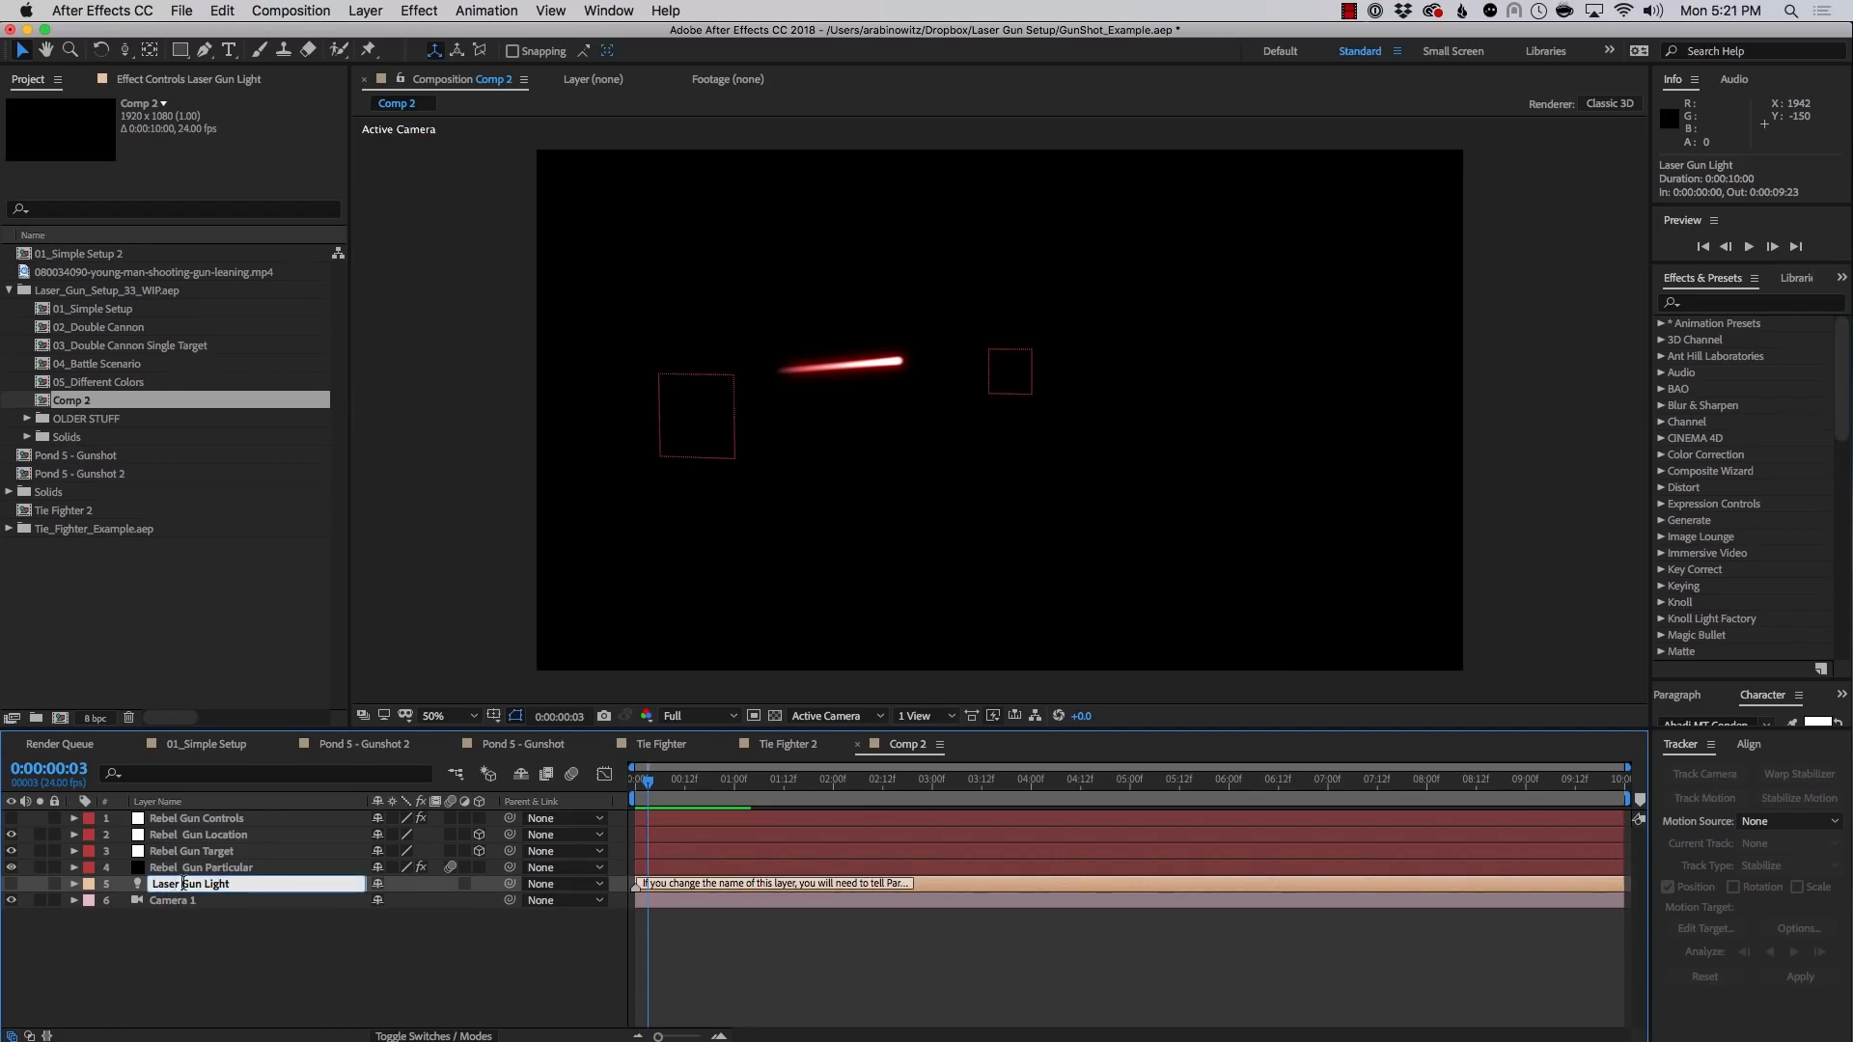
key("super+a")
type("Rebel")
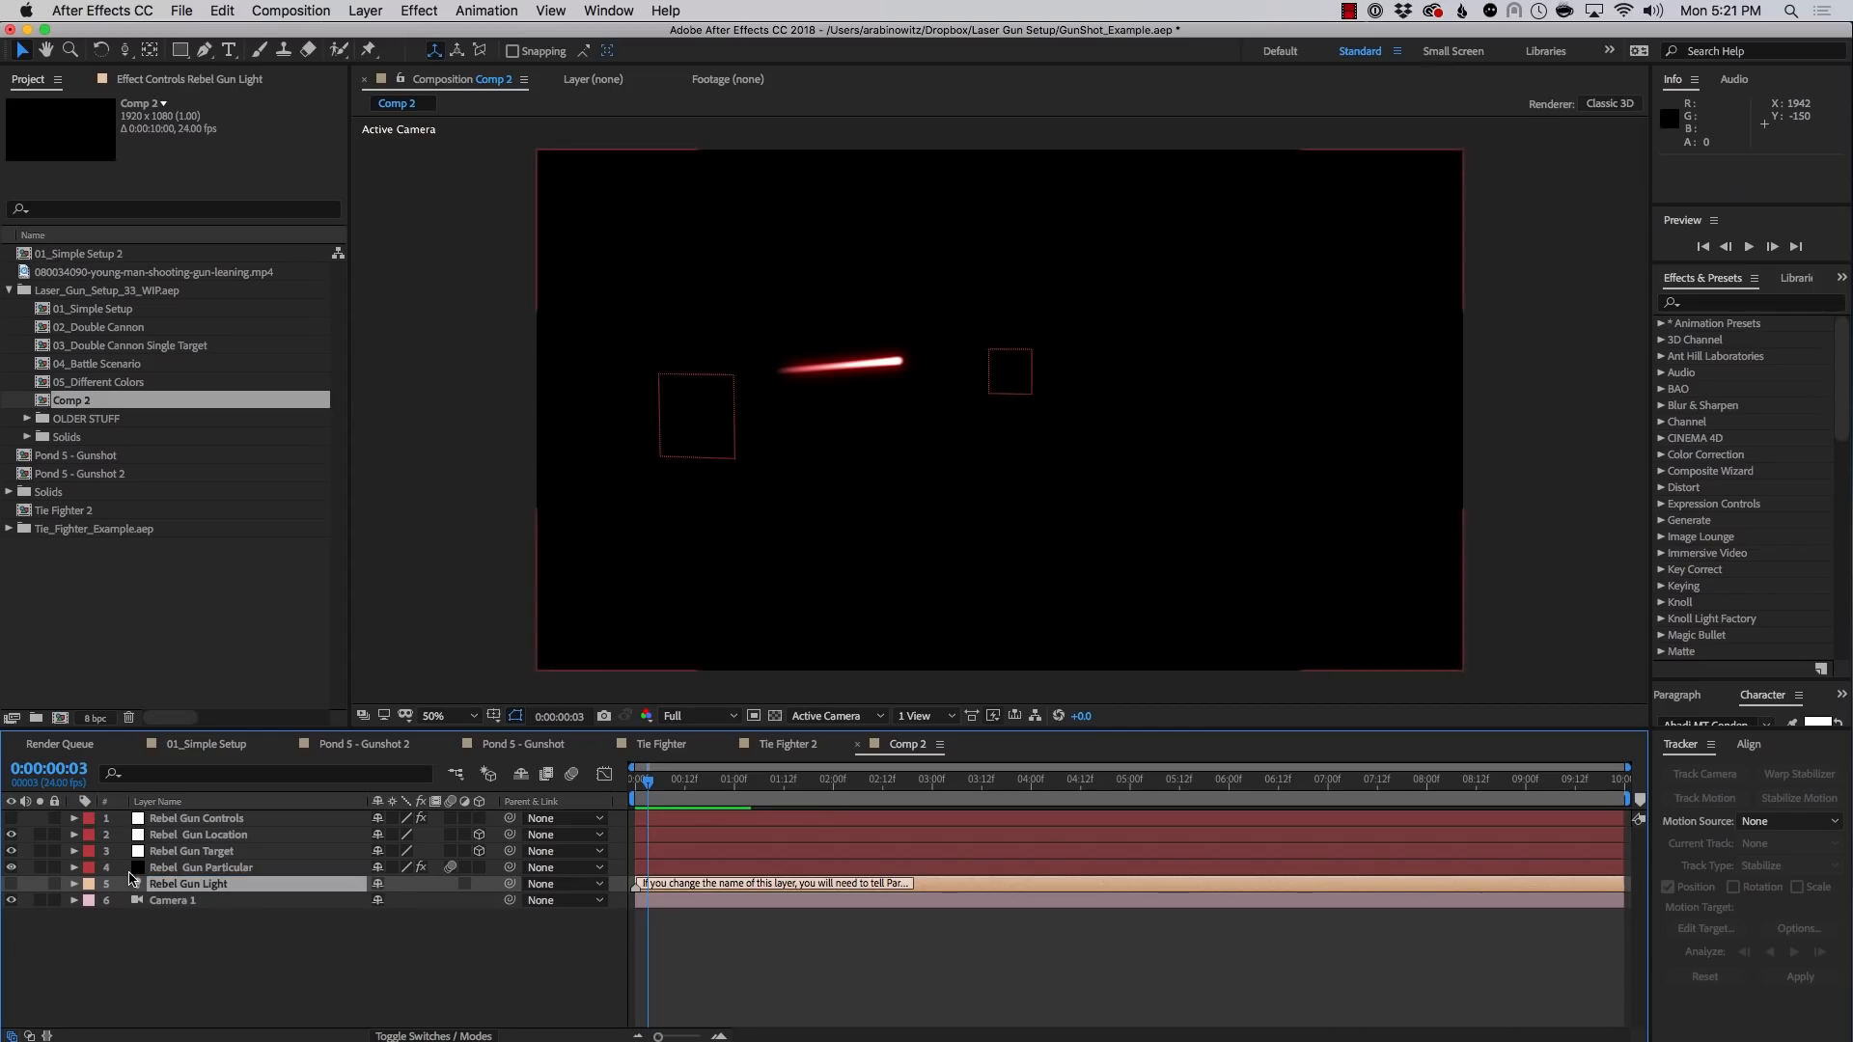
key("Return")
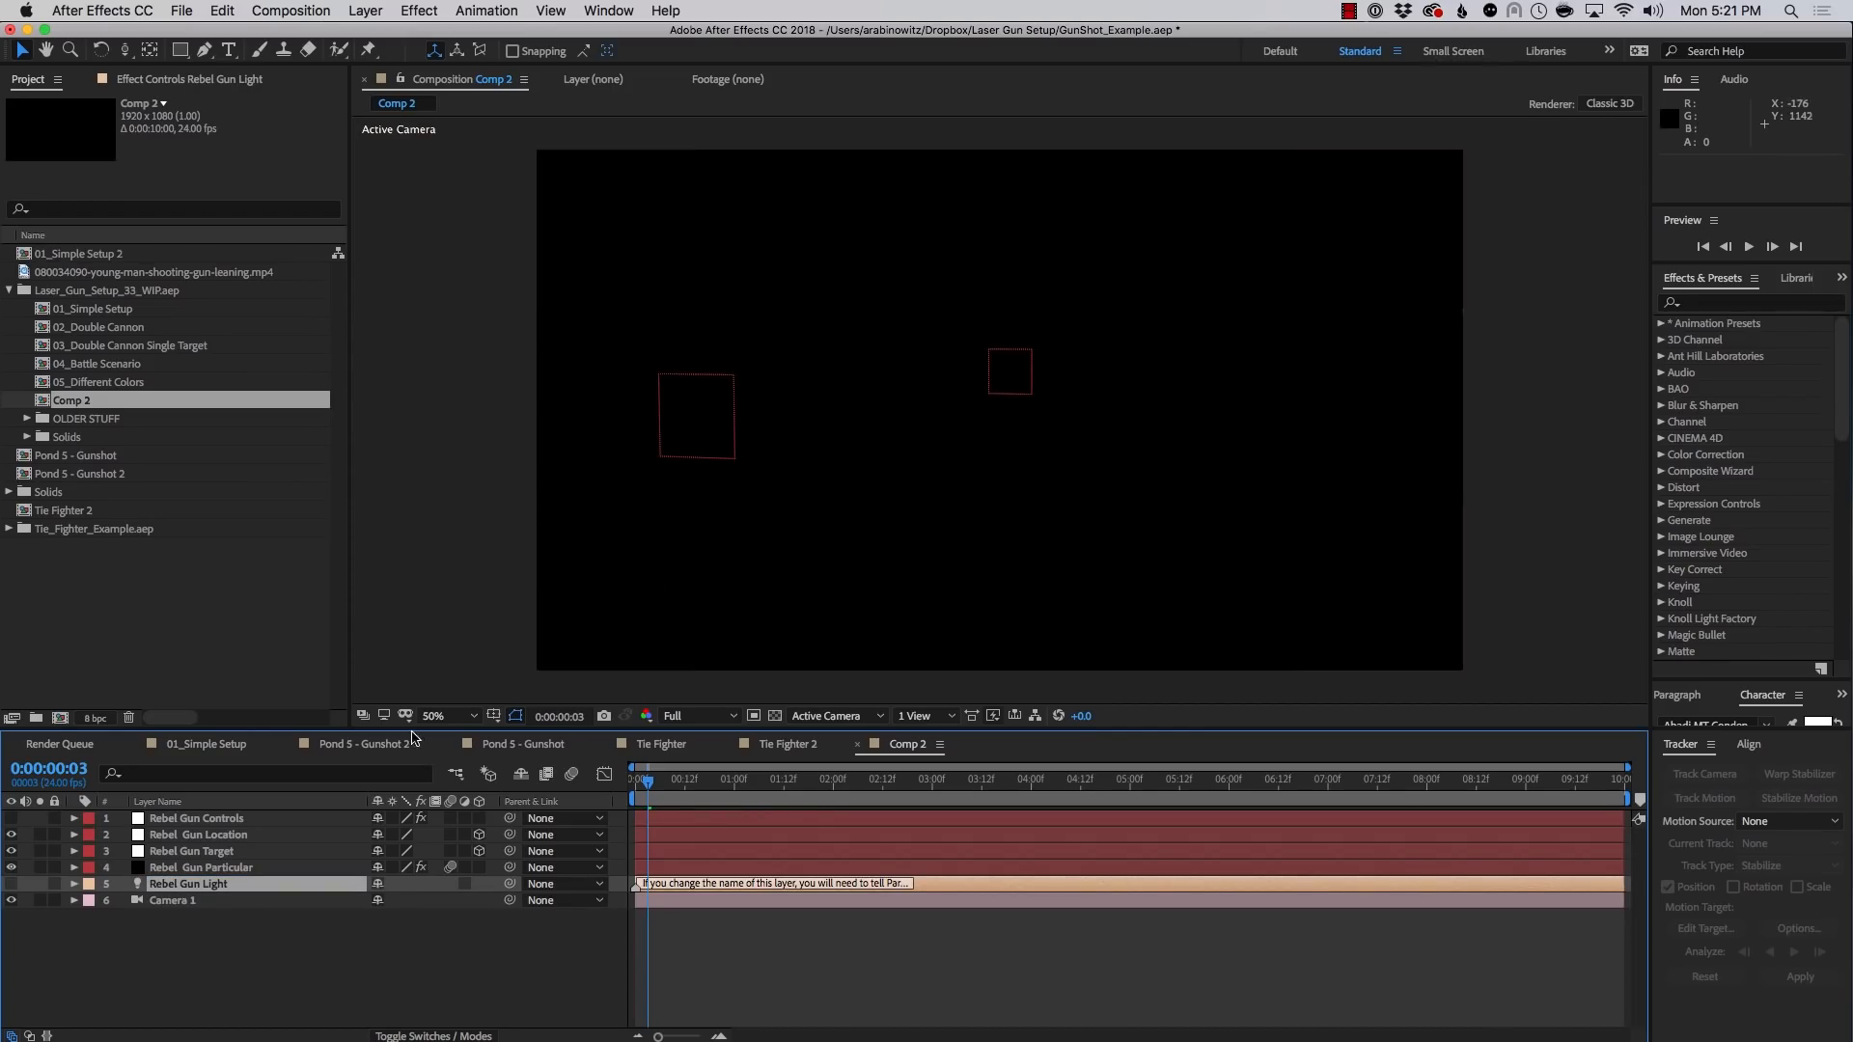
In Particular's master emitter on the Rebel Gun Particular layer, set the light emitter name prefix to Rebel Gun
left_click(235, 871)
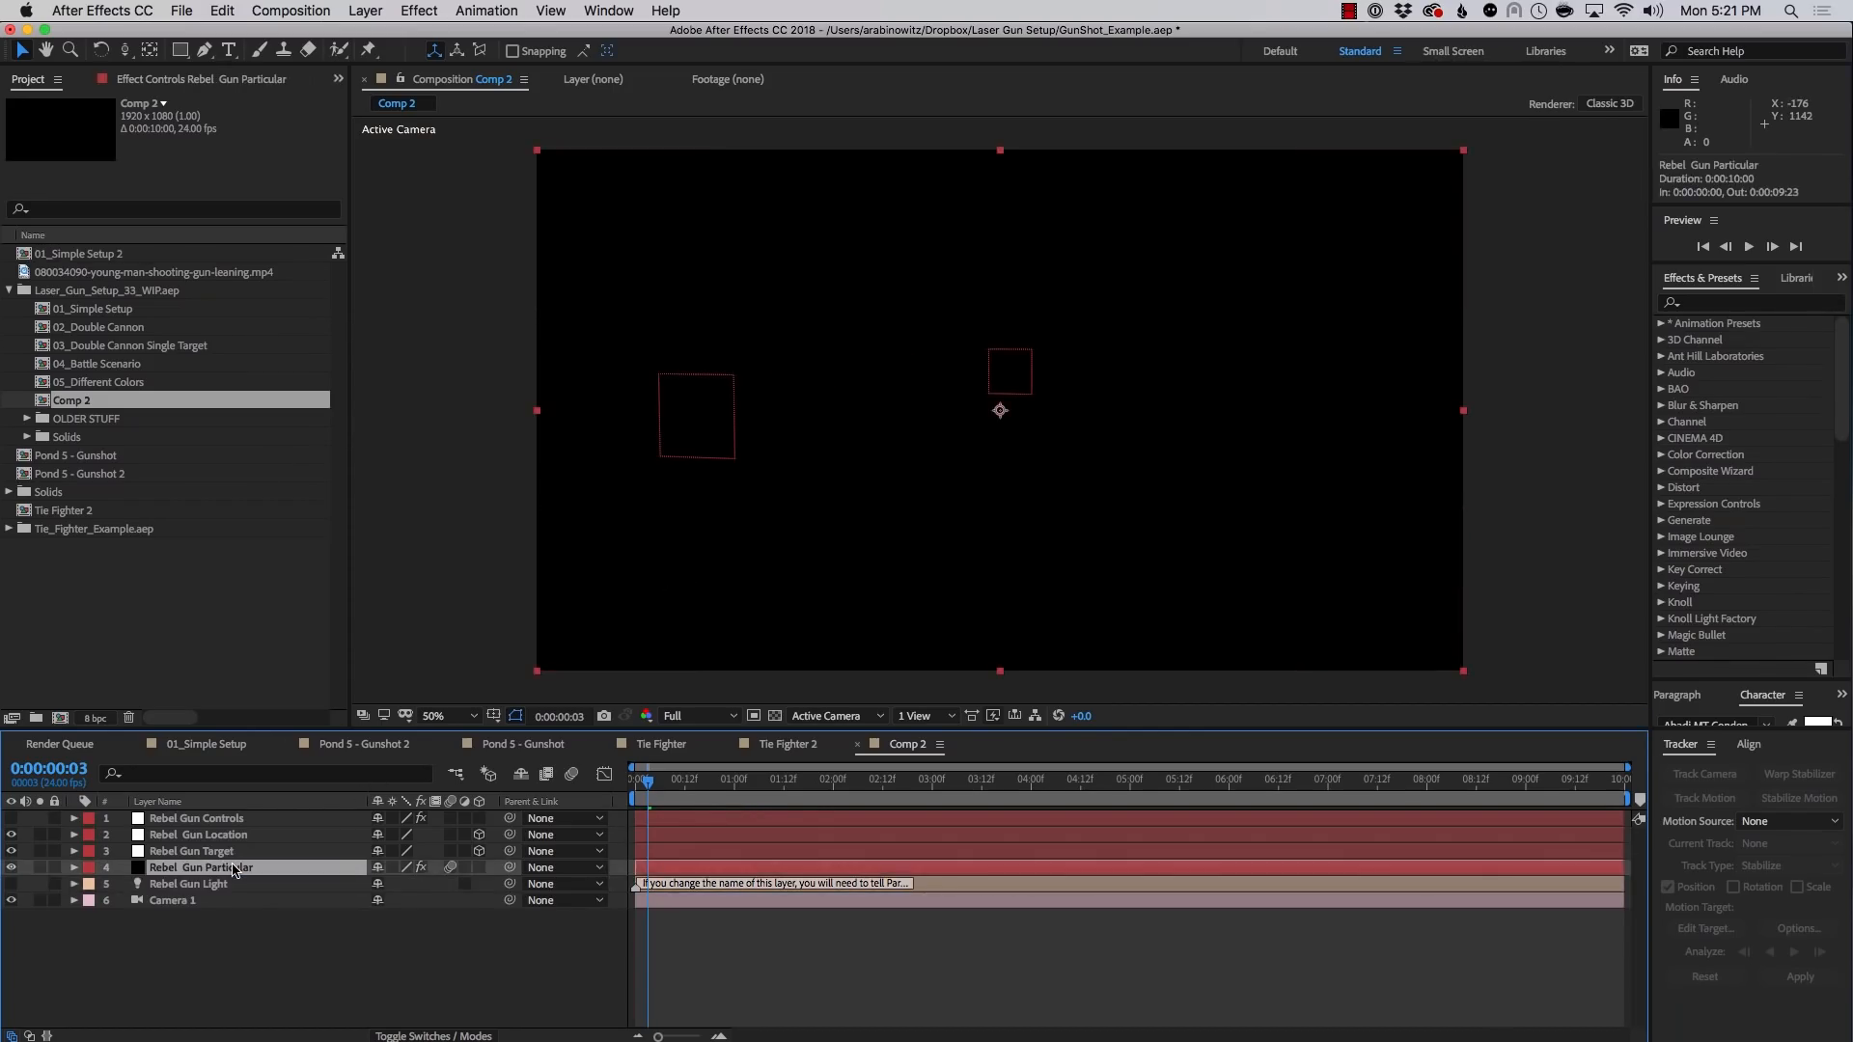
left_click(148, 80)
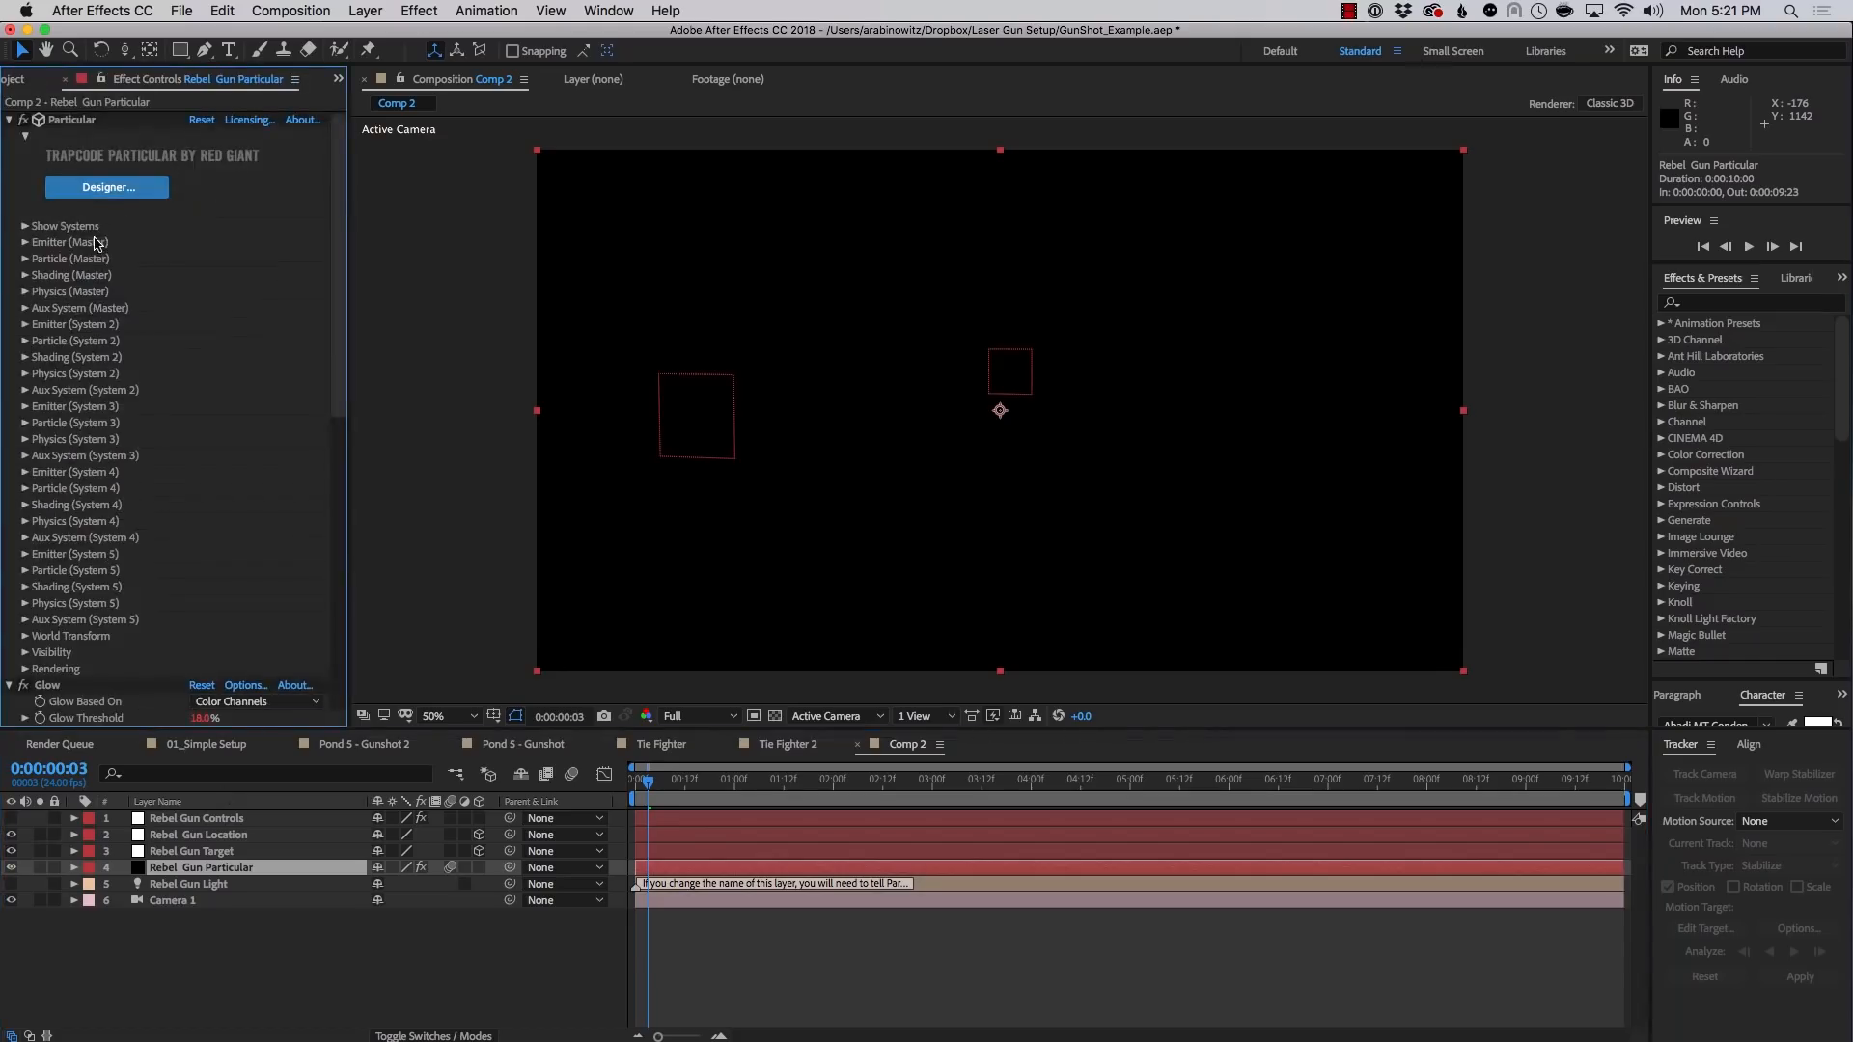
left_click(26, 242)
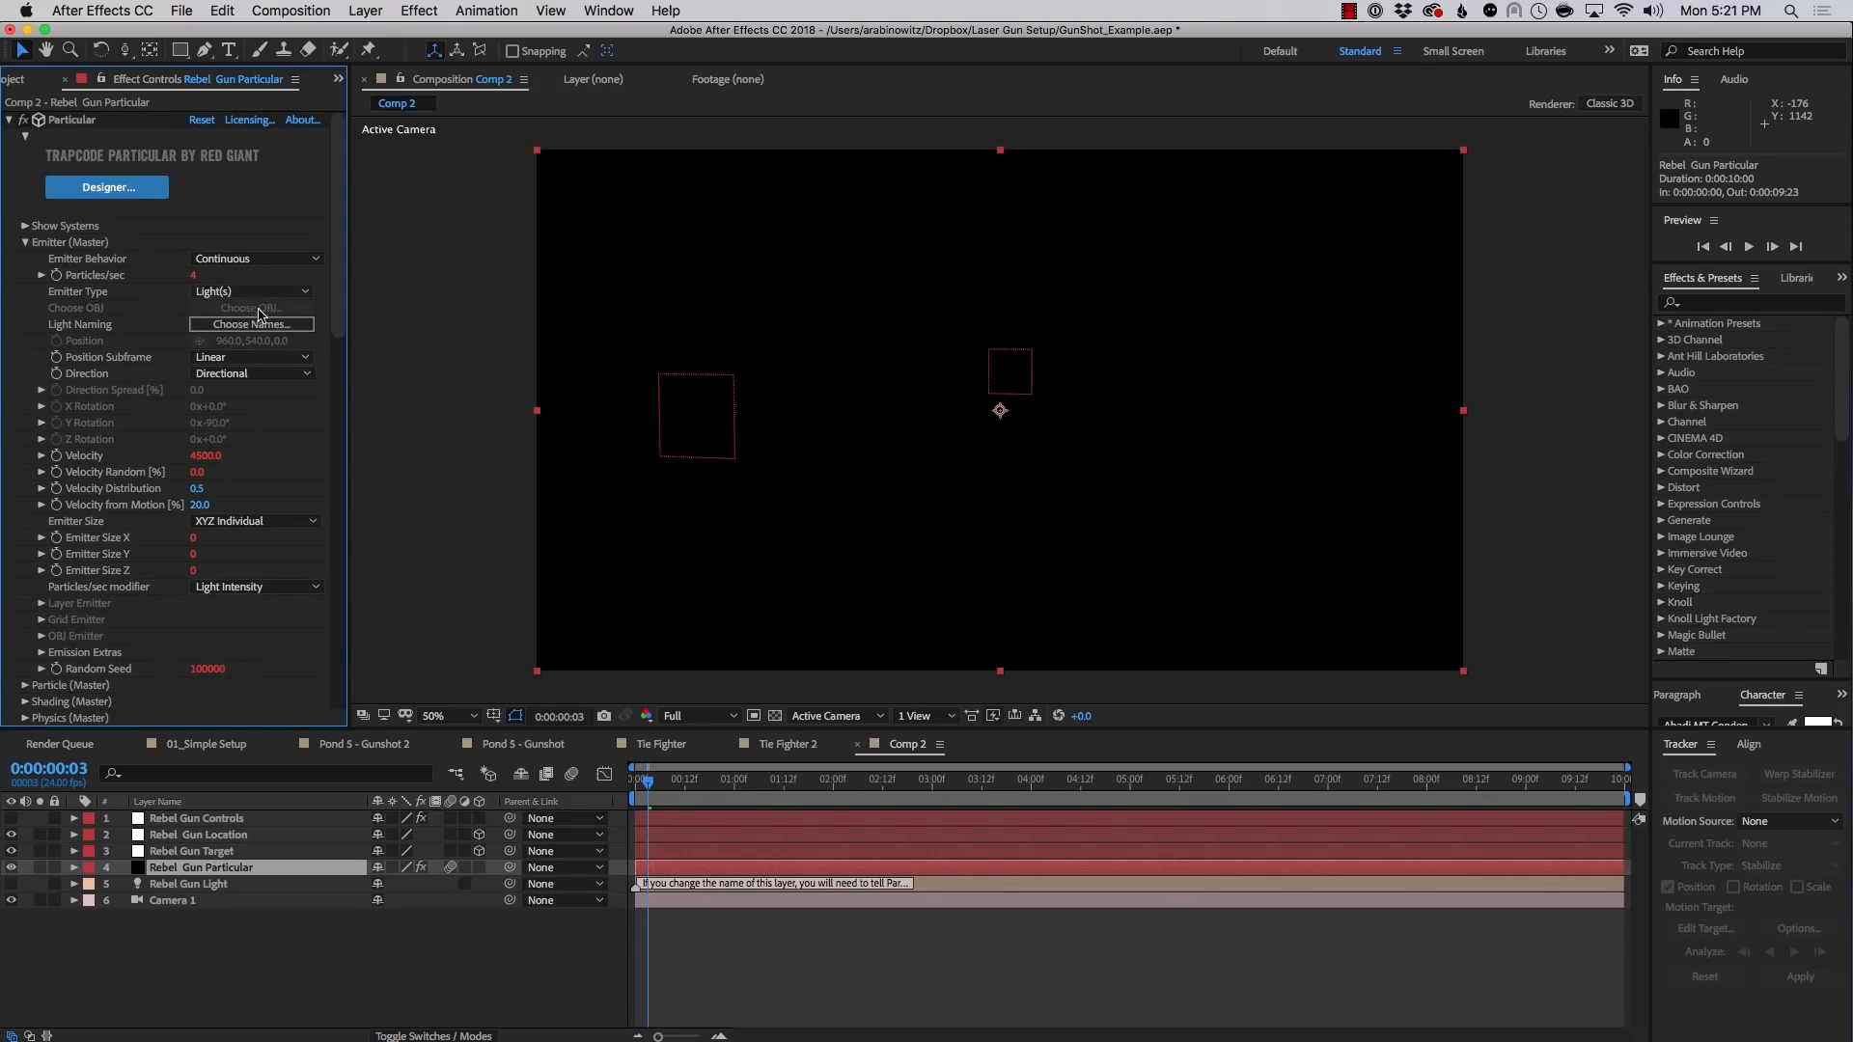
left_click(193, 325)
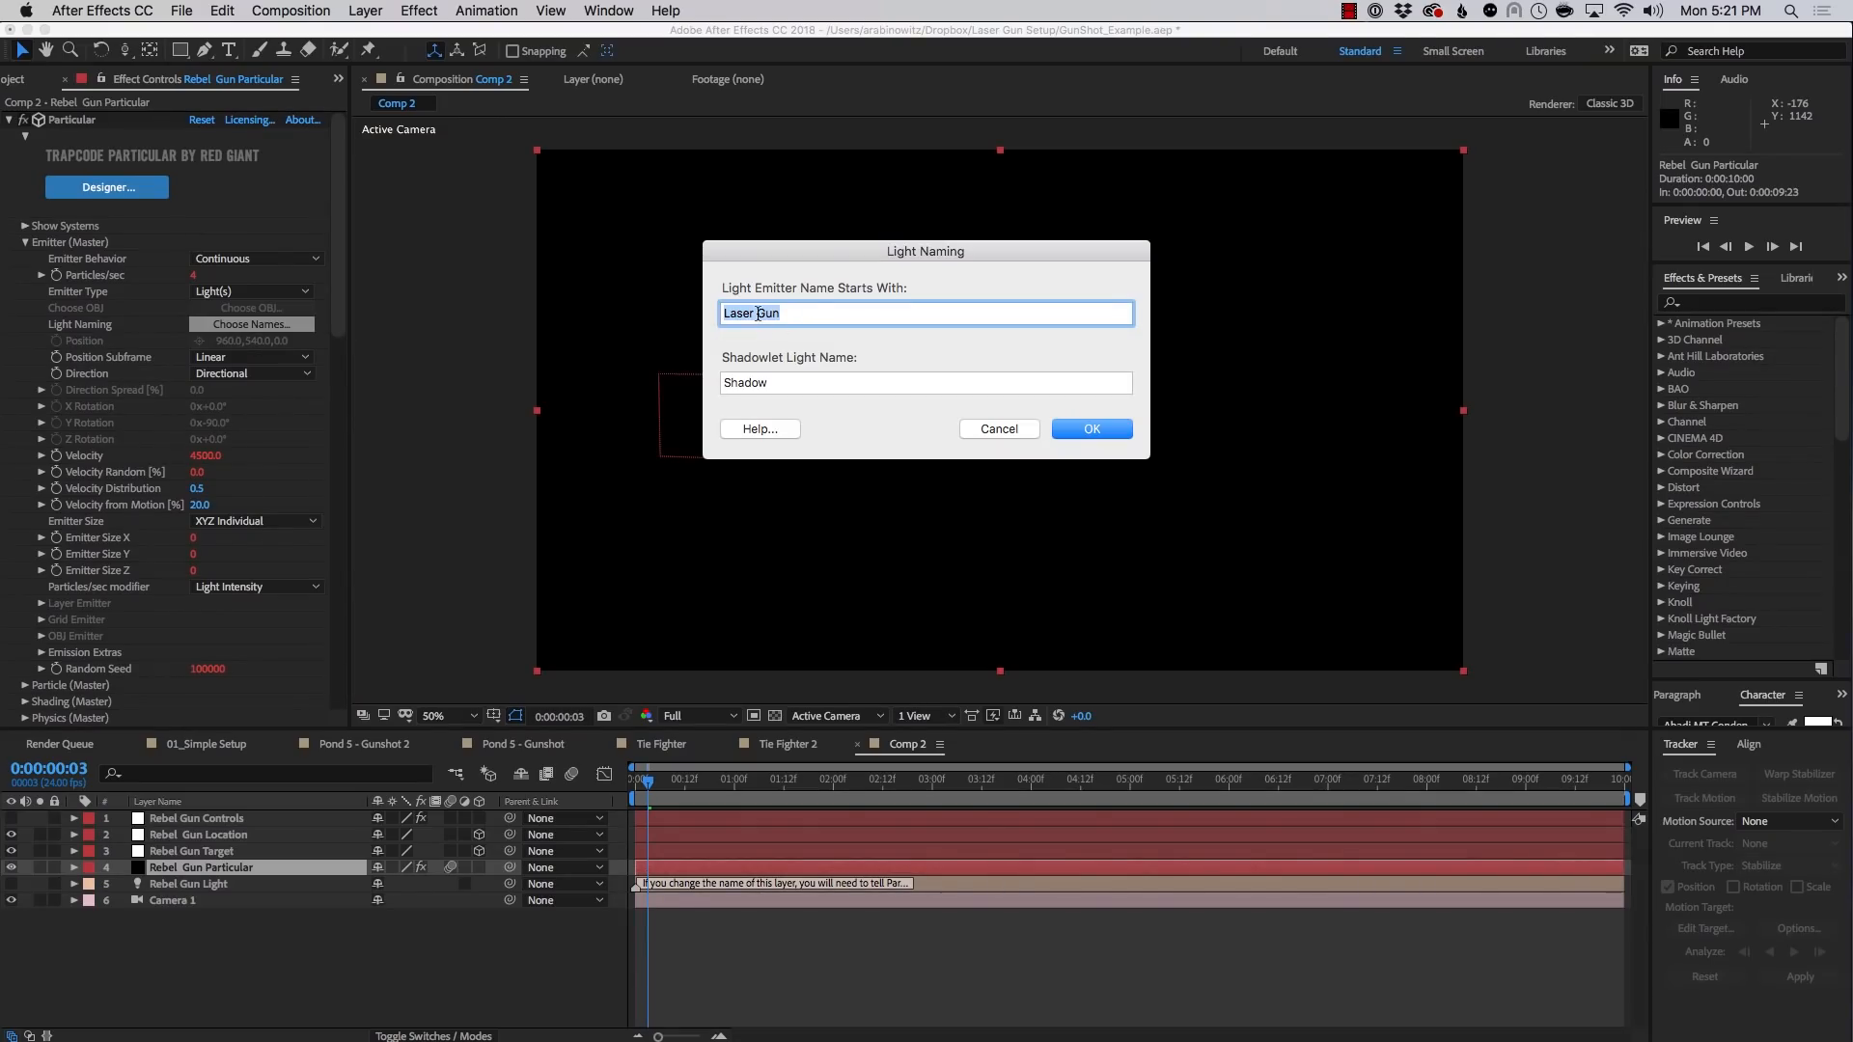
left_click(759, 313)
left_click_drag(755, 310, 690, 309)
type("Rebel")
left_click(1091, 430)
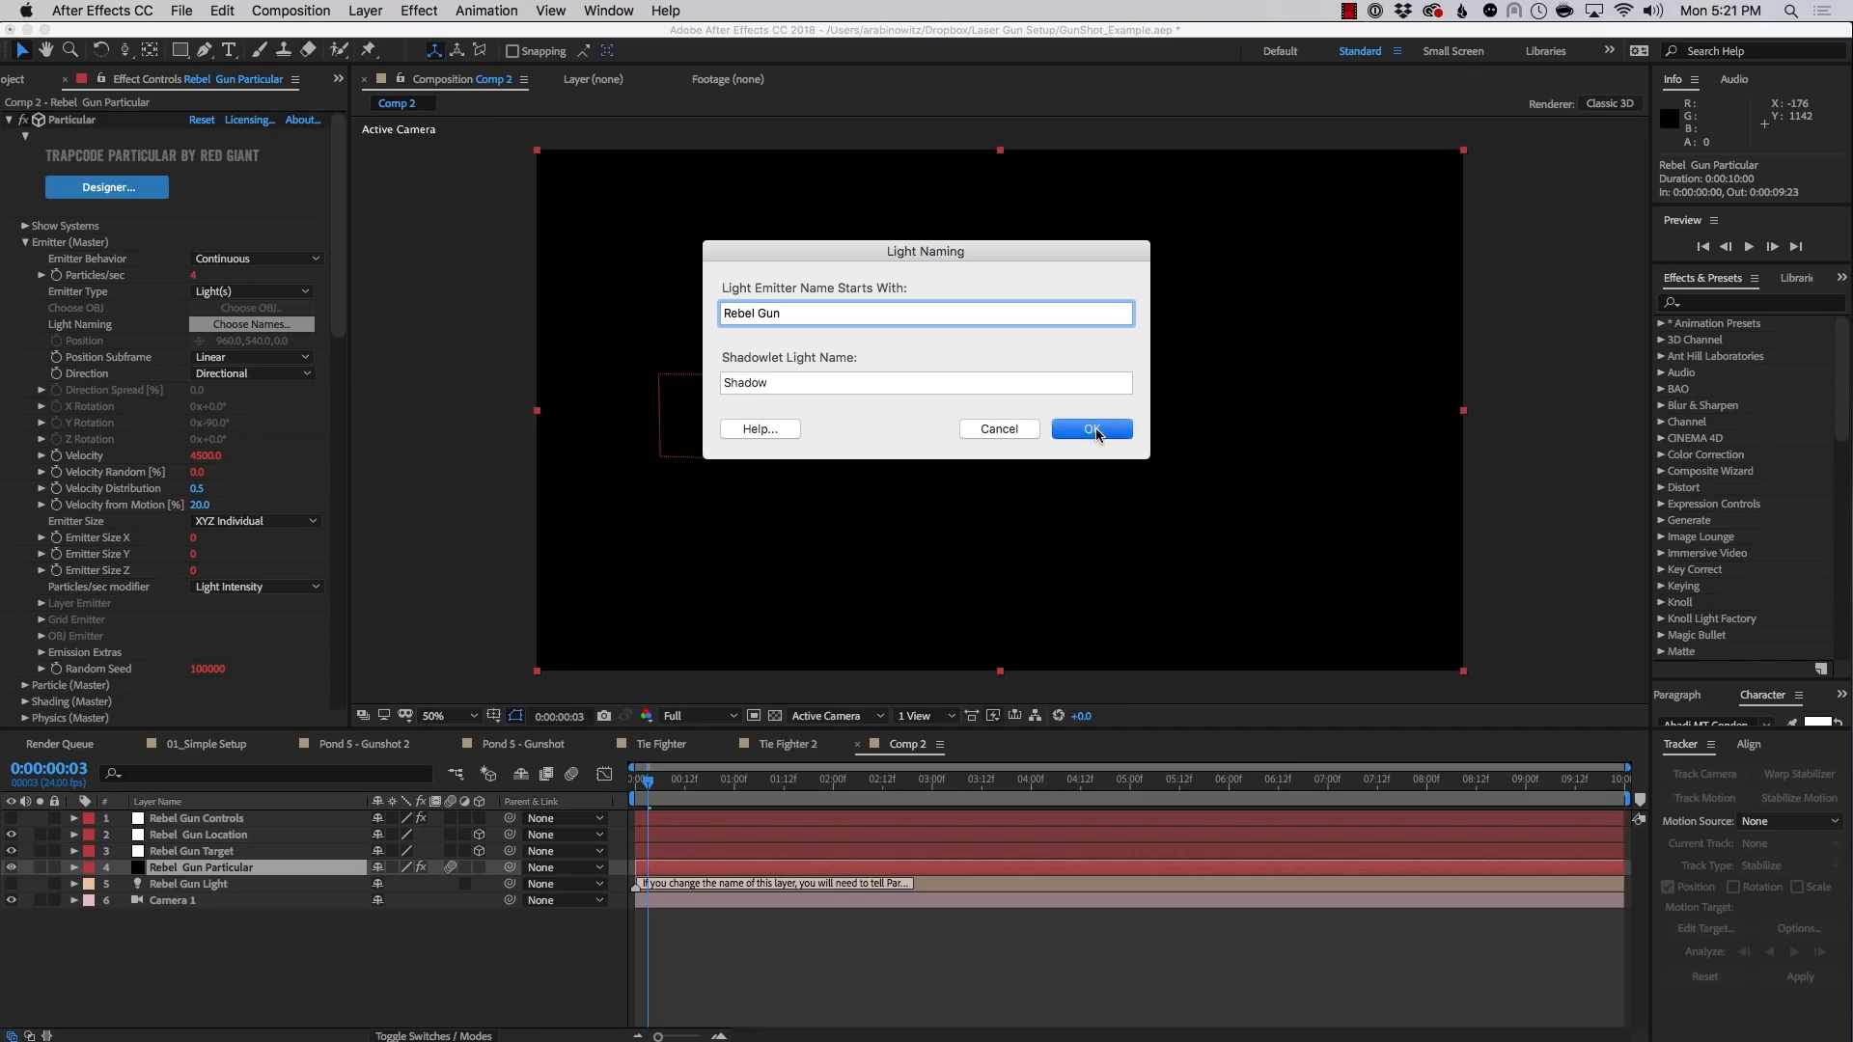
Preview the Rebel gun's shots in Comp 2 and stop playback
key("space")
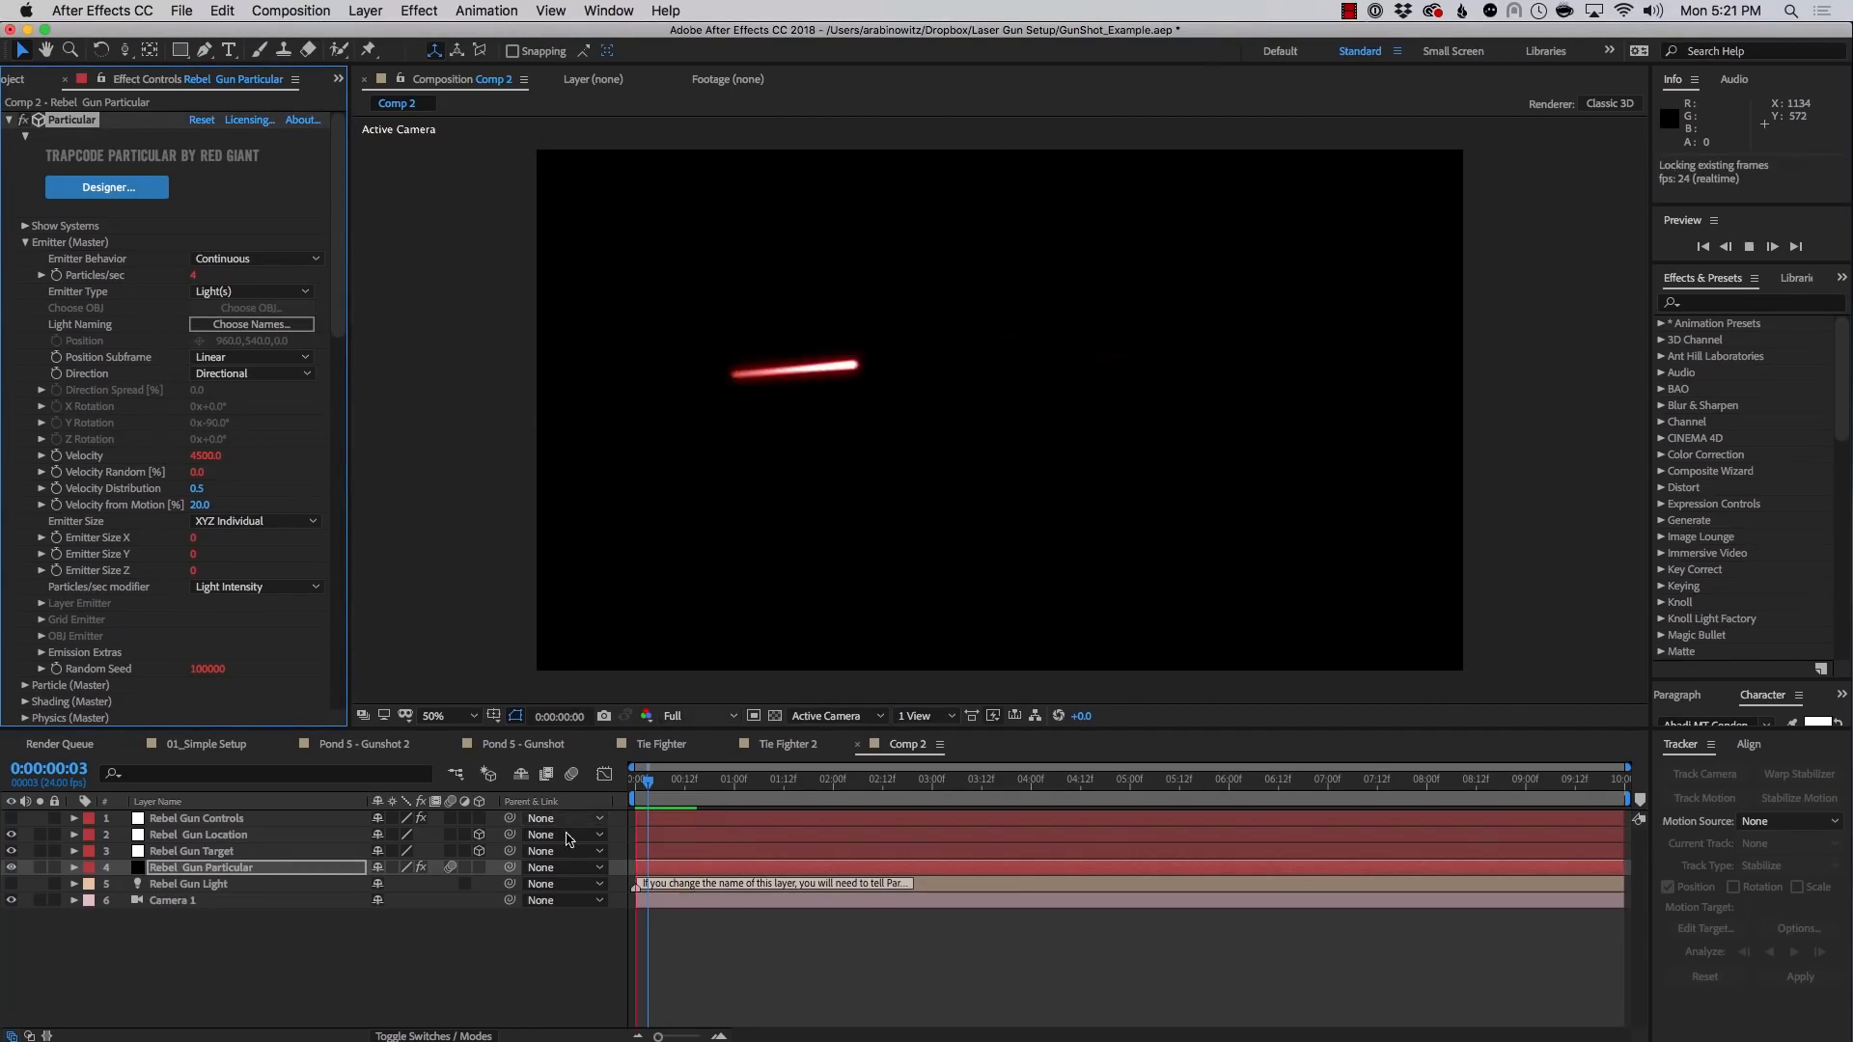
key("space")
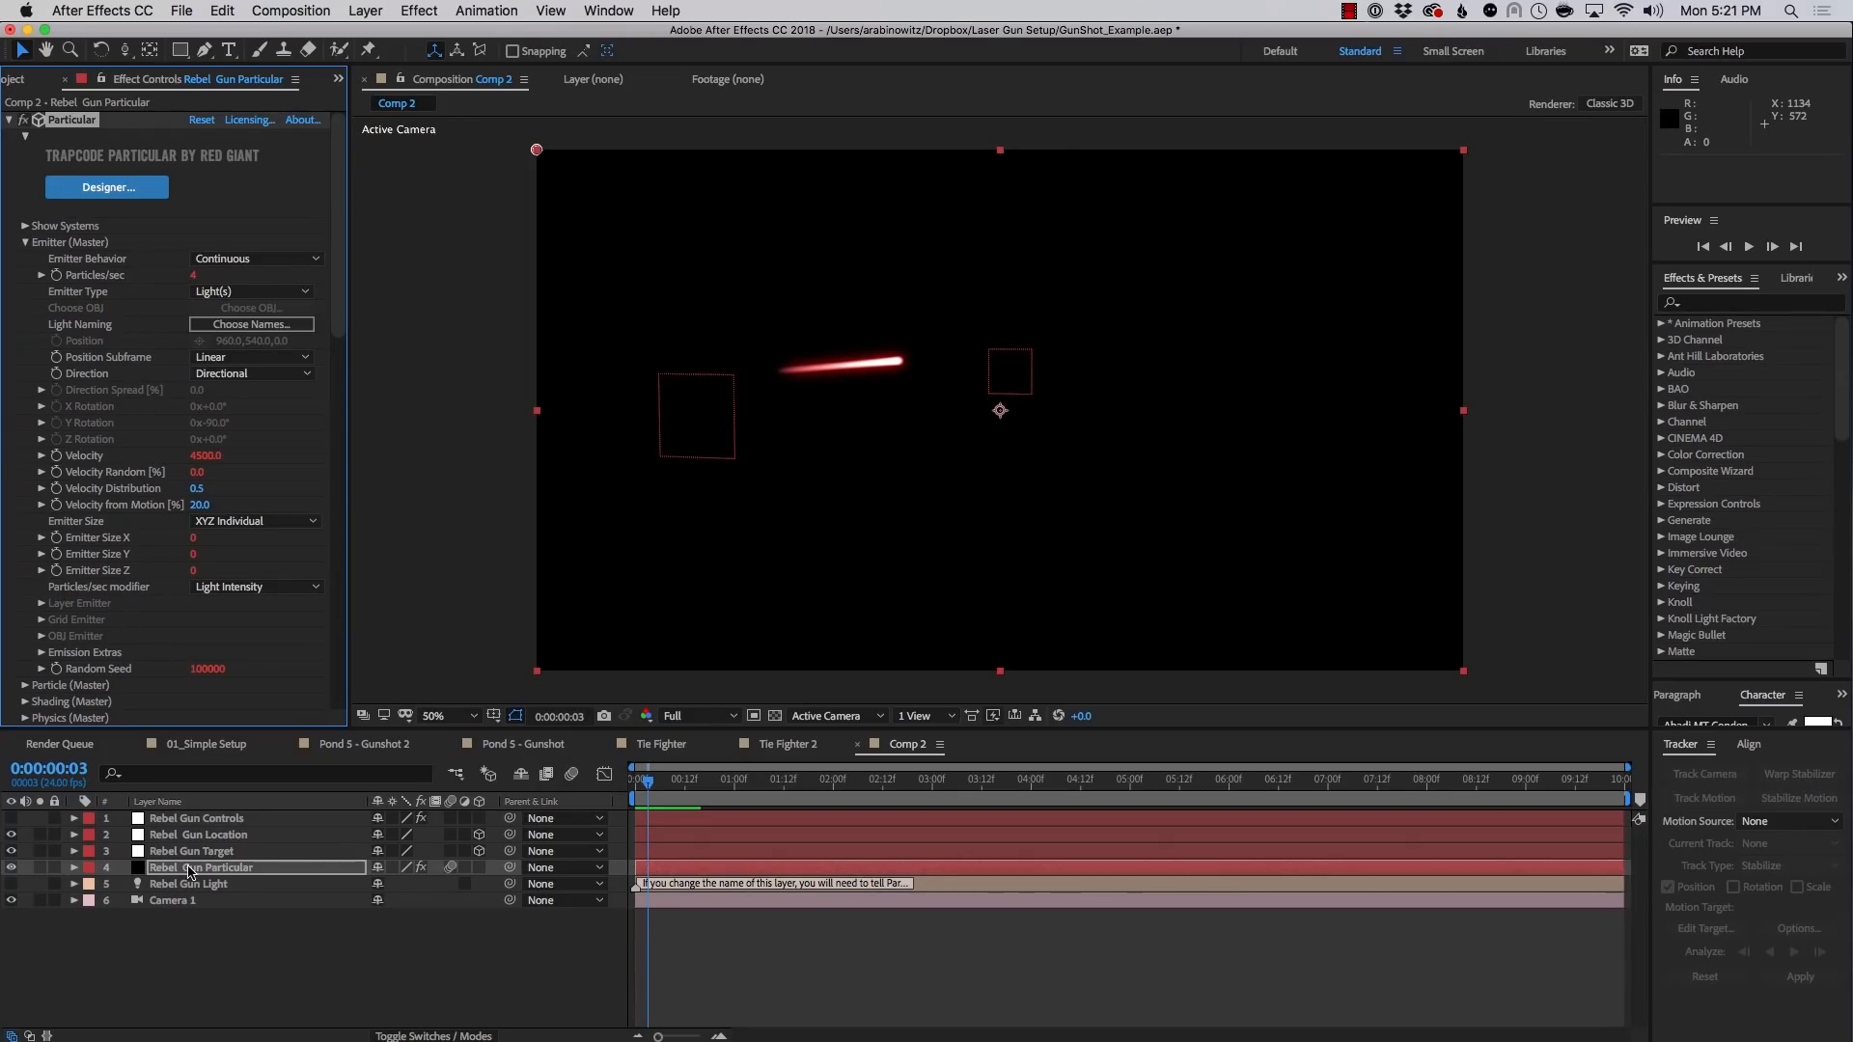
left_click(189, 868)
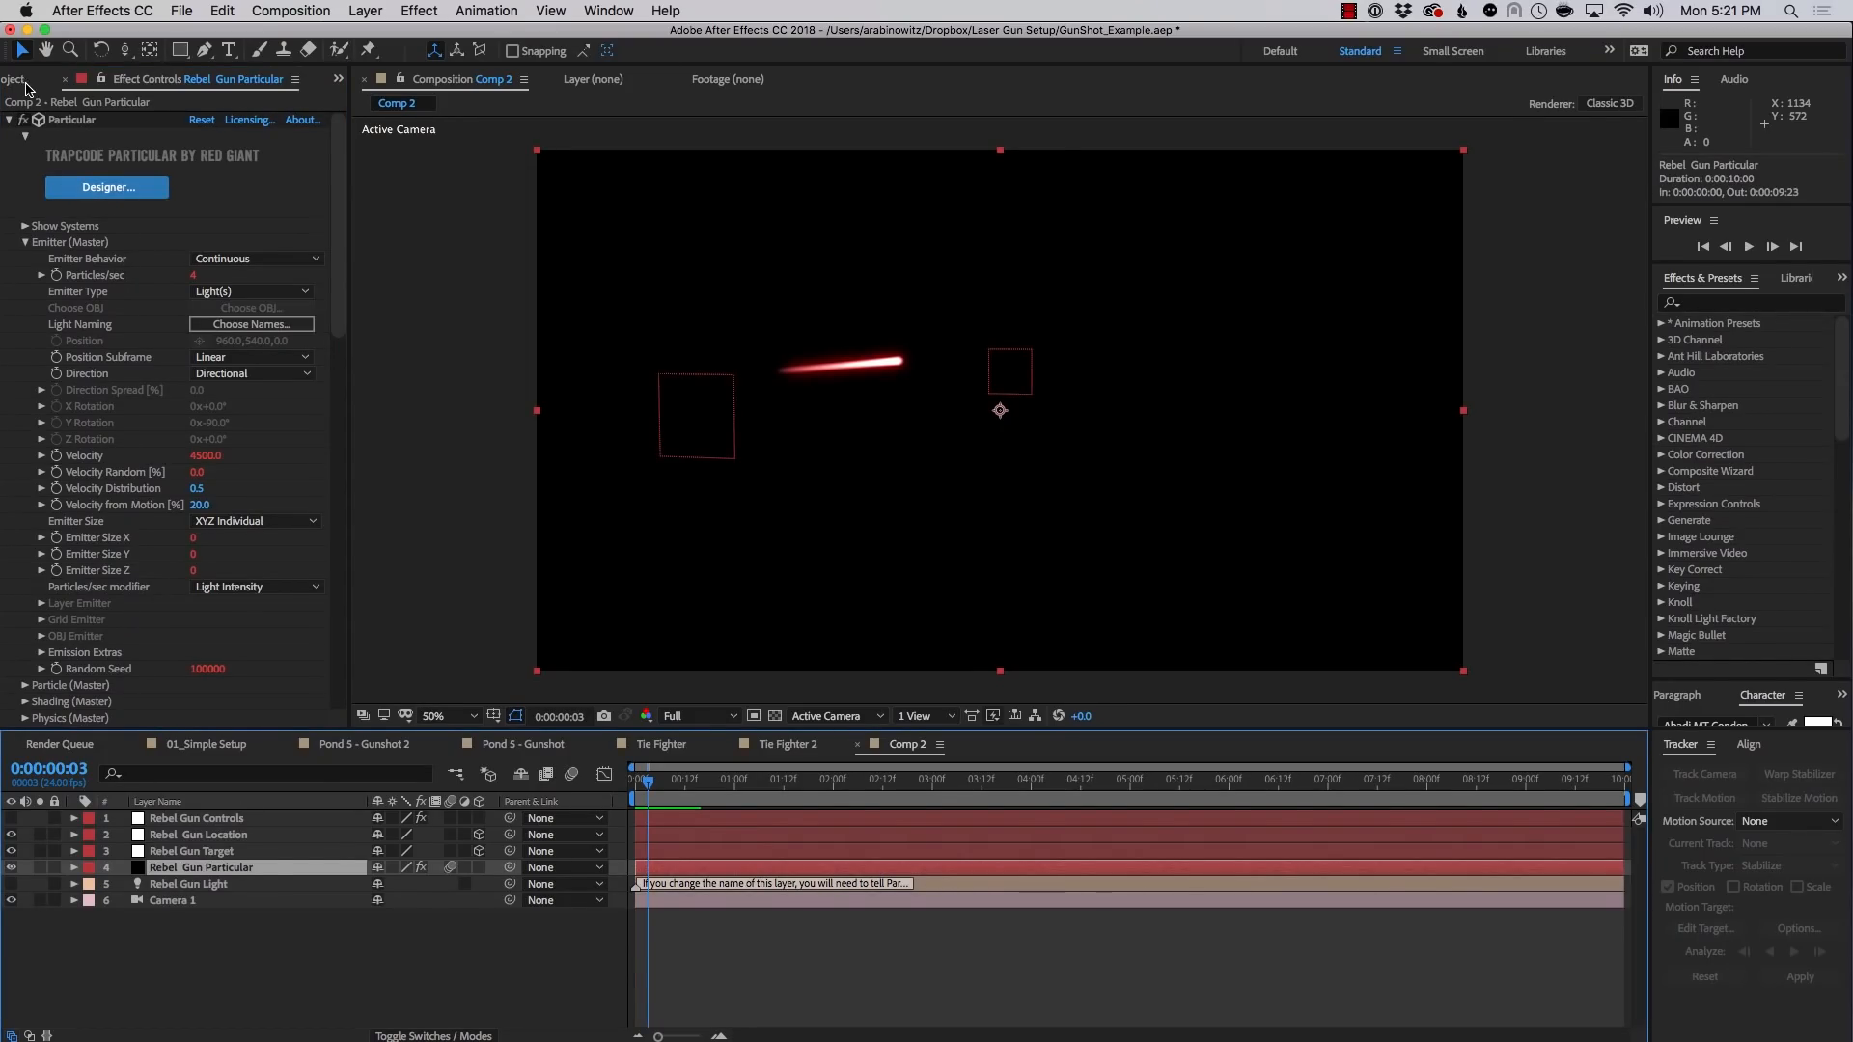
On the Rebel Gun Controls layer, set the Laser Gun color angle to 134° for a green beam
left_click(231, 822)
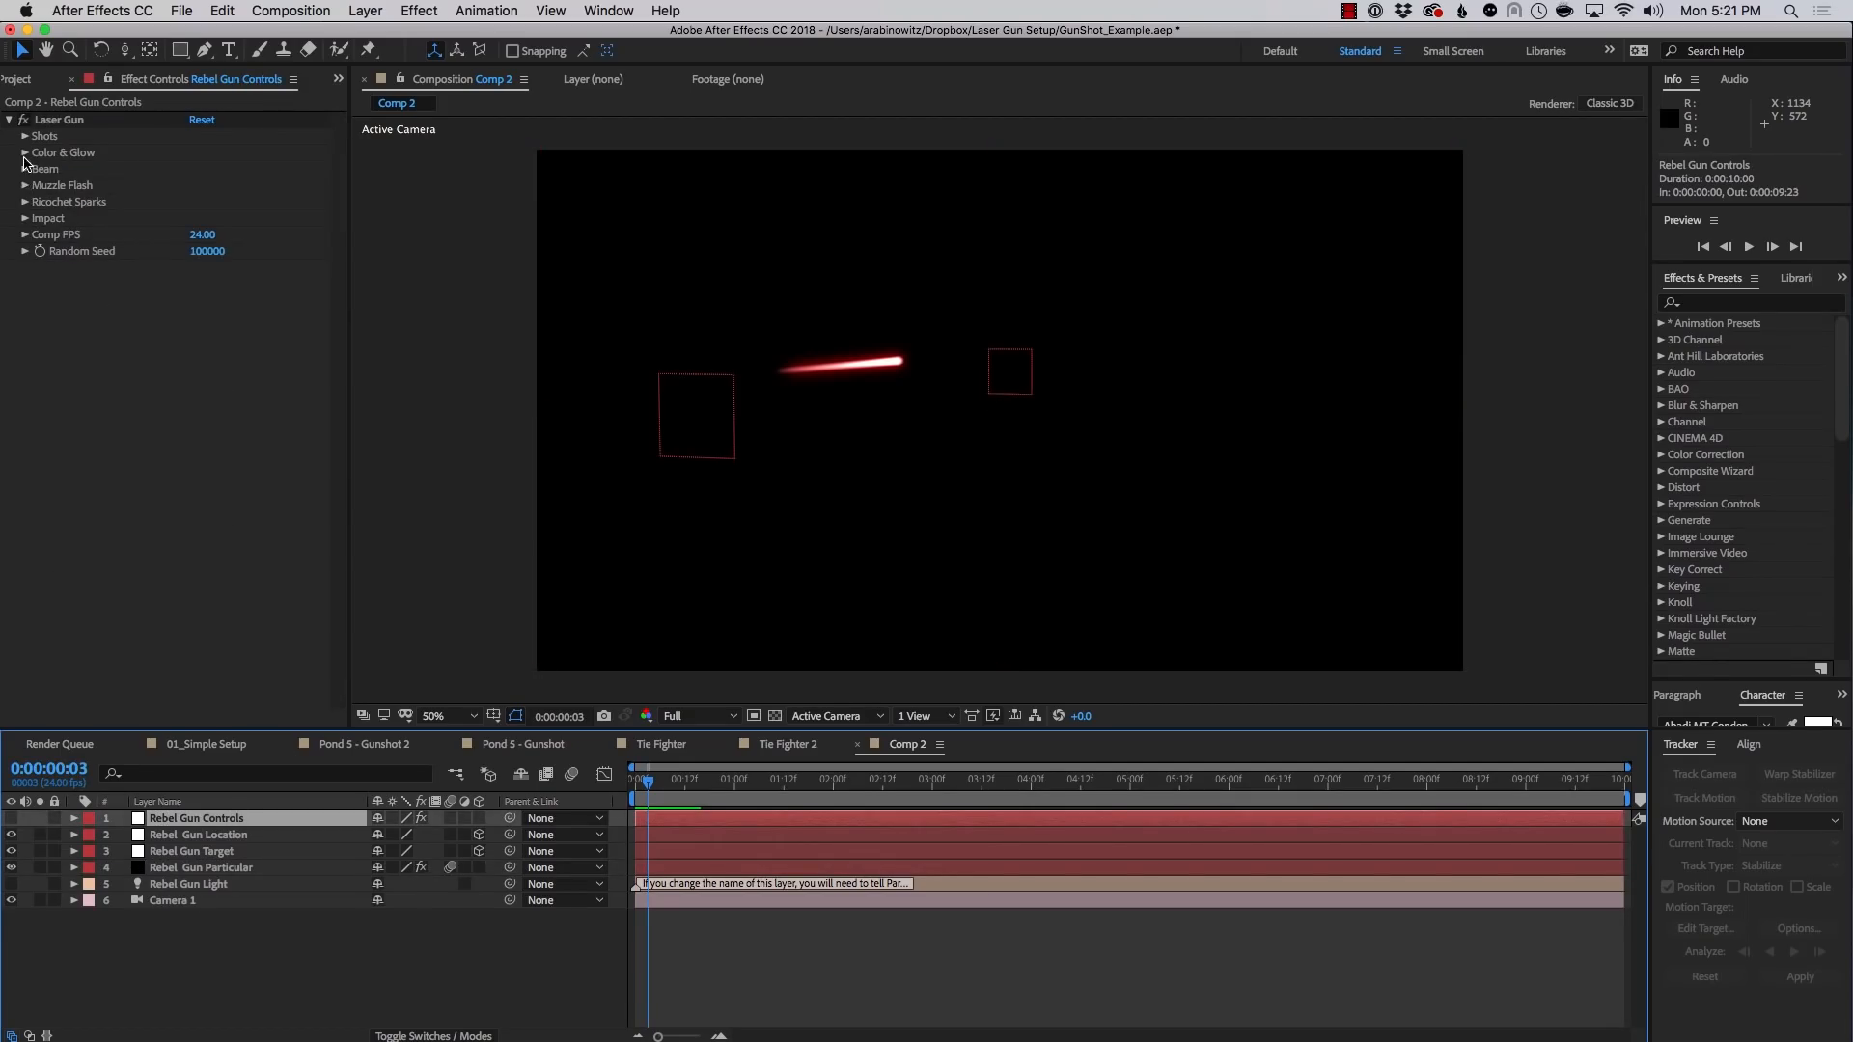
left_click(25, 153)
left_click(211, 202)
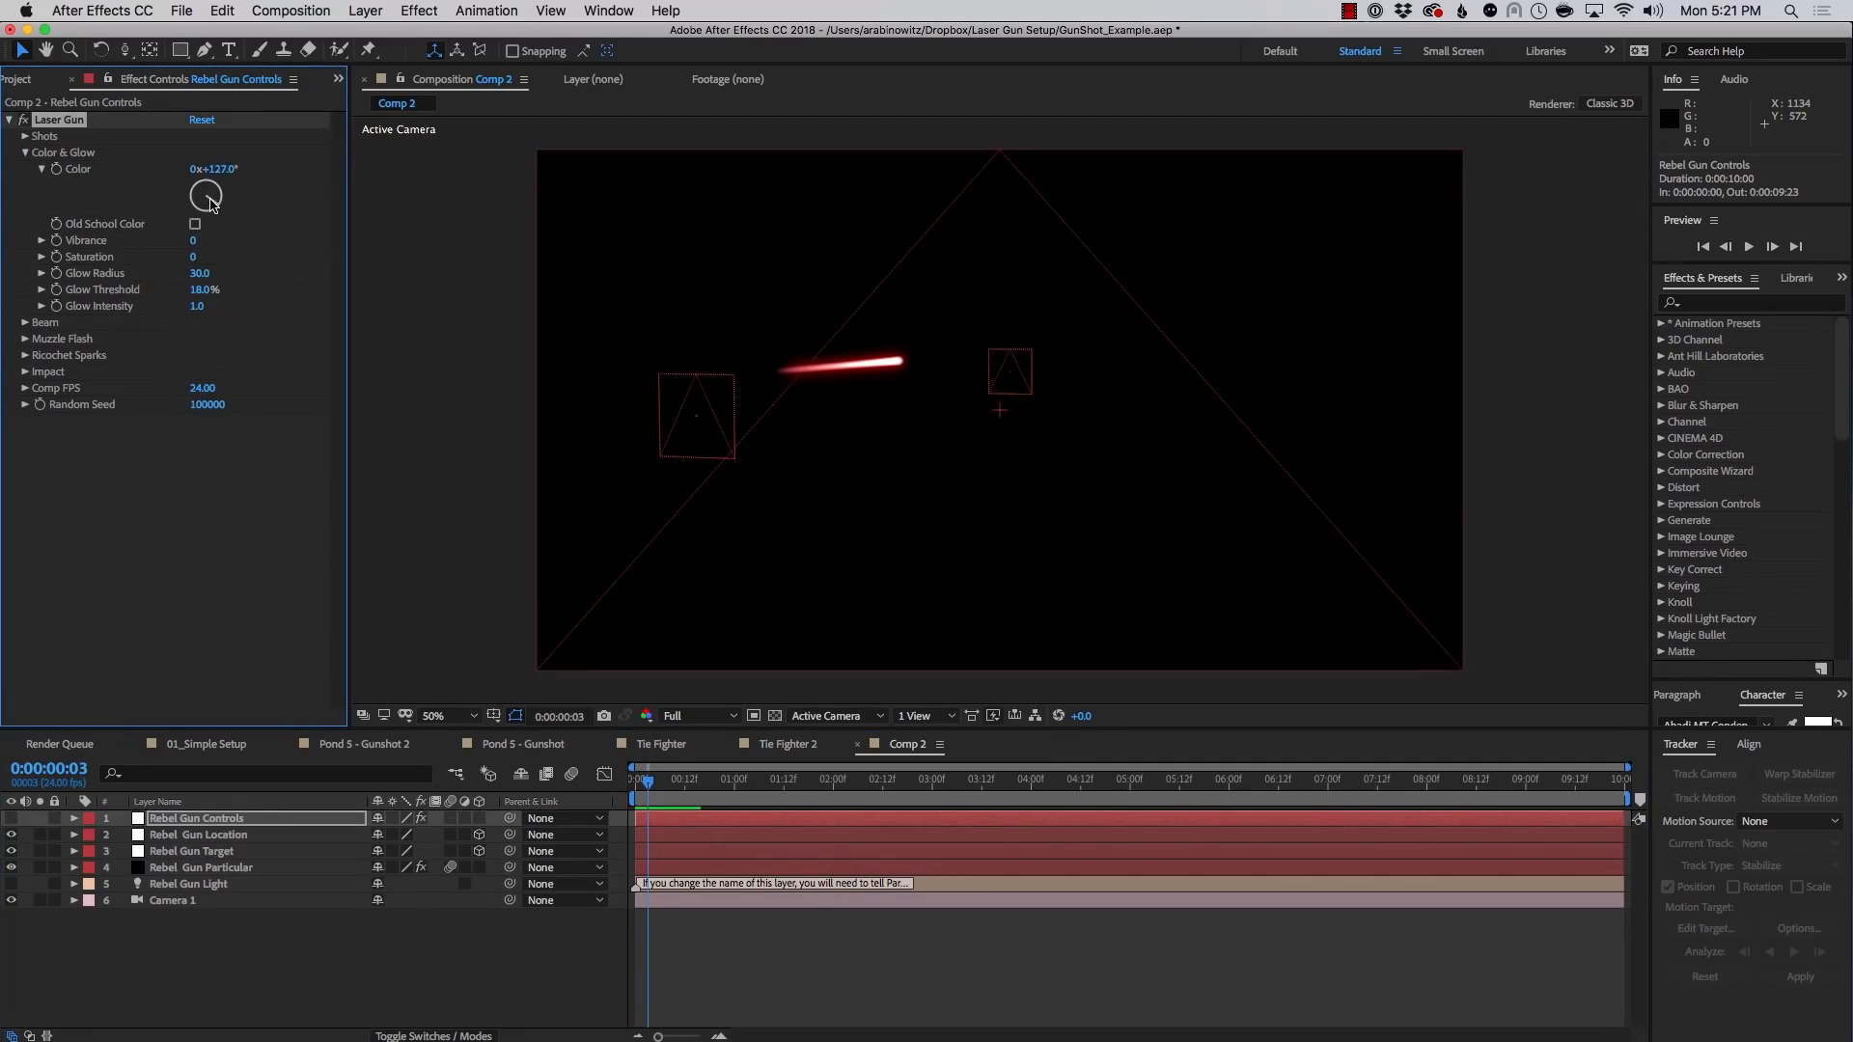
left_click_drag(213, 204, 214, 208)
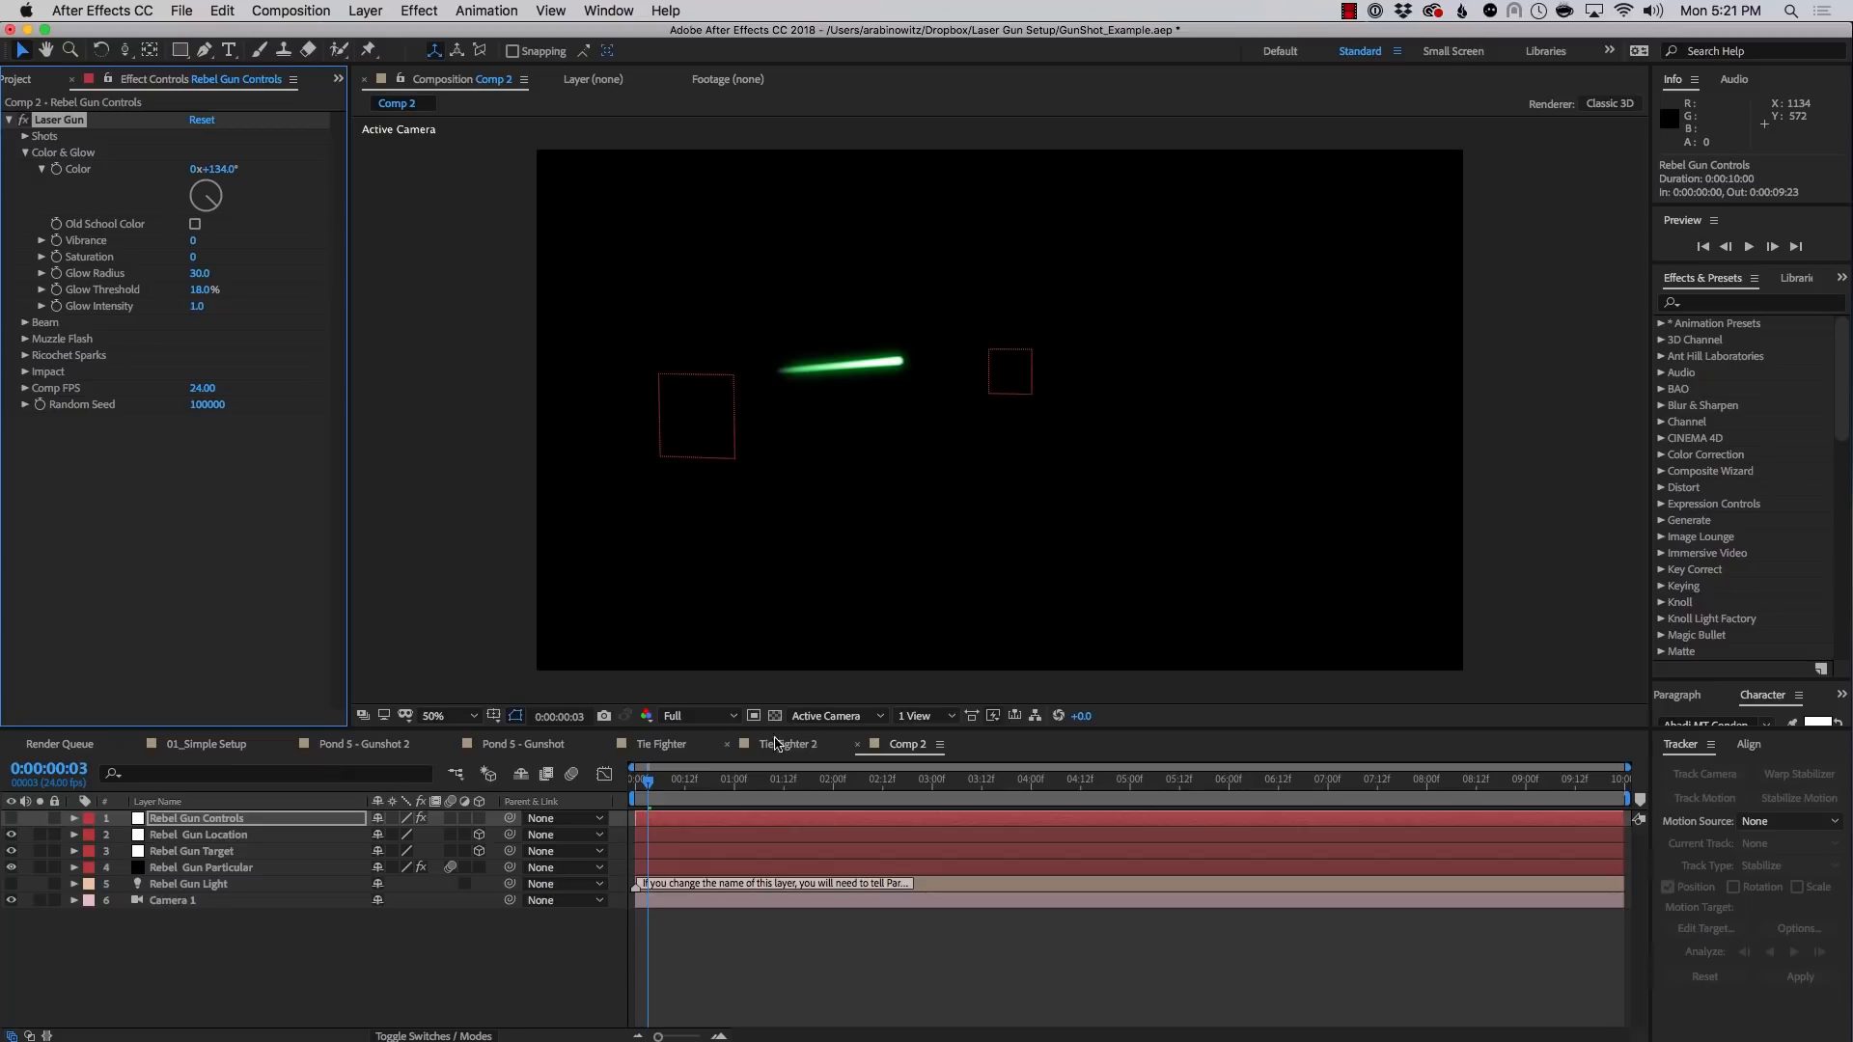
Copy the five Laser Gun layers without Camera 1 from 01_Simple Setup and paste them into Comp 2
left_click(205, 744)
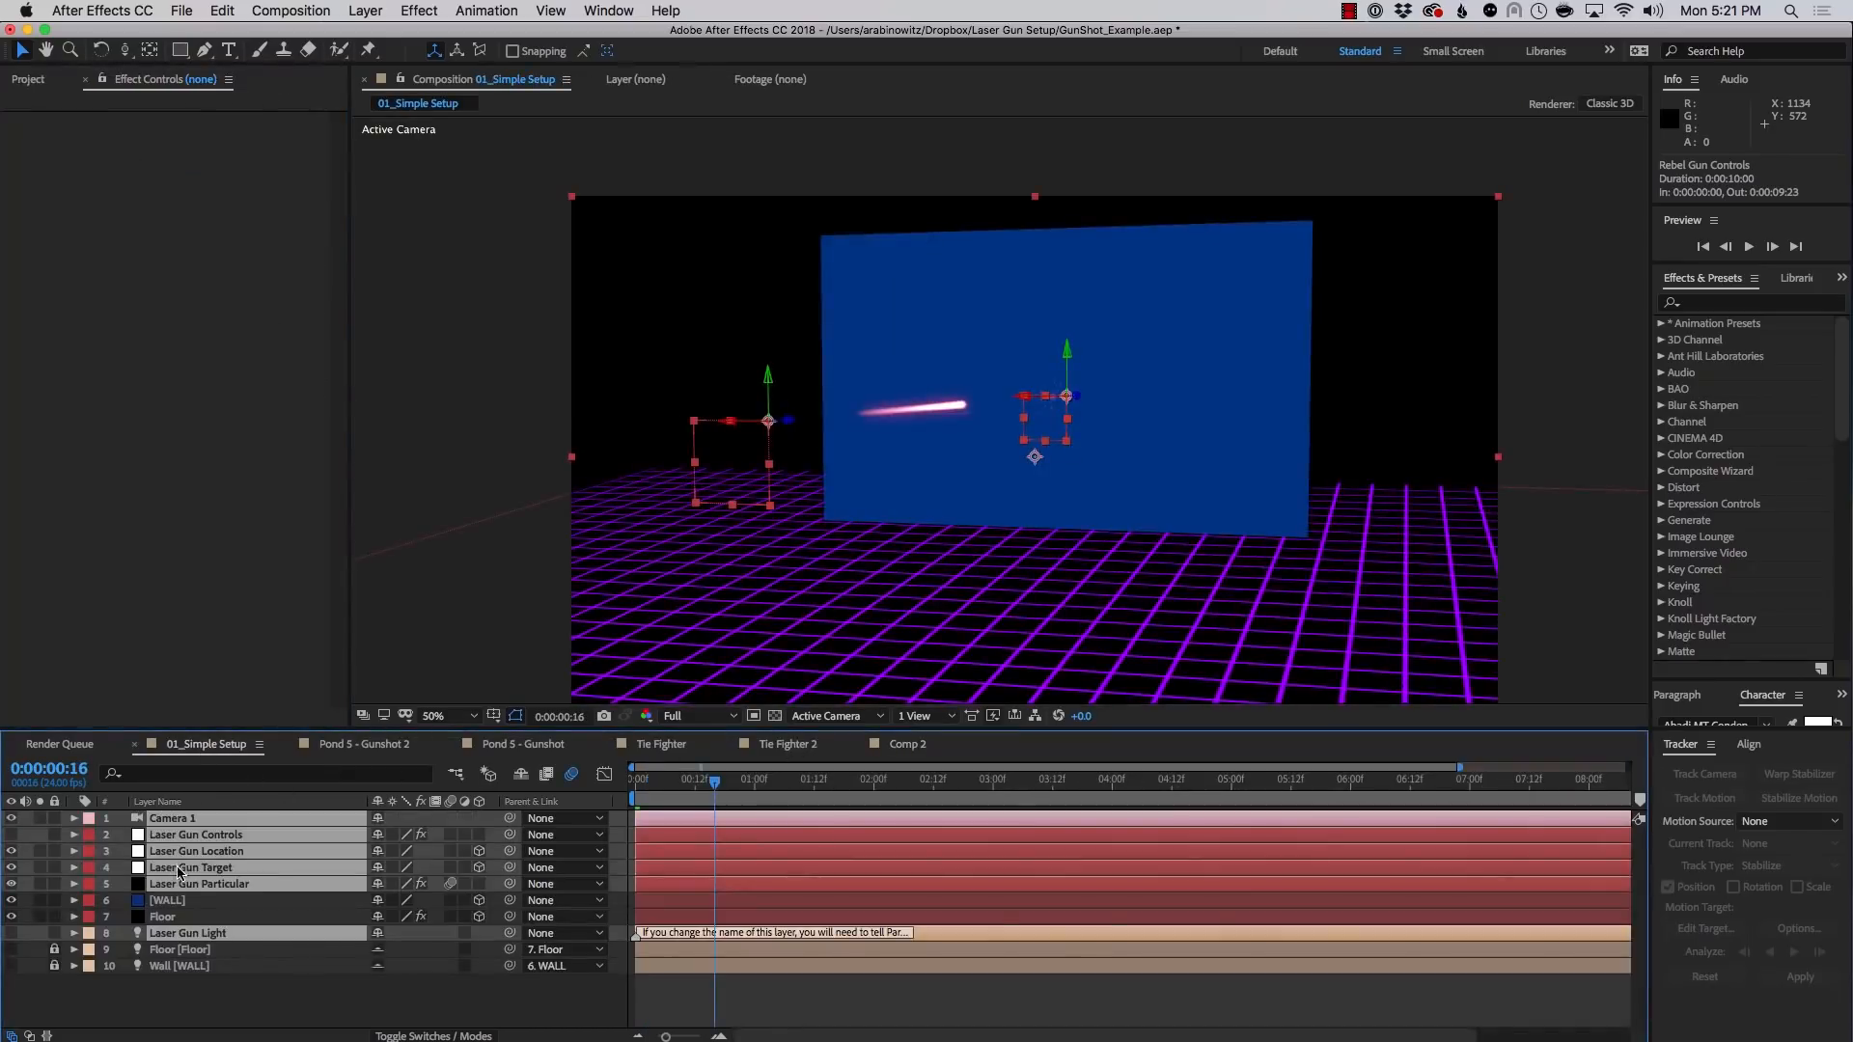
left_click(189, 820, "super")
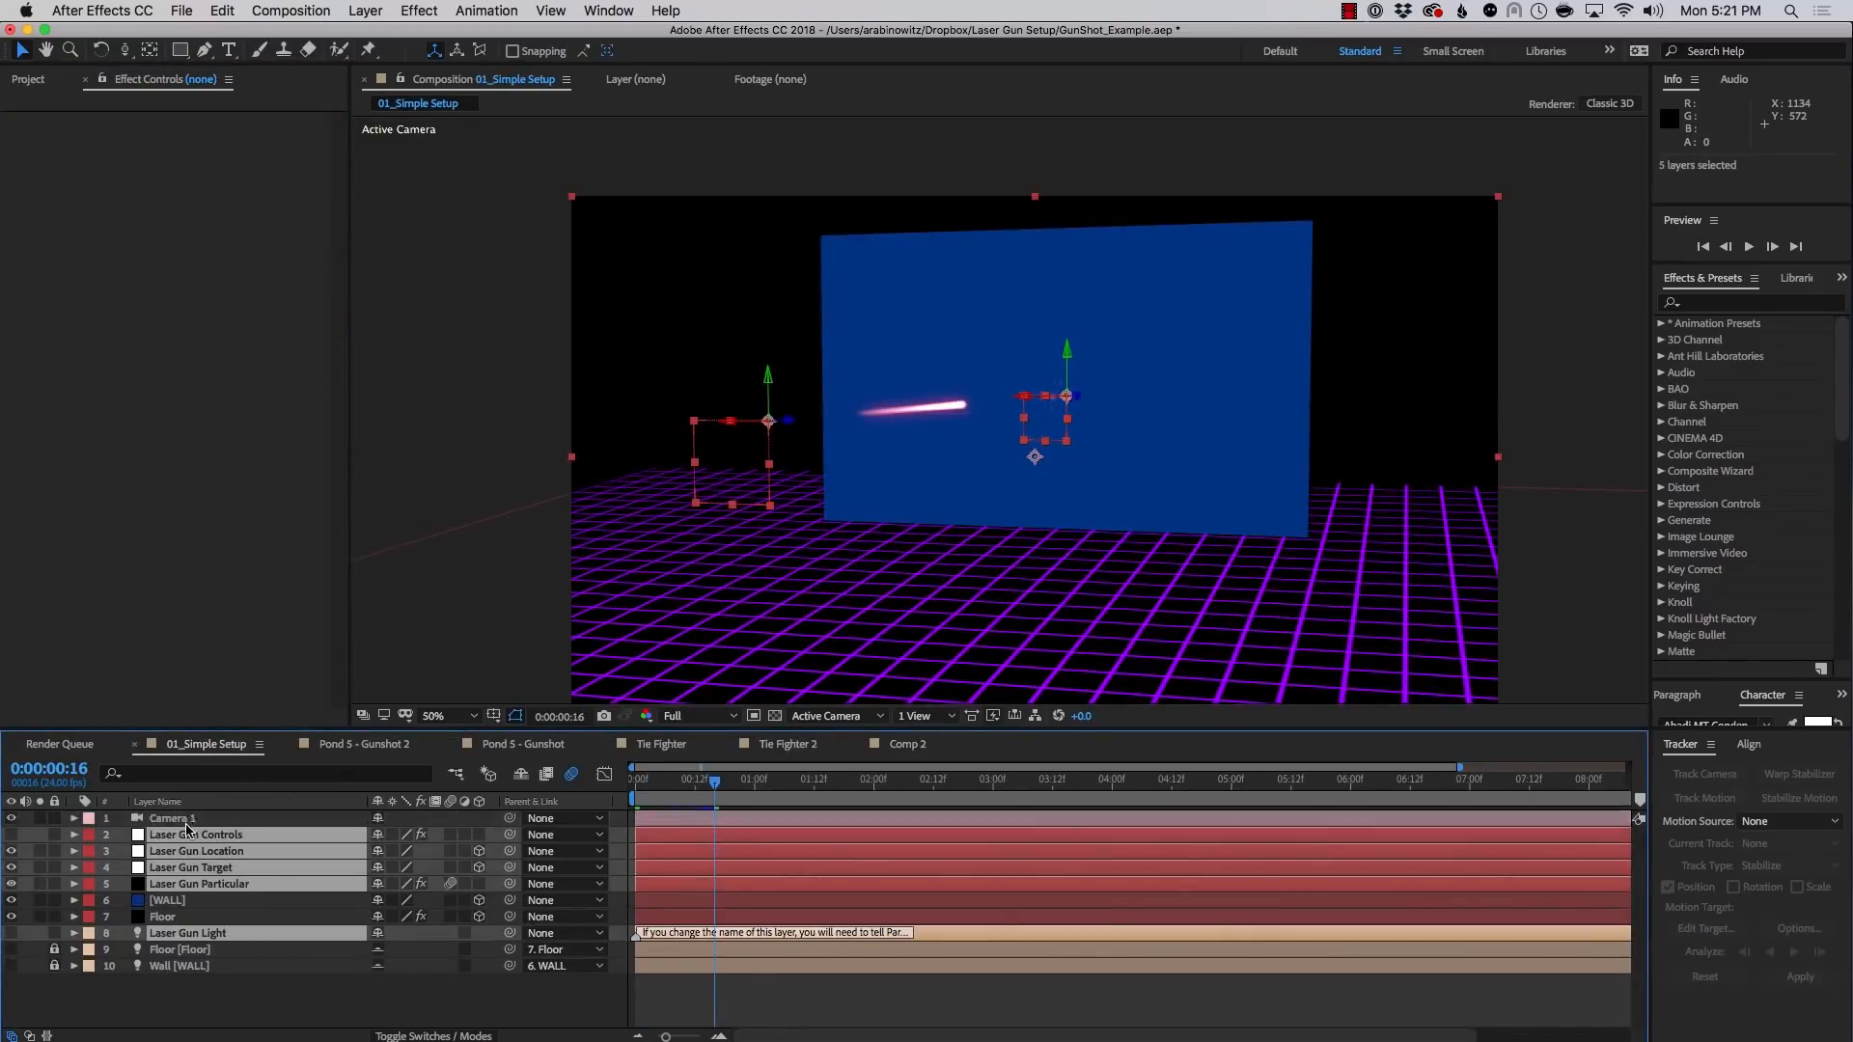
key("super+c")
left_click(907, 744)
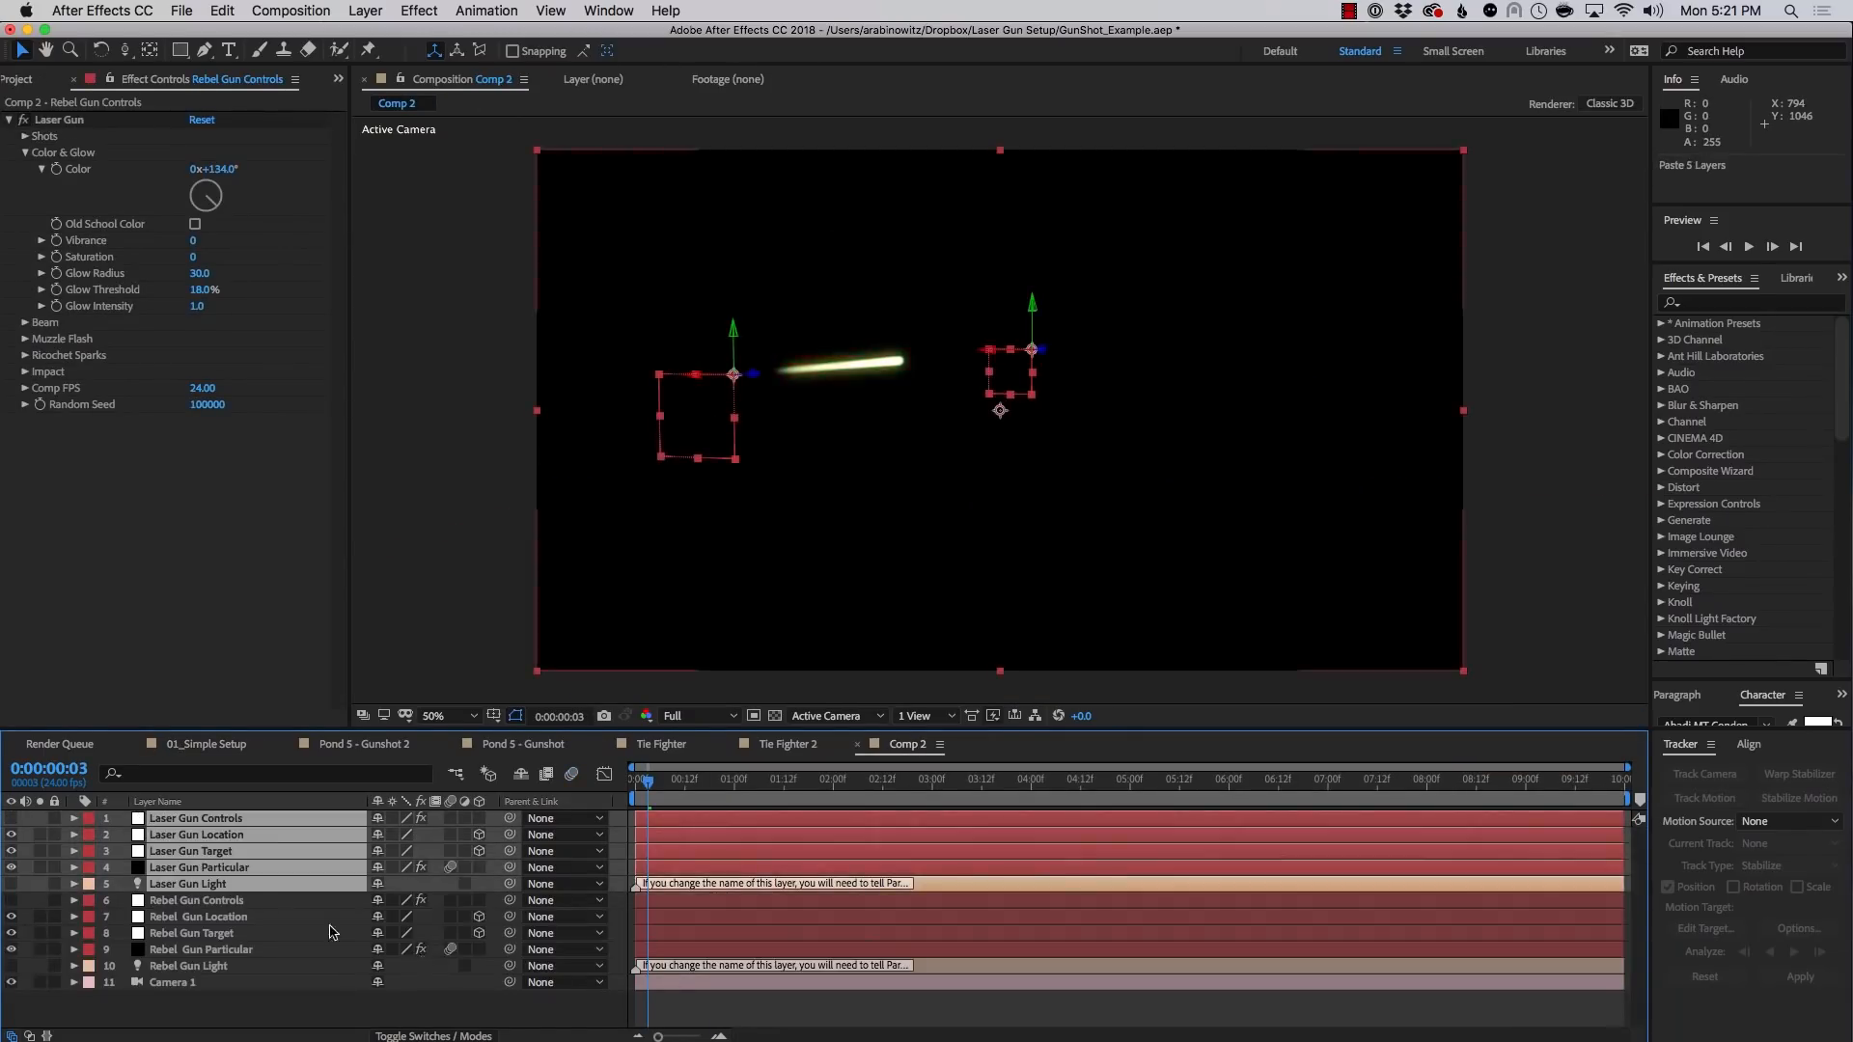
left_click(292, 1010)
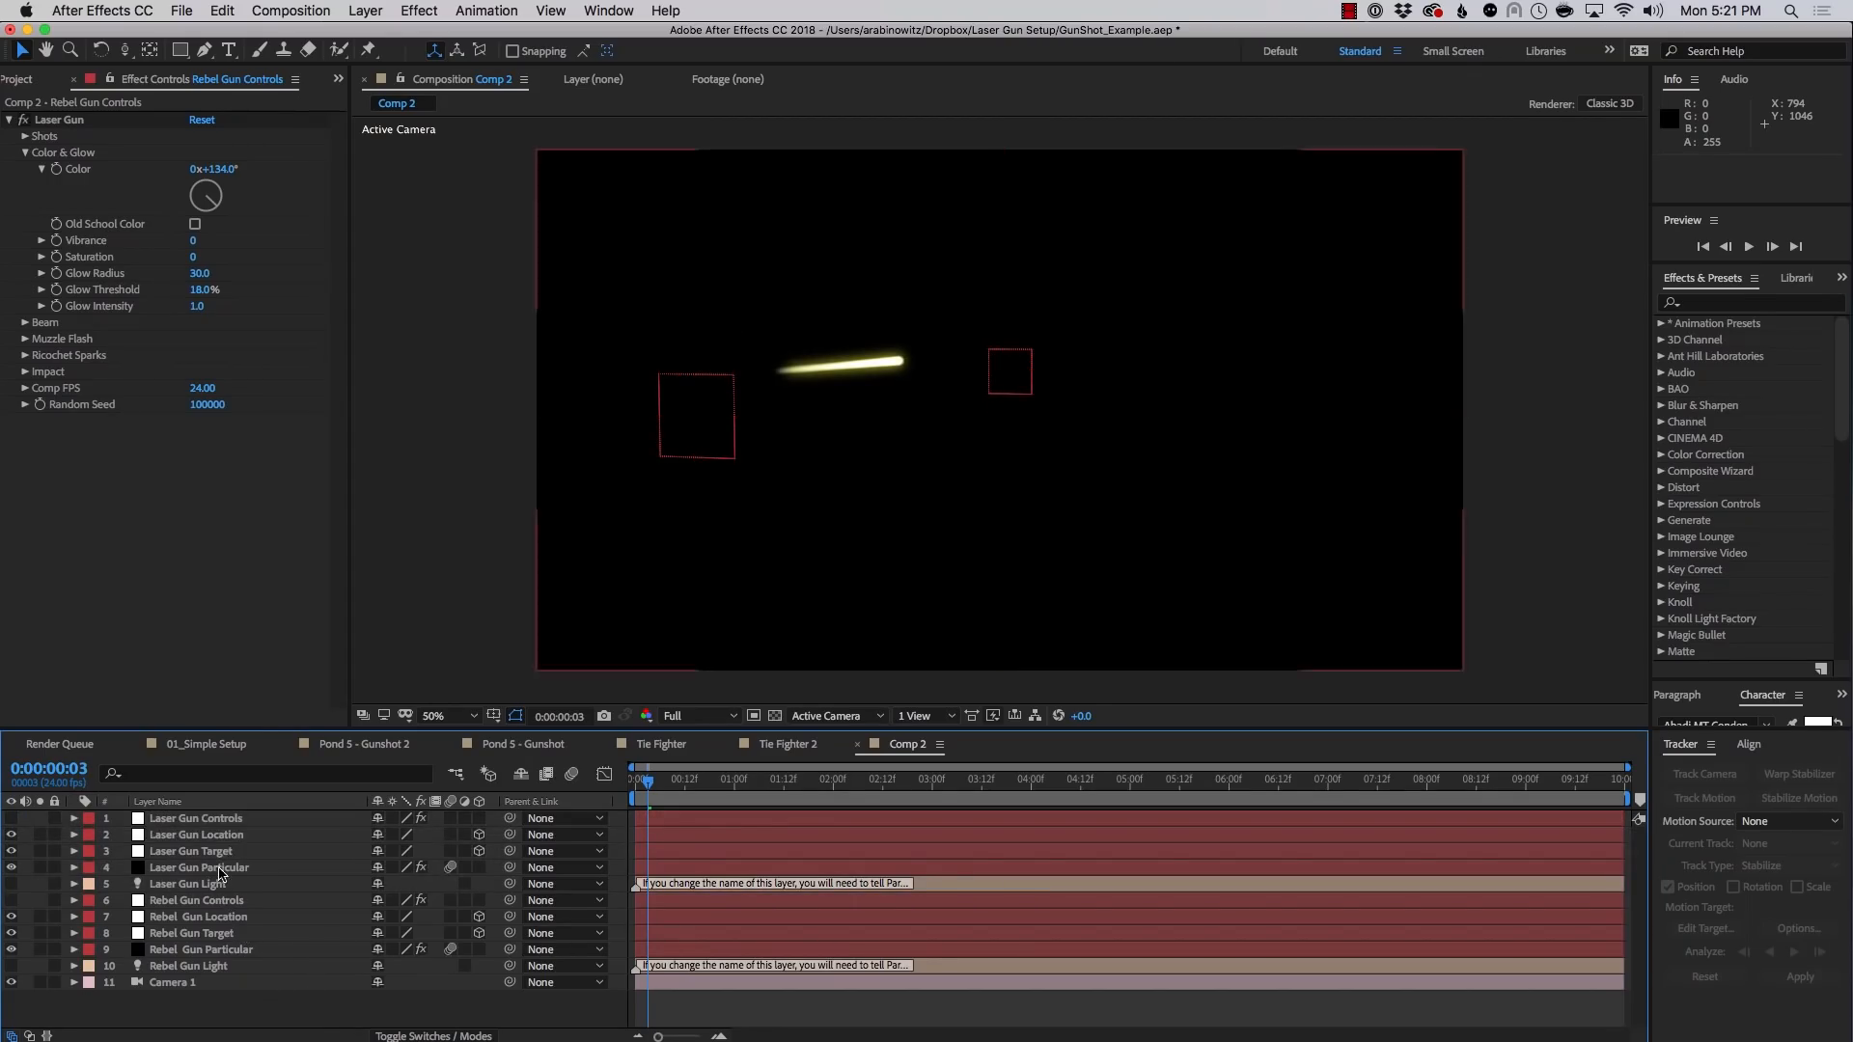
Move the Laser Gun Location and Laser Gun Target nulls together along X, placing Location at 720, 540, 0
left_click(228, 835)
left_click(228, 848, "shift")
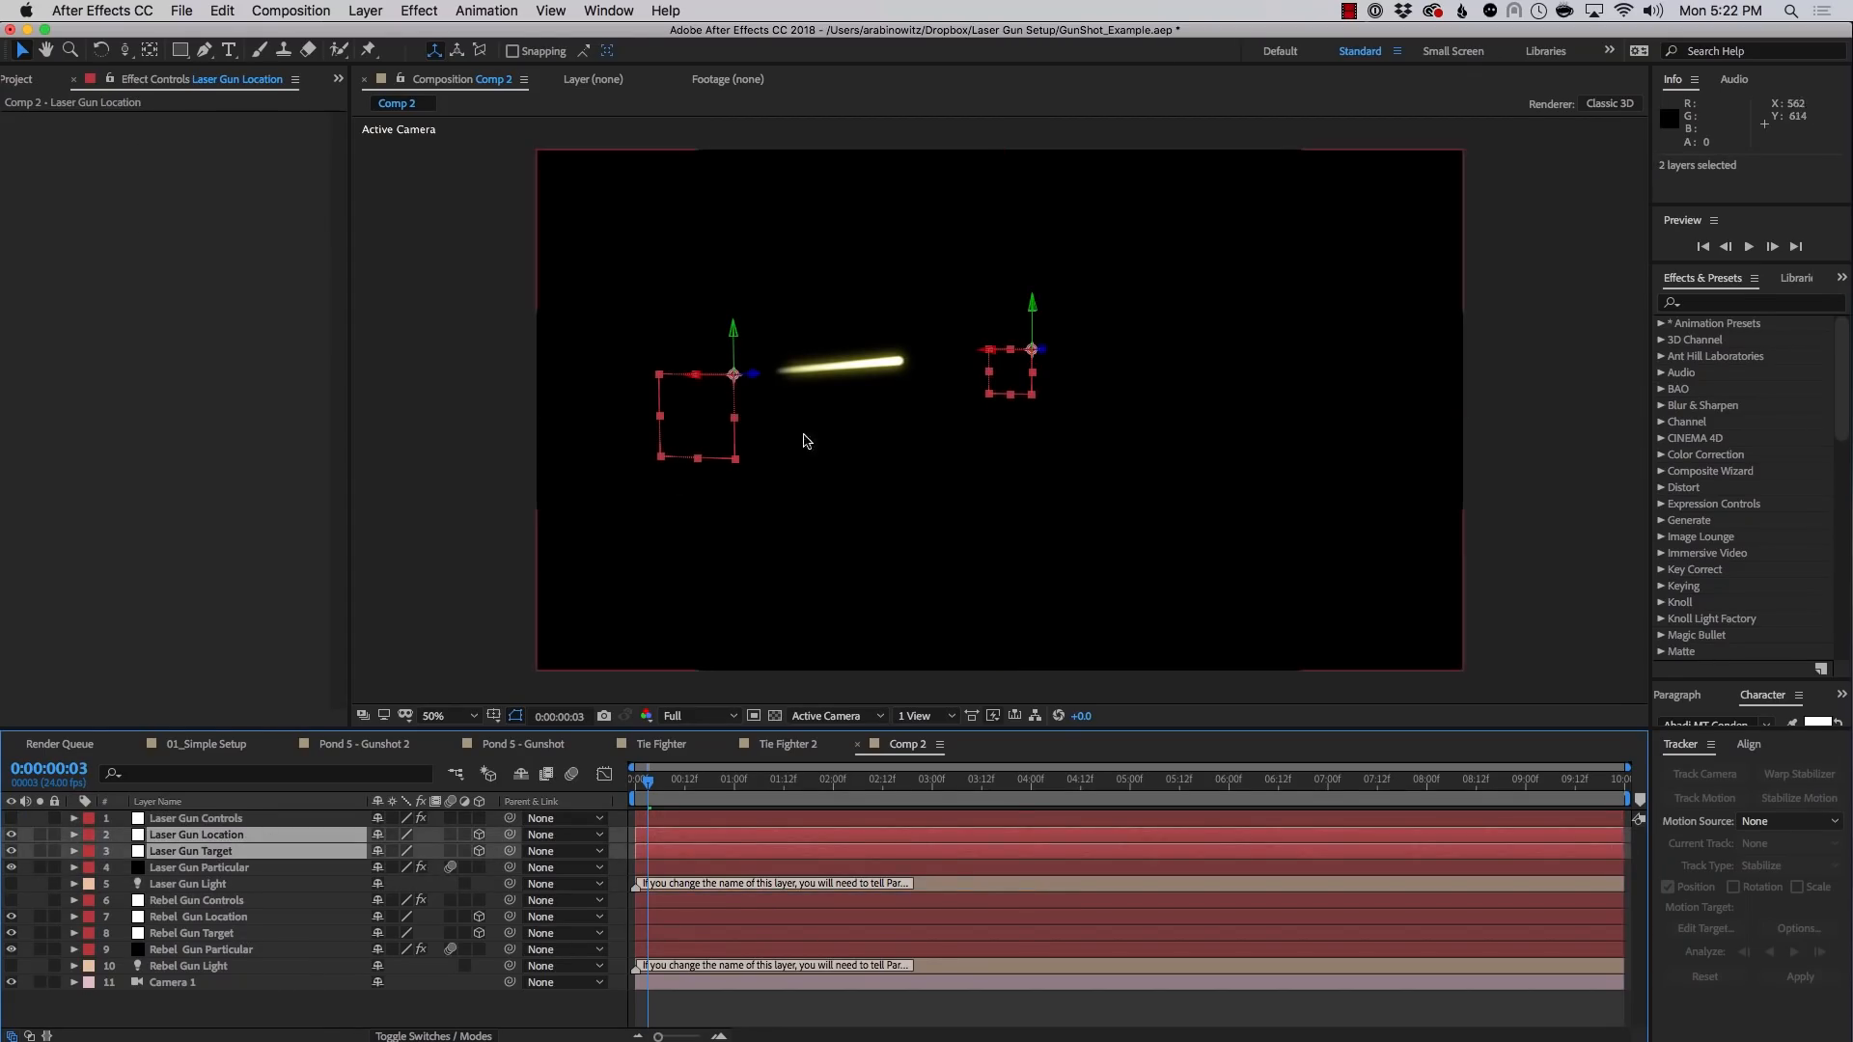
left_click_drag(697, 379, 811, 407)
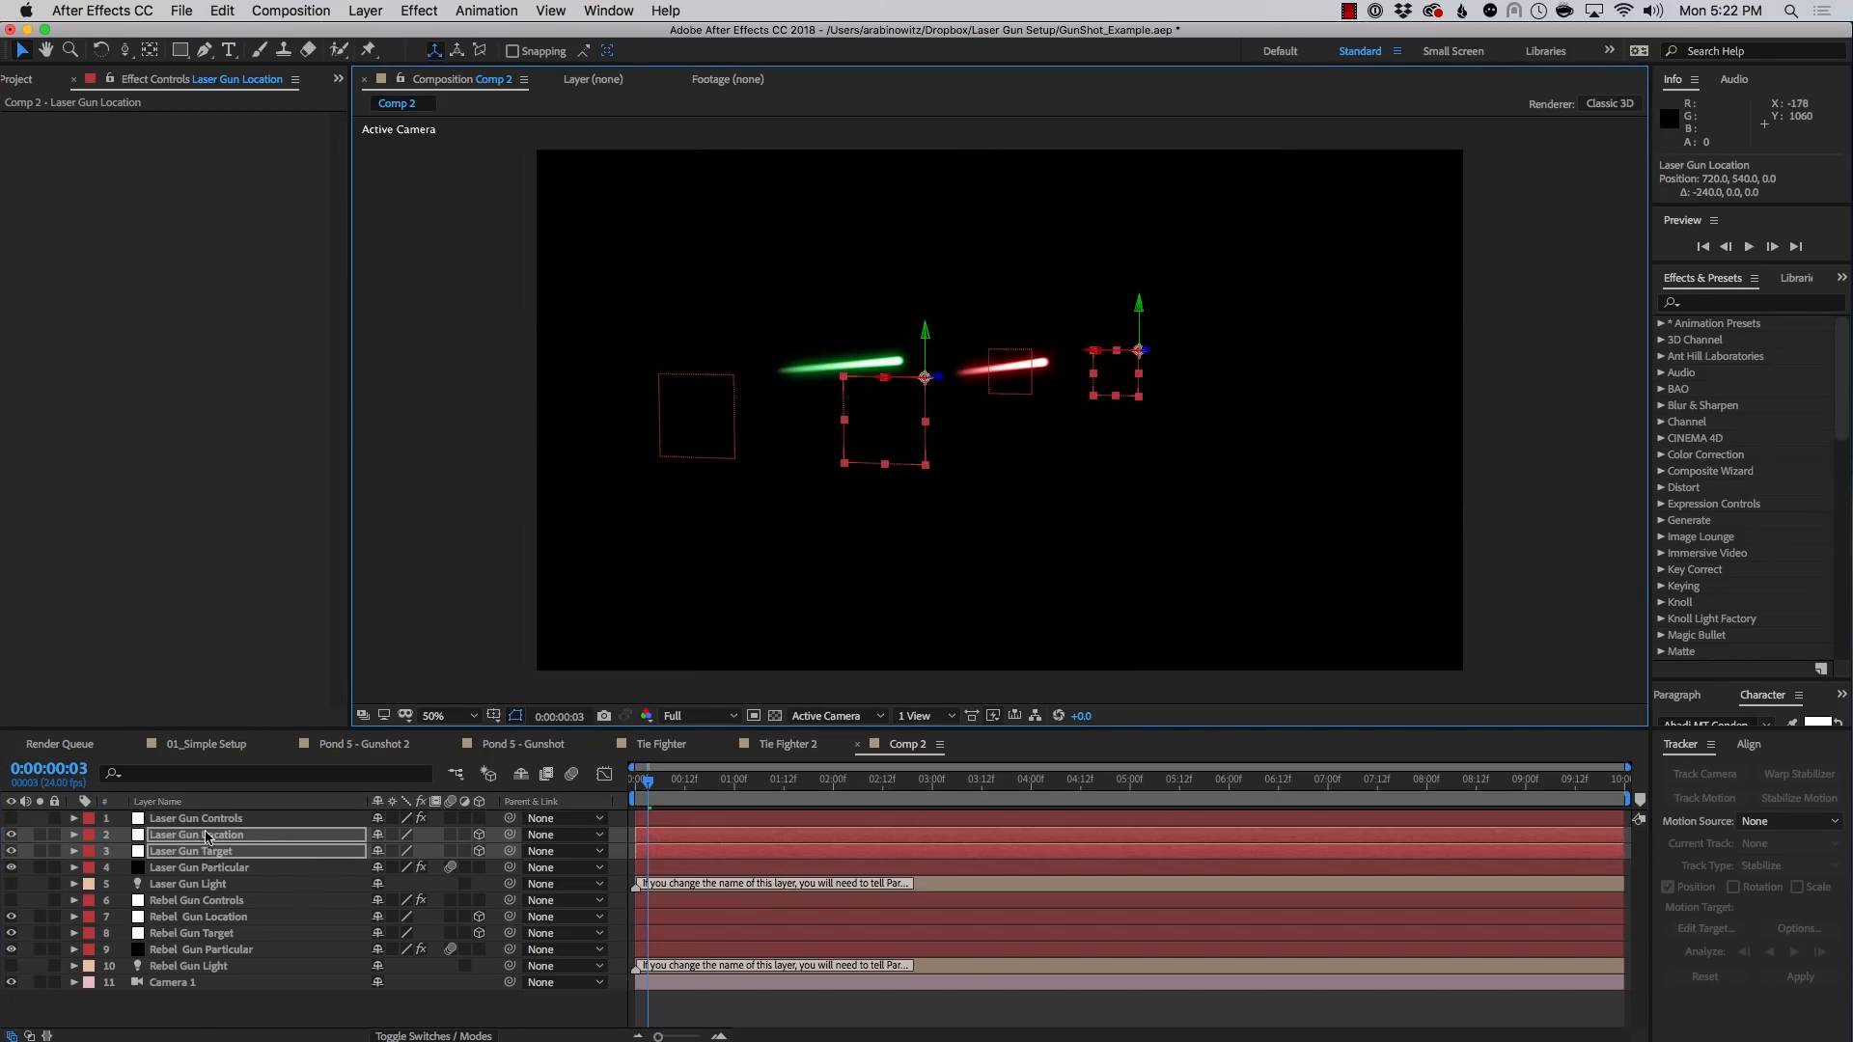
On Laser Gun Controls, enable Old School Color and Old School Shape, and set the Beam Length to 2
left_click(209, 819)
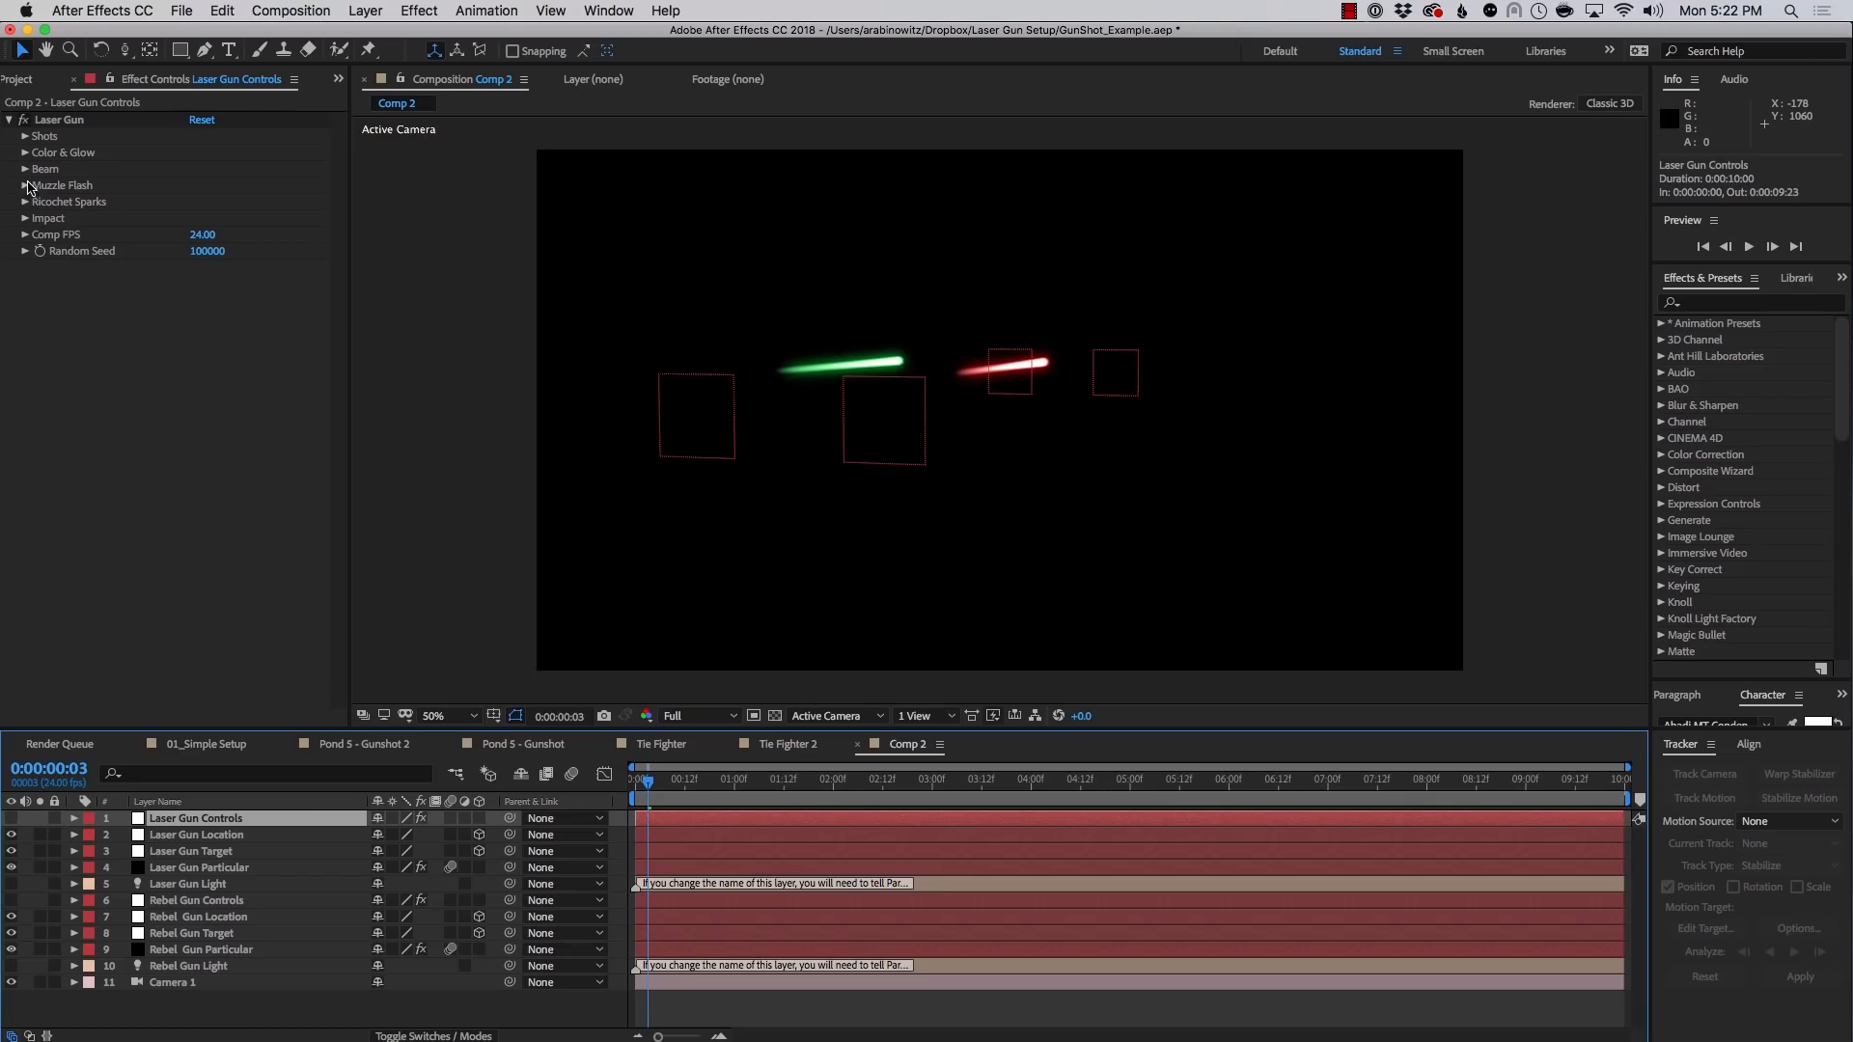
left_click(25, 153)
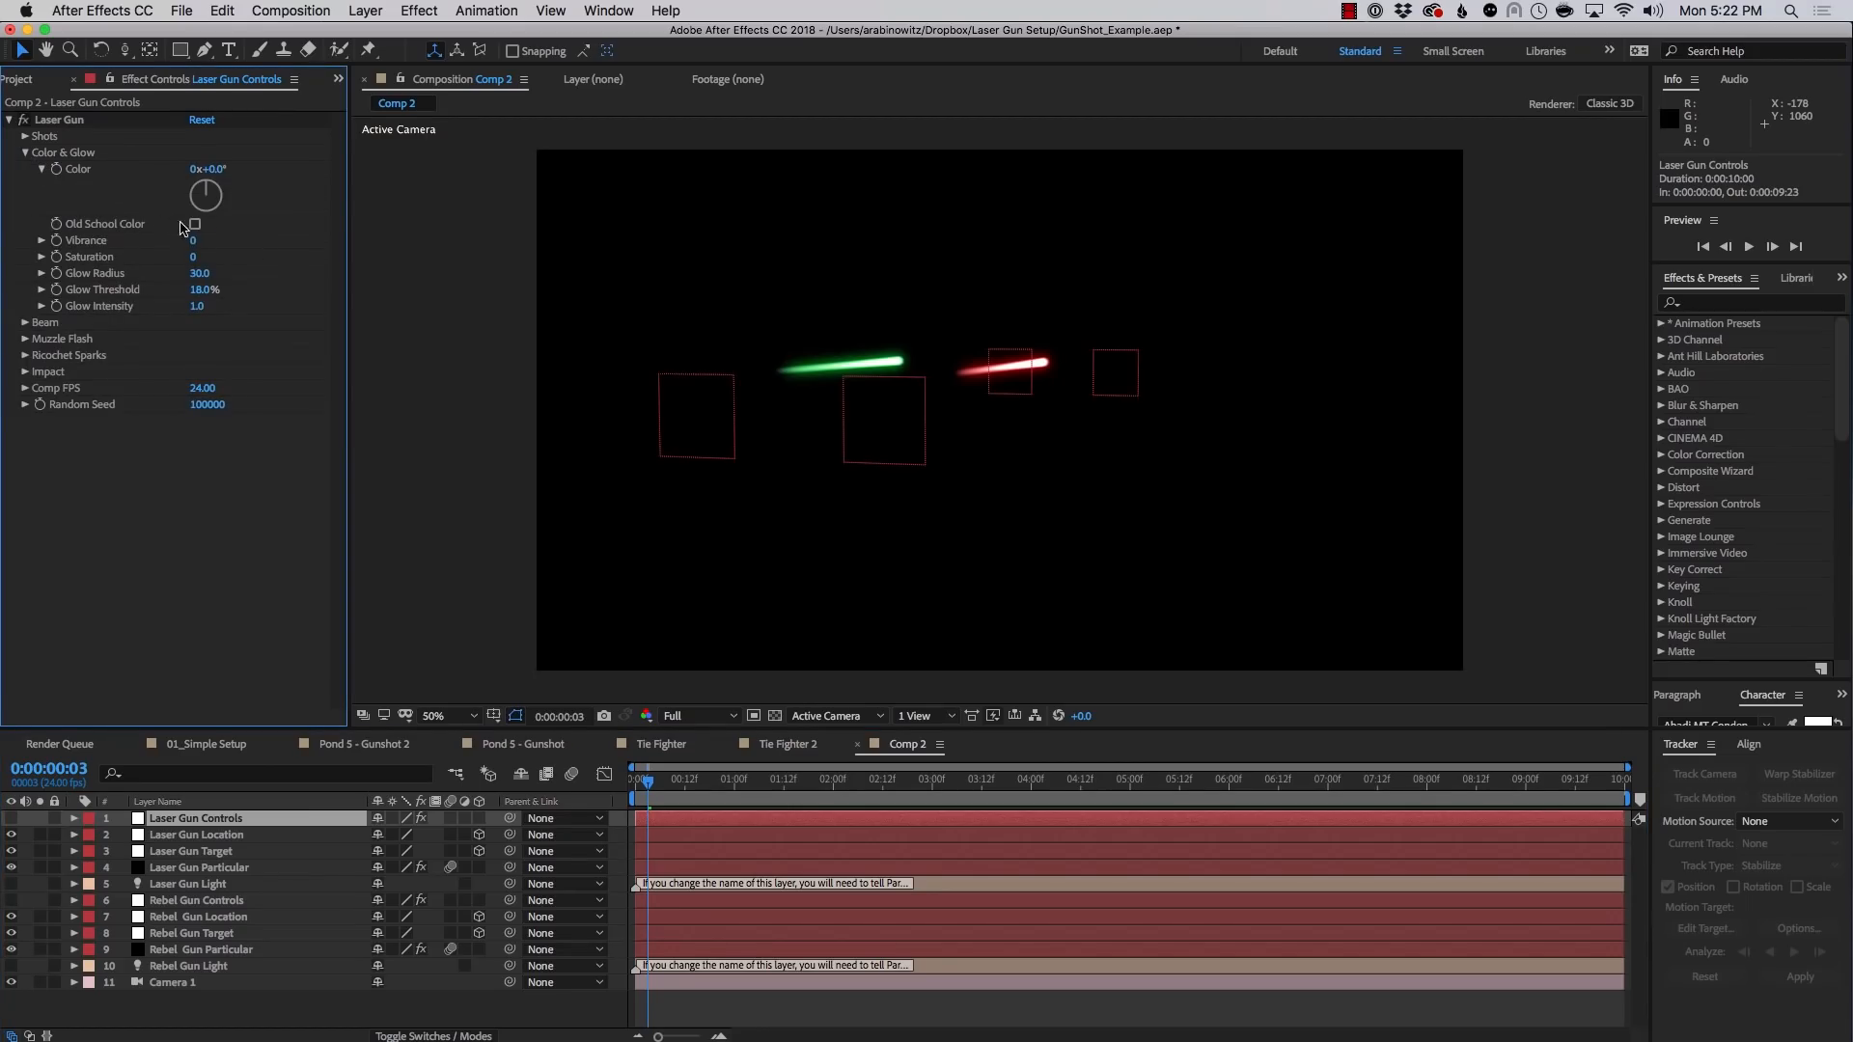
left_click(195, 225)
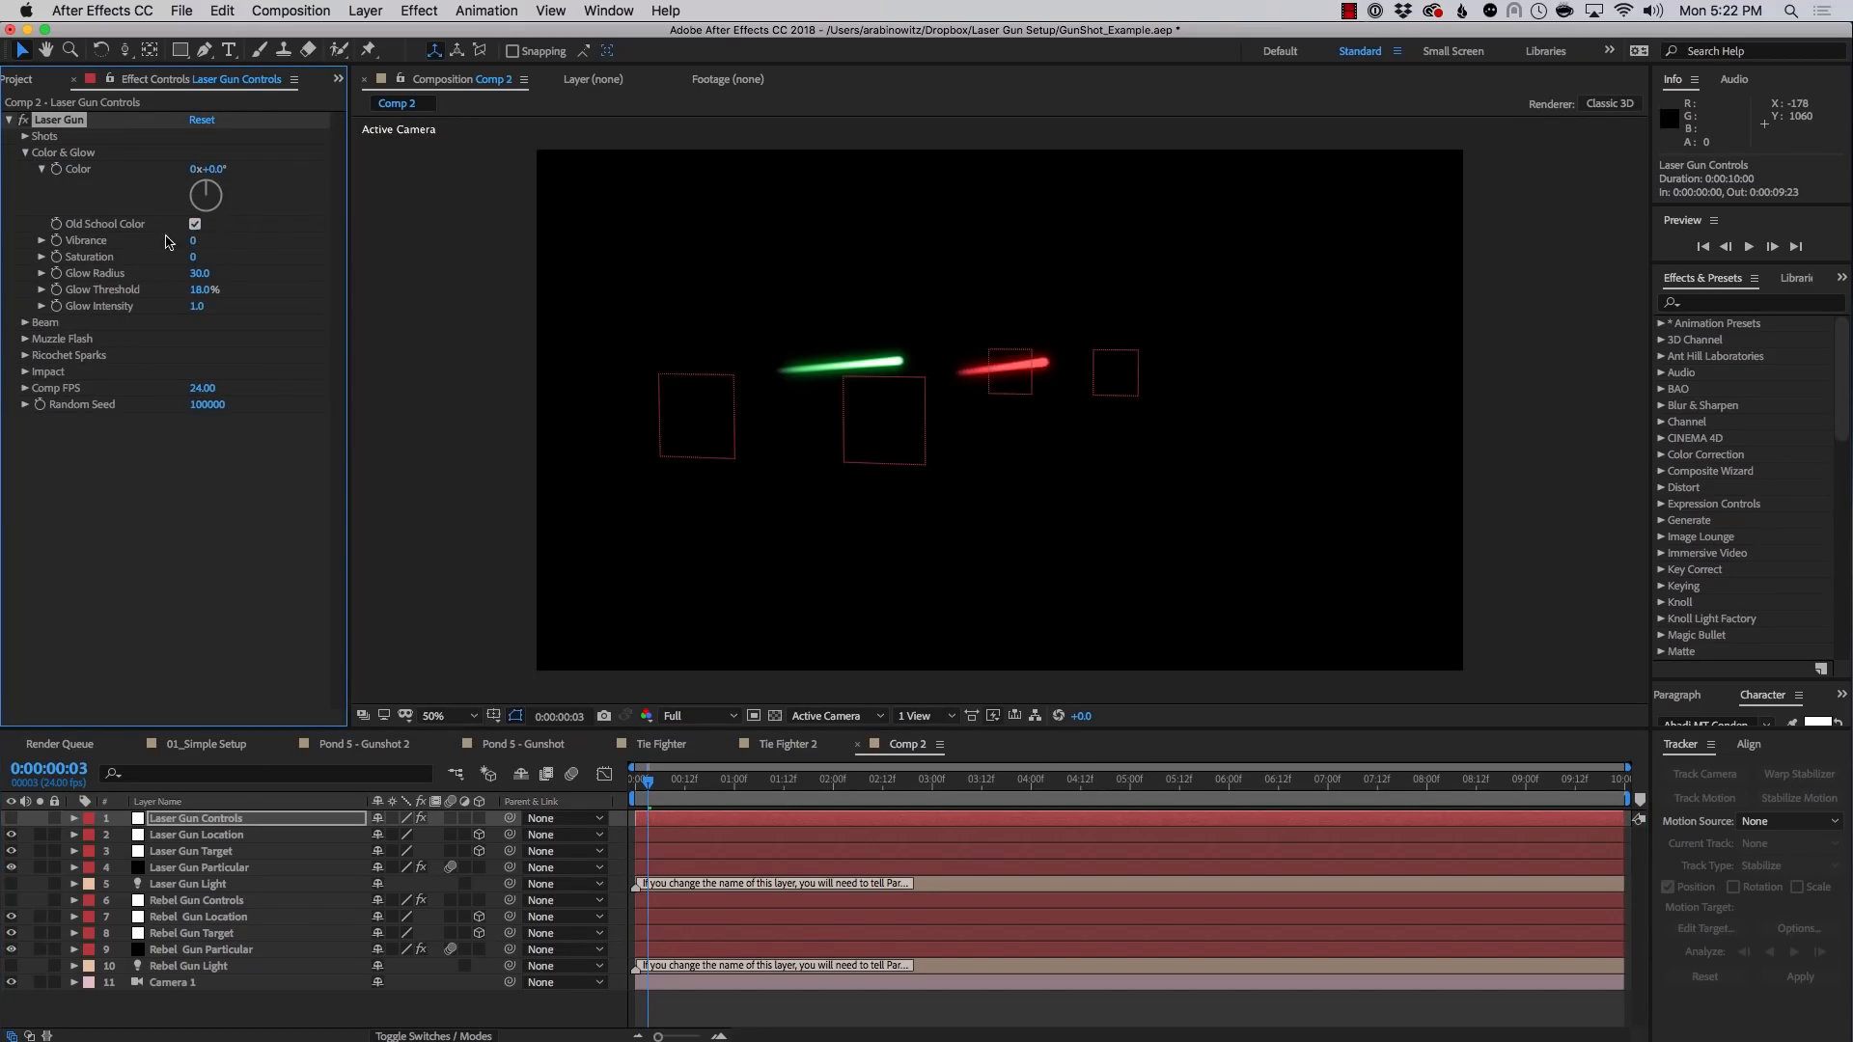
left_click(25, 322)
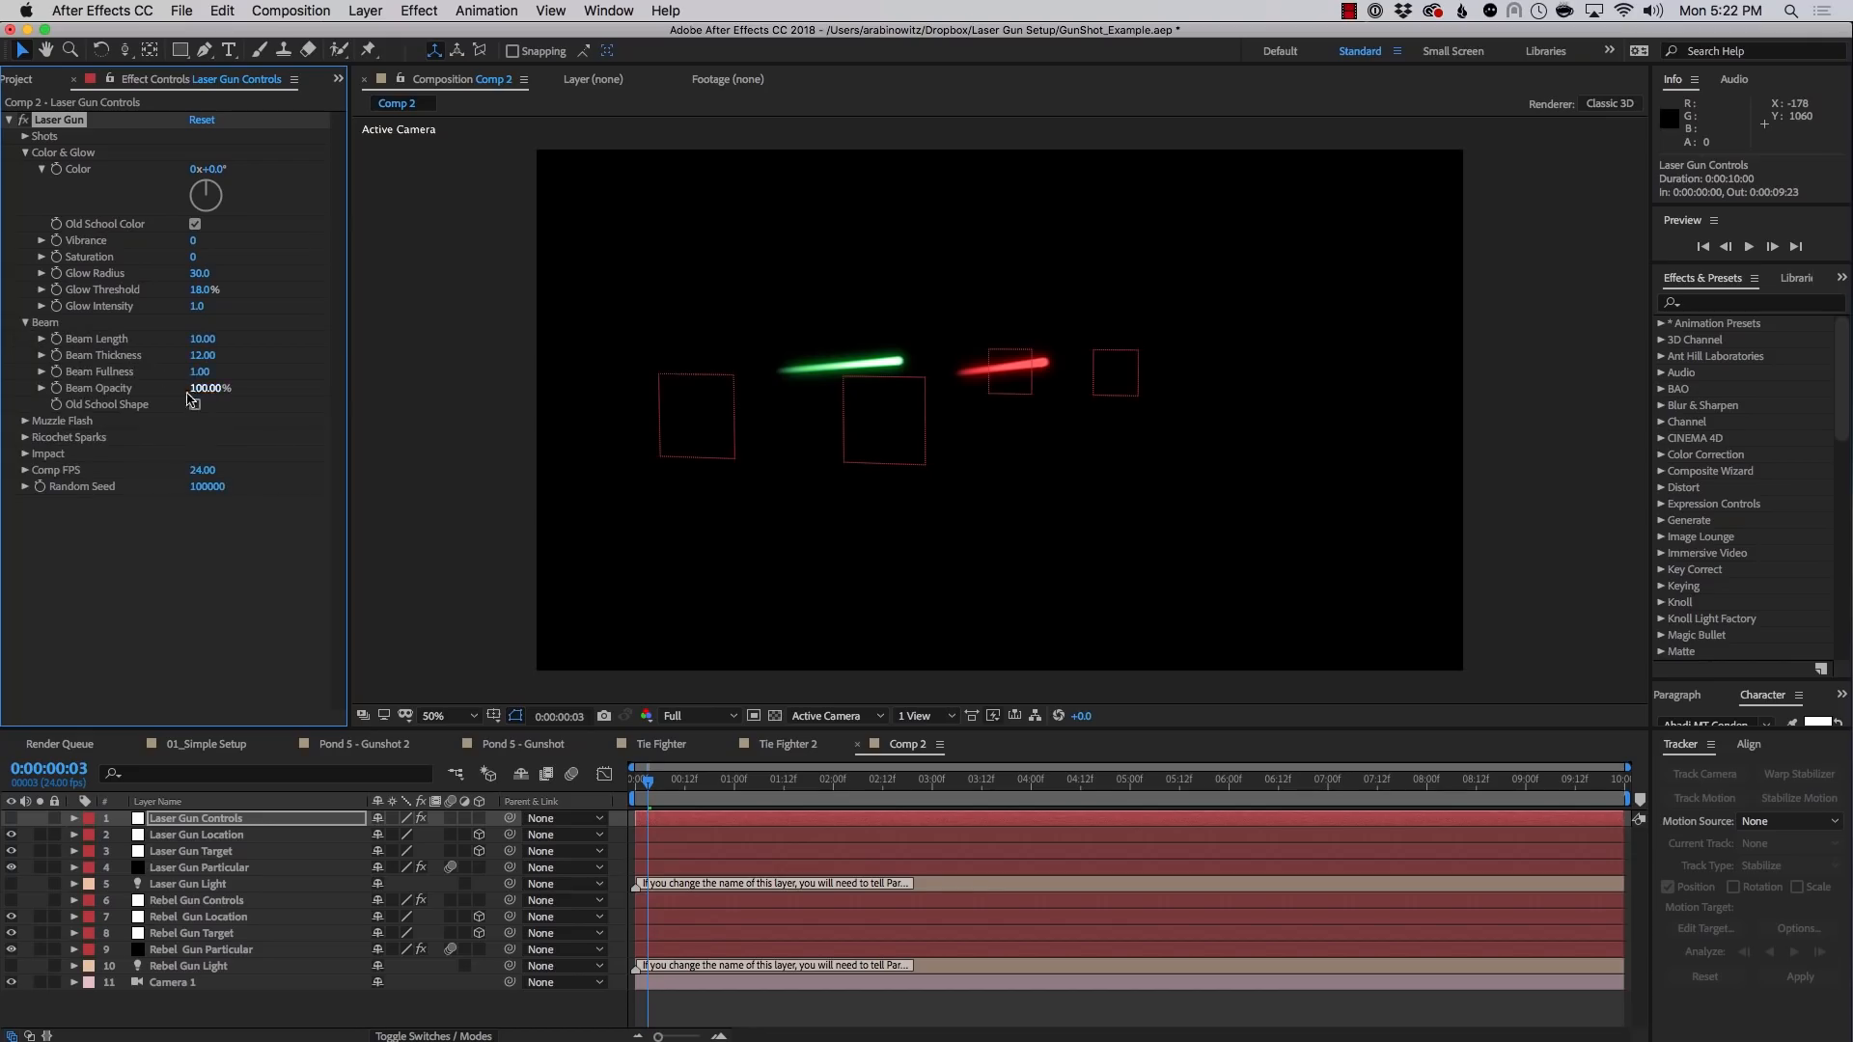
left_click(195, 405)
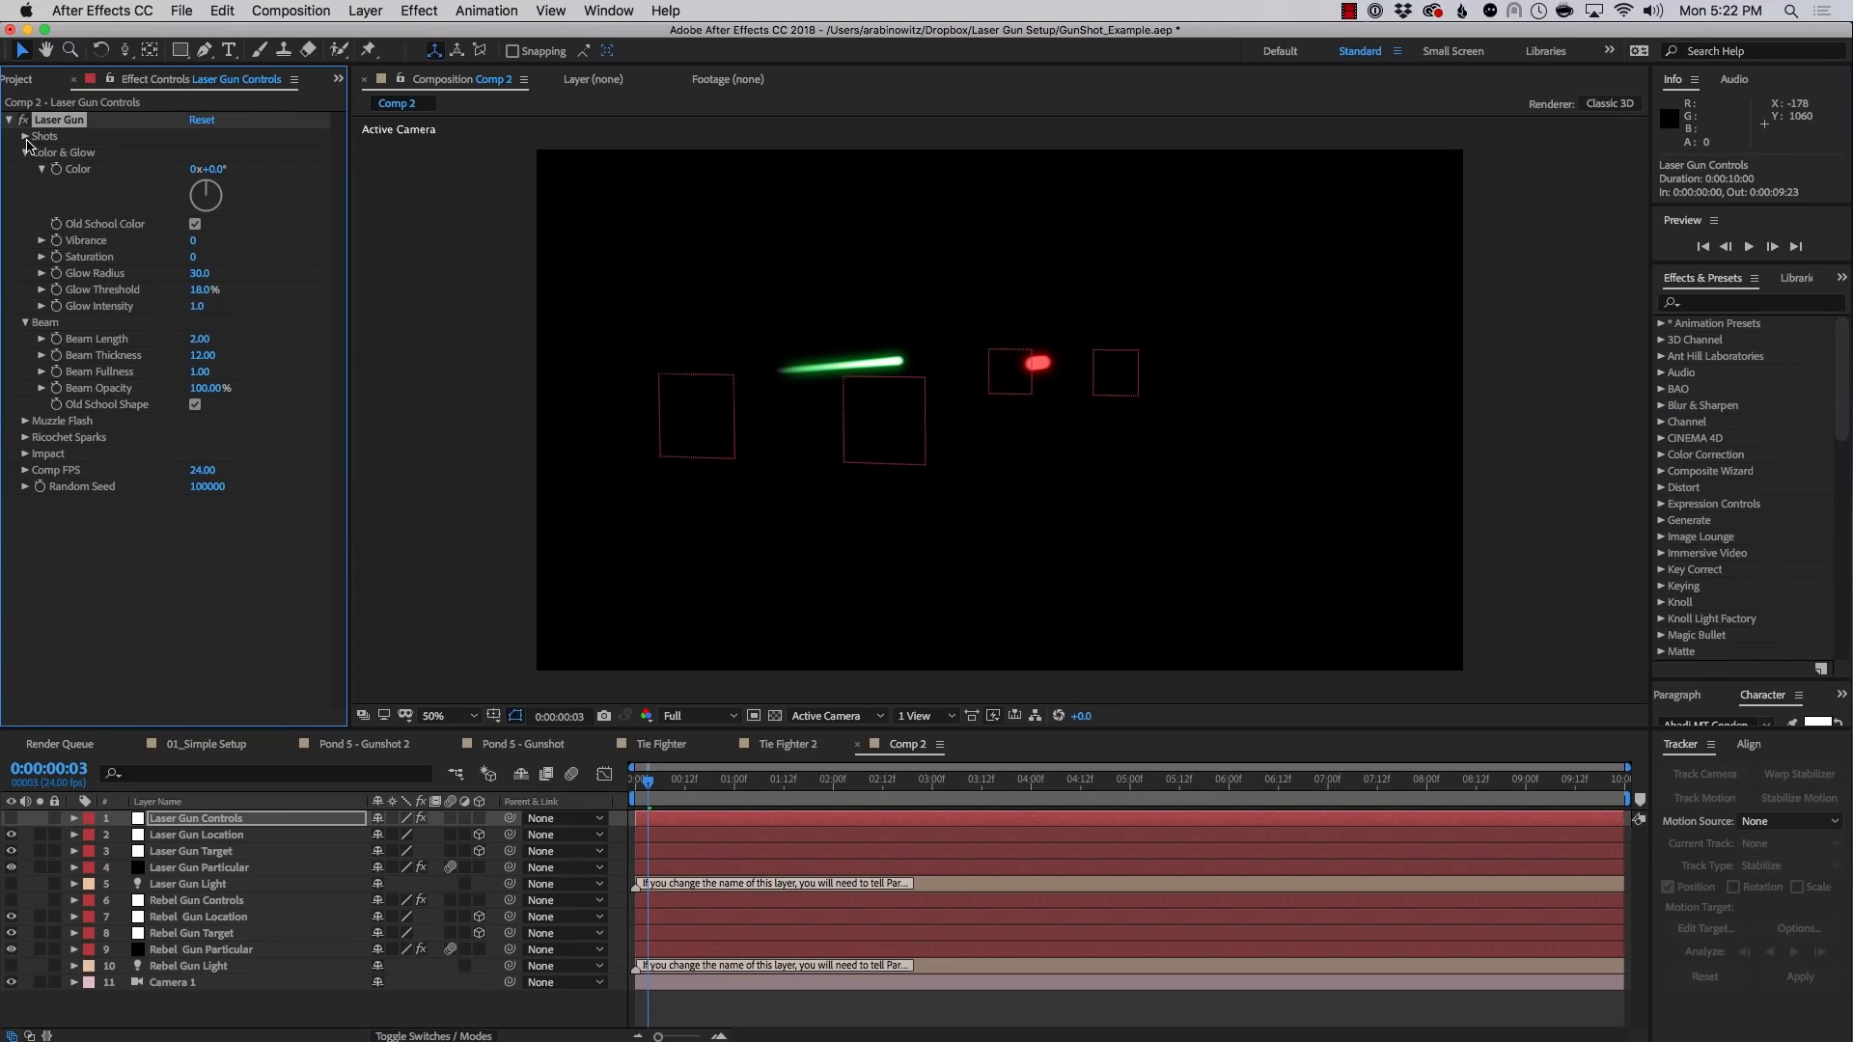
Set the Laser Gun shot Velocity to 8600 and preview both guns firing in Comp 2
left_click(26, 138)
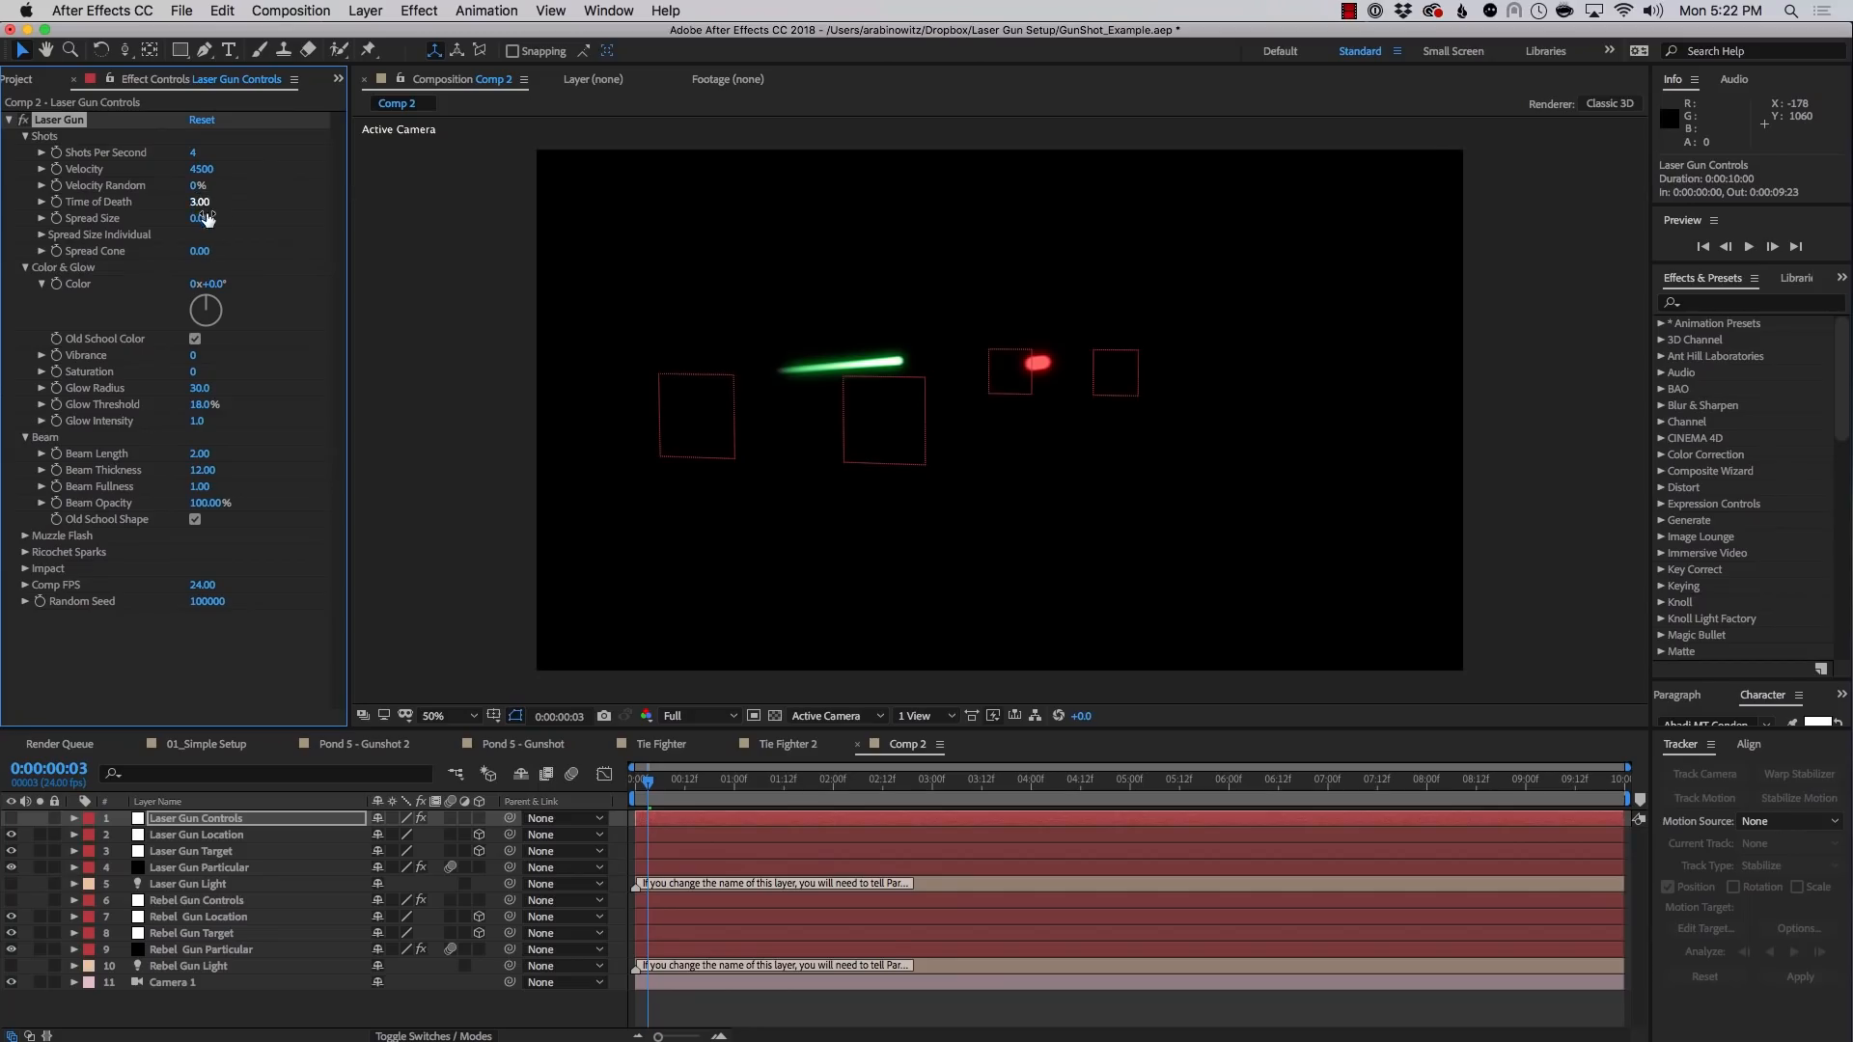
left_click_drag(201, 169, 249, 174)
key("space")
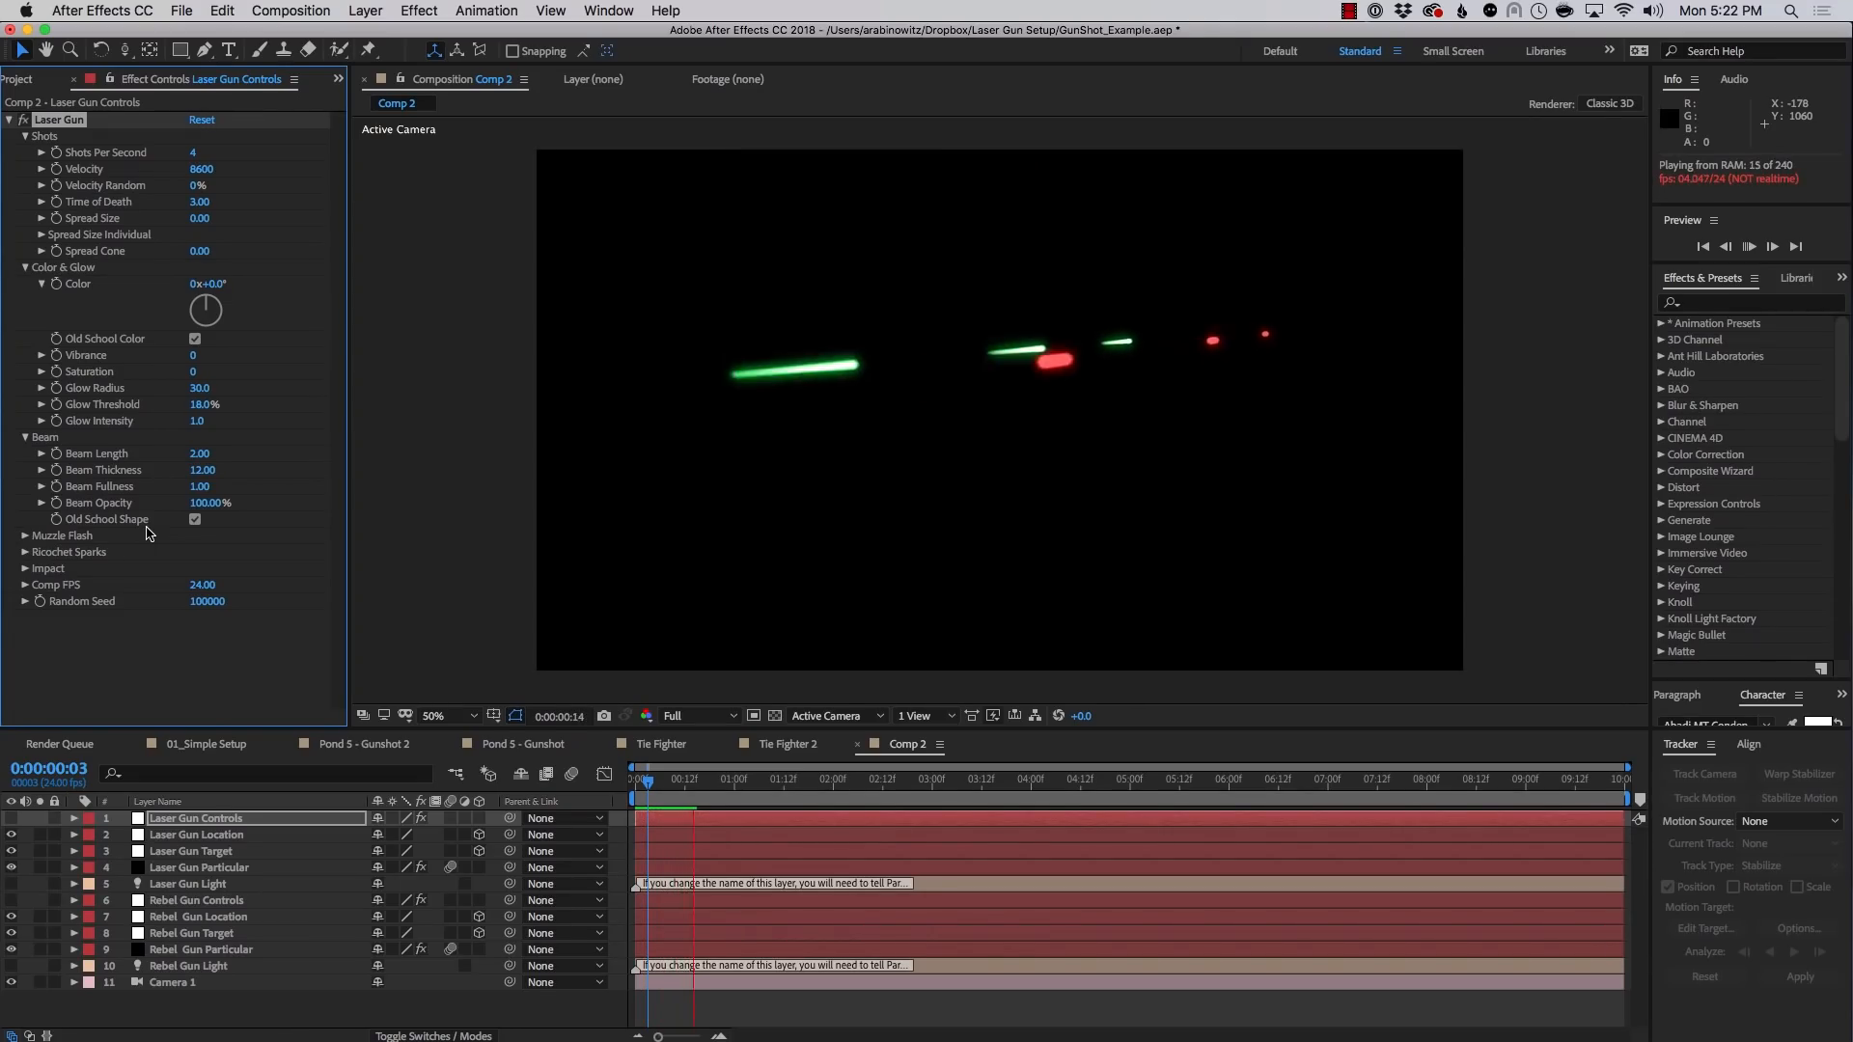
key("space")
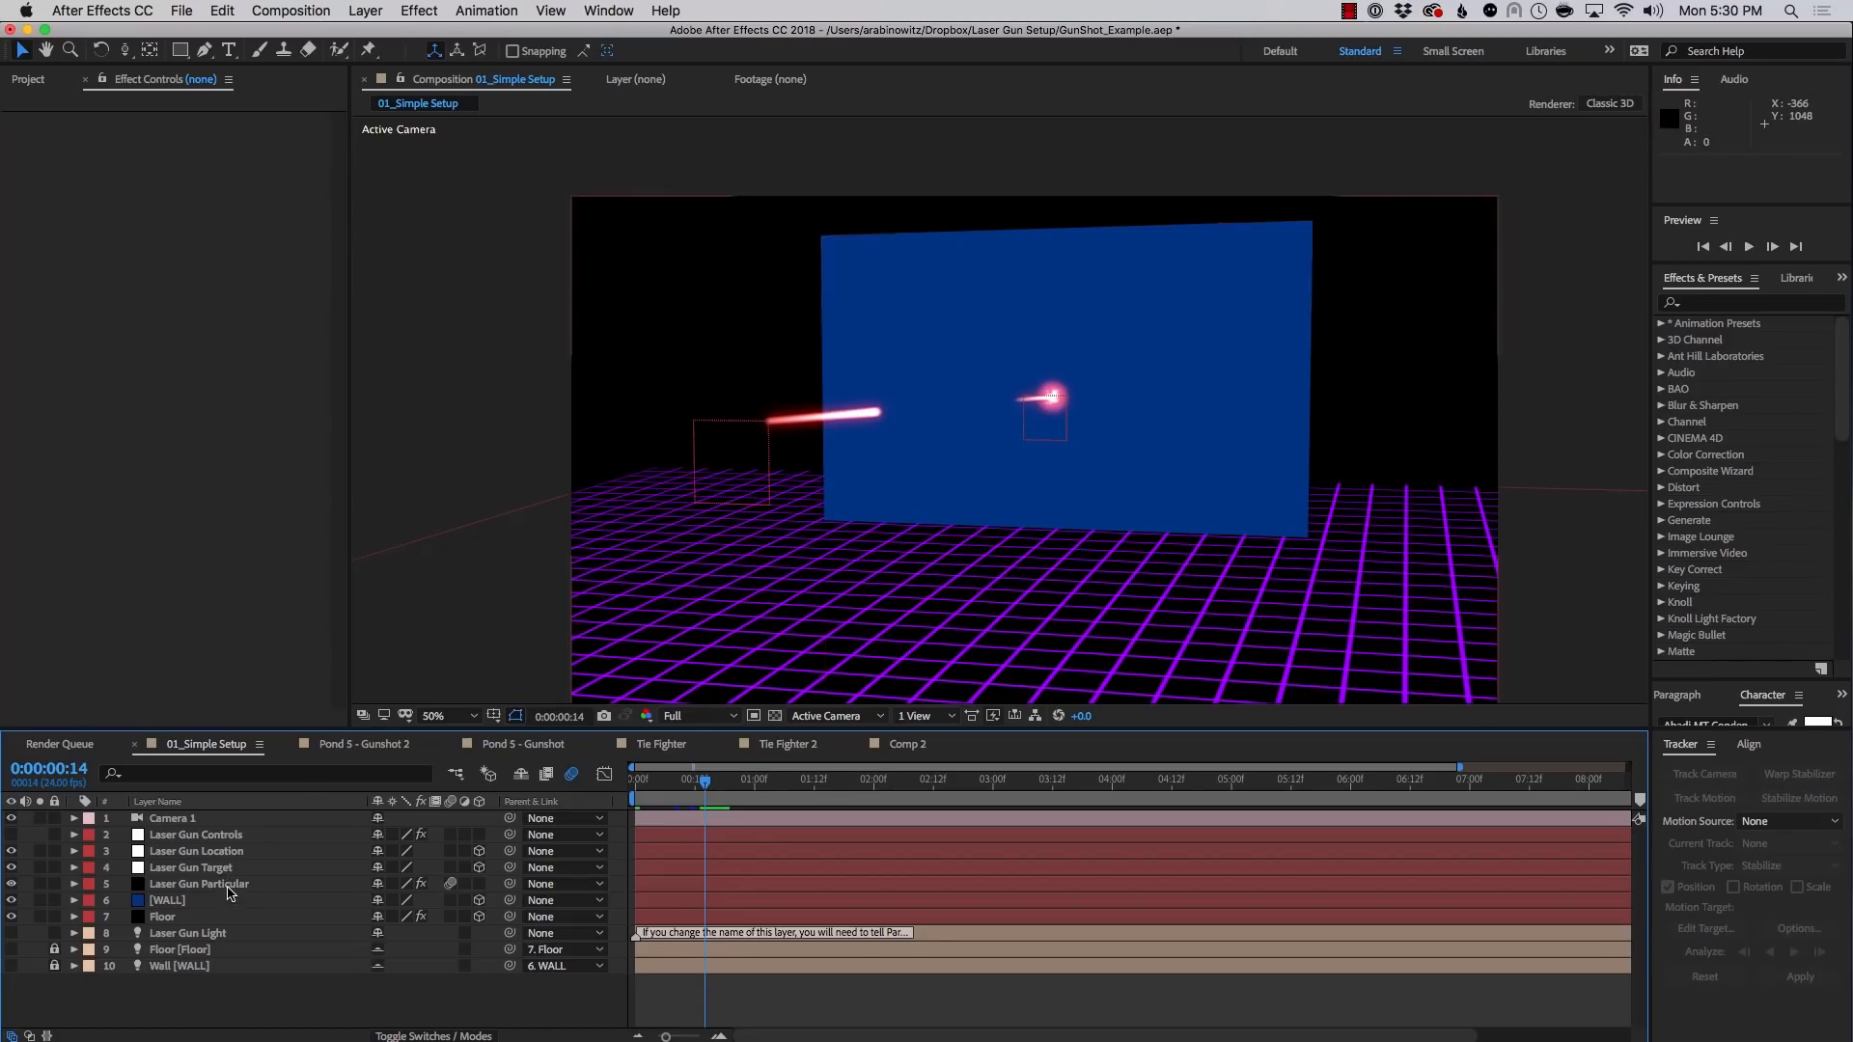
In 01_Simple Setup, duplicate the Laser Gun Particular layer and hide Systems 4 and 5 on the original
left_click(230, 886)
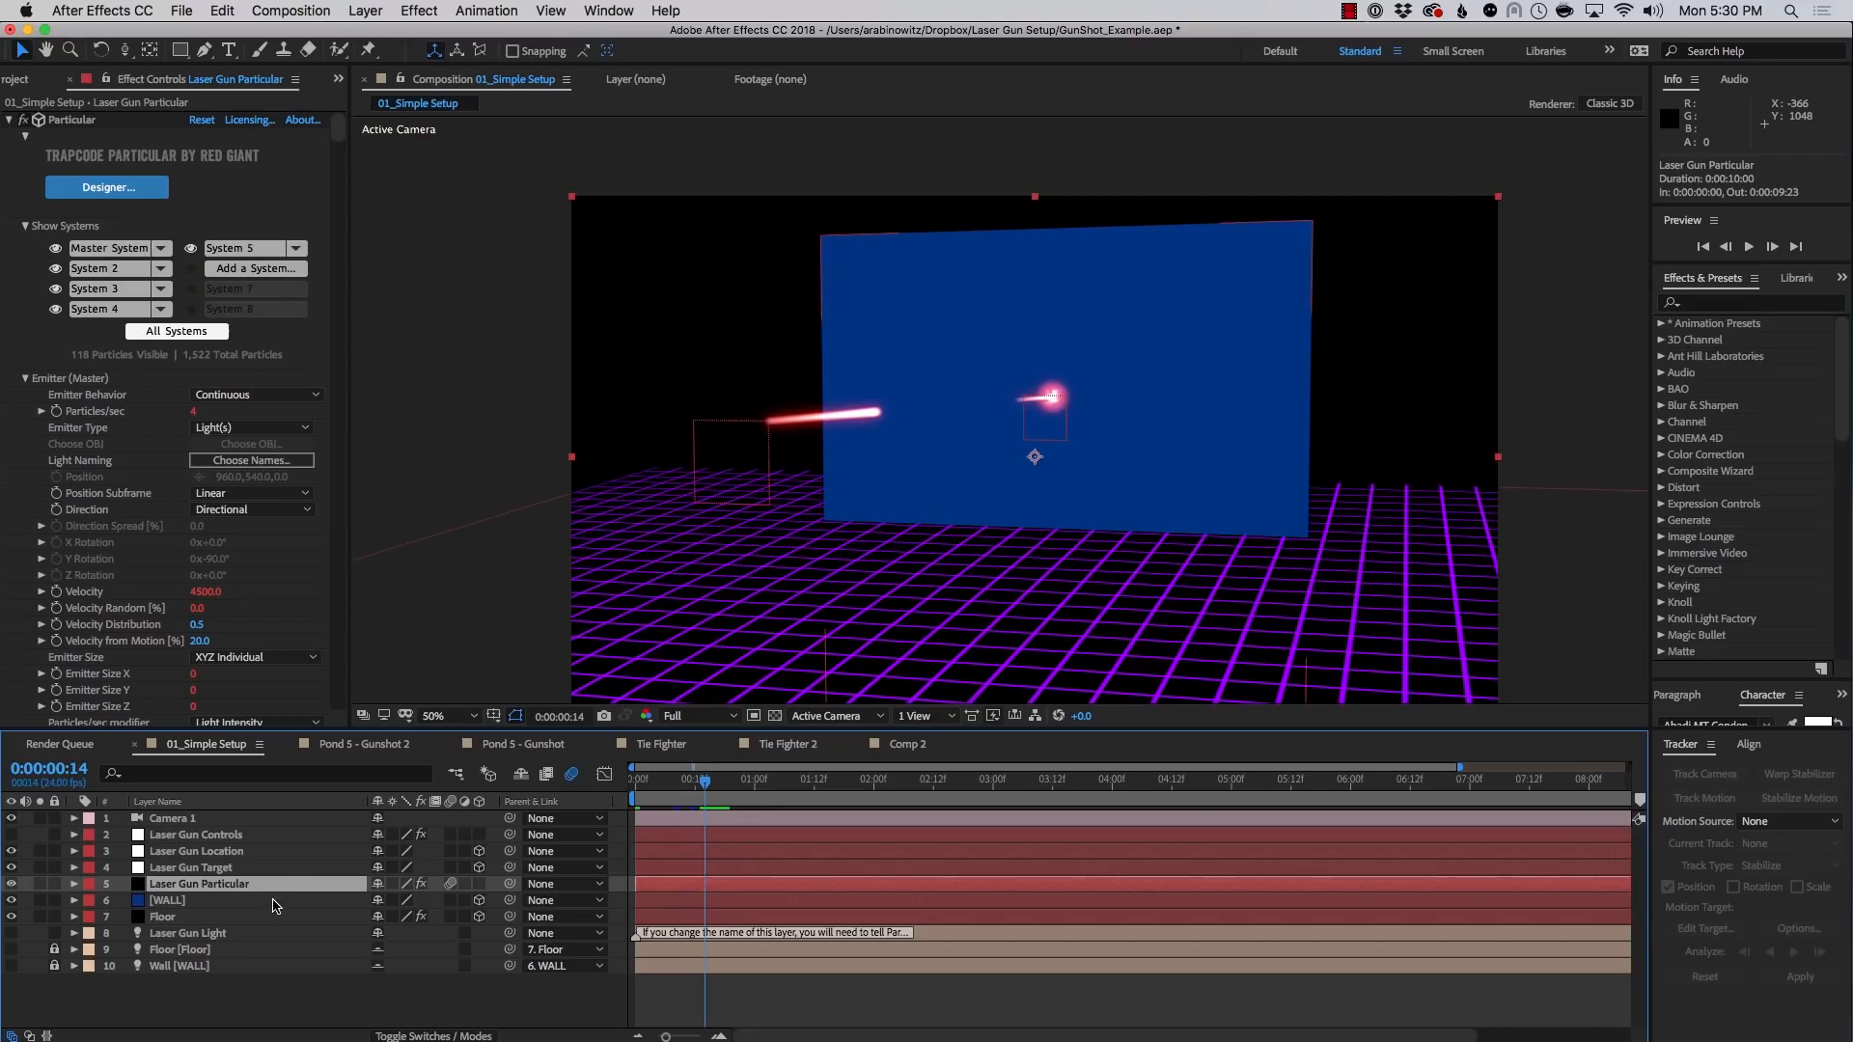
key("super+d")
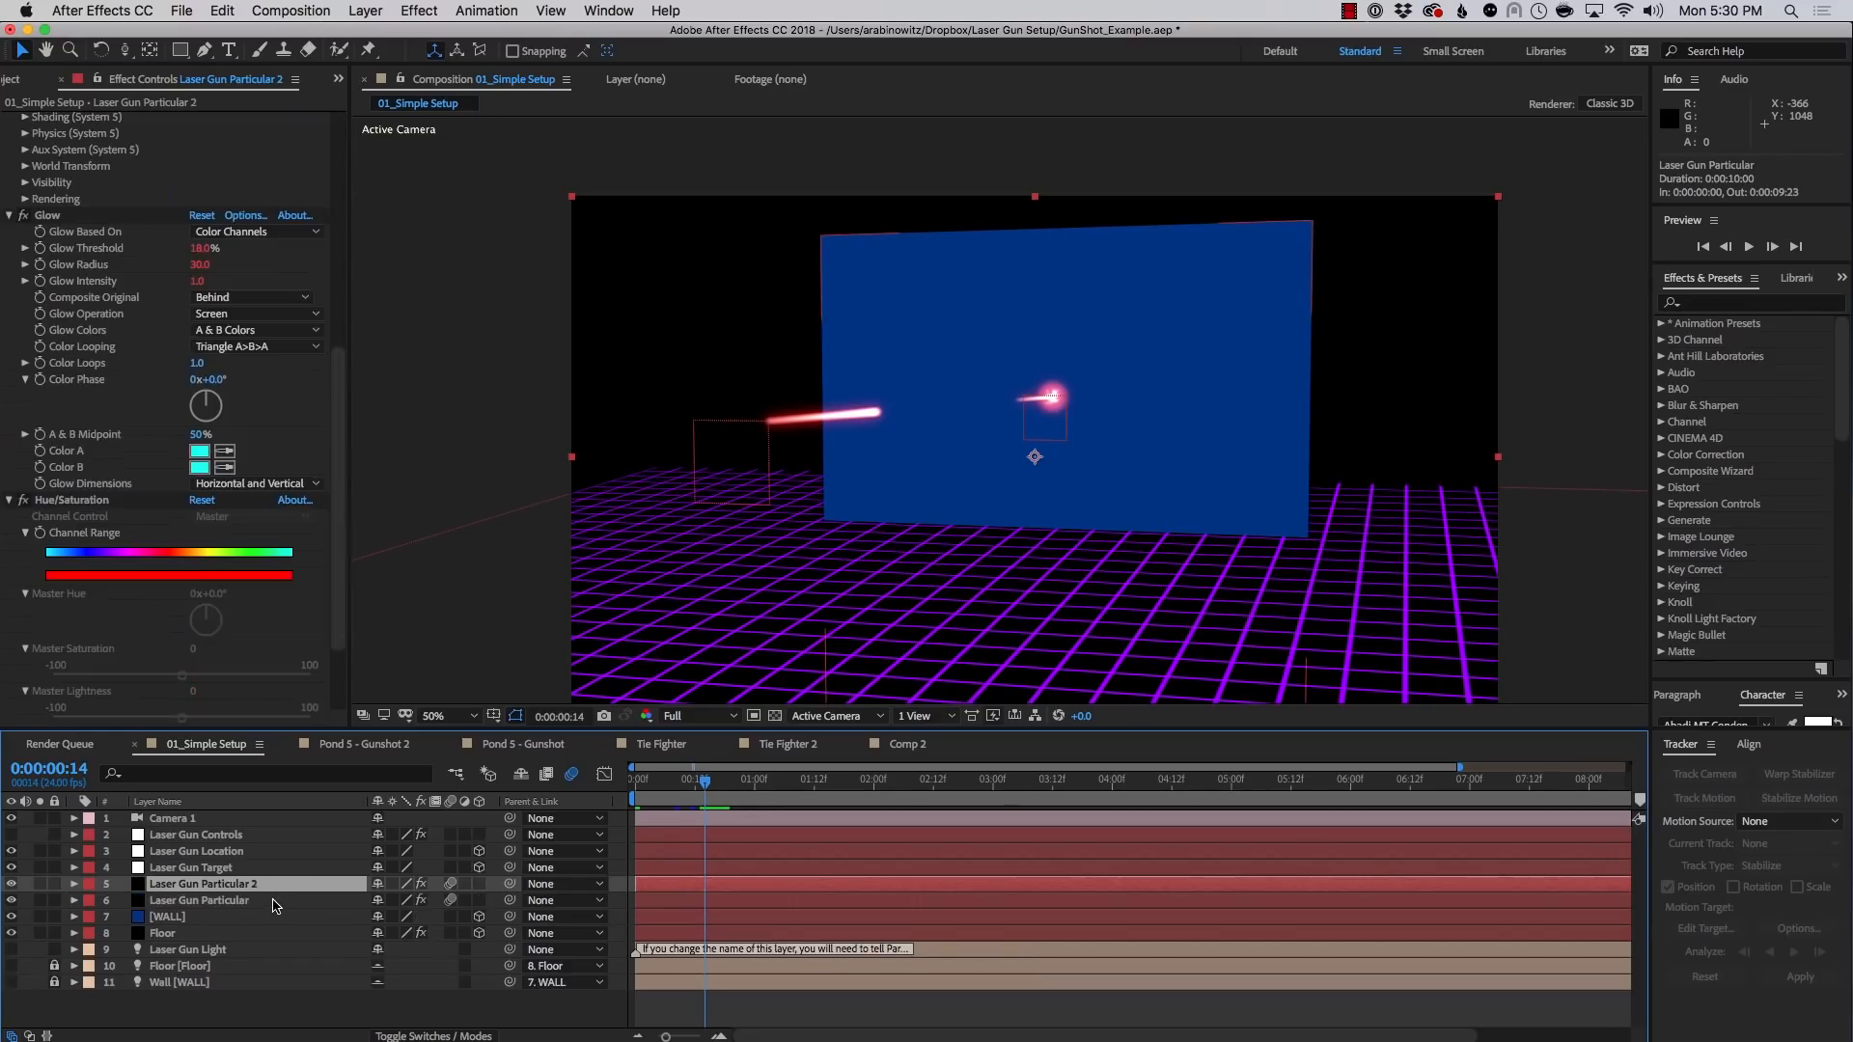
left_click(244, 901)
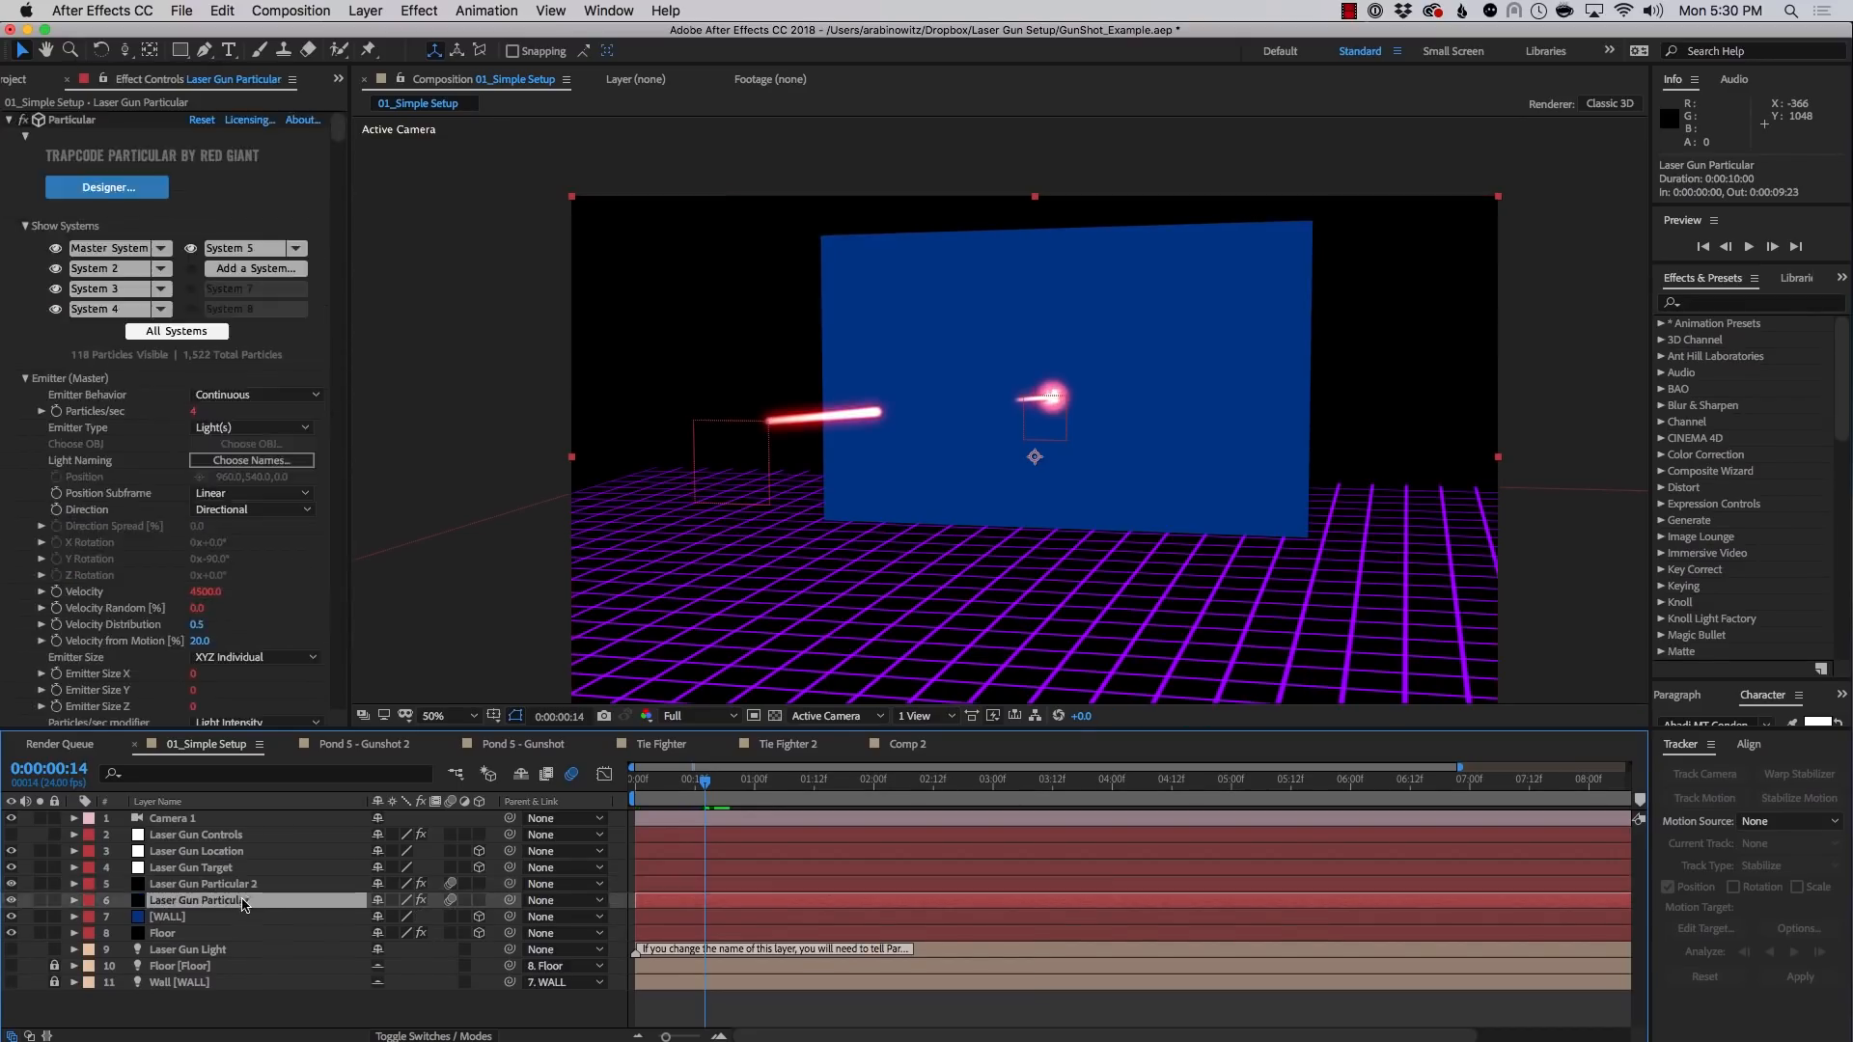
left_click(56, 310)
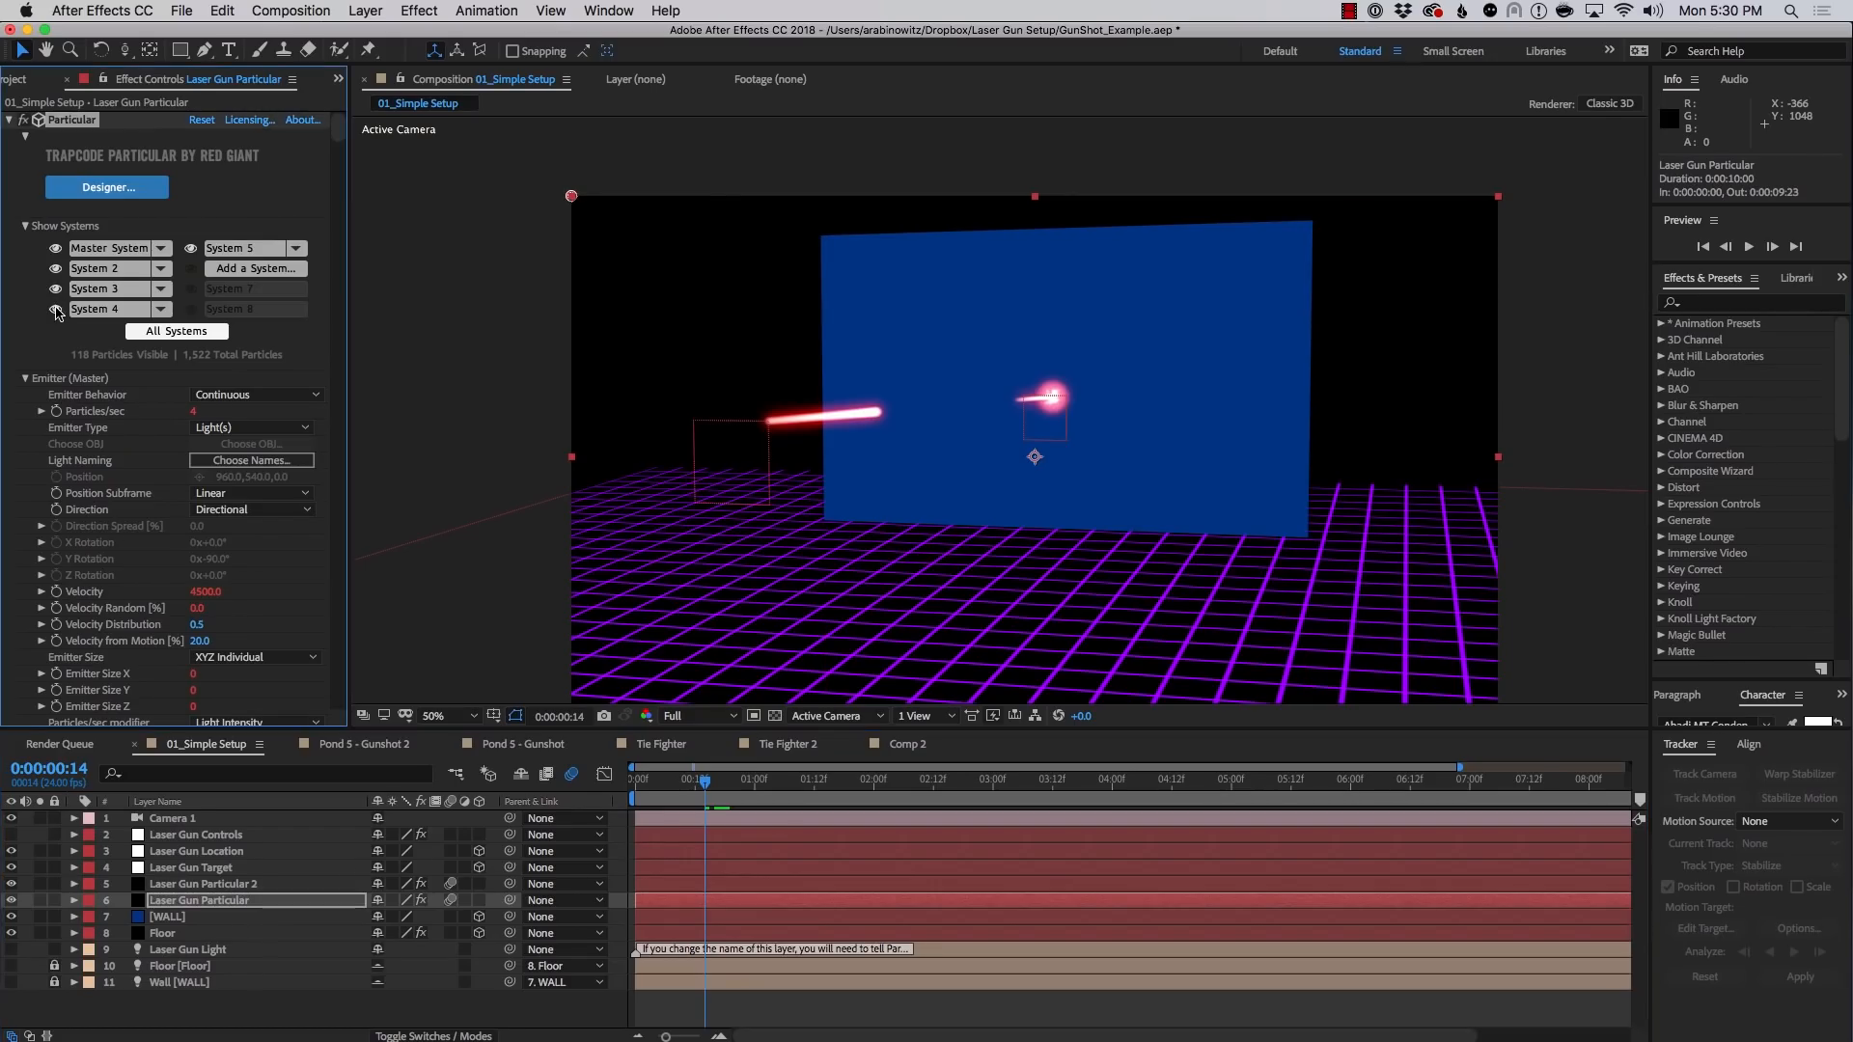
left_click(190, 249)
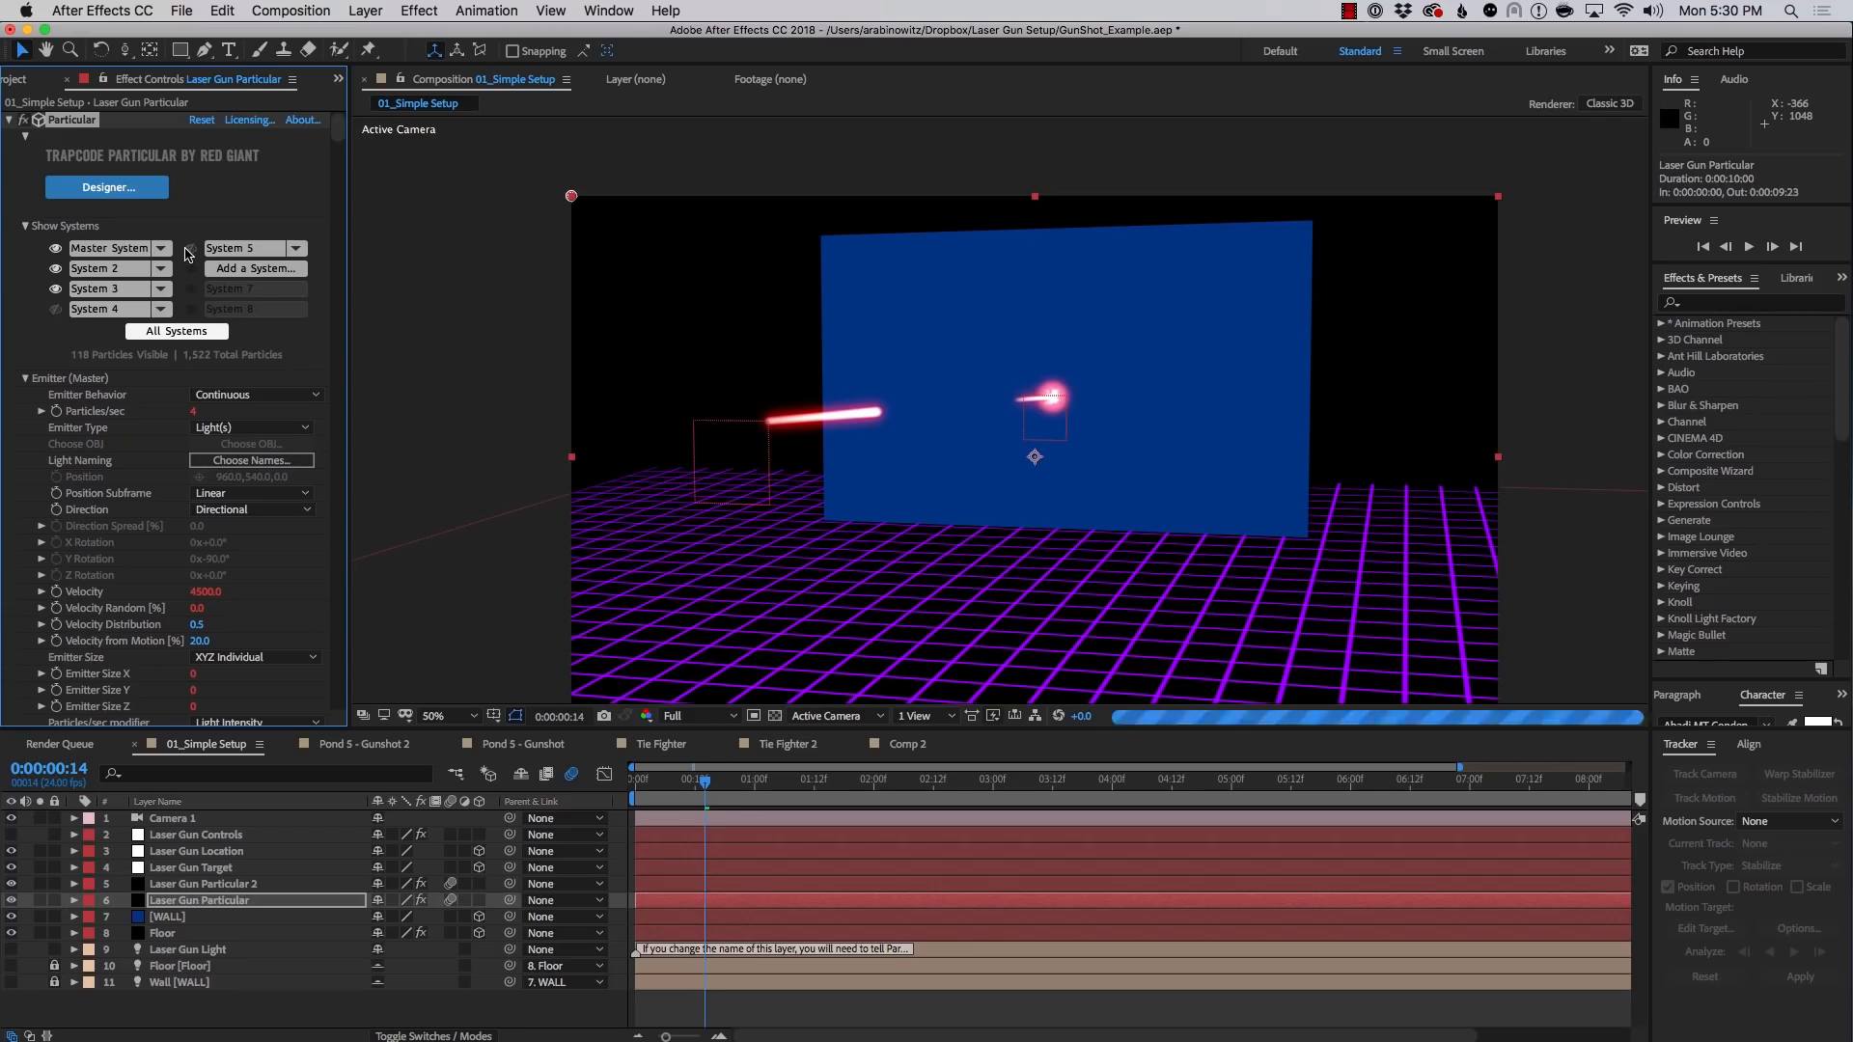
On Laser Gun Particular 2, hide the Master System, System 2 and System 3, and check the layer briefly in solo
left_click(197, 885)
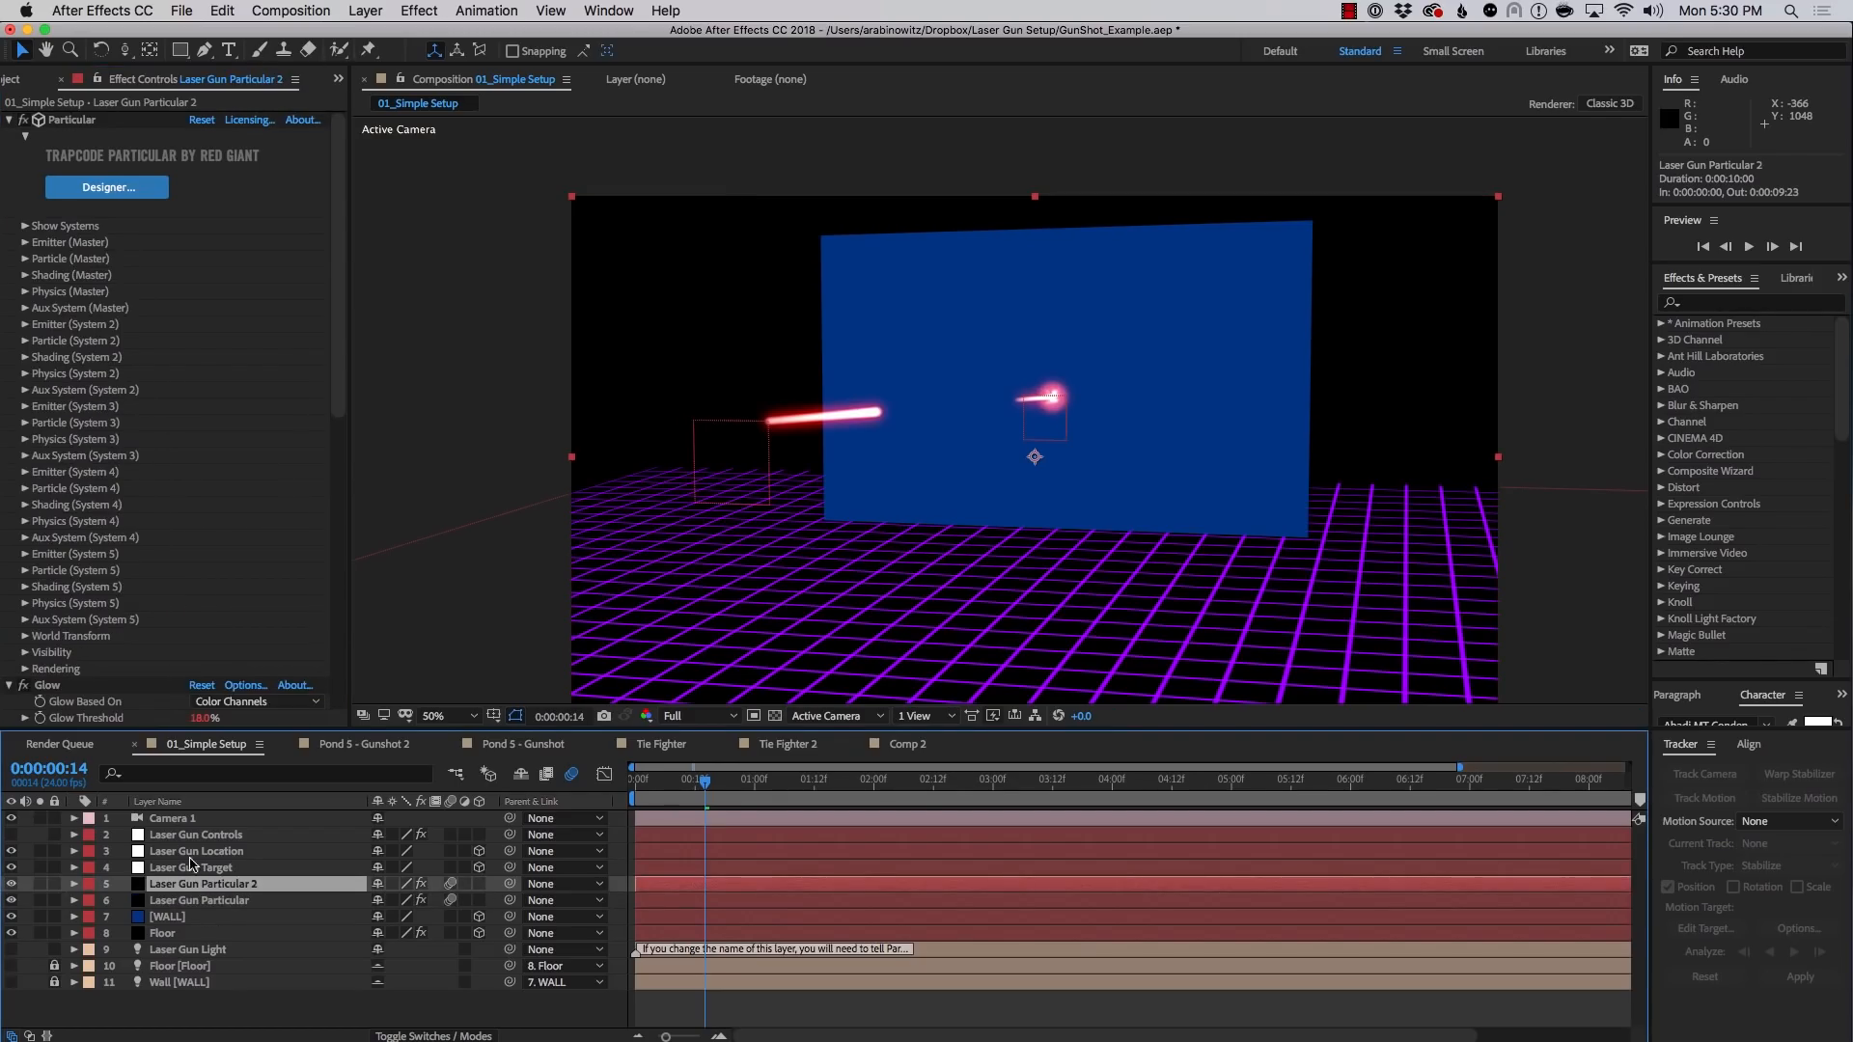
left_click(28, 228)
left_click(58, 269)
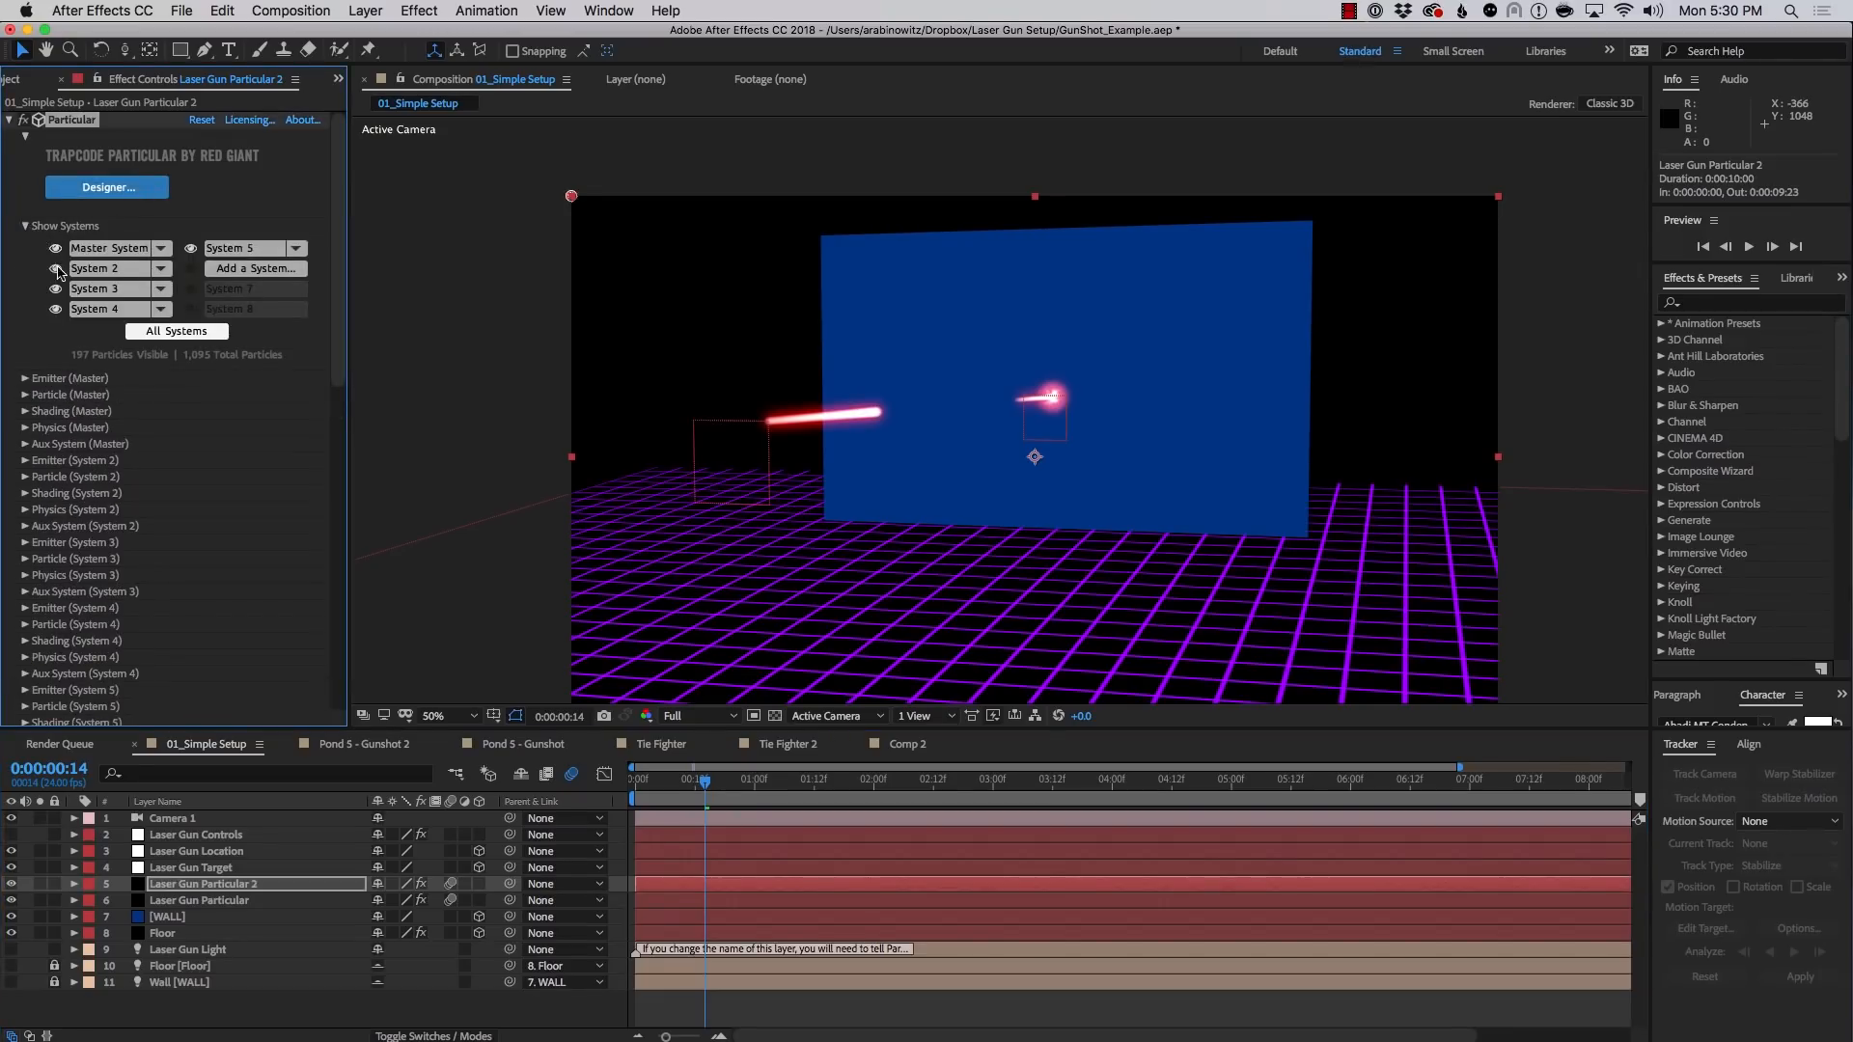
left_click(56, 270)
left_click(56, 289)
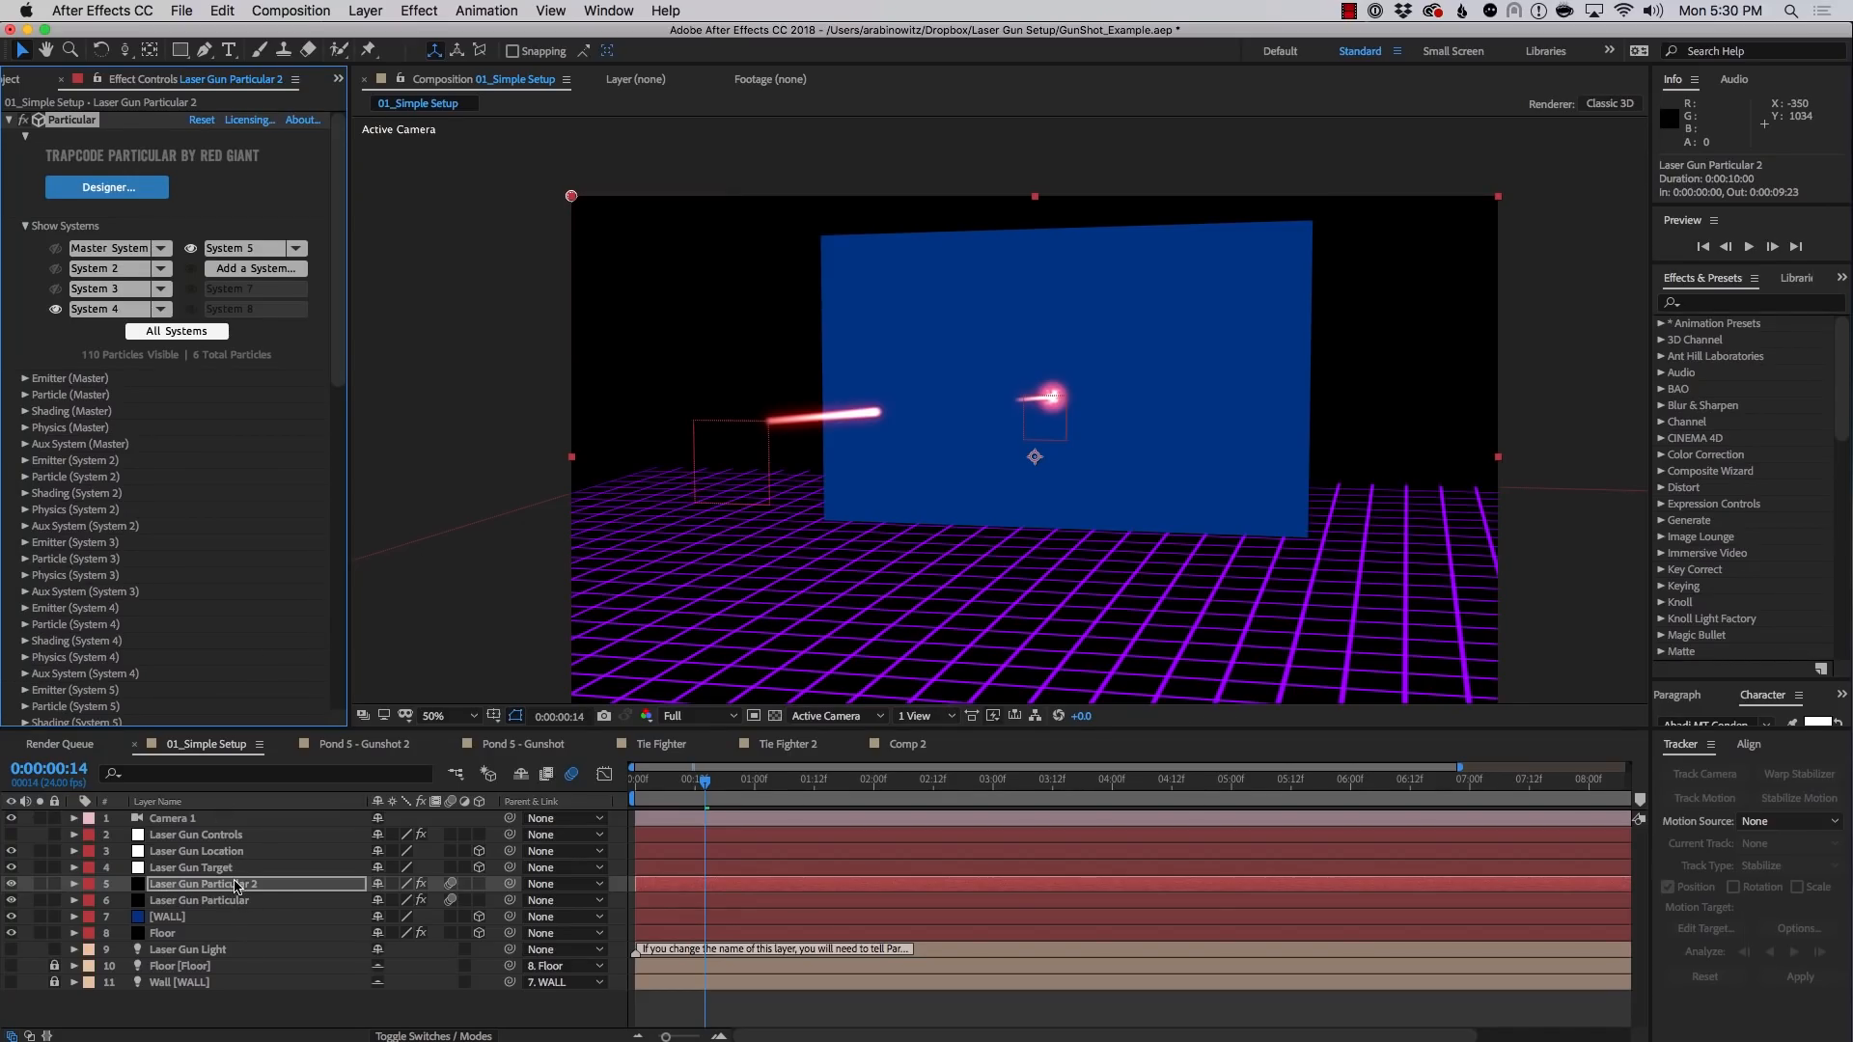
left_click(41, 885)
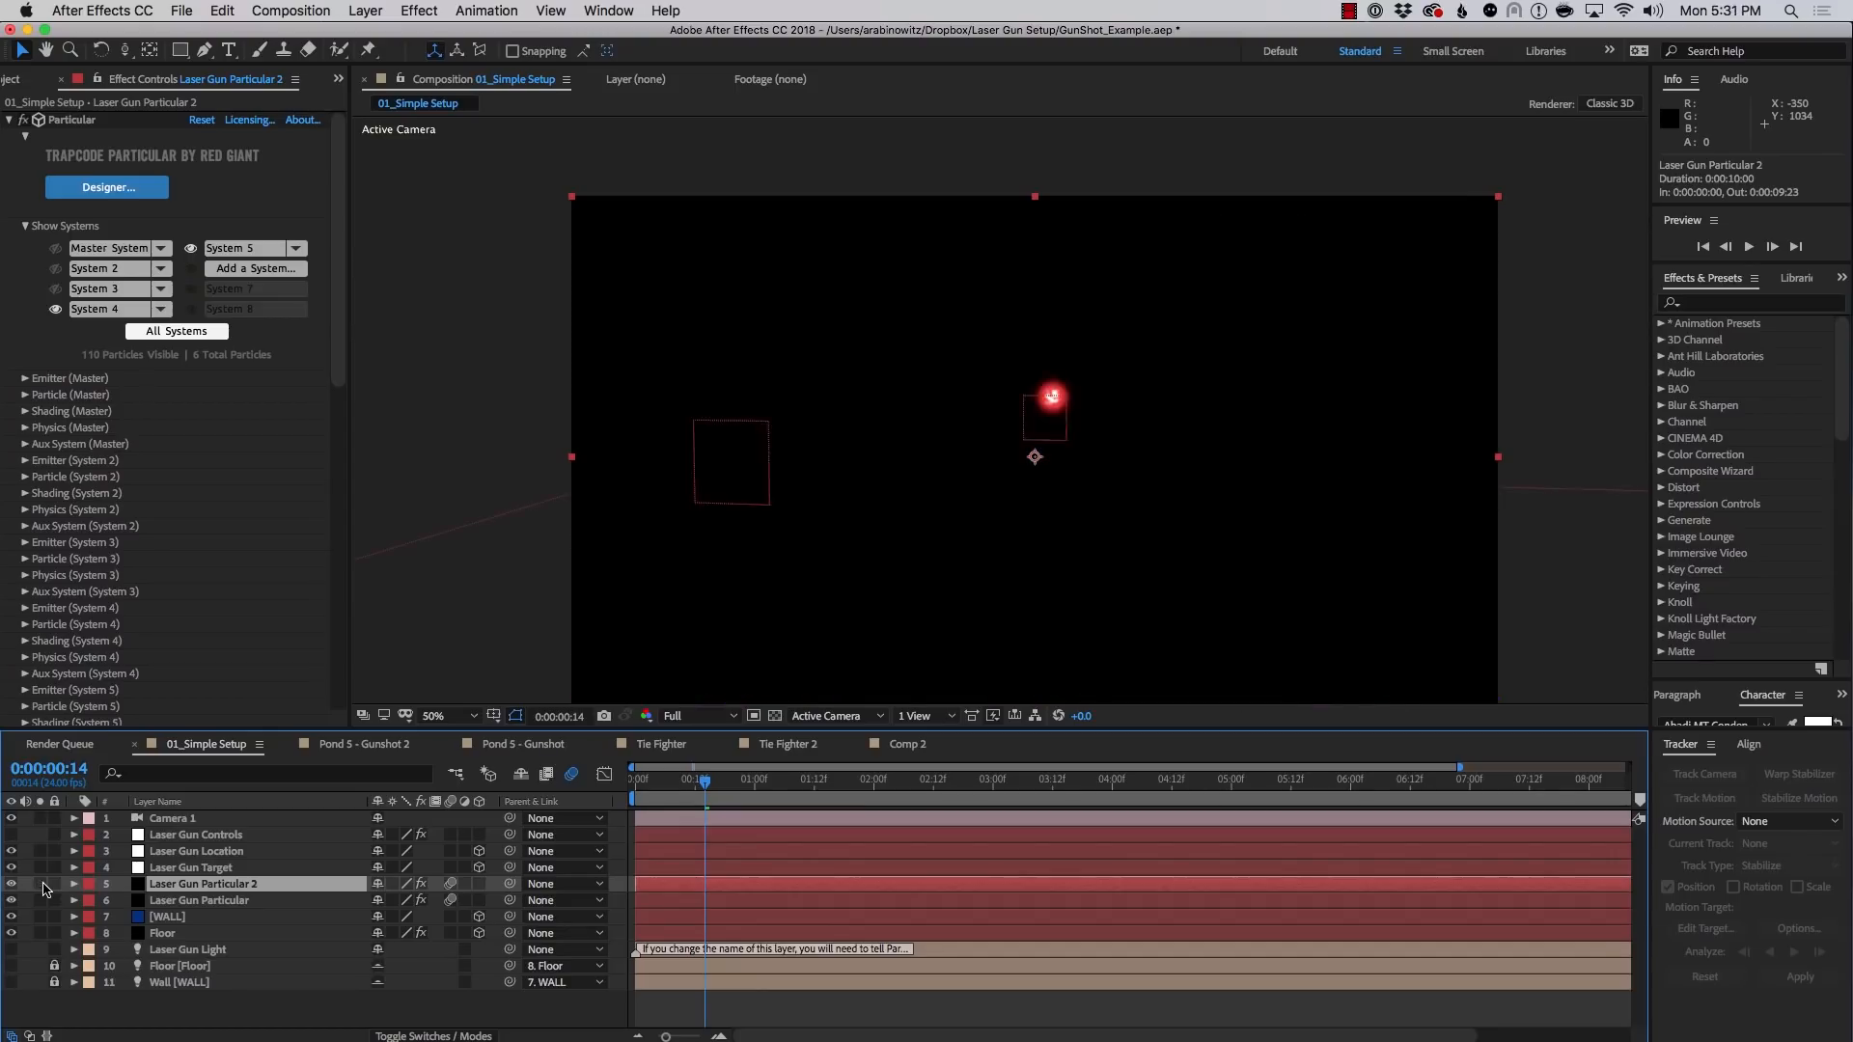
left_click(42, 885)
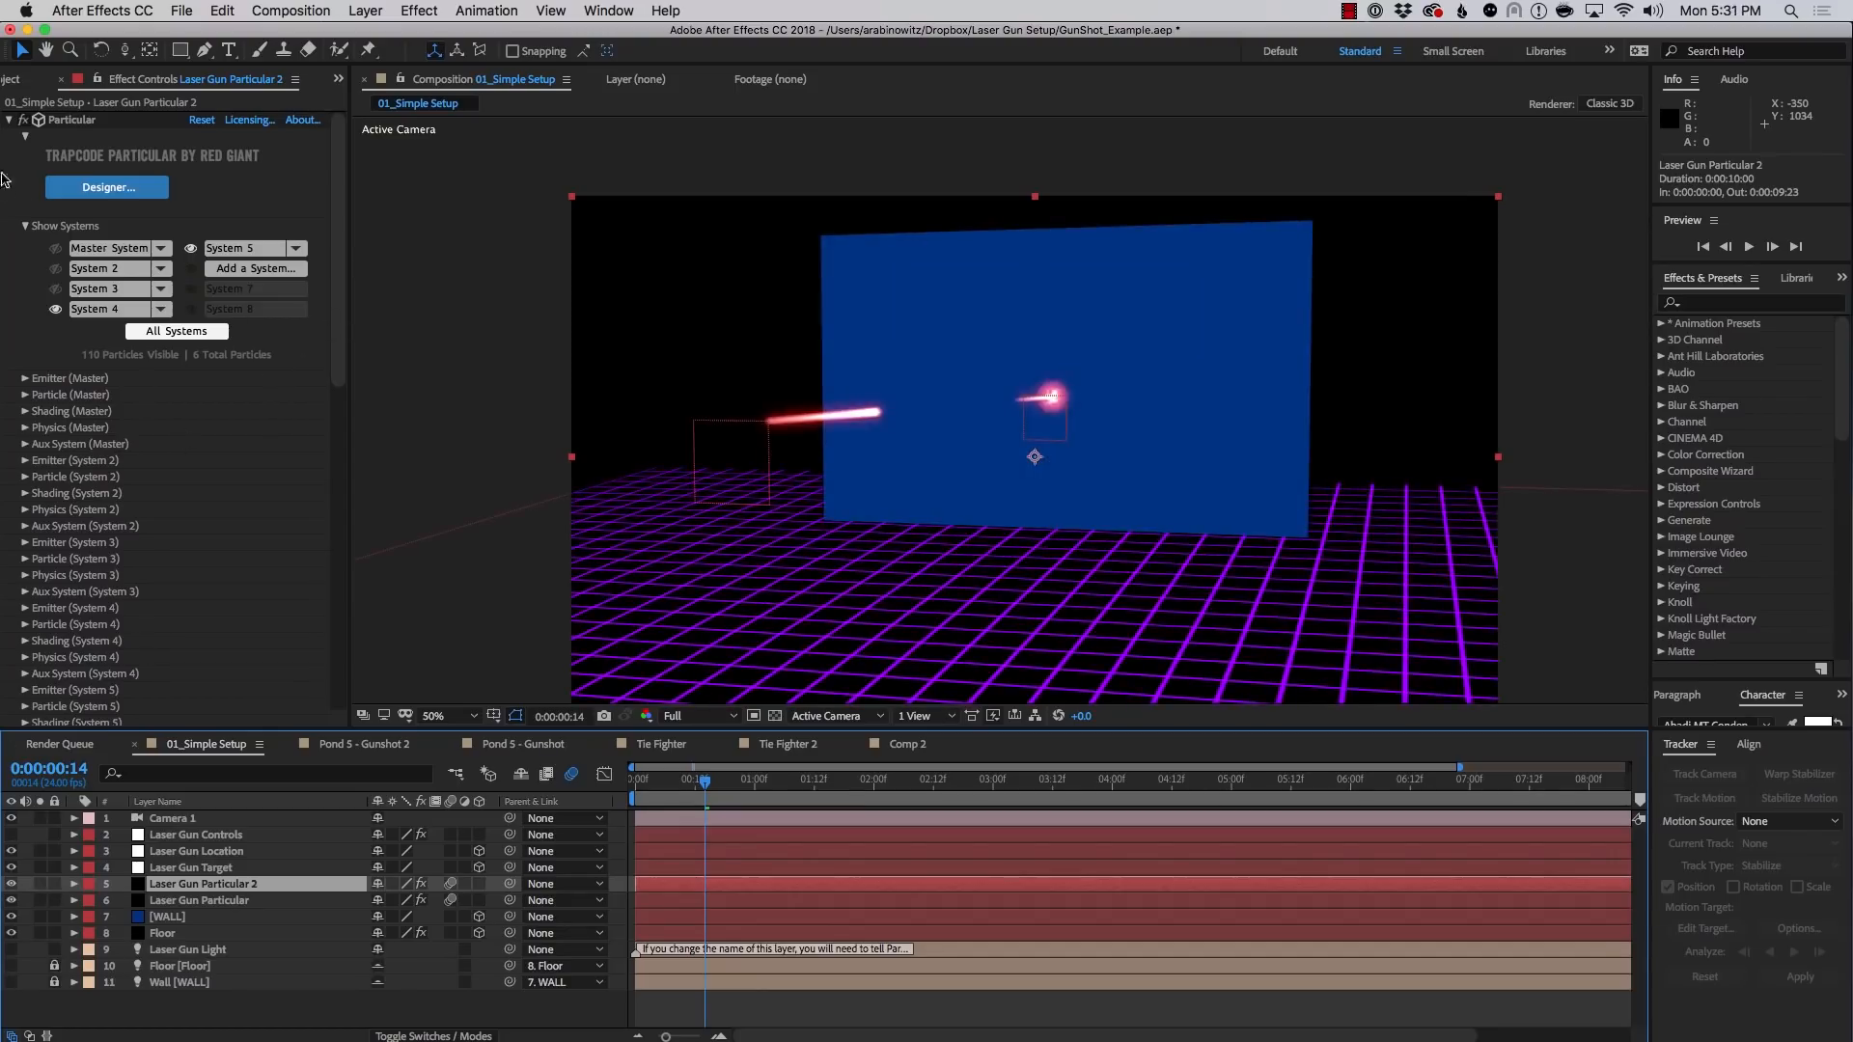
On Laser Gun Particular 2, disable the expressions on Hue/Saturation's Colorize Hue and on Vibrance's Vibrance and Saturation
left_click(11, 121)
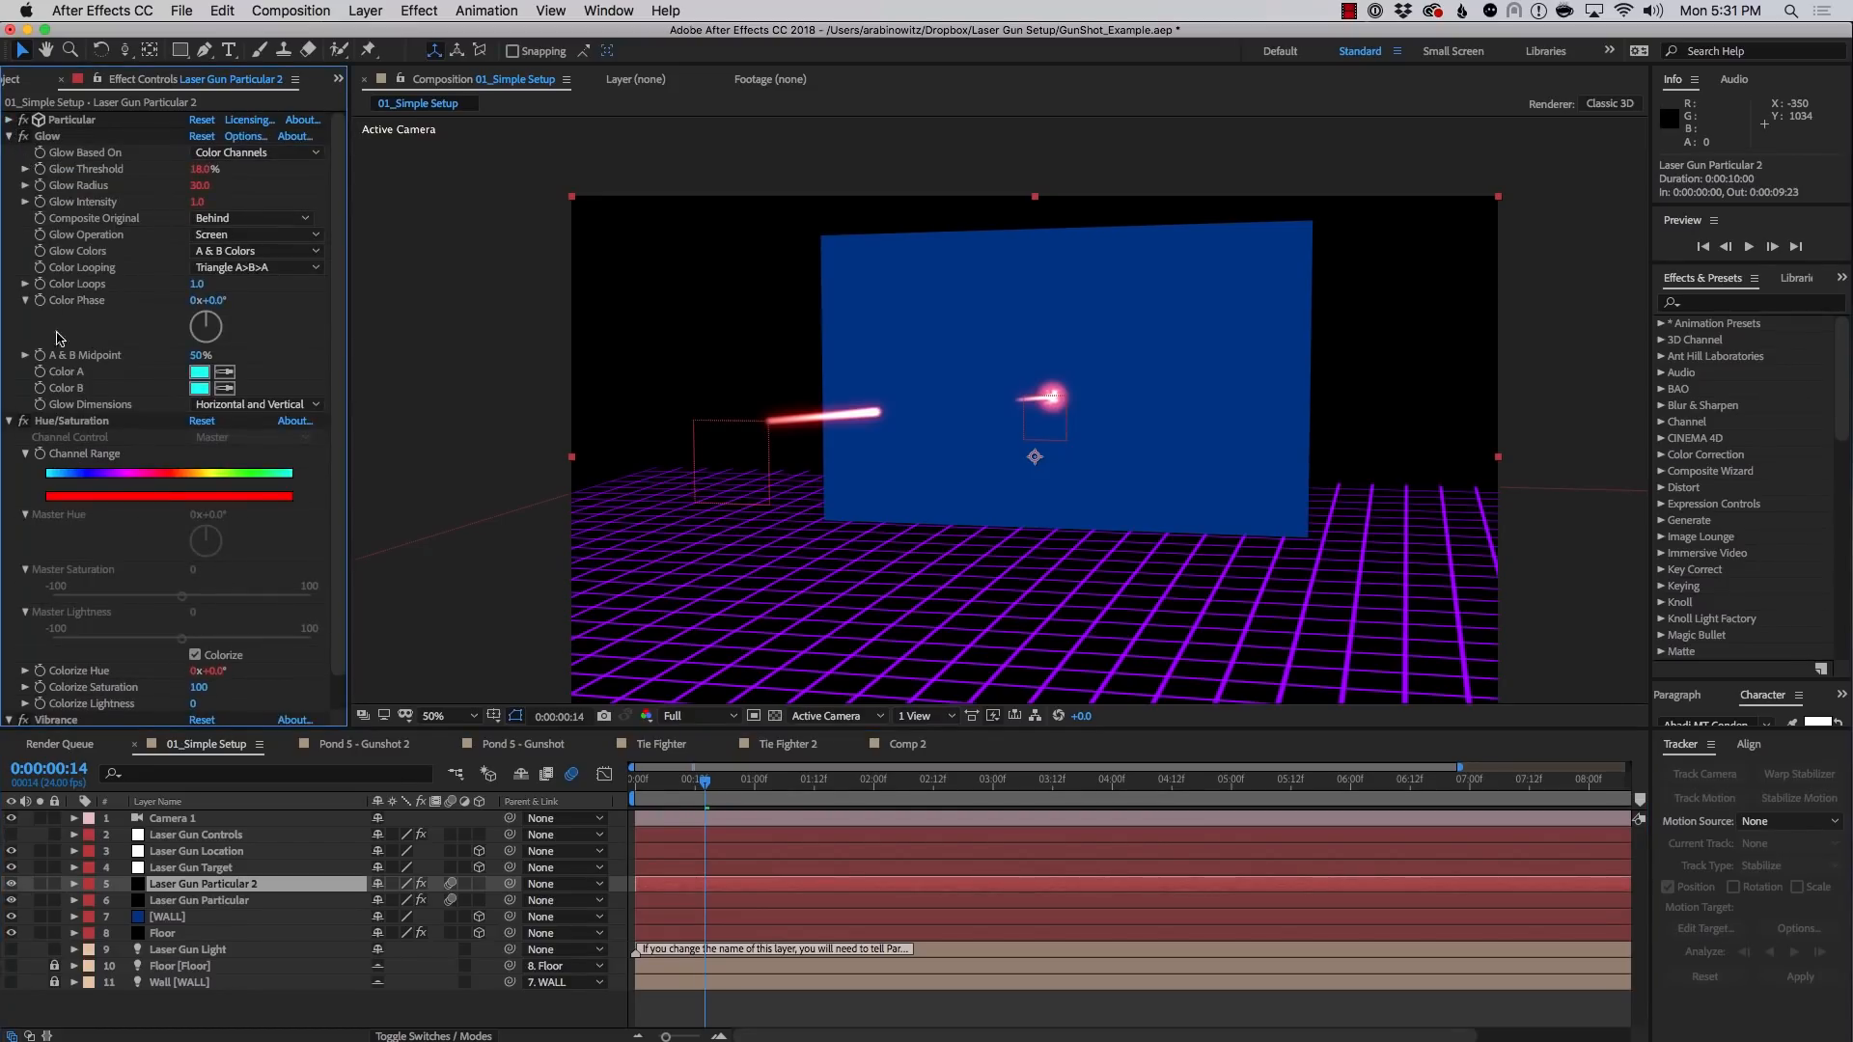
scroll(333, 499, "down", 1)
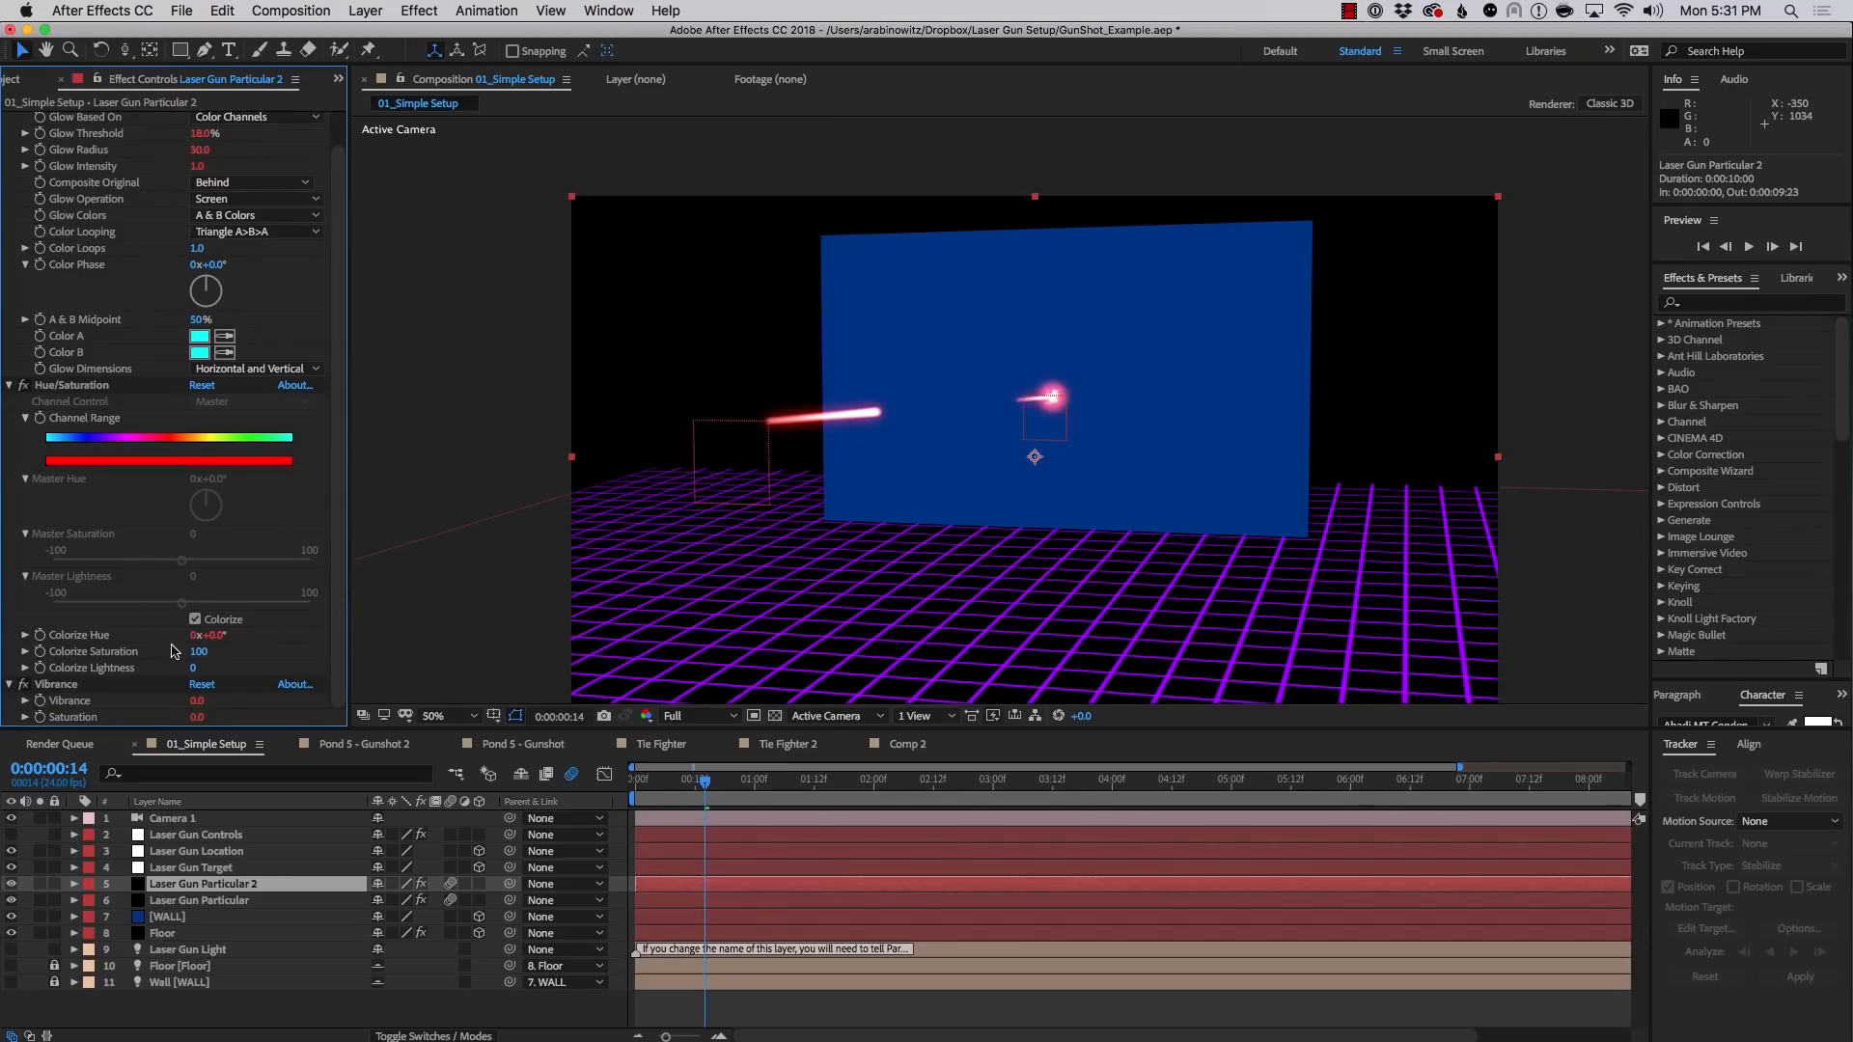
key("e")
key("e")
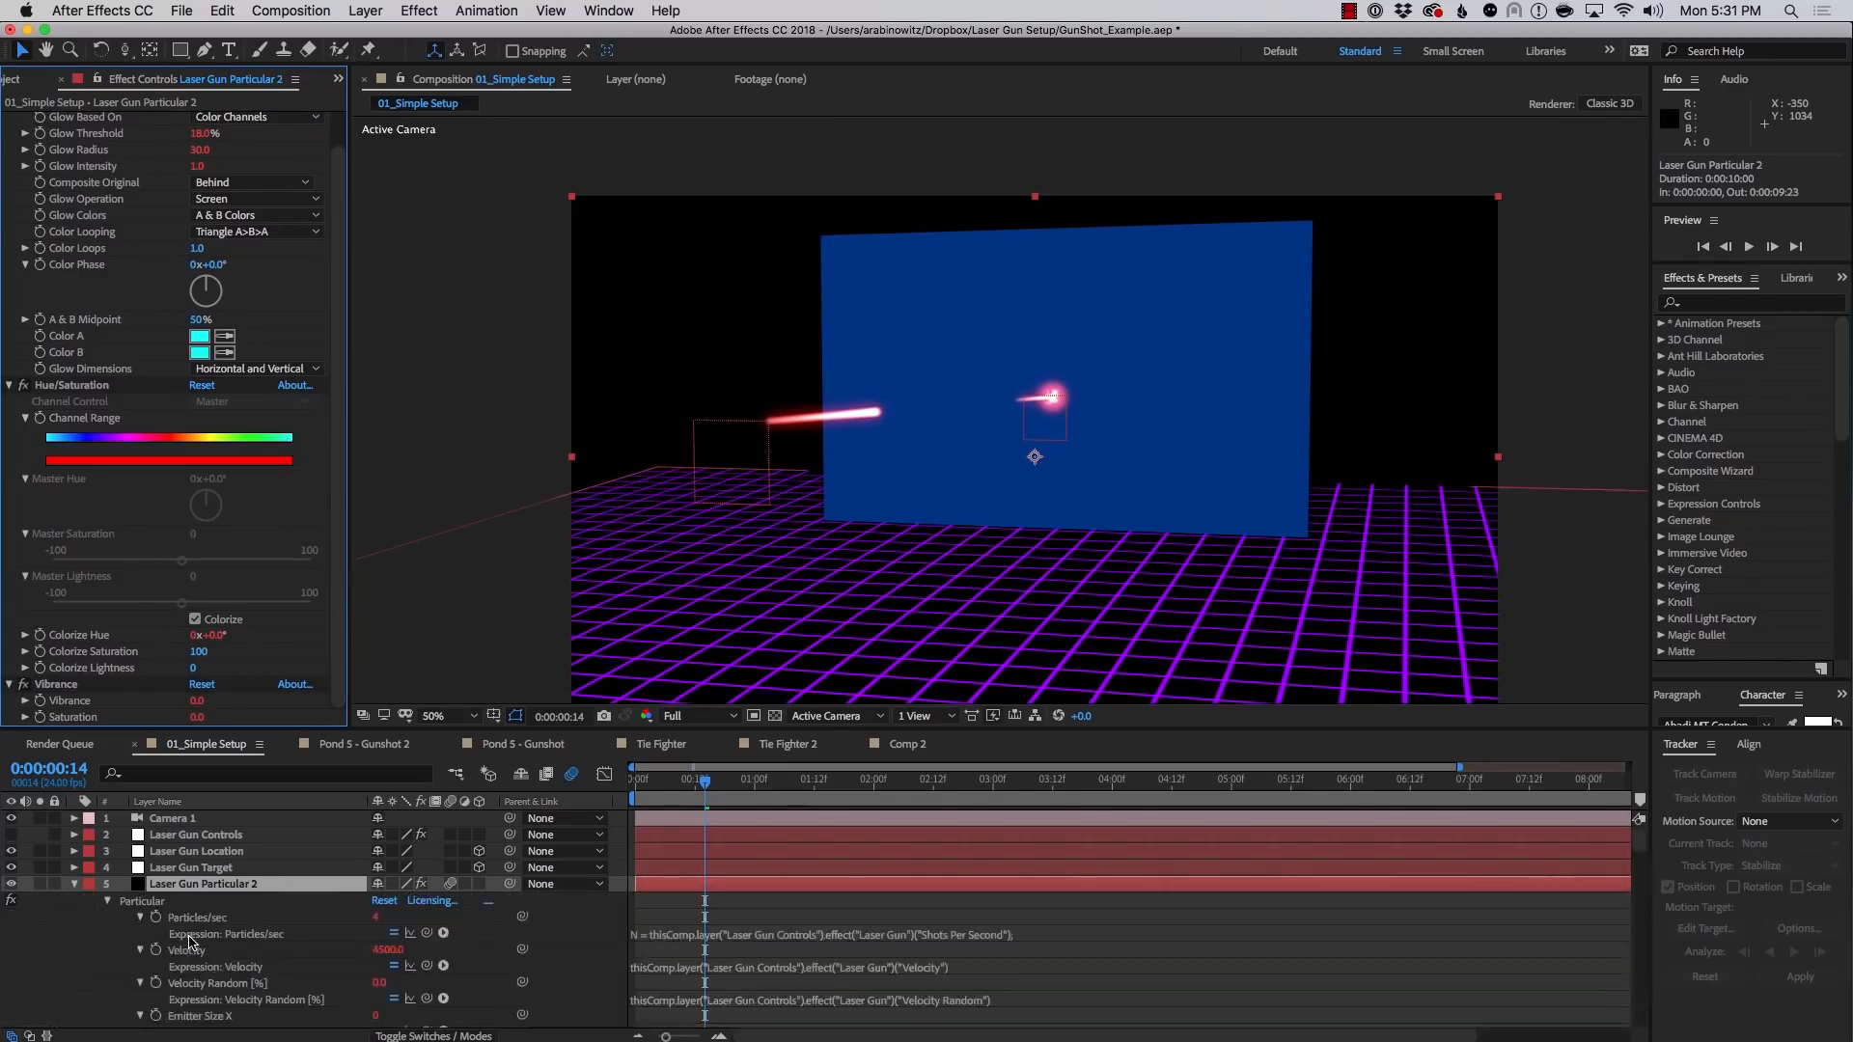
left_click(110, 903)
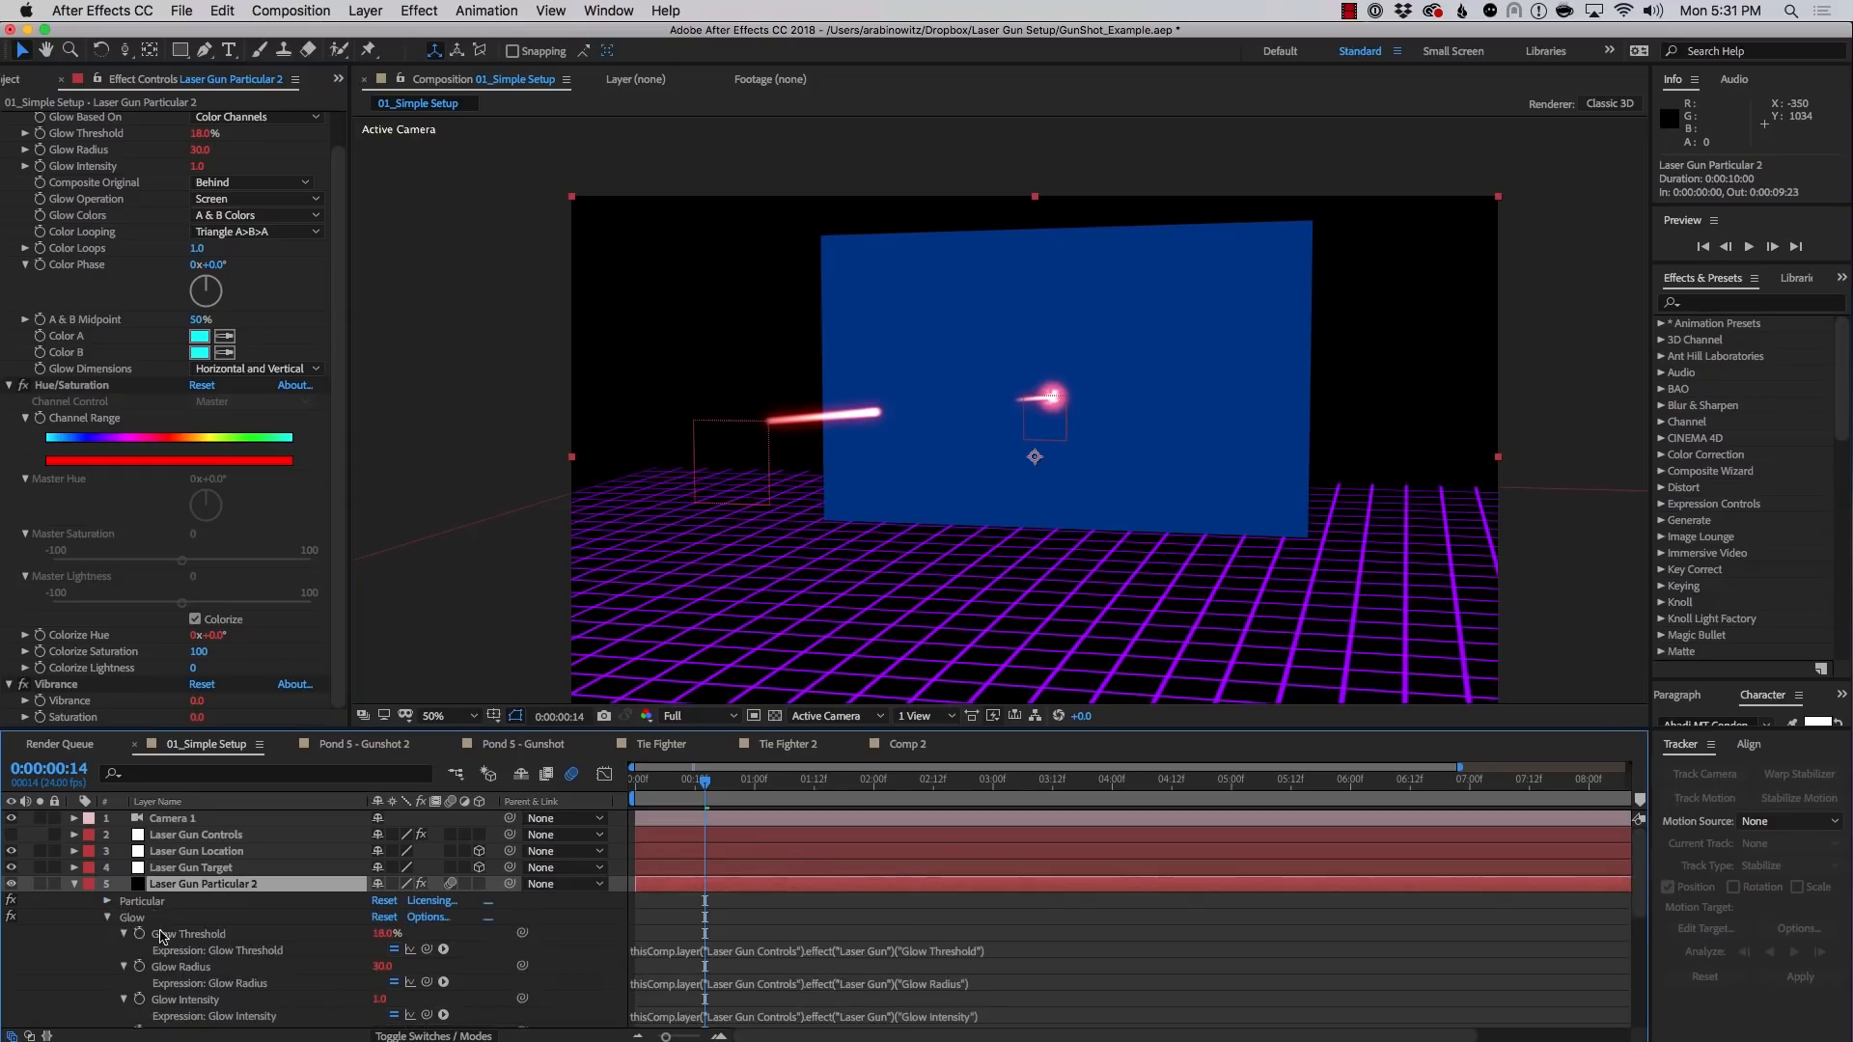
left_click(108, 918)
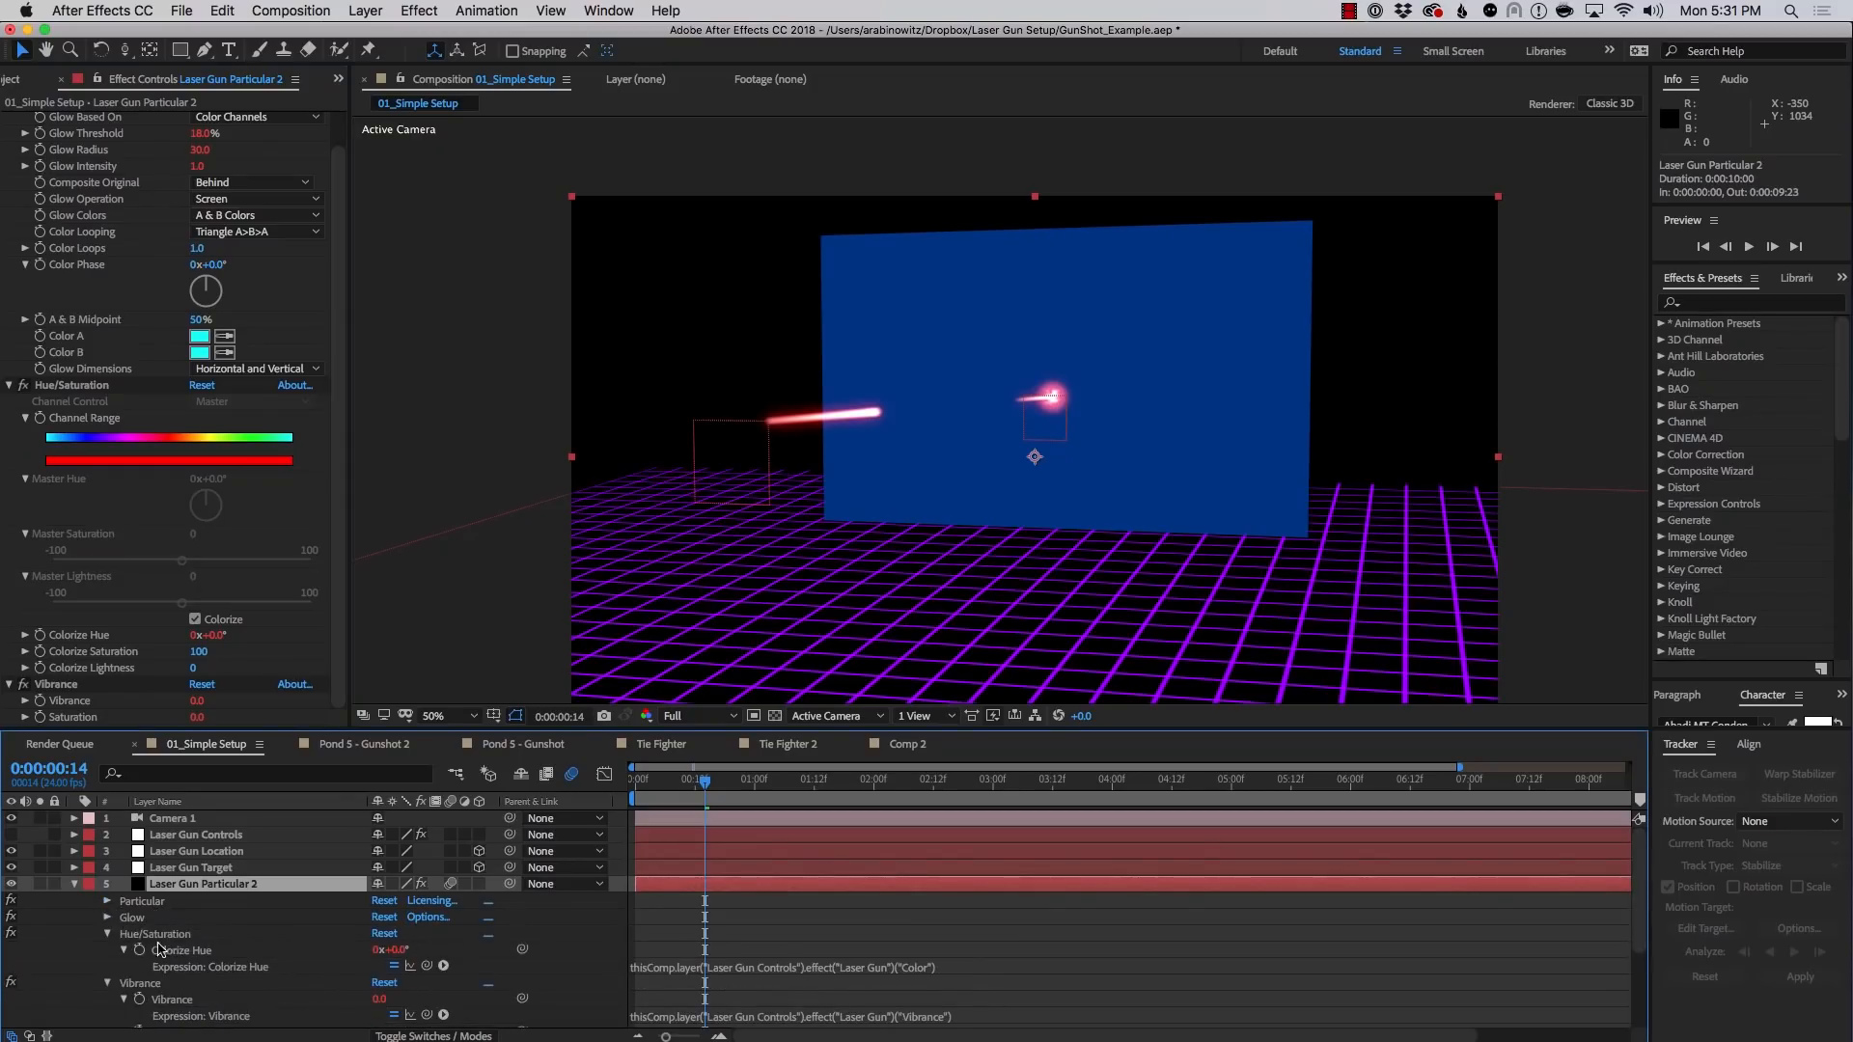
left_click(159, 936)
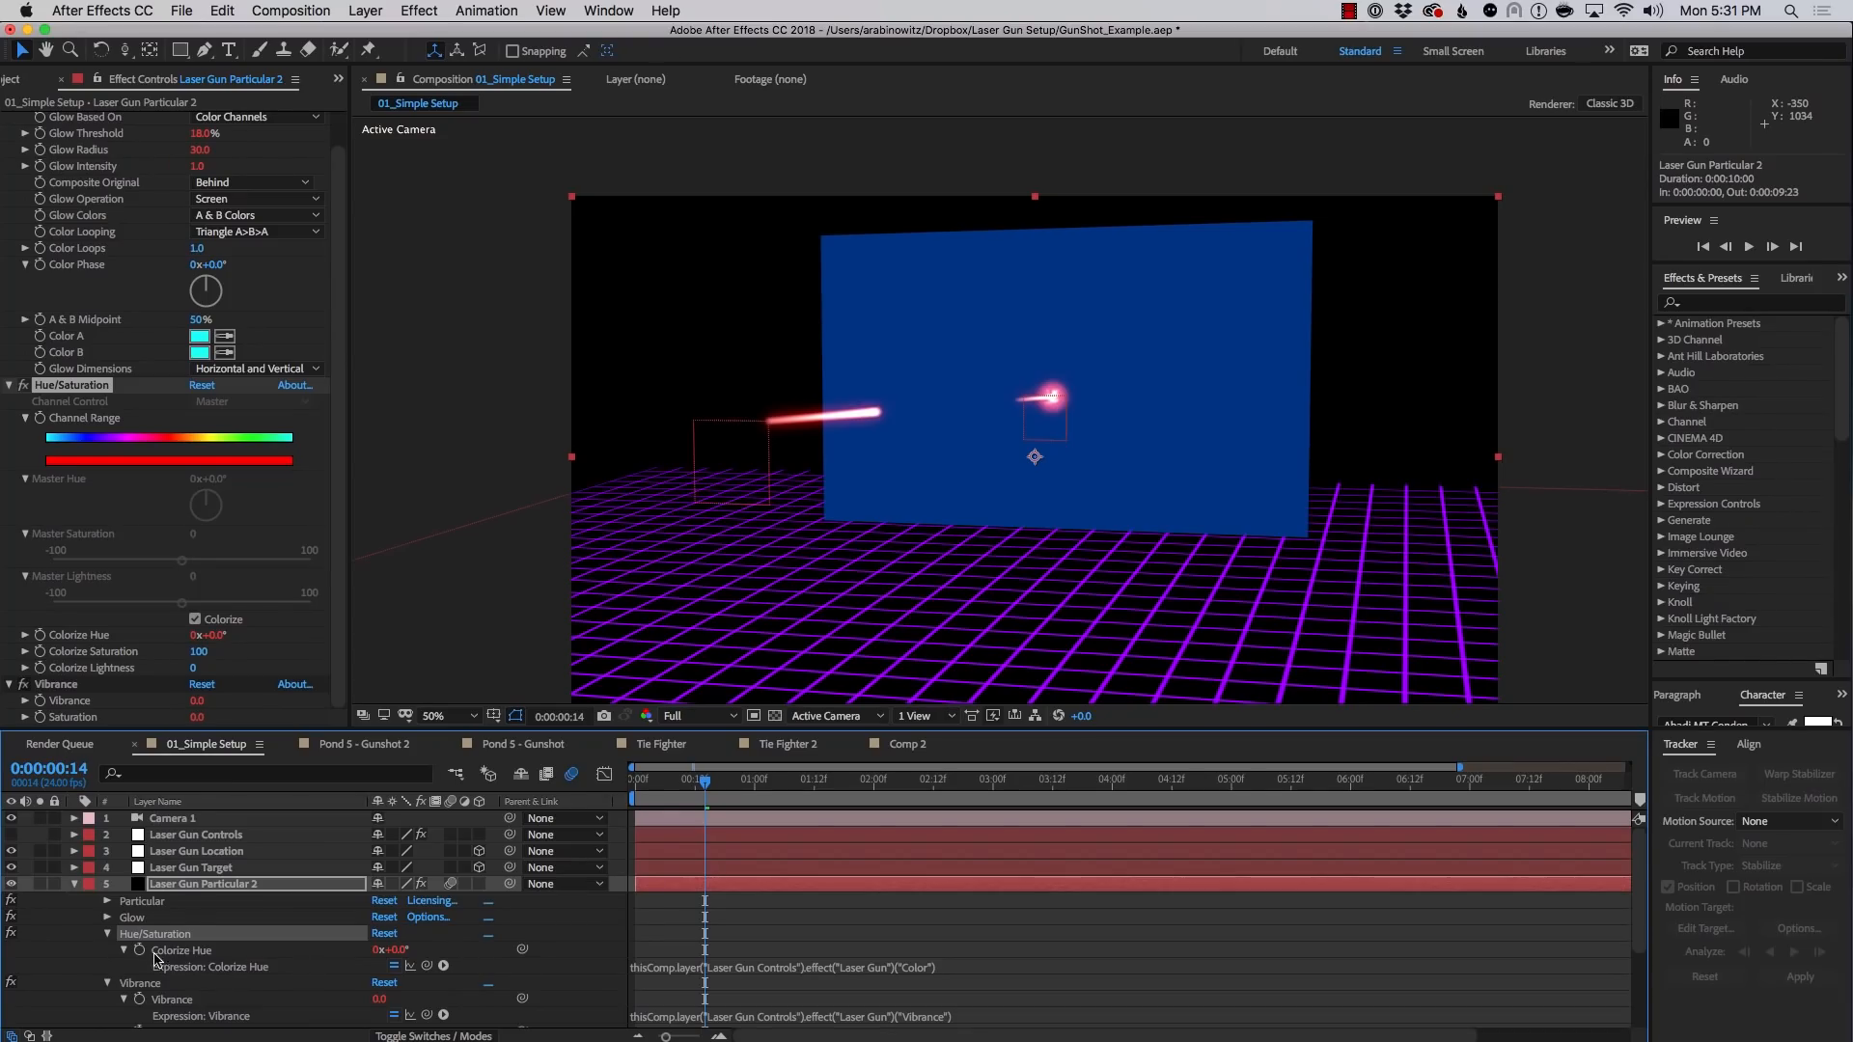
left_click(393, 966)
left_click(395, 1015)
scroll(425, 984, "down", 3)
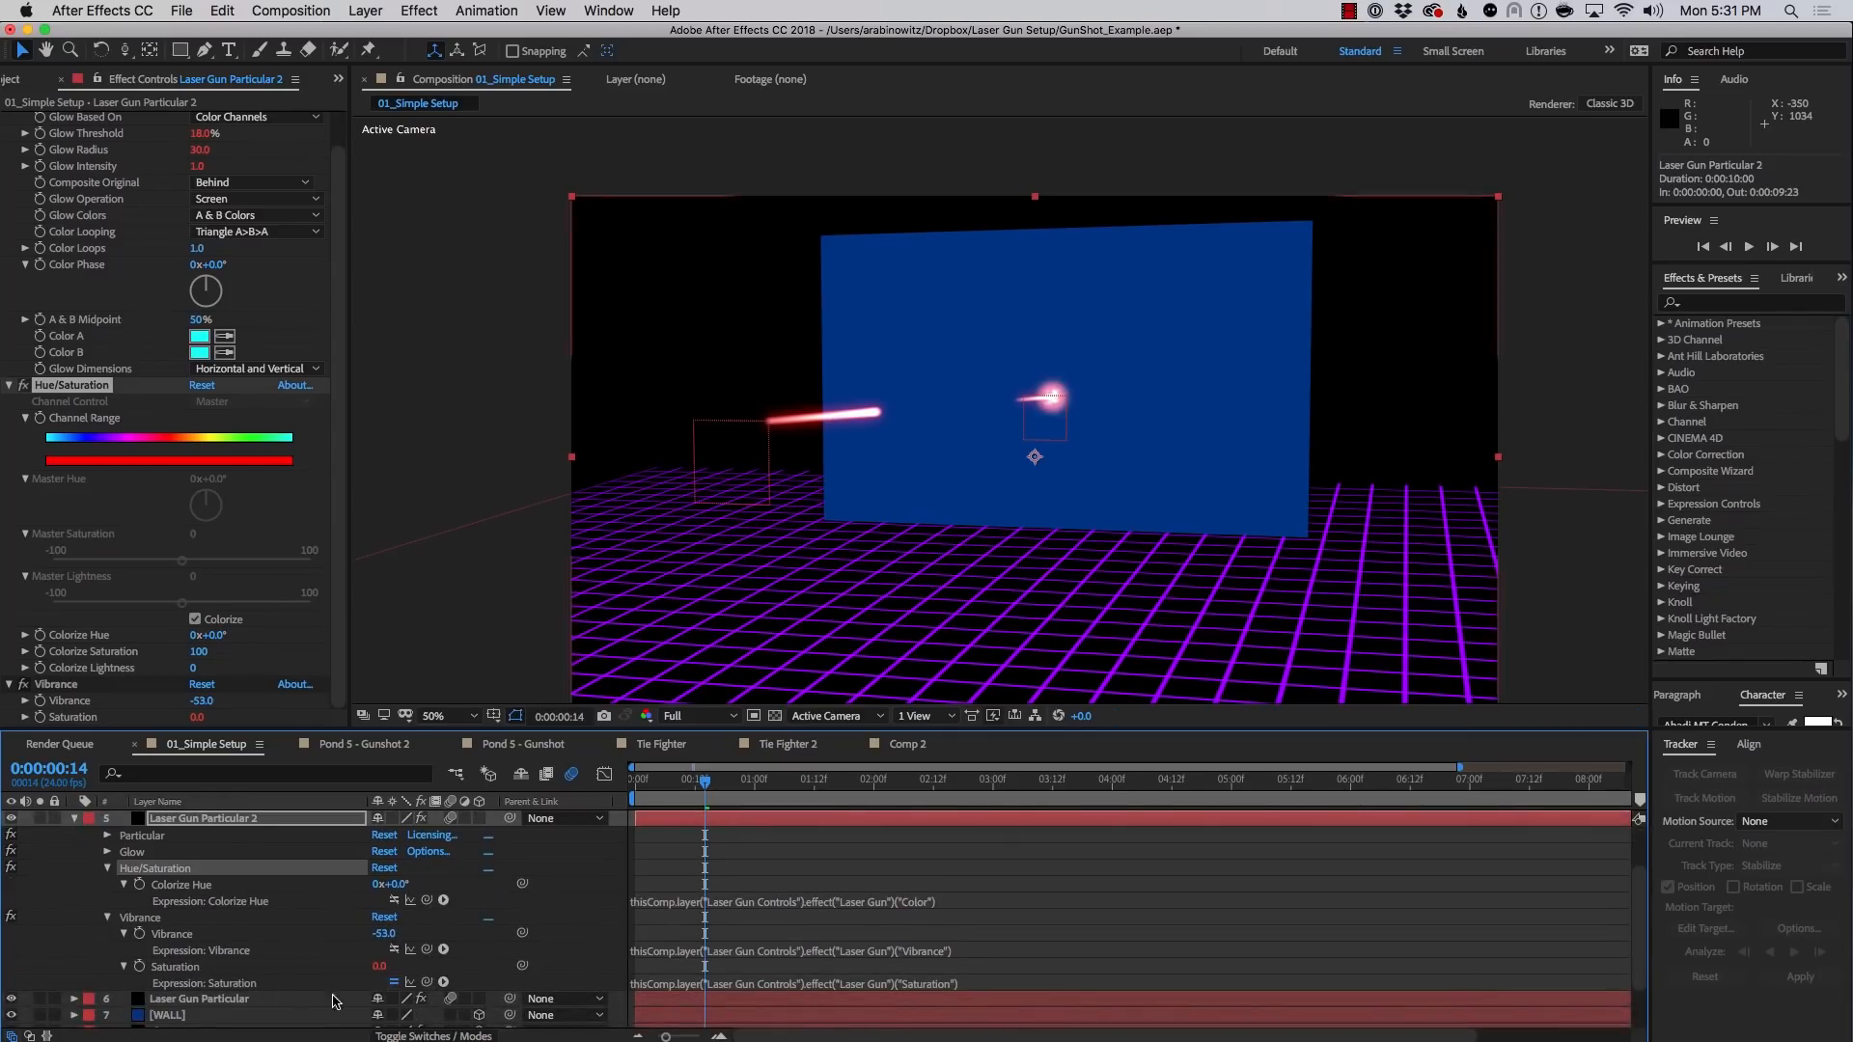
left_click(393, 982)
left_click(255, 415)
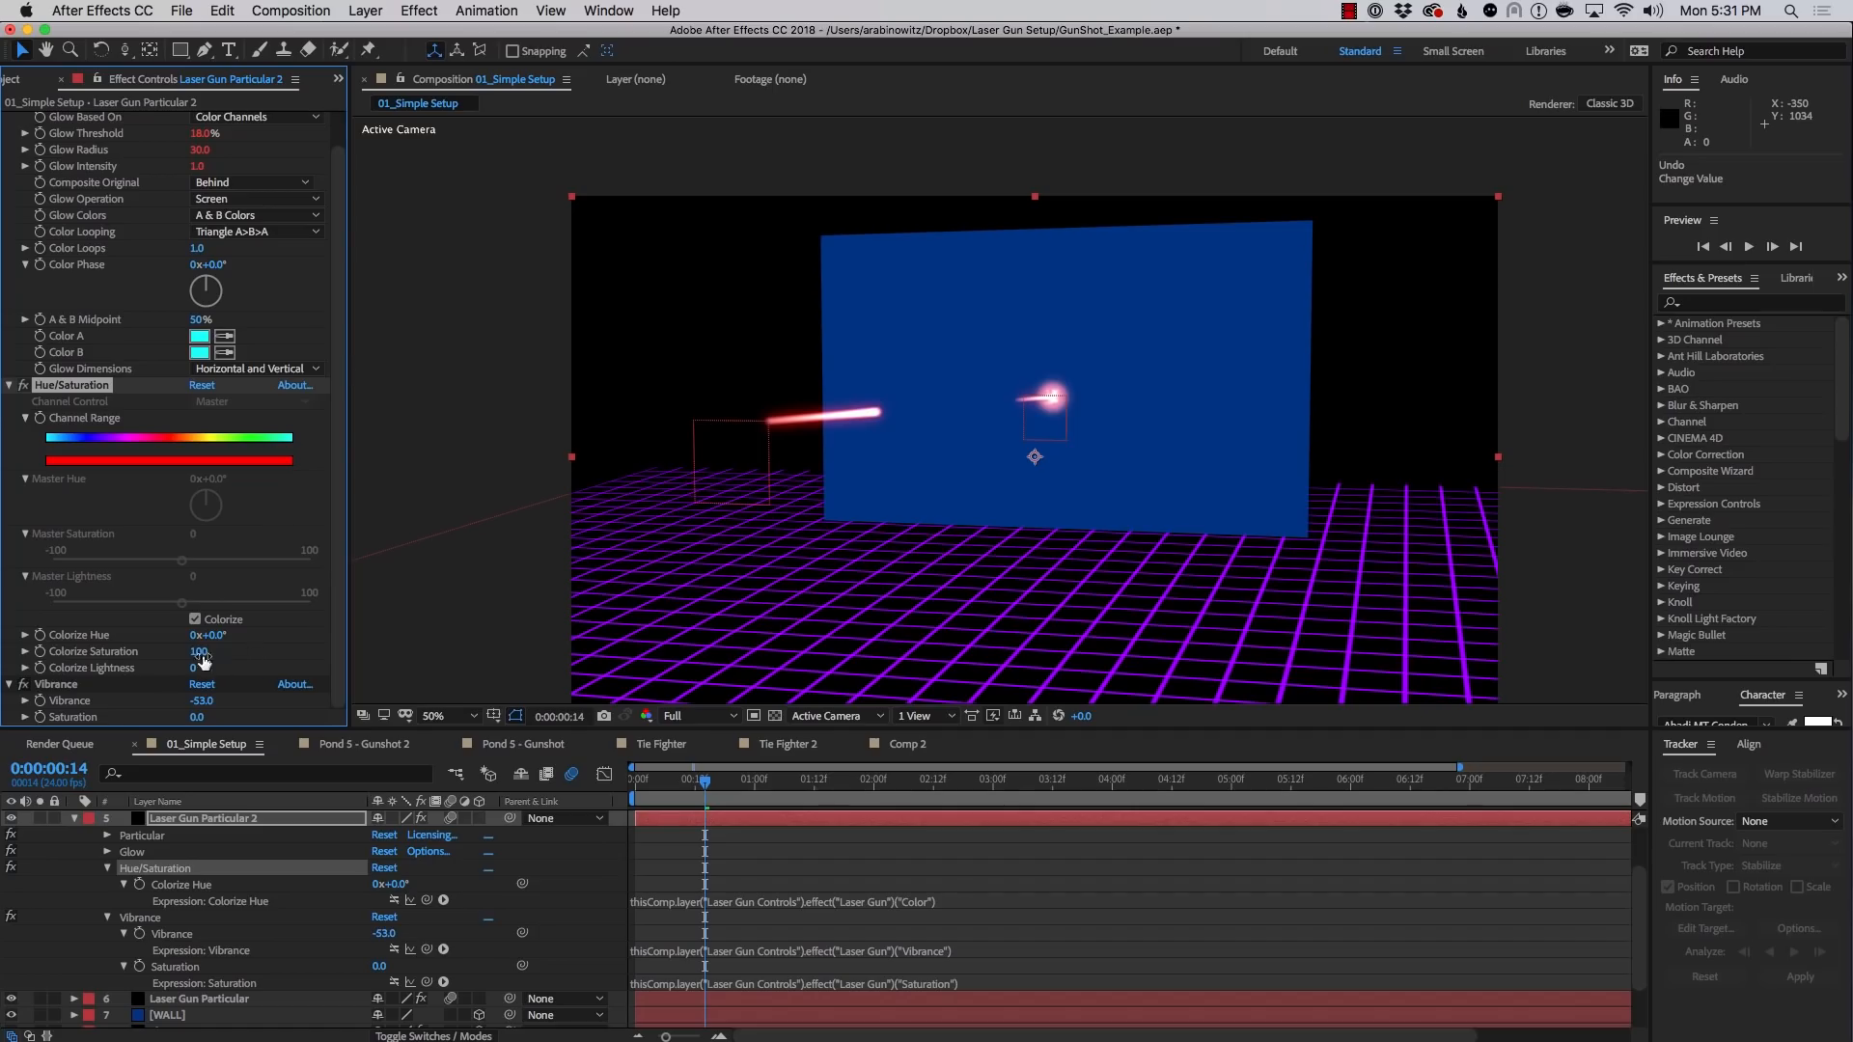
Set the Colorize Hue of Laser Gun Particular 2 to 145° and preview the recoloured impact
left_click(24, 636)
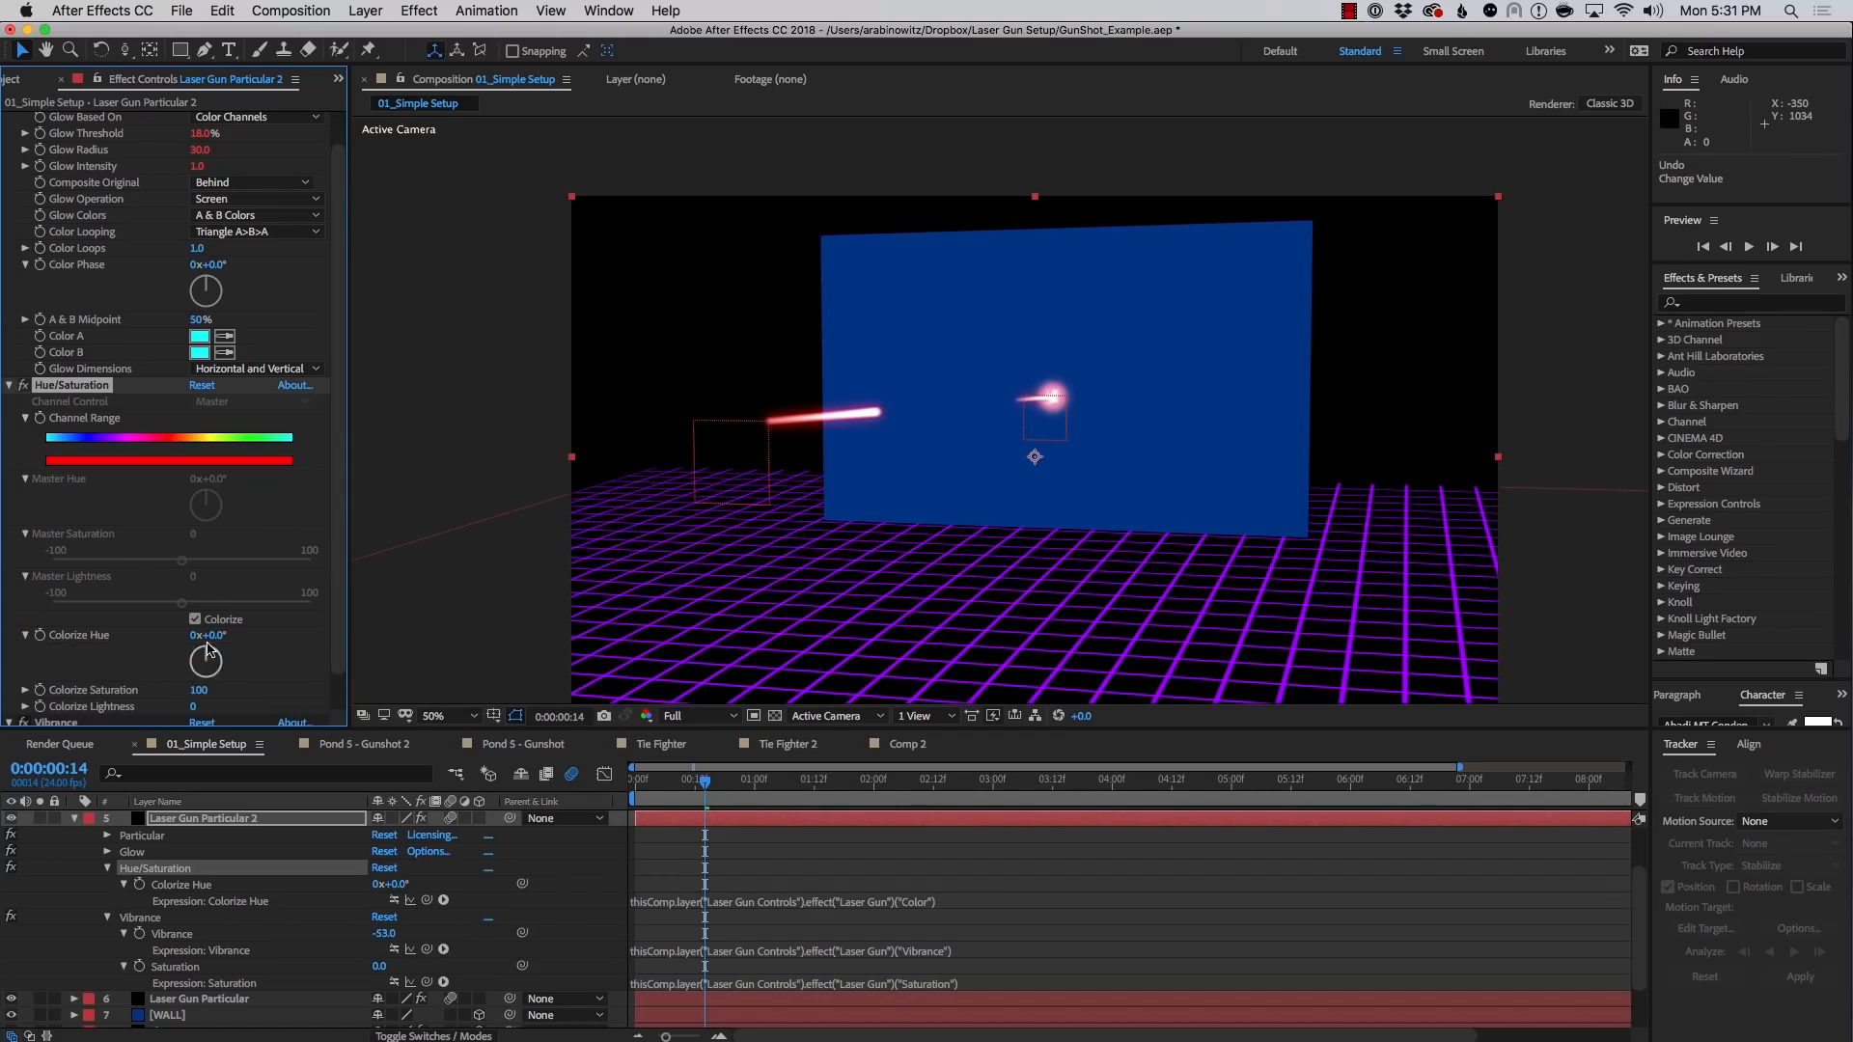
left_click(224, 638)
type("145")
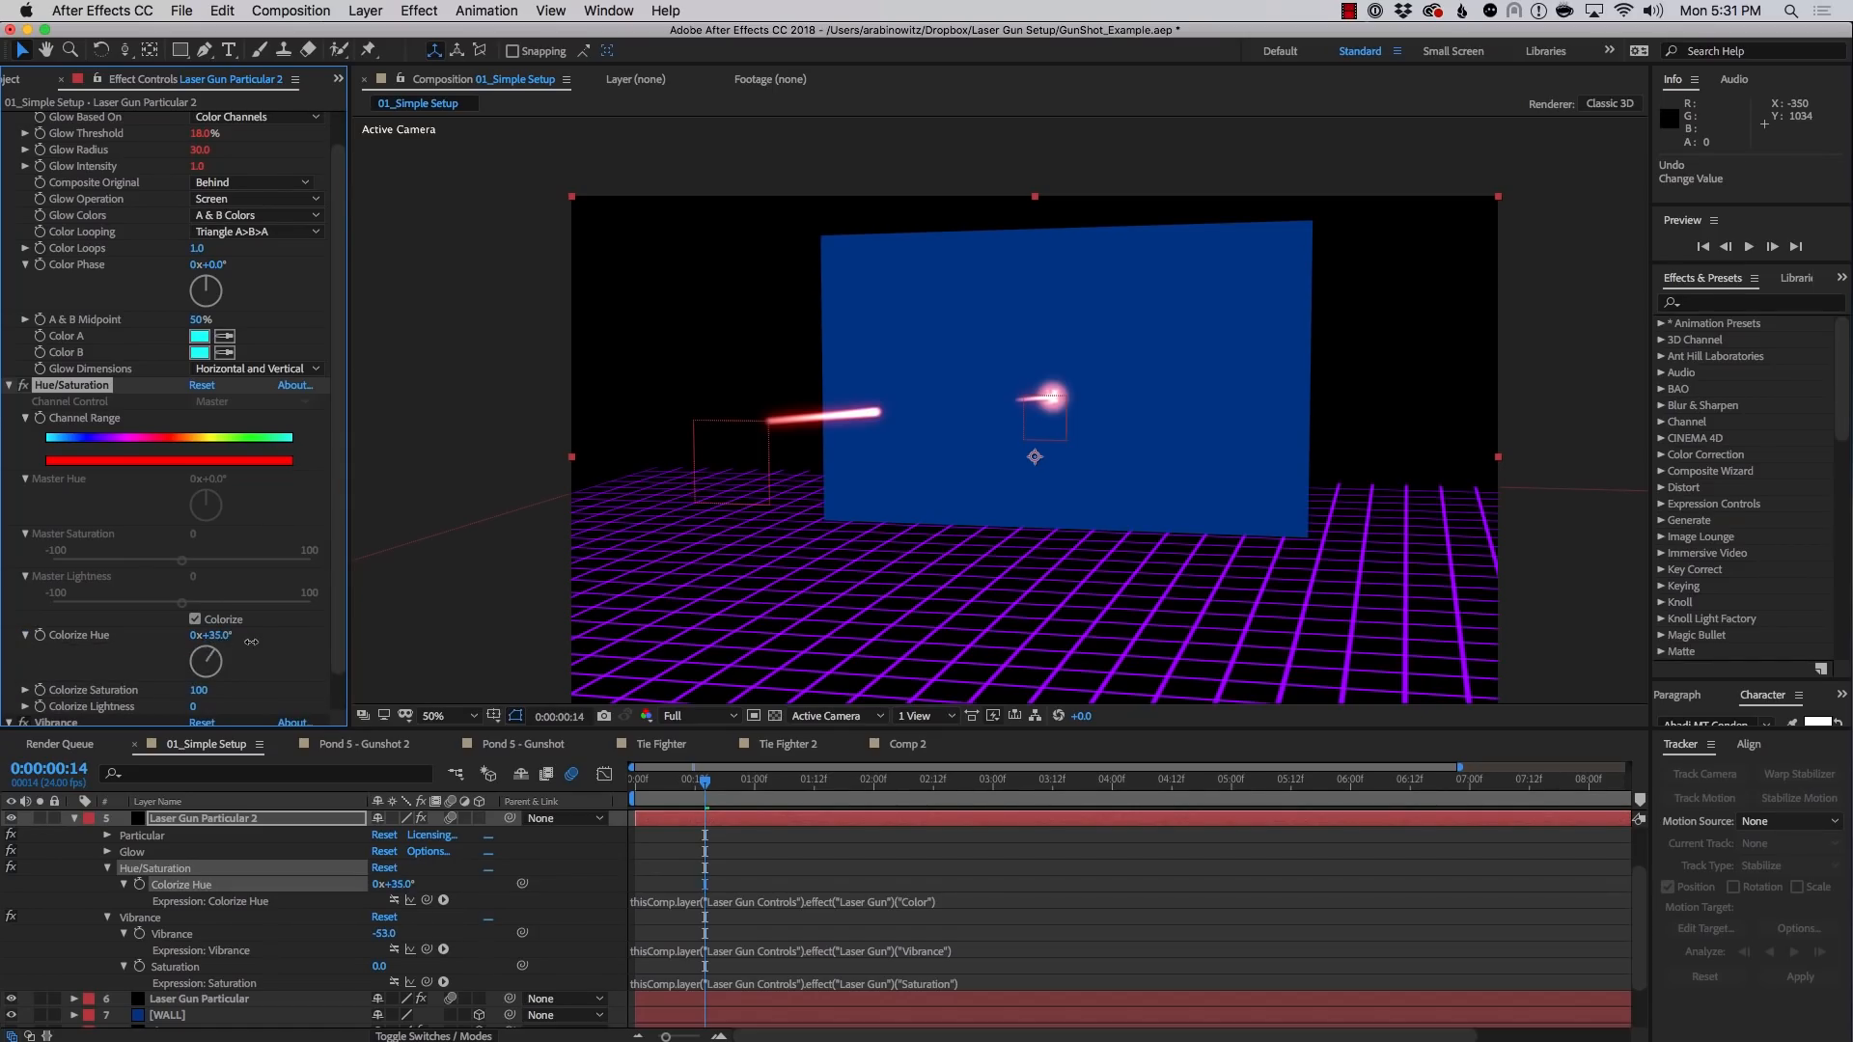
key("Return")
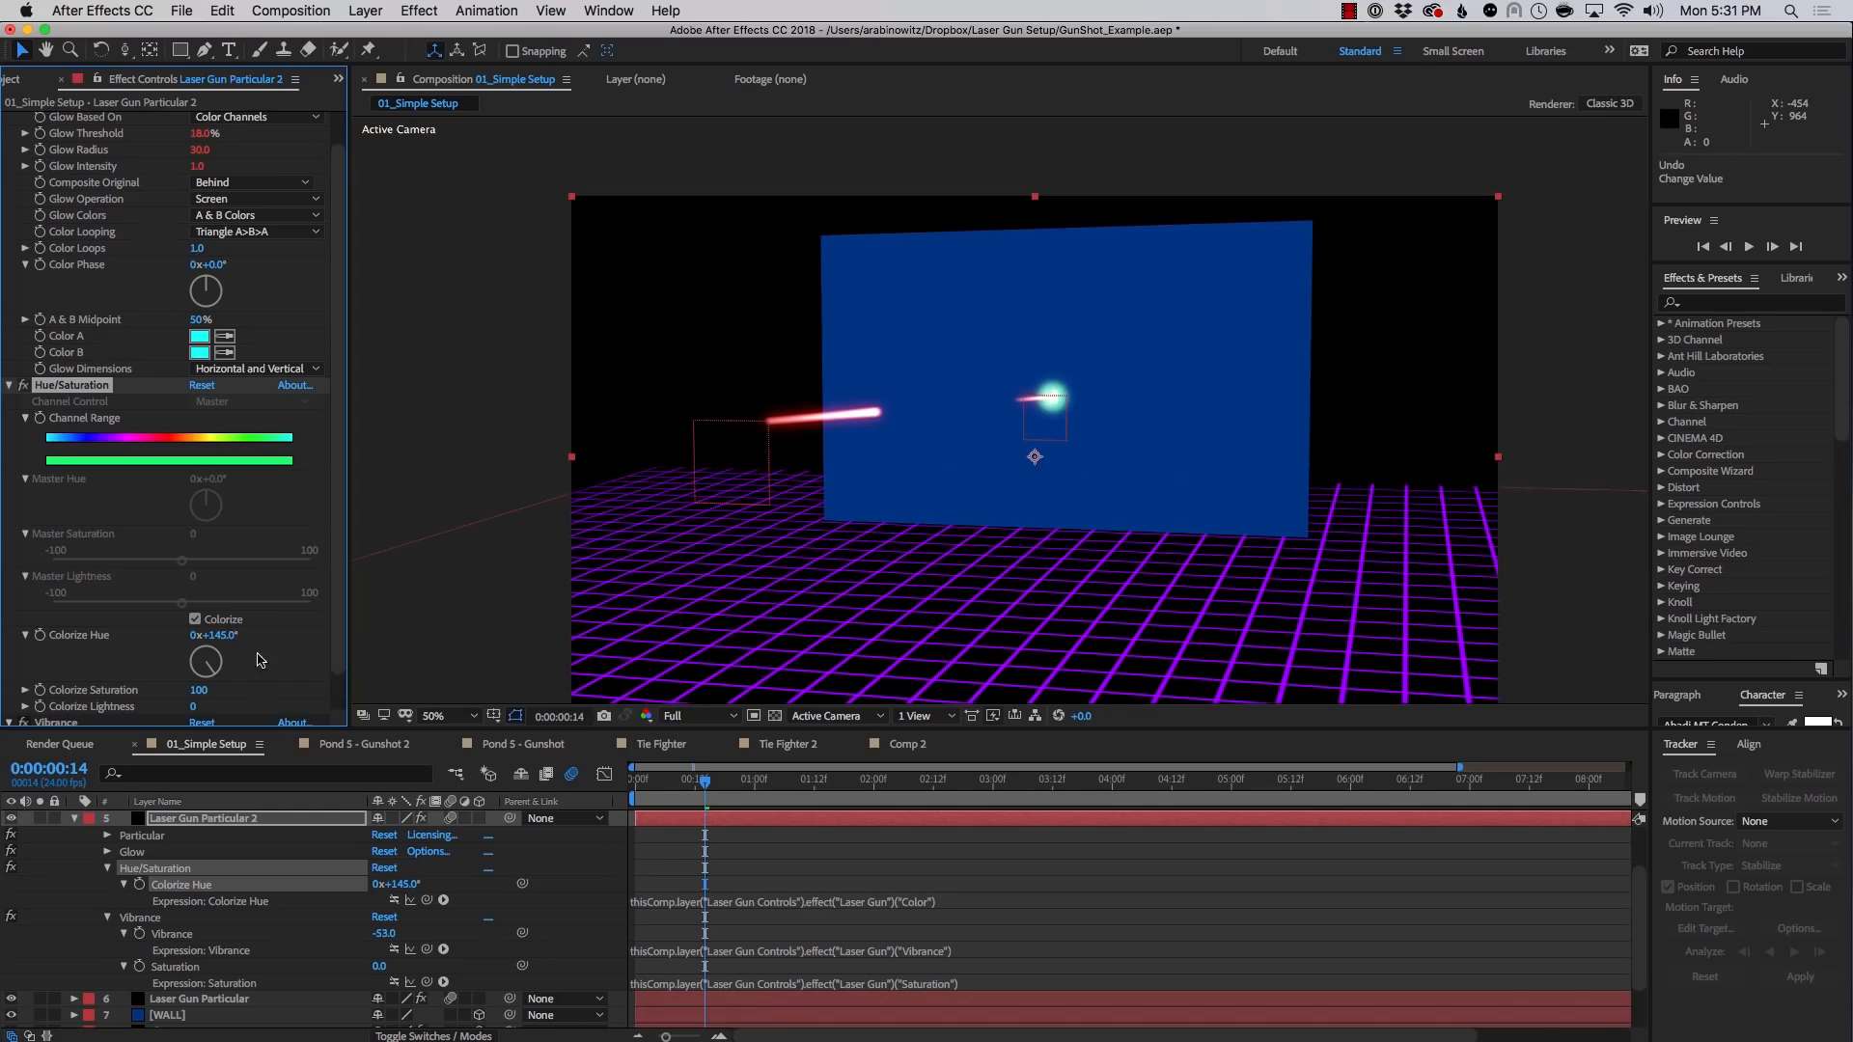
scroll(269, 681, "down", 2)
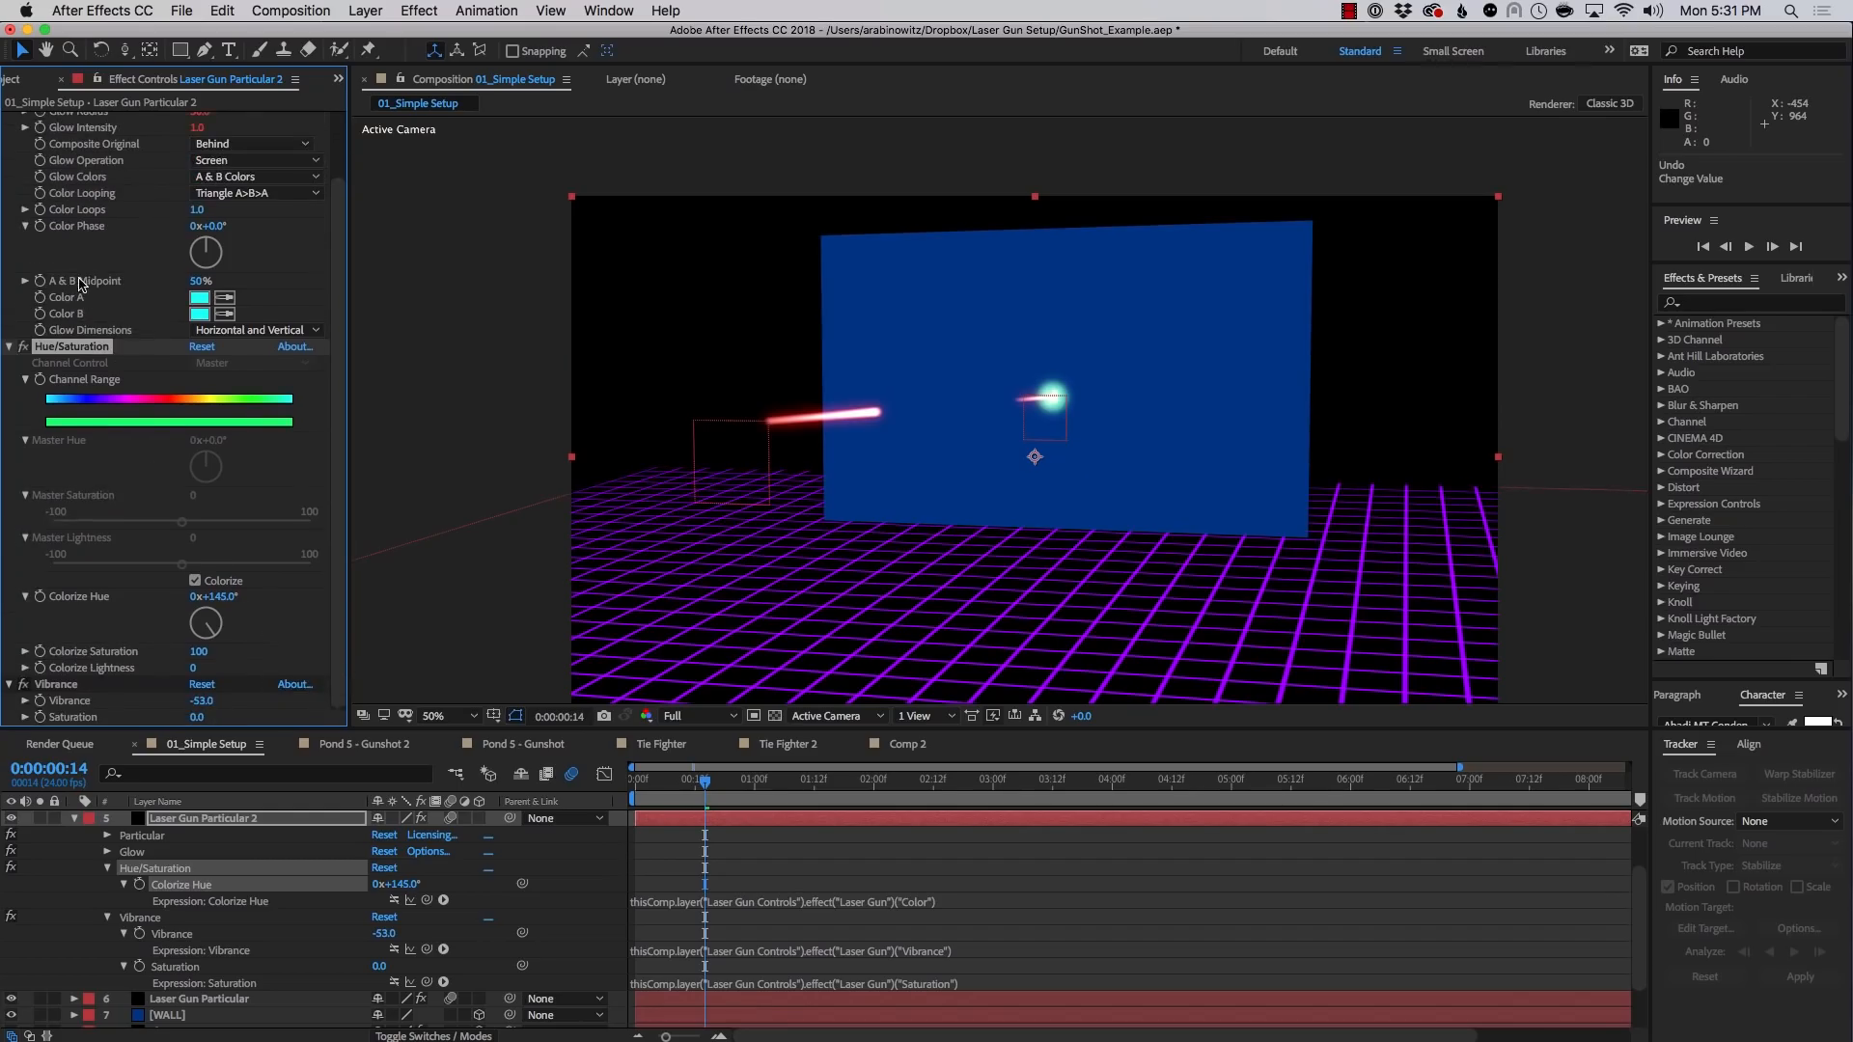
scroll(84, 284, "up", 4)
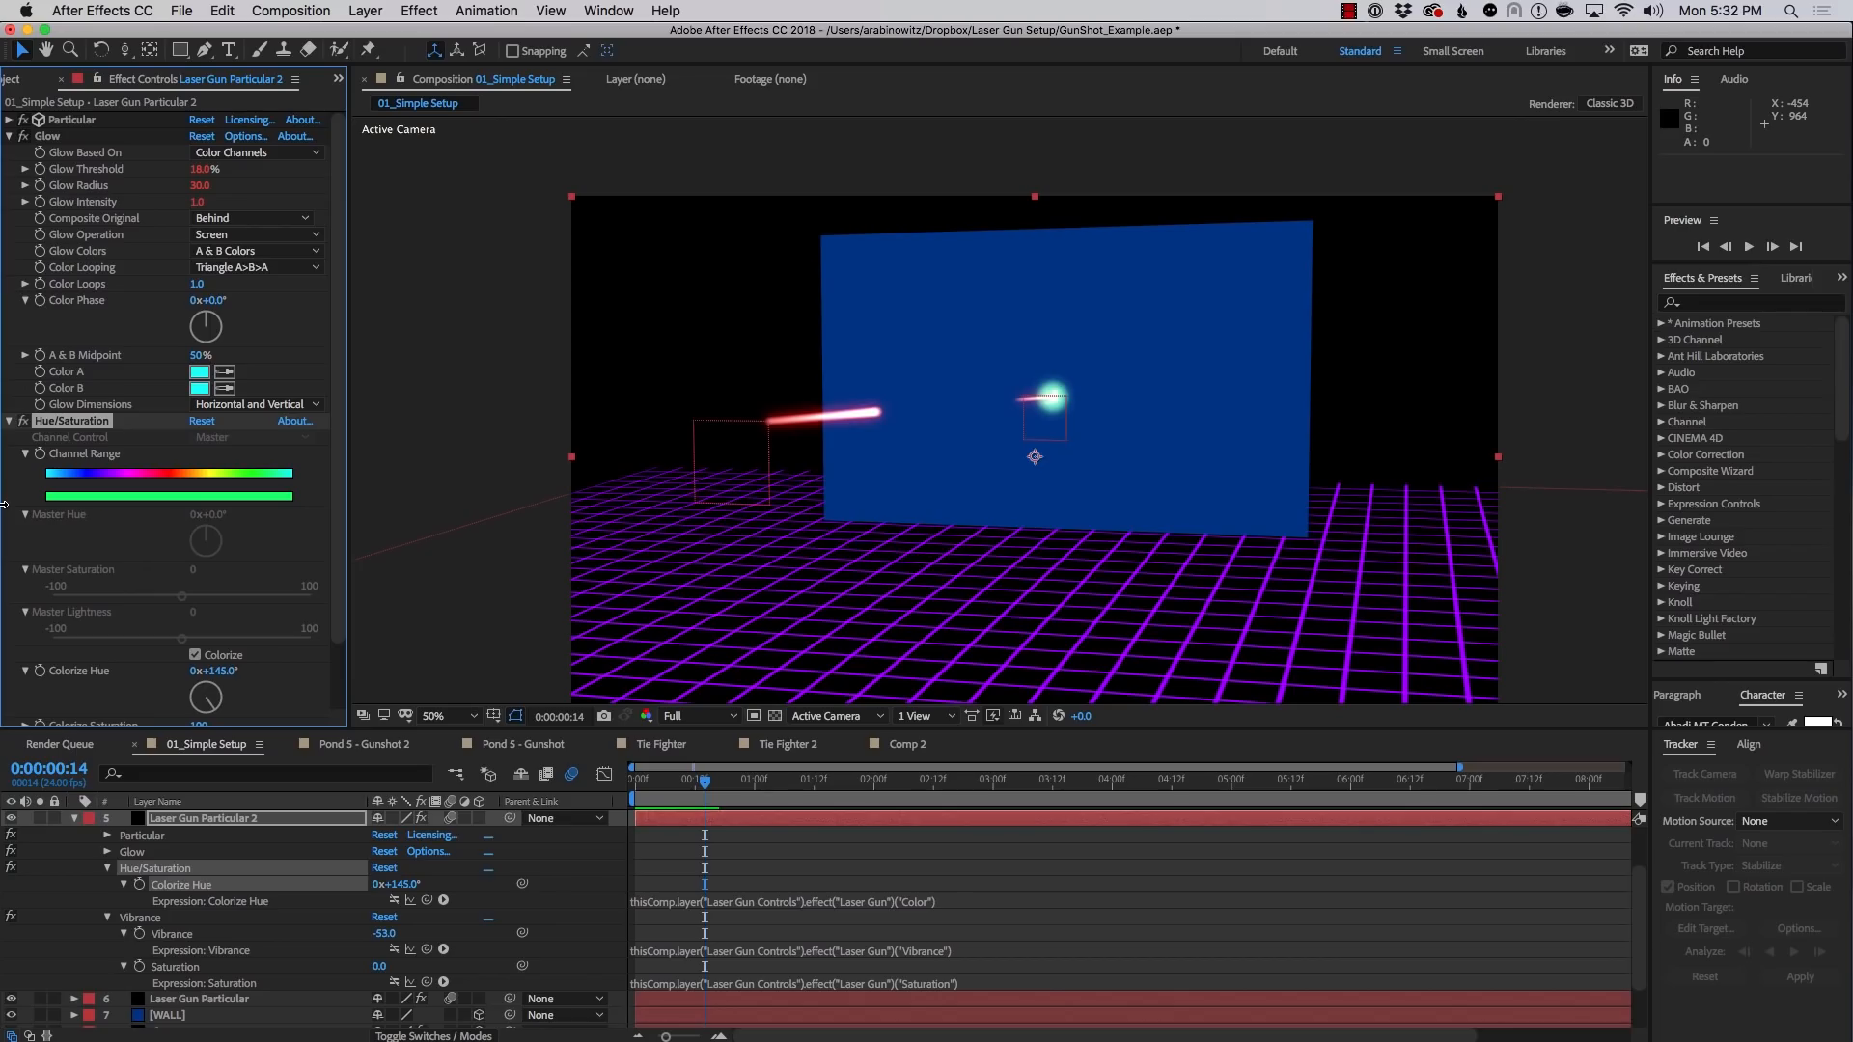
key("space")
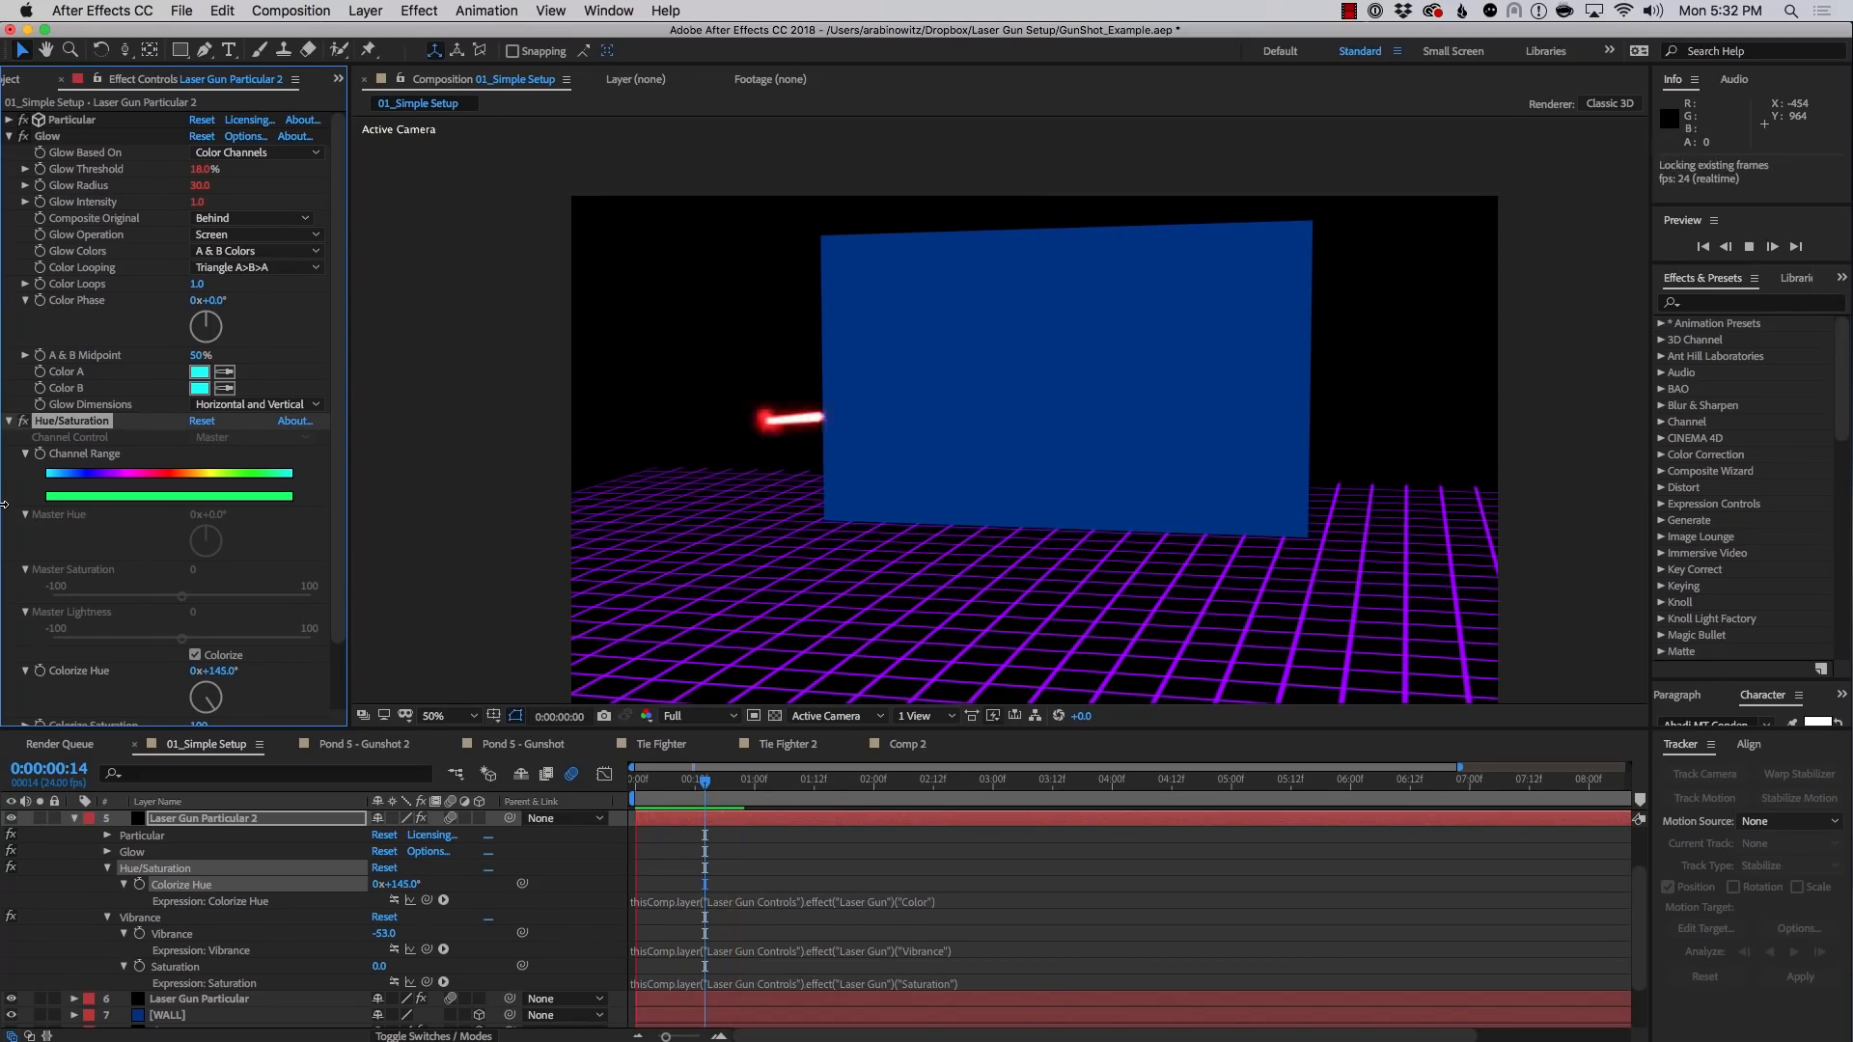
key("space")
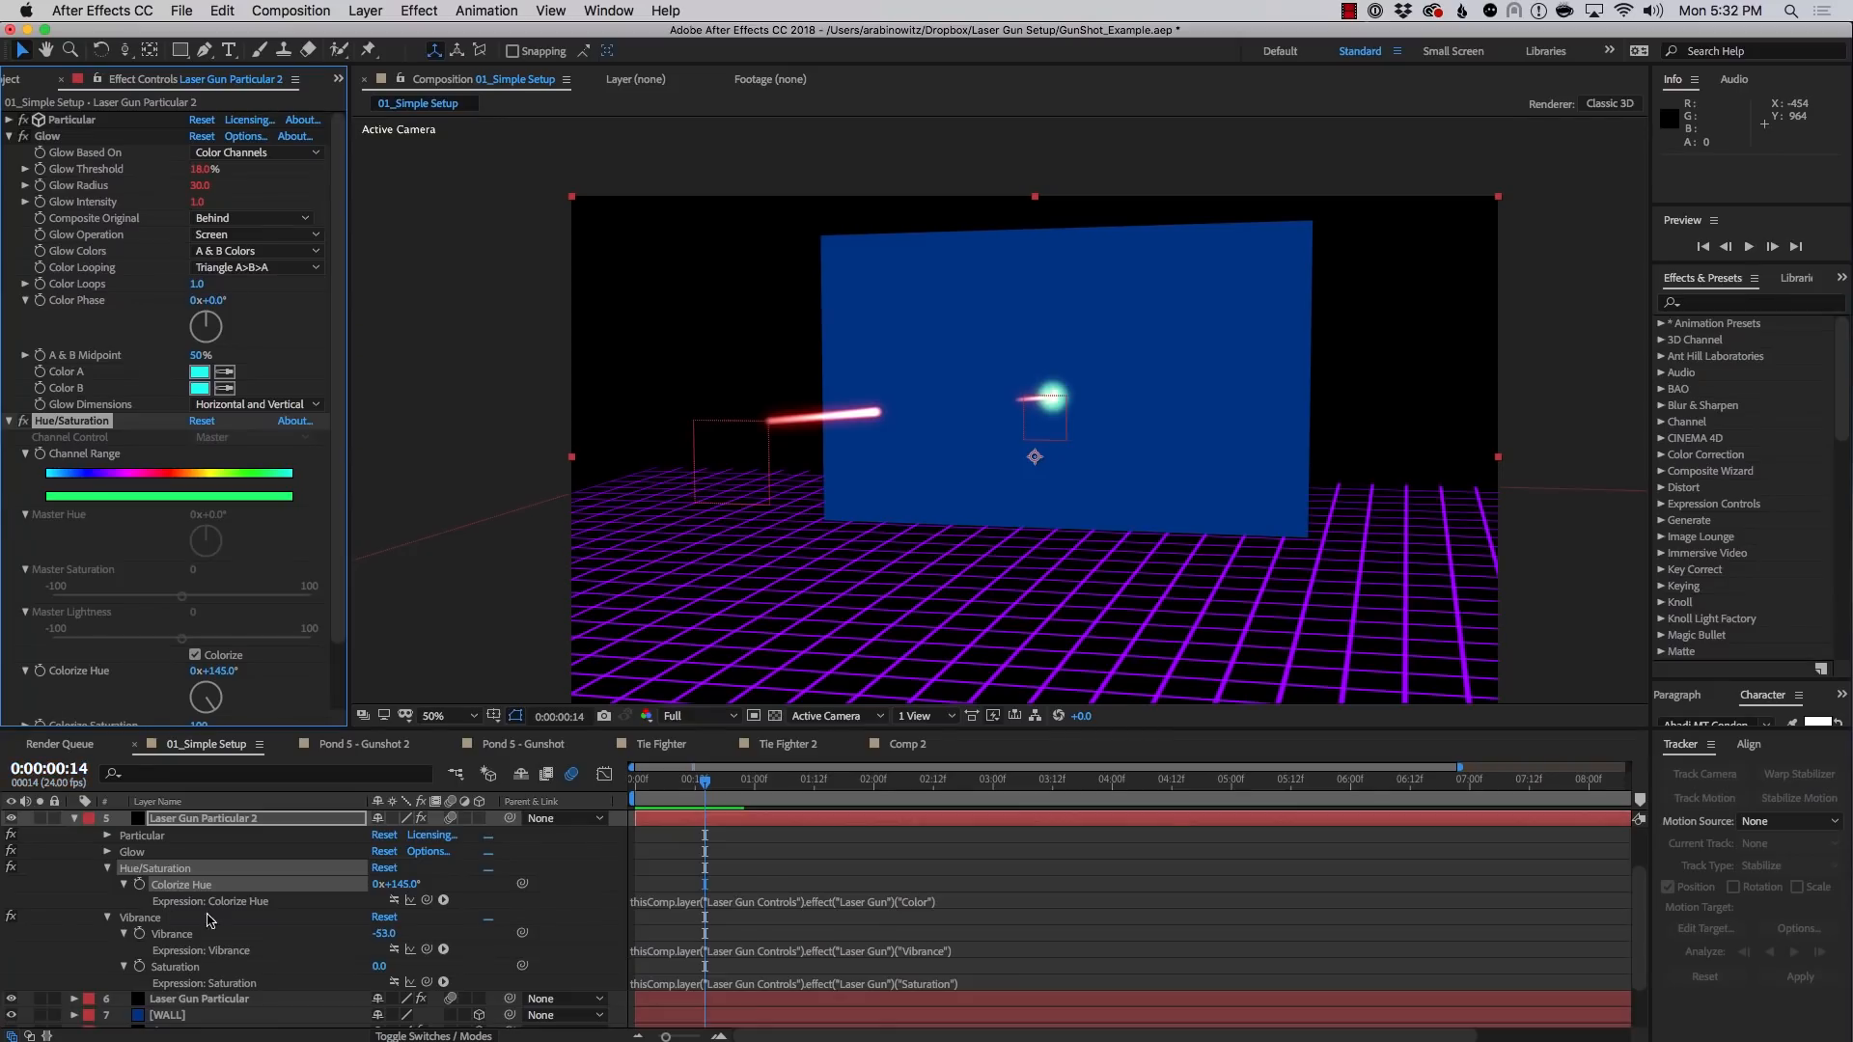
On Laser Gun Controls, set Shots Per Second to 8 and preview the comp
scroll(210, 918, "up", 3)
left_click(172, 836)
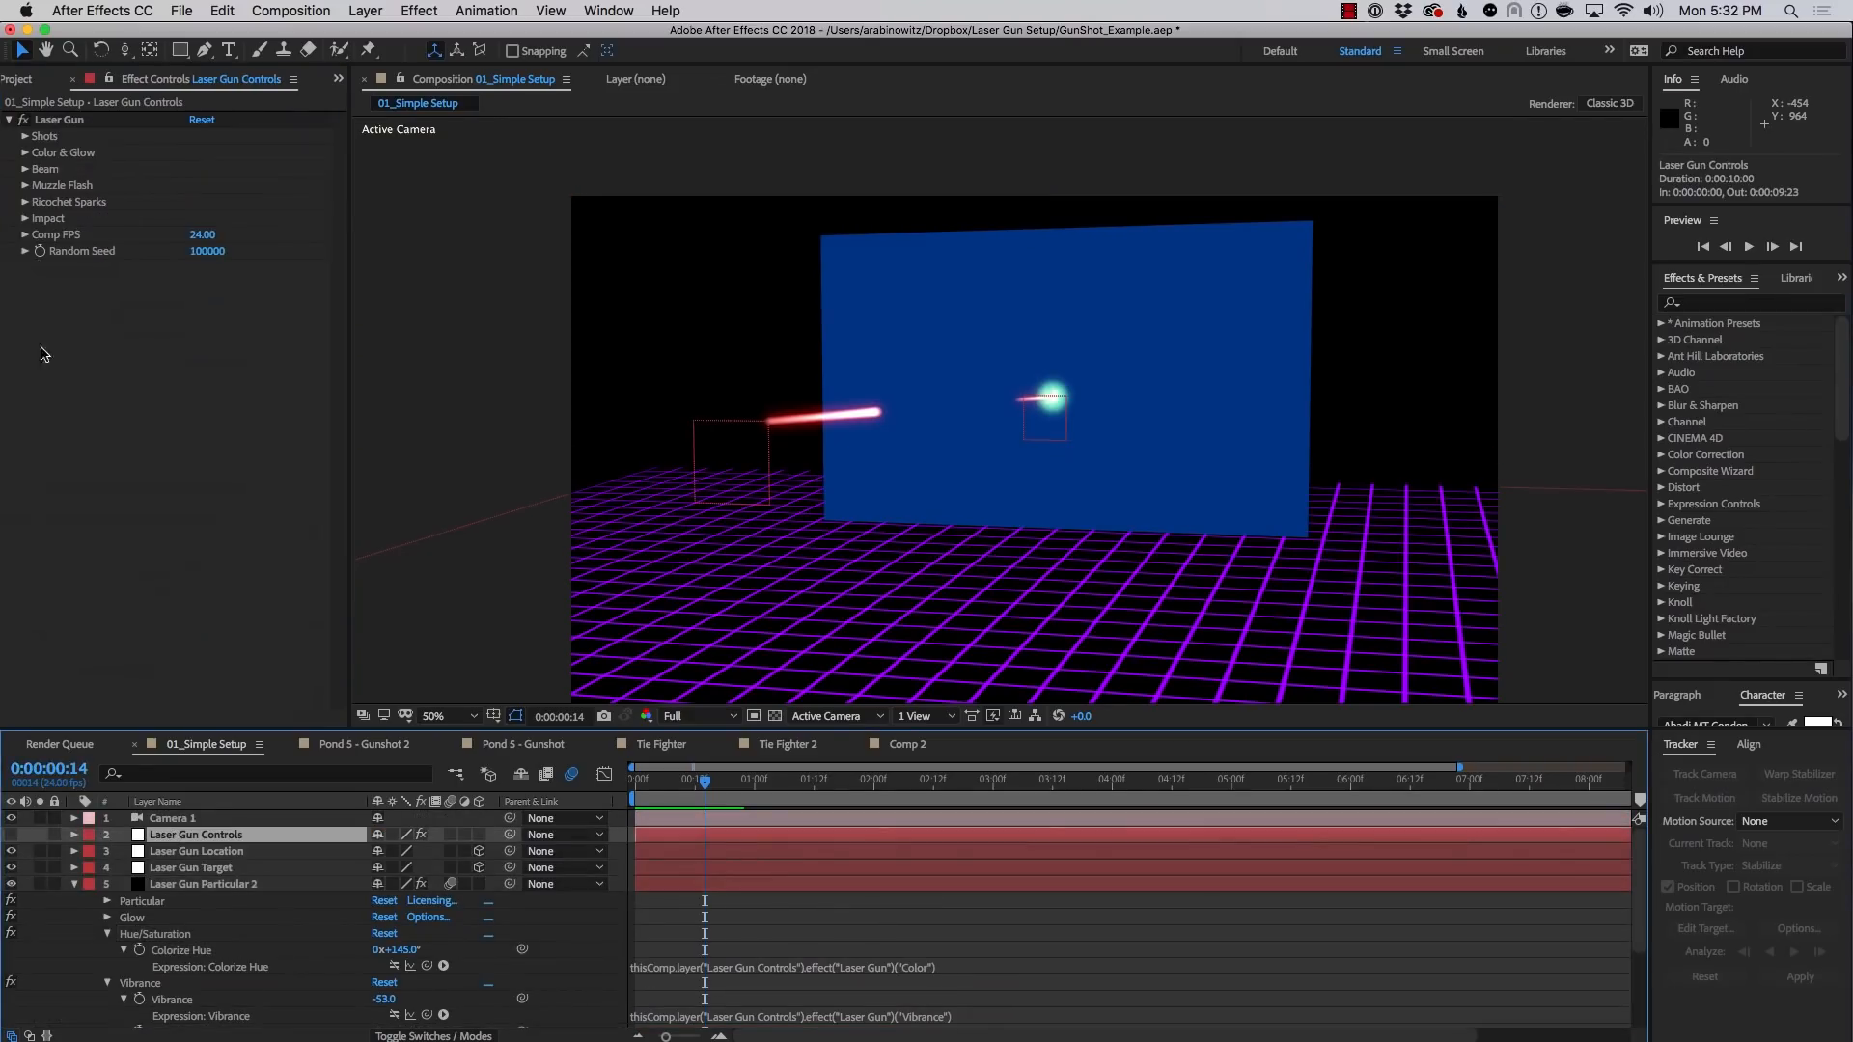
left_click(25, 136)
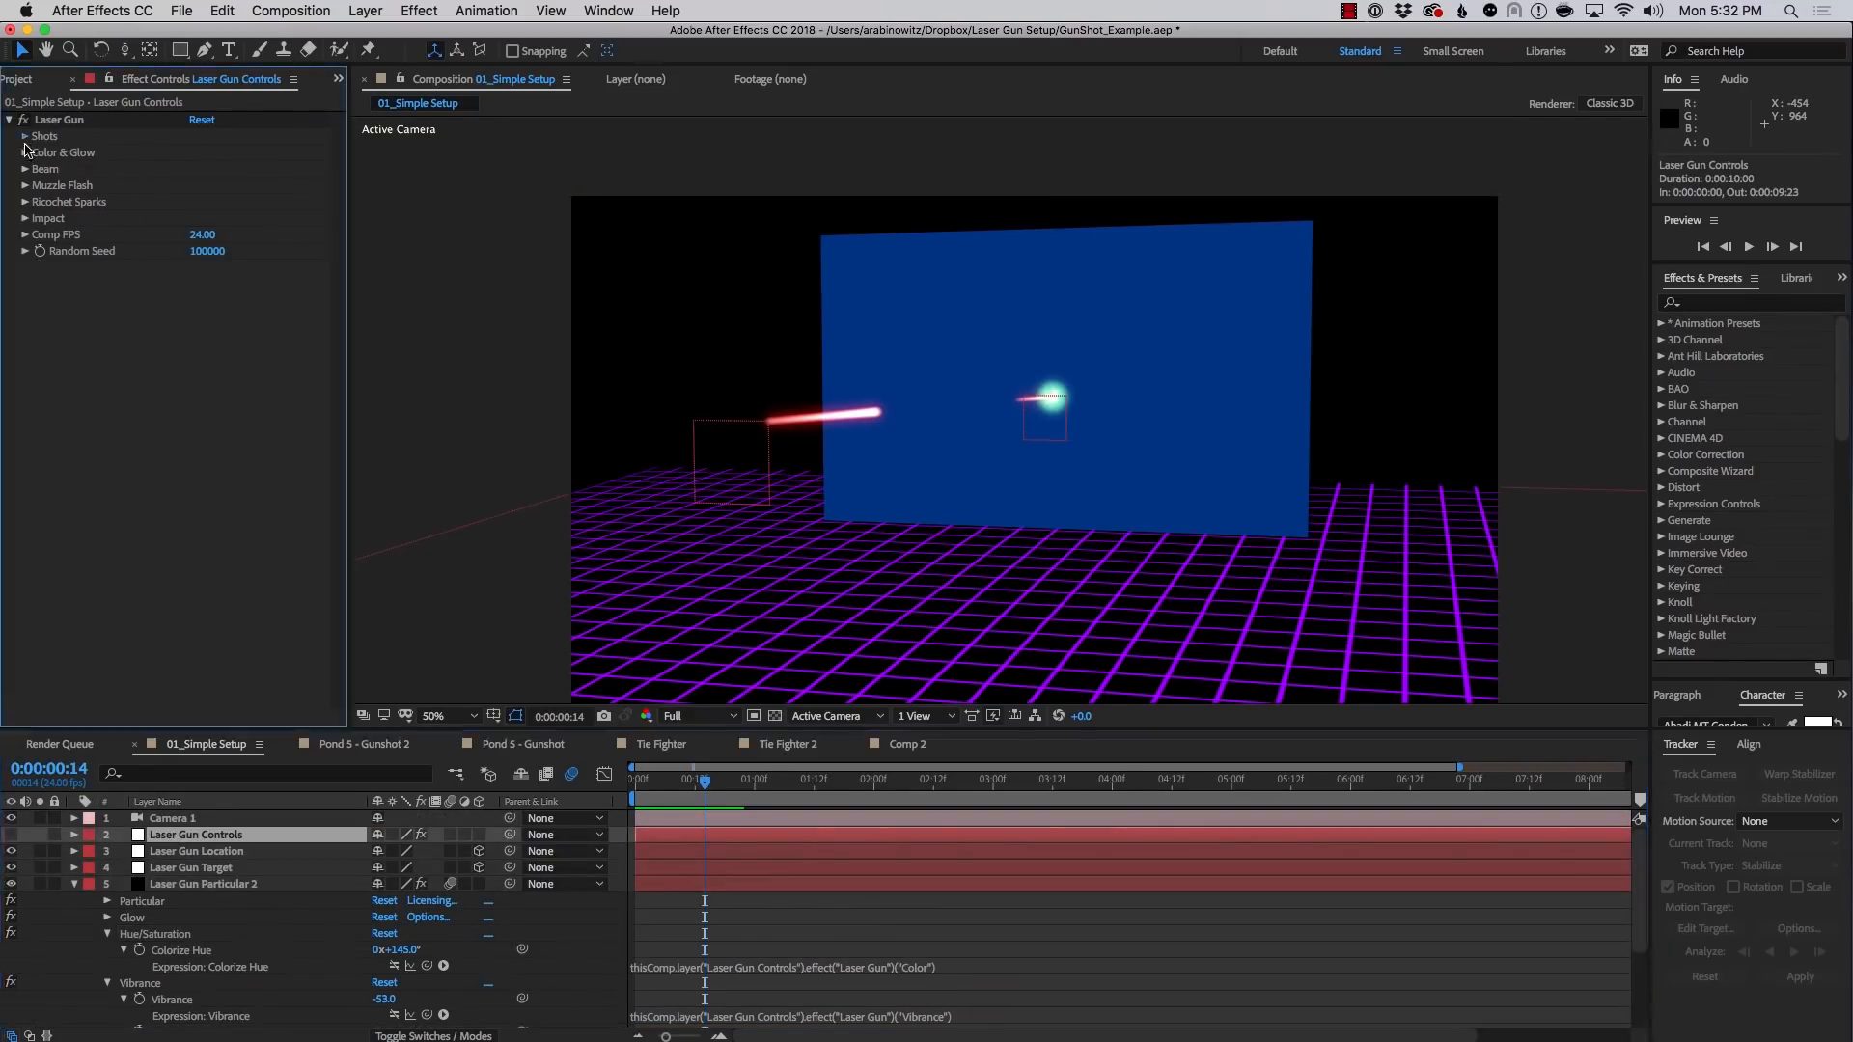
left_click(197, 154)
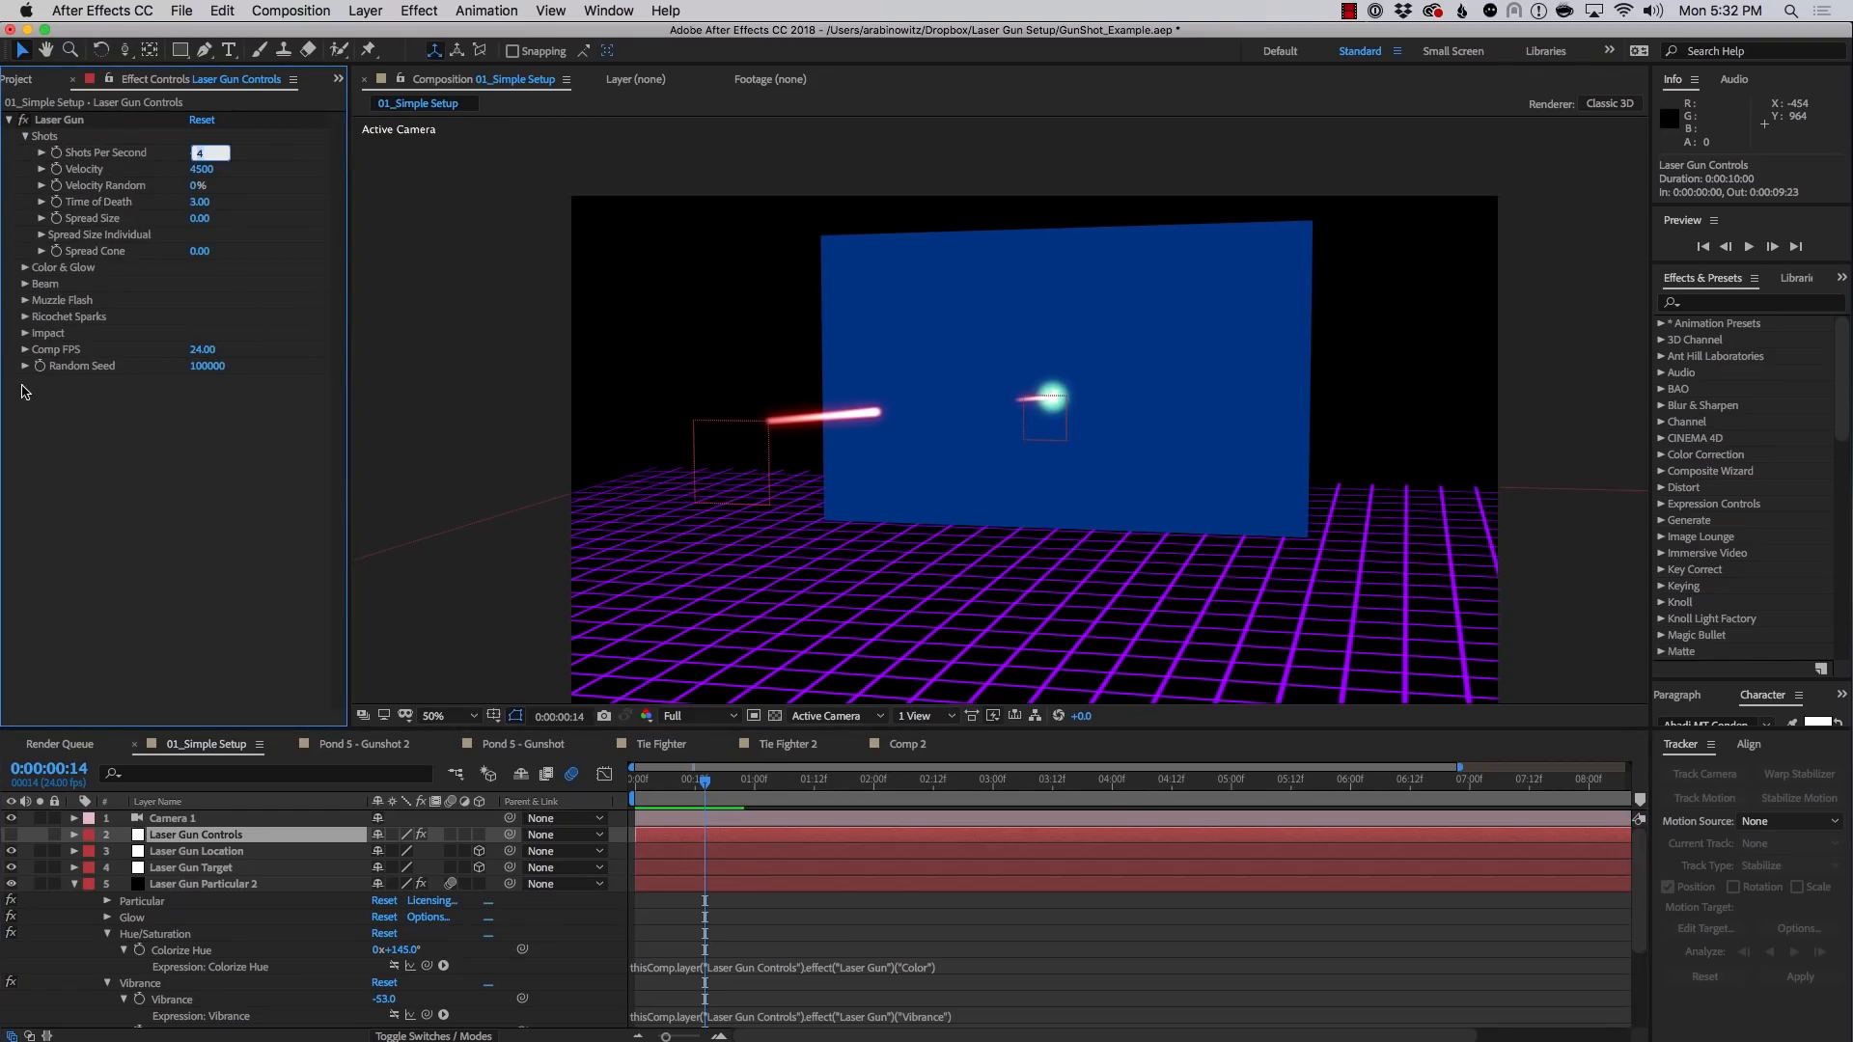
type("8")
key("Return")
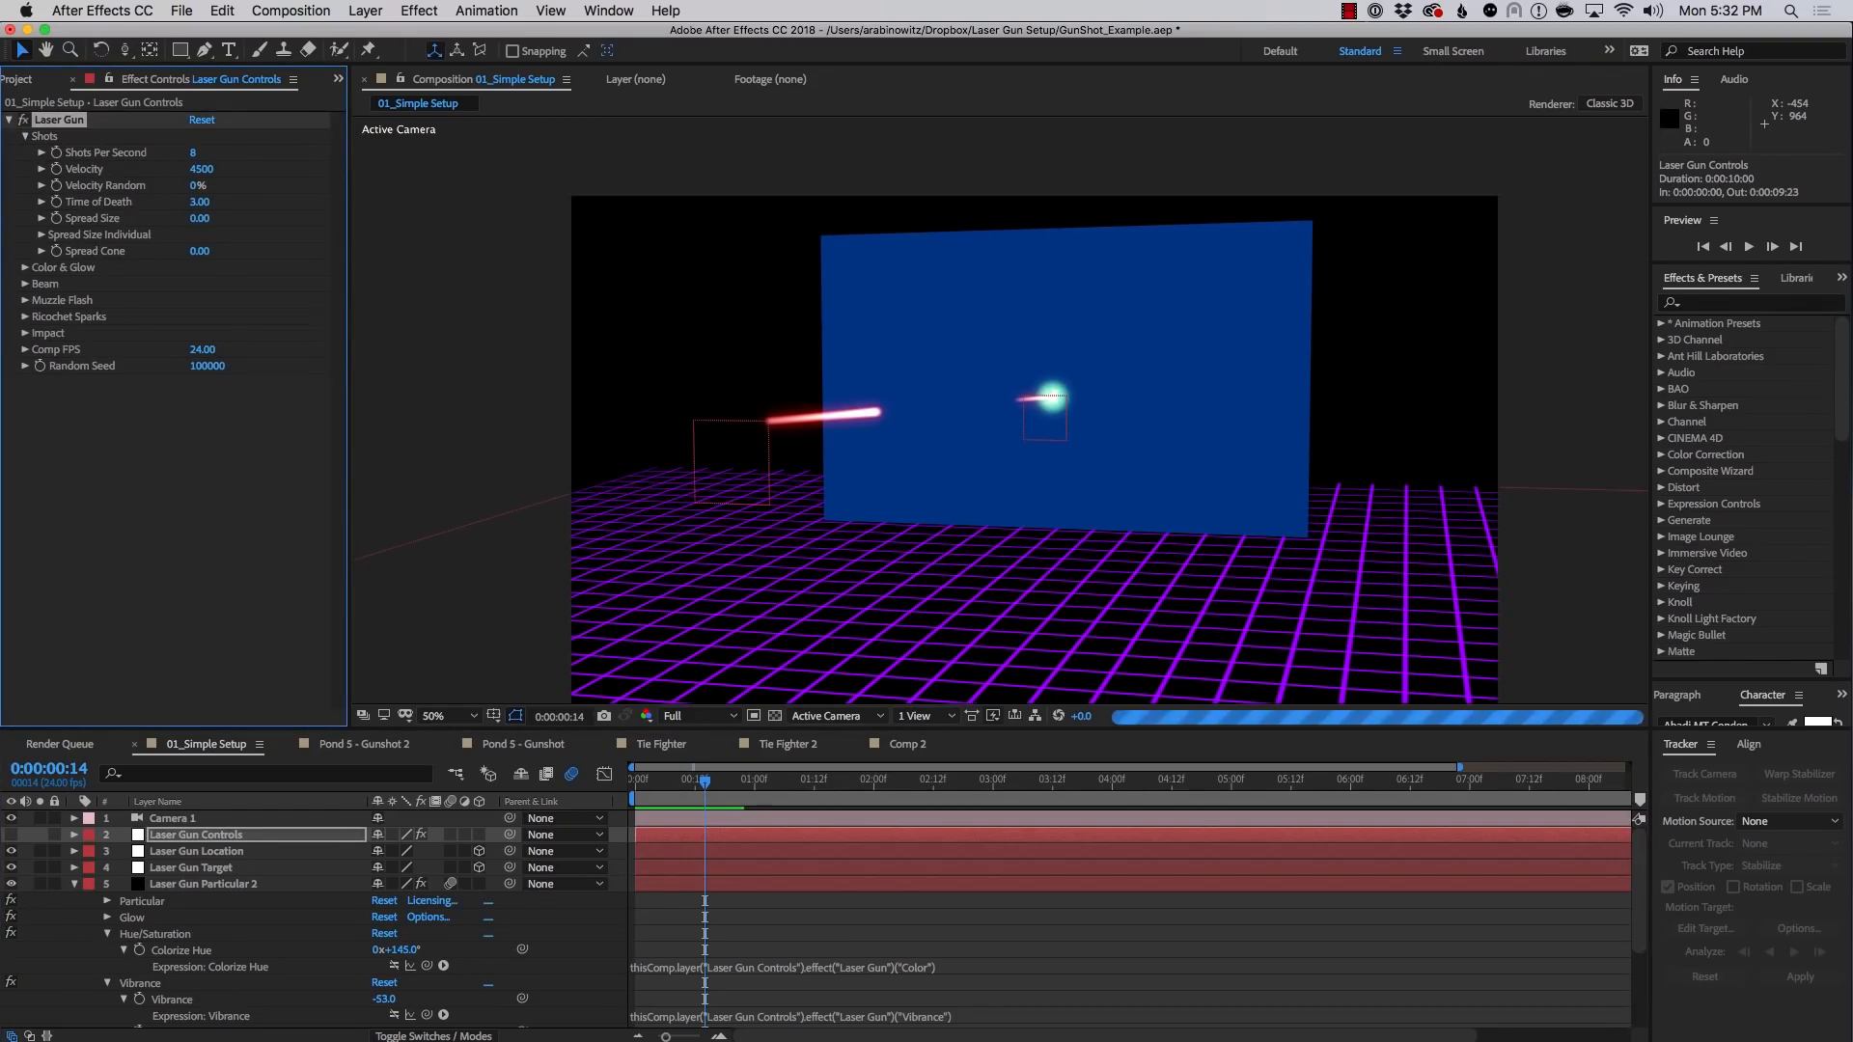
key("space")
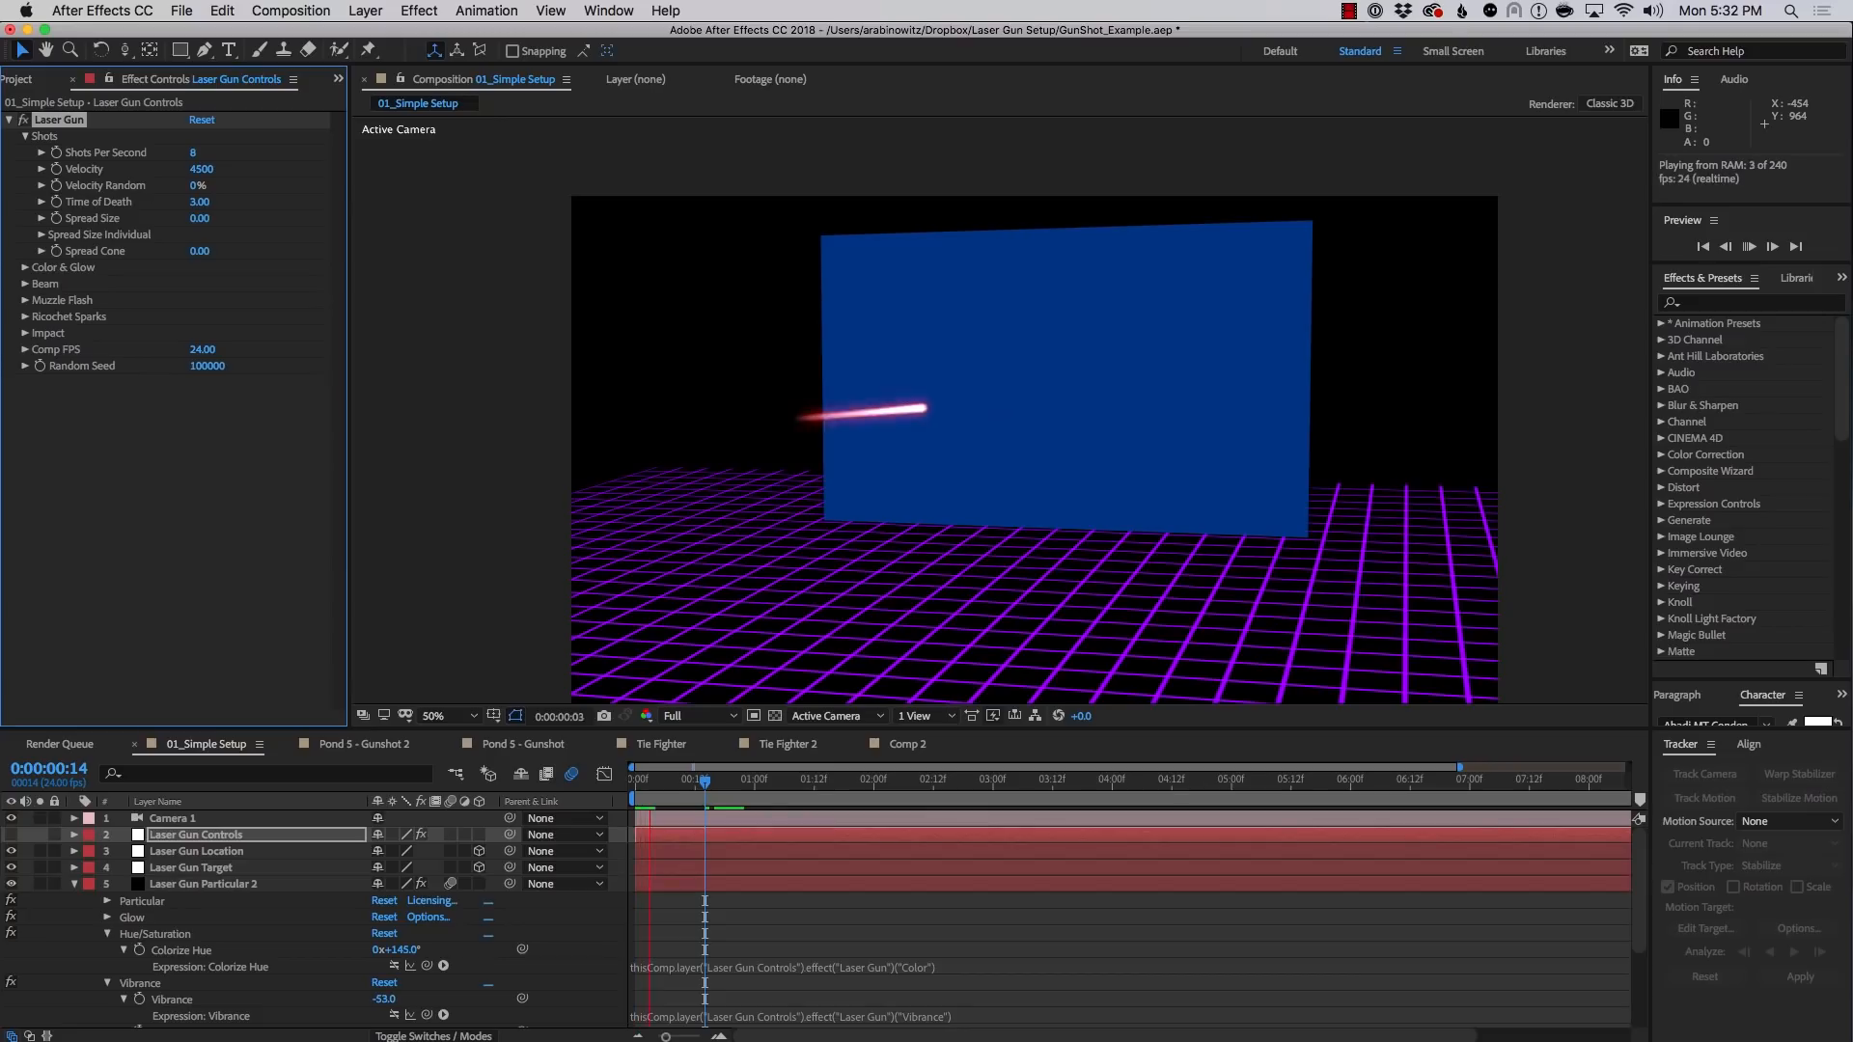